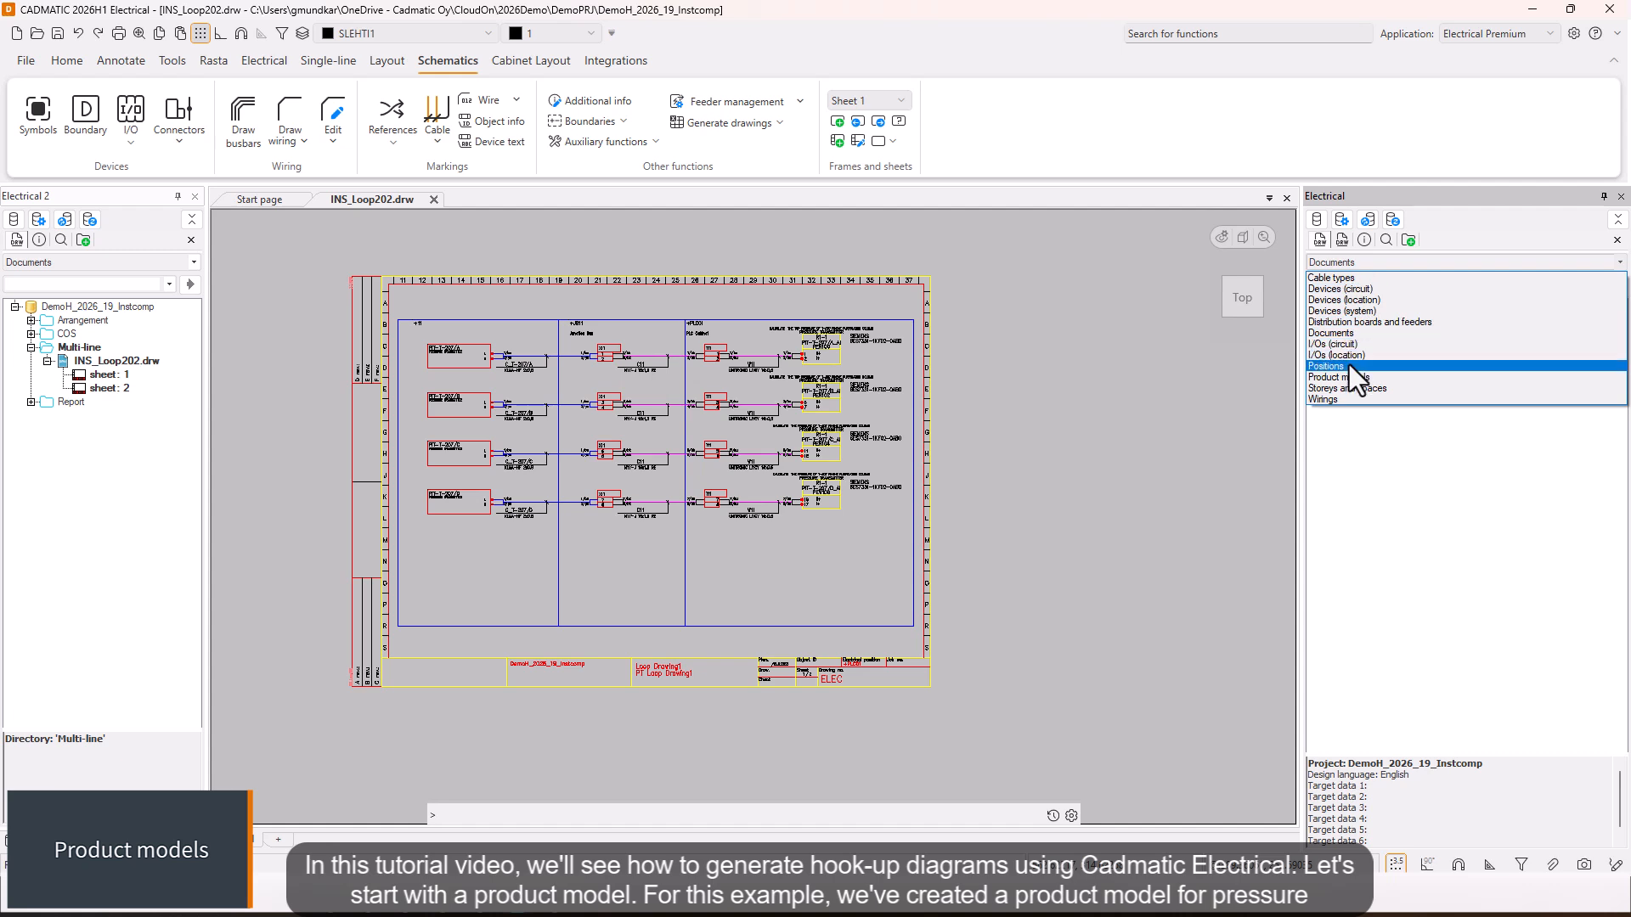
# Step: Switch the right-hand project tree to product models and expand Electric > Ifm > HookUp > PessureT down to the devices of both transmitter models
pyautogui.click(1349, 377)
pyautogui.click(1337, 320)
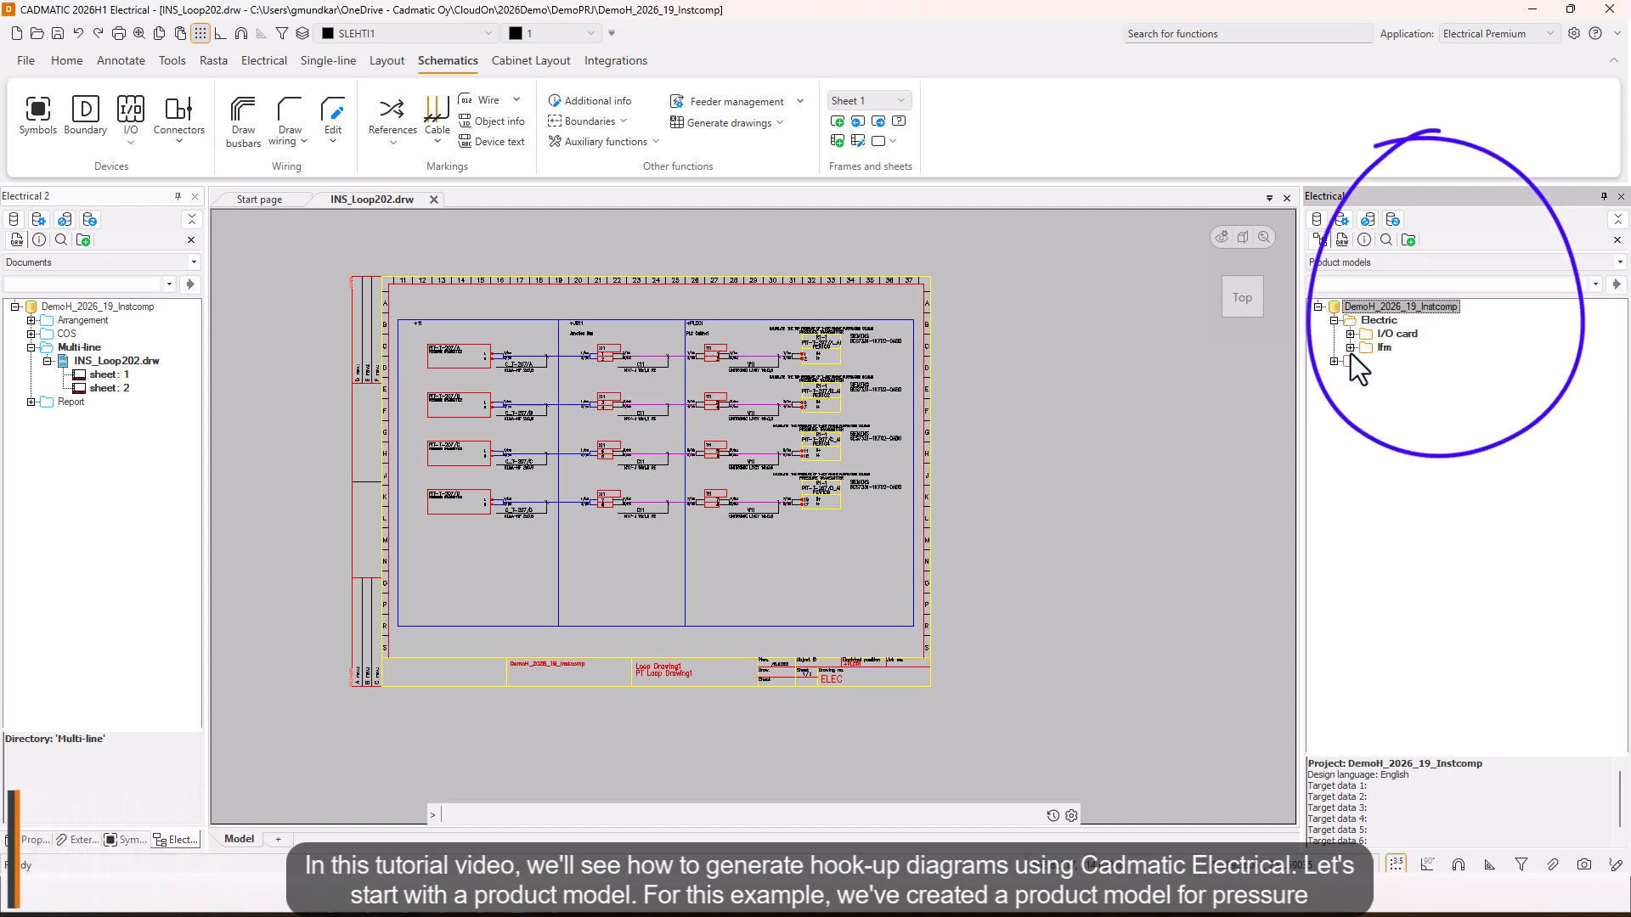
pyautogui.click(1351, 348)
pyautogui.click(1367, 361)
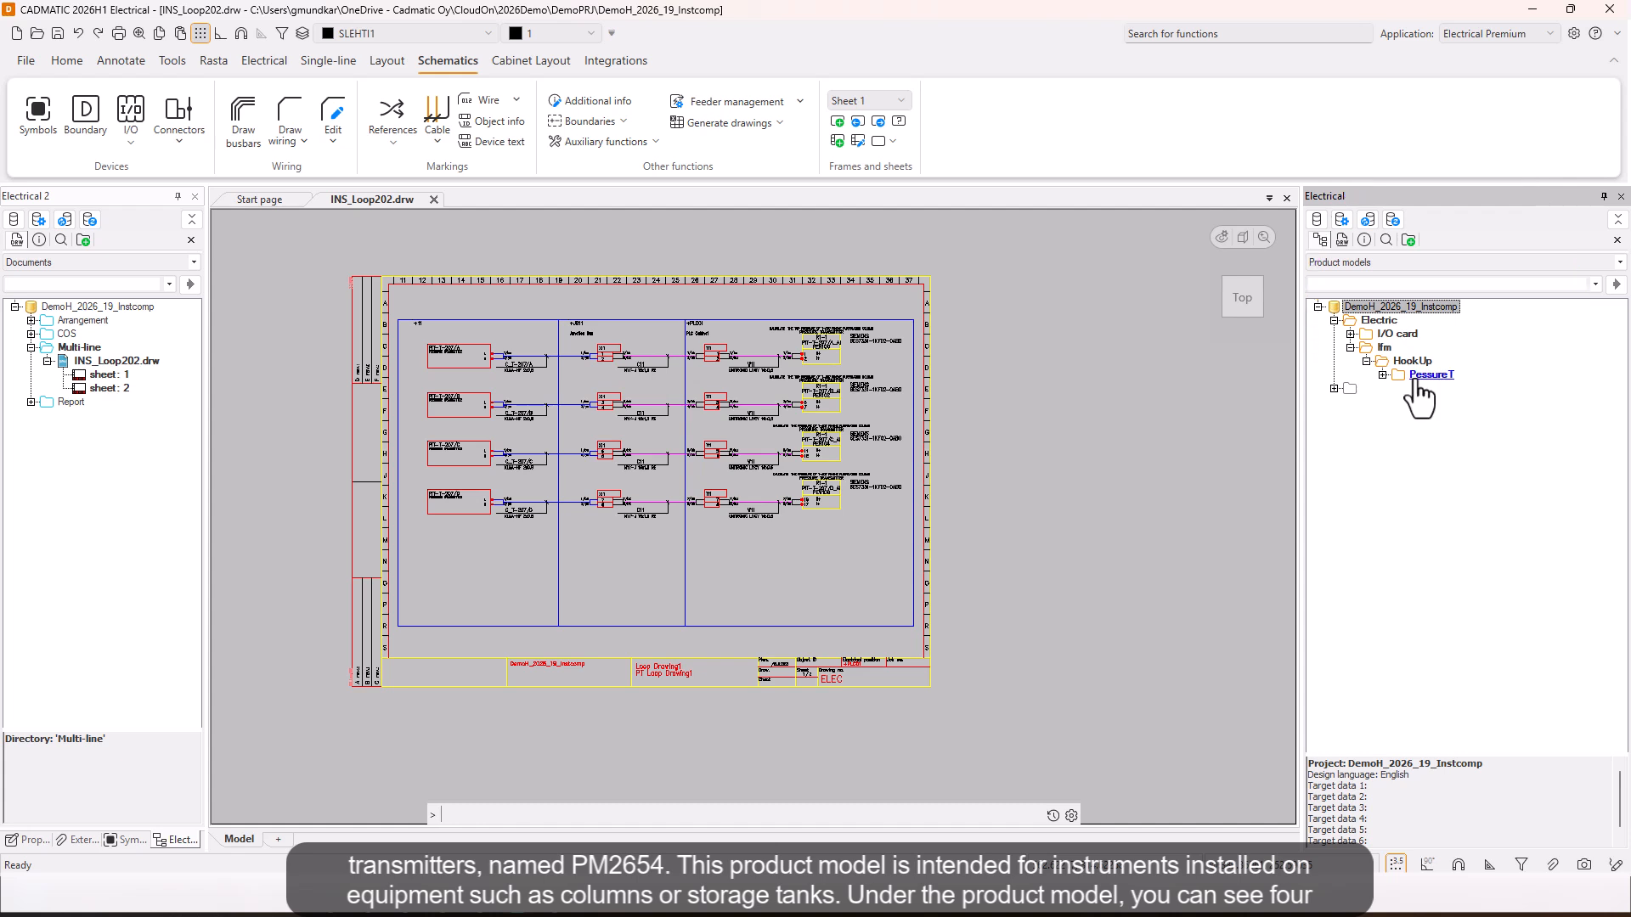
pyautogui.click(1383, 375)
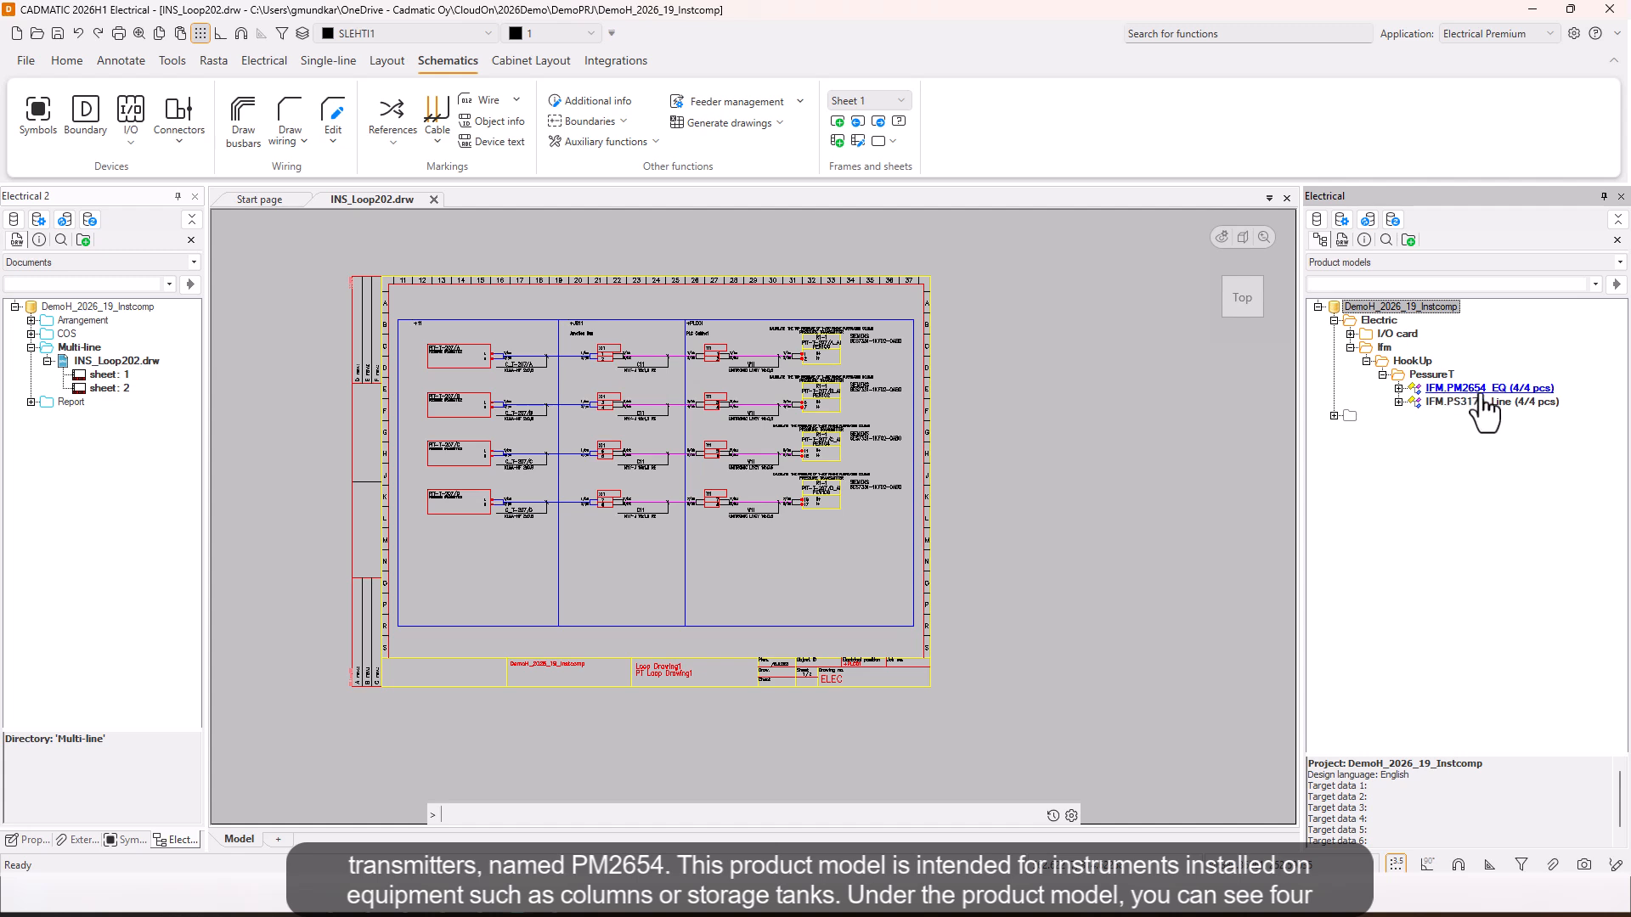
pyautogui.click(1398, 388)
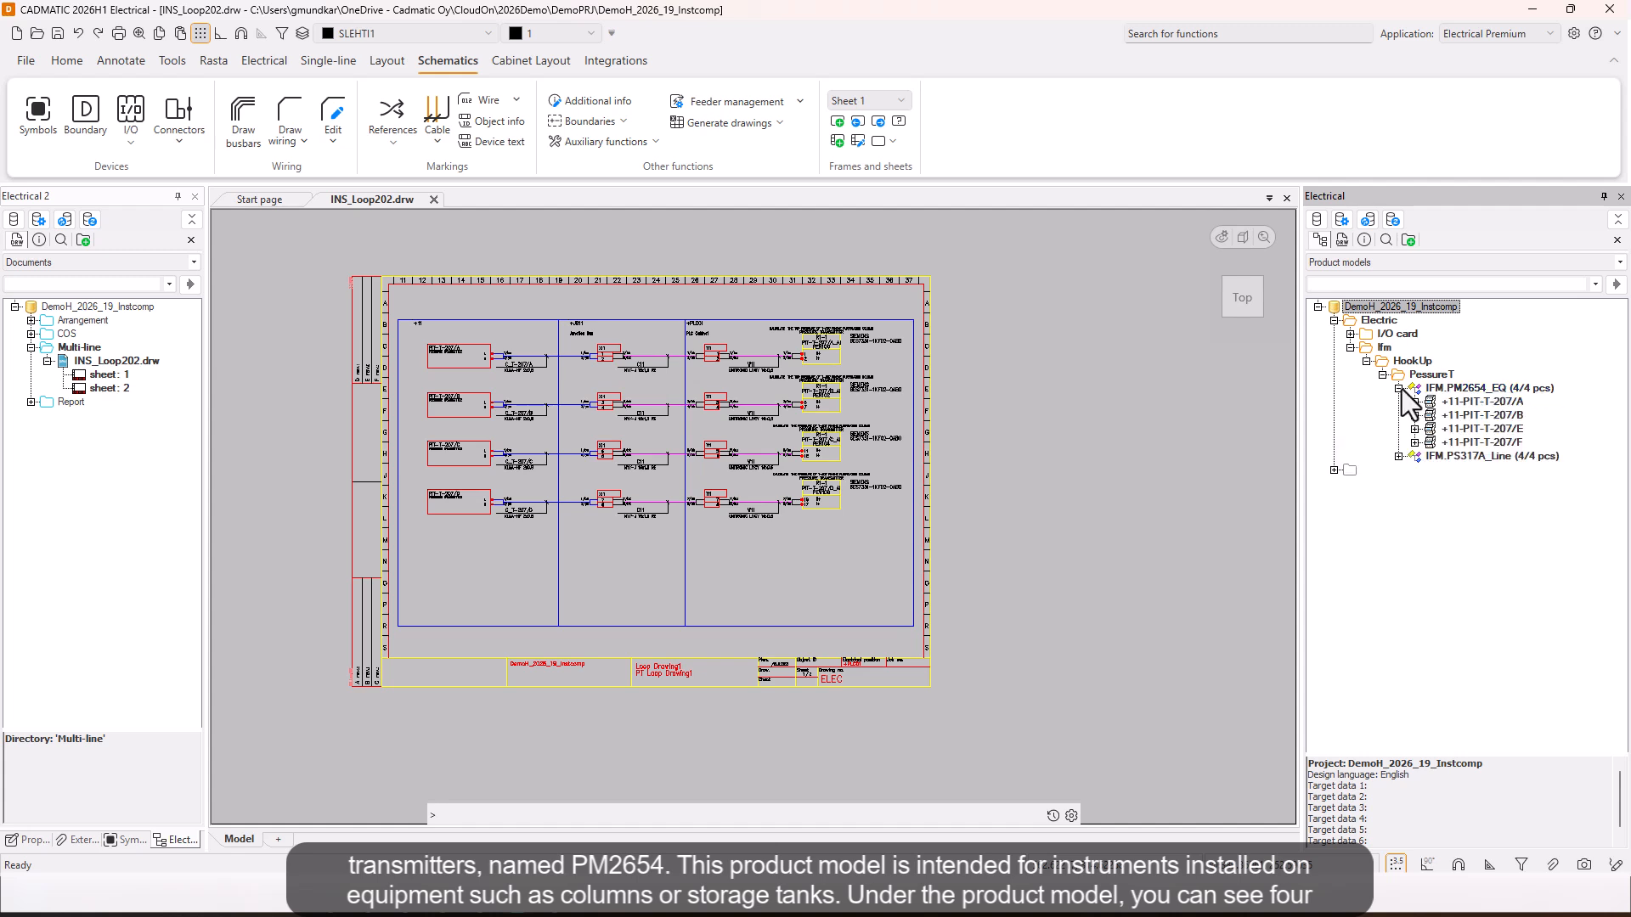
pyautogui.click(1400, 458)
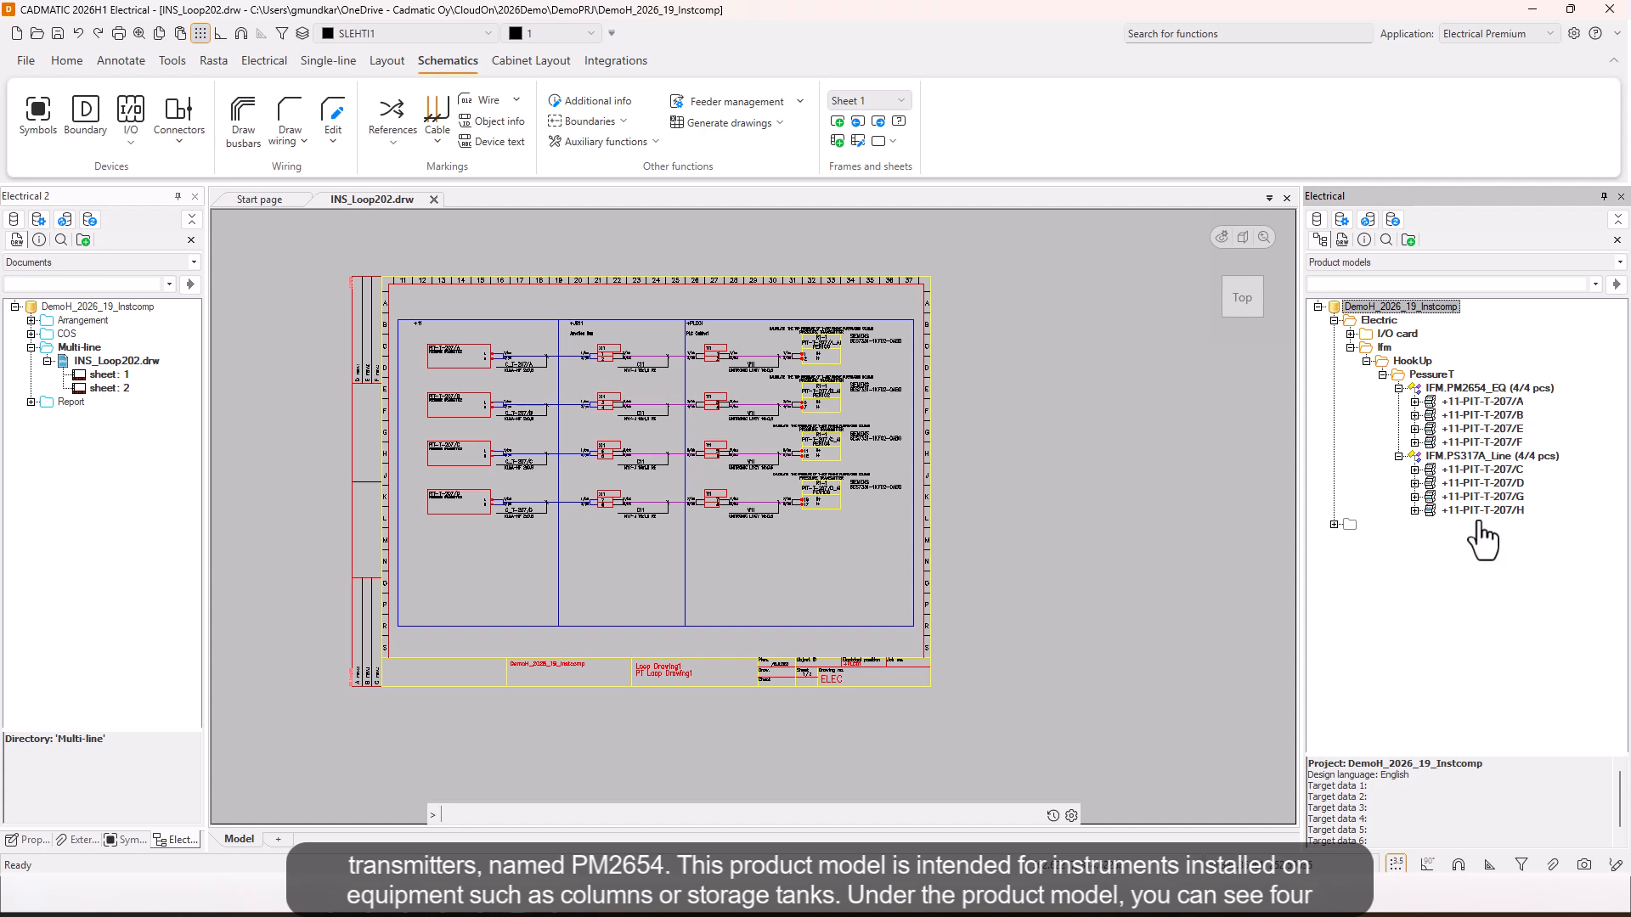
# Step: In the properties of product model IFM.PM2654_EQ, set the quantity of item 2B (bolt & nuts) to 6
pyautogui.rightClick(1482, 394)
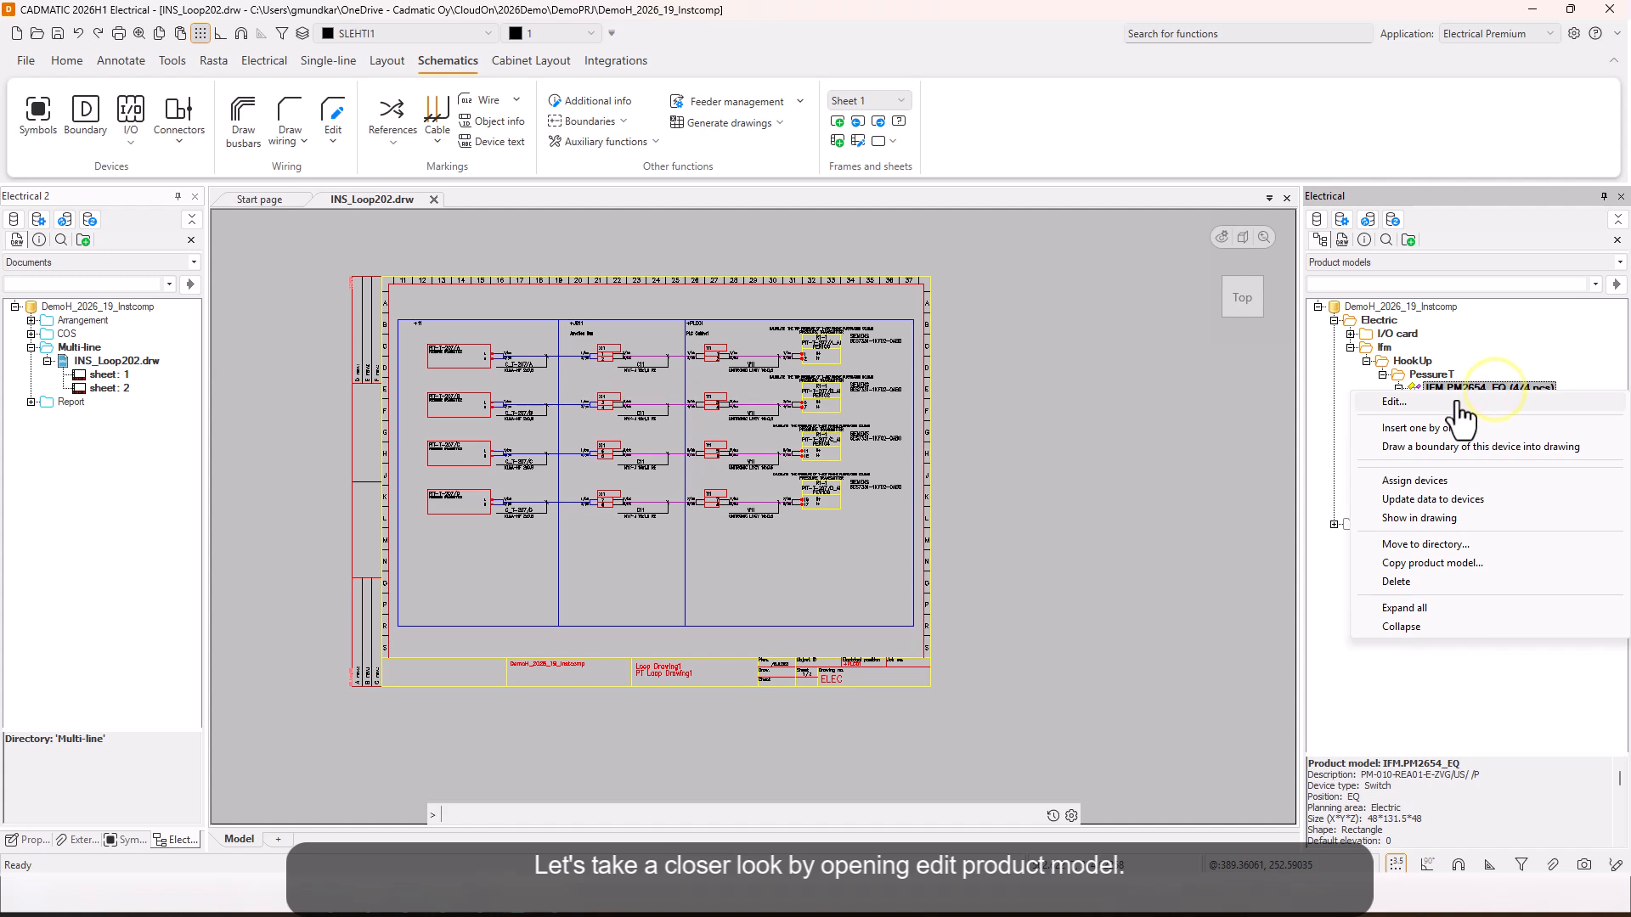
pyautogui.click(1456, 401)
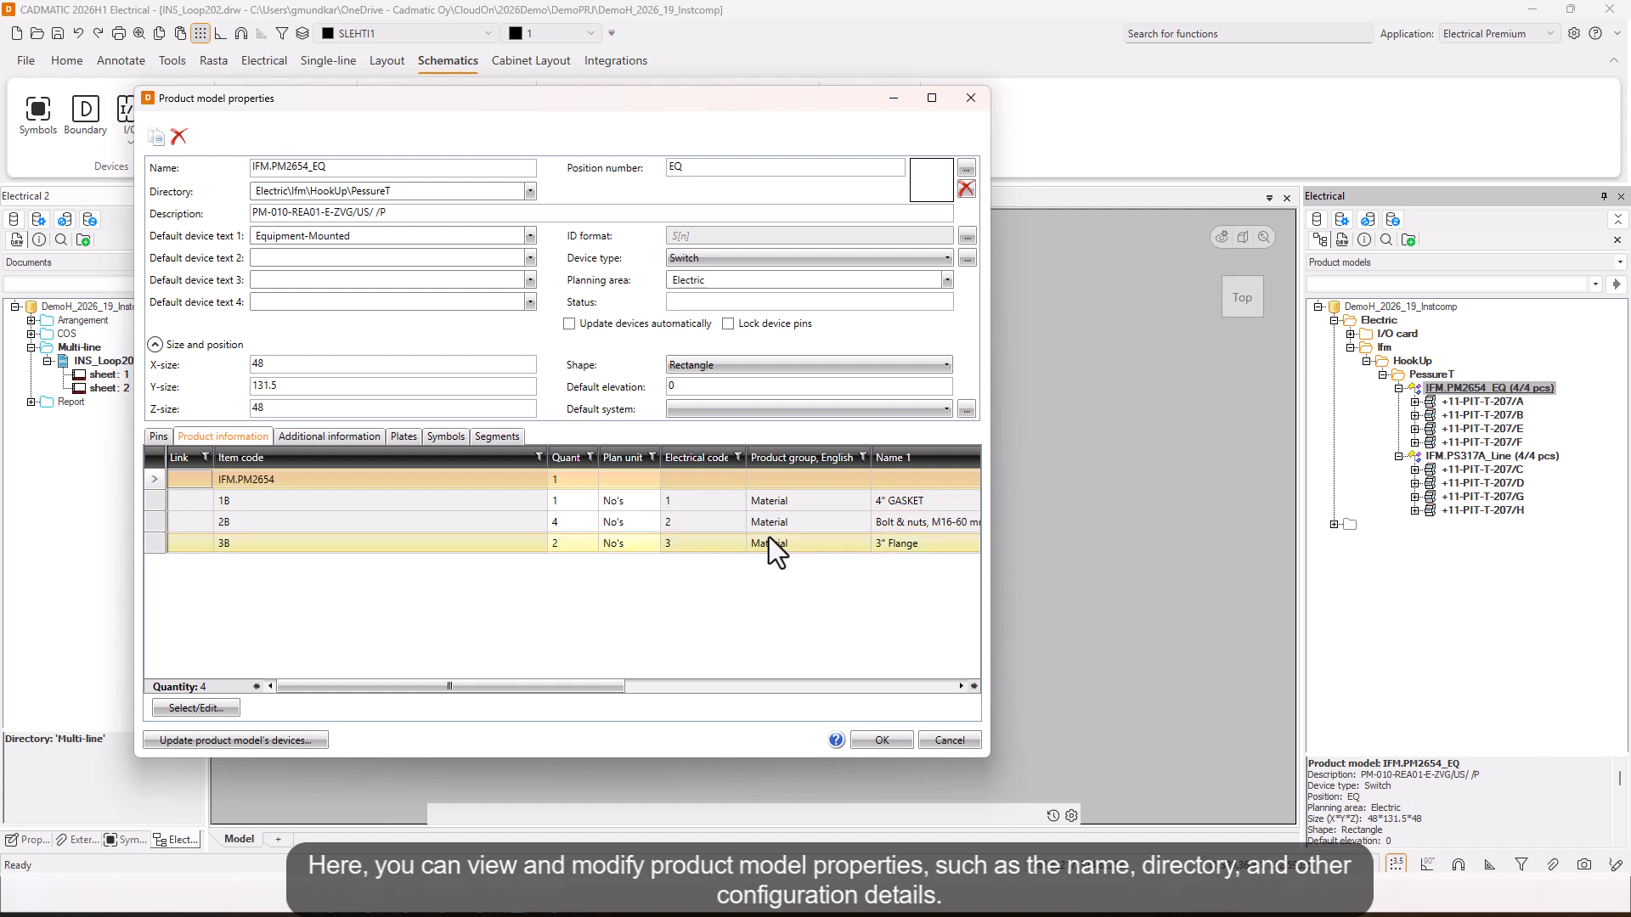
pyautogui.click(150, 507)
pyautogui.click(151, 514)
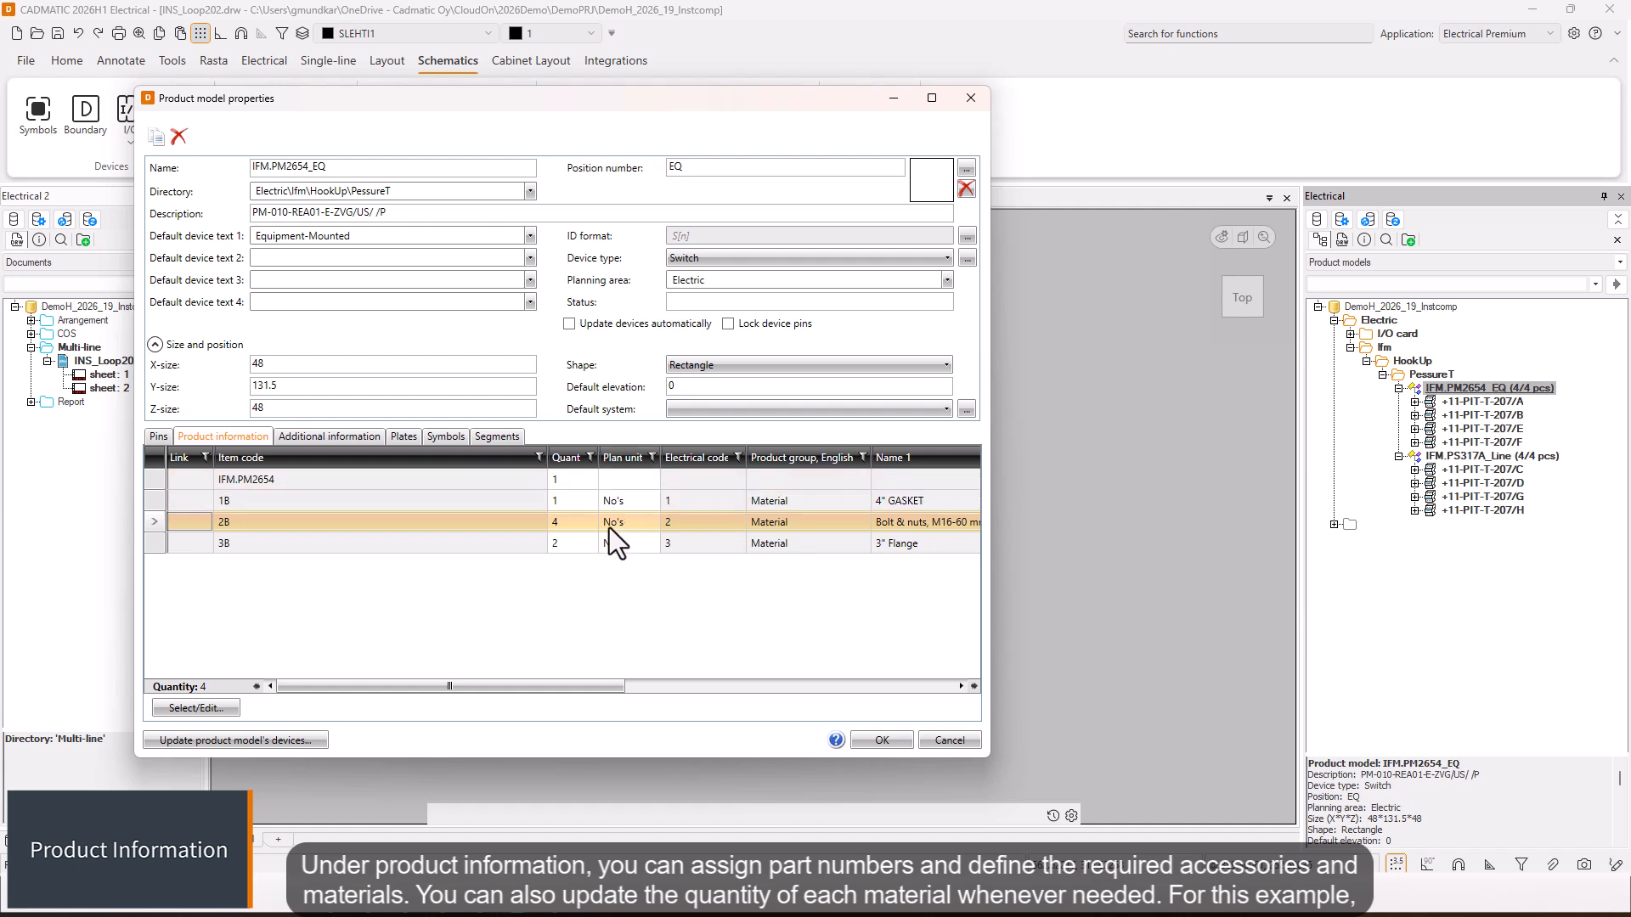
pyautogui.click(564, 520)
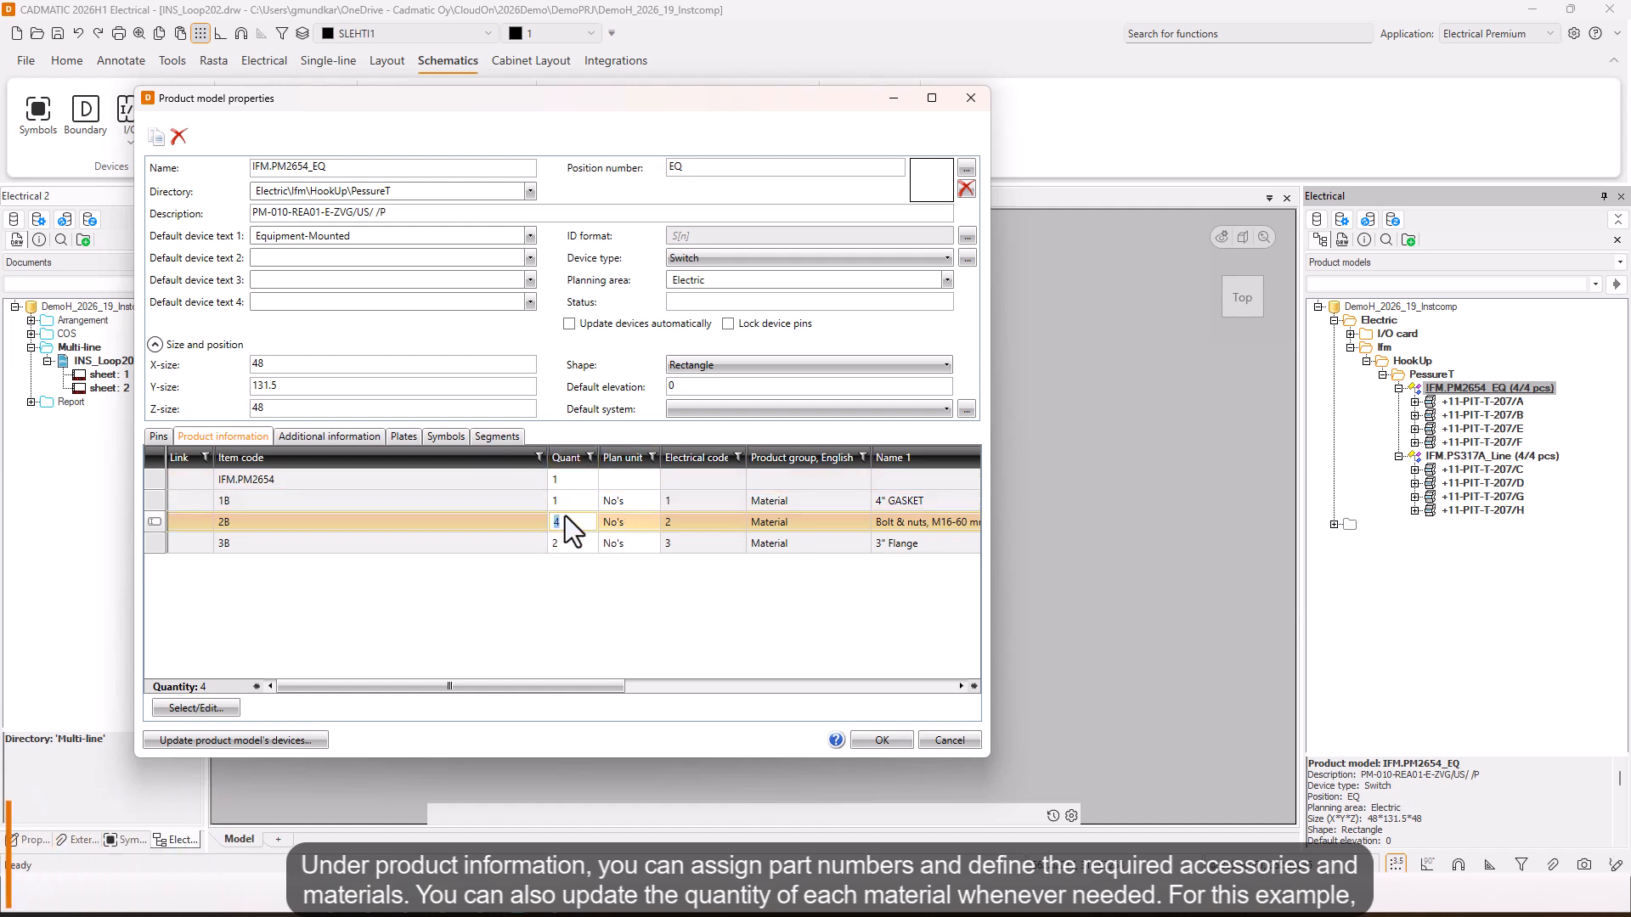
pyautogui.click(564, 542)
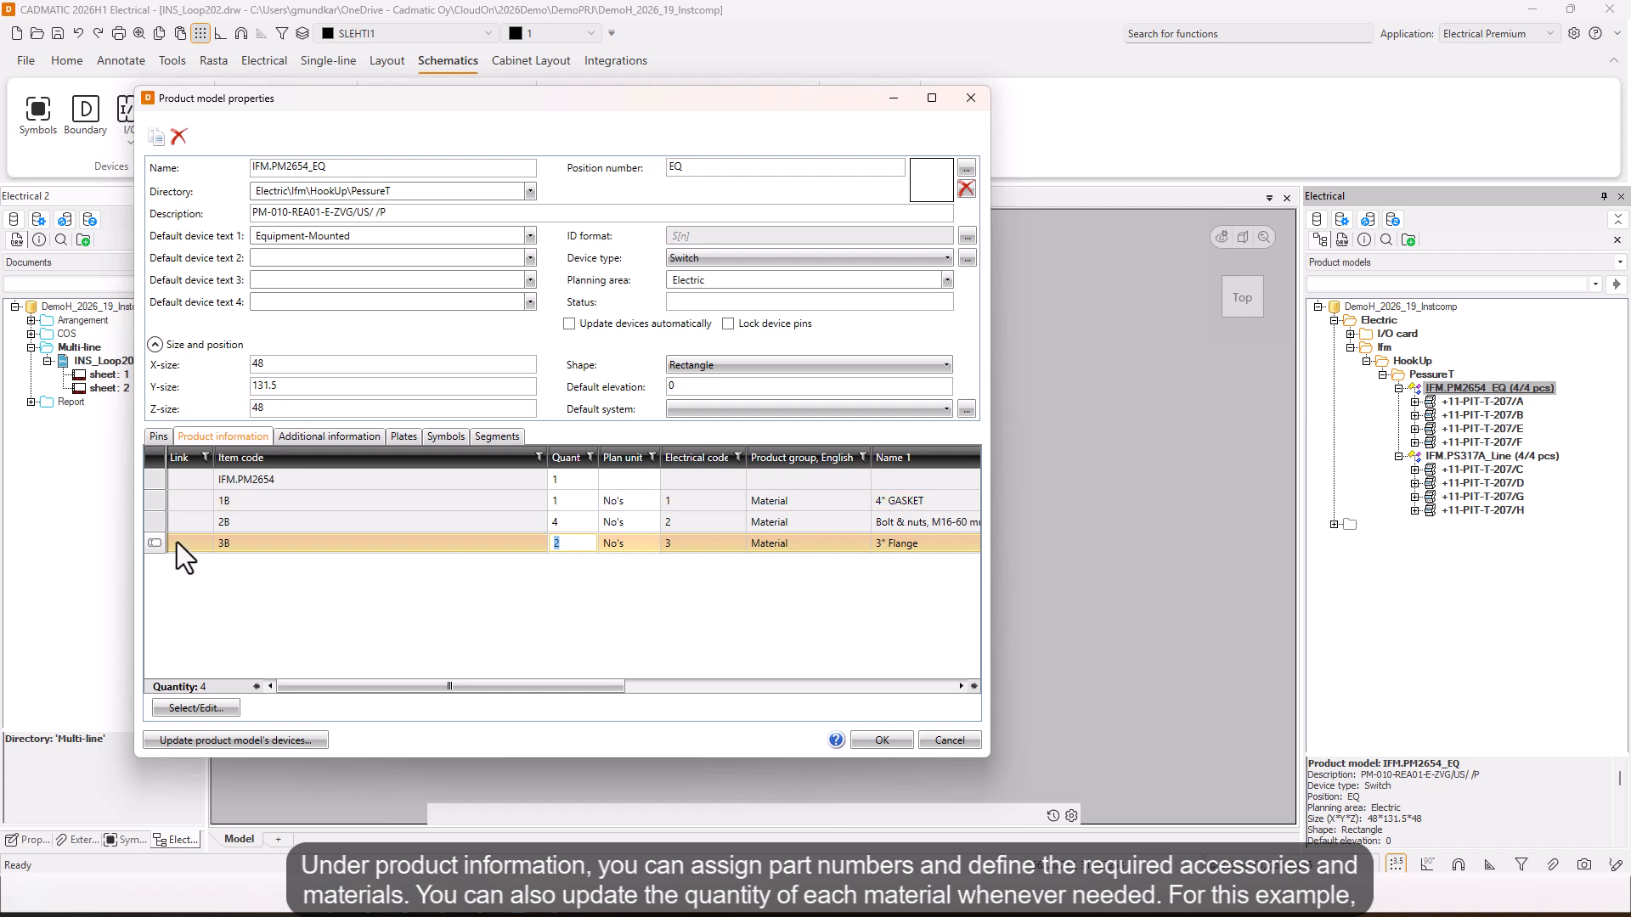
pyautogui.click(155, 527)
pyautogui.click(155, 526)
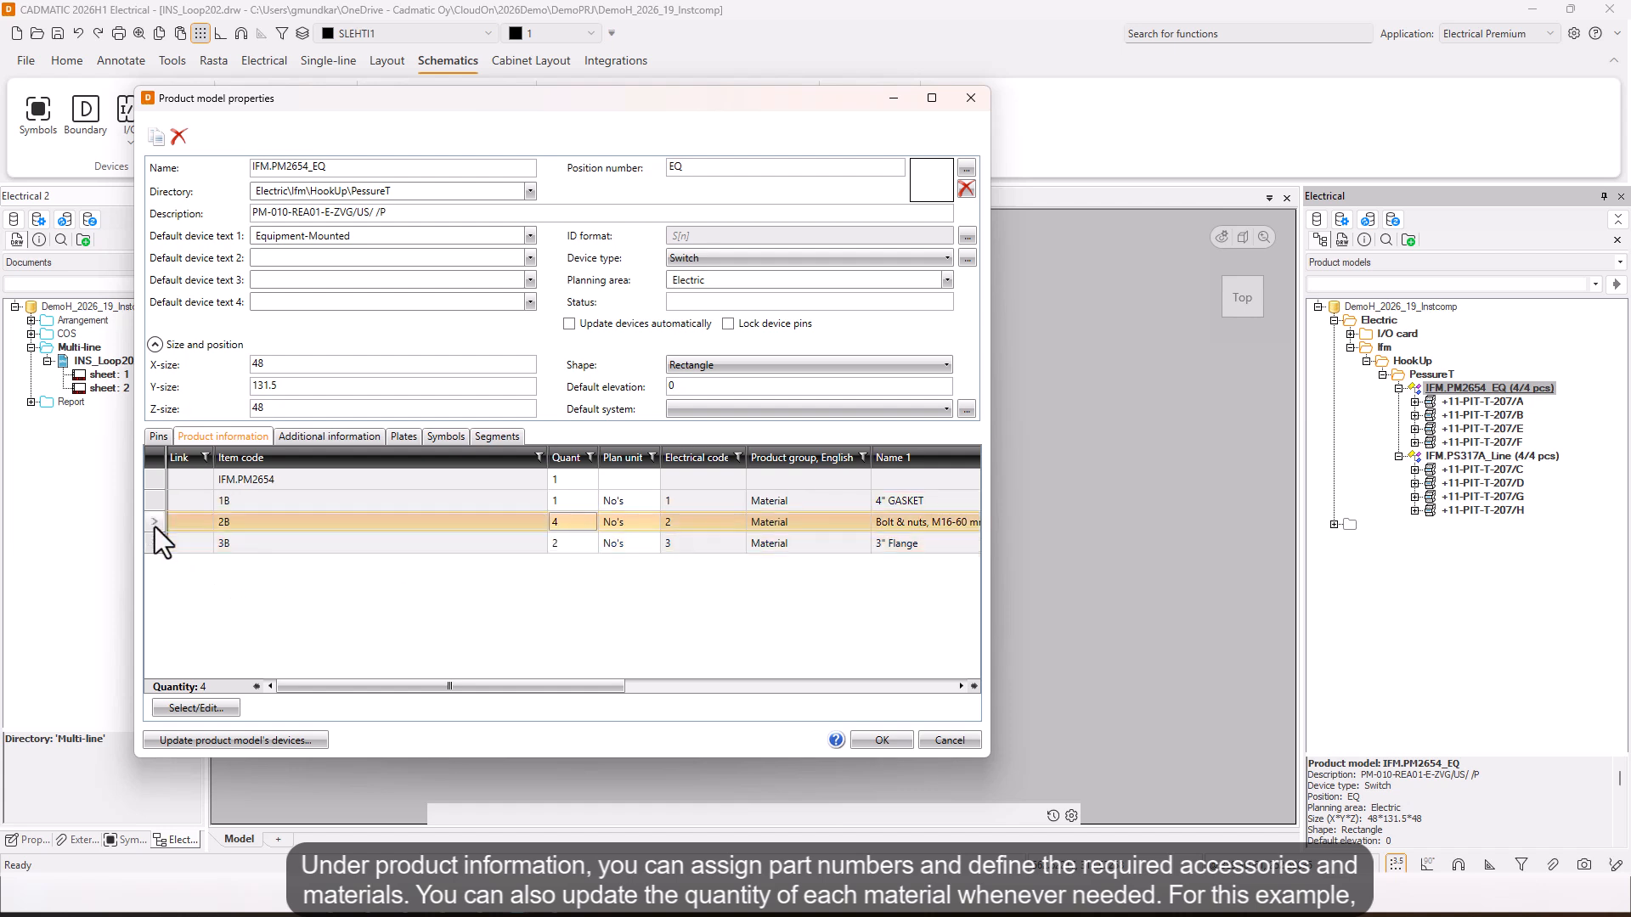
pyautogui.click(553, 521)
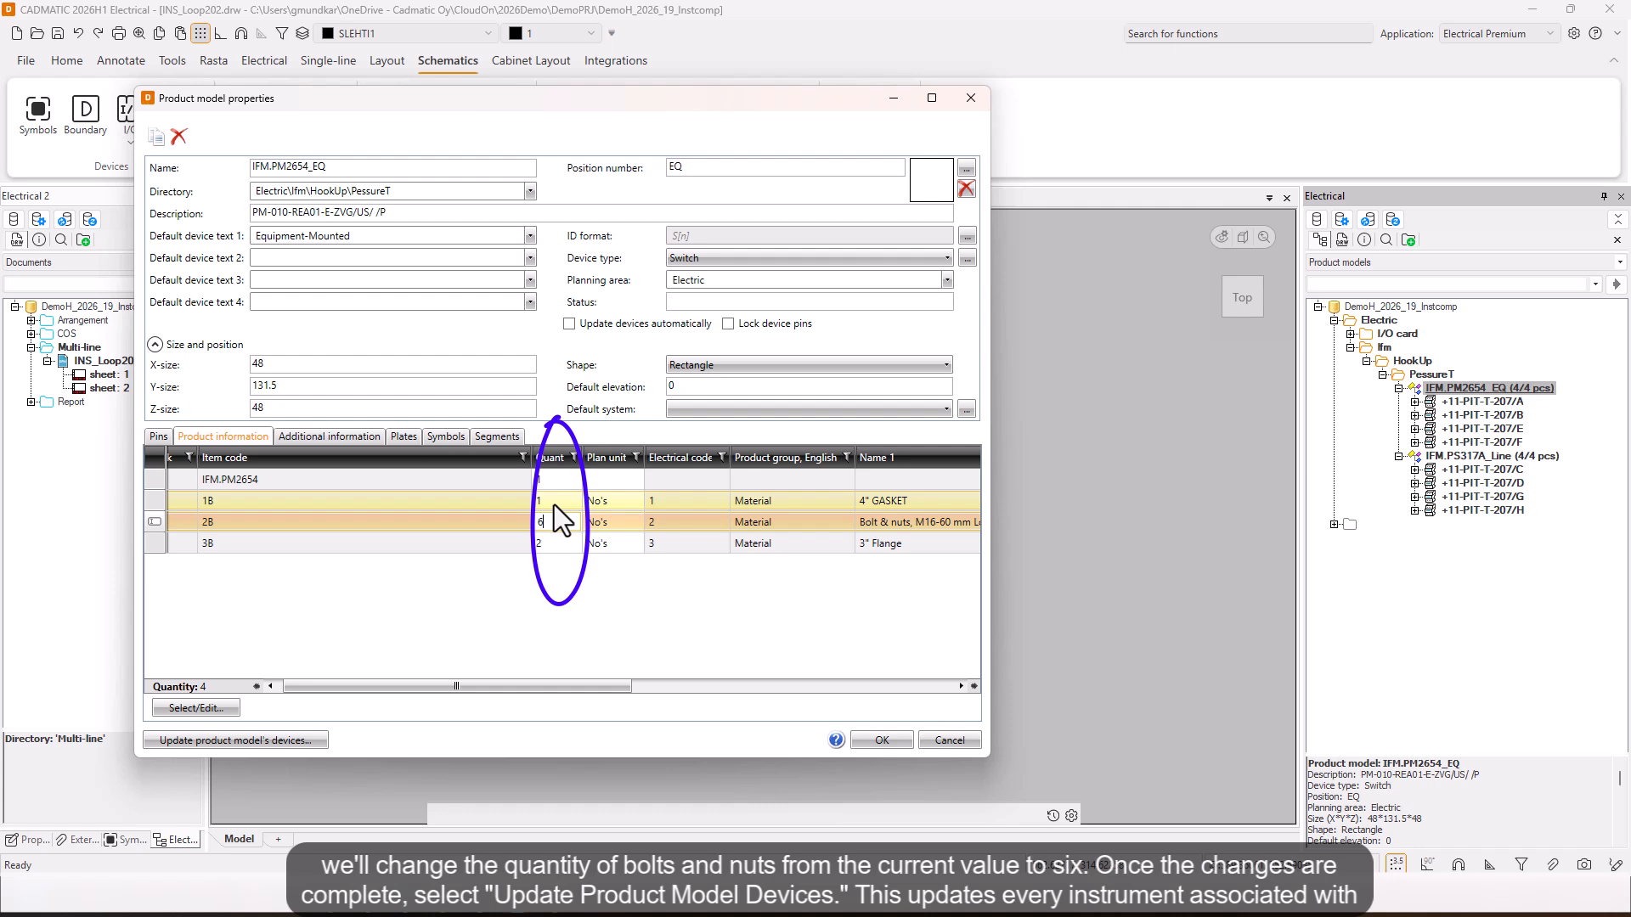
pyautogui.click(554, 505)
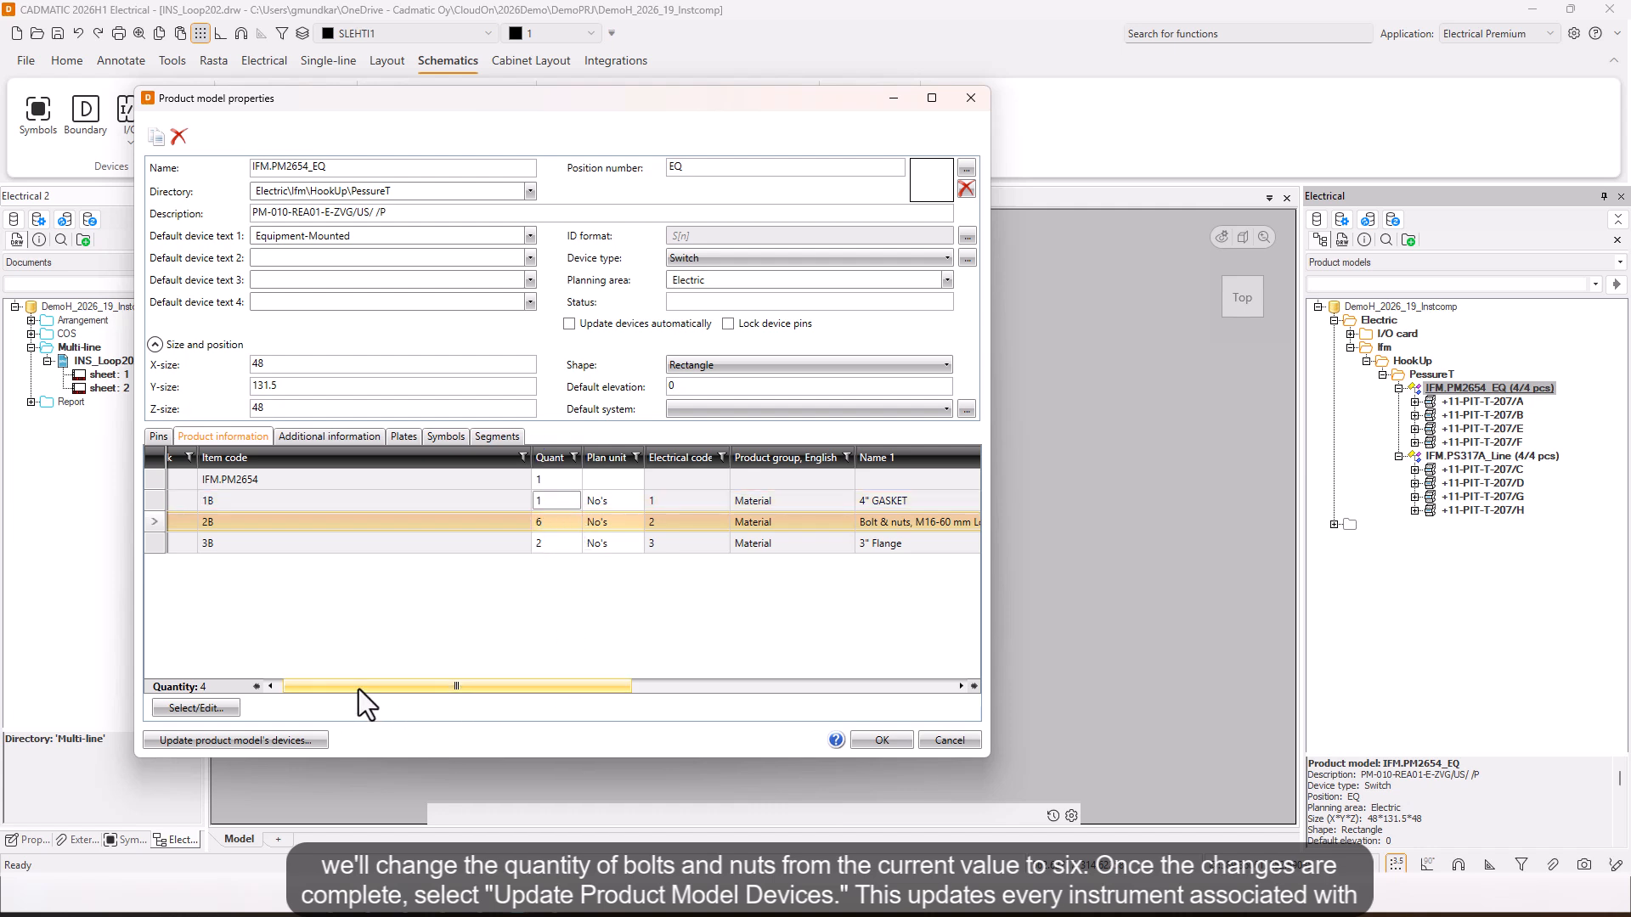
# Step: Update the devices of IFM.PM2654_EQ with the default selection of product model data and accept the product model properties
pyautogui.moveTo(359, 690); pyautogui.dragTo(288, 692)
pyautogui.click(287, 735)
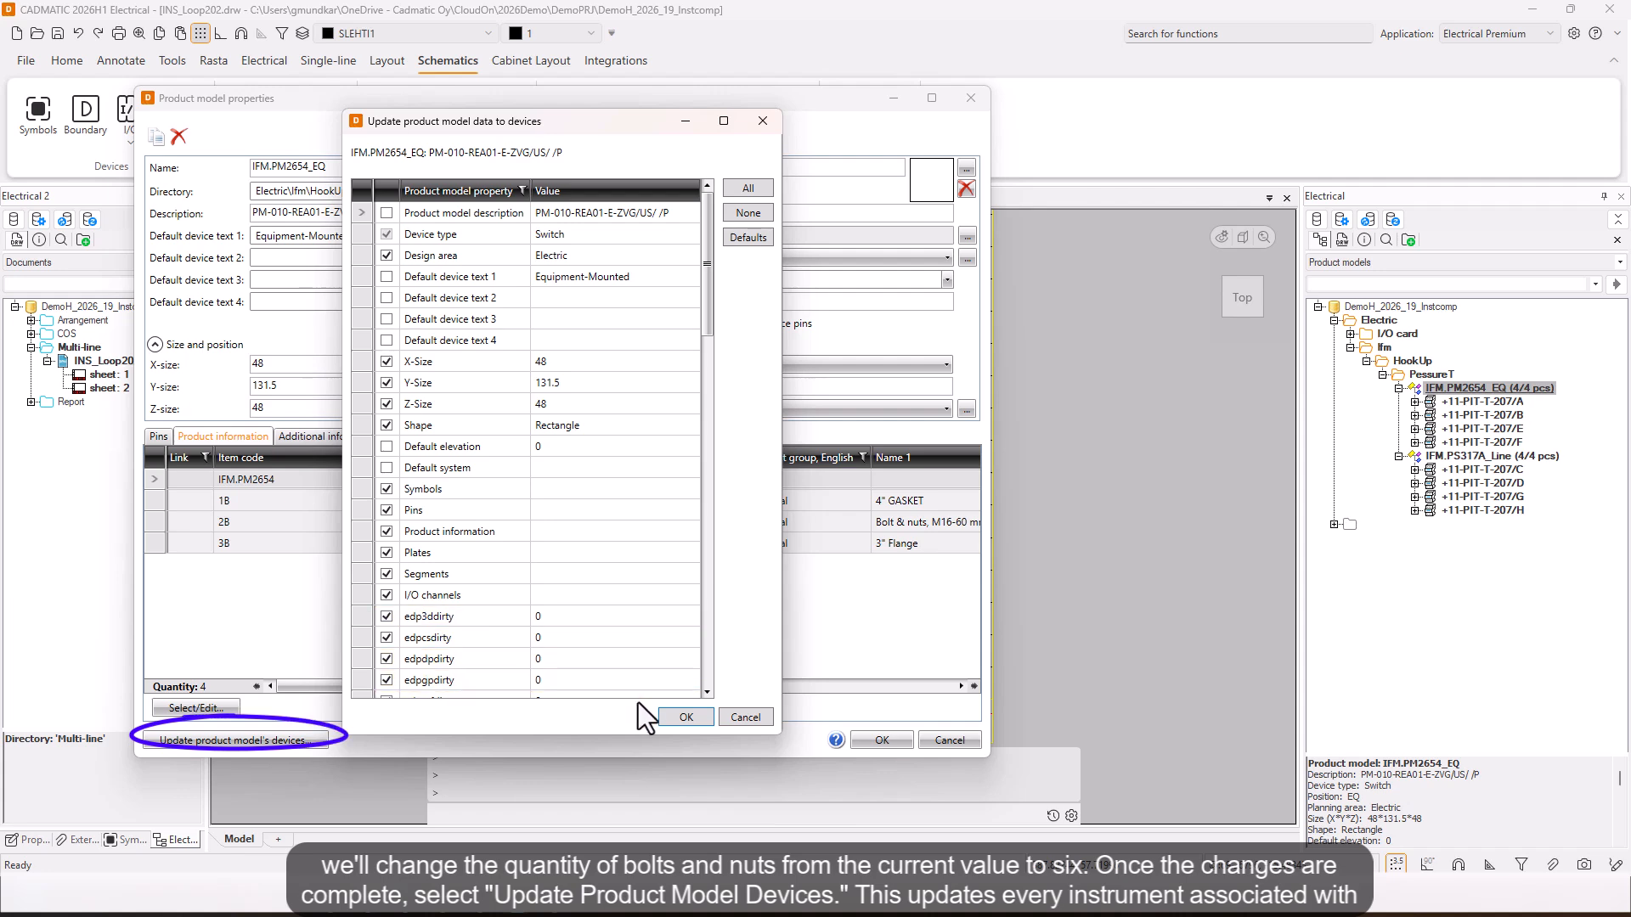
pyautogui.click(686, 717)
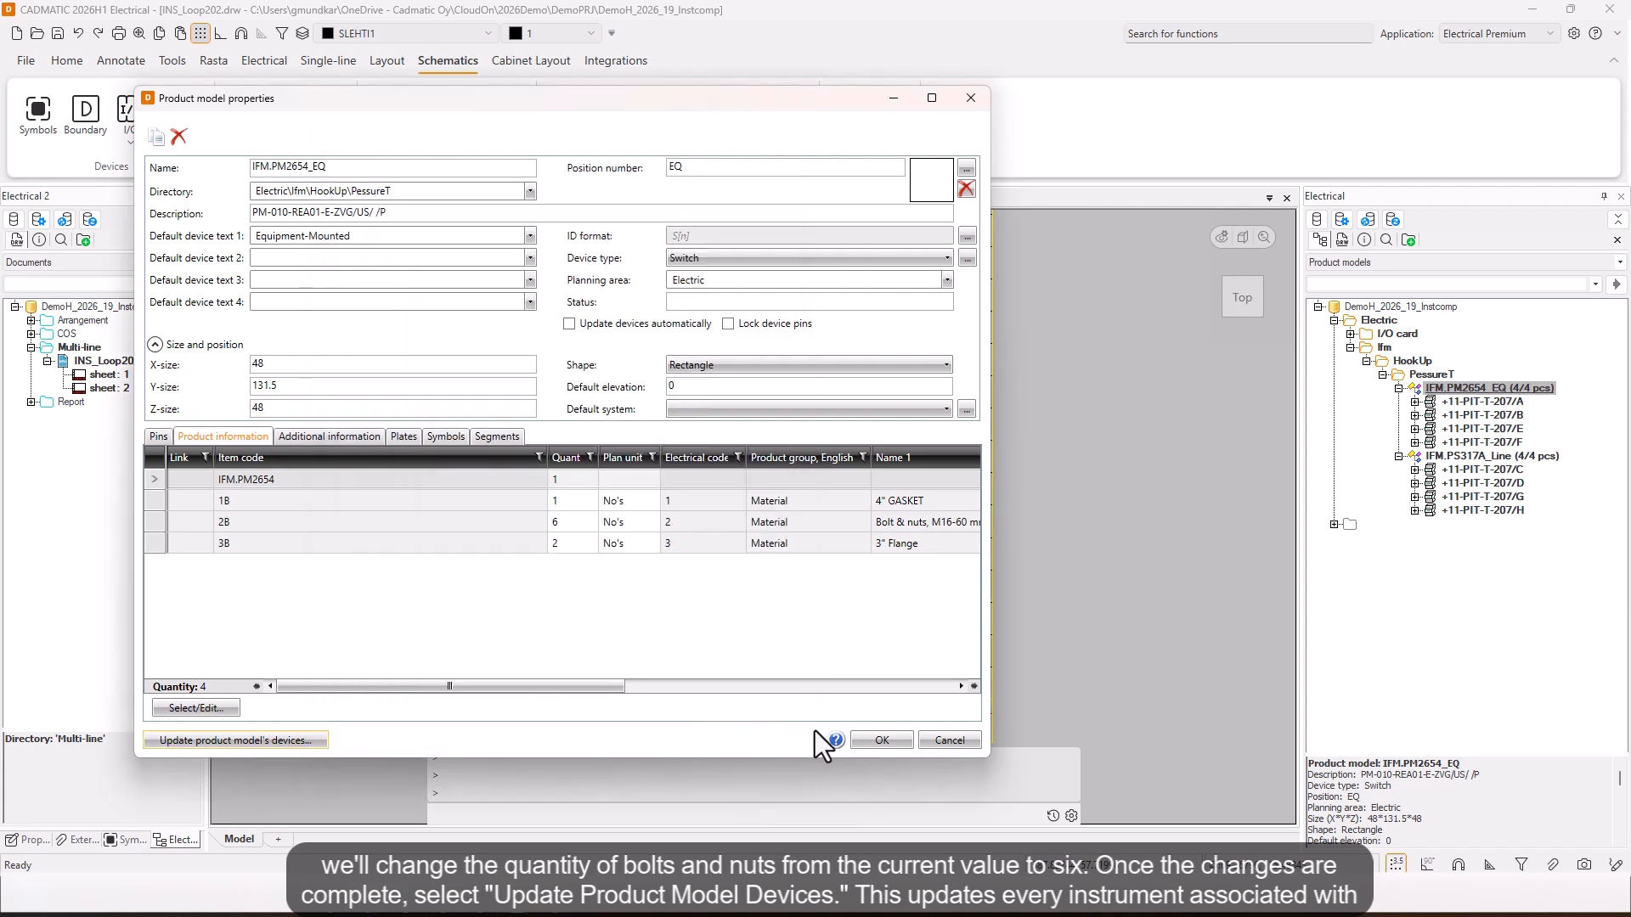
pyautogui.click(878, 739)
# Step: Check the bolt and nut quantity in the product information of device +11-PIT-T-207/A
pyautogui.click(1517, 400)
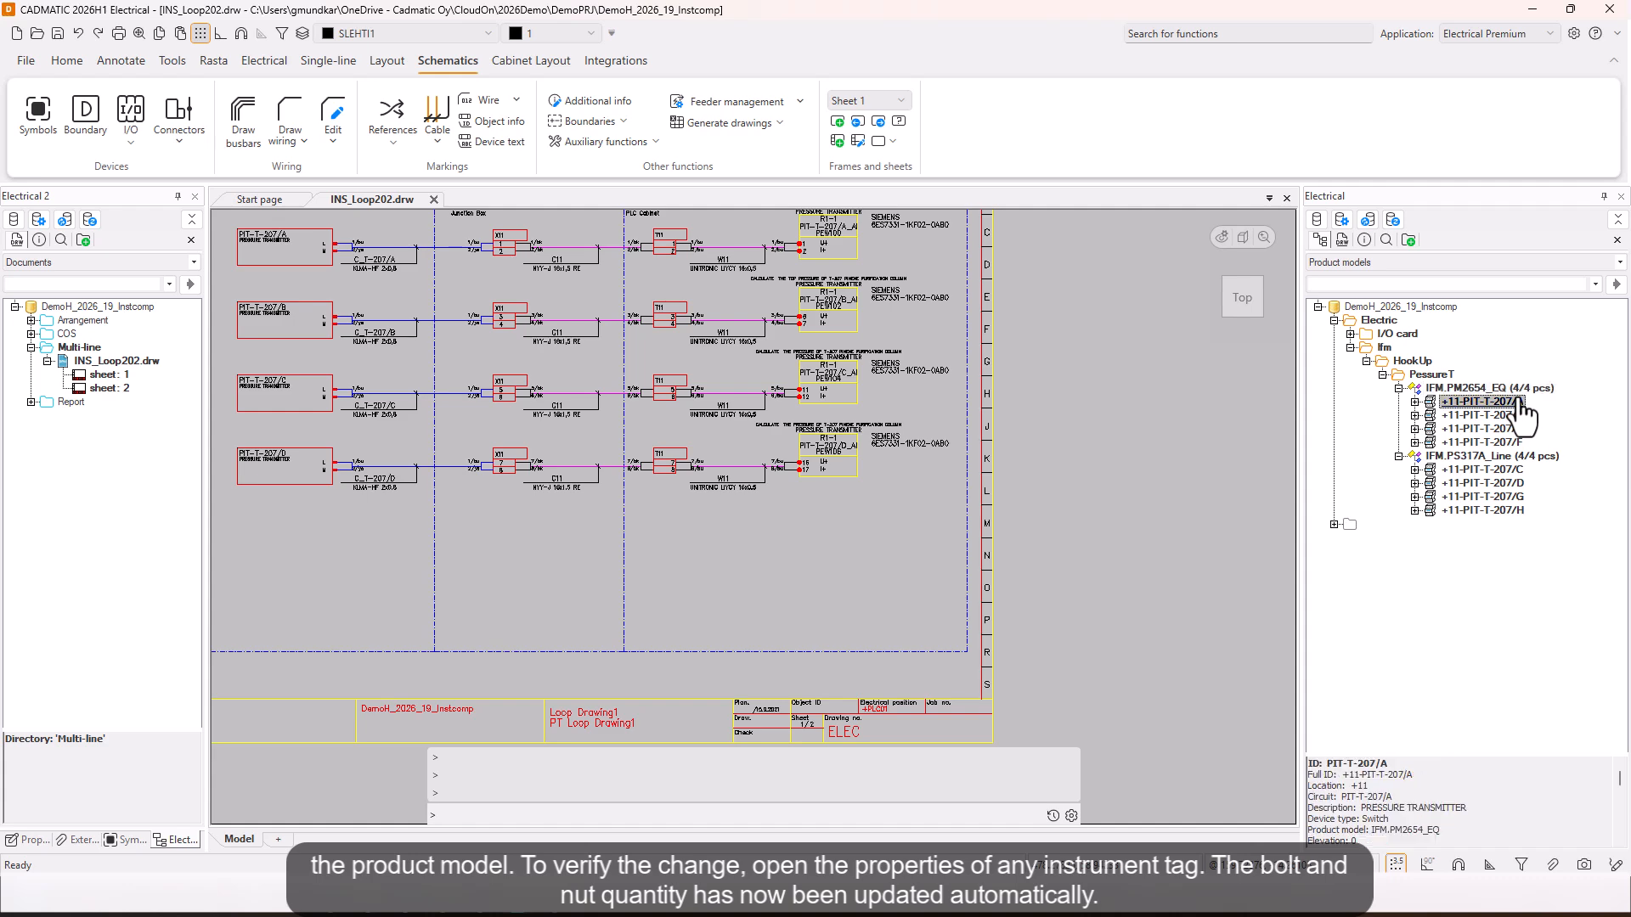
pyautogui.rightClick(1517, 401)
pyautogui.click(1432, 410)
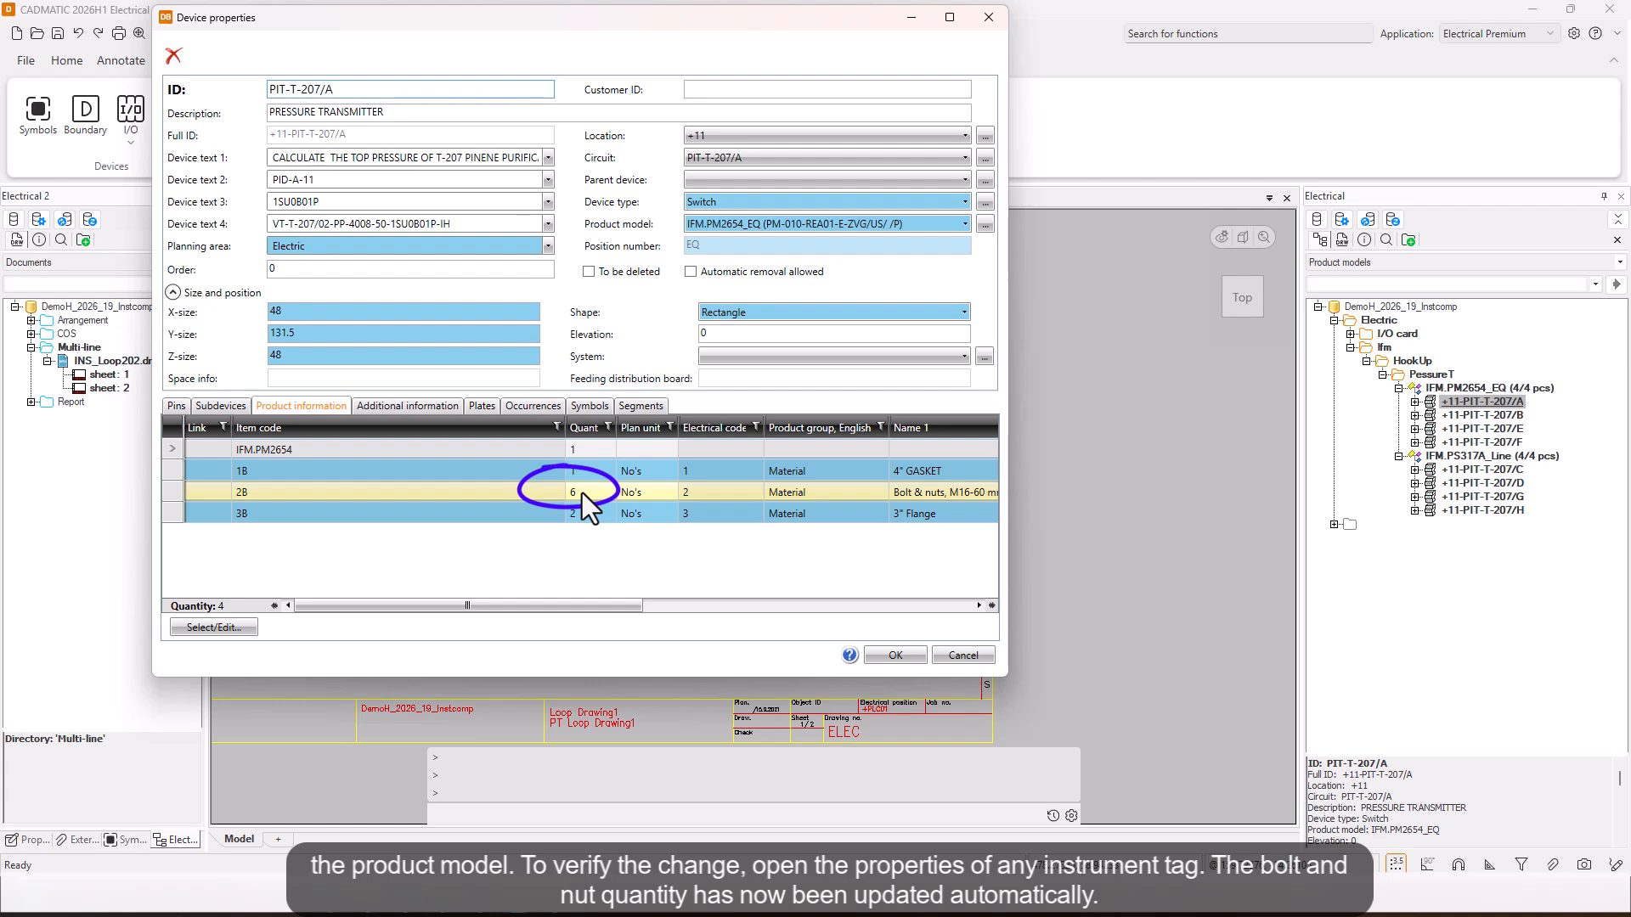
pyautogui.click(894, 656)
# Step: In the properties of product model IFM.PS317A_Line, set the quantity of item 4A (1/2" OD SS tubing) to 3 metres
pyautogui.click(1466, 459)
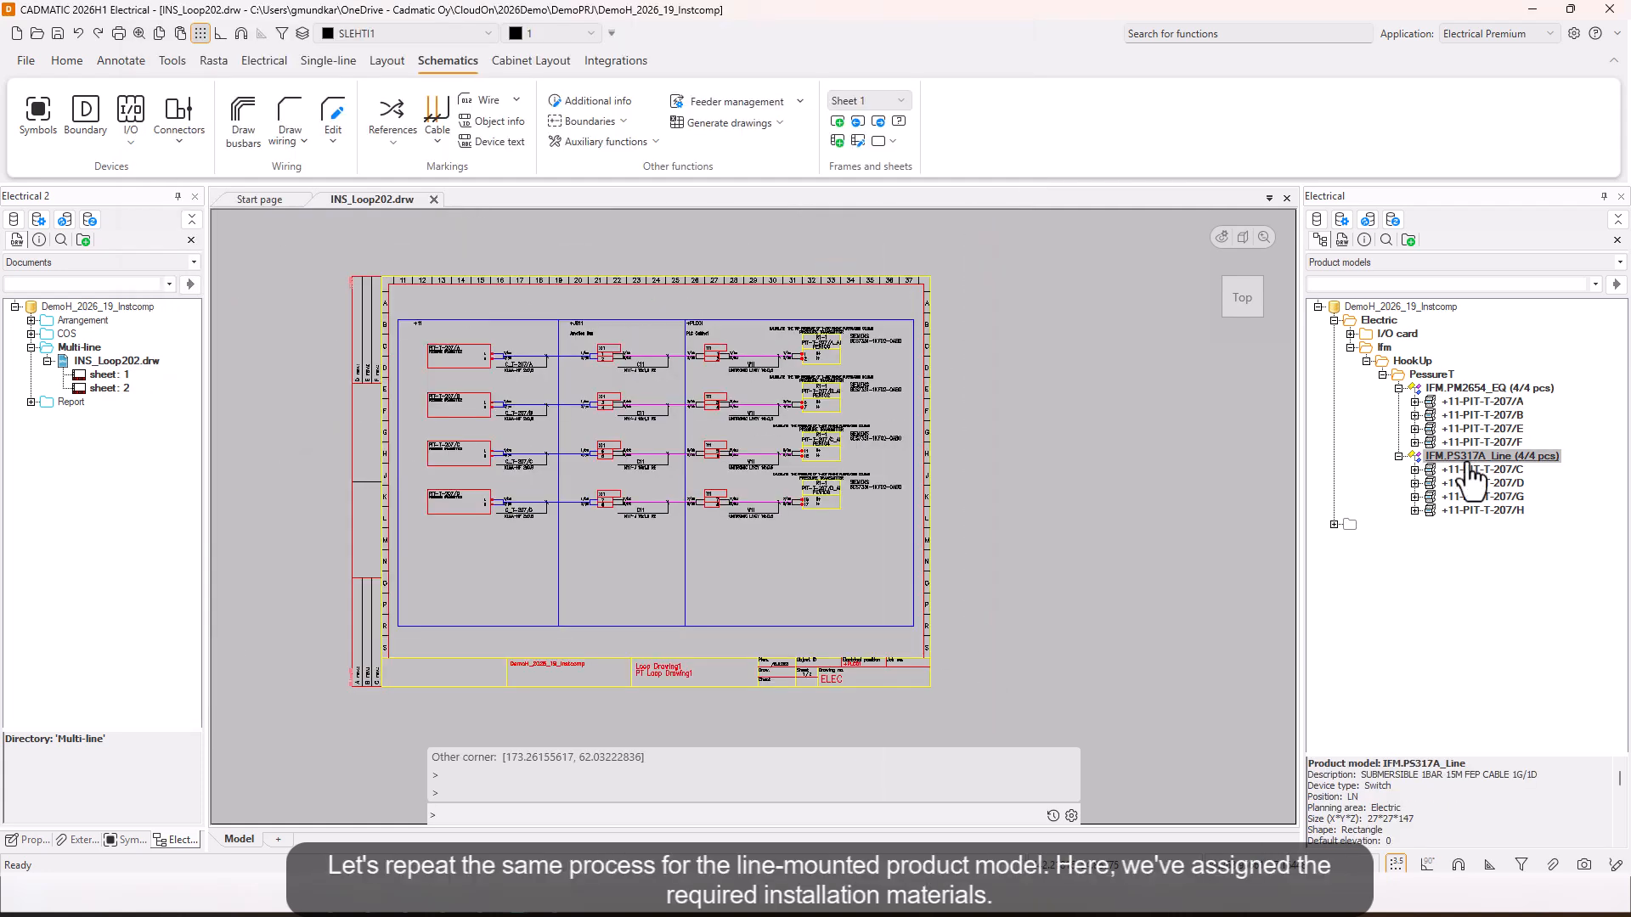
pyautogui.scroll(2, 806, 572)
pyautogui.click(816, 562)
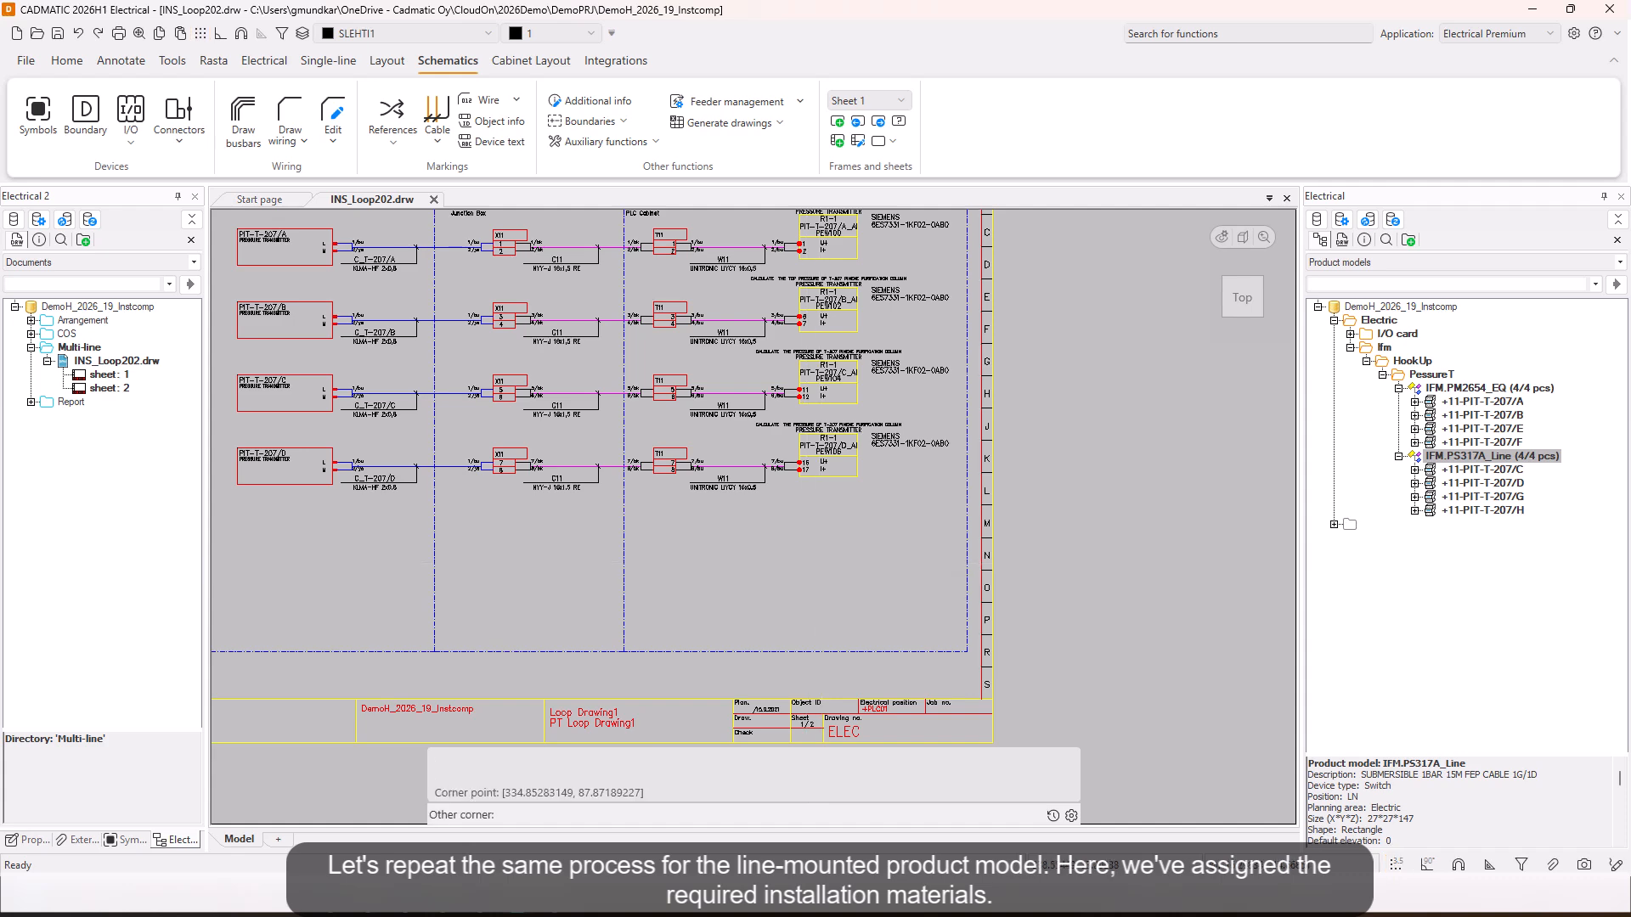
pyautogui.click(783, 592)
pyautogui.rightClick(1448, 458)
pyautogui.click(1444, 469)
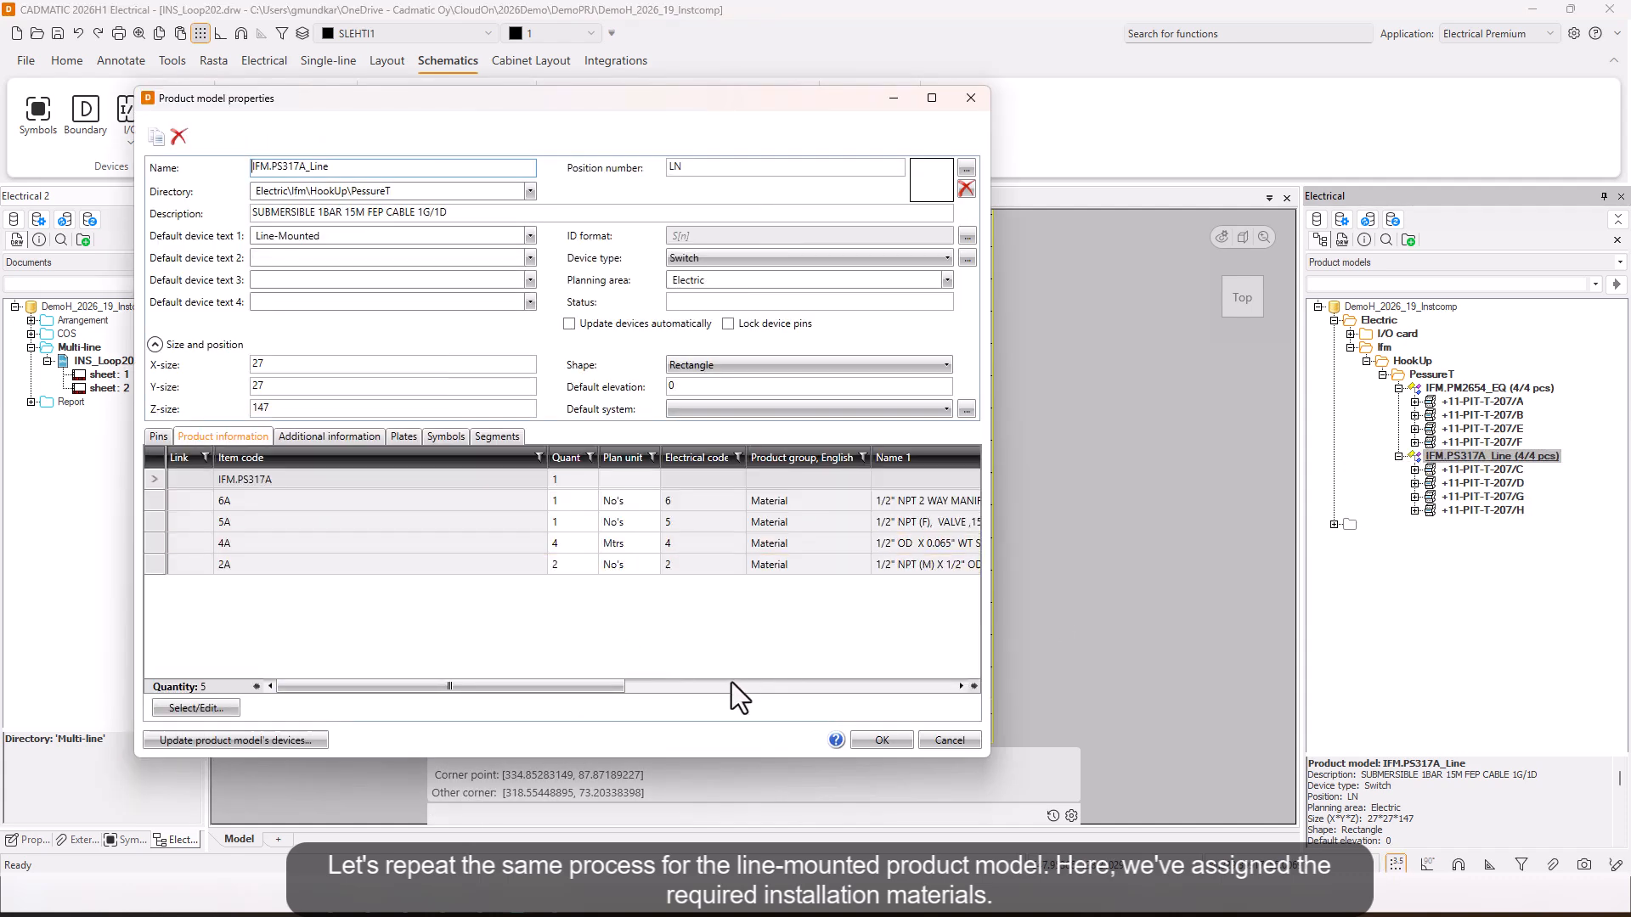
pyautogui.moveTo(600, 688); pyautogui.dragTo(643, 686)
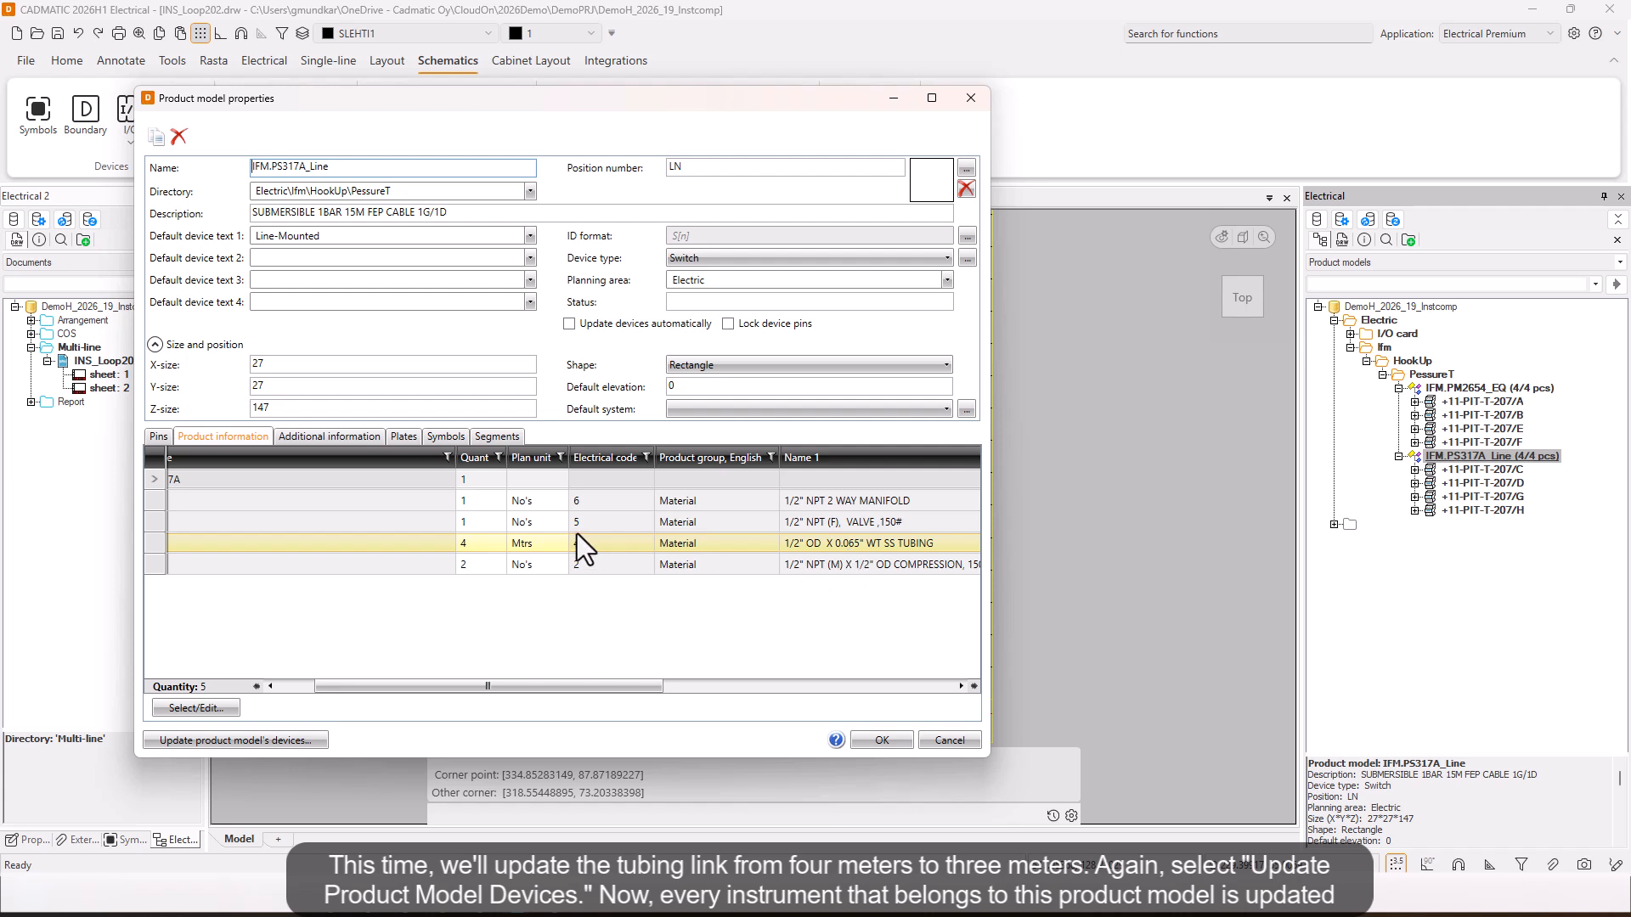
pyautogui.doubleClick(470, 548)
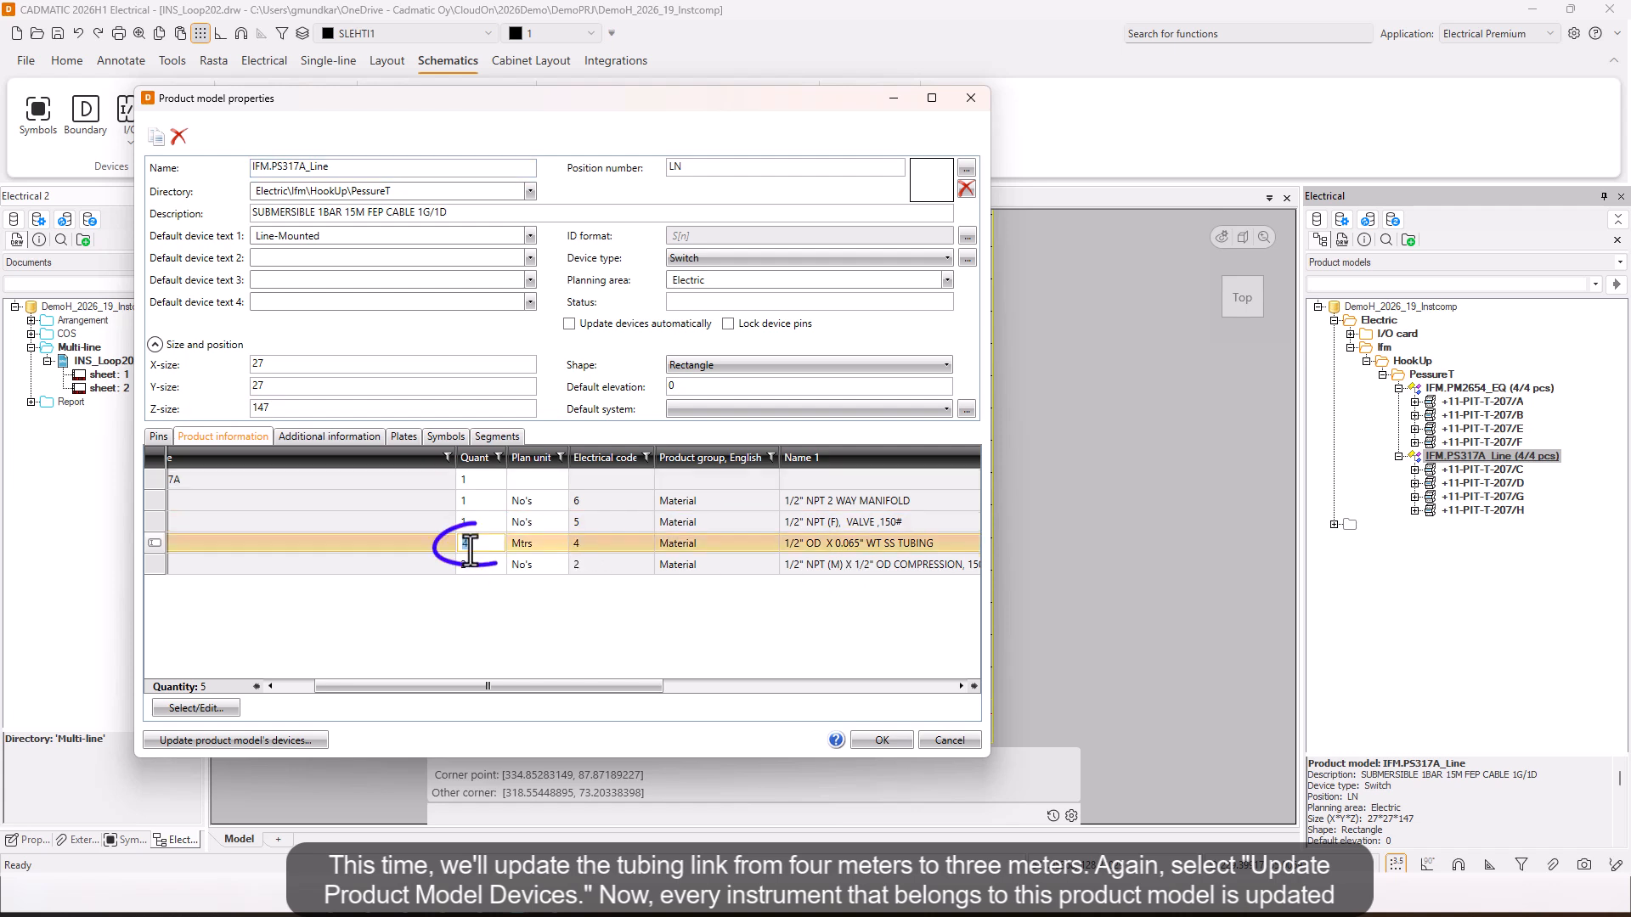
pyautogui.click(469, 524)
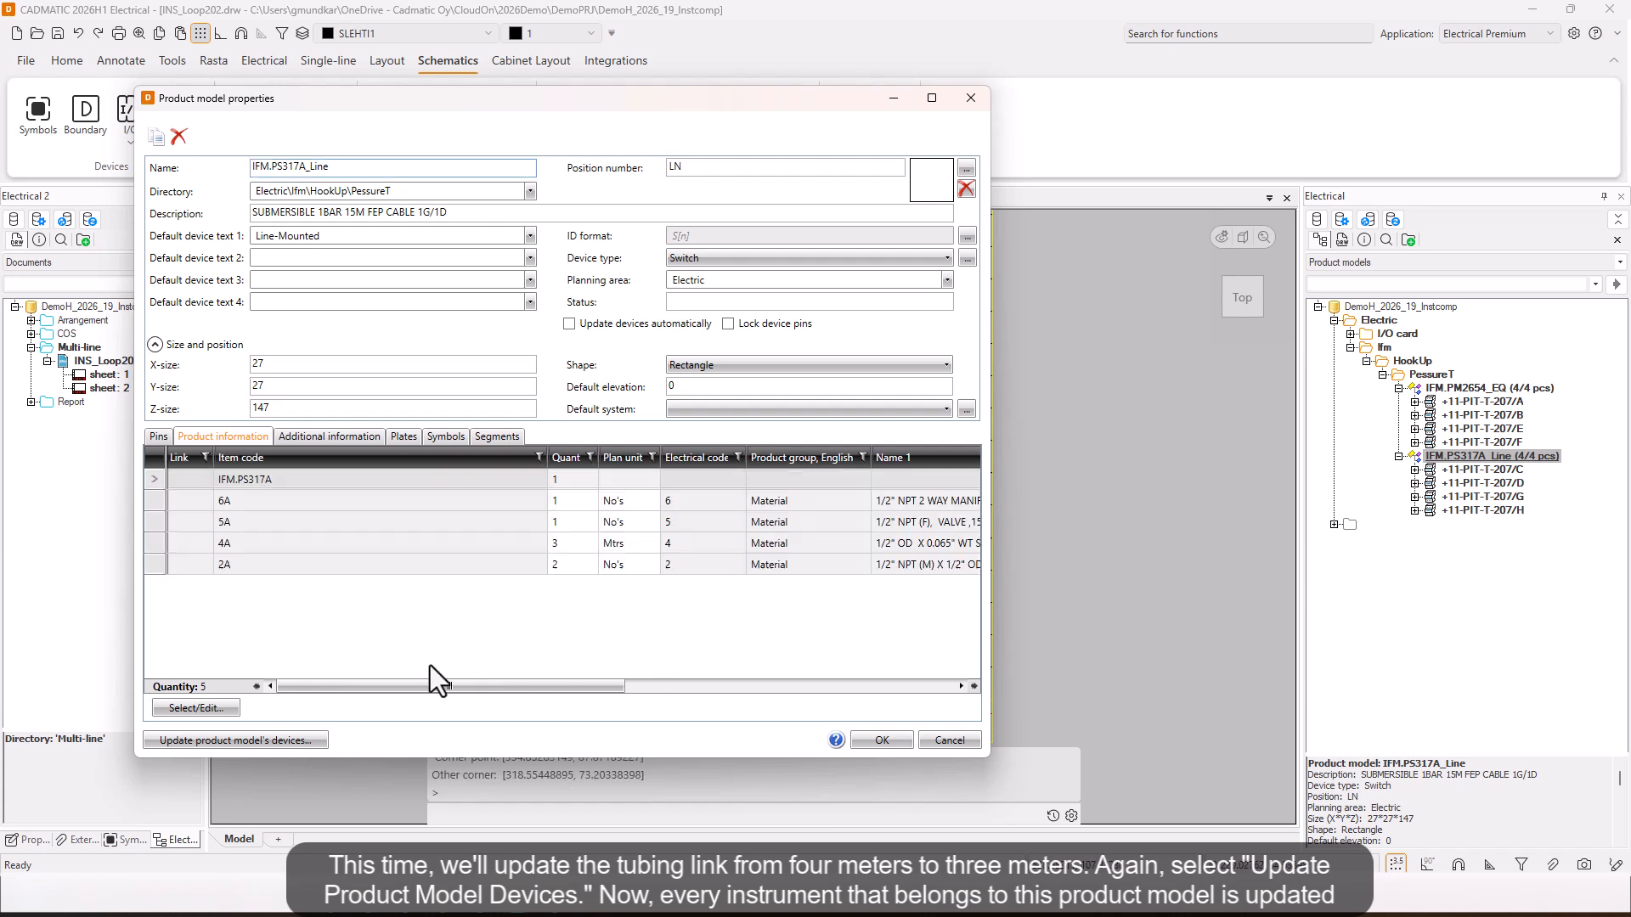
# Step: Update the devices of IFM.PS317A_Line with the default selection of product model data and accept the product model properties
pyautogui.click(265, 740)
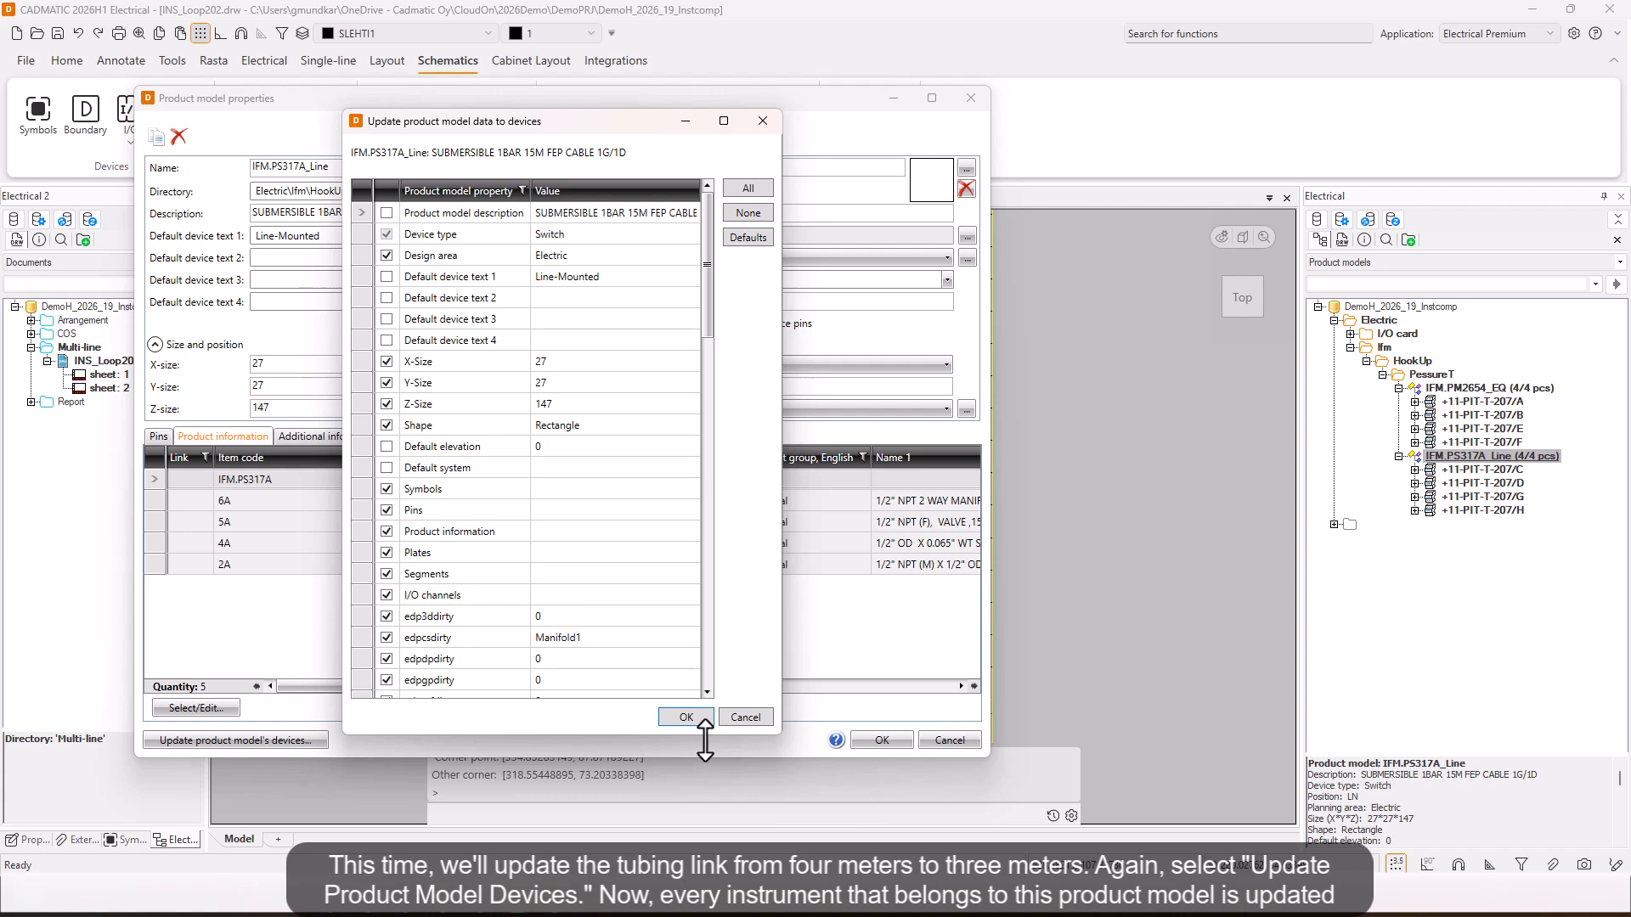
pyautogui.click(686, 717)
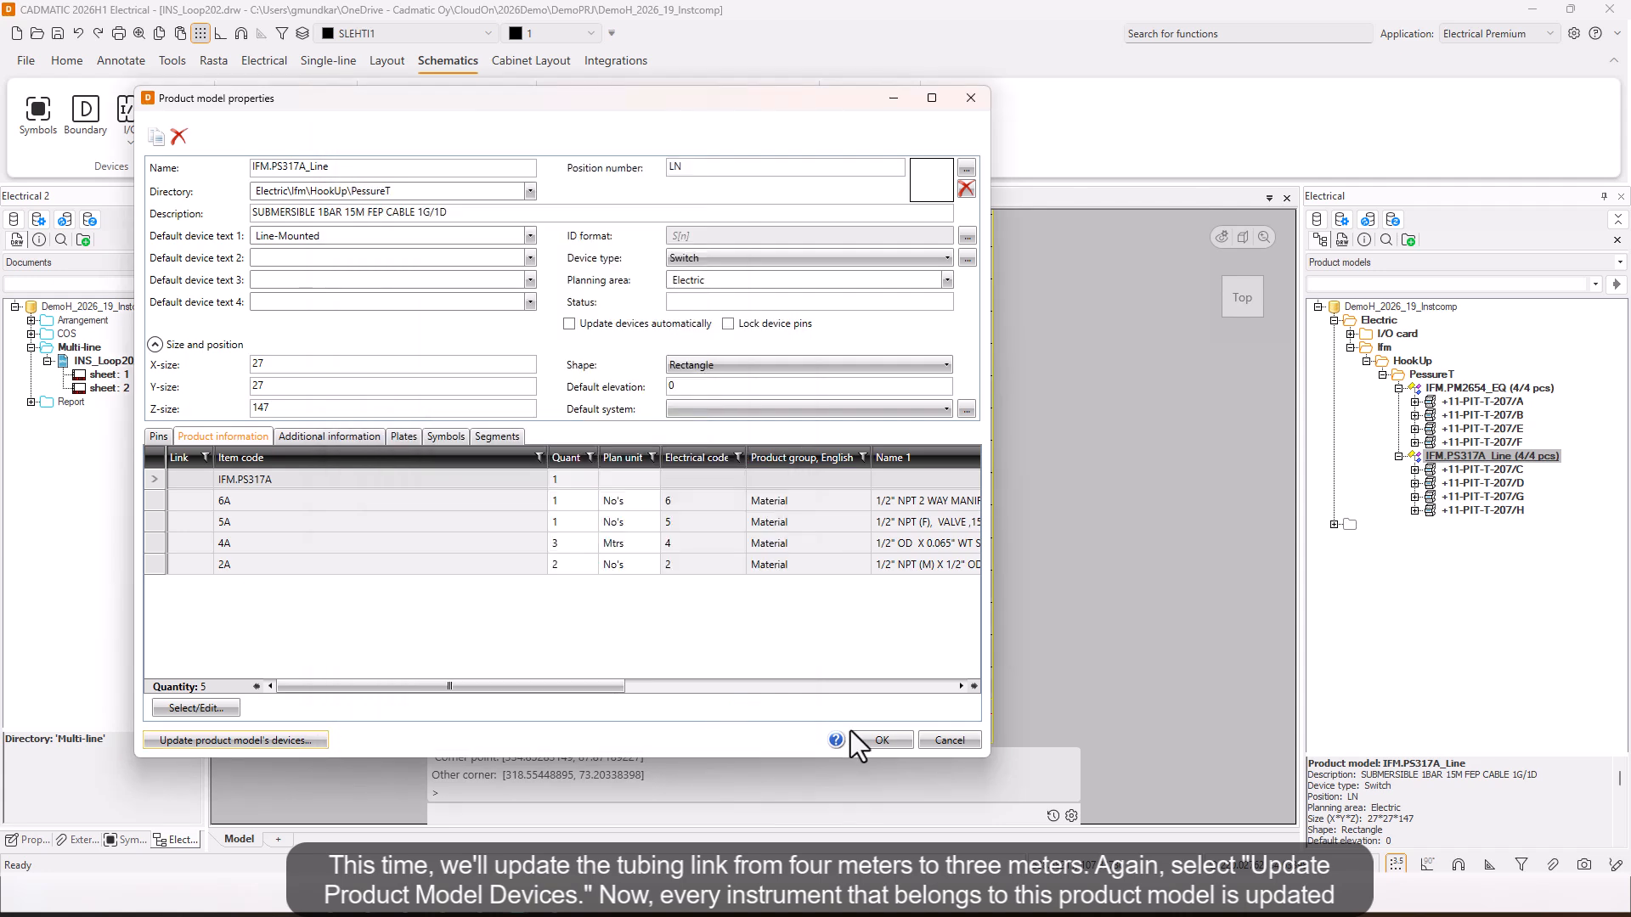
pyautogui.click(899, 742)
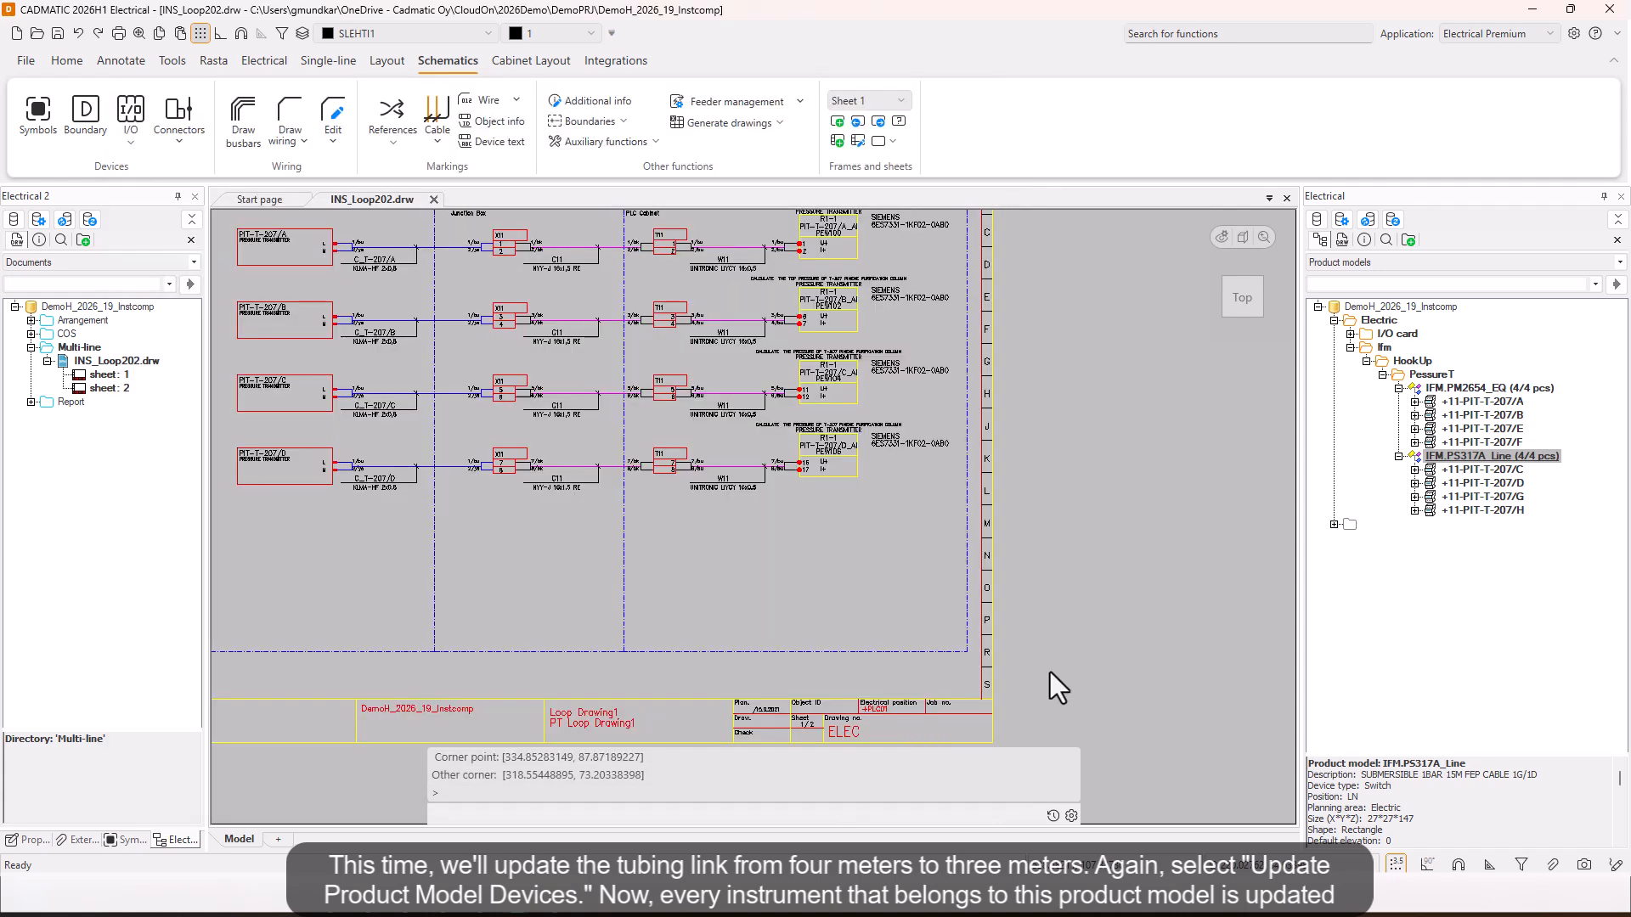
# Step: Check the tubing quantity in the product information of device +11-PIT-T-207/C
pyautogui.rightClick(1470, 470)
pyautogui.click(1401, 481)
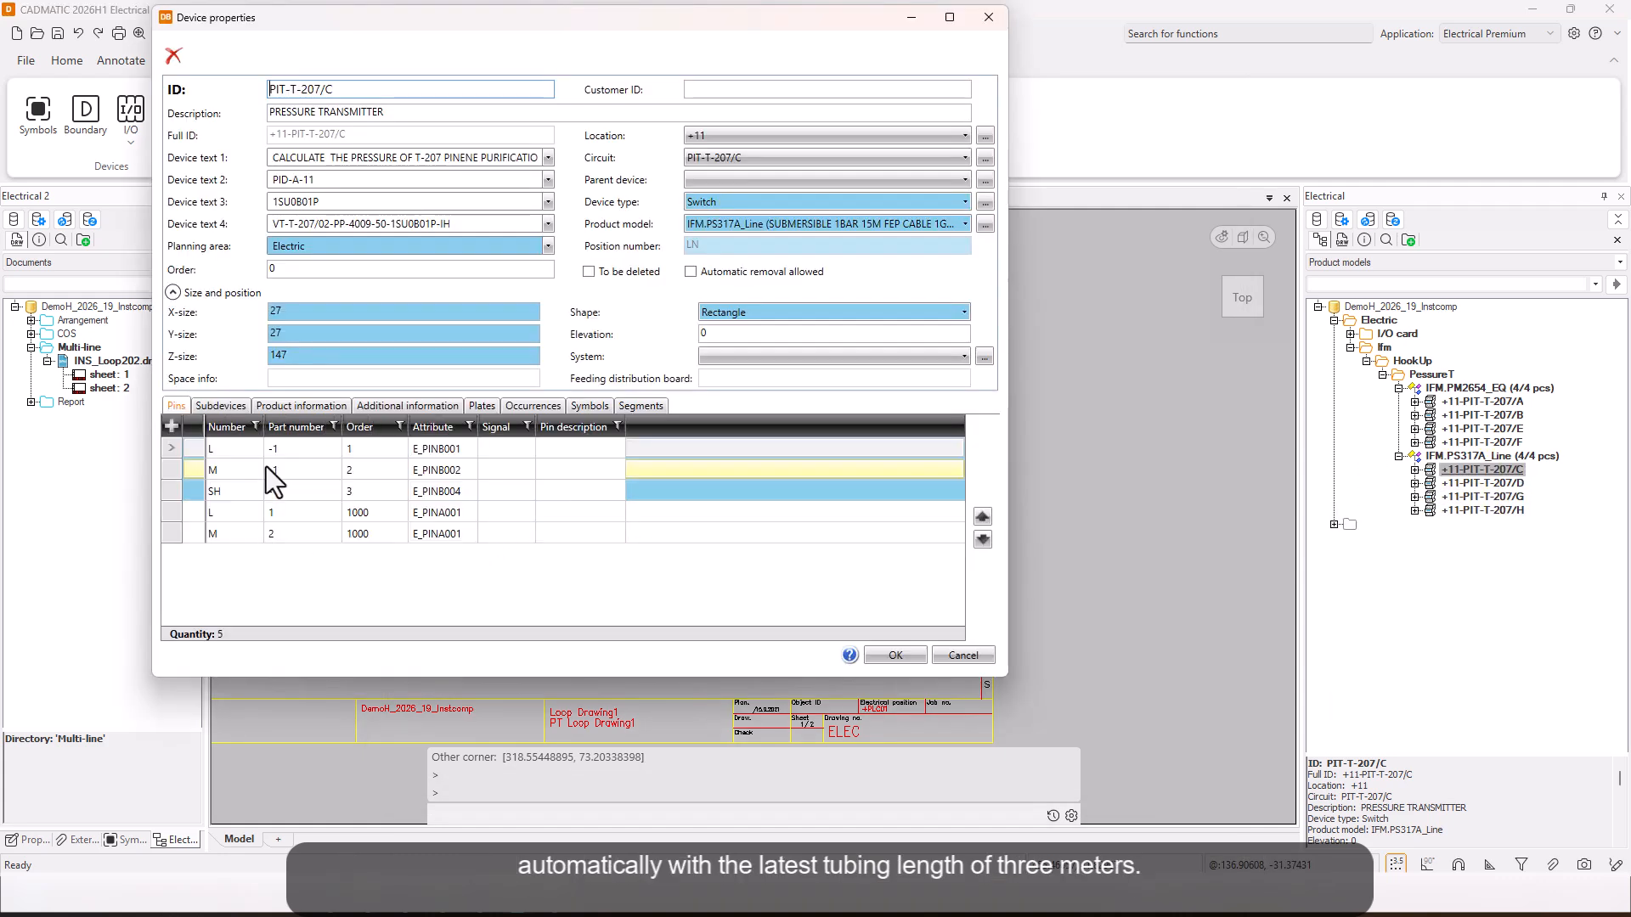
pyautogui.click(299, 405)
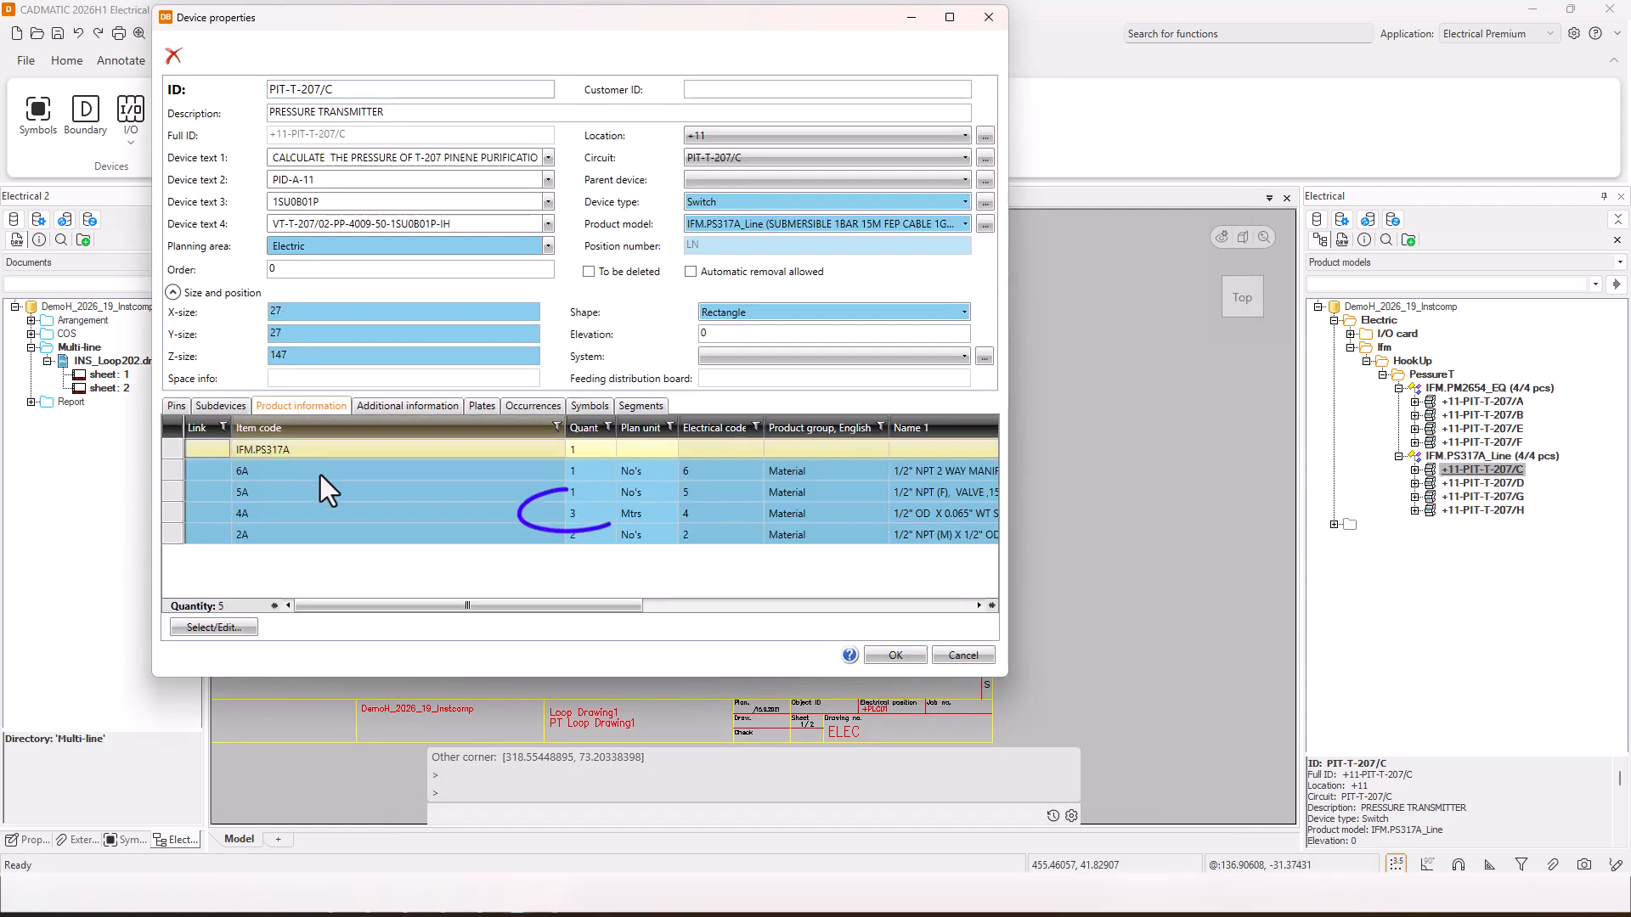
pyautogui.click(892, 656)
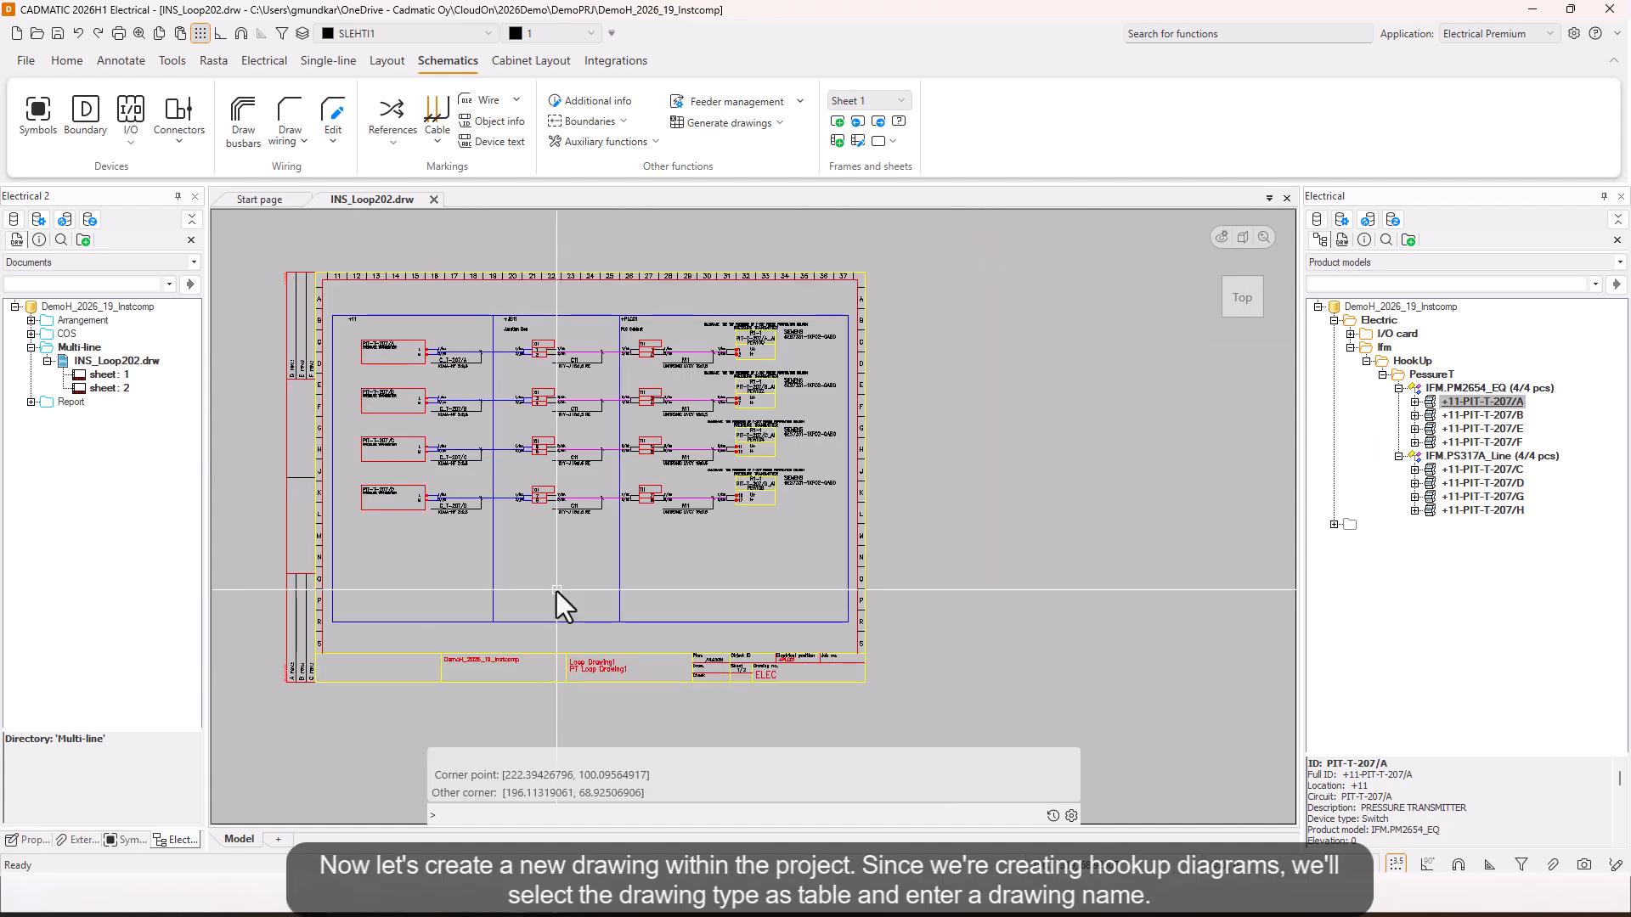
# Step: Create a new Electrical drawing of type Table named HookUp_604.drw and add it to the project database
pyautogui.click(34, 62)
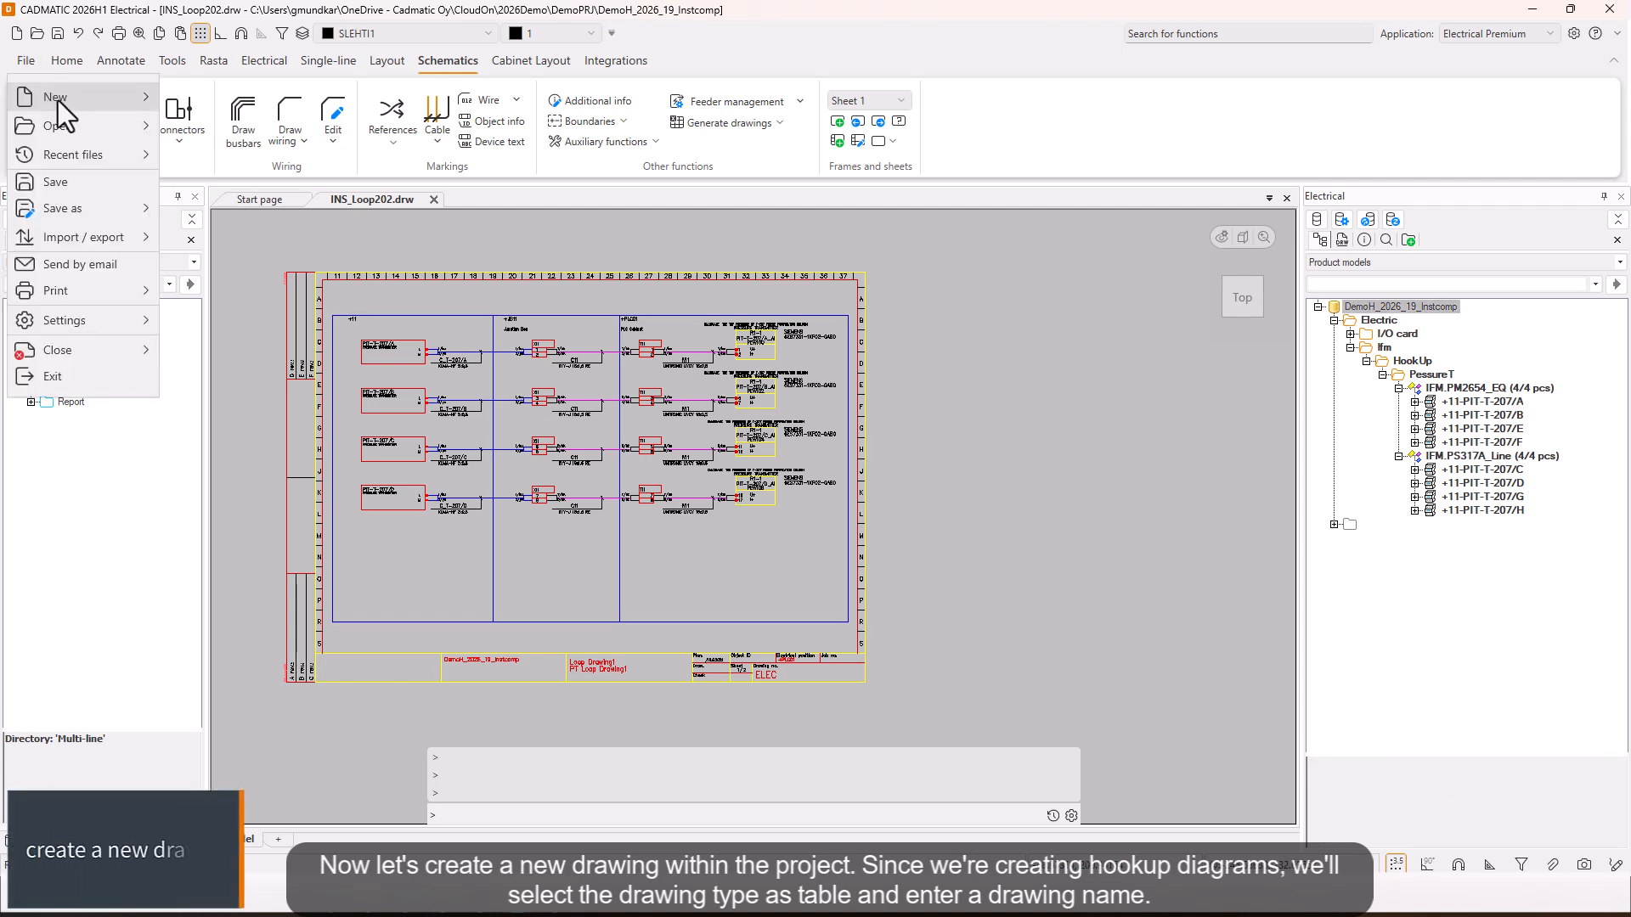
pyautogui.moveTo(57, 101)
pyautogui.click(243, 105)
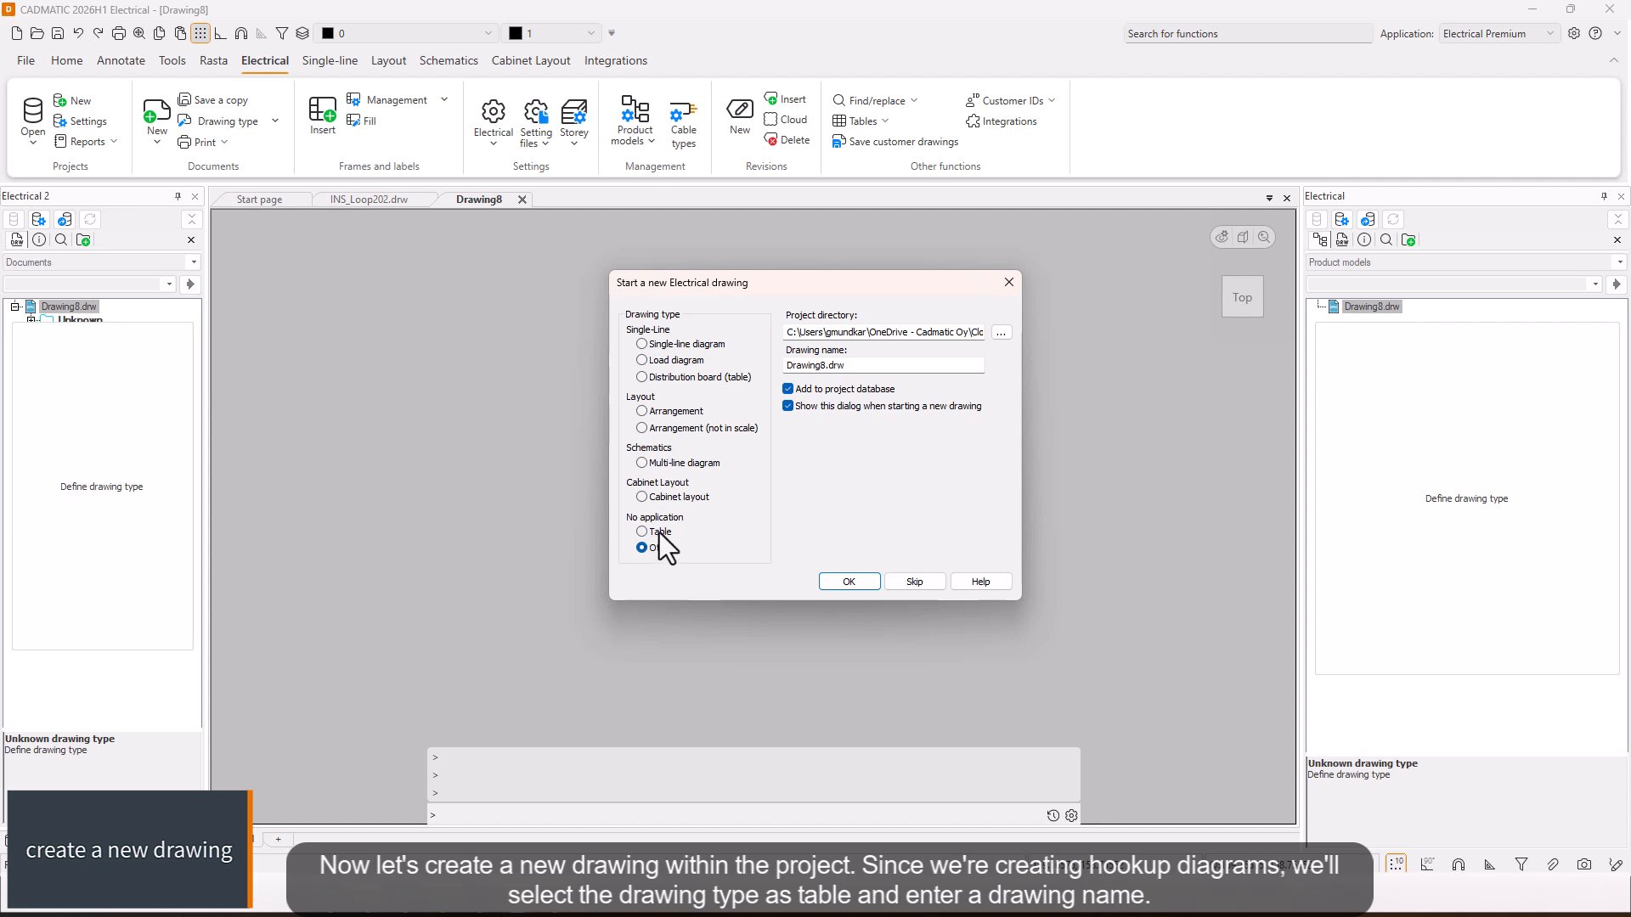
pyautogui.click(659, 533)
pyautogui.click(819, 368)
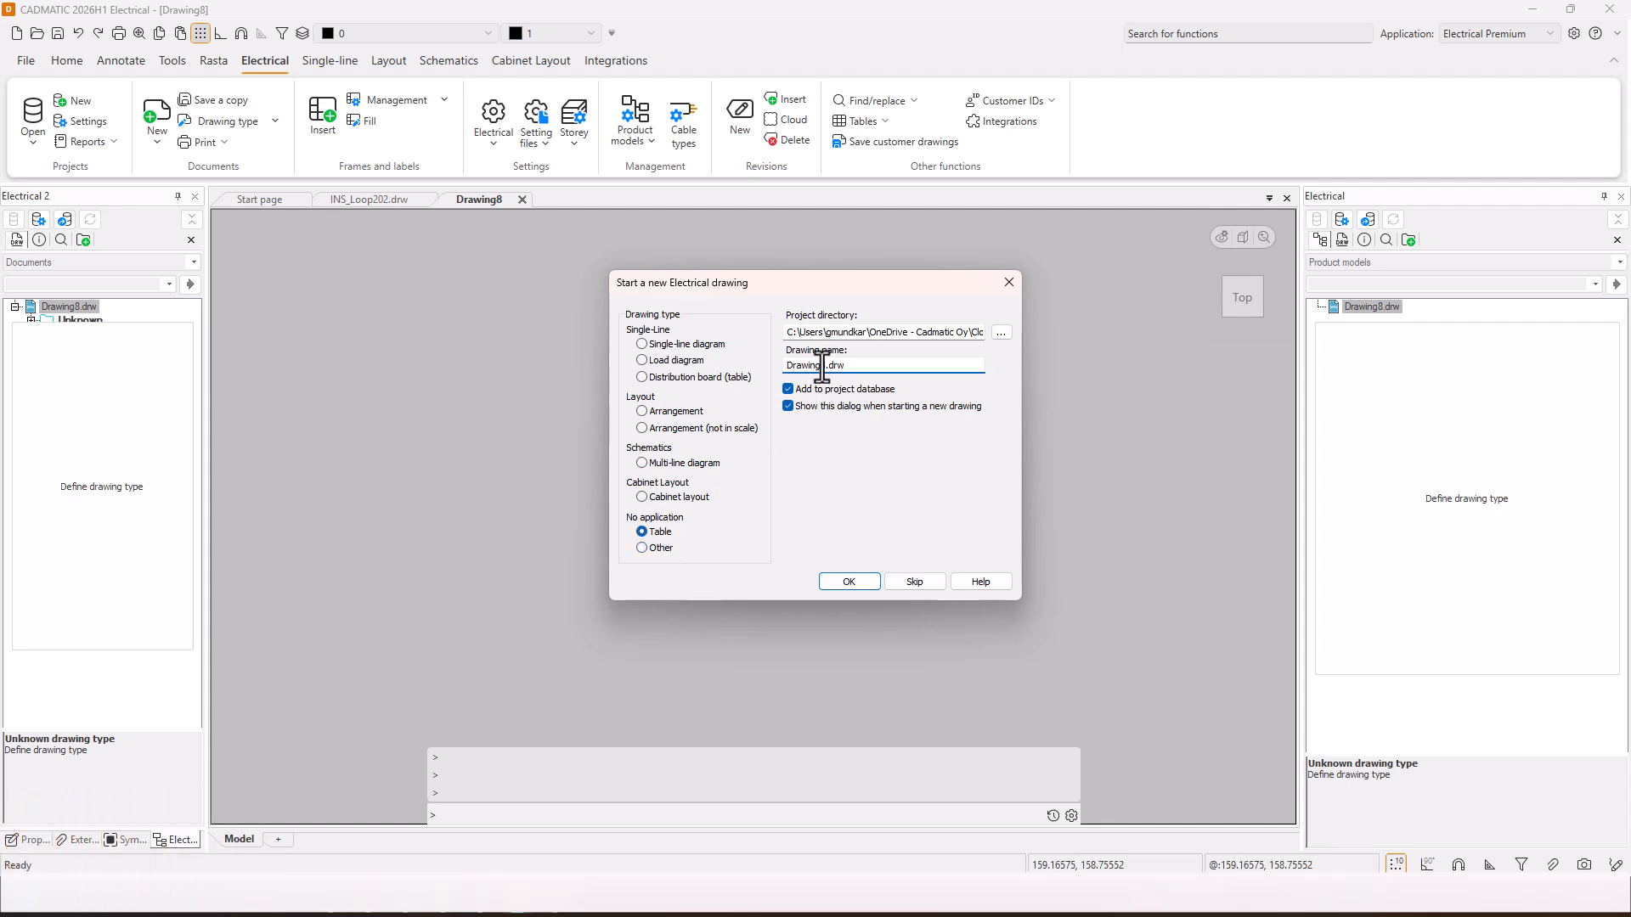
pyautogui.press('BackSpace')
pyautogui.press('BackSpace')
pyautogui.press('BackSpace')
pyautogui.press('BackSpace')
pyautogui.press('BackSpace')
pyautogui.press('BackSpace')
pyautogui.press('BackSpace')
pyautogui.press('BackSpace')
pyautogui.write('Hook')
pyautogui.write('Up_60')
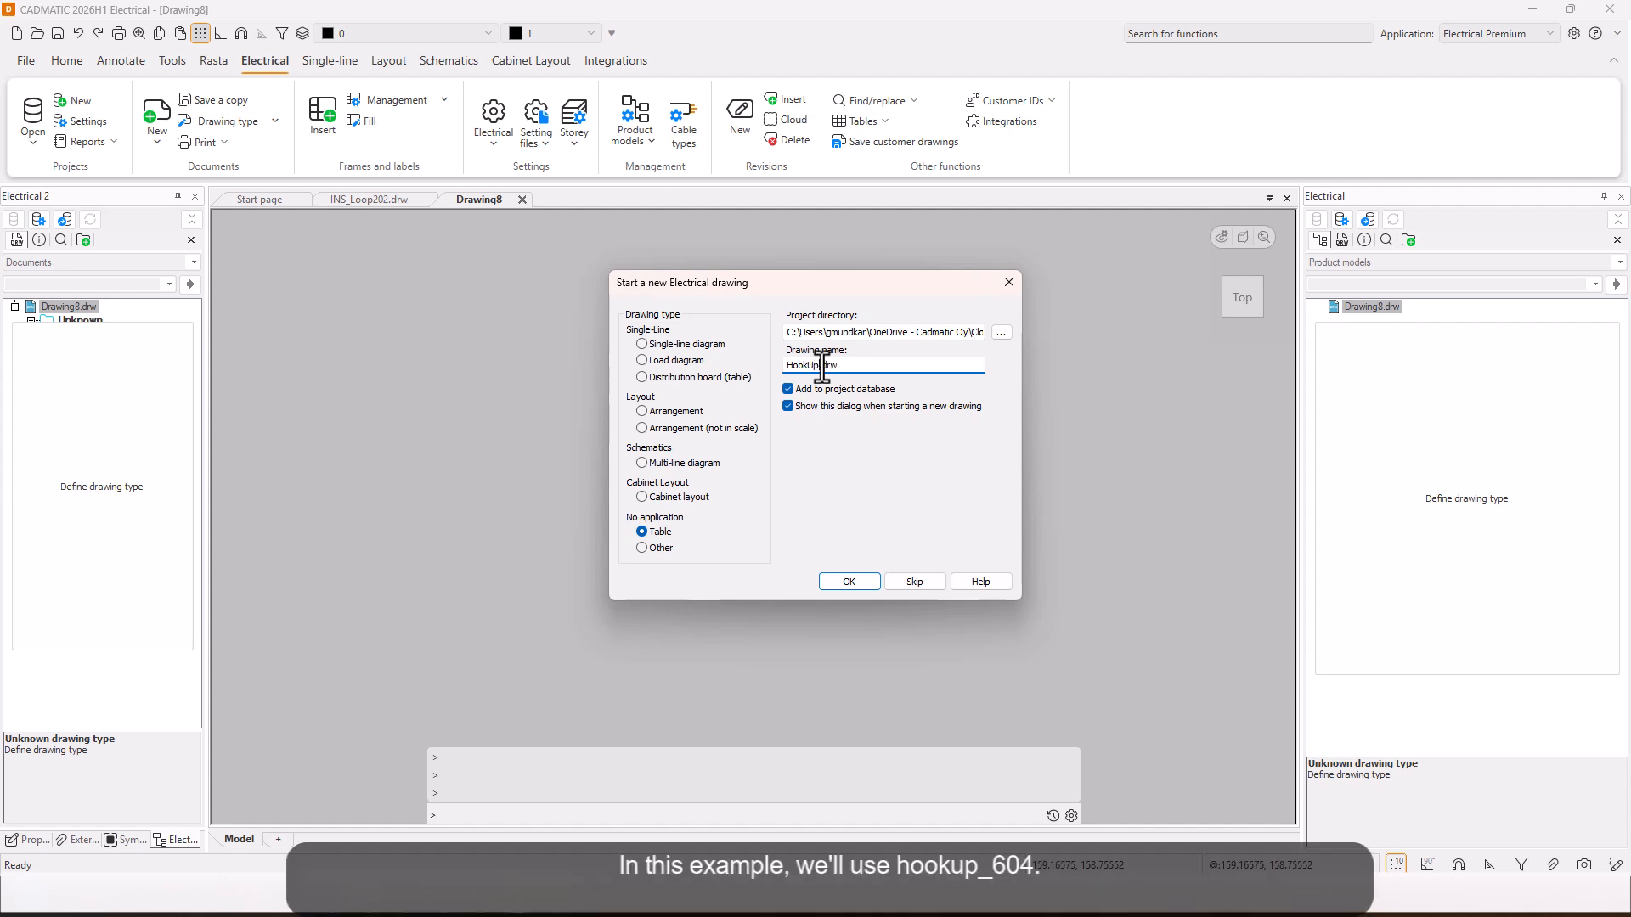
pyautogui.write('4')
pyautogui.click(856, 582)
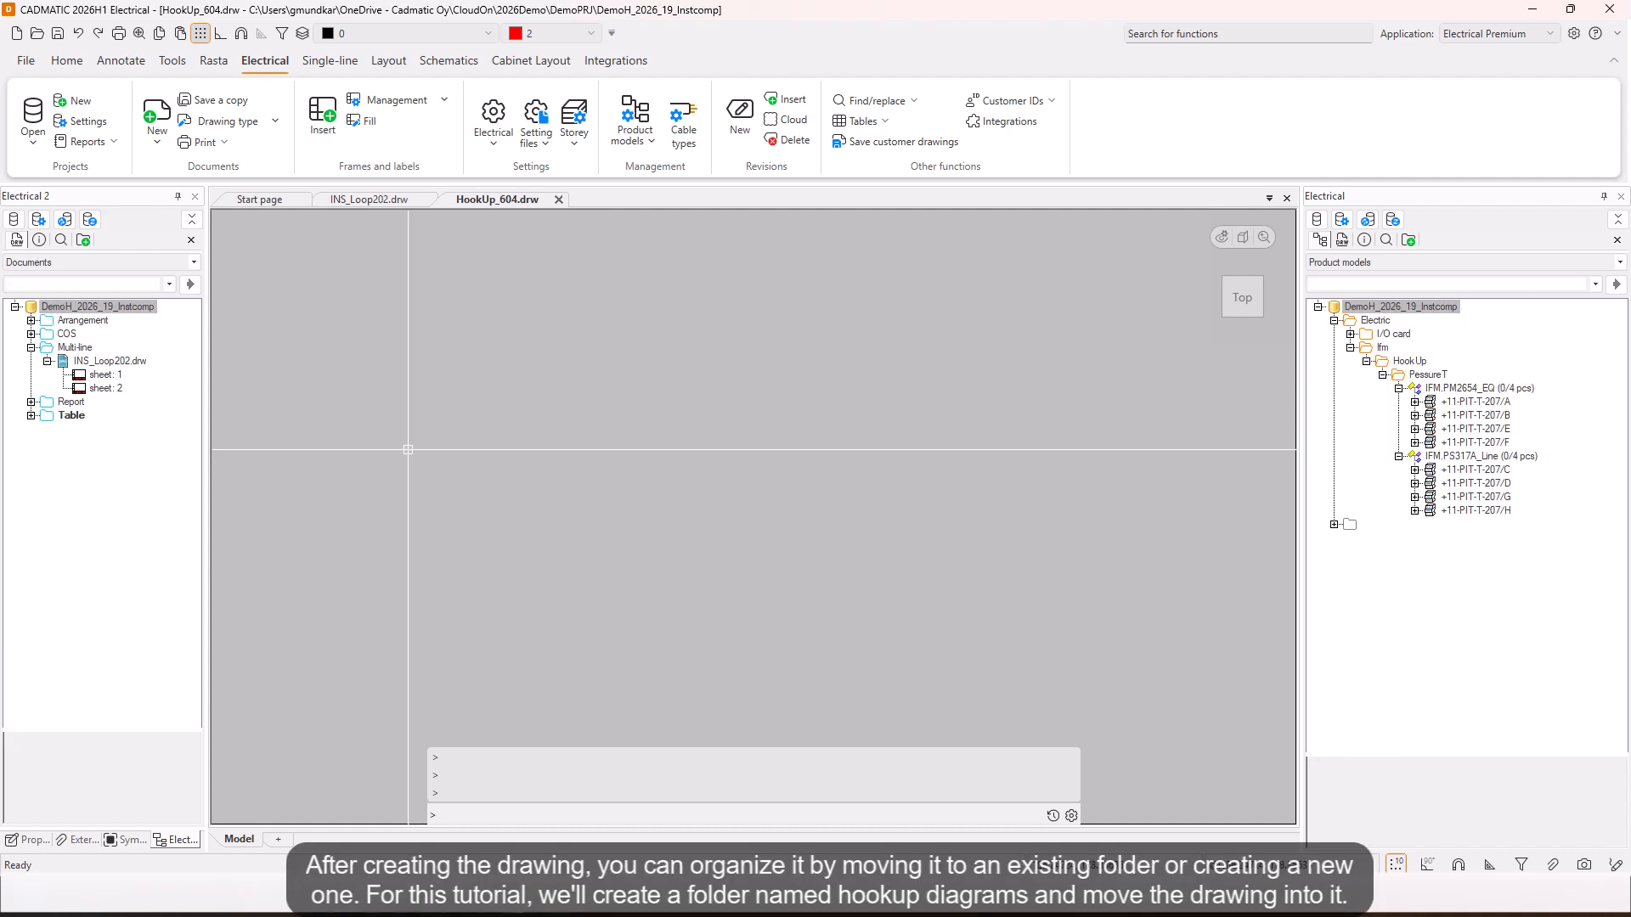
# Step: Move HookUp_604.drw from the Table directory to a new directory named HookUp_Diagram and sync the project data
pyautogui.click(31, 416)
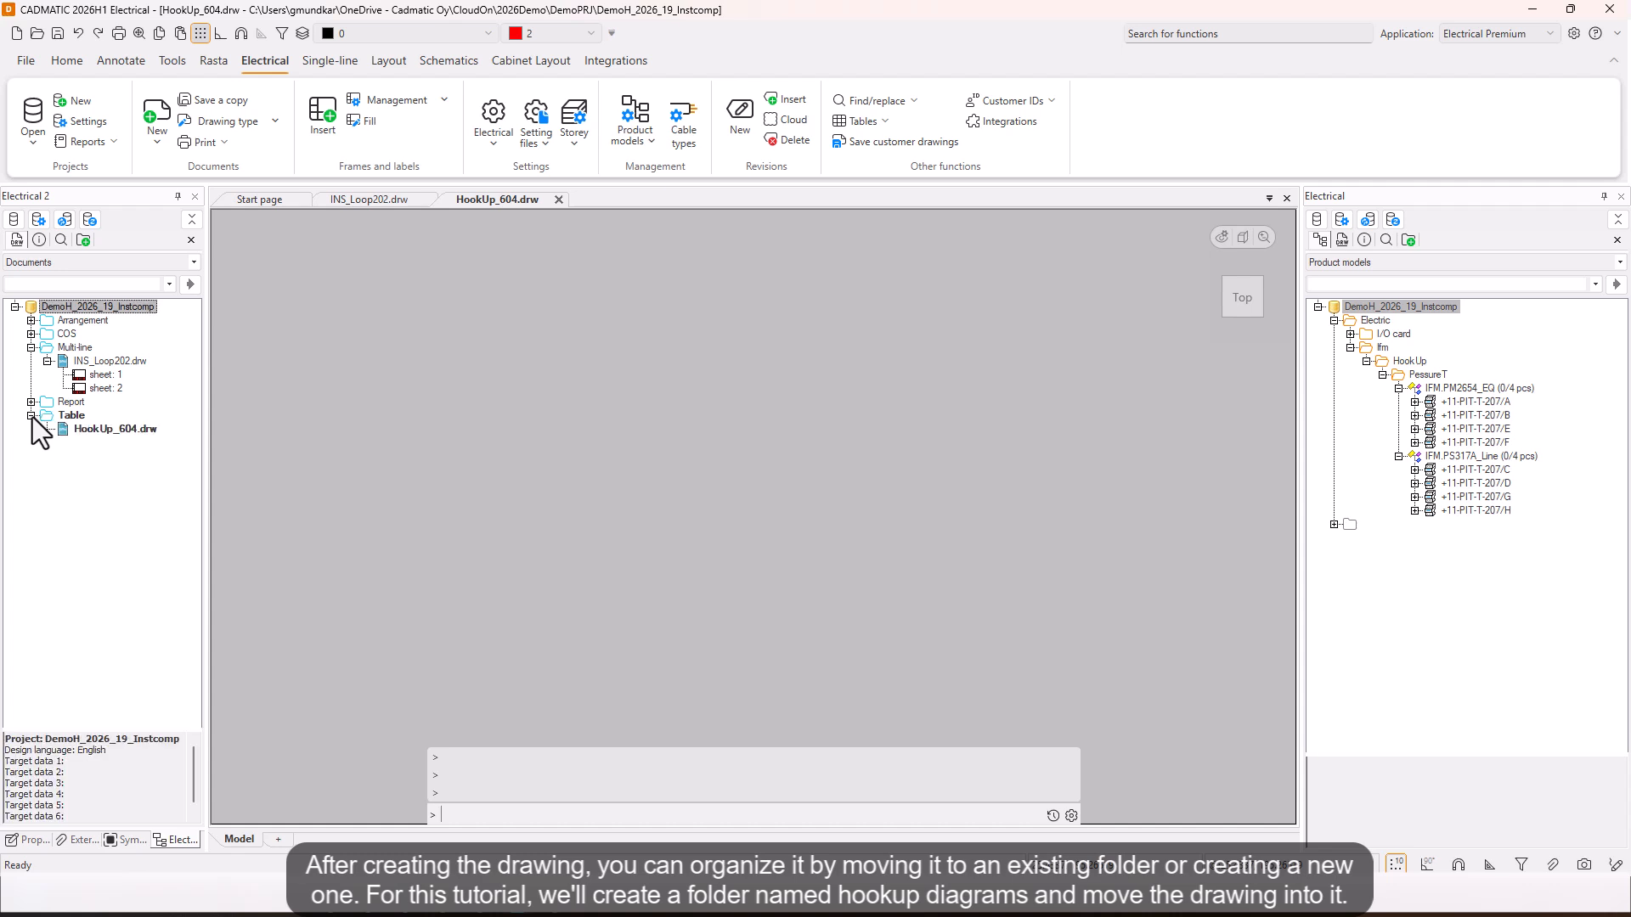
pyautogui.click(81, 429)
pyautogui.rightClick(81, 430)
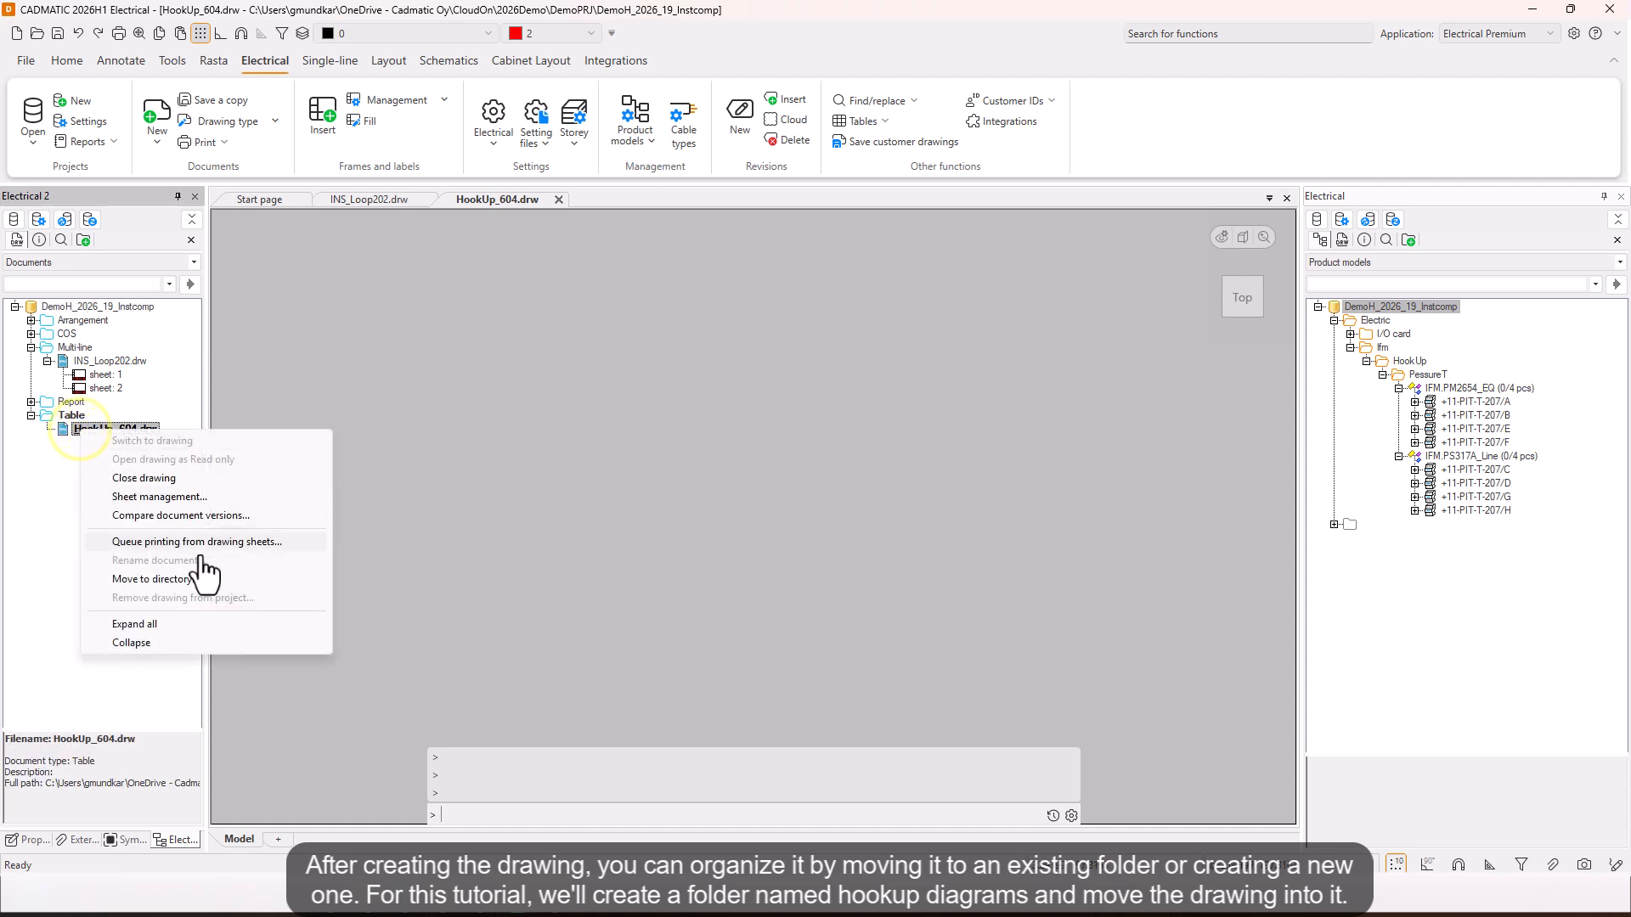
pyautogui.click(181, 580)
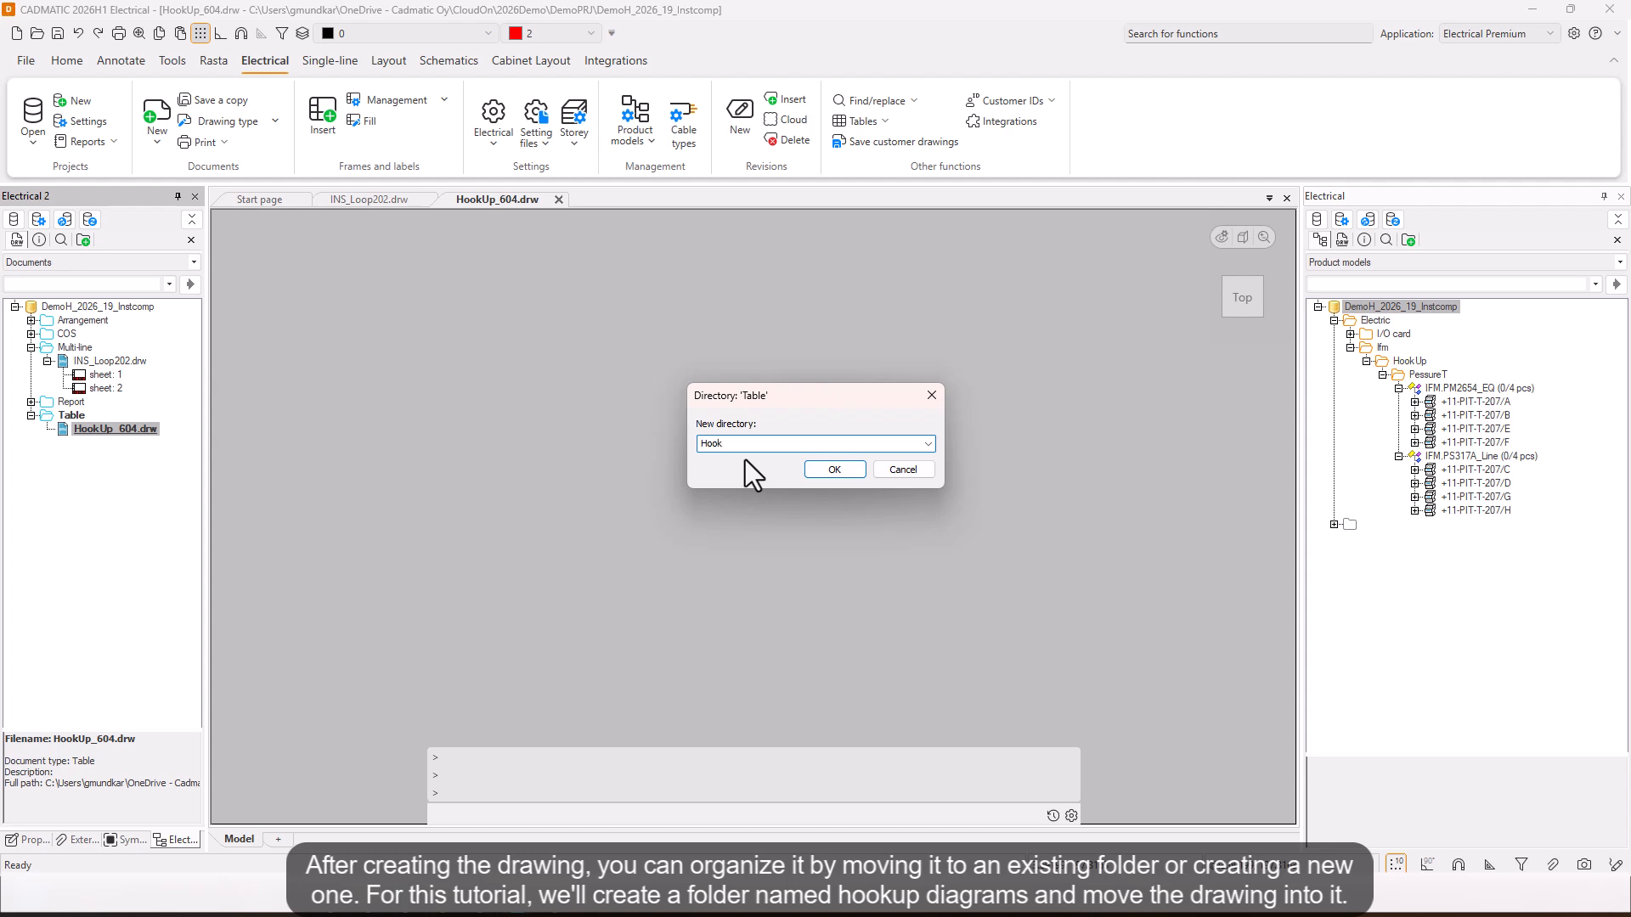
pyautogui.write('HookUp_Diagram')
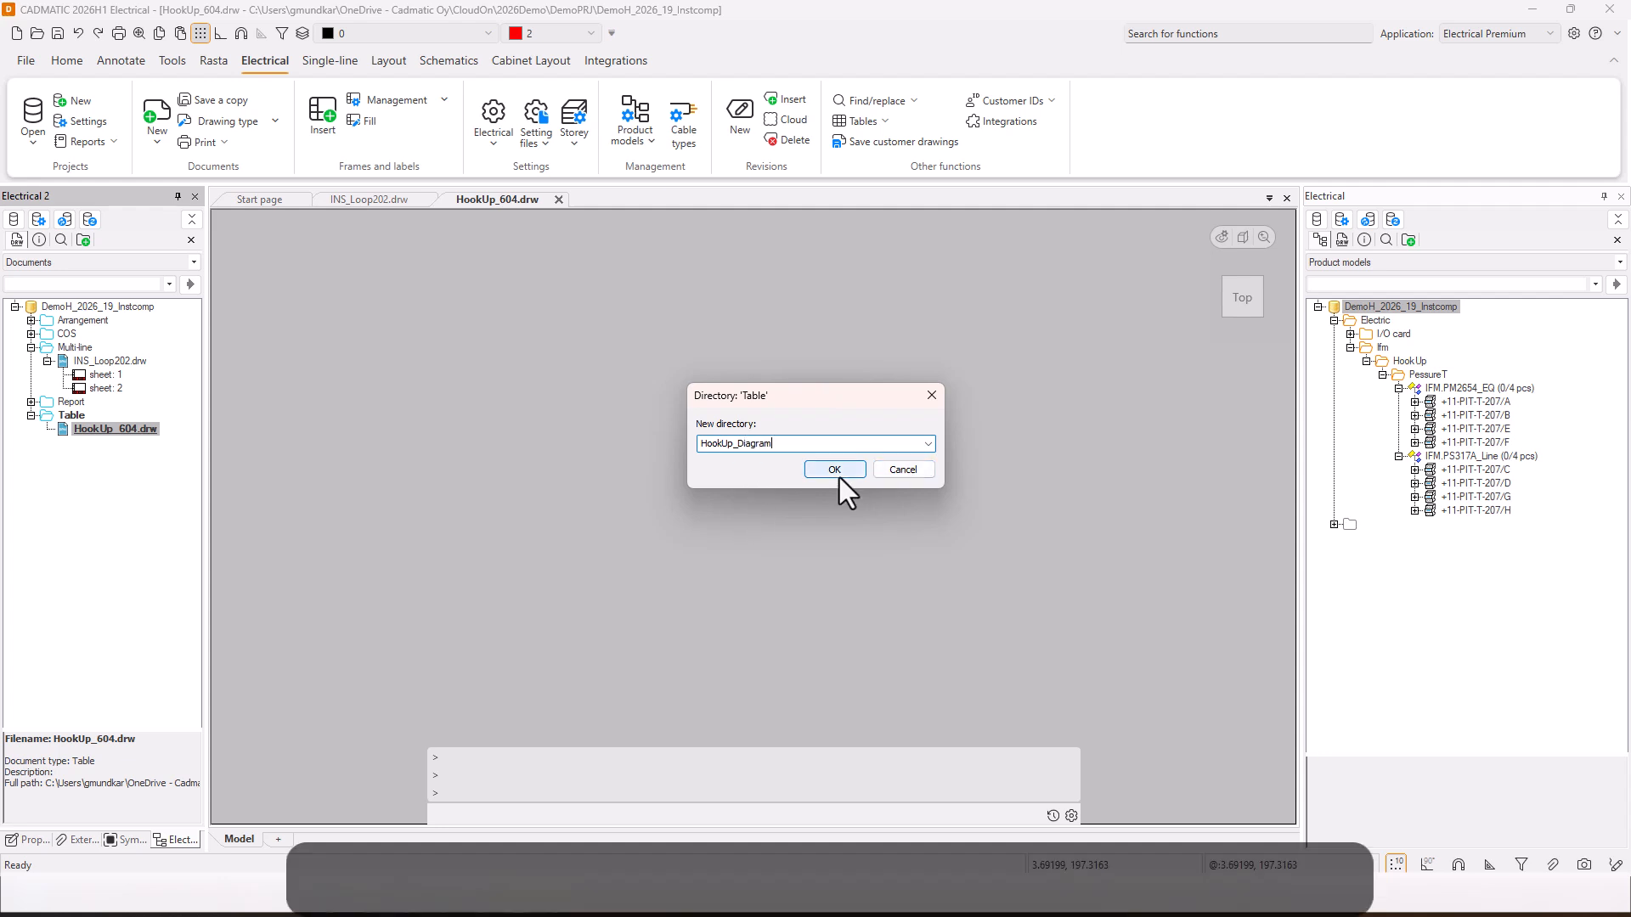
pyautogui.click(838, 473)
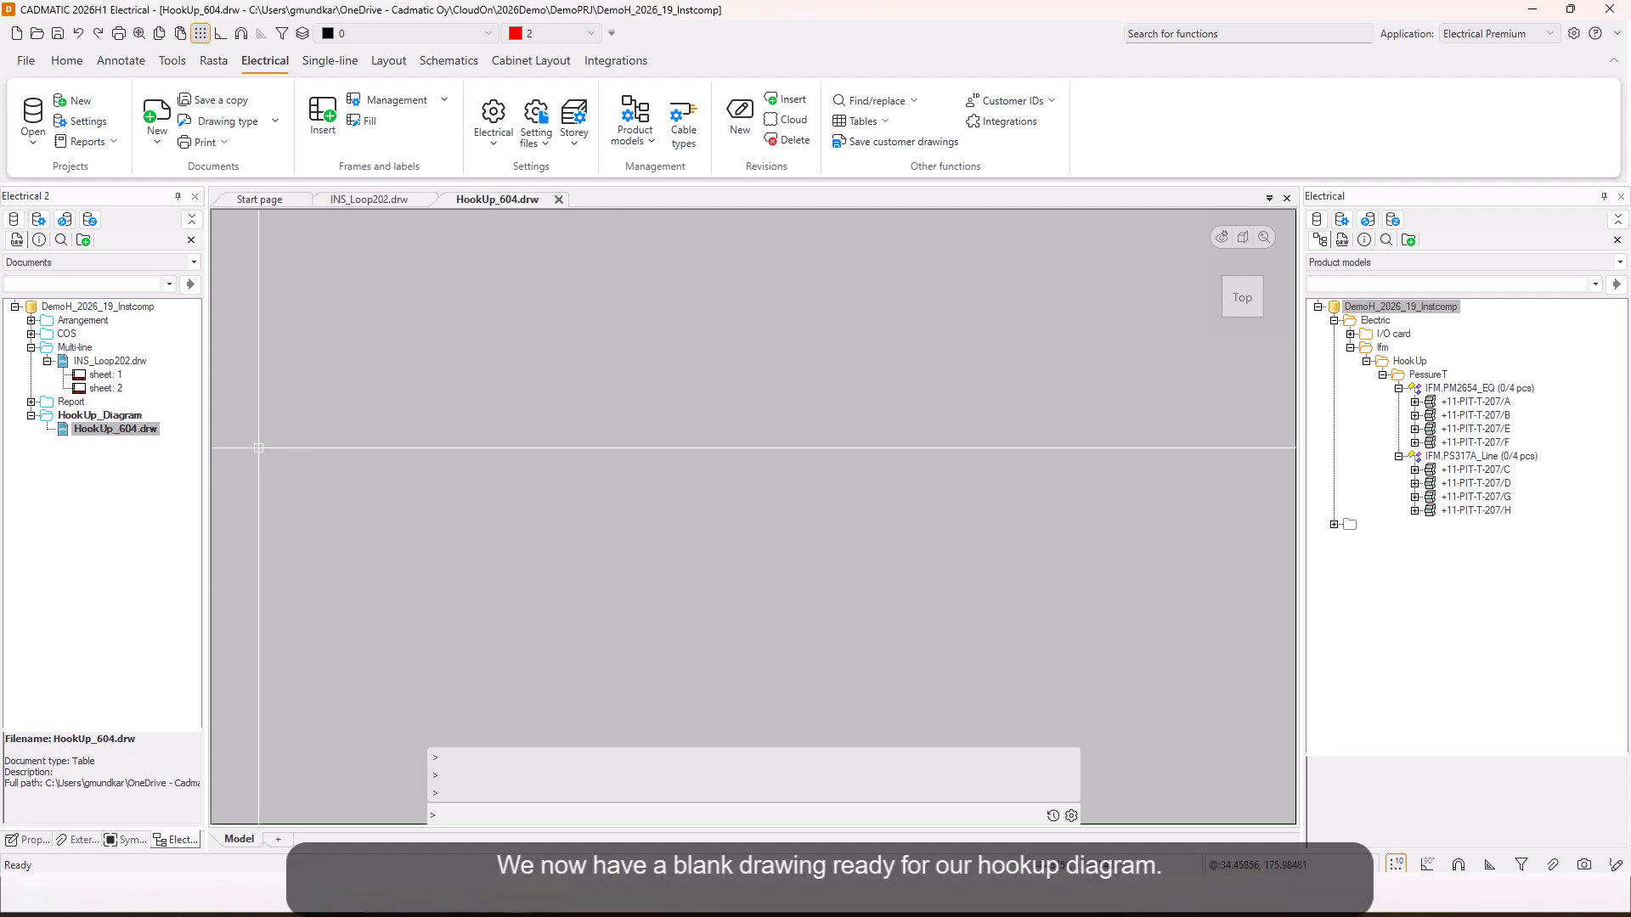
pyautogui.click(84, 222)
pyautogui.doubleClick(109, 361)
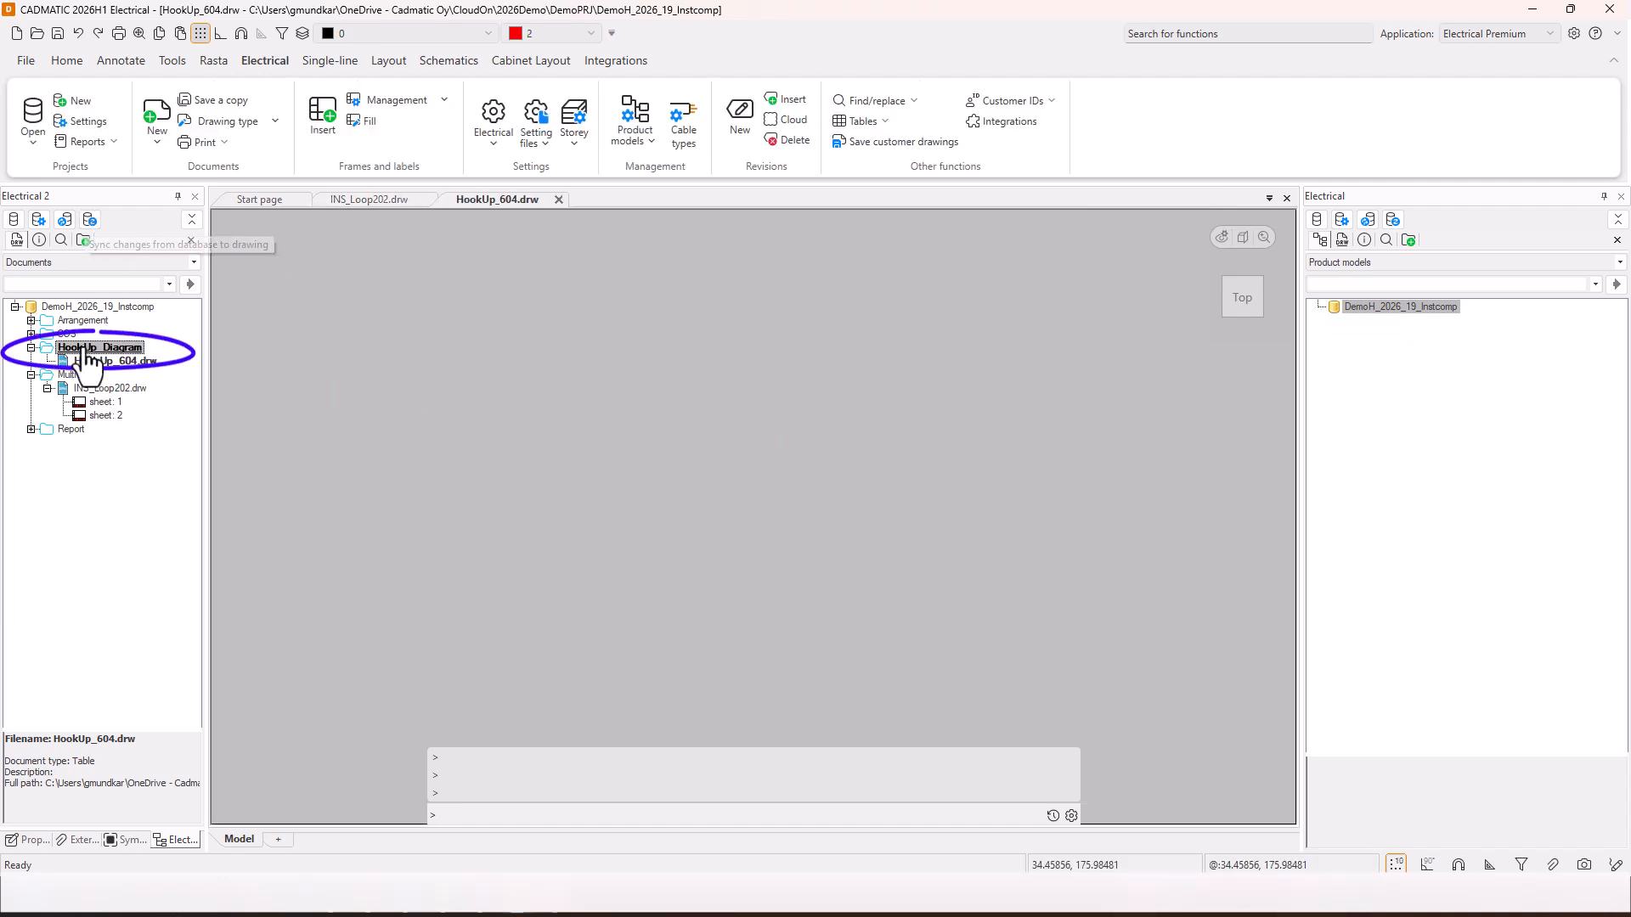
# Step: Find and start the function for importing sheets from other drawings, and browse to the Data folder
pyautogui.click(1151, 34)
pyautogui.write('imp')
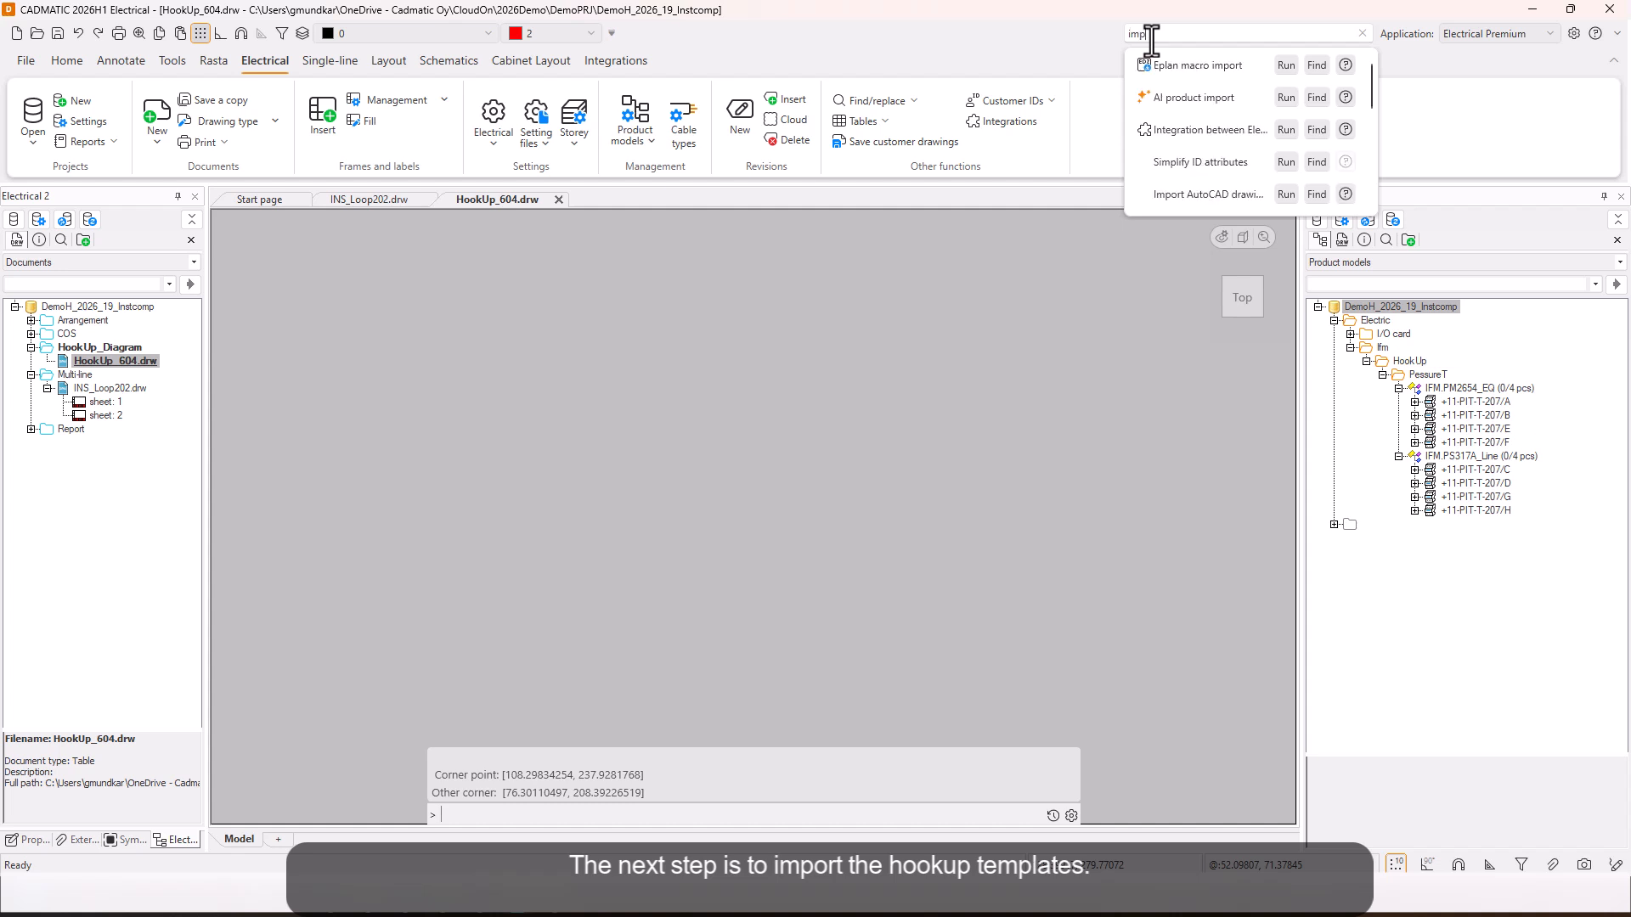
pyautogui.write('ort')
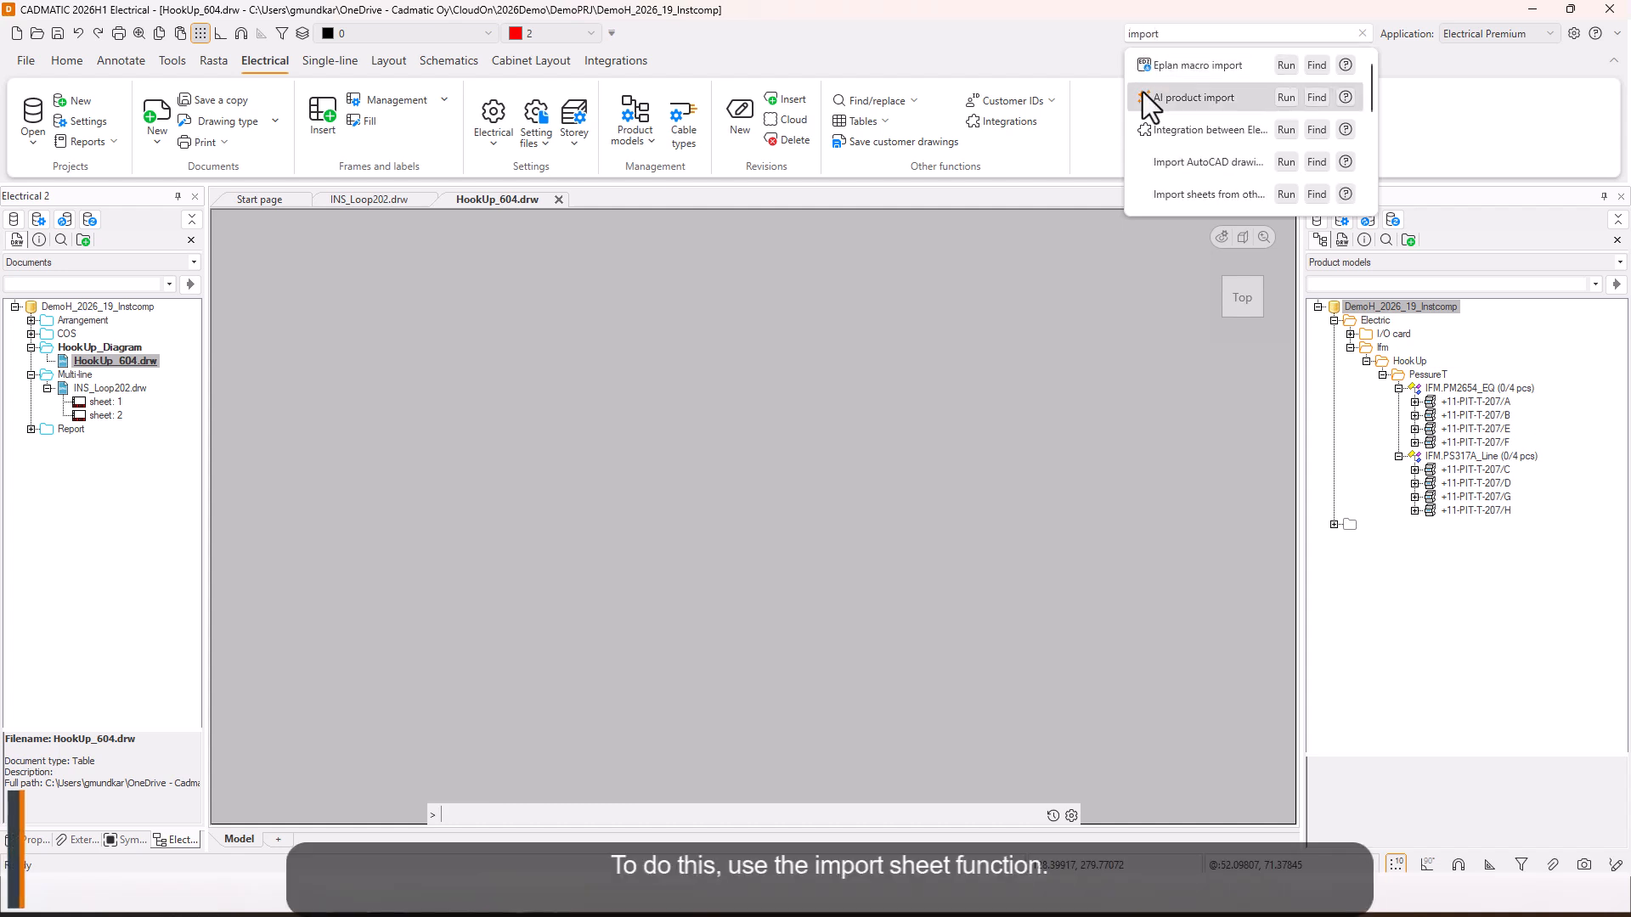
pyautogui.click(1286, 194)
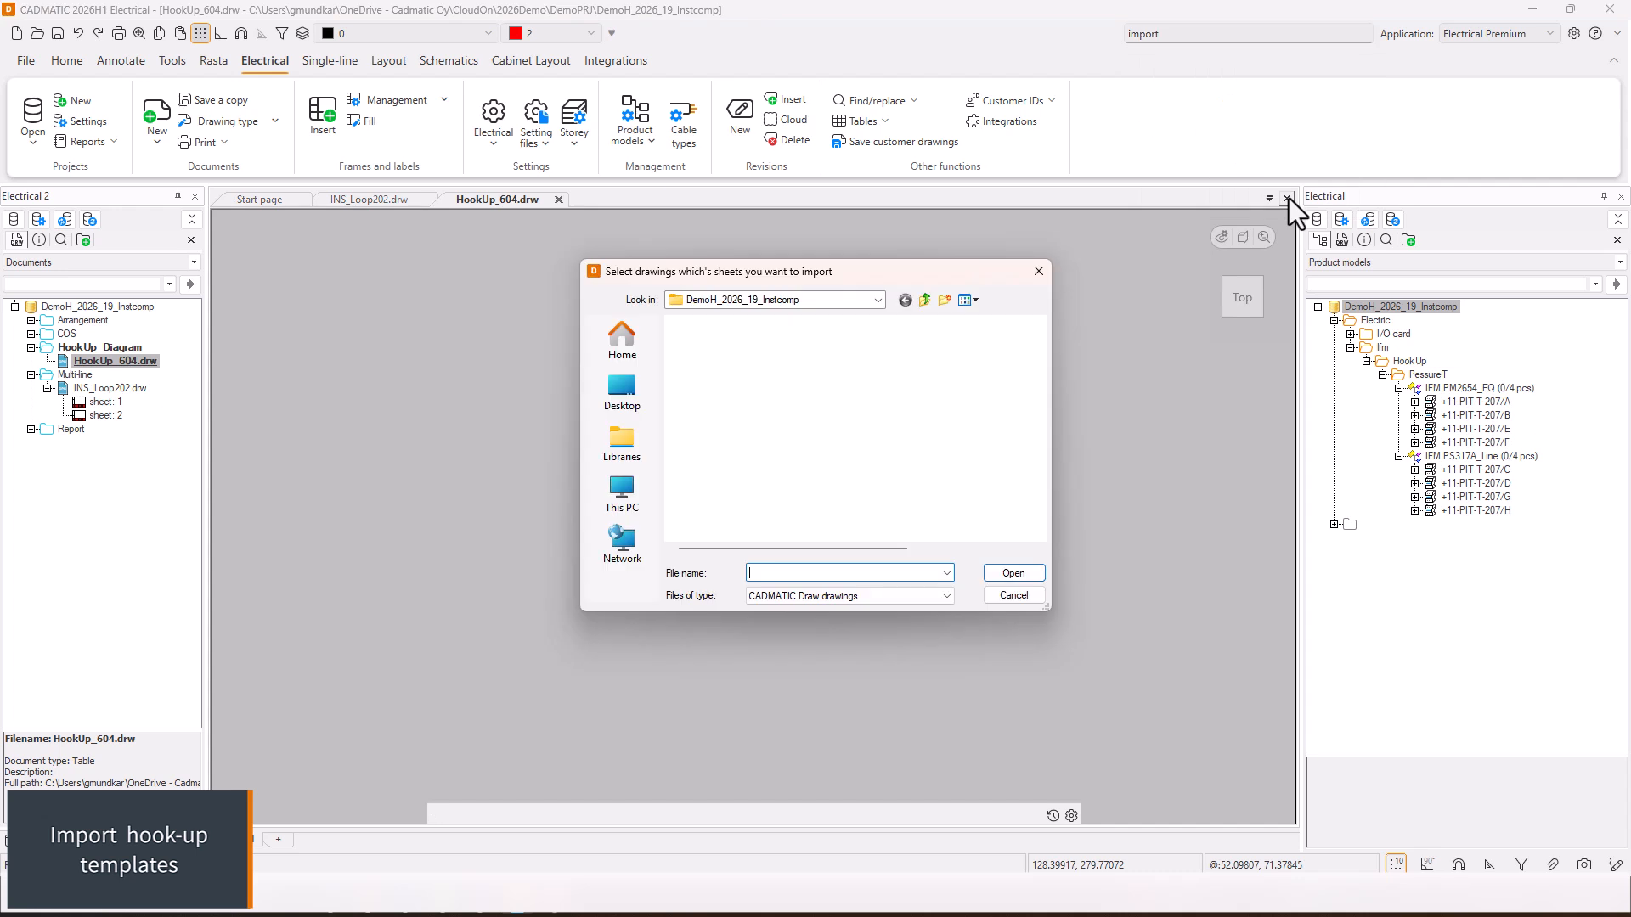
pyautogui.hotkey('ctrl', 'v')
pyautogui.press('Return')
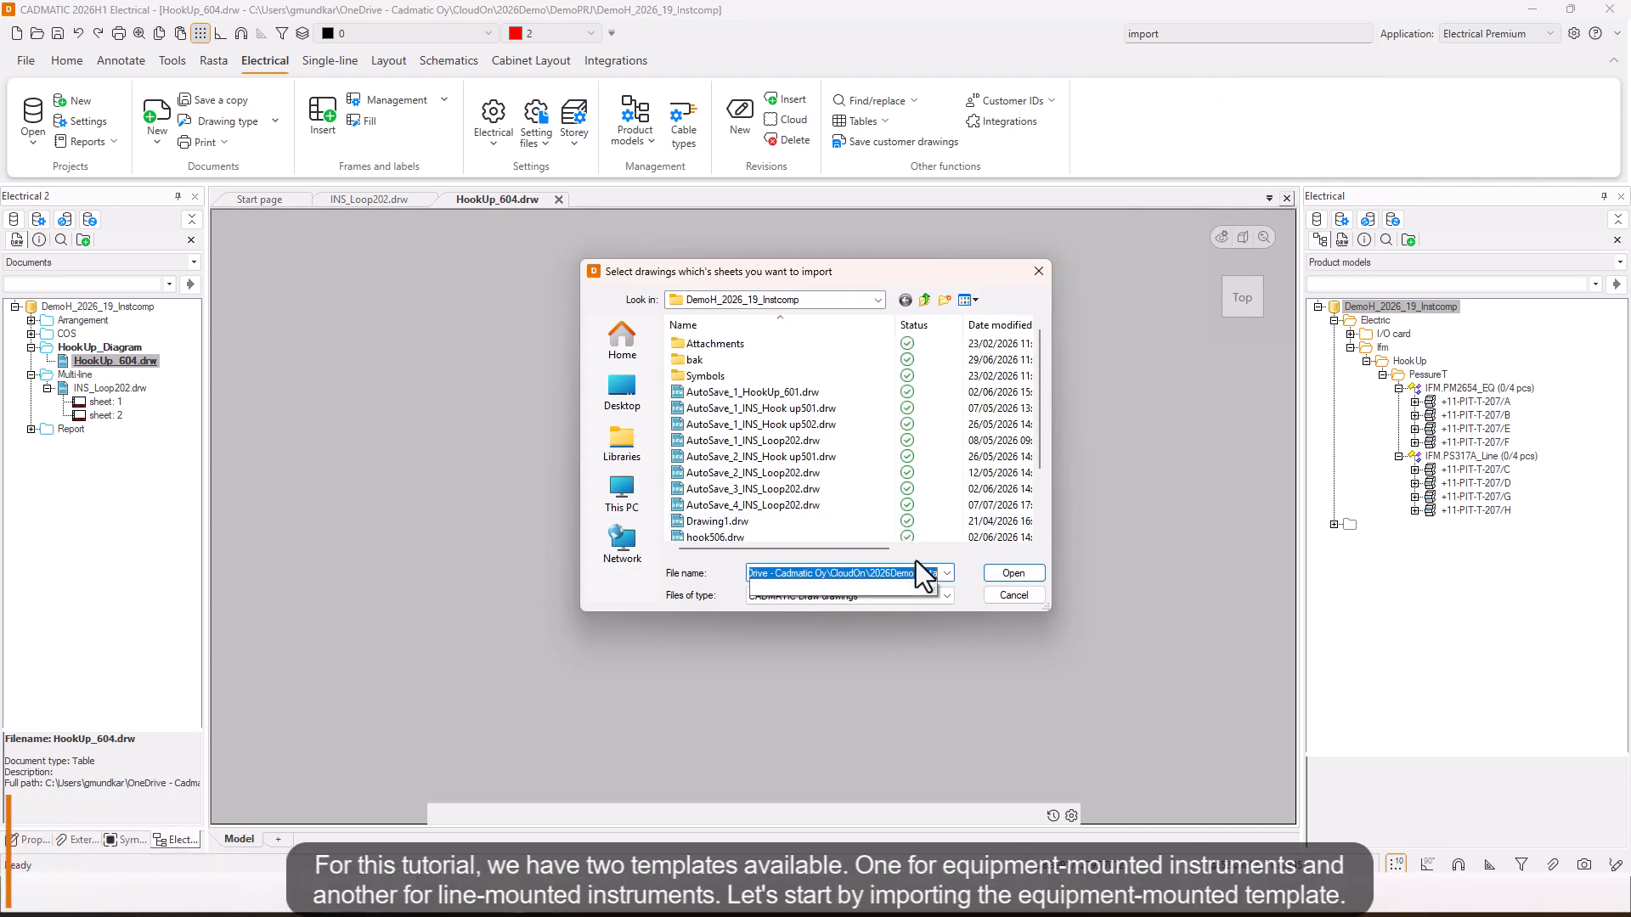
# Step: Choose INS_Hook up_EQ-mount.drw from the INS_Hook up_EQ-mount folder inside Hook_UP_Template as the drawing whose sheets are imported
pyautogui.click(756, 363)
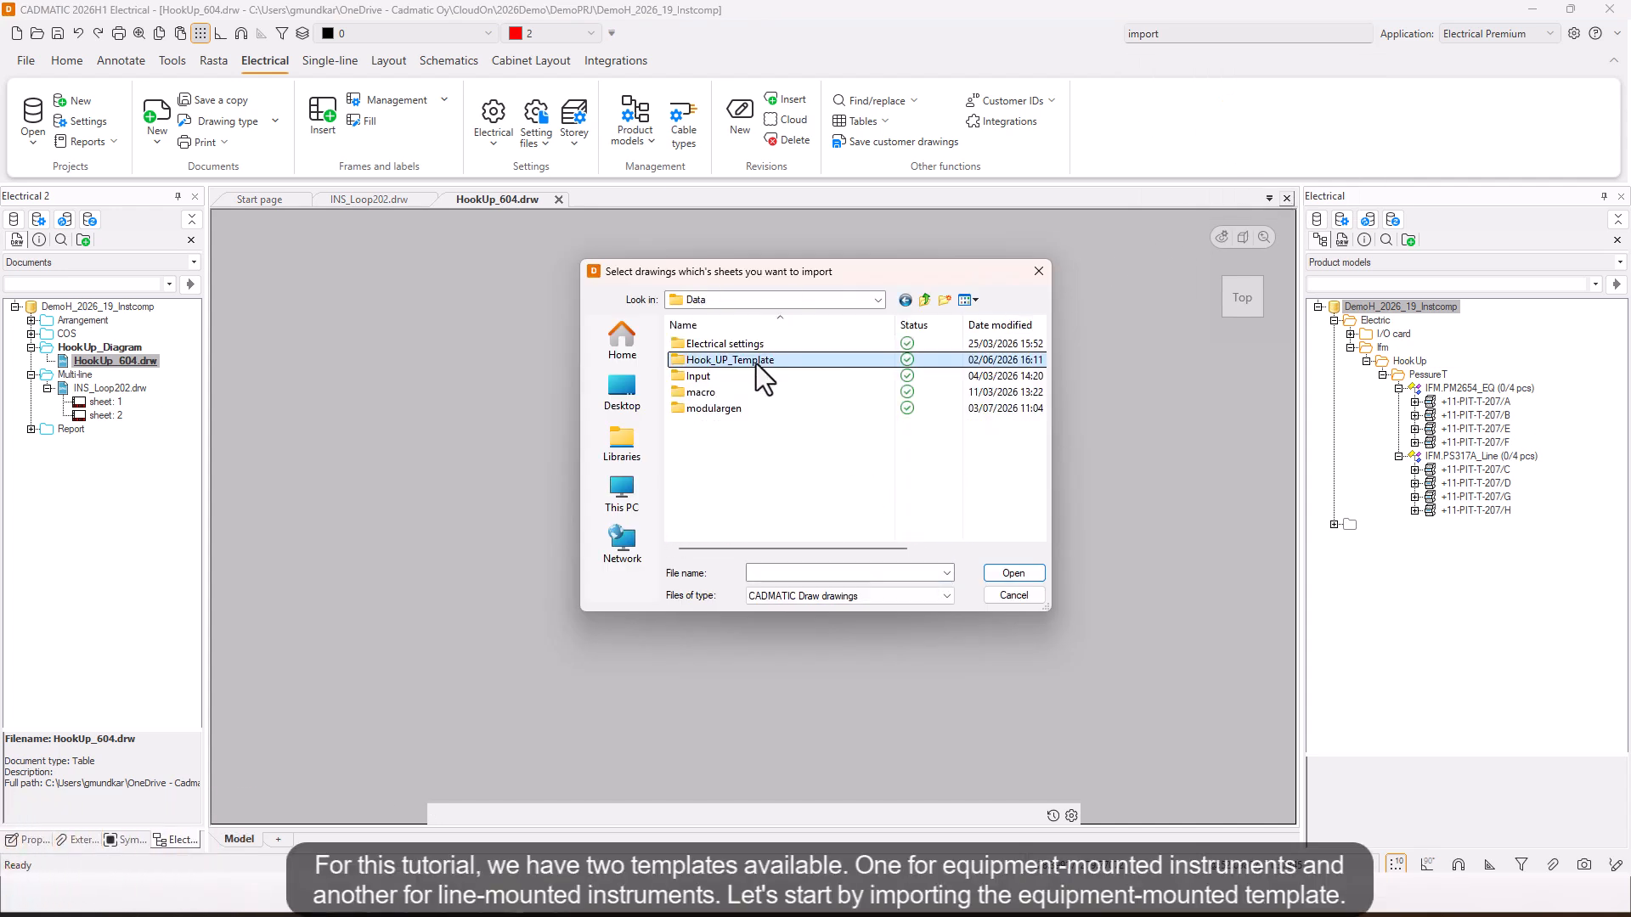
pyautogui.doubleClick(756, 364)
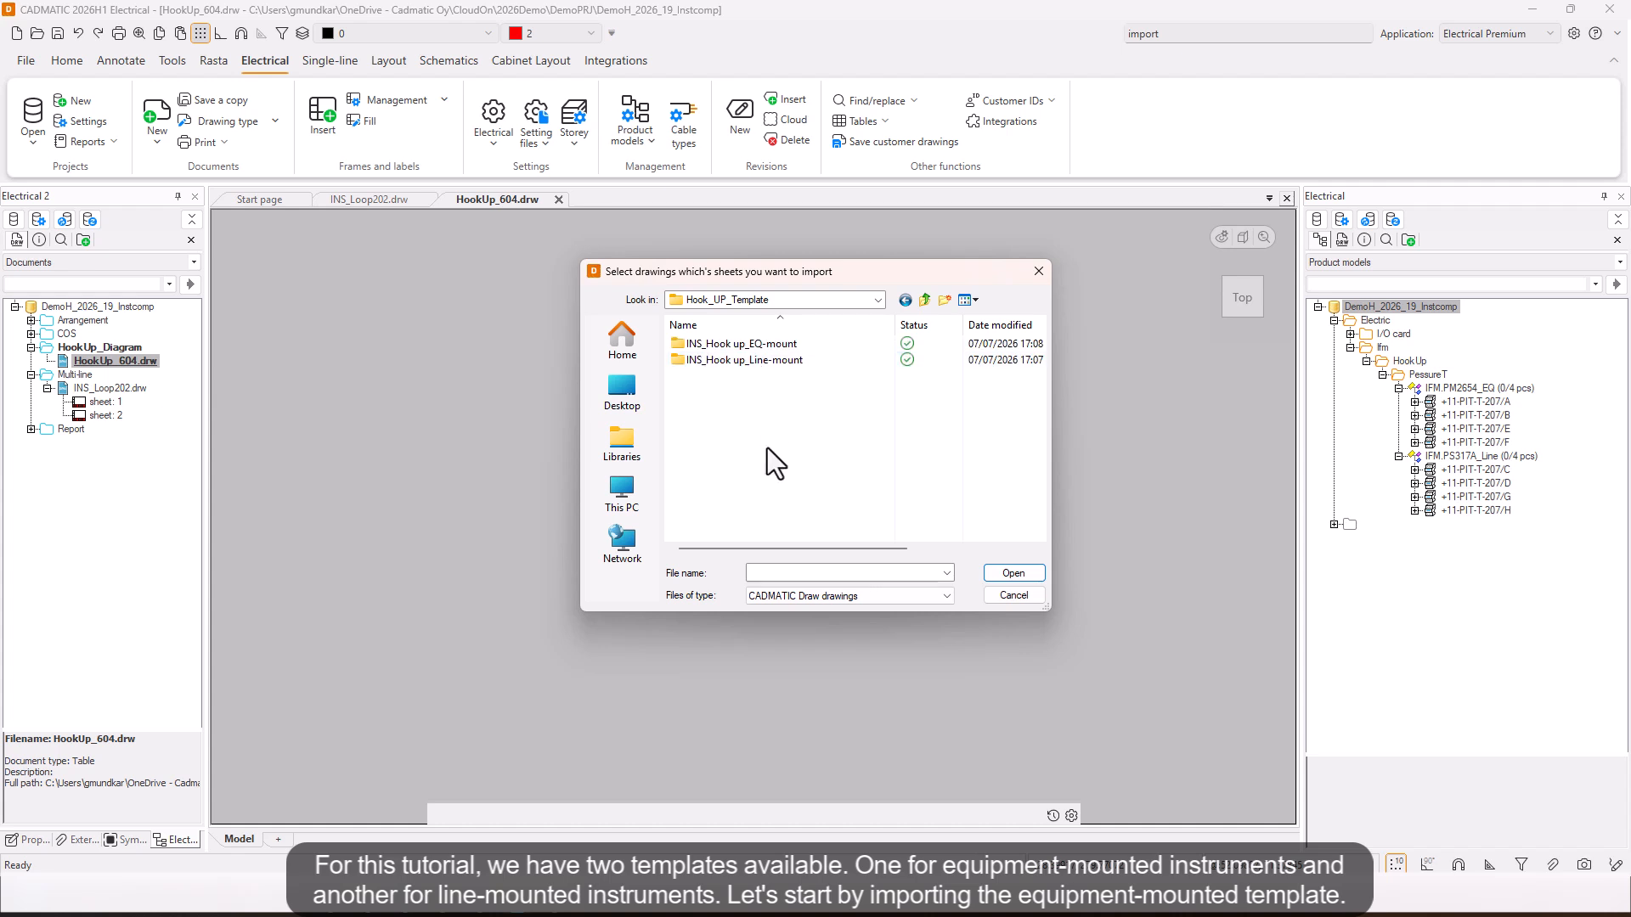
pyautogui.click(780, 349)
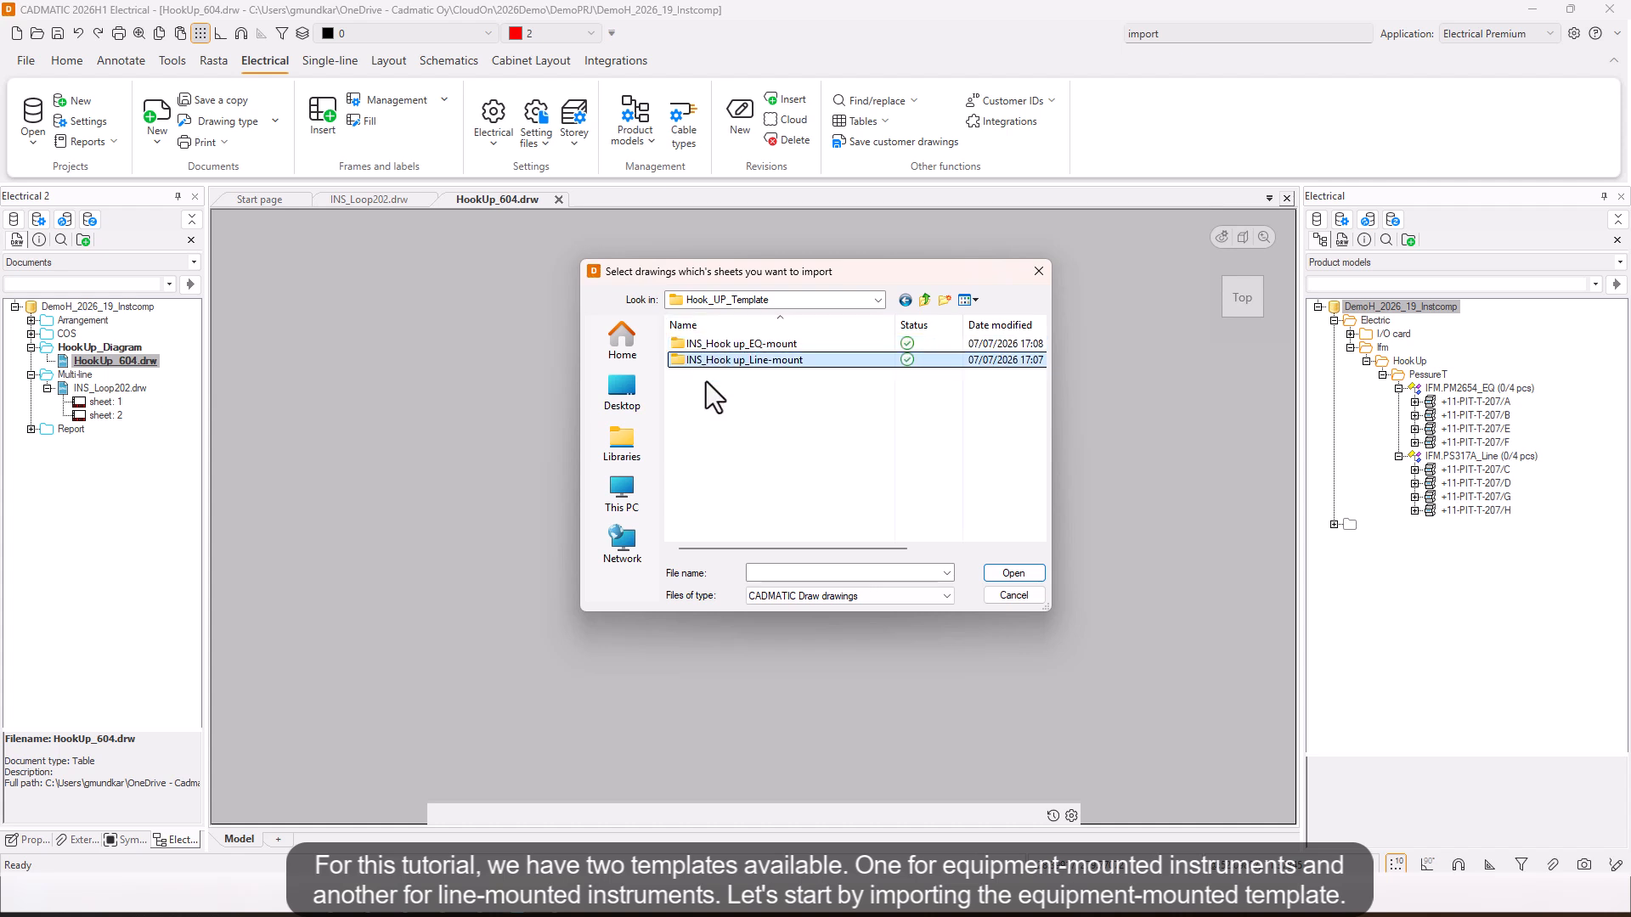
pyautogui.doubleClick(772, 348)
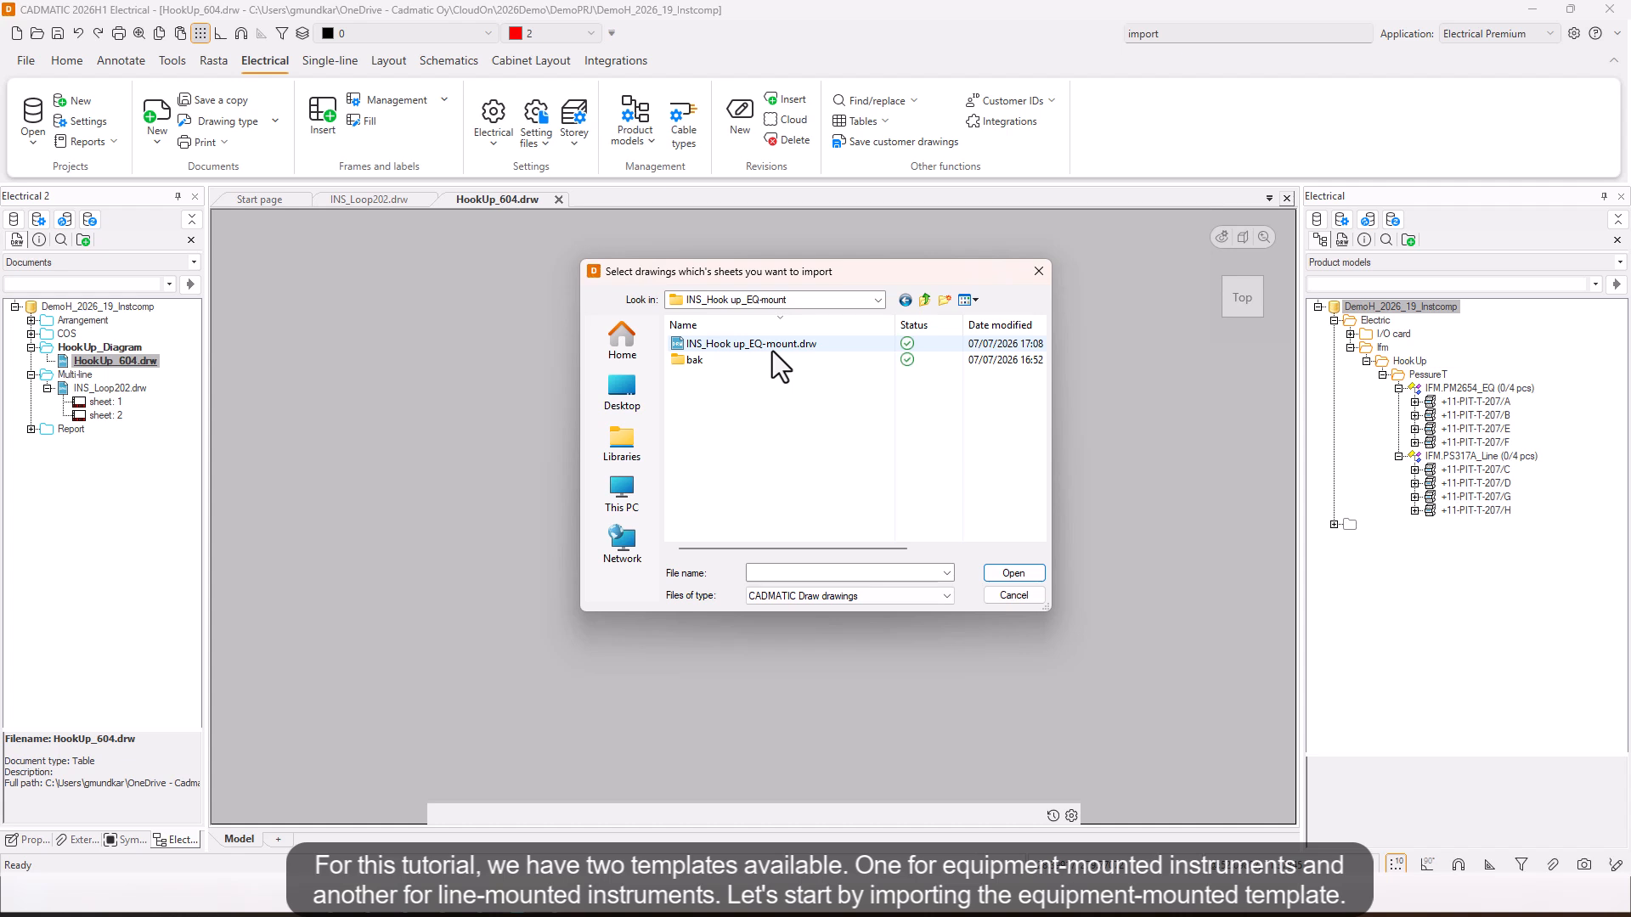
pyautogui.click(772, 348)
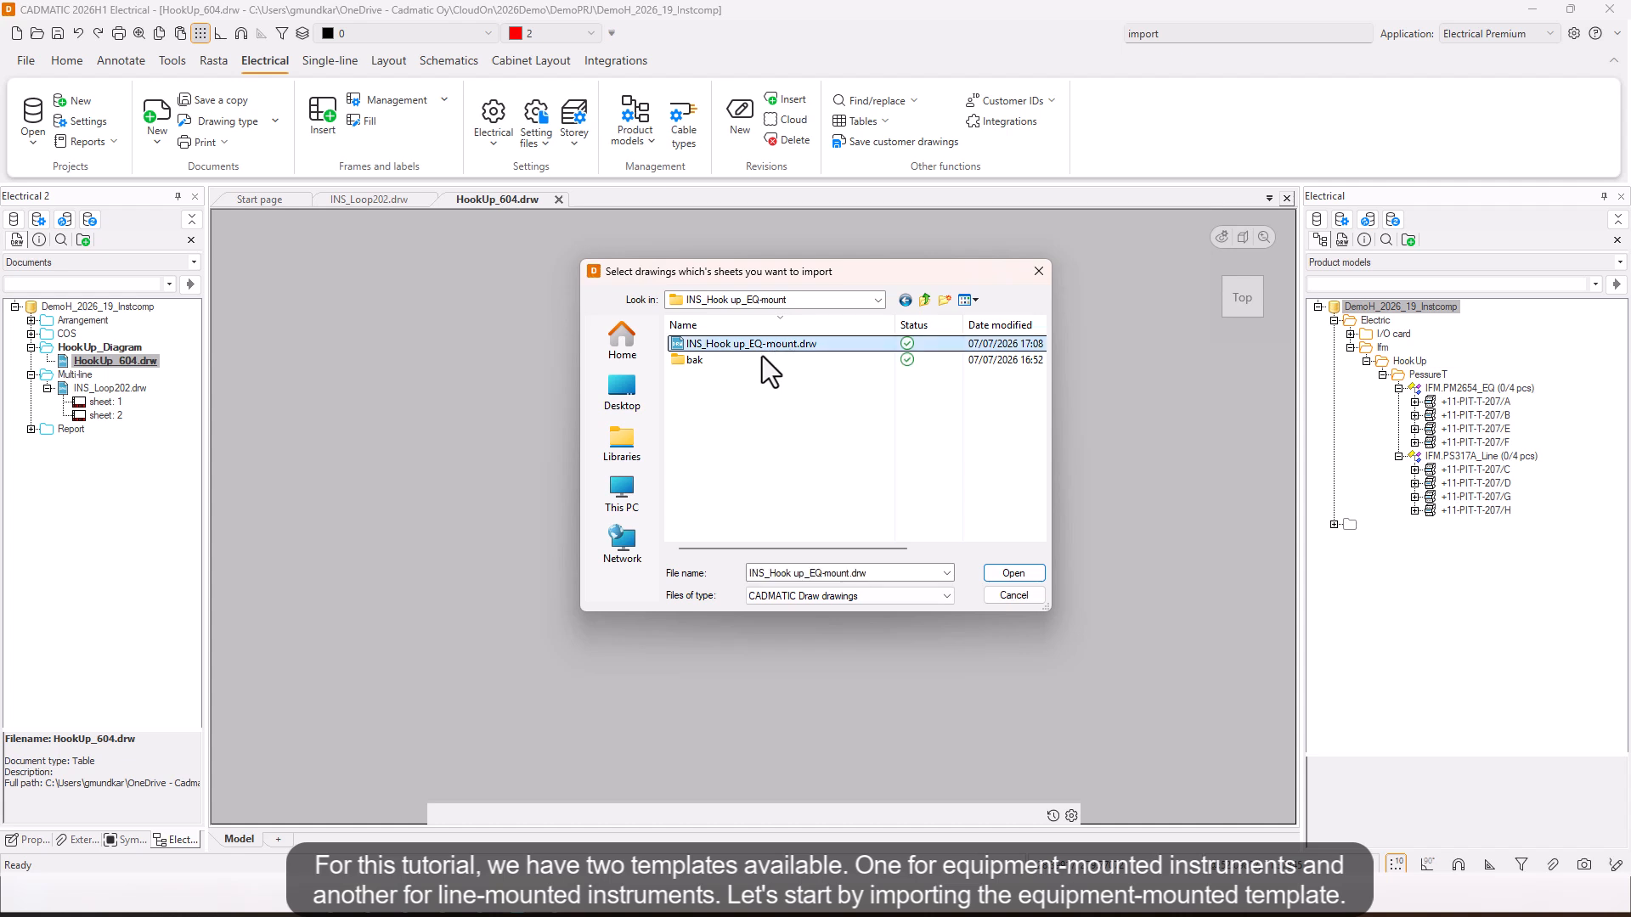
pyautogui.click(992, 568)
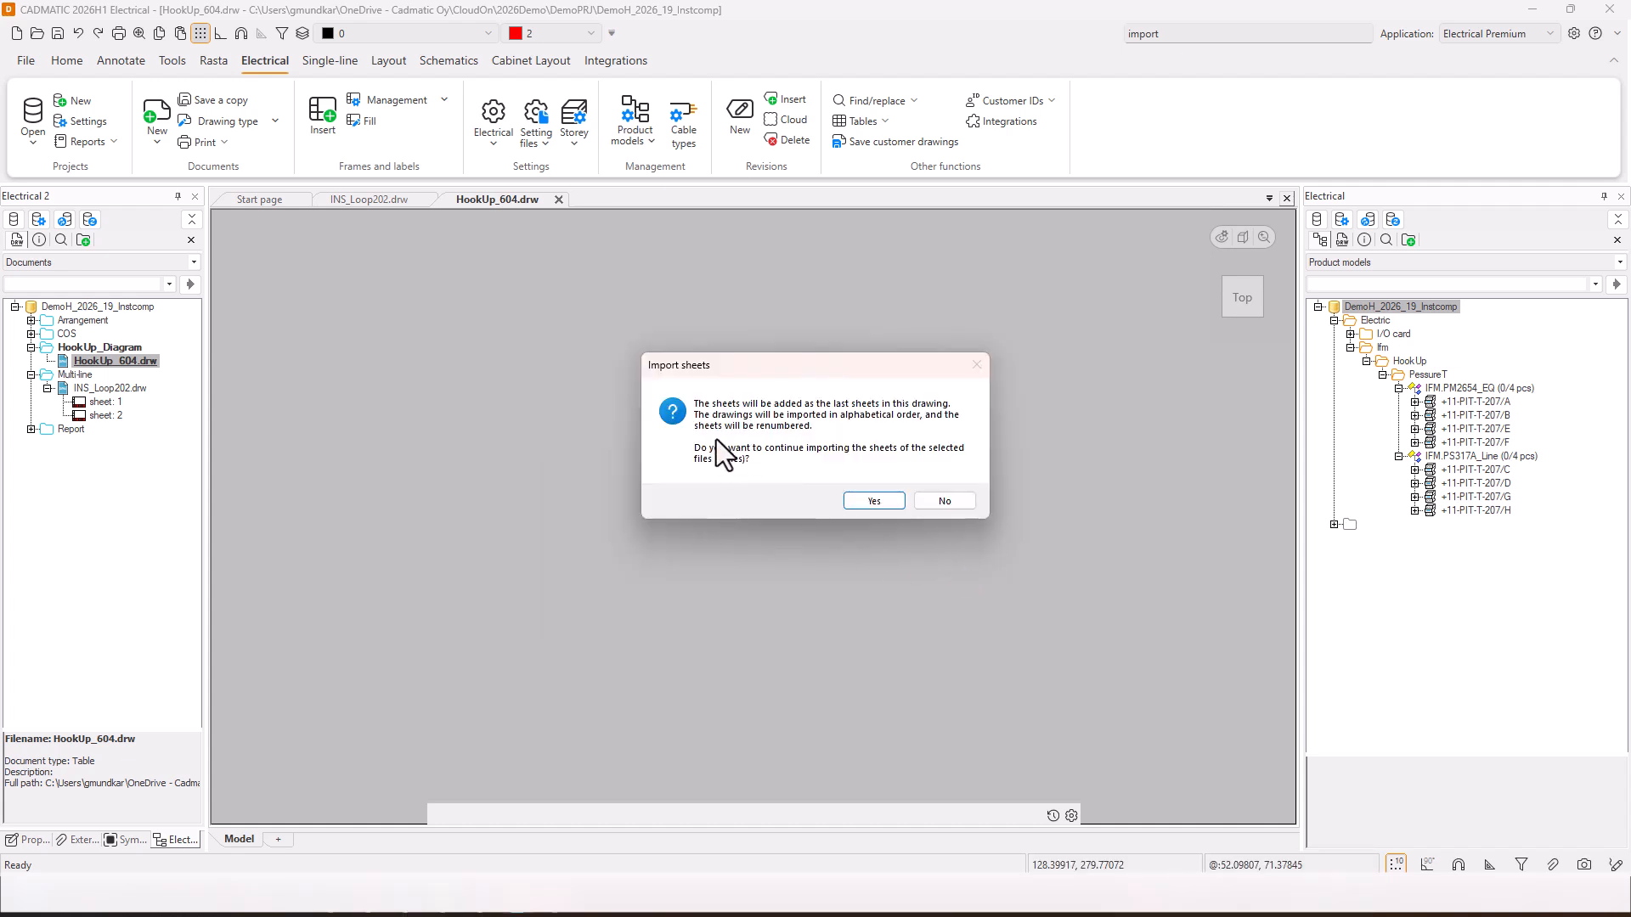
# Step: Continue importing the equipment-mounted template, accepting the PM2654 drawing label values and updating sheet numbers only
pyautogui.click(856, 507)
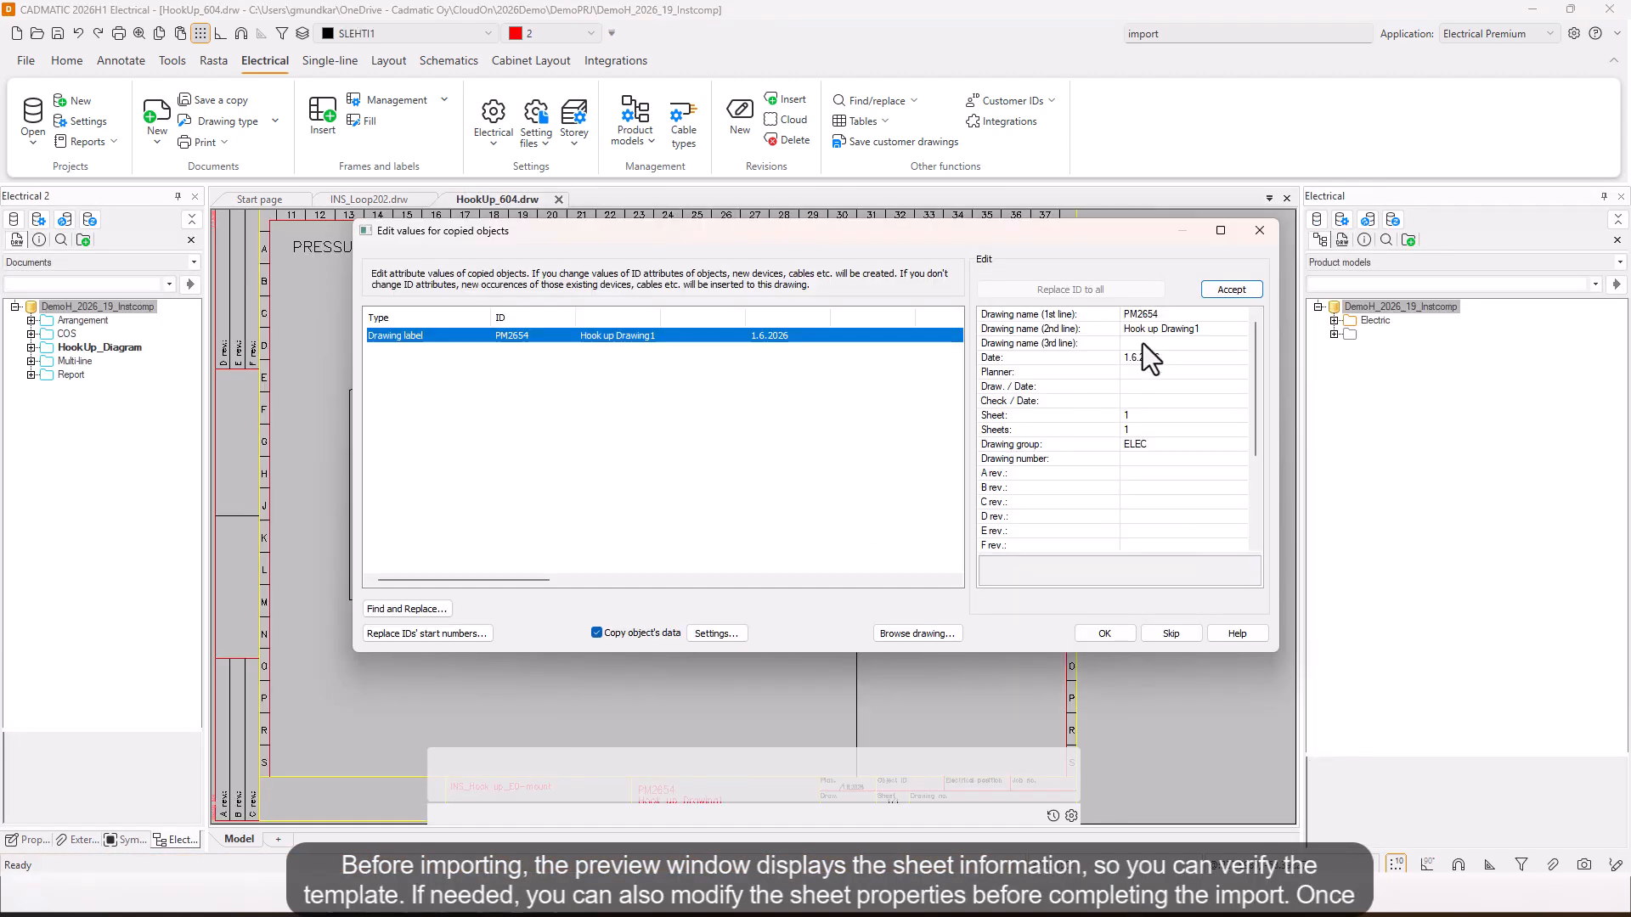
pyautogui.scroll(-1, 1169, 521)
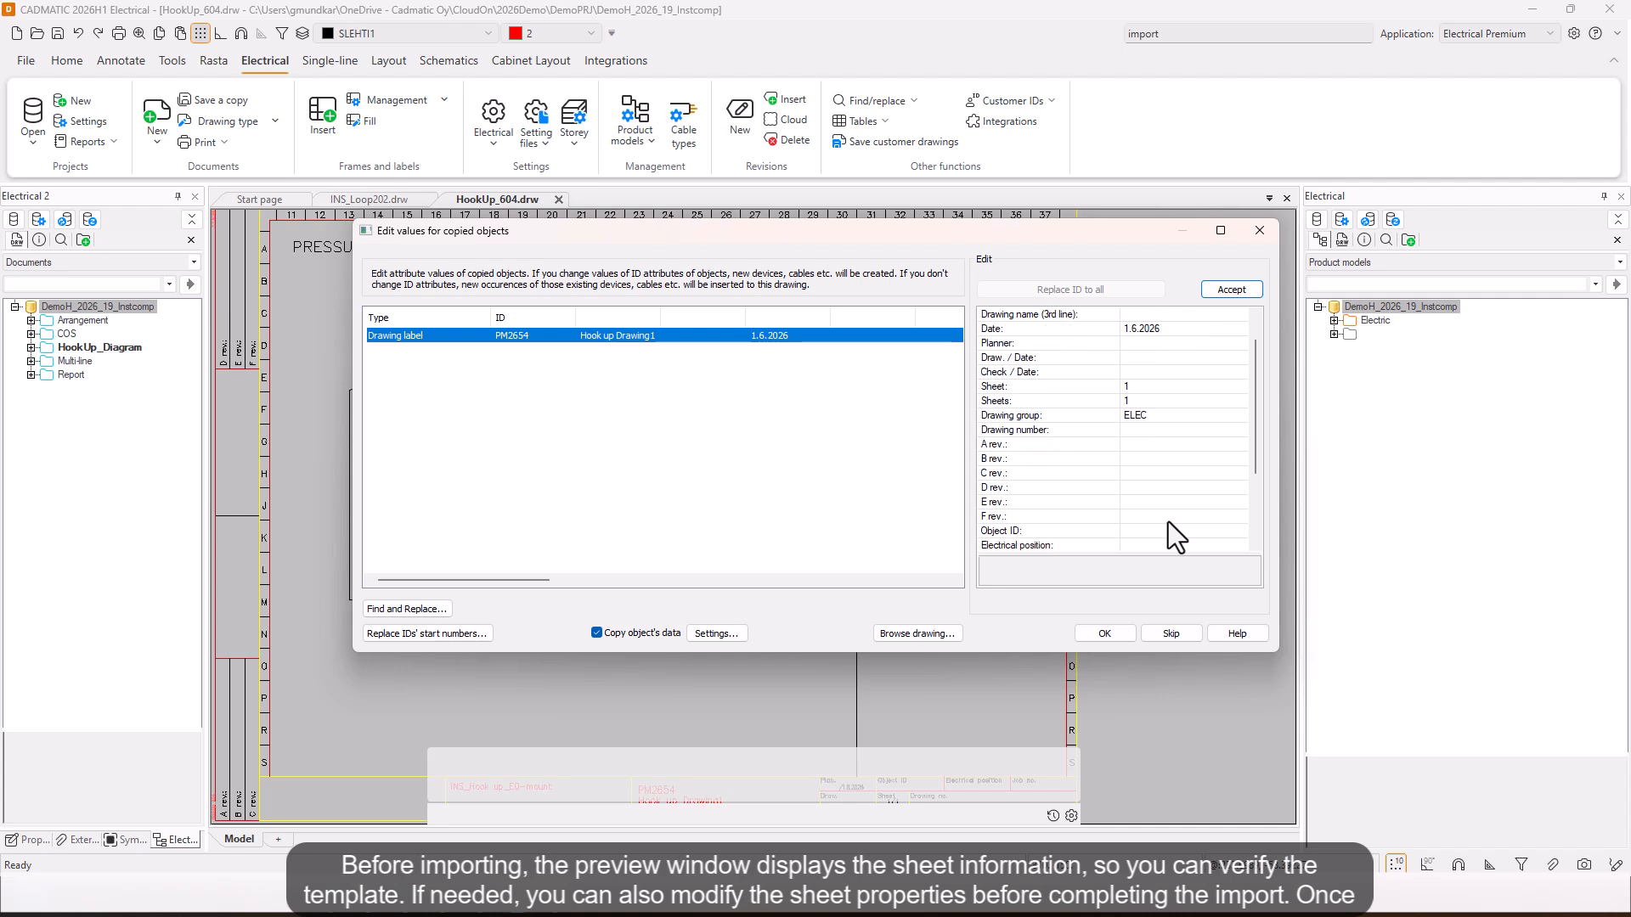
pyautogui.click(1123, 633)
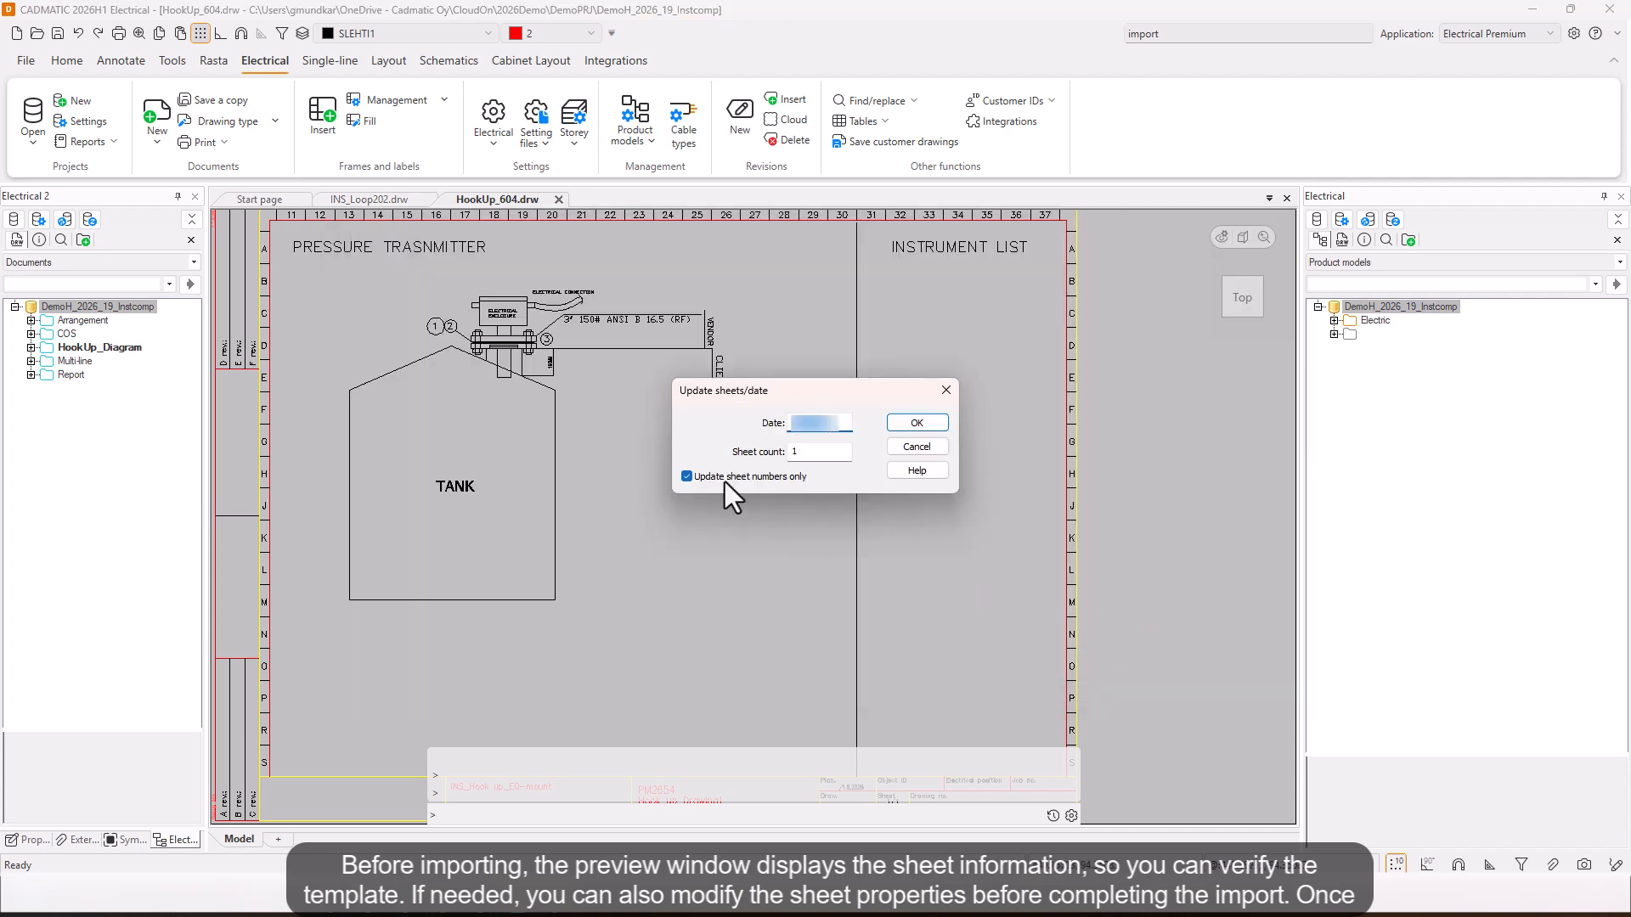
pyautogui.click(902, 421)
pyautogui.scroll(-2, 727, 512)
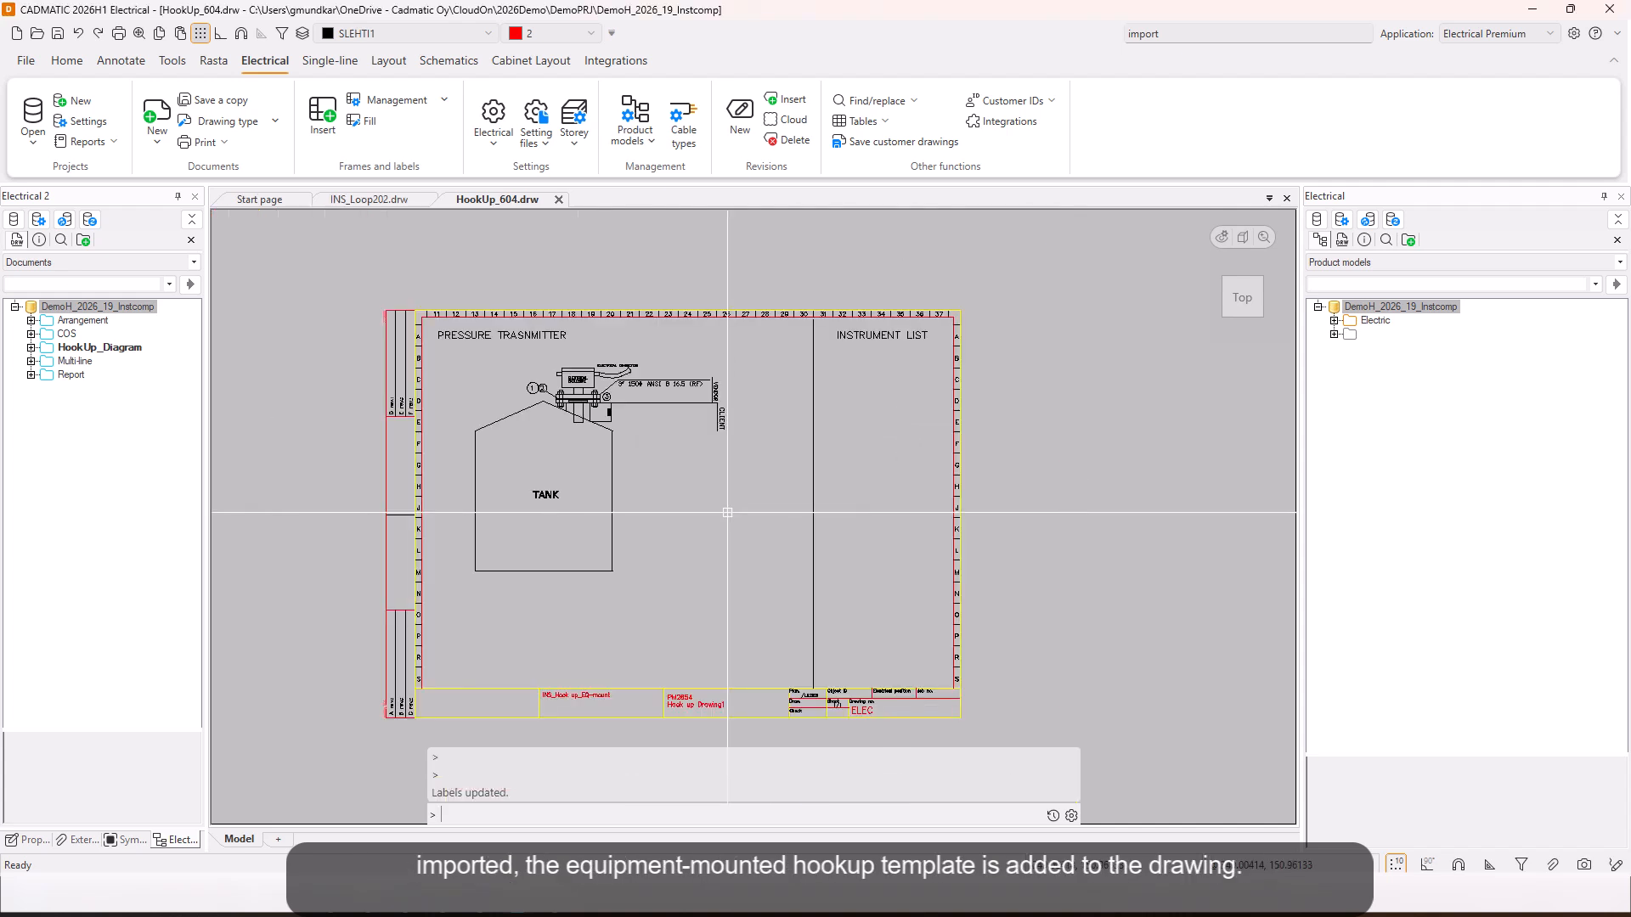
pyautogui.click(727, 512)
pyautogui.click(691, 554)
pyautogui.scroll(2, 684, 556)
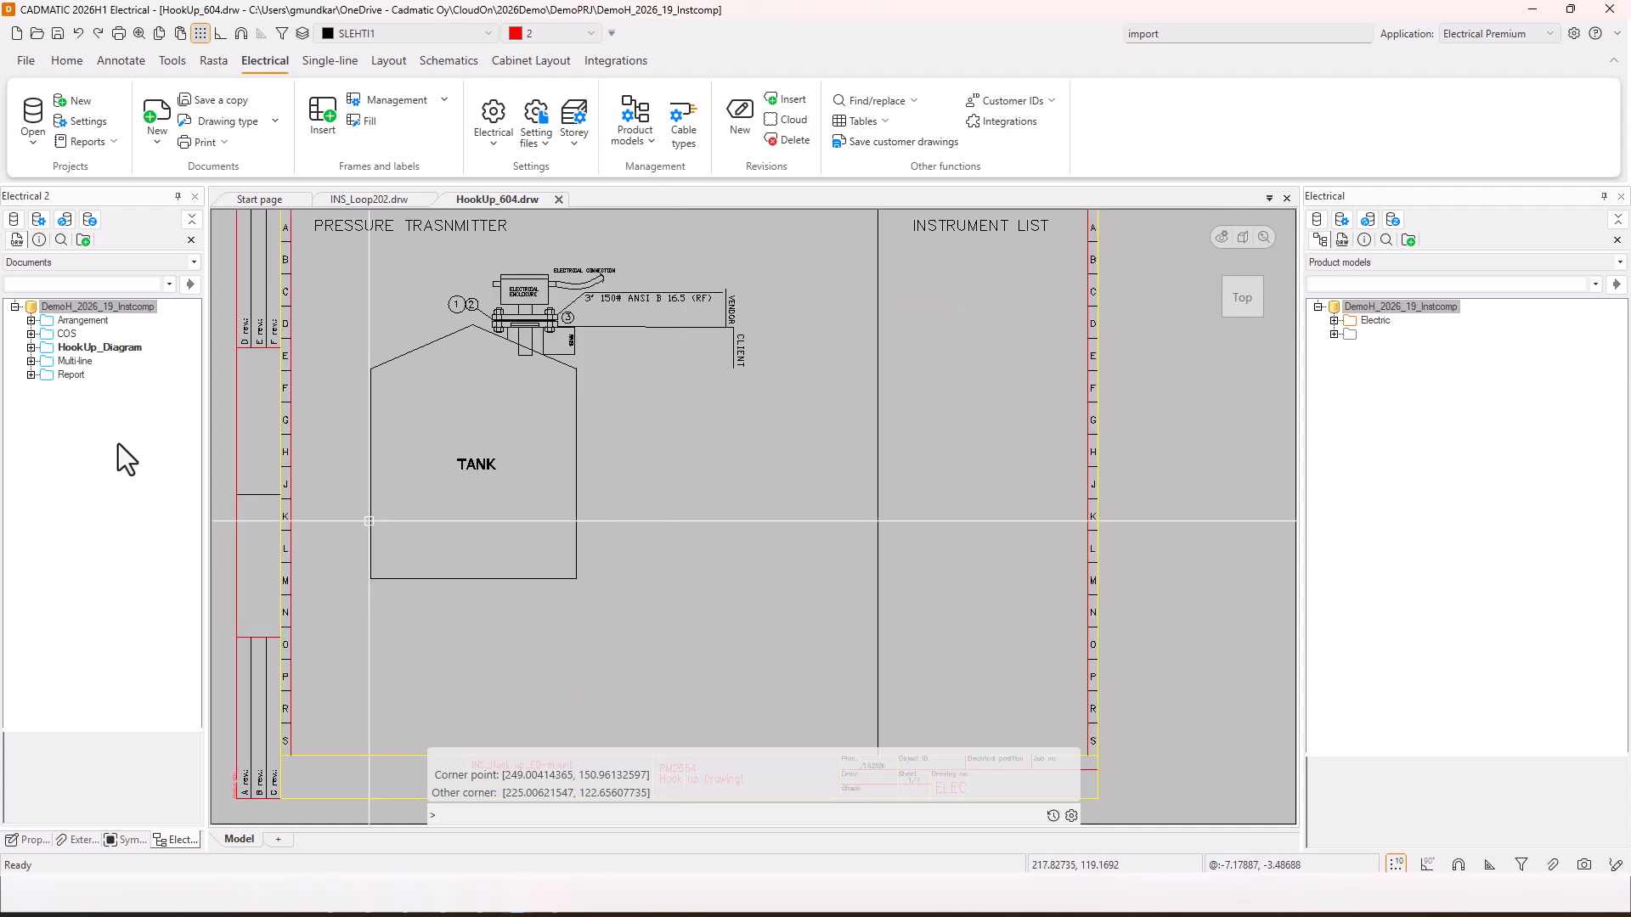
# Step: Expand HookUp_604.drw under HookUp_Diagram and view its sheet 1
pyautogui.click(31, 347)
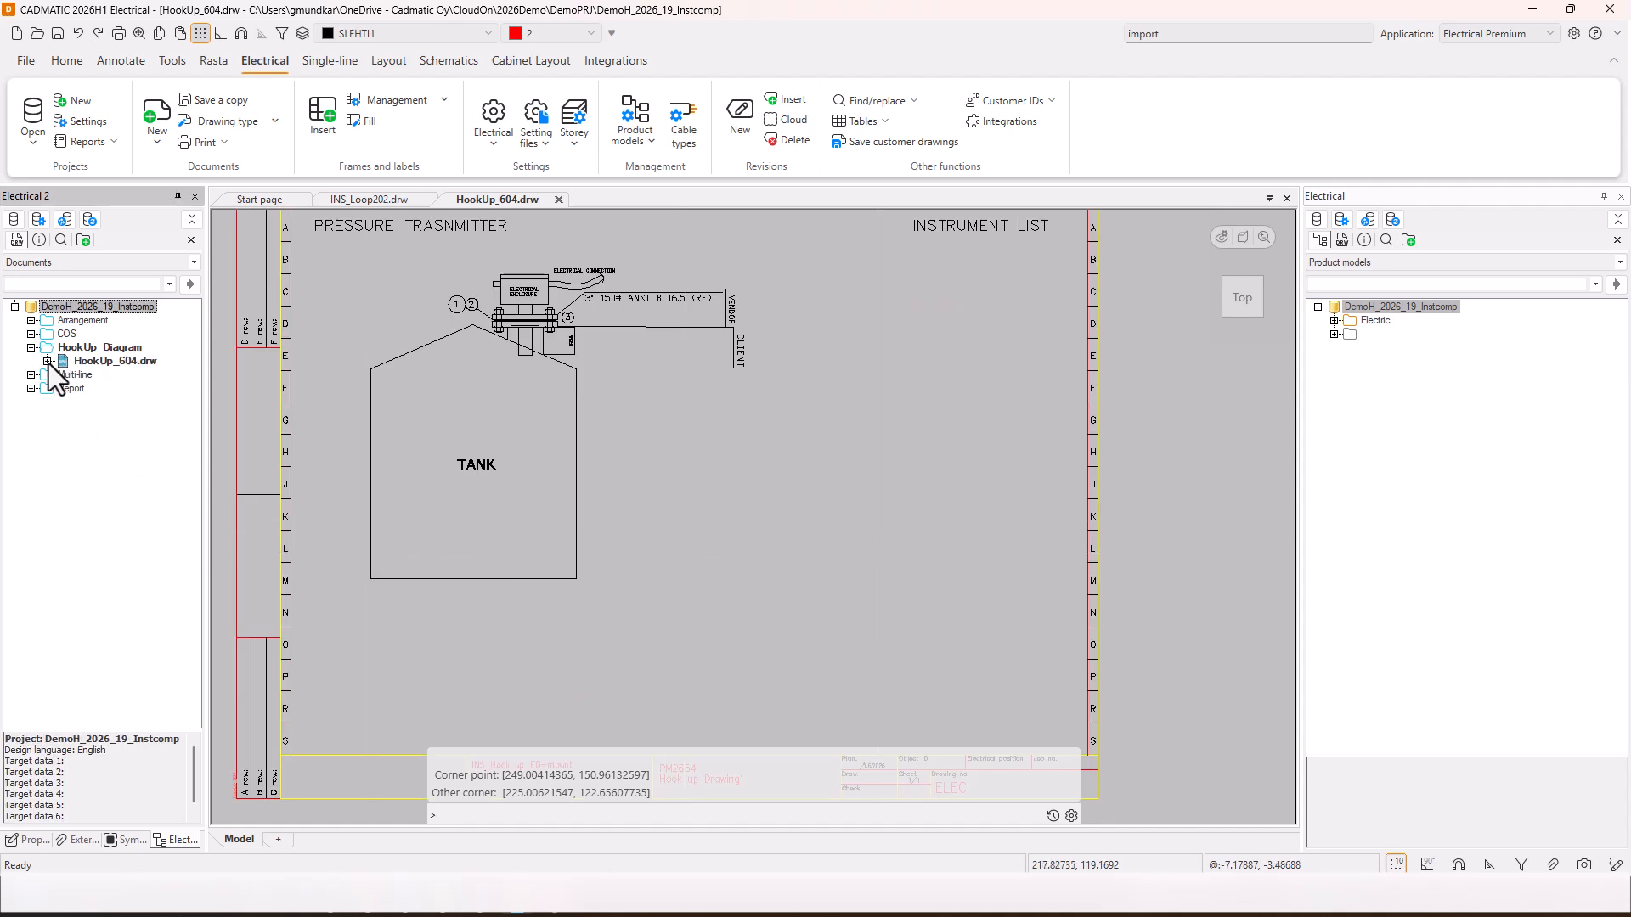
pyautogui.click(48, 361)
pyautogui.click(77, 373)
# Step: Start another sheet import and choose INS_Hook up_Line-mount.drw from the INS_Hook up_Line-mount template folder
pyautogui.click(1176, 34)
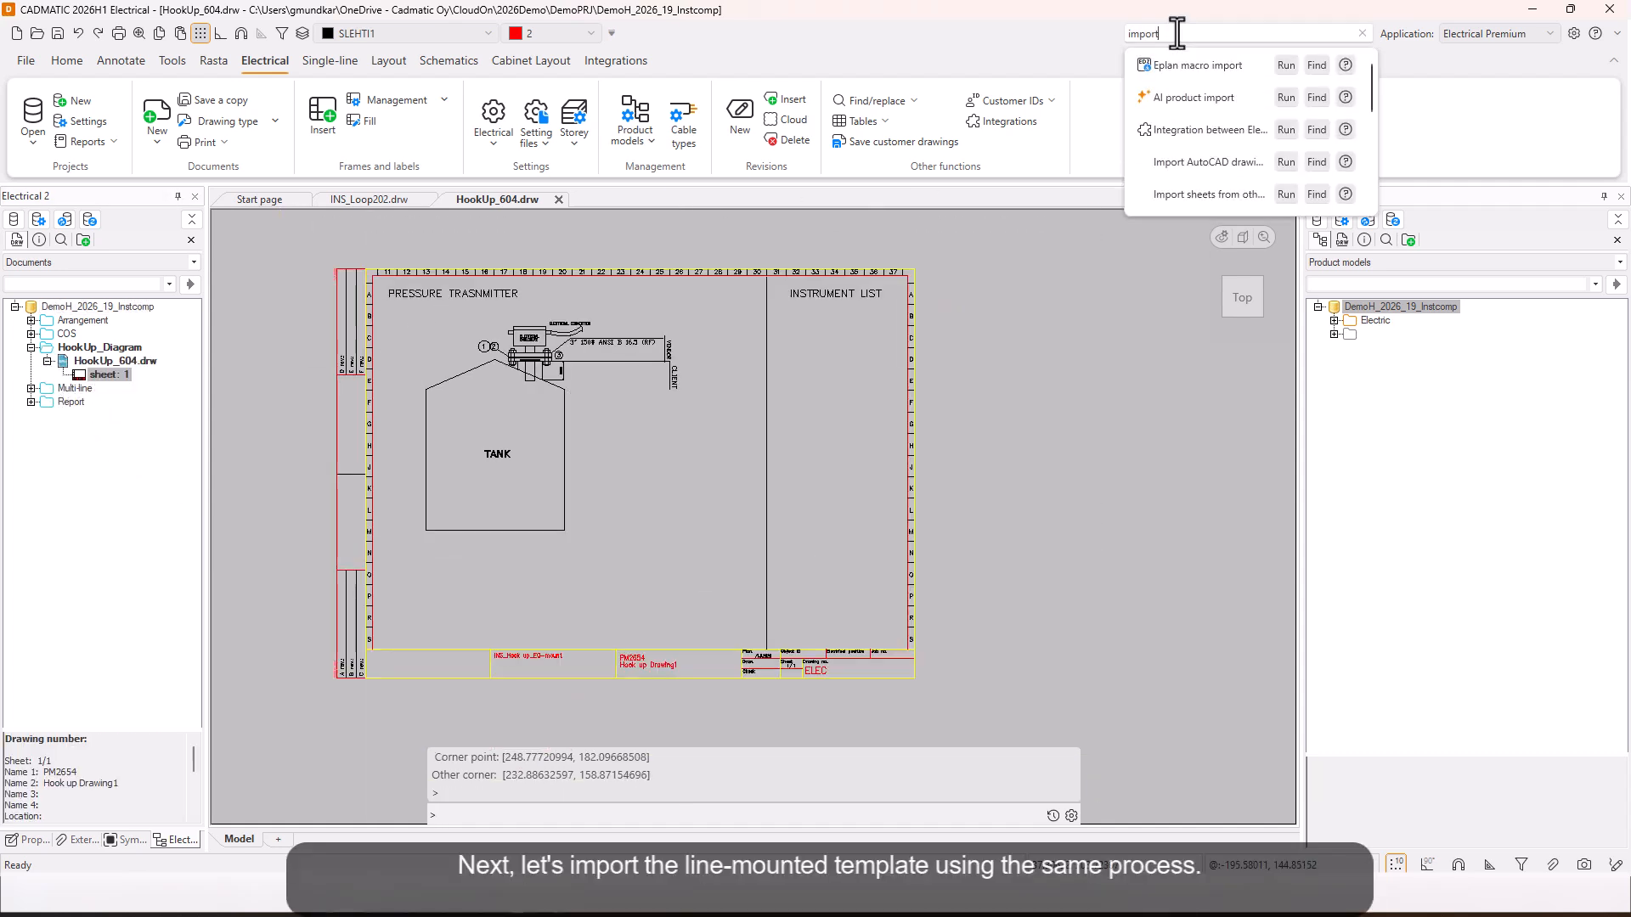
pyautogui.click(1281, 195)
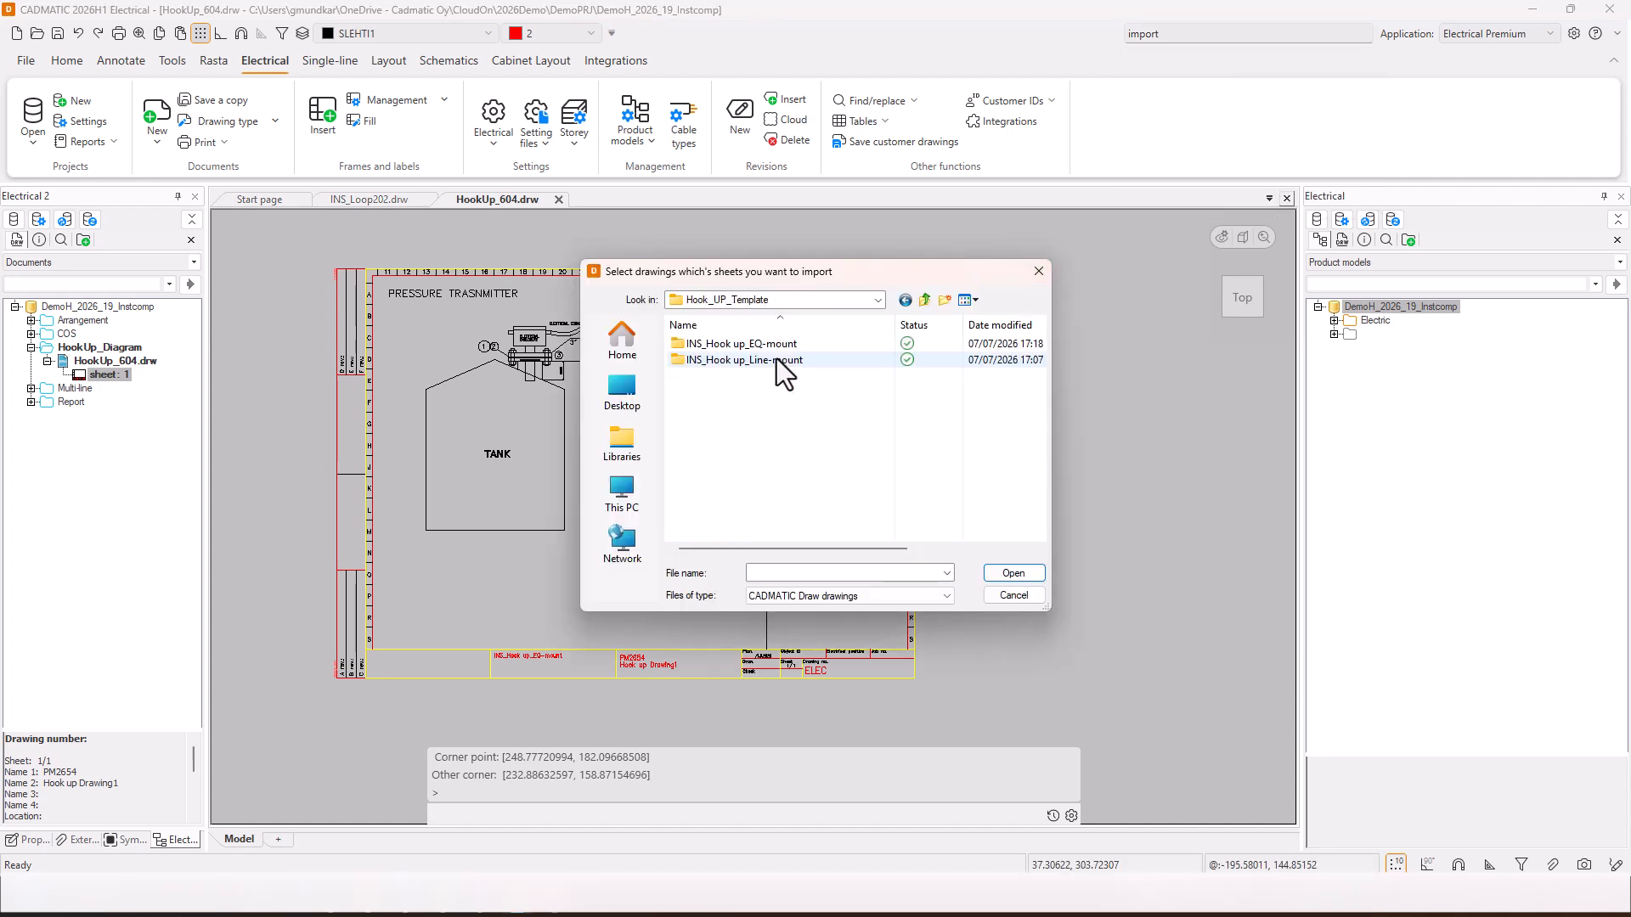
pyautogui.click(776, 359)
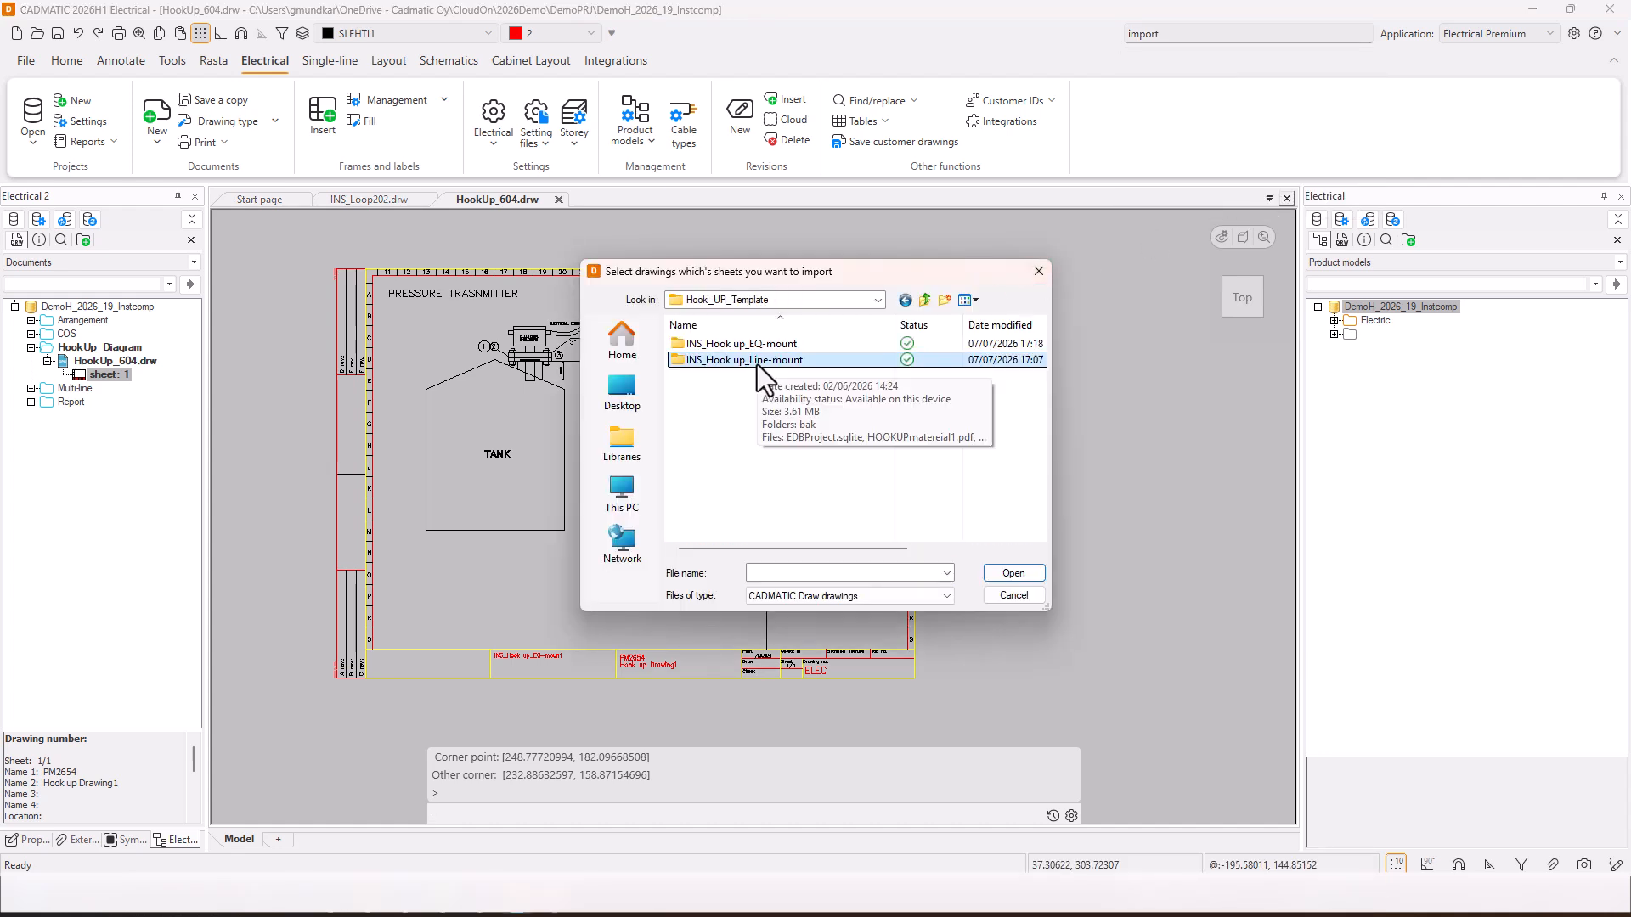
pyautogui.doubleClick(756, 361)
pyautogui.click(756, 360)
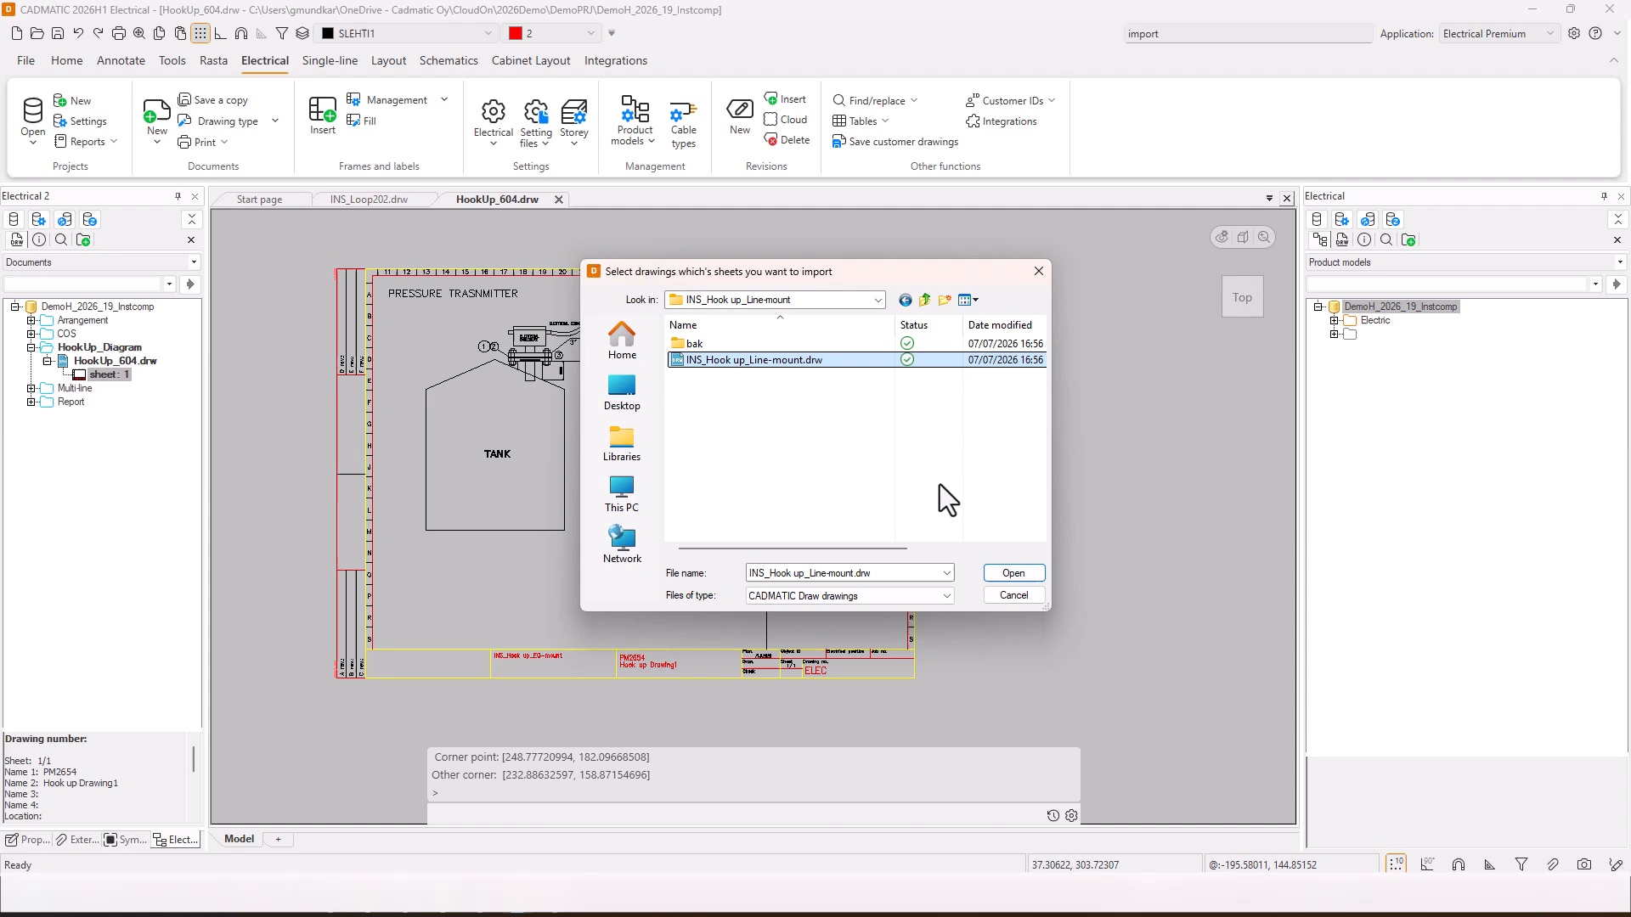
pyautogui.click(1002, 574)
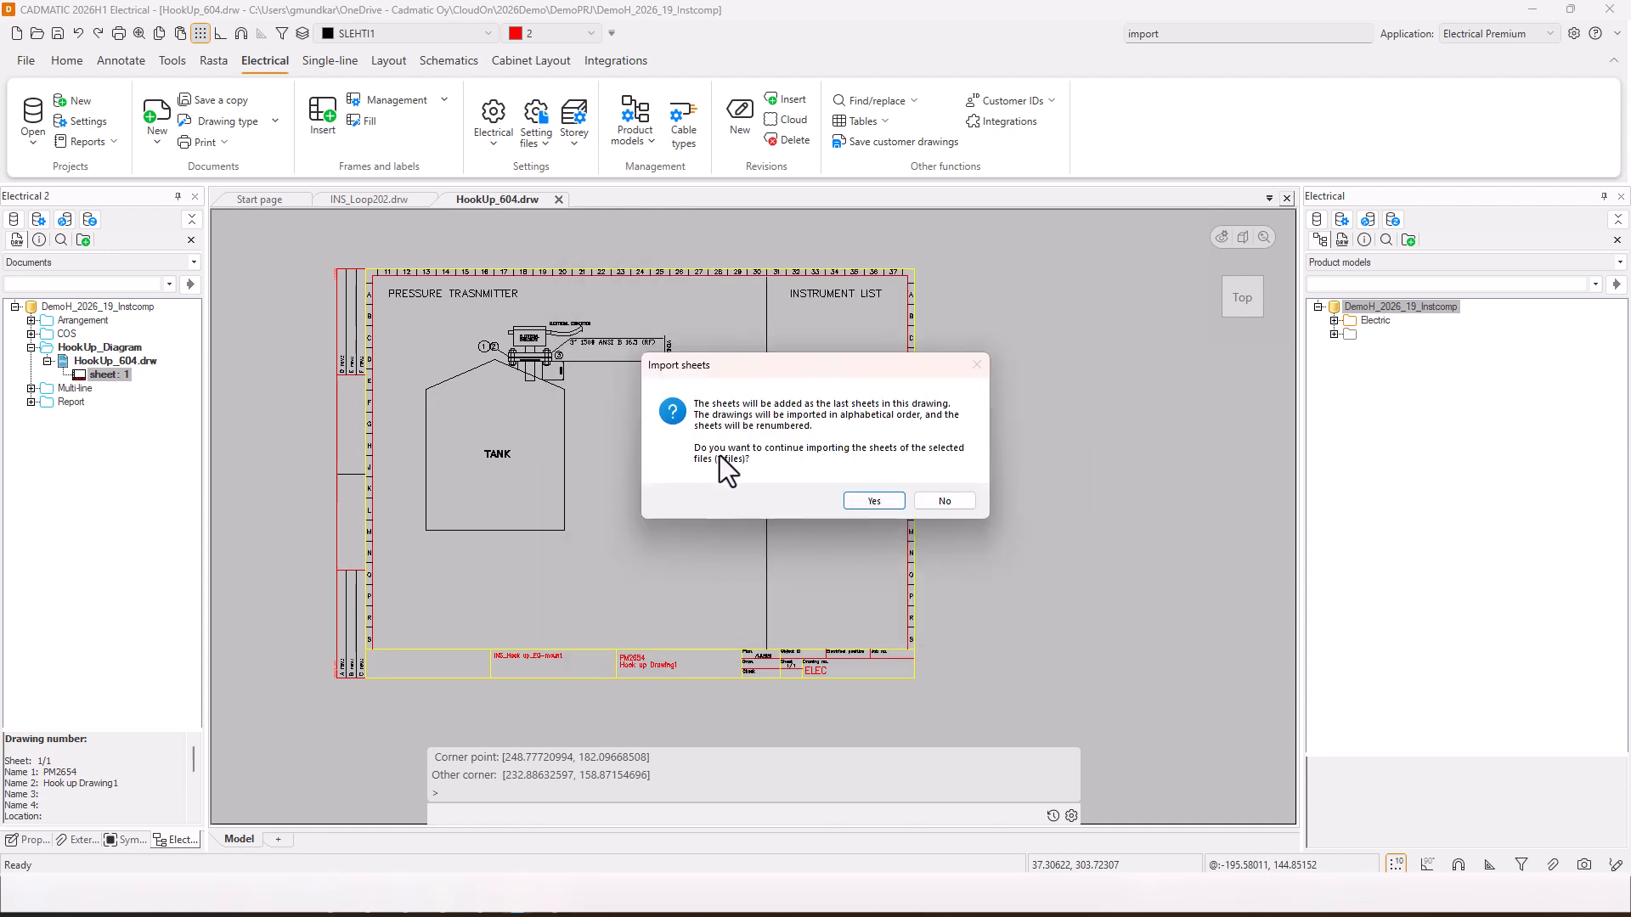
# Step: Continue importing the line-mounted template, accepting the PS317A drawing label values and the sheet number update
pyautogui.click(865, 499)
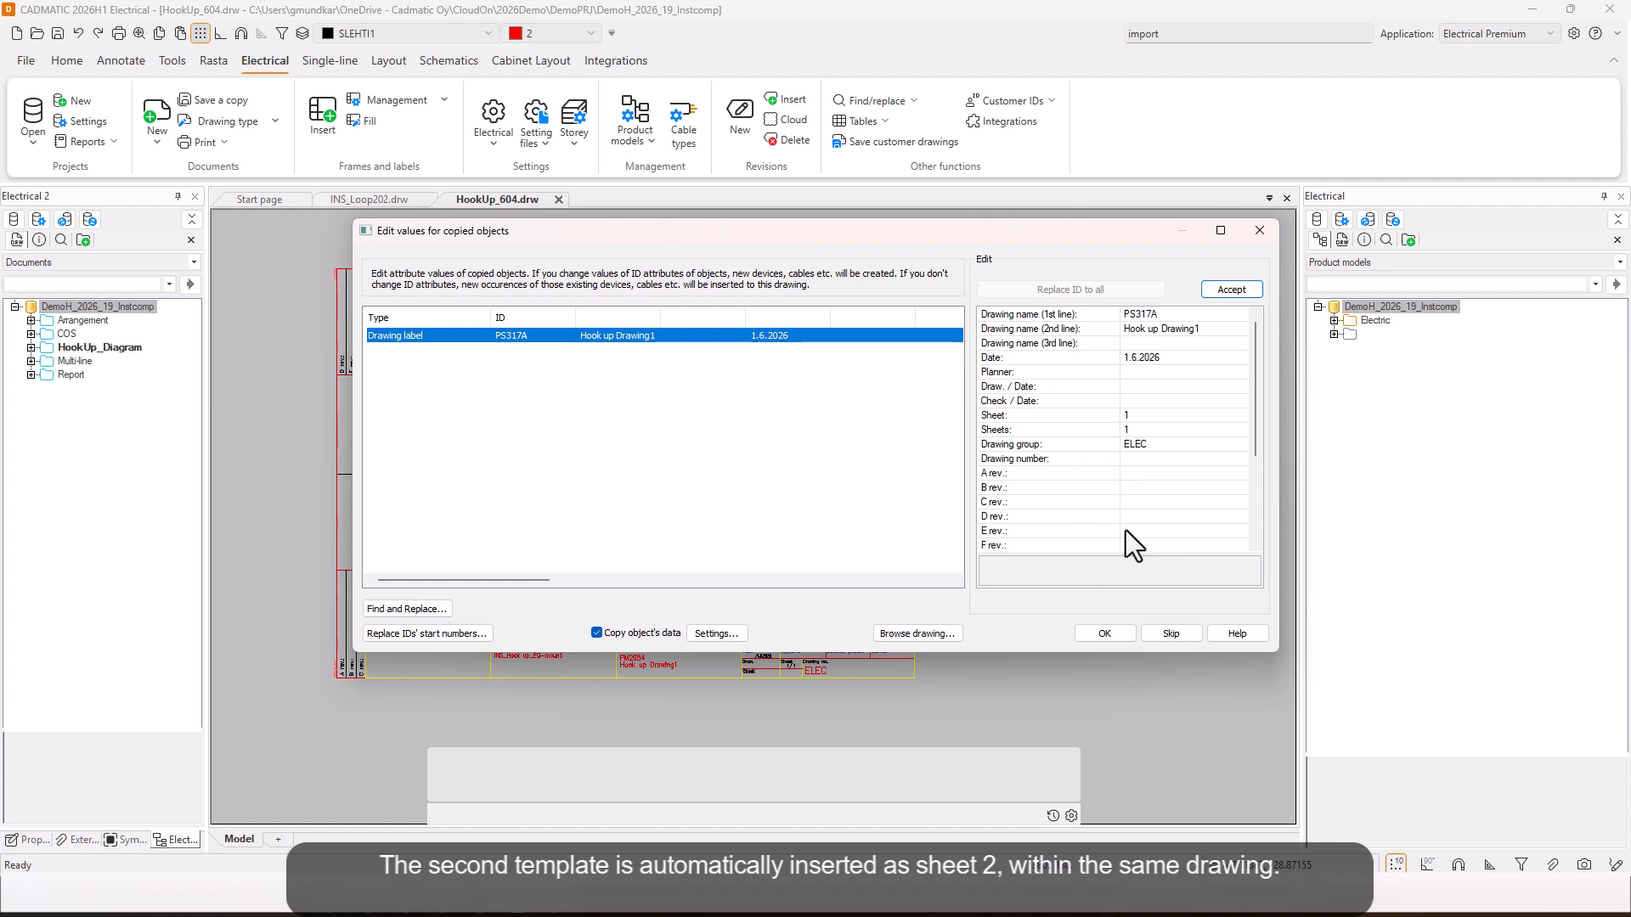
pyautogui.click(1101, 632)
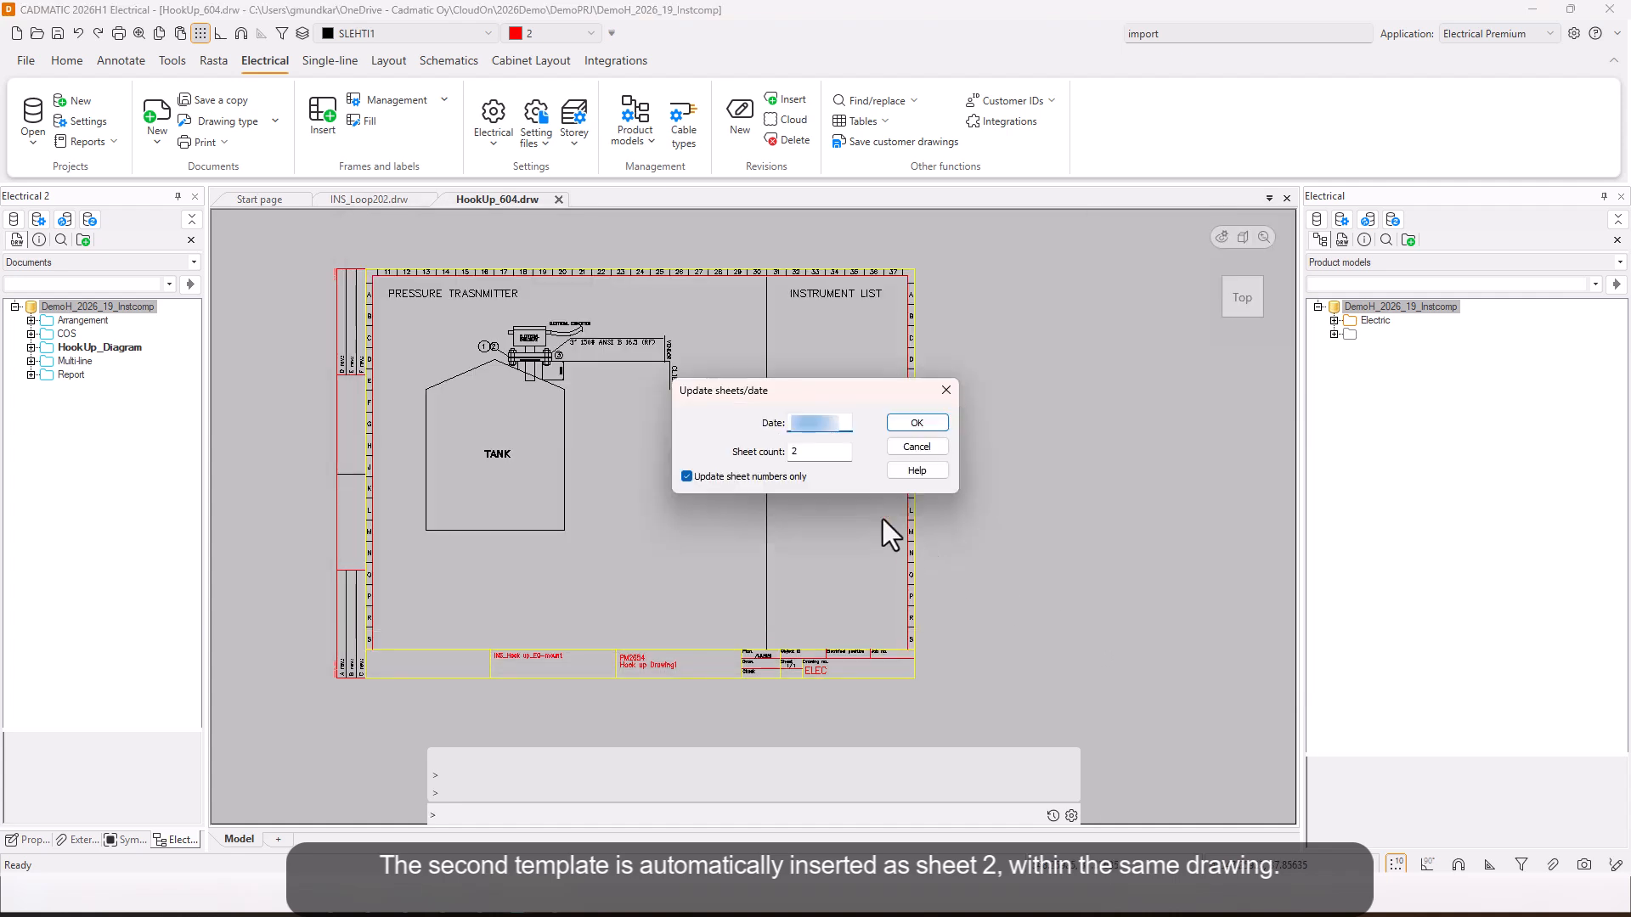
pyautogui.click(917, 423)
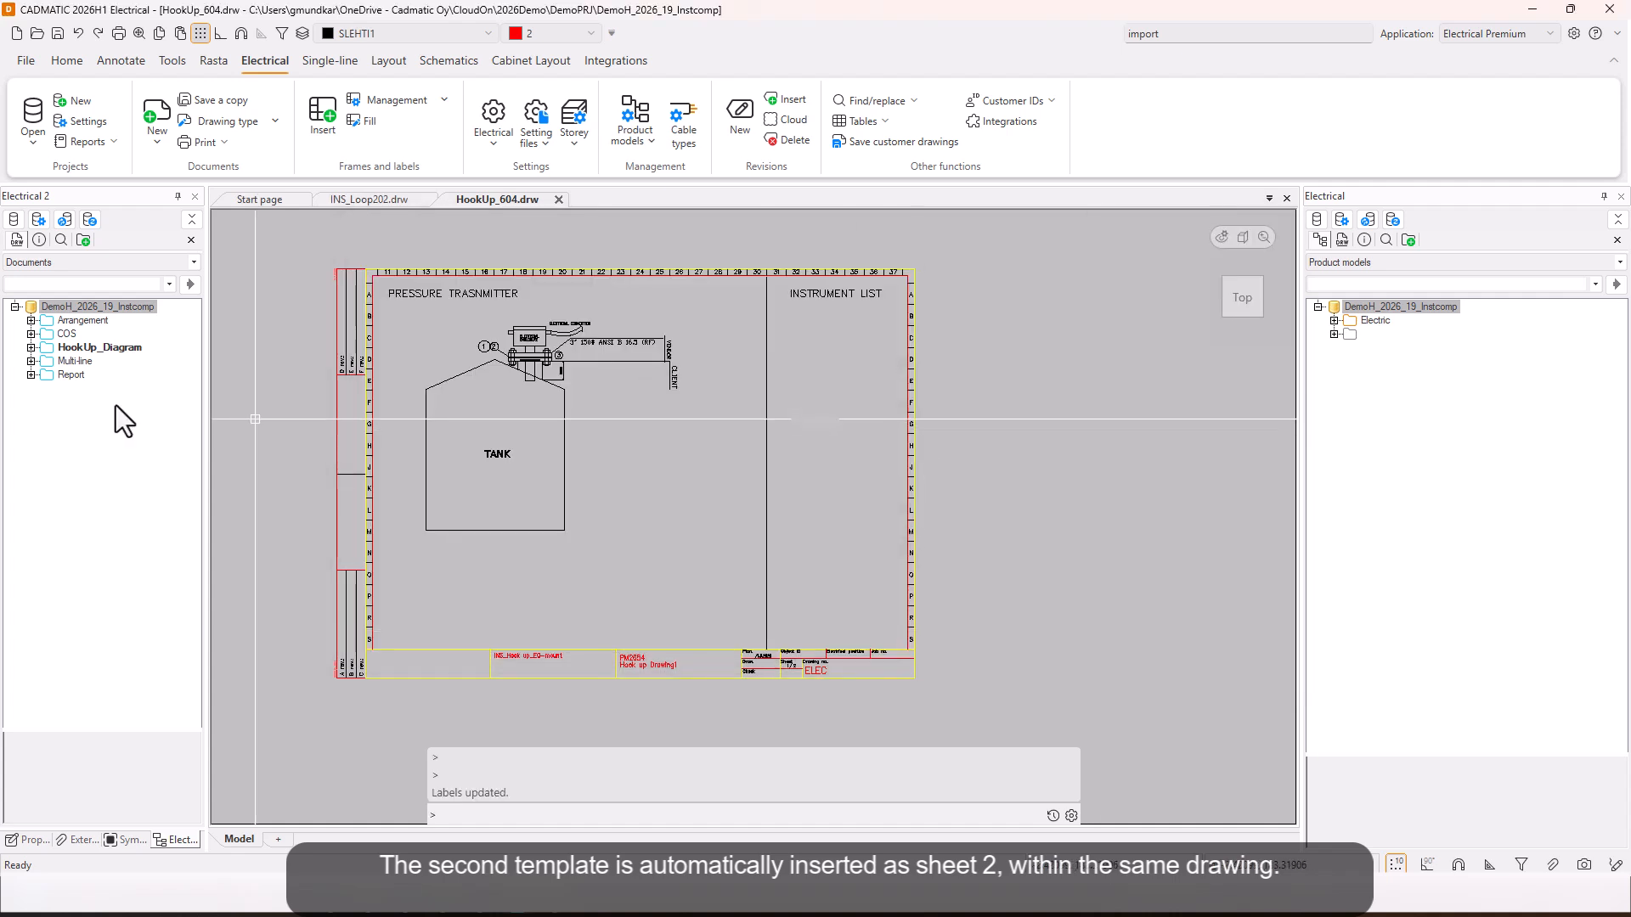
# Step: Expand HookUp_604.drw and examine the title blocks of sheet 1 and sheet 2
pyautogui.click(31, 348)
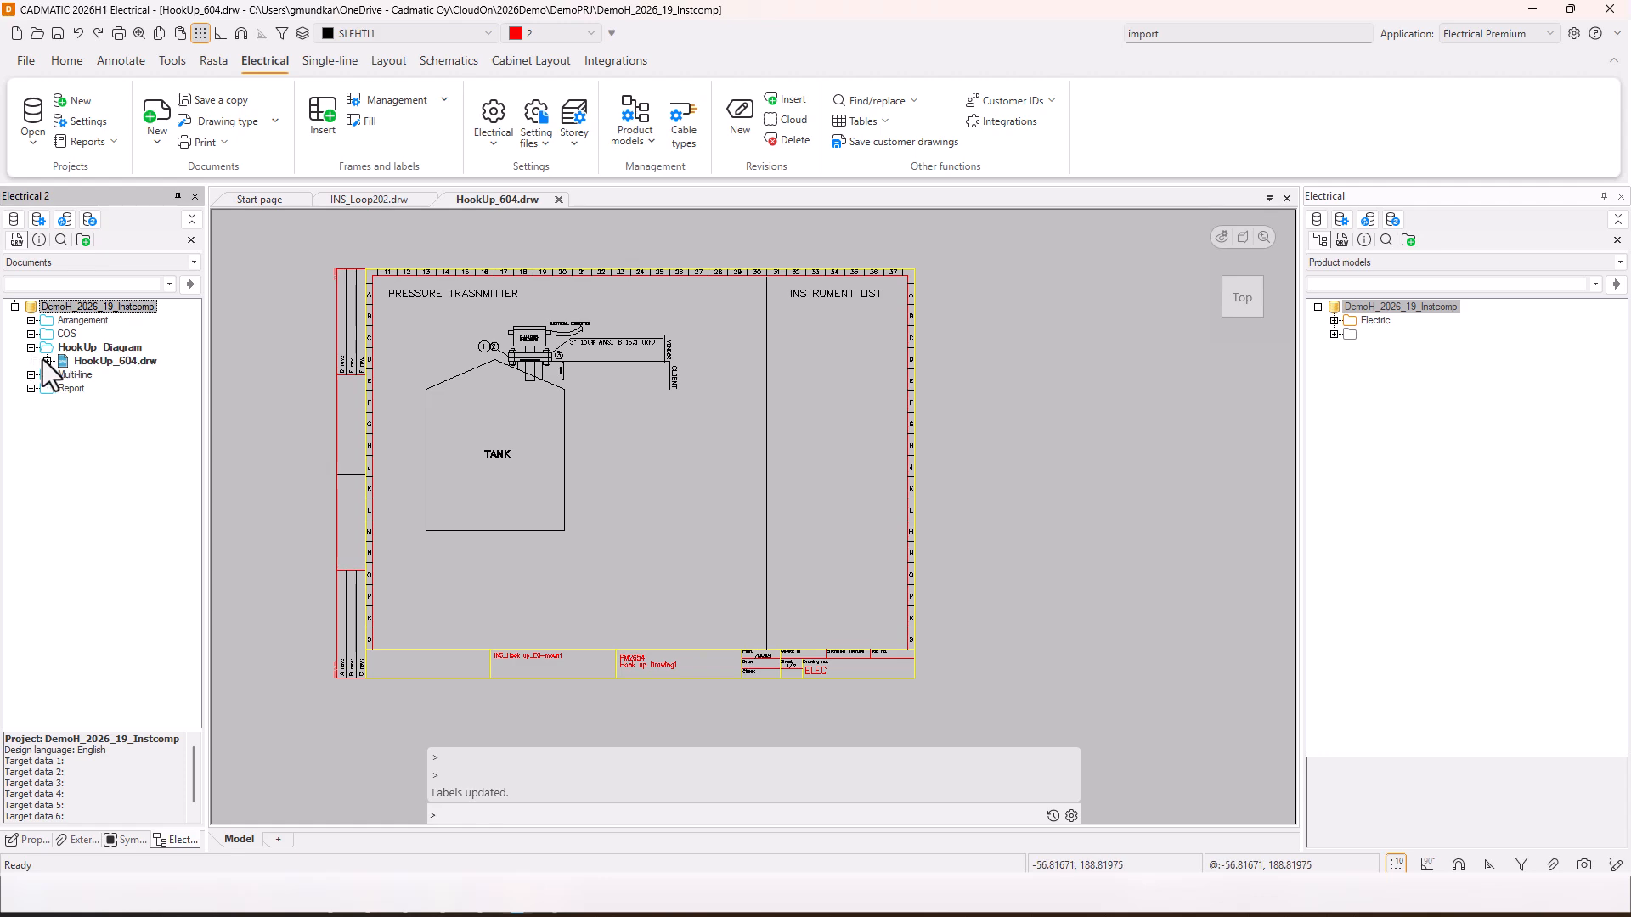
pyautogui.click(47, 361)
pyautogui.click(105, 378)
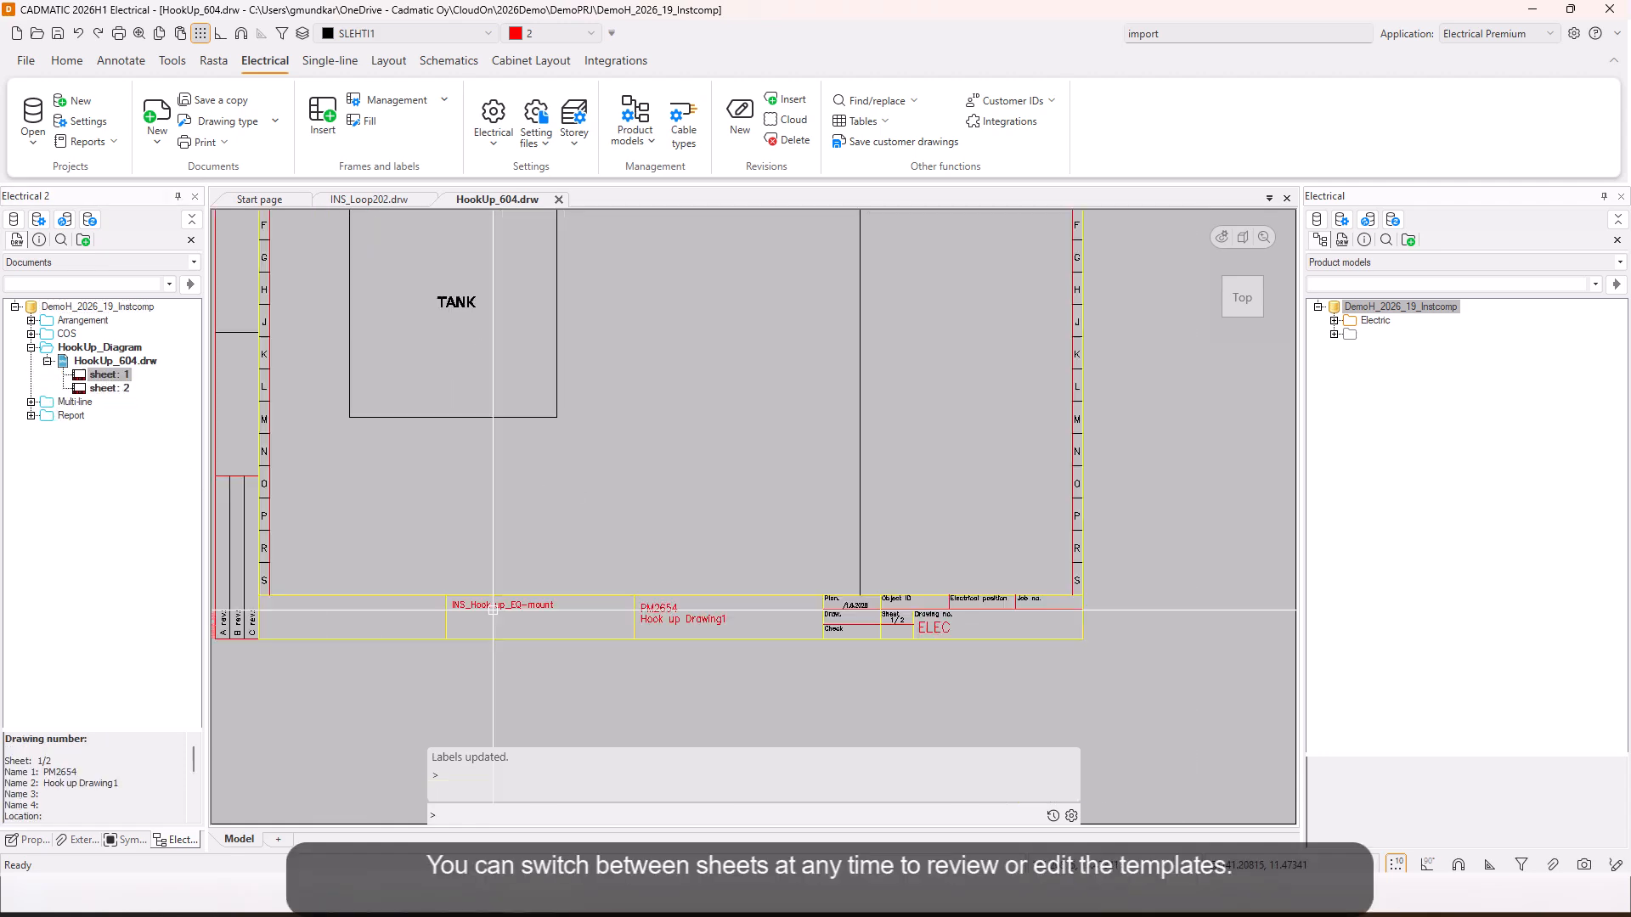
pyautogui.click(110, 389)
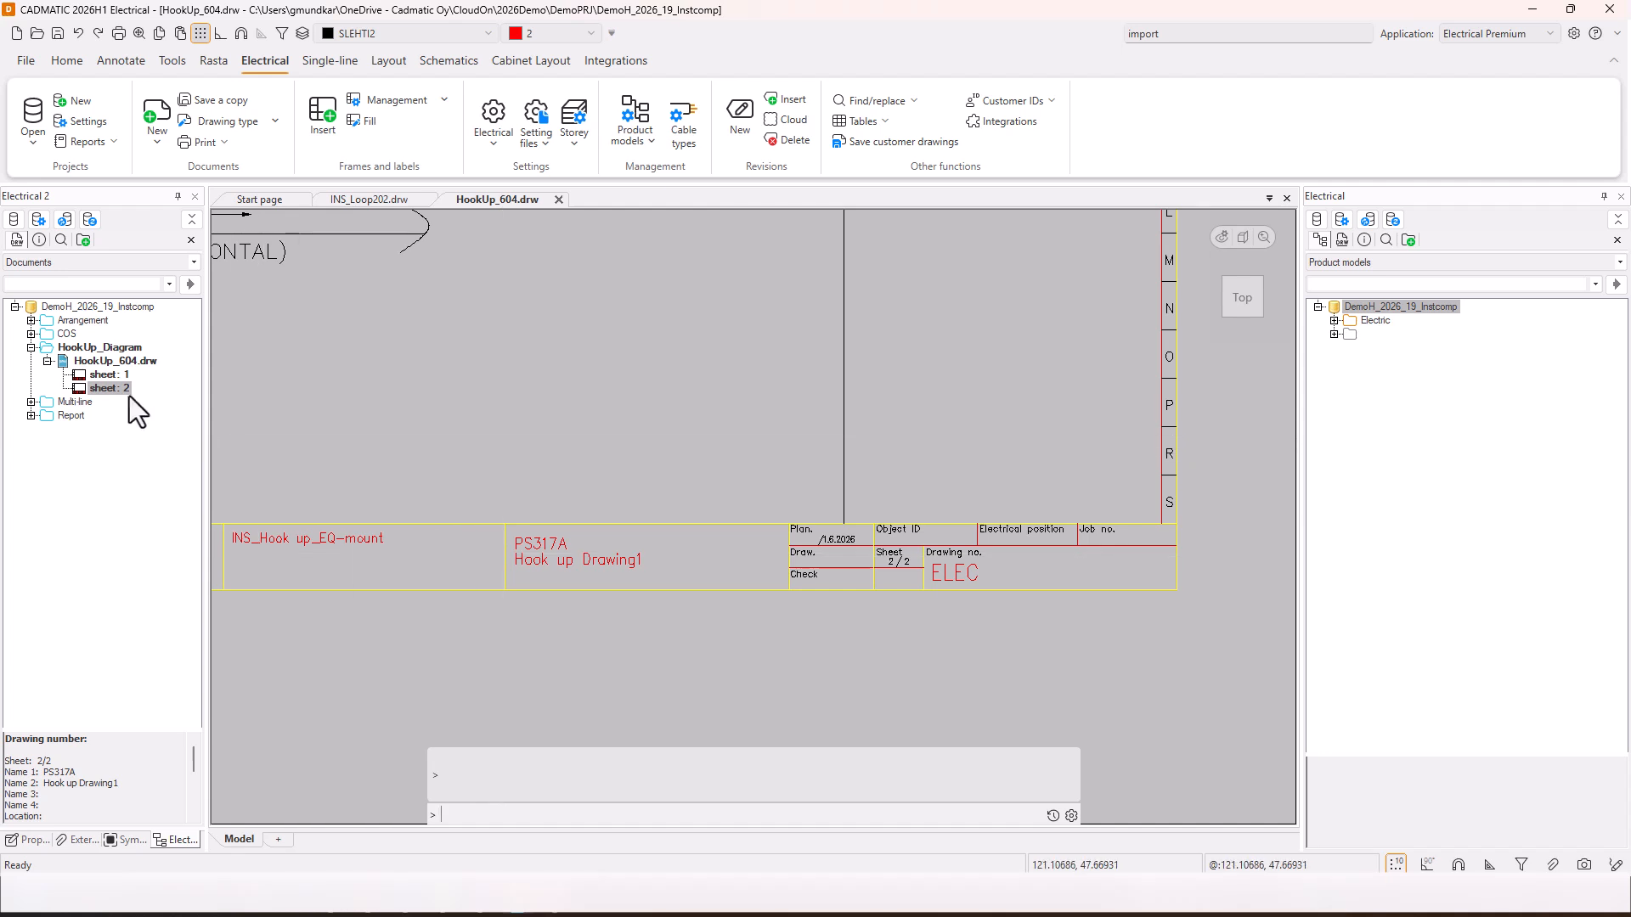
# Step: Open sheet management for HookUp_604.drw and set sheet 1's third drawing name line to Equipment_mount
pyautogui.click(115, 361)
pyautogui.rightClick(117, 363)
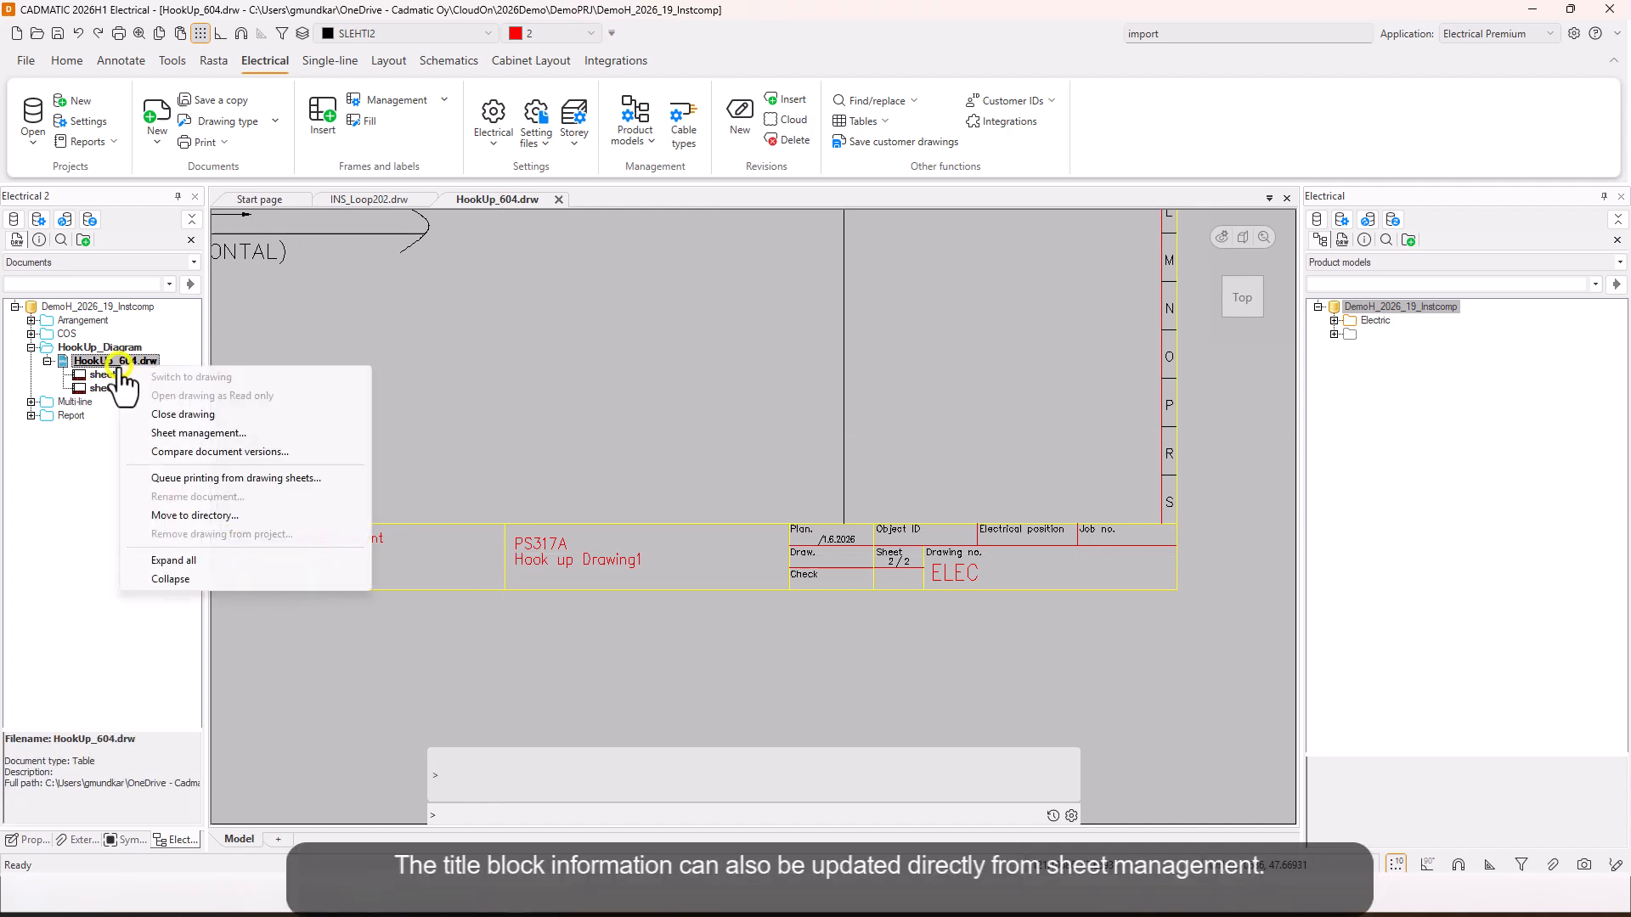
pyautogui.click(176, 438)
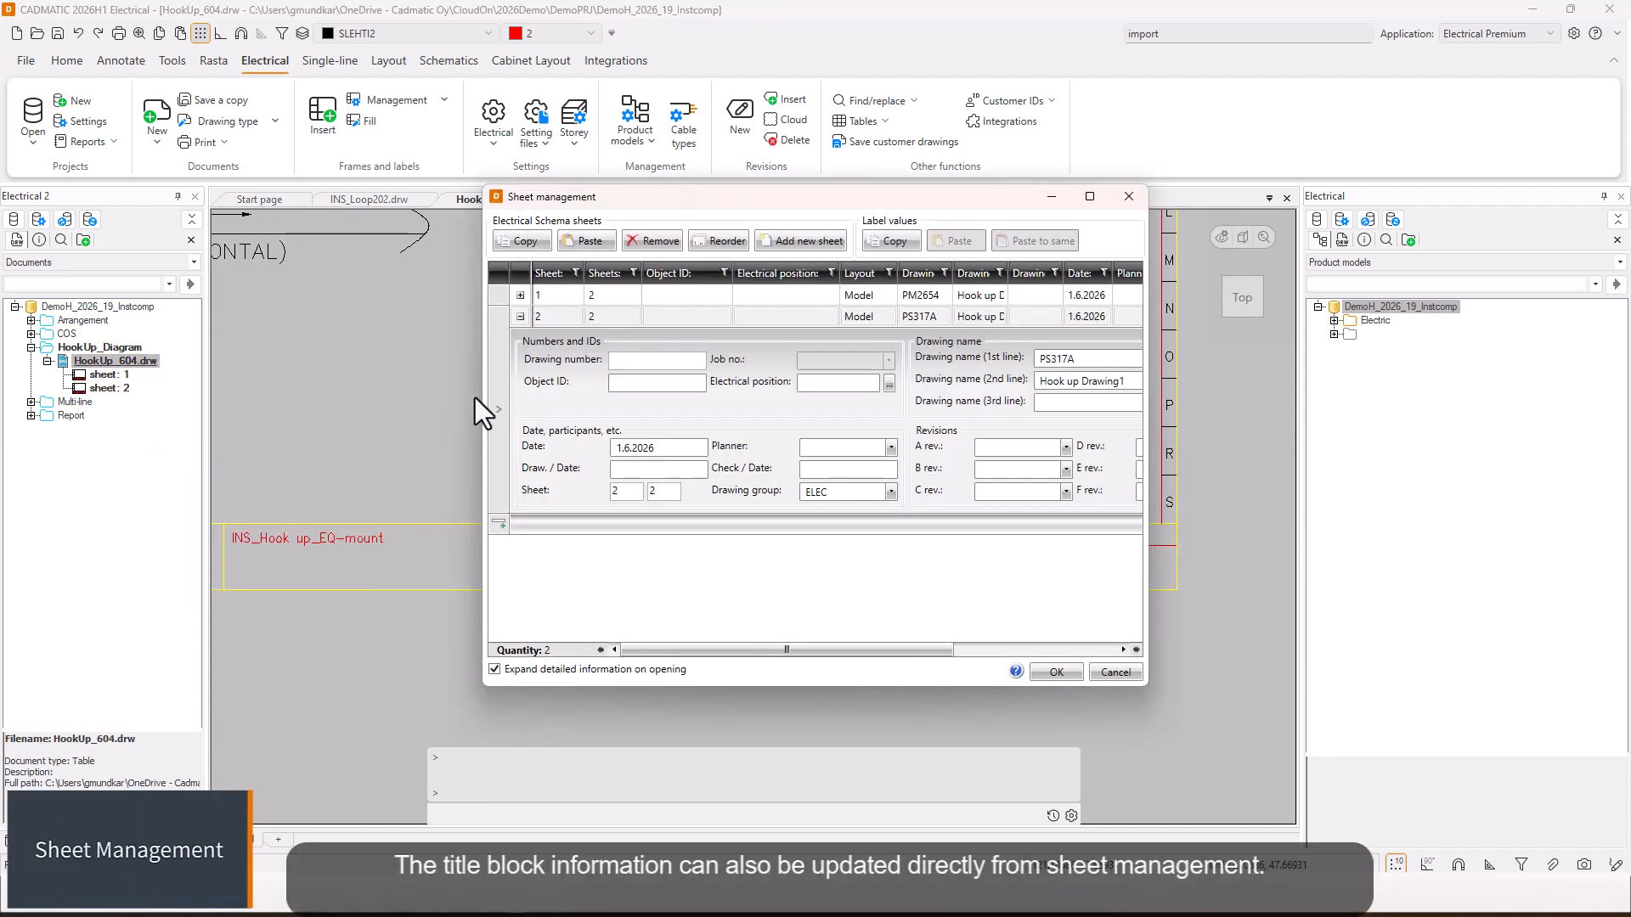
pyautogui.click(520, 316)
pyautogui.click(521, 295)
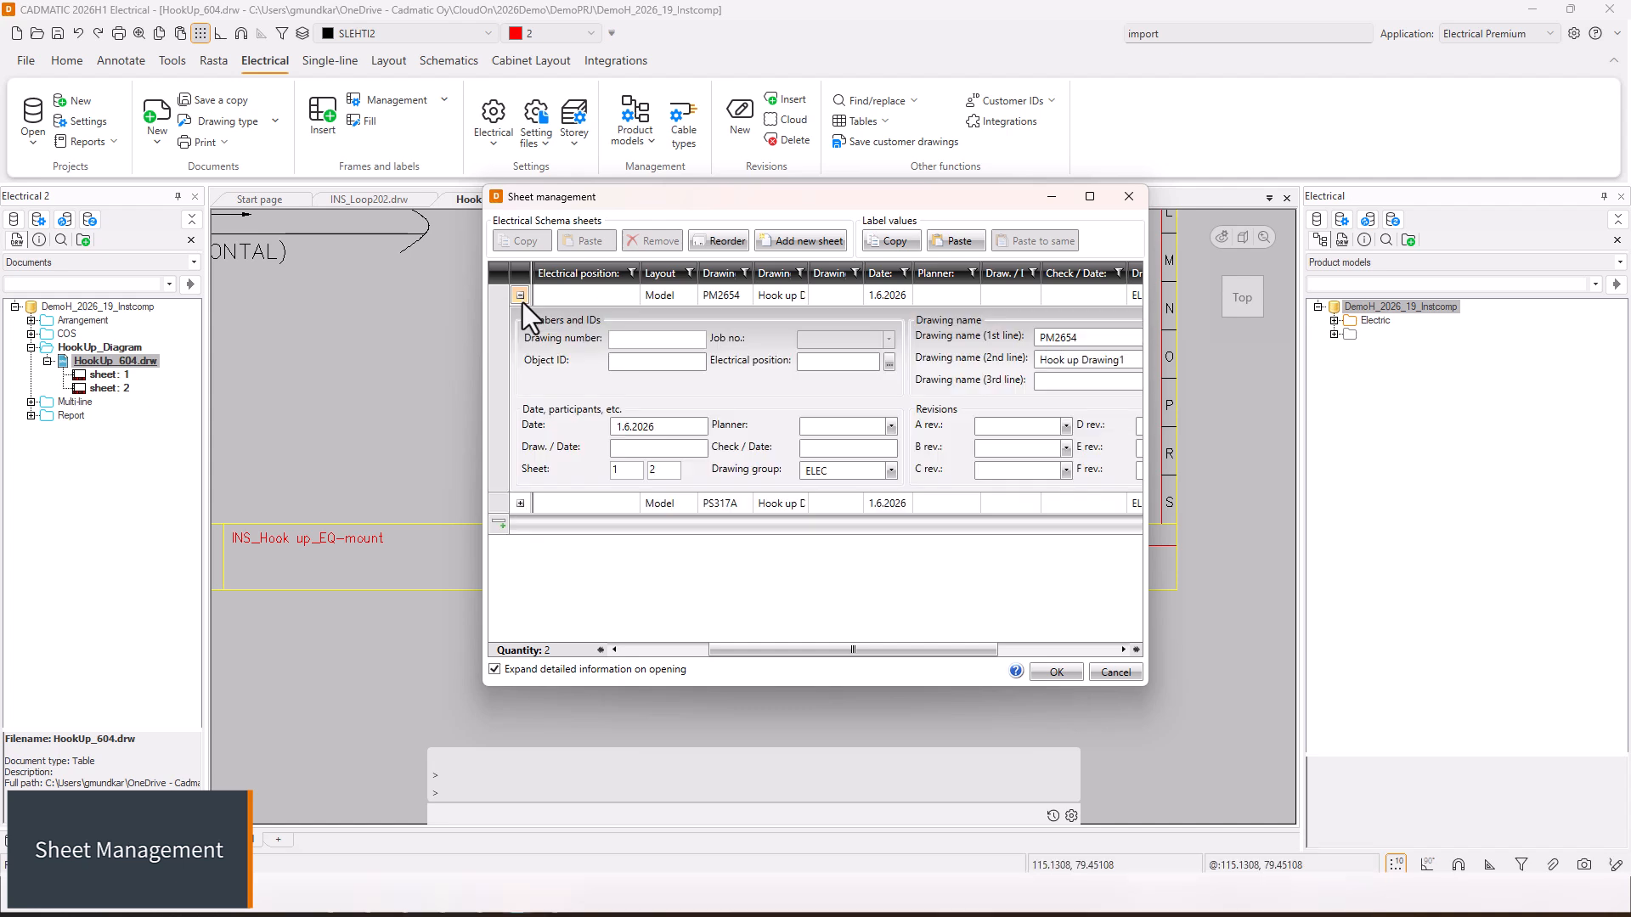
pyautogui.moveTo(766, 649); pyautogui.dragTo(811, 650)
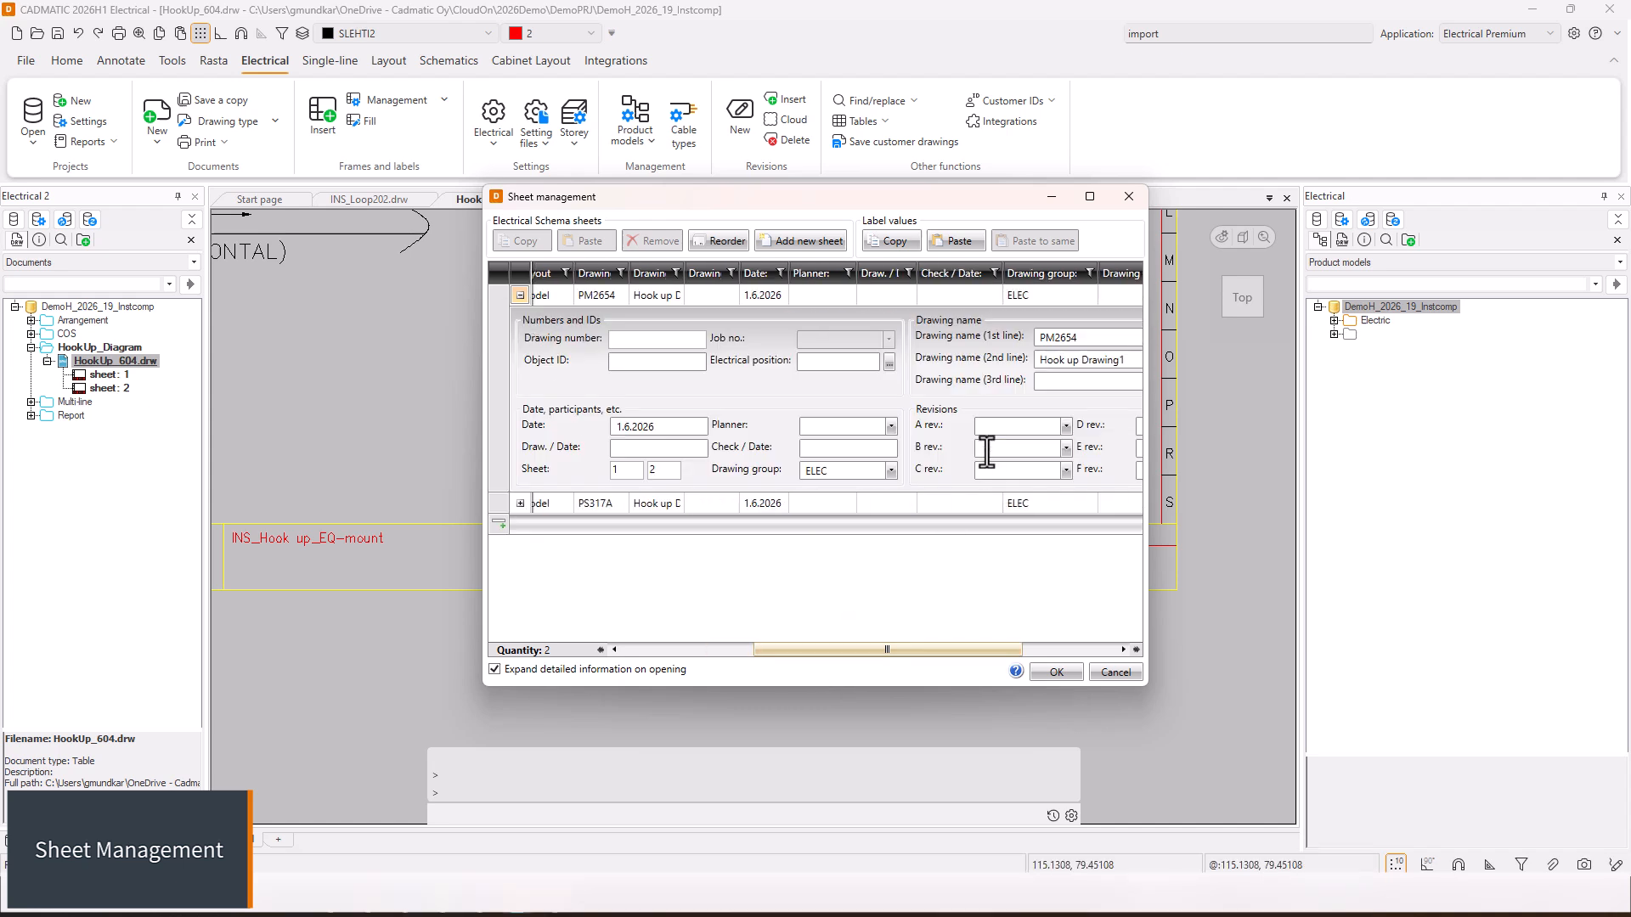
pyautogui.click(1065, 384)
pyautogui.write('E')
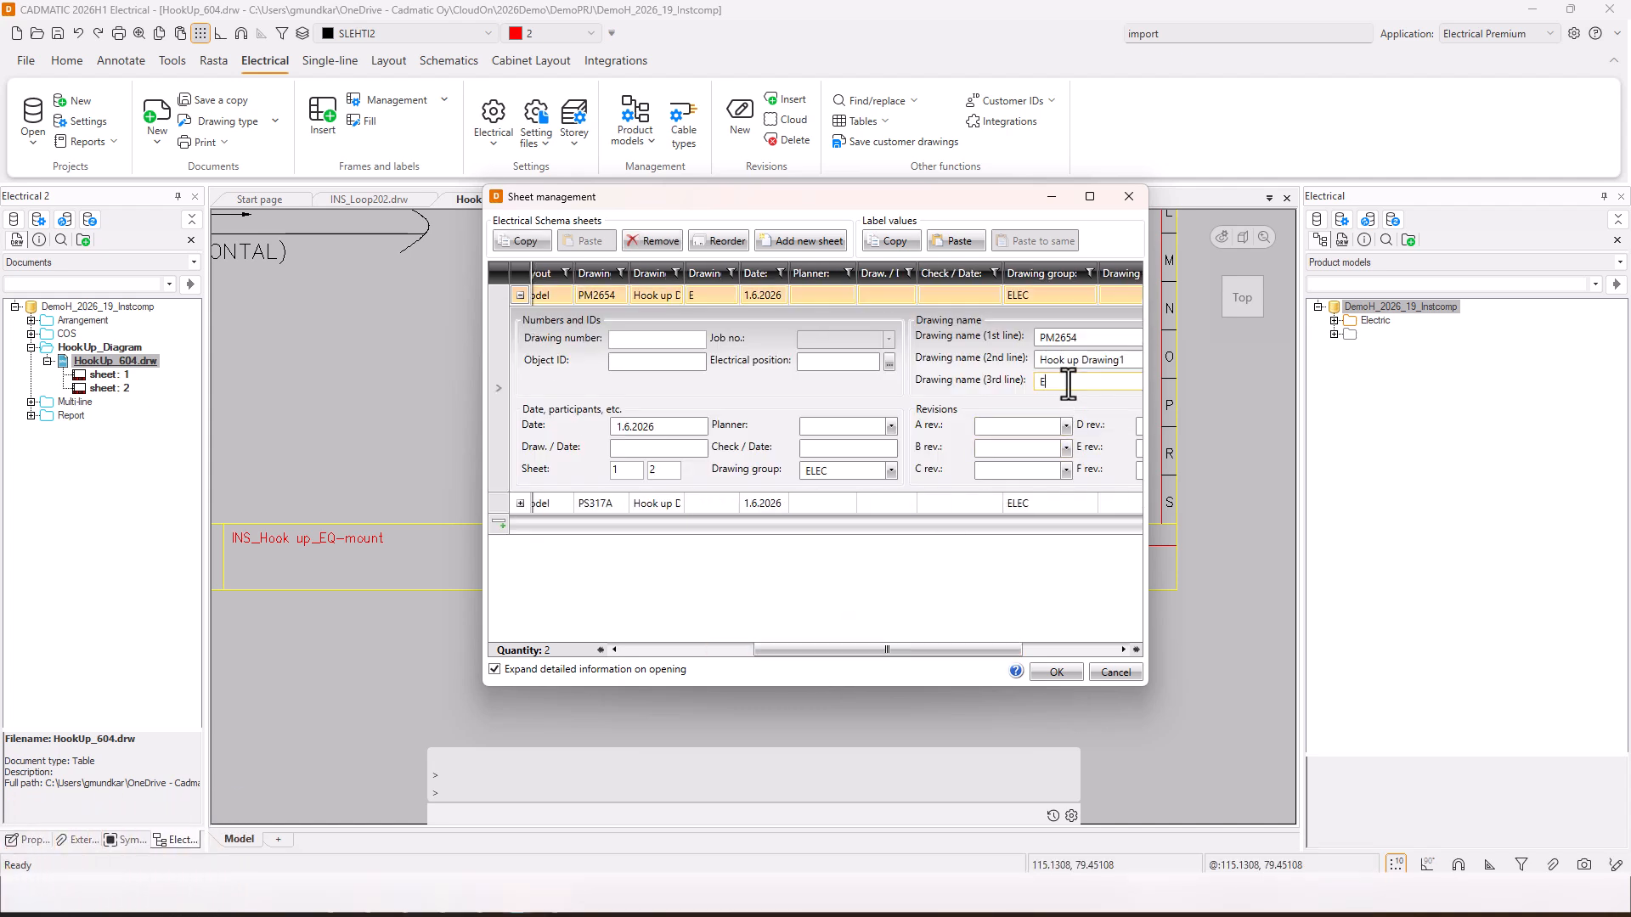
pyautogui.write('quipment')
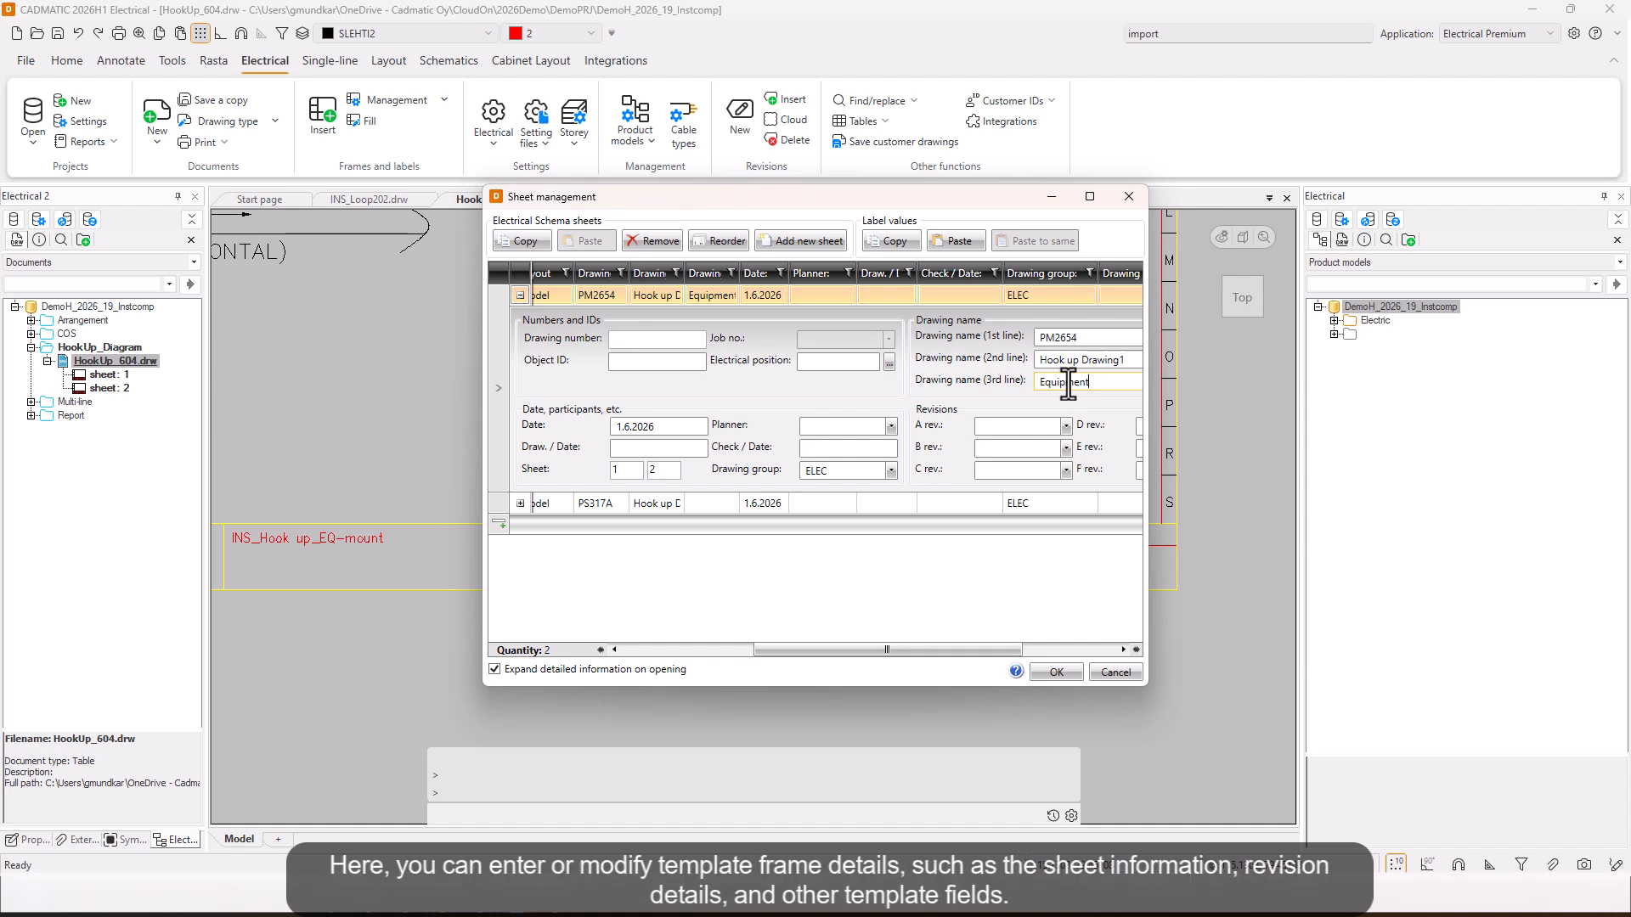
pyautogui.write('_mount')
# Step: Set sheet 2's third drawing name line to Line_mount and accept the sheet management changes
pyautogui.click(520, 503)
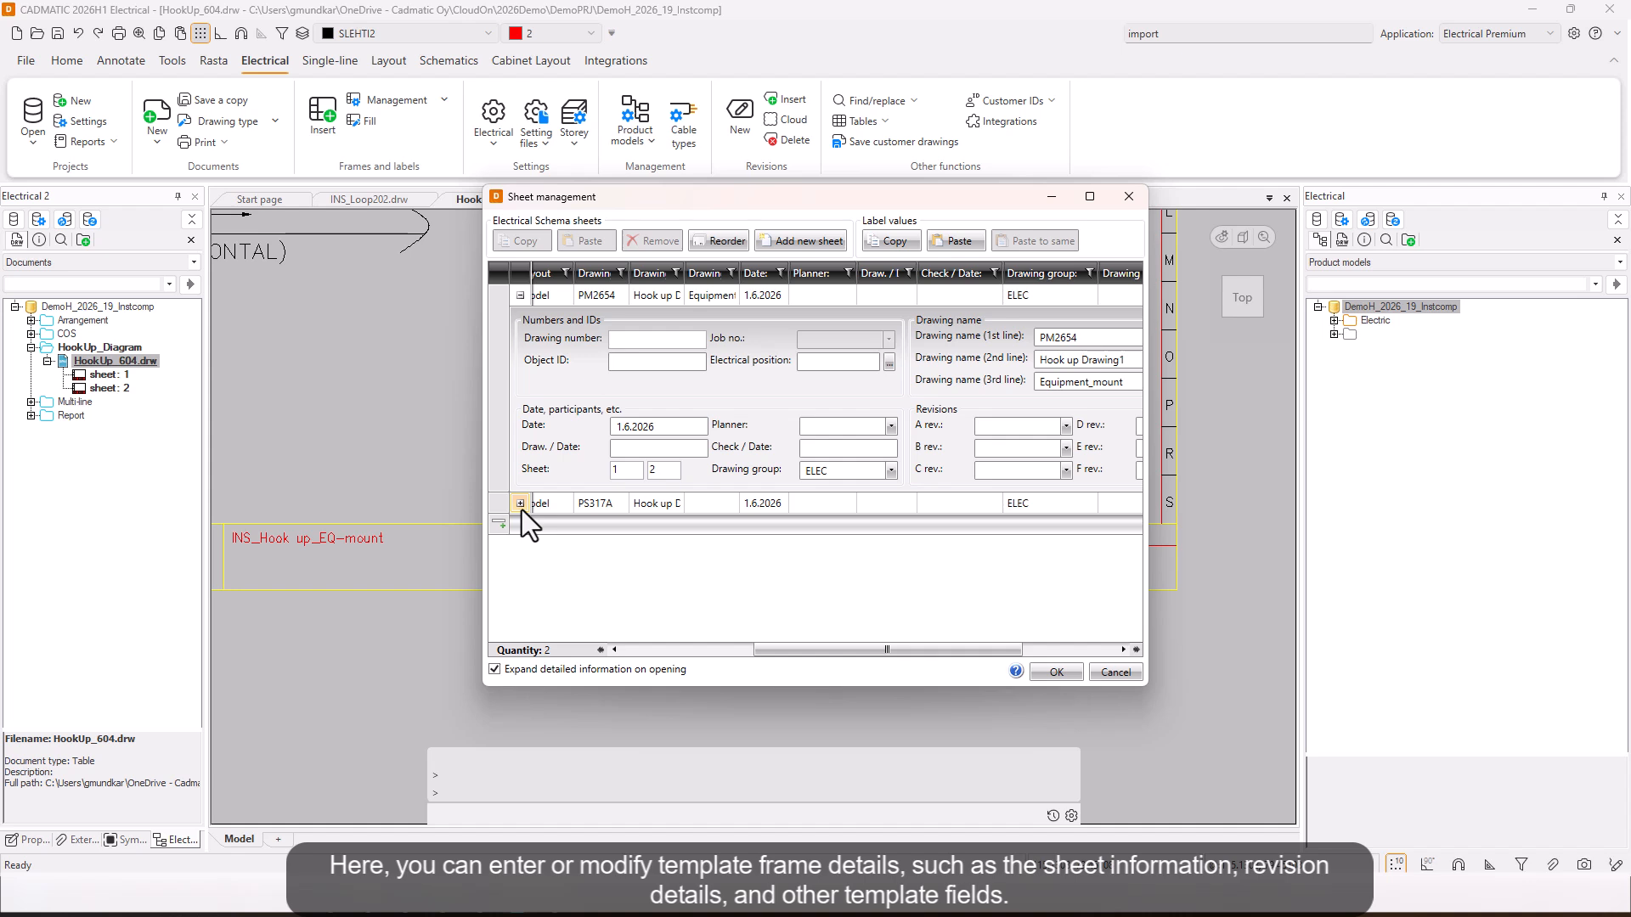
pyautogui.click(519, 504)
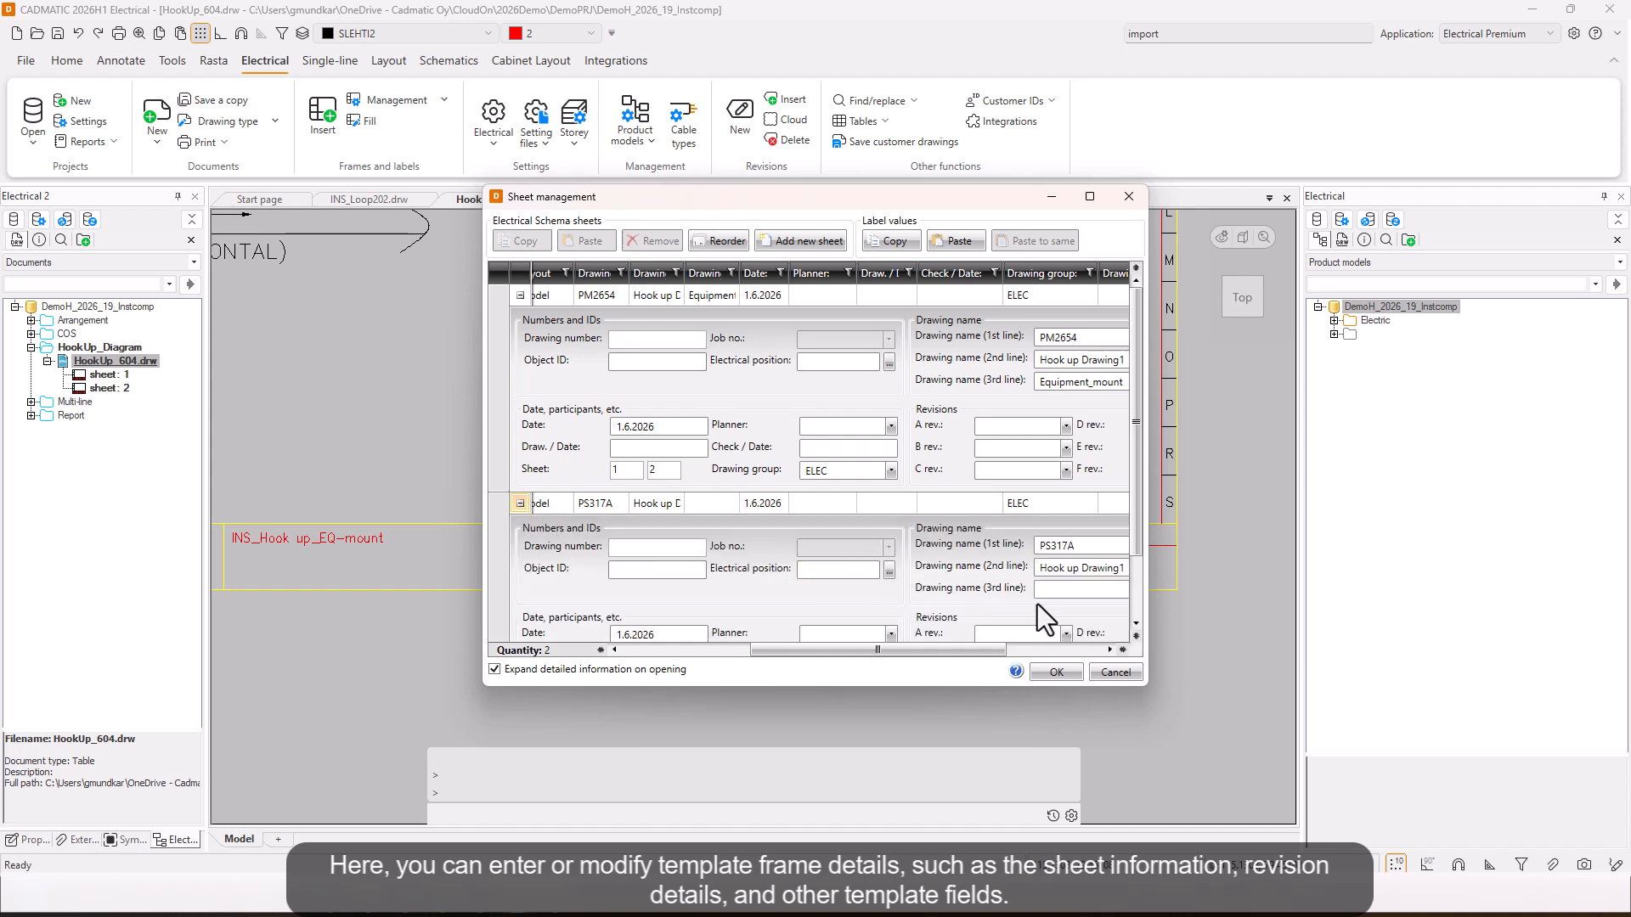
pyautogui.write('Lin')
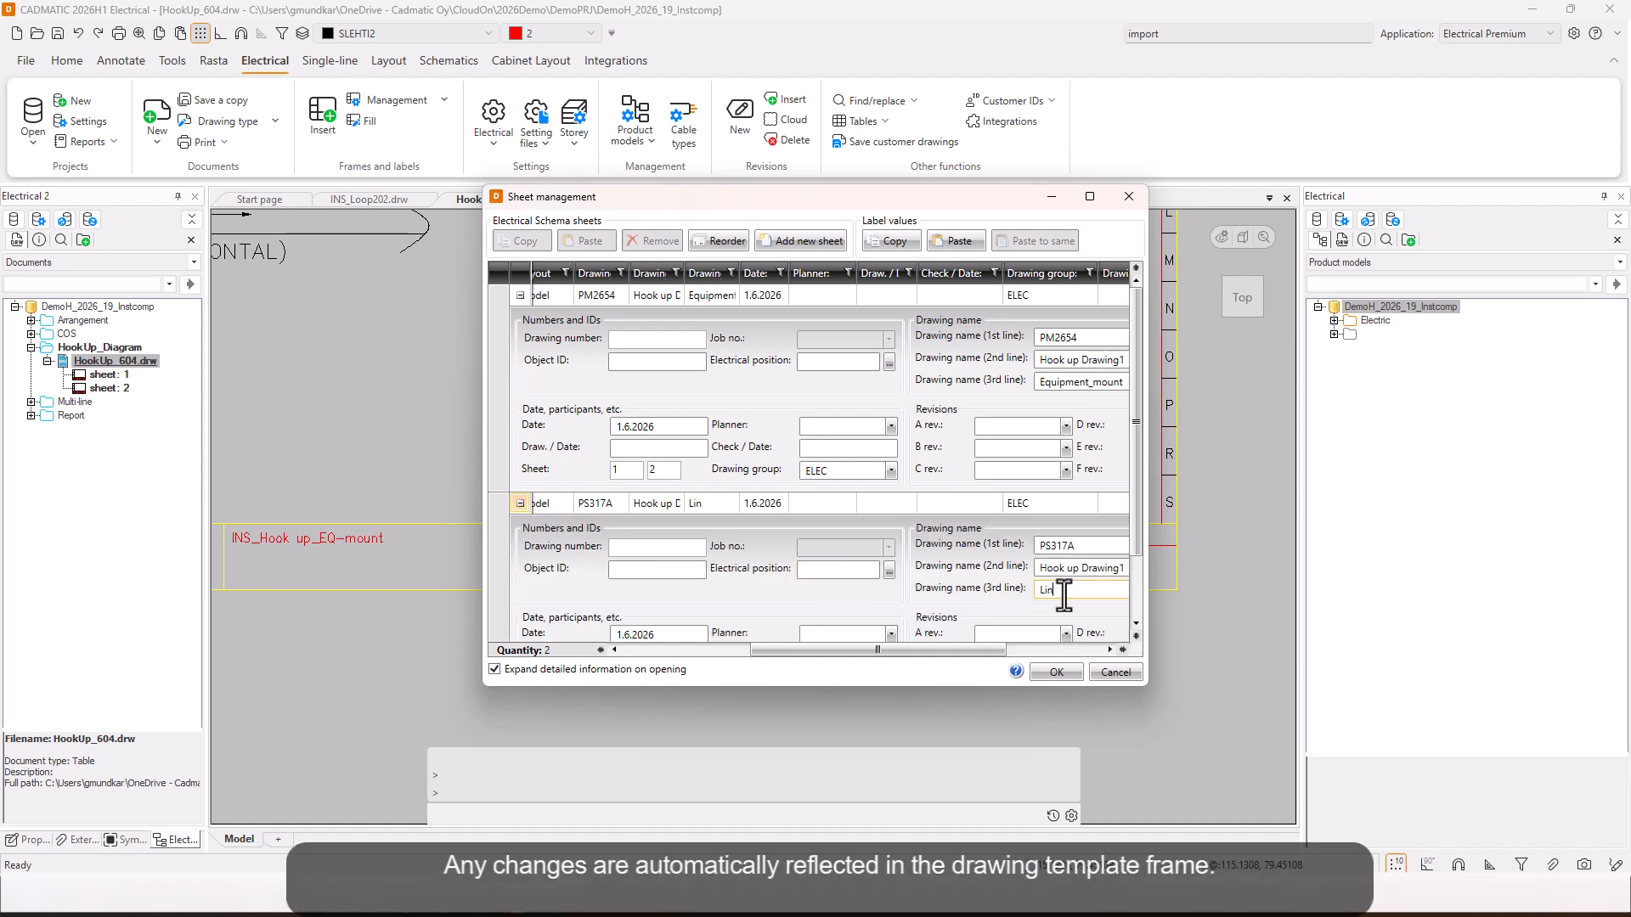
pyautogui.write('e_mount')
pyautogui.click(1046, 669)
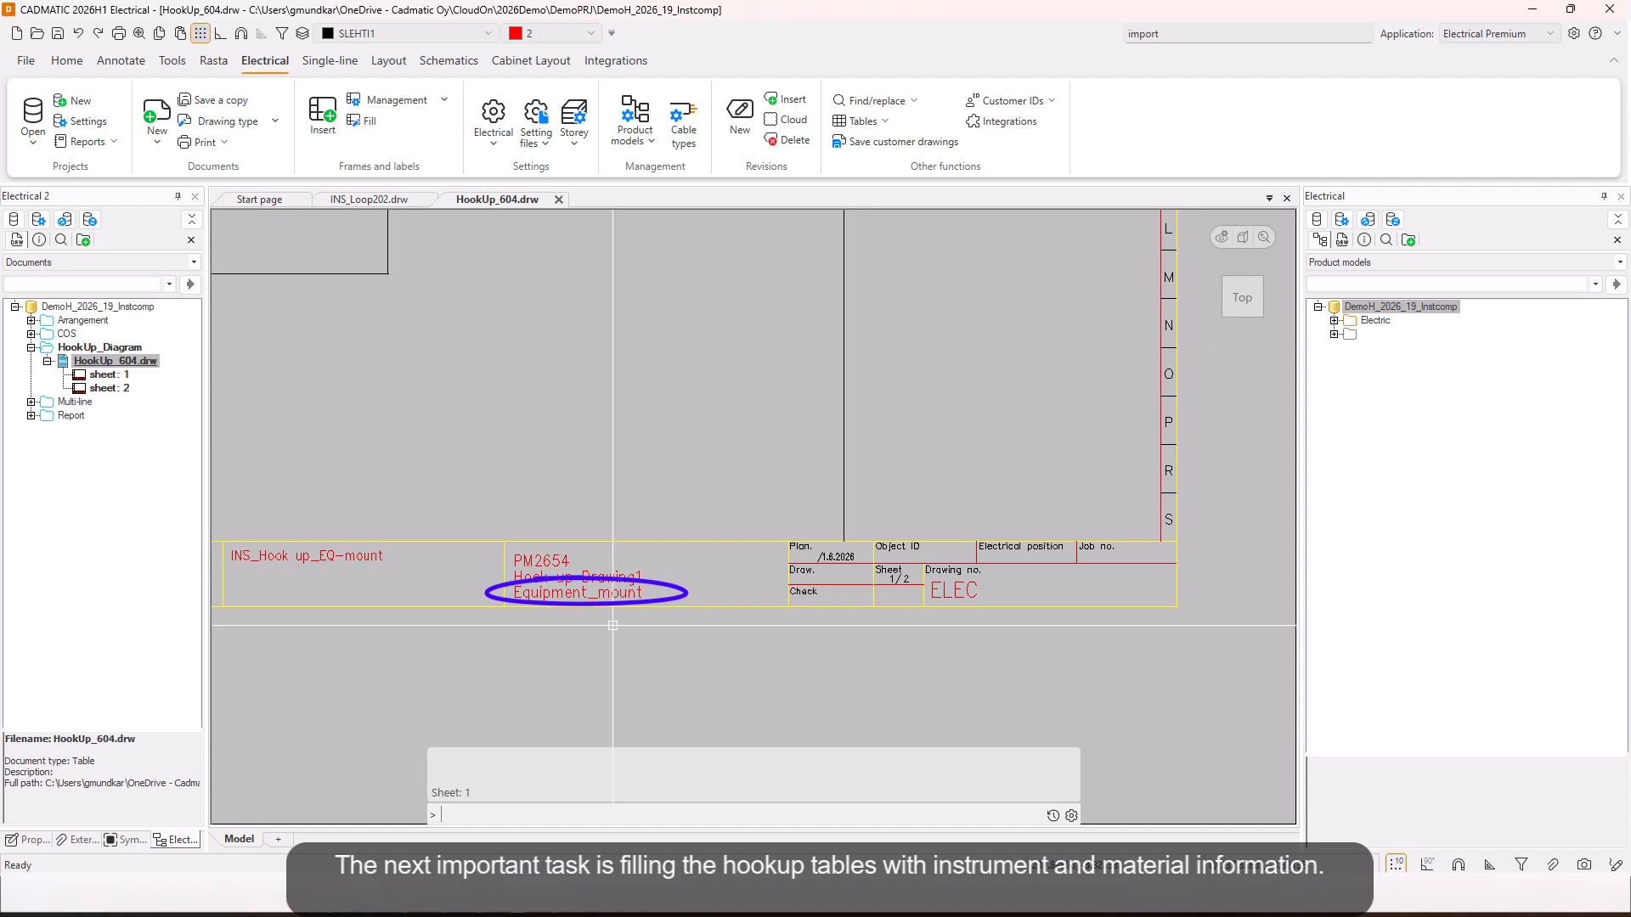
# Step: Switch the product models browser to the project documents and open DB-reports for the Report folder
pyautogui.scroll(-4, 639, 598)
pyautogui.scroll(2, 641, 535)
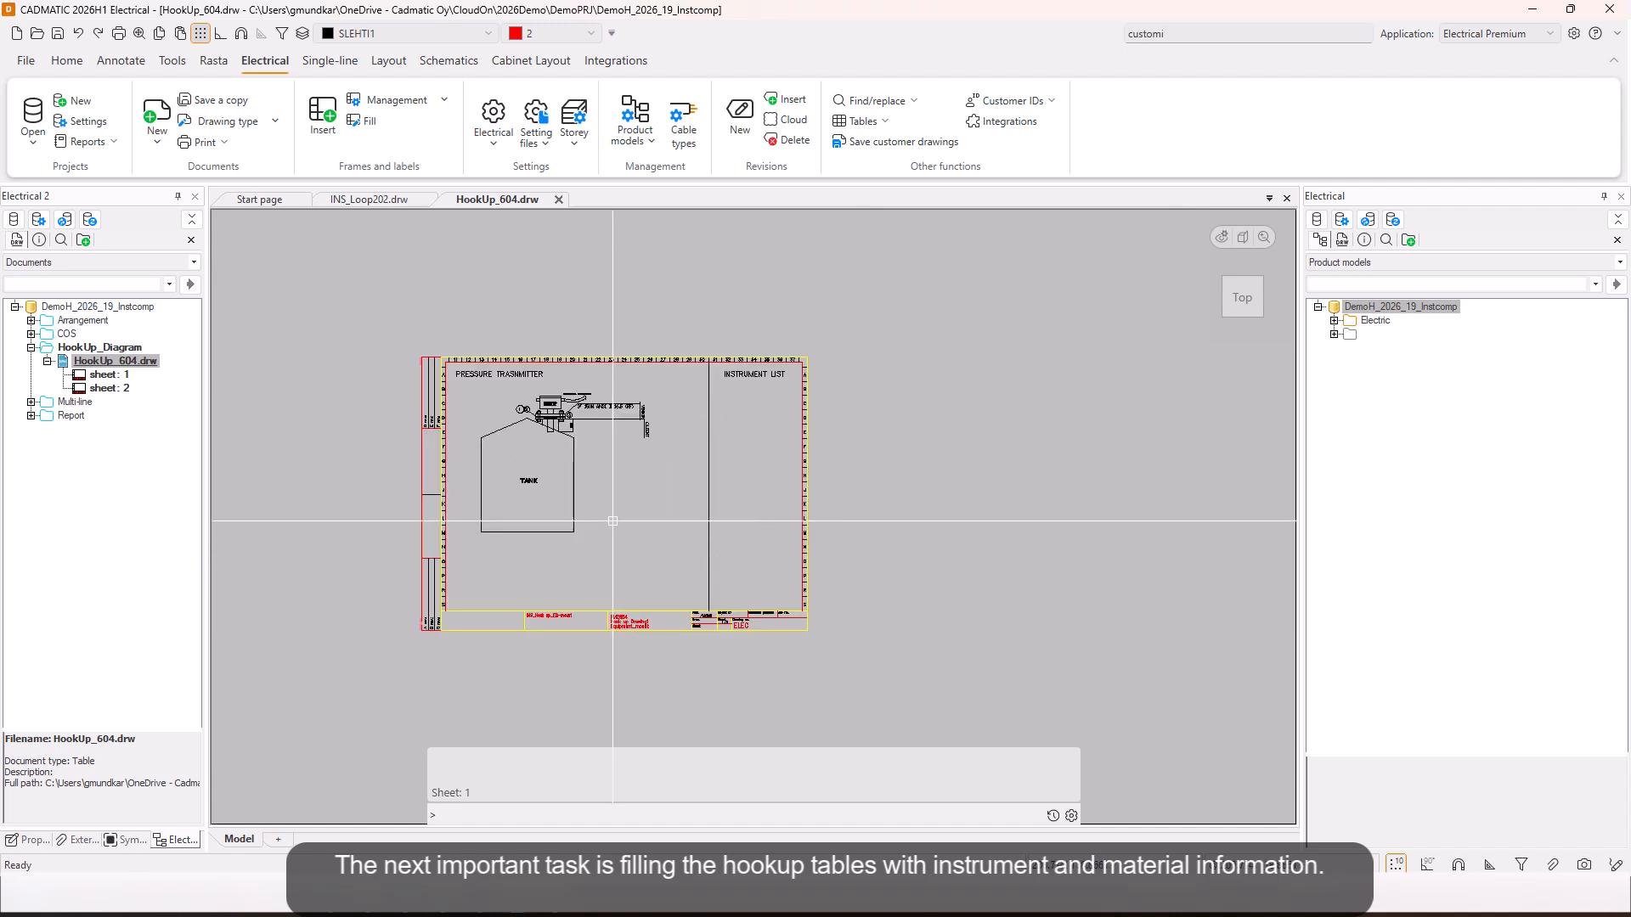
pyautogui.moveTo(598, 497); pyautogui.dragTo(539, 422, button='middle')
pyautogui.moveTo(538, 422); pyautogui.dragTo(545, 429, button='middle')
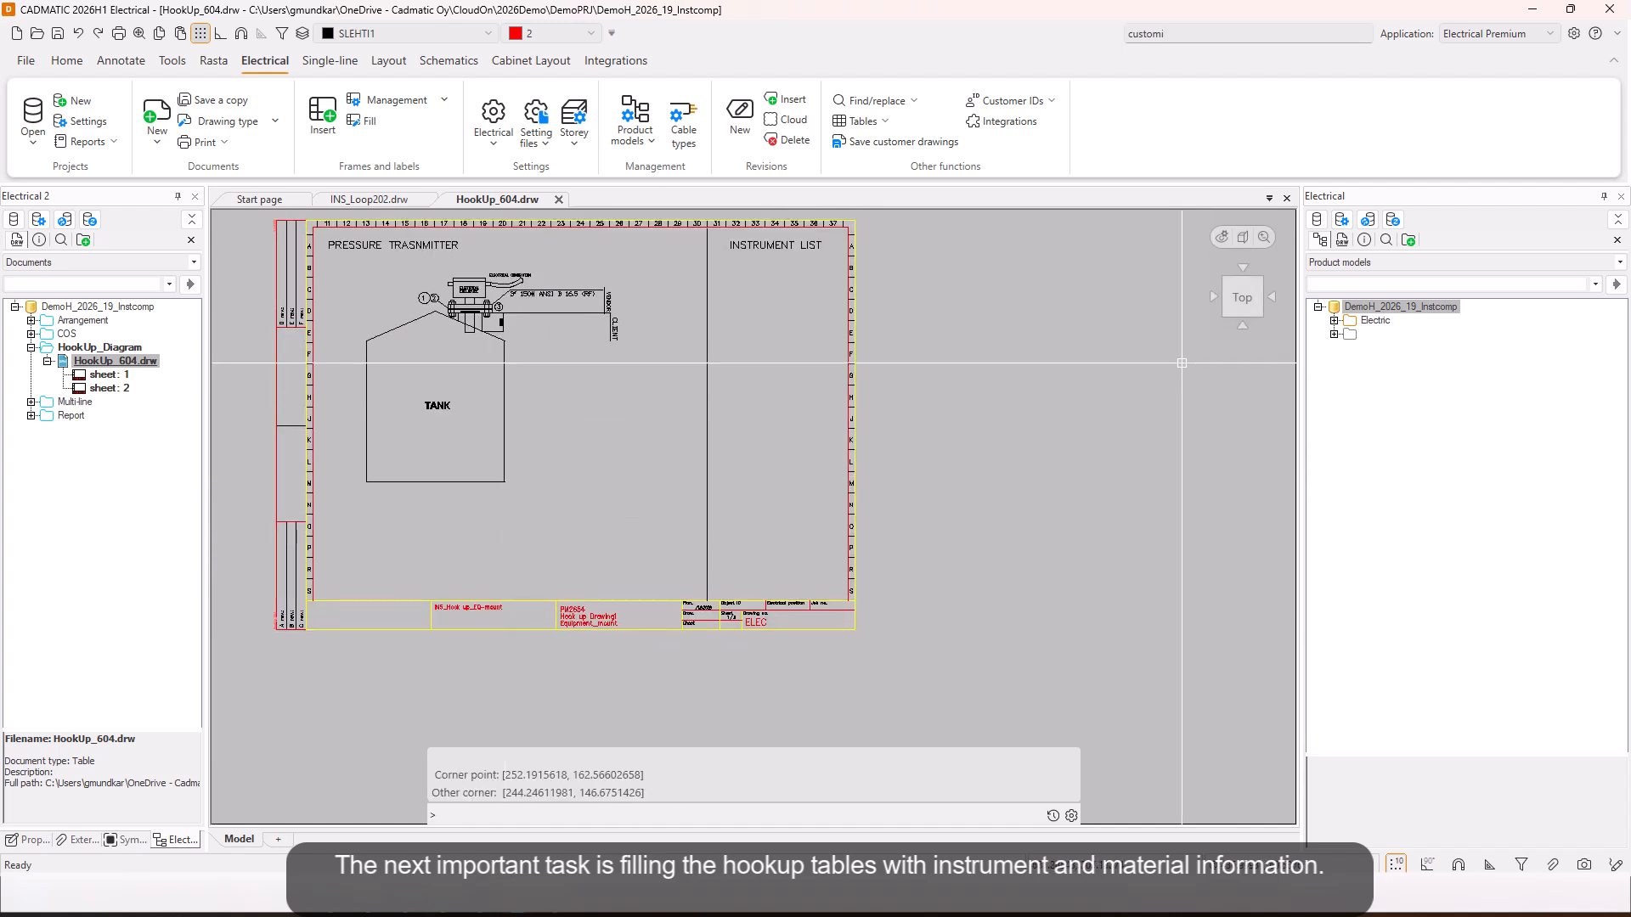
pyautogui.click(1427, 263)
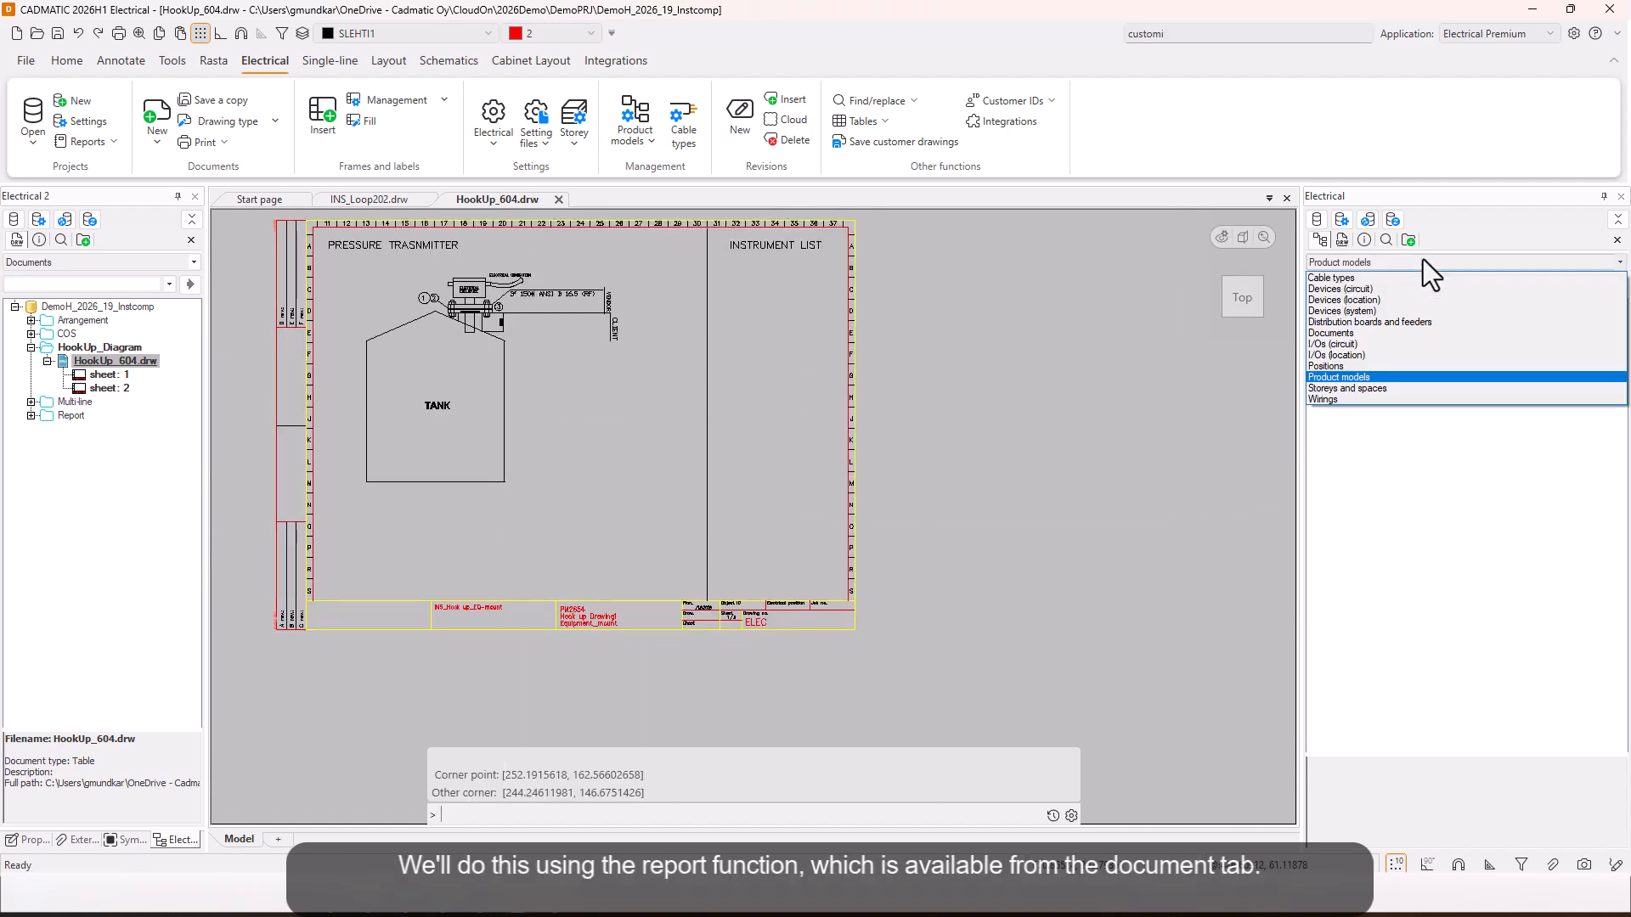
pyautogui.click(1360, 334)
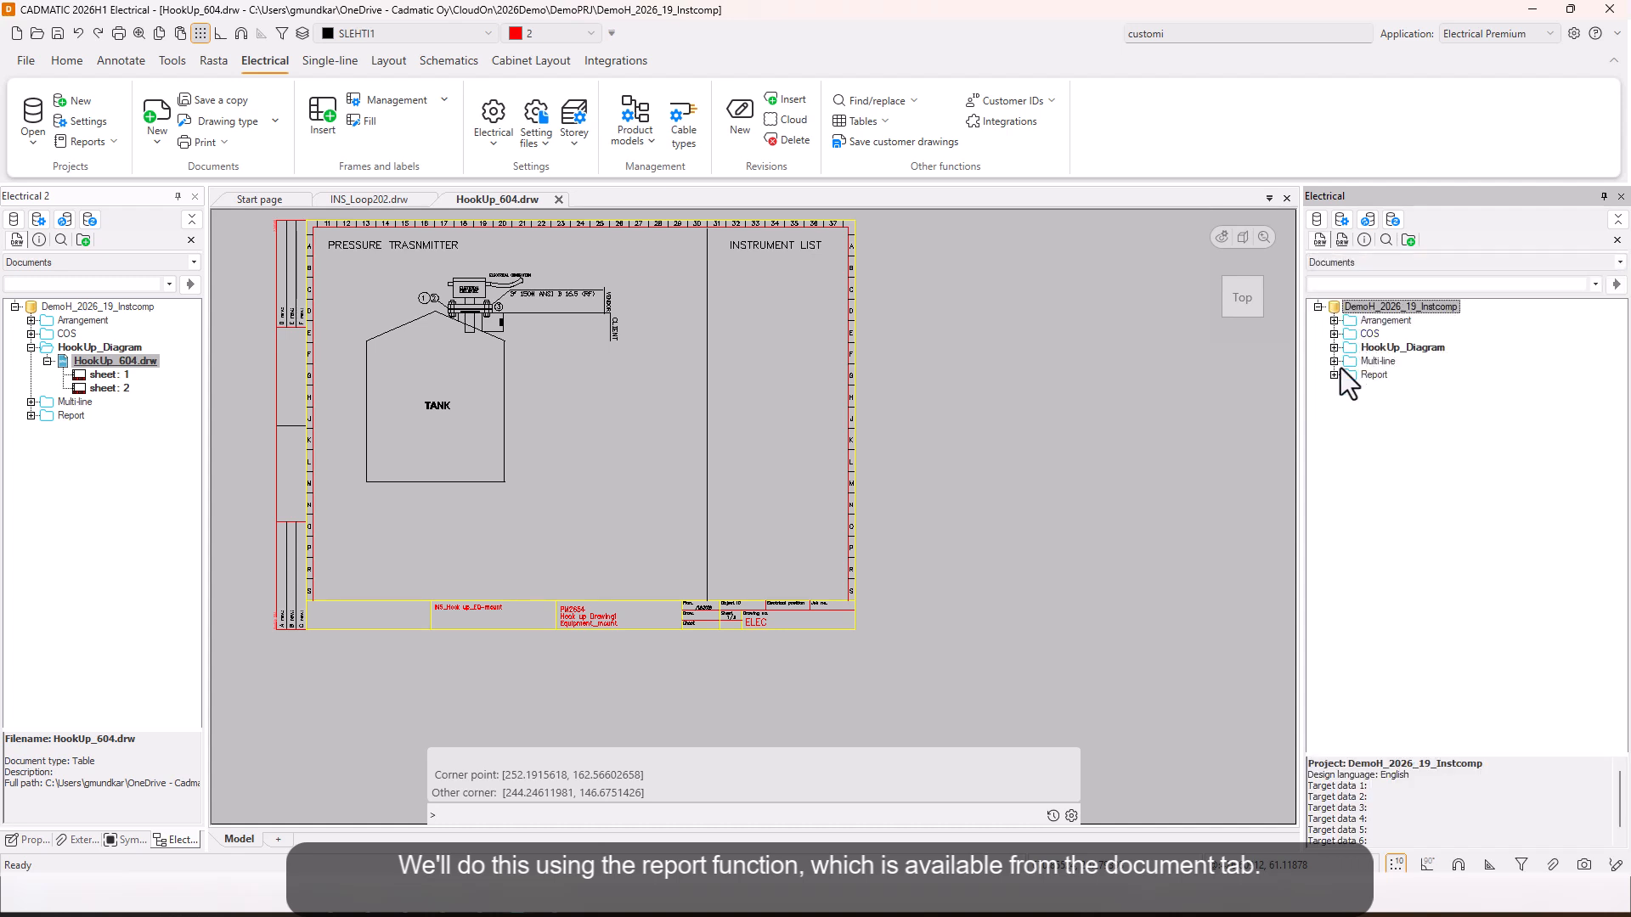
pyautogui.click(1333, 373)
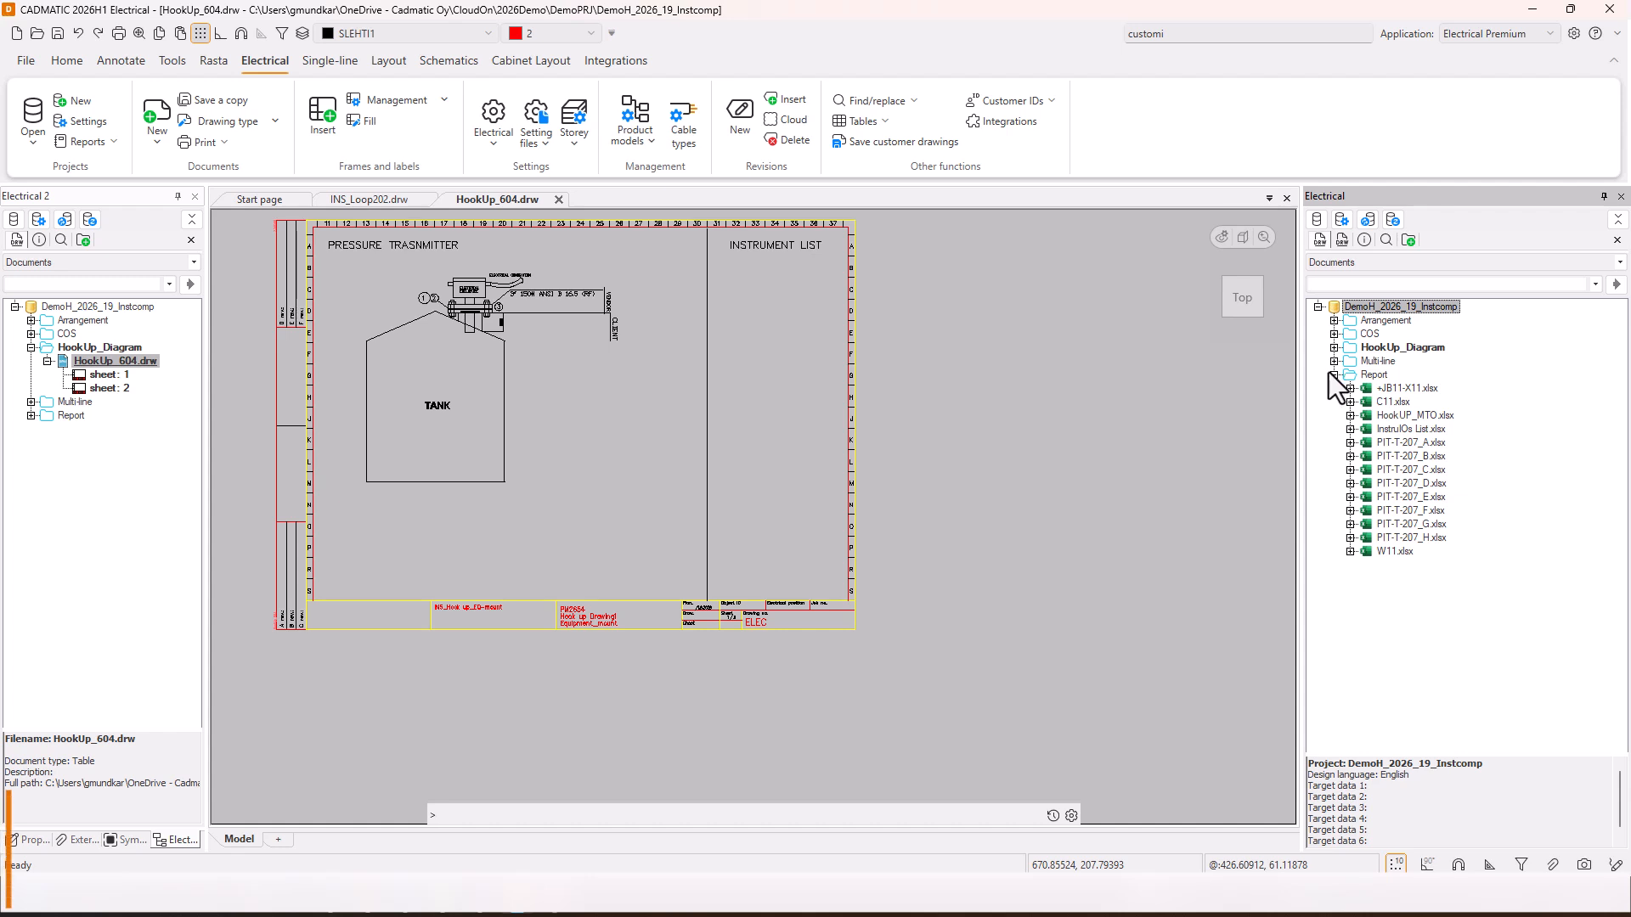
pyautogui.rightClick(1368, 374)
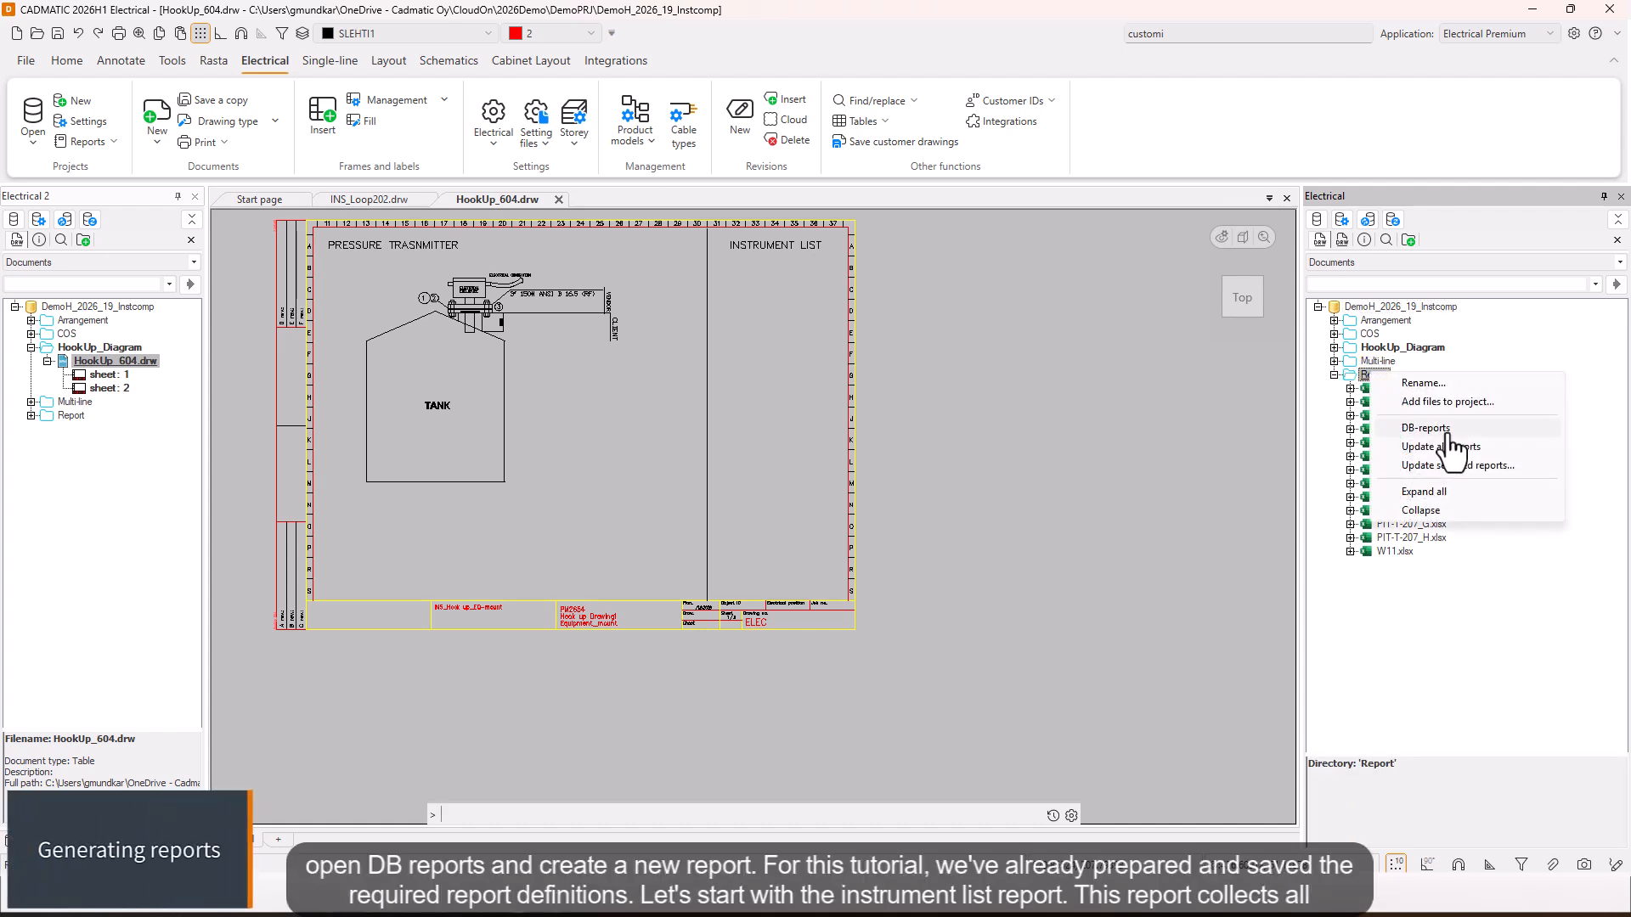
pyautogui.click(1450, 431)
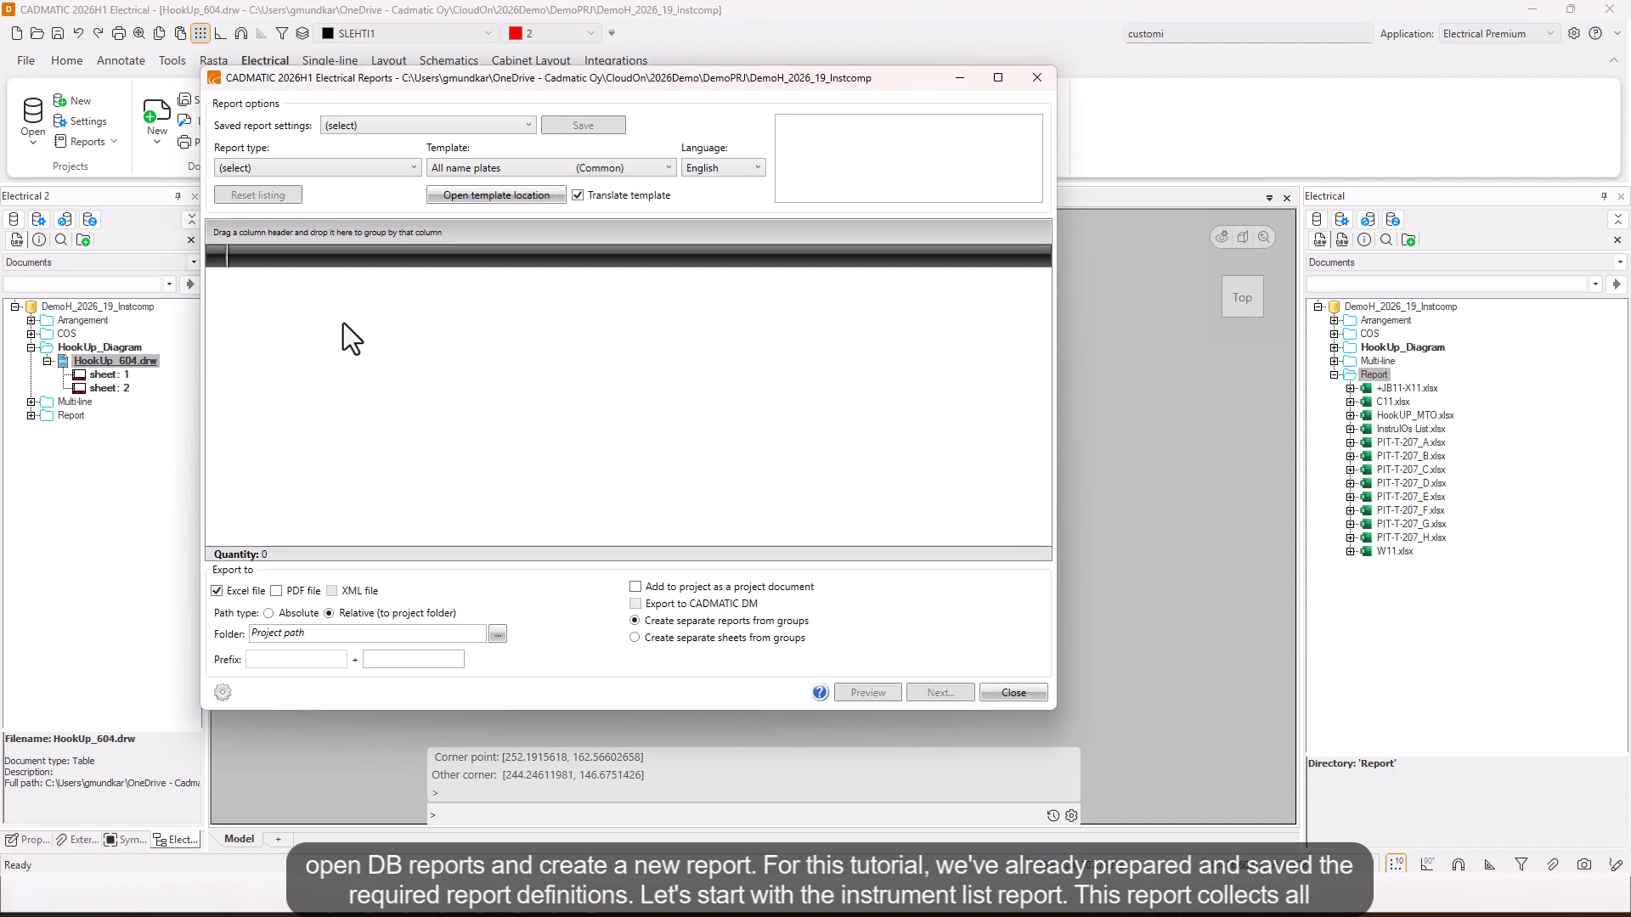
# Step: Load the saved report settings (Common) HKlistV1 and expand the IFM.PM2654 and IFM.PS317A instrument groups
pyautogui.click(437, 126)
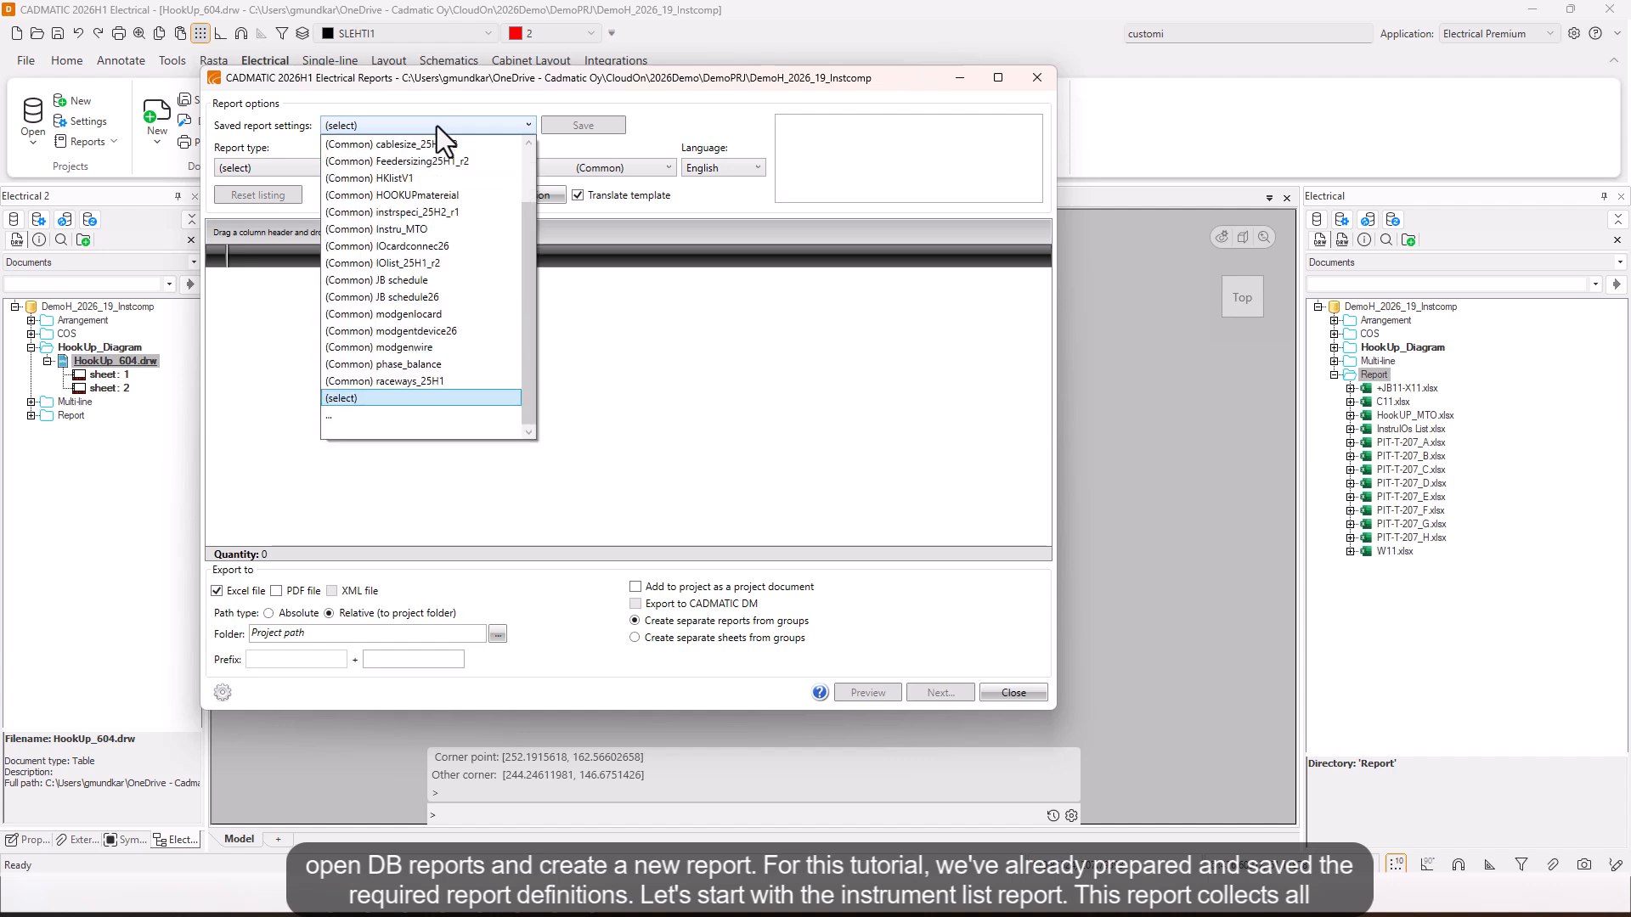
pyautogui.click(418, 183)
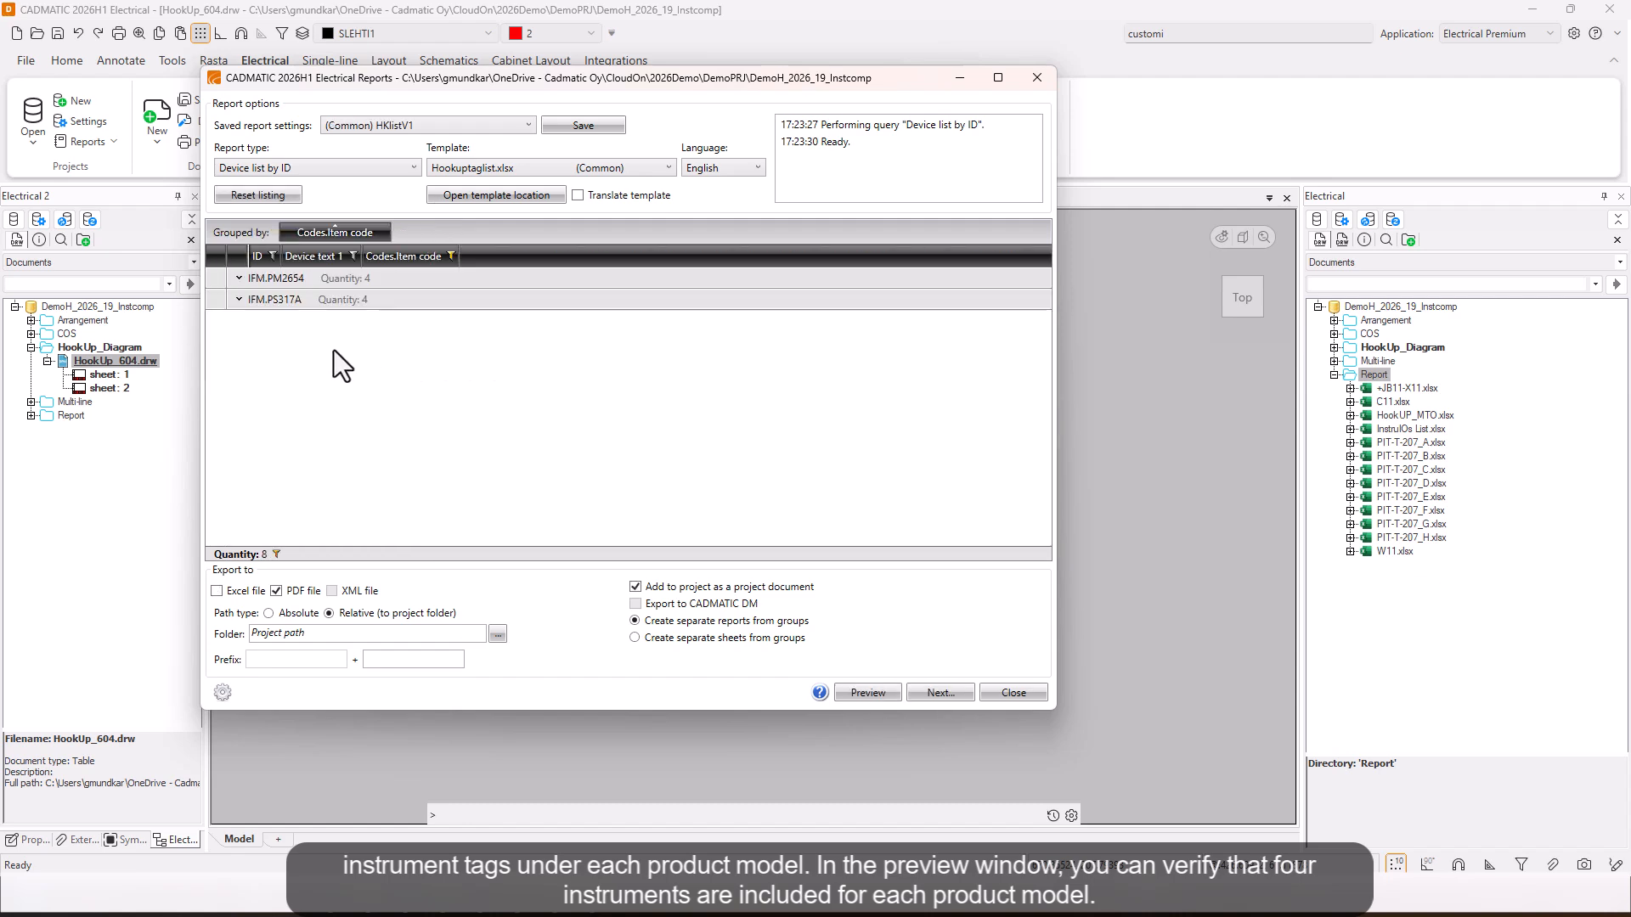
pyautogui.click(236, 278)
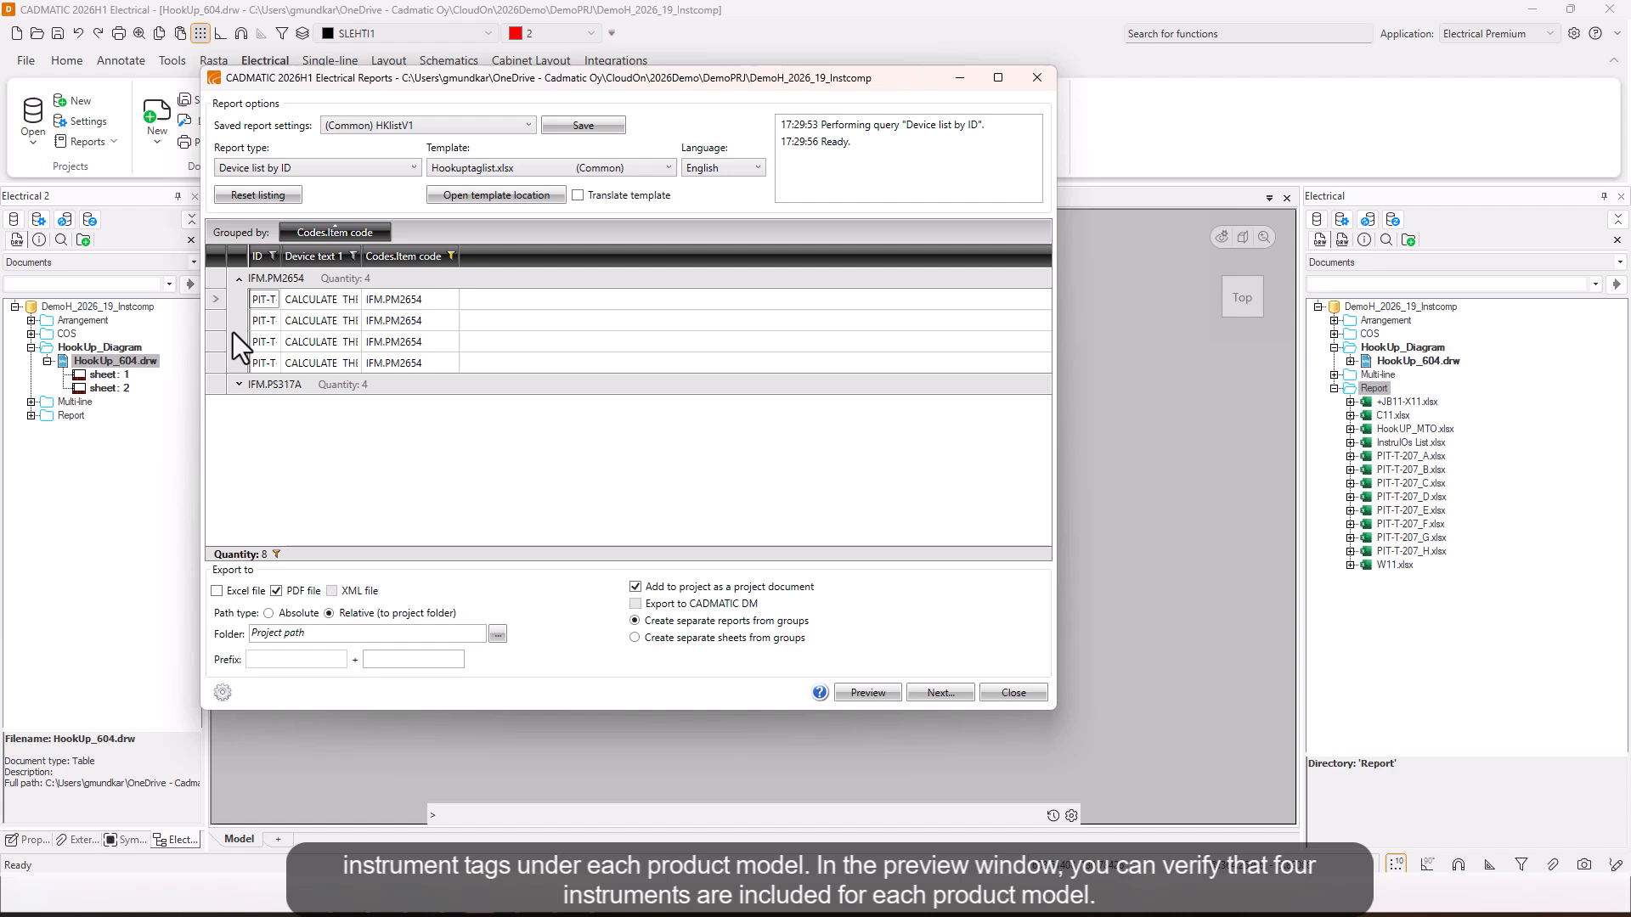
pyautogui.click(235, 384)
# Step: Proceed to creating the separate reports, set their file name prefix to HKList and widen the File column
pyautogui.click(929, 693)
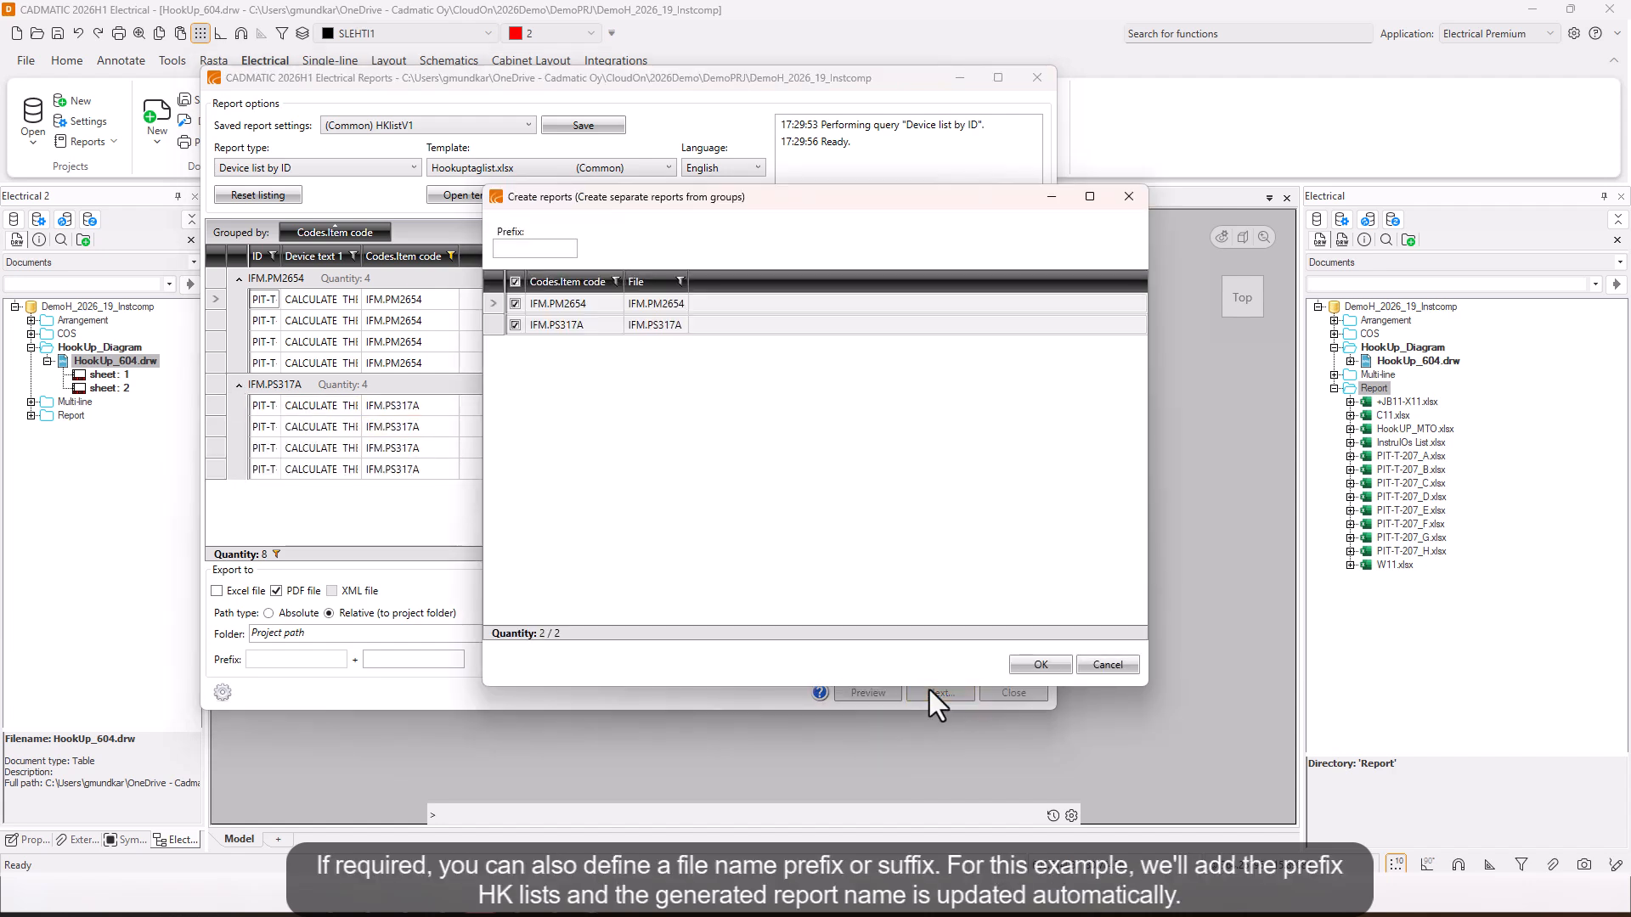
pyautogui.click(538, 250)
pyautogui.write('HK')
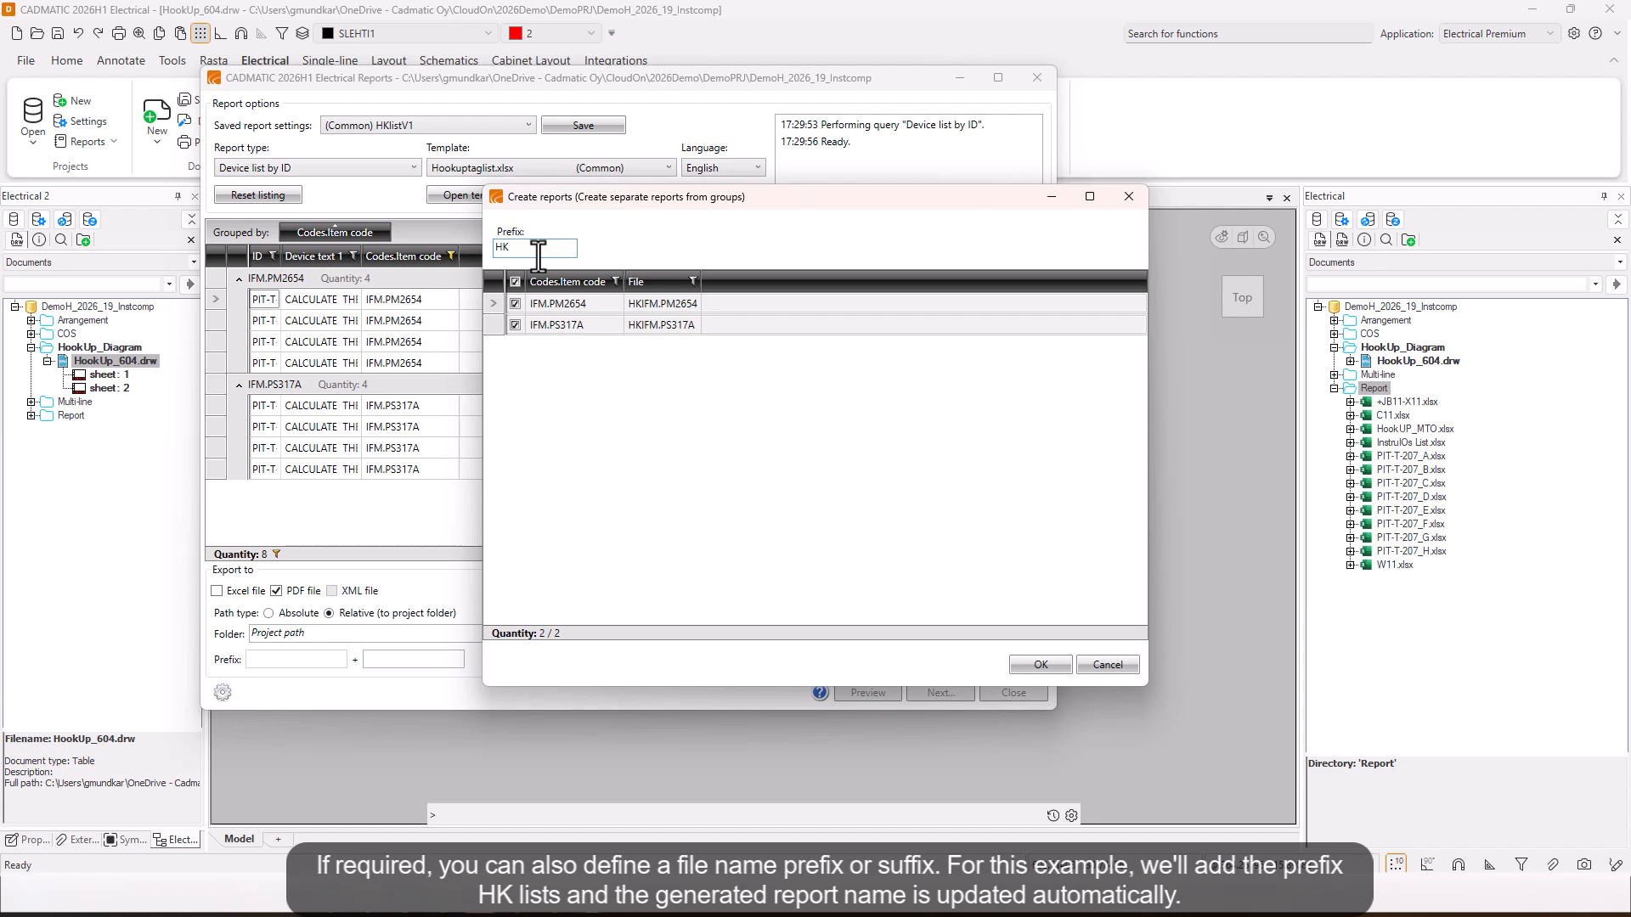
pyautogui.write('List')
pyautogui.moveTo(716, 282); pyautogui.dragTo(820, 285)
# Step: Change the item codes of the two reports to IFM.PM2654_EQ and IFM.PS317A_Line
pyautogui.click(611, 307)
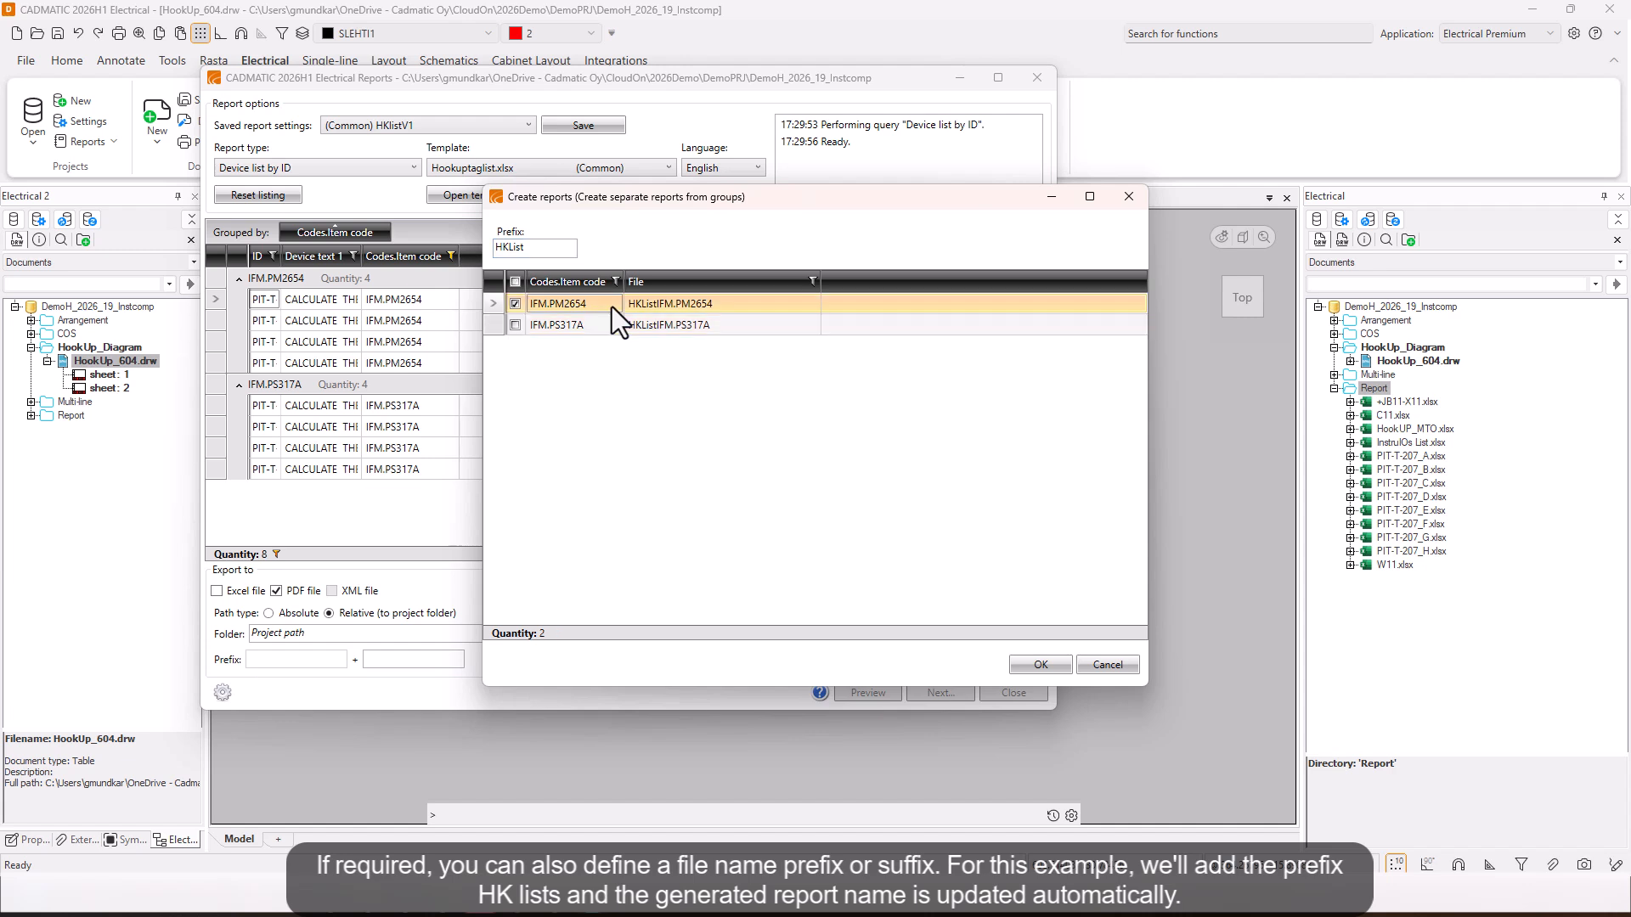
pyautogui.click(612, 307)
pyautogui.click(594, 307)
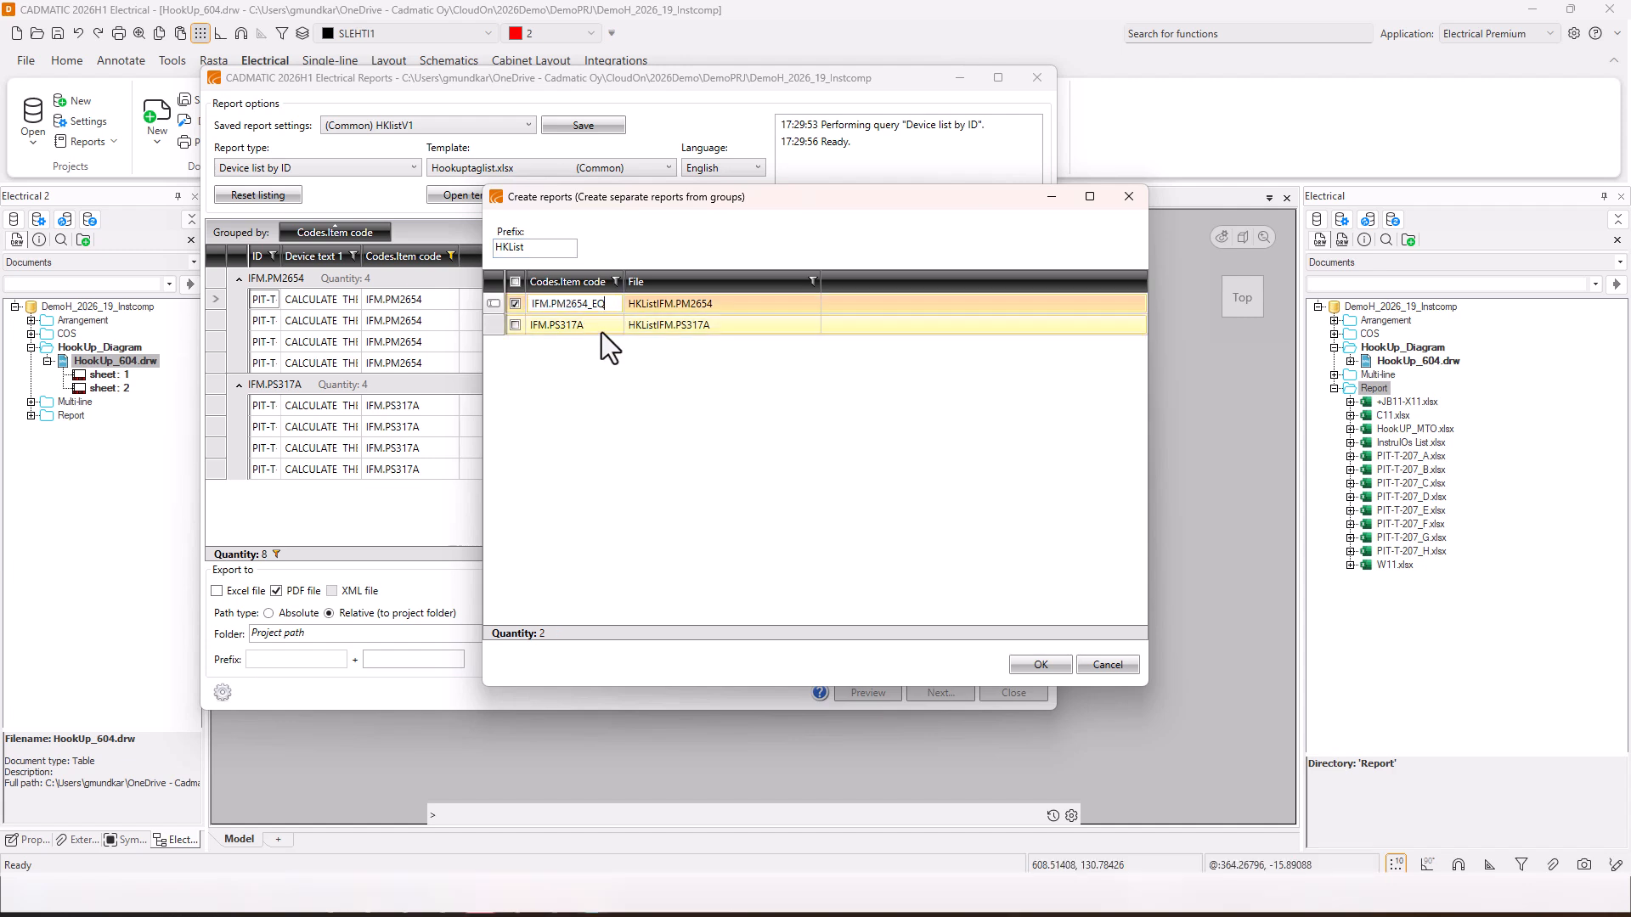
pyautogui.click(601, 333)
pyautogui.click(601, 333)
pyautogui.click(600, 333)
pyautogui.write('_L')
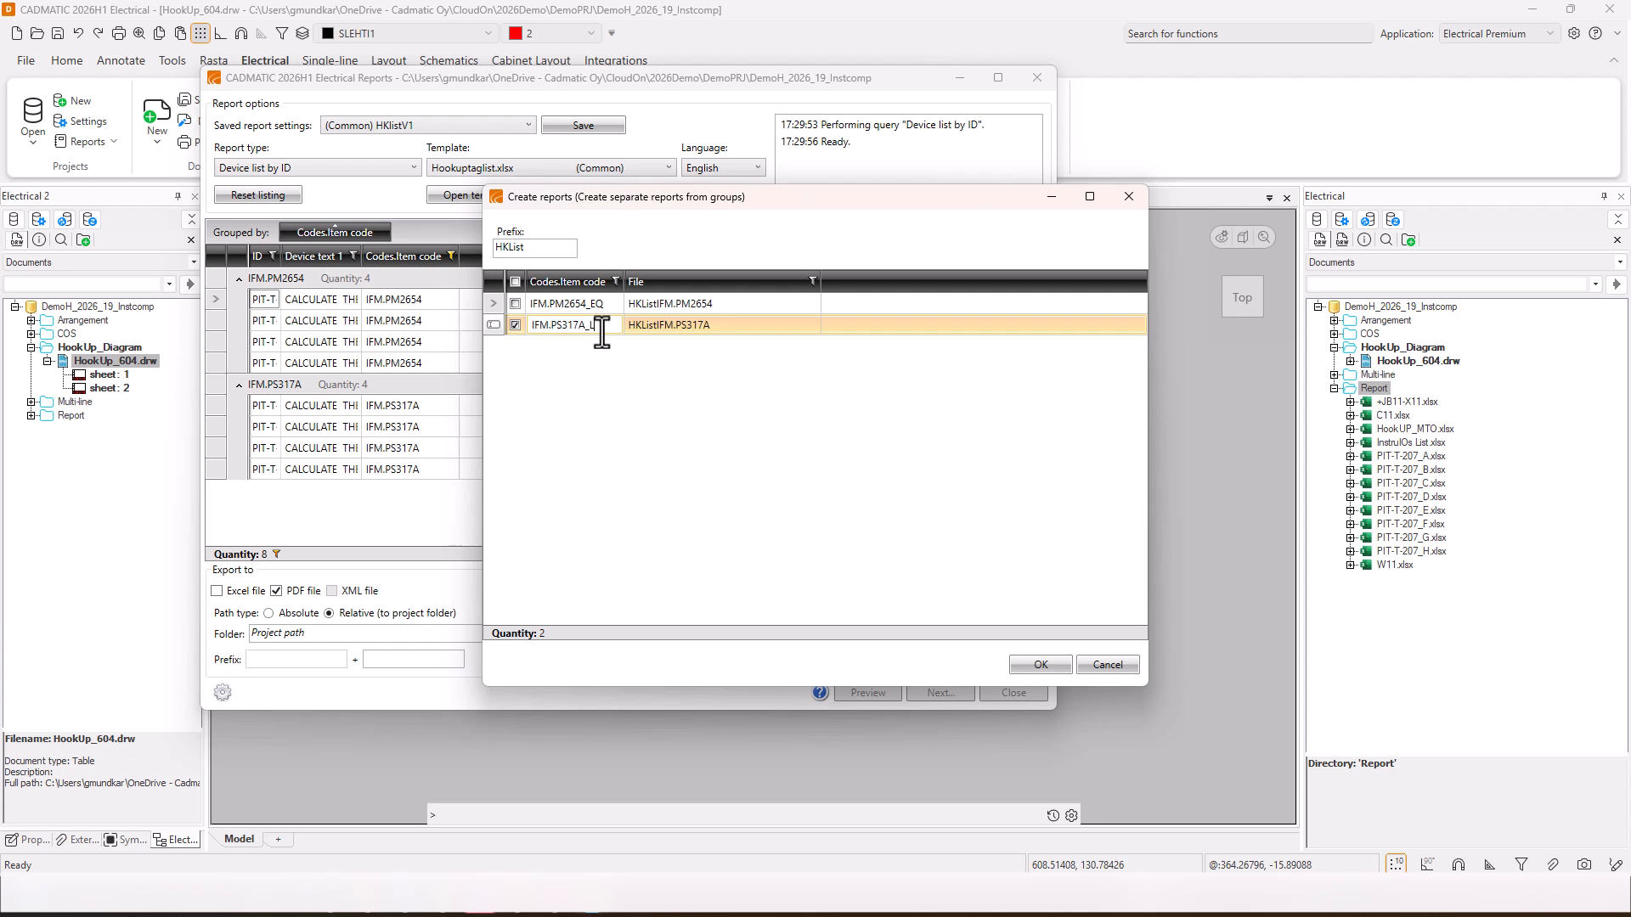
pyautogui.write('ine')
# Step: Generate both HKList reports as project documents and sync the changes from the database to the drawing
pyautogui.click(514, 281)
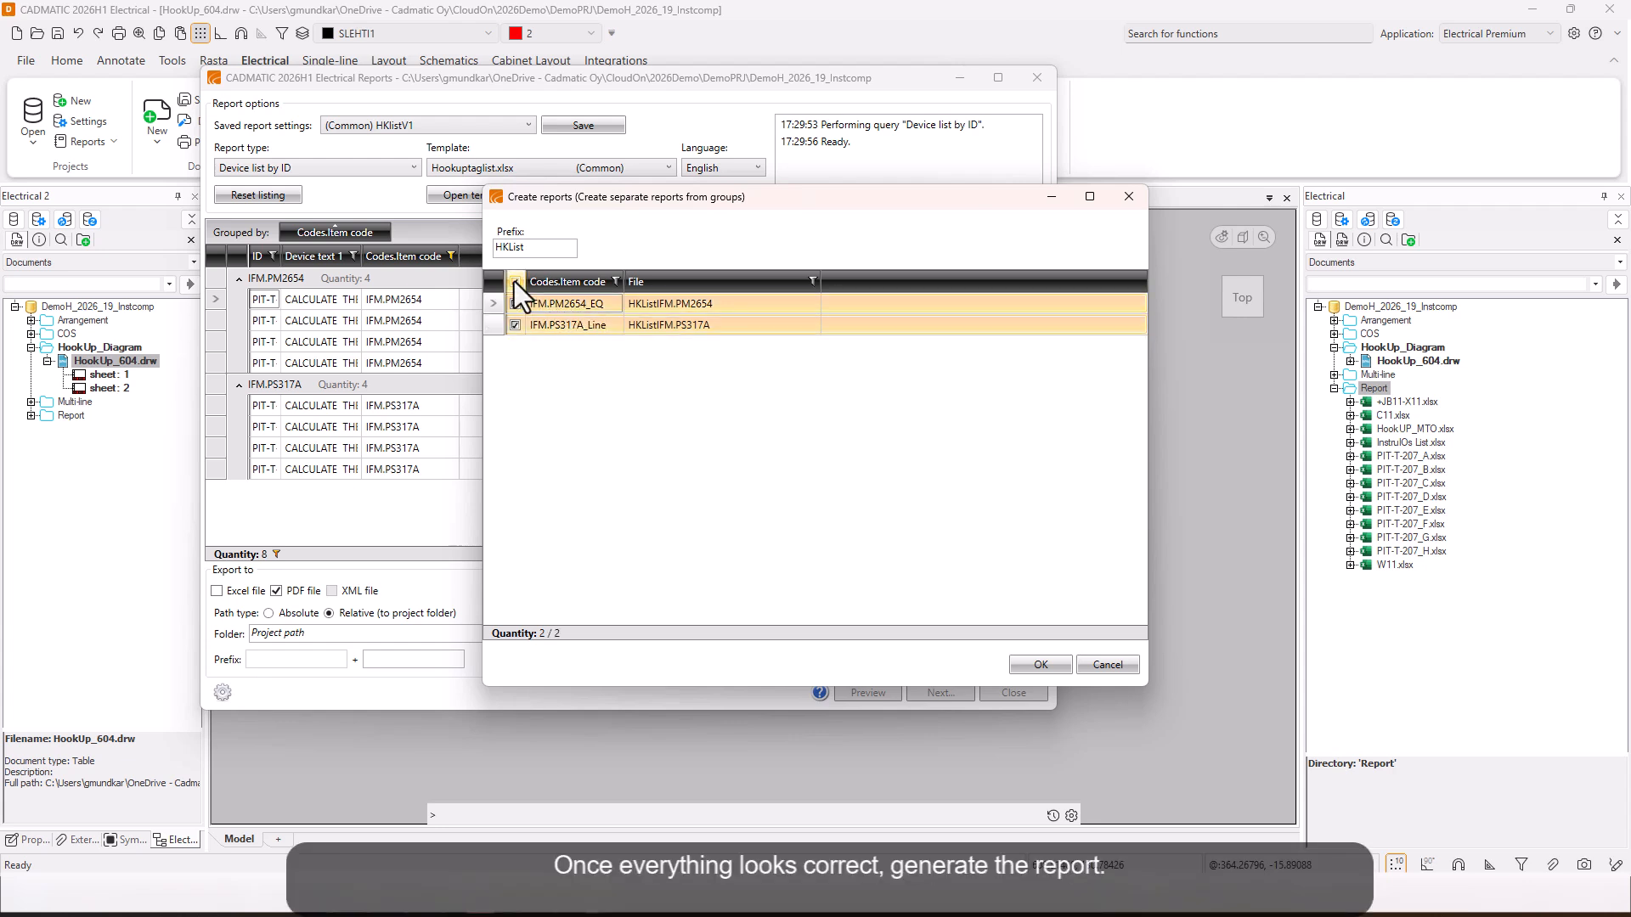
pyautogui.click(1038, 663)
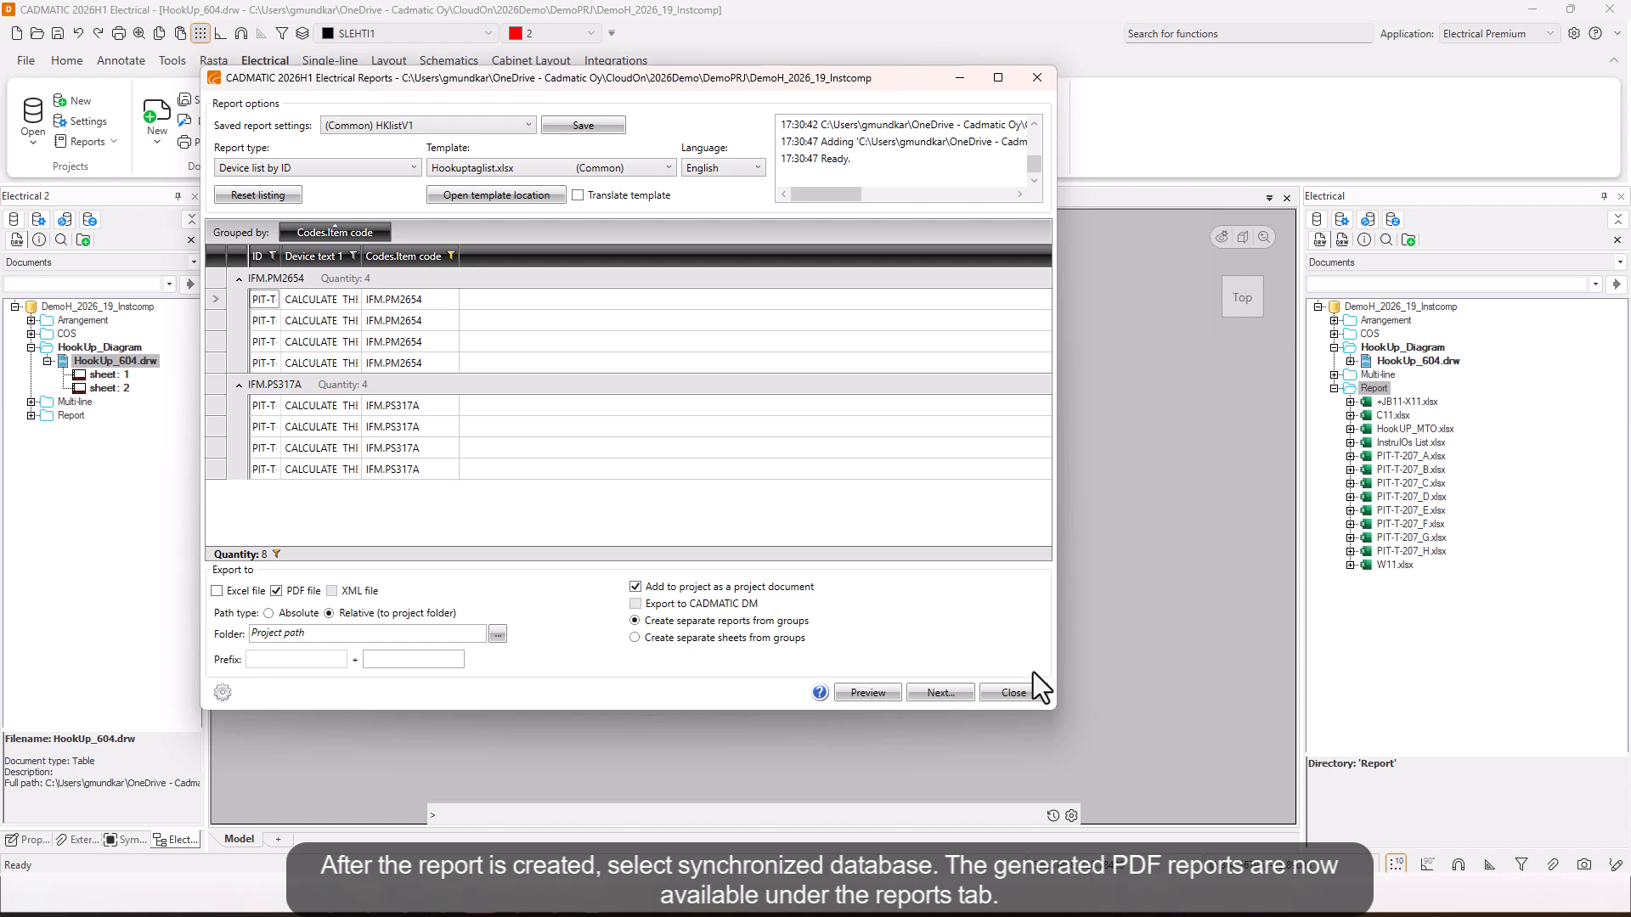
pyautogui.click(1012, 690)
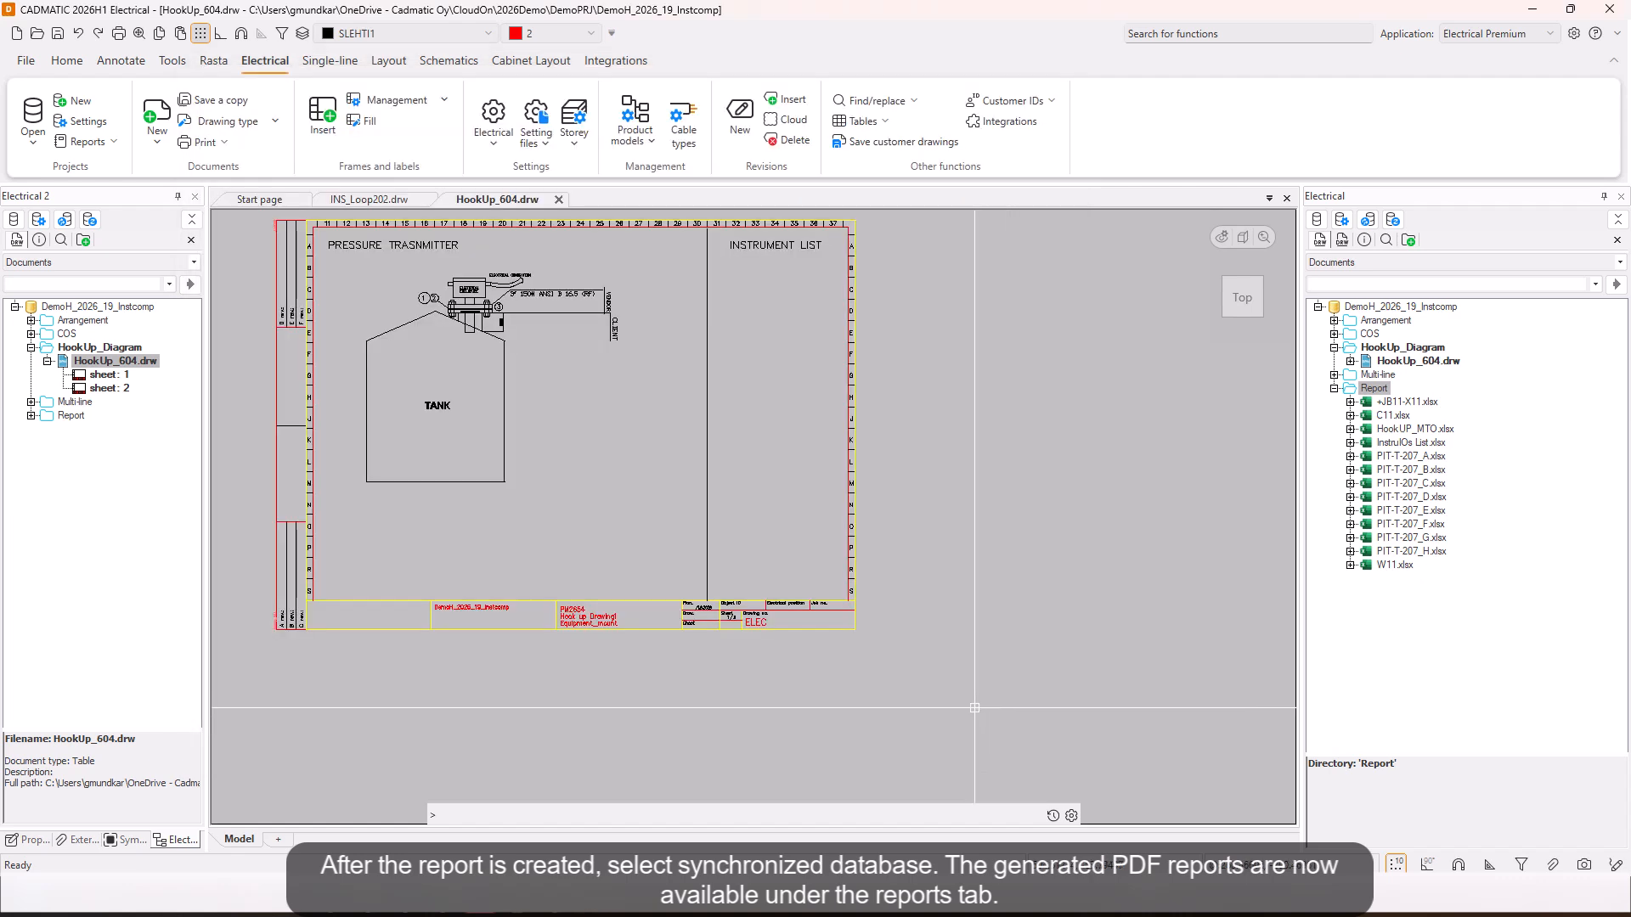
pyautogui.click(1393, 220)
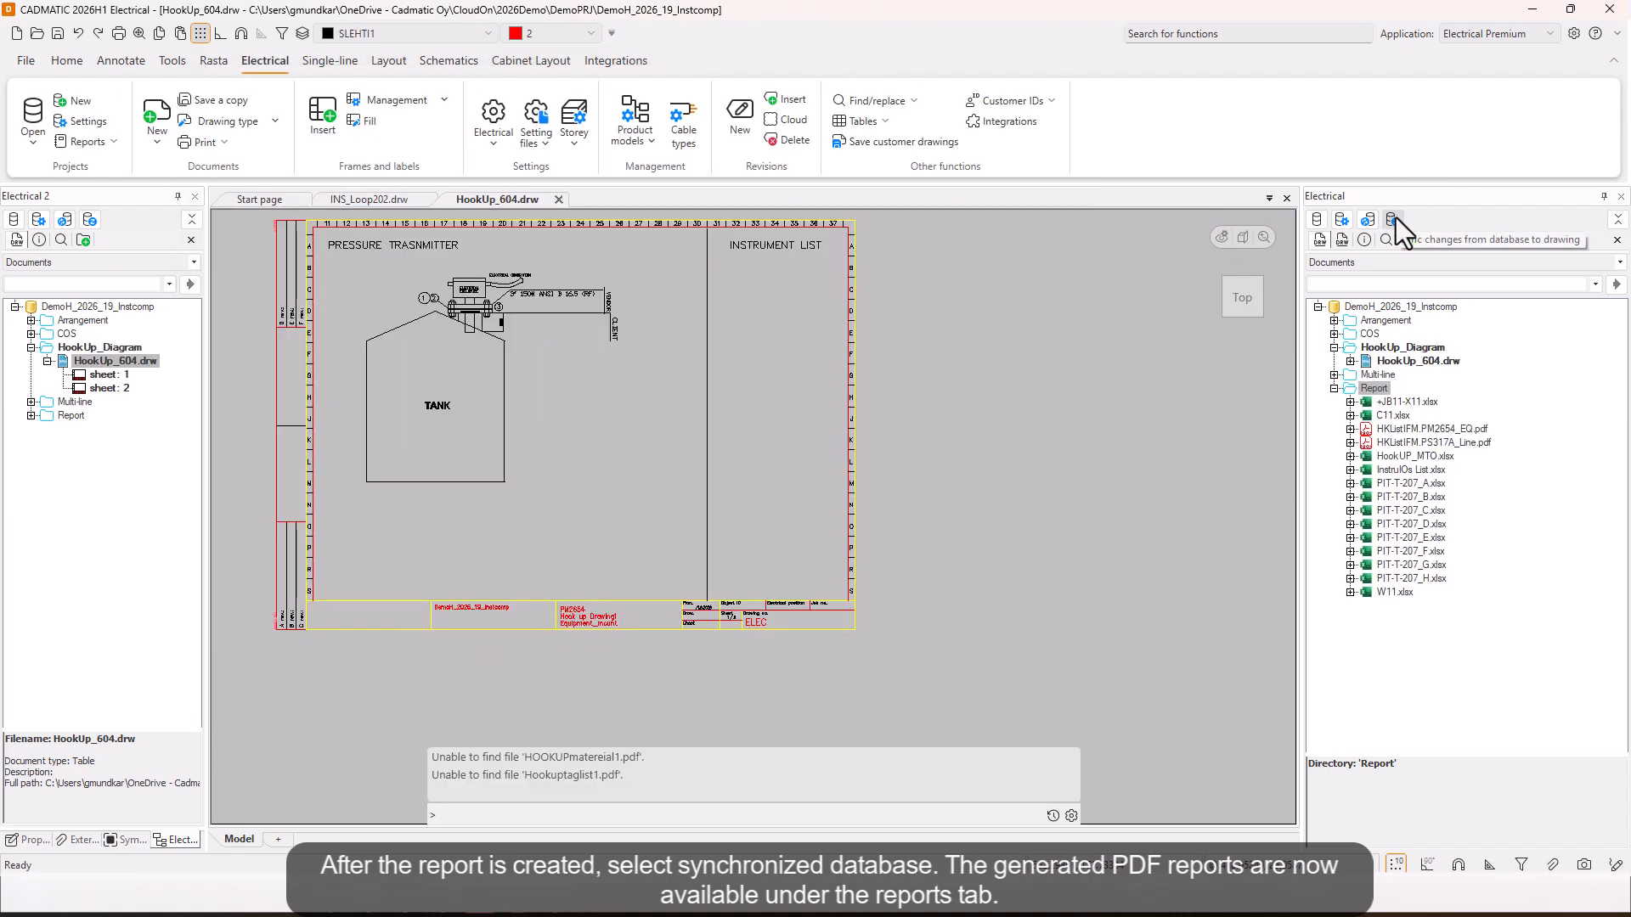
pyautogui.click(1430, 441)
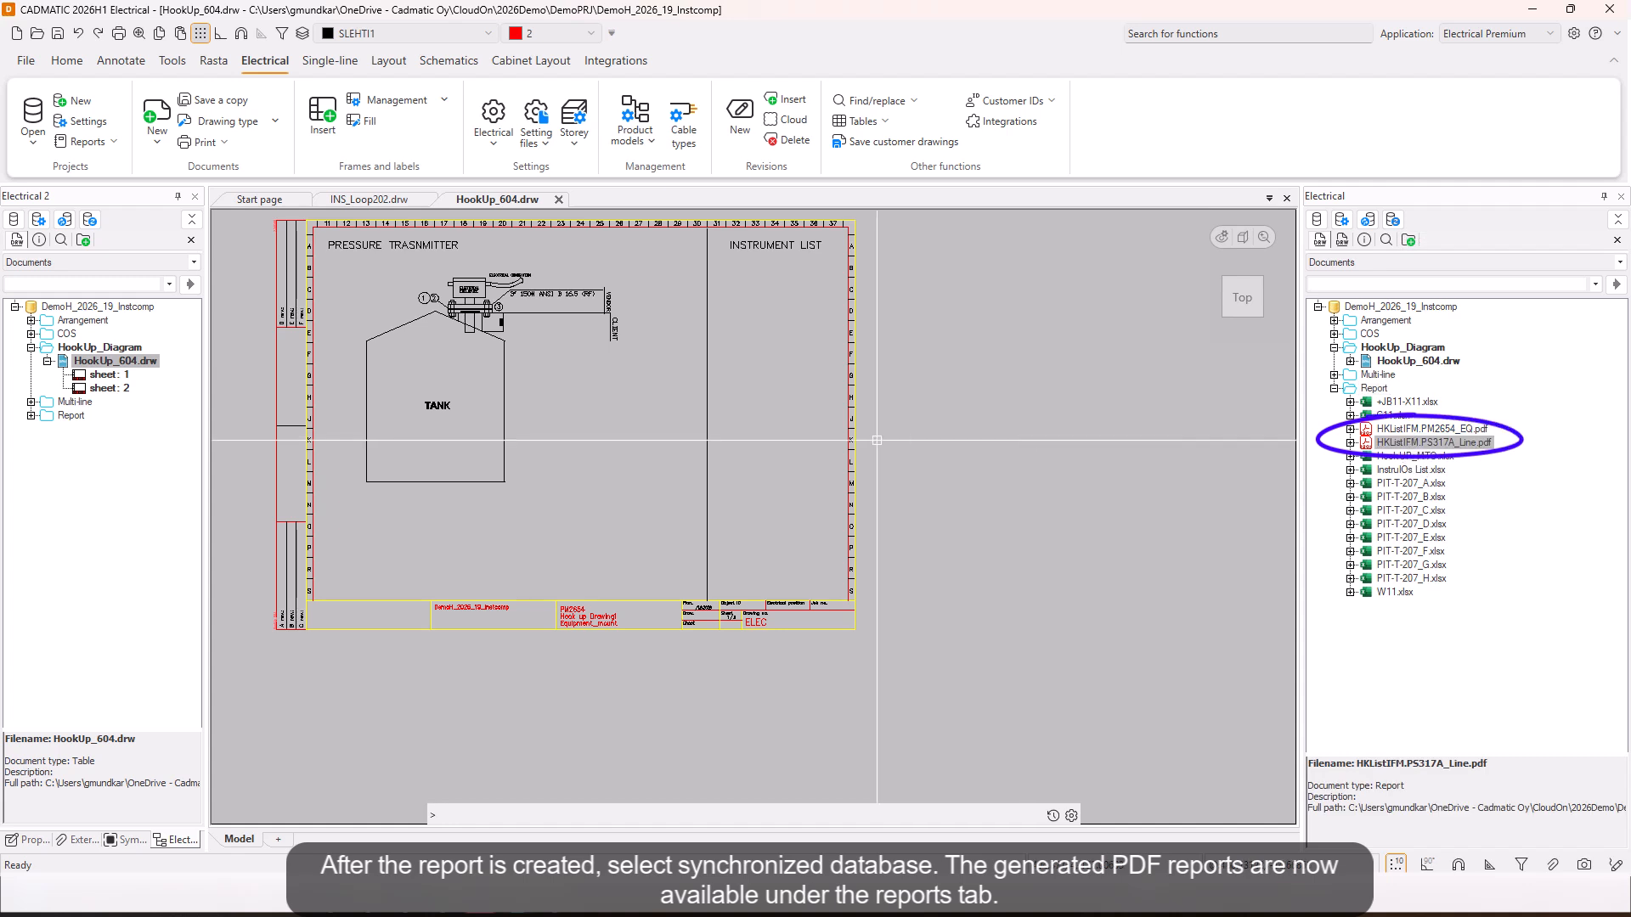
# Step: Display the external references of HookUp_604.drw with its predefined reference drawings
pyautogui.moveTo(662, 480); pyautogui.dragTo(675, 515, button='middle')
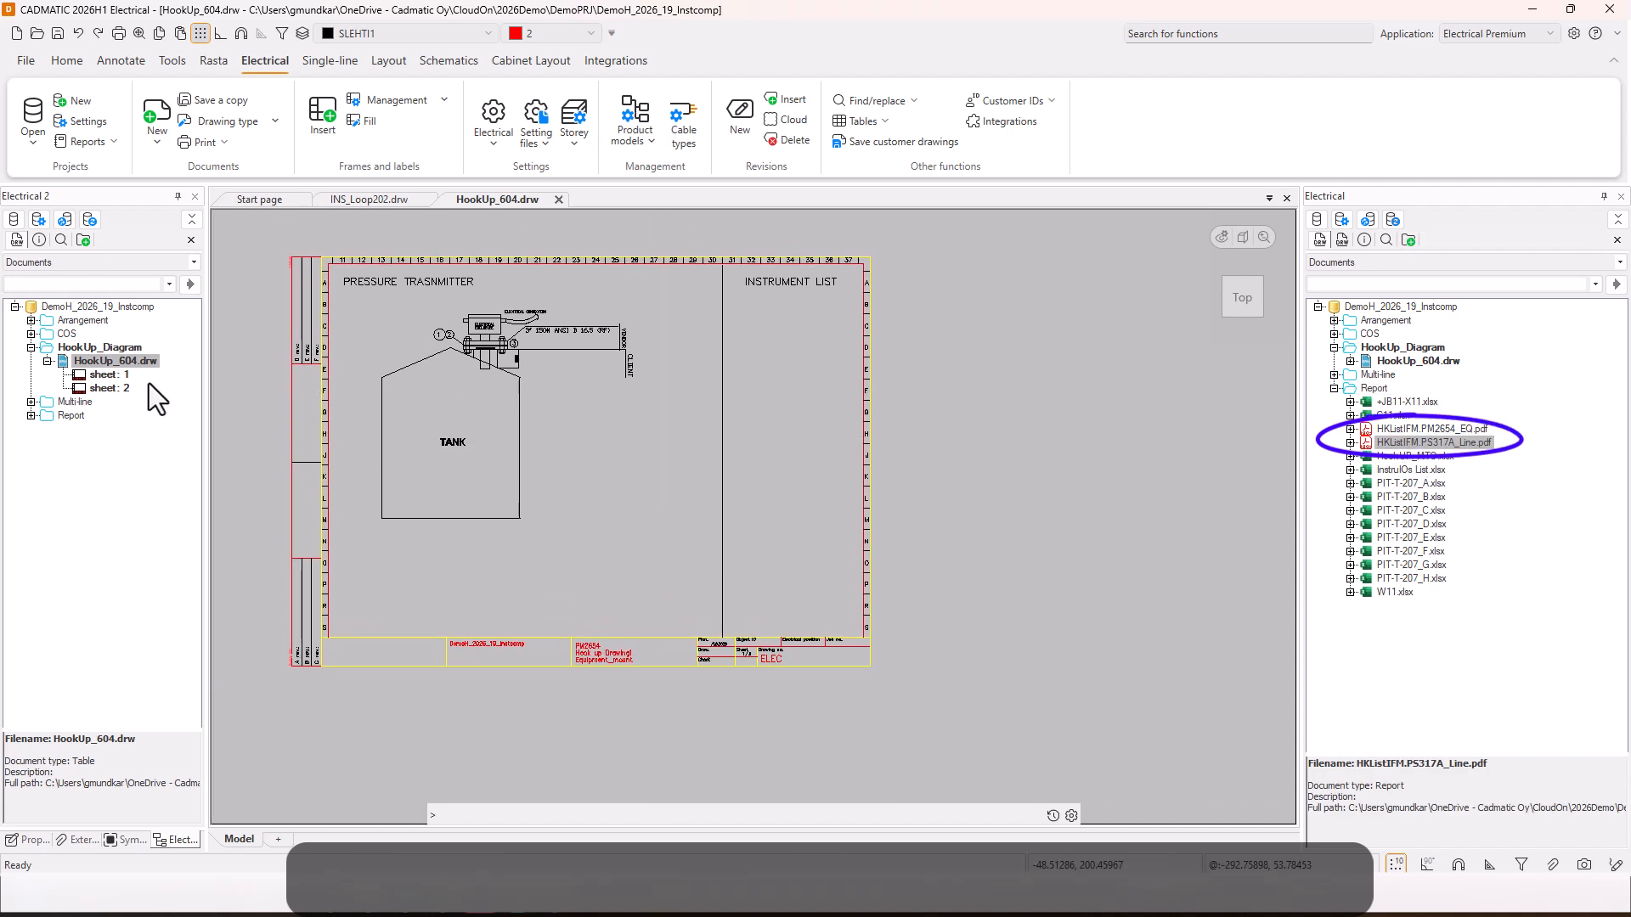
pyautogui.scroll(2, 730, 436)
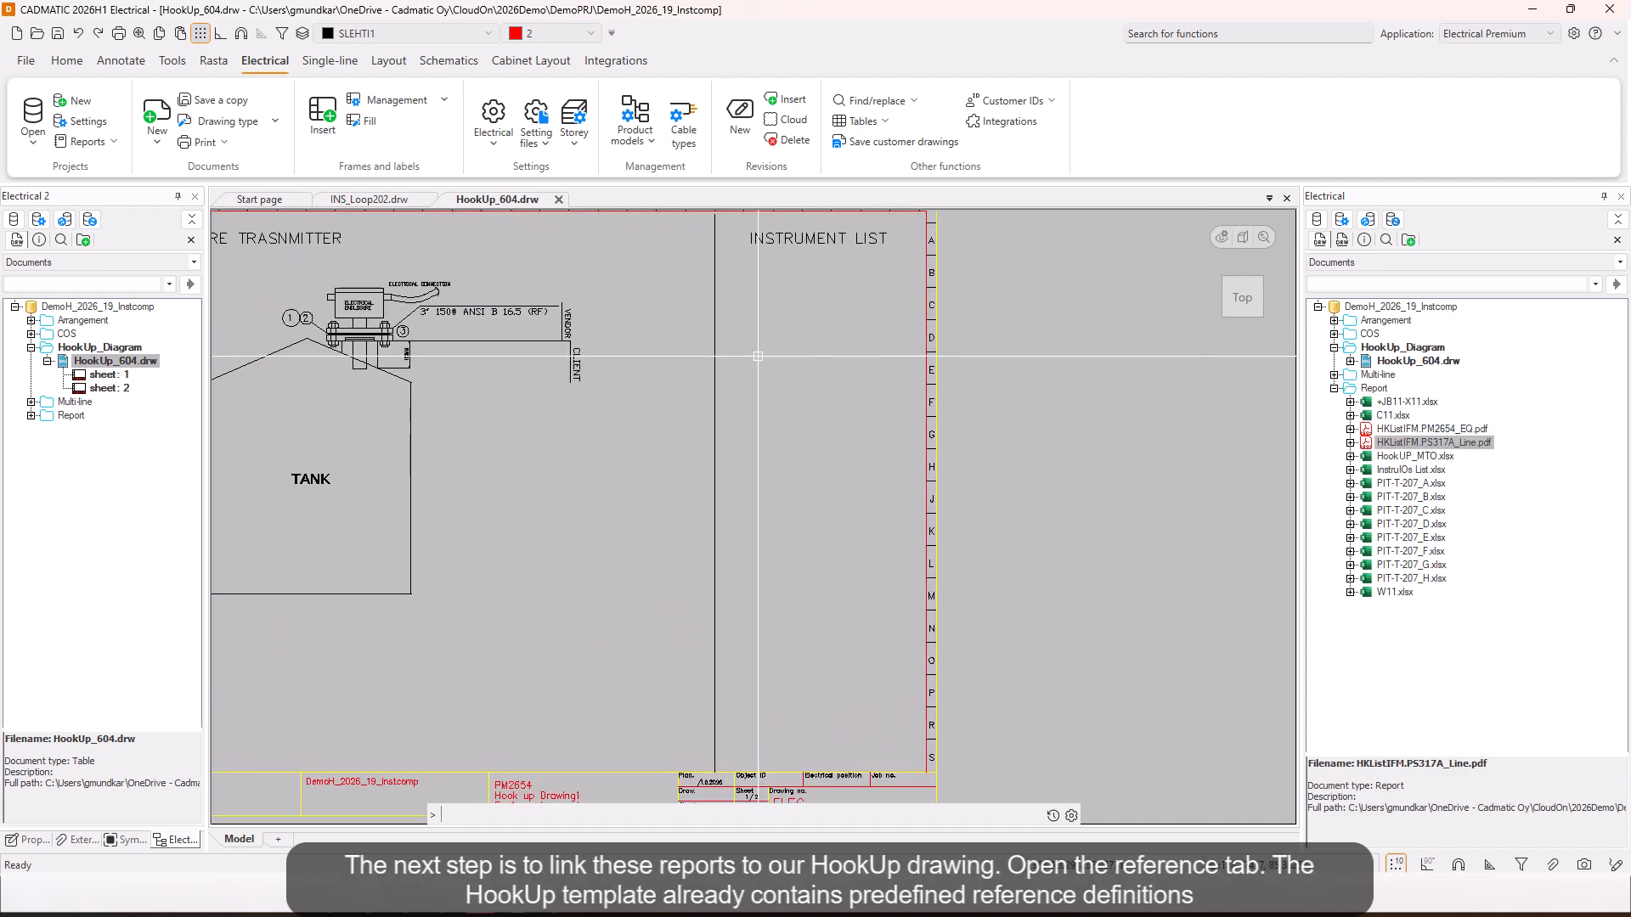
pyautogui.click(85, 839)
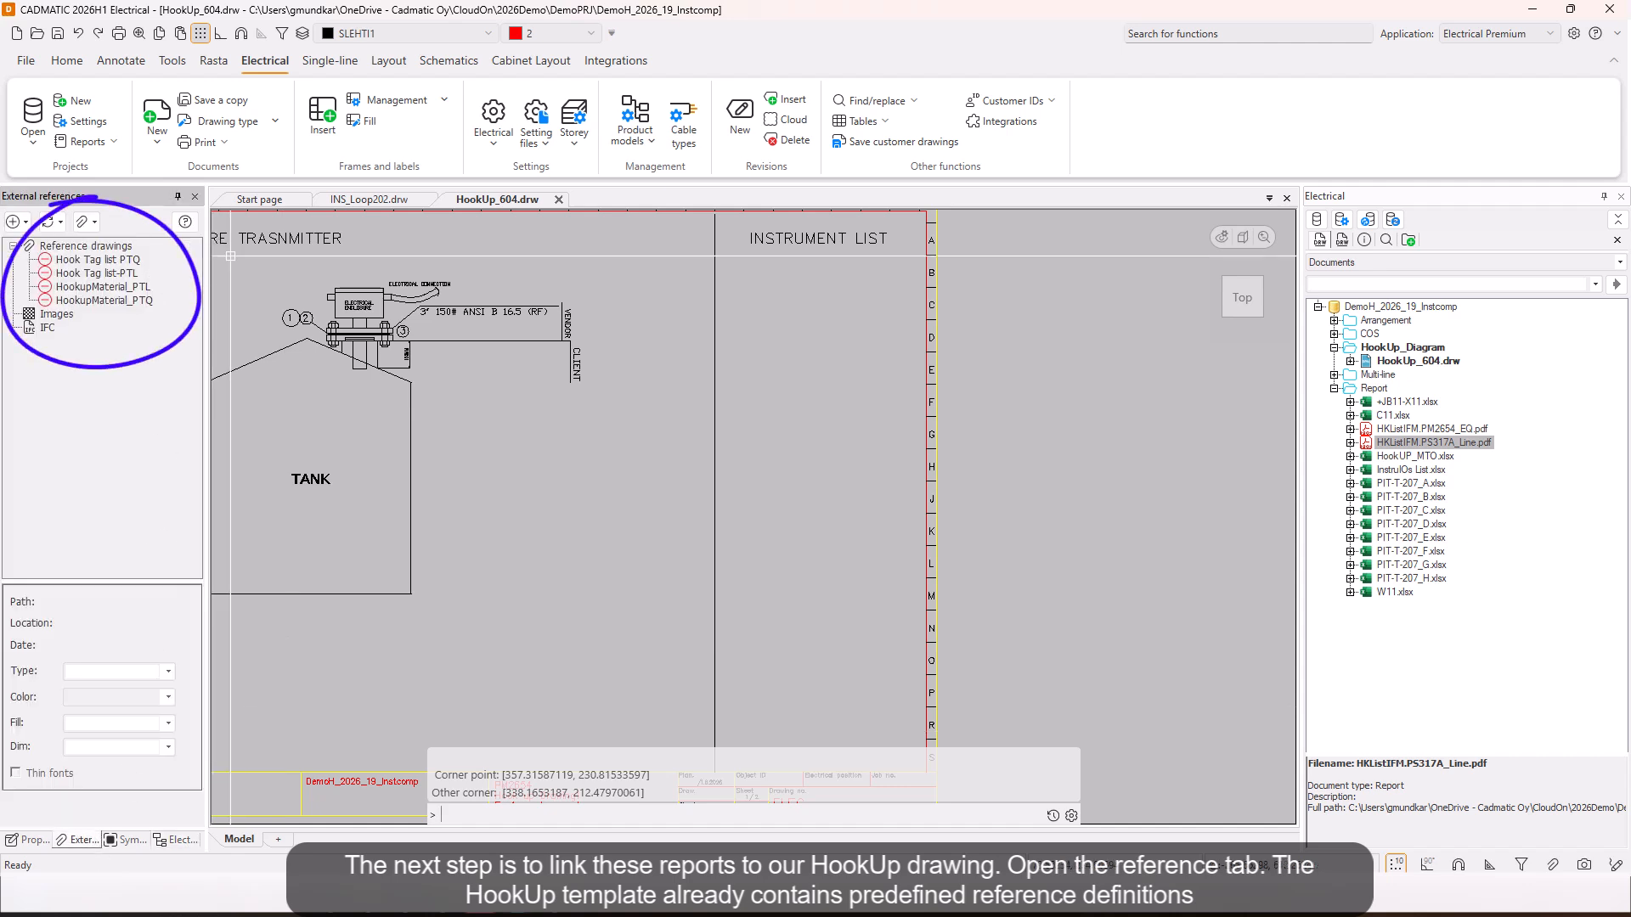
pyautogui.scroll(-3, 510, 477)
pyautogui.moveTo(510, 477); pyautogui.dragTo(515, 467, button='middle')
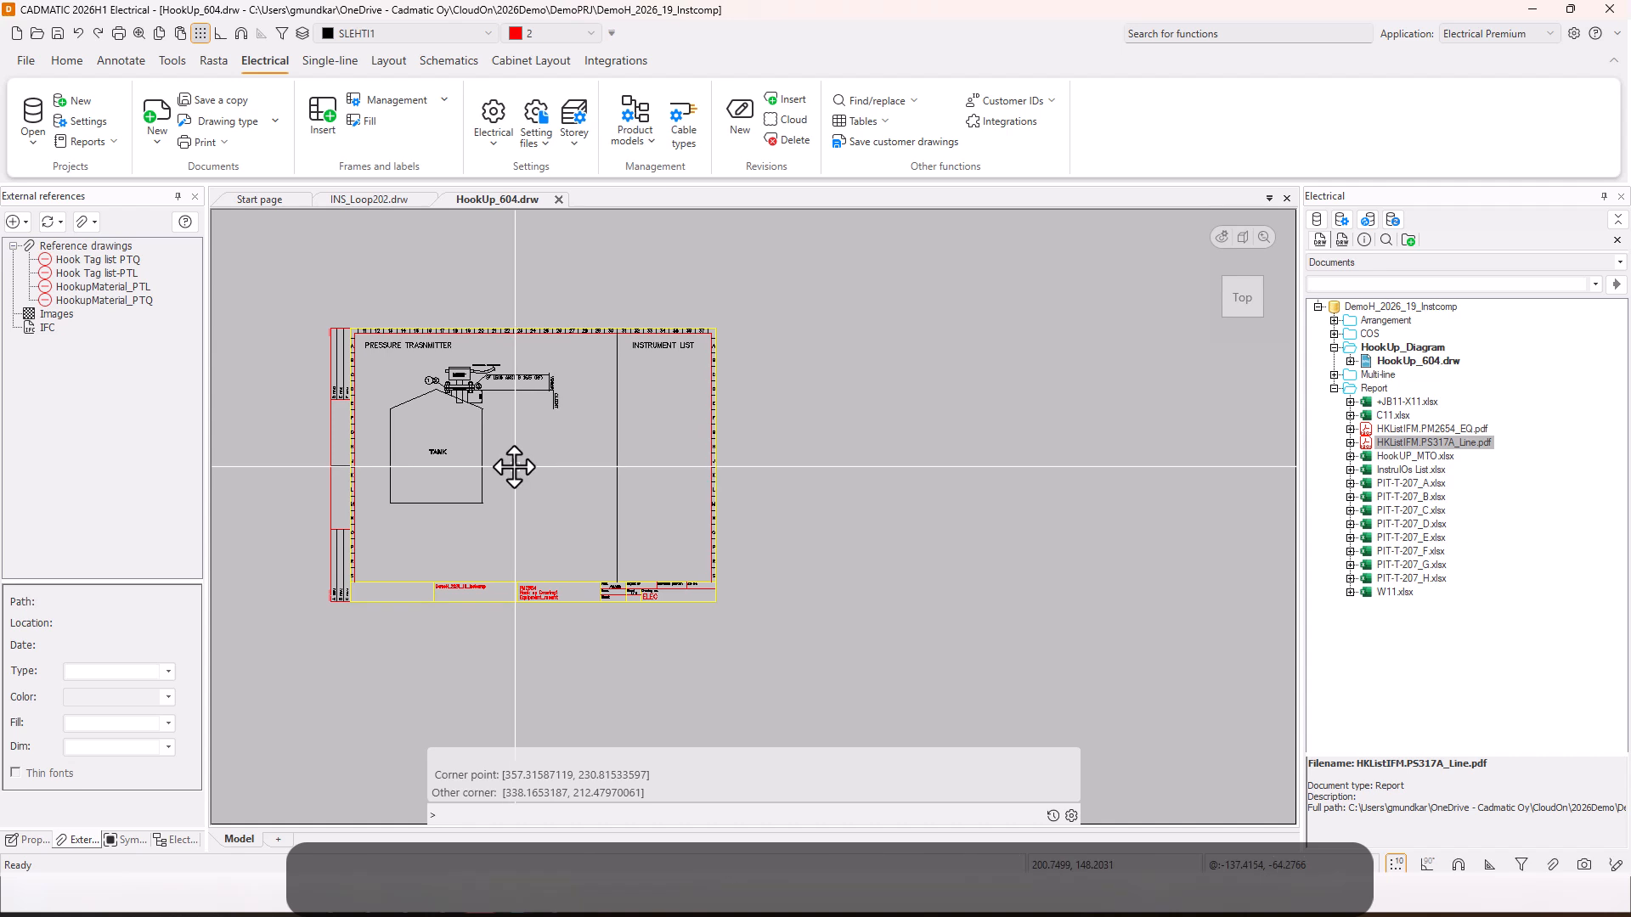
pyautogui.click(534, 458)
pyautogui.click(513, 474)
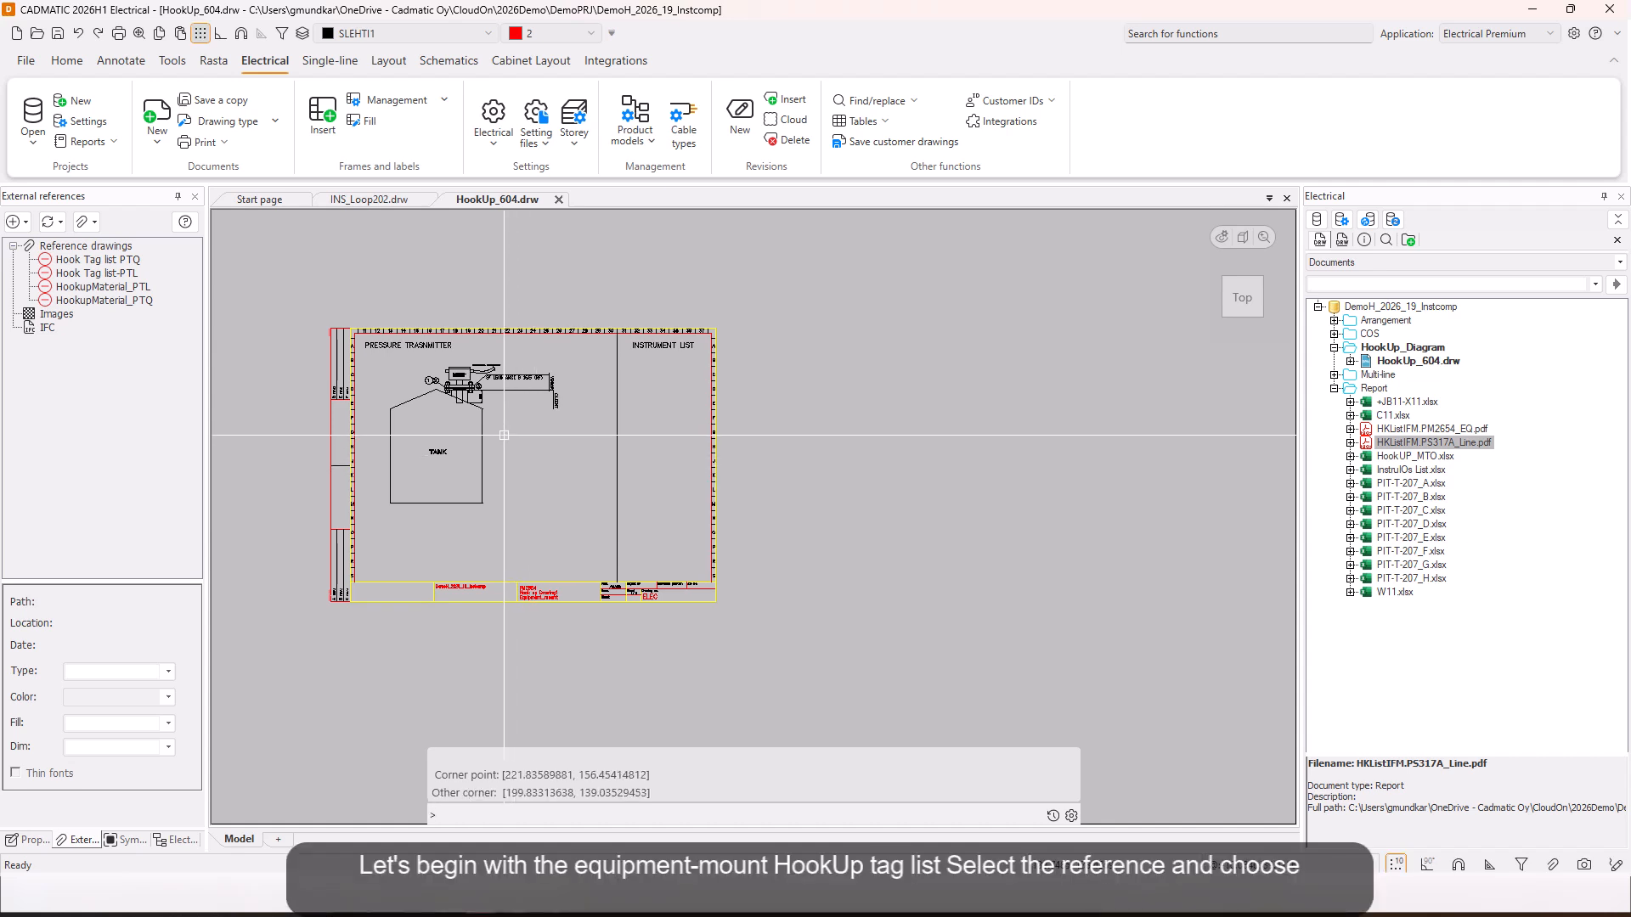
# Step: Assign the generated equipment-mount report HKListIFM.PM2654_EQ.pdf from the DemoH_2026_19_Instcomp folder to the Hook Tag list PTQ reference
pyautogui.scroll(1, 505, 436)
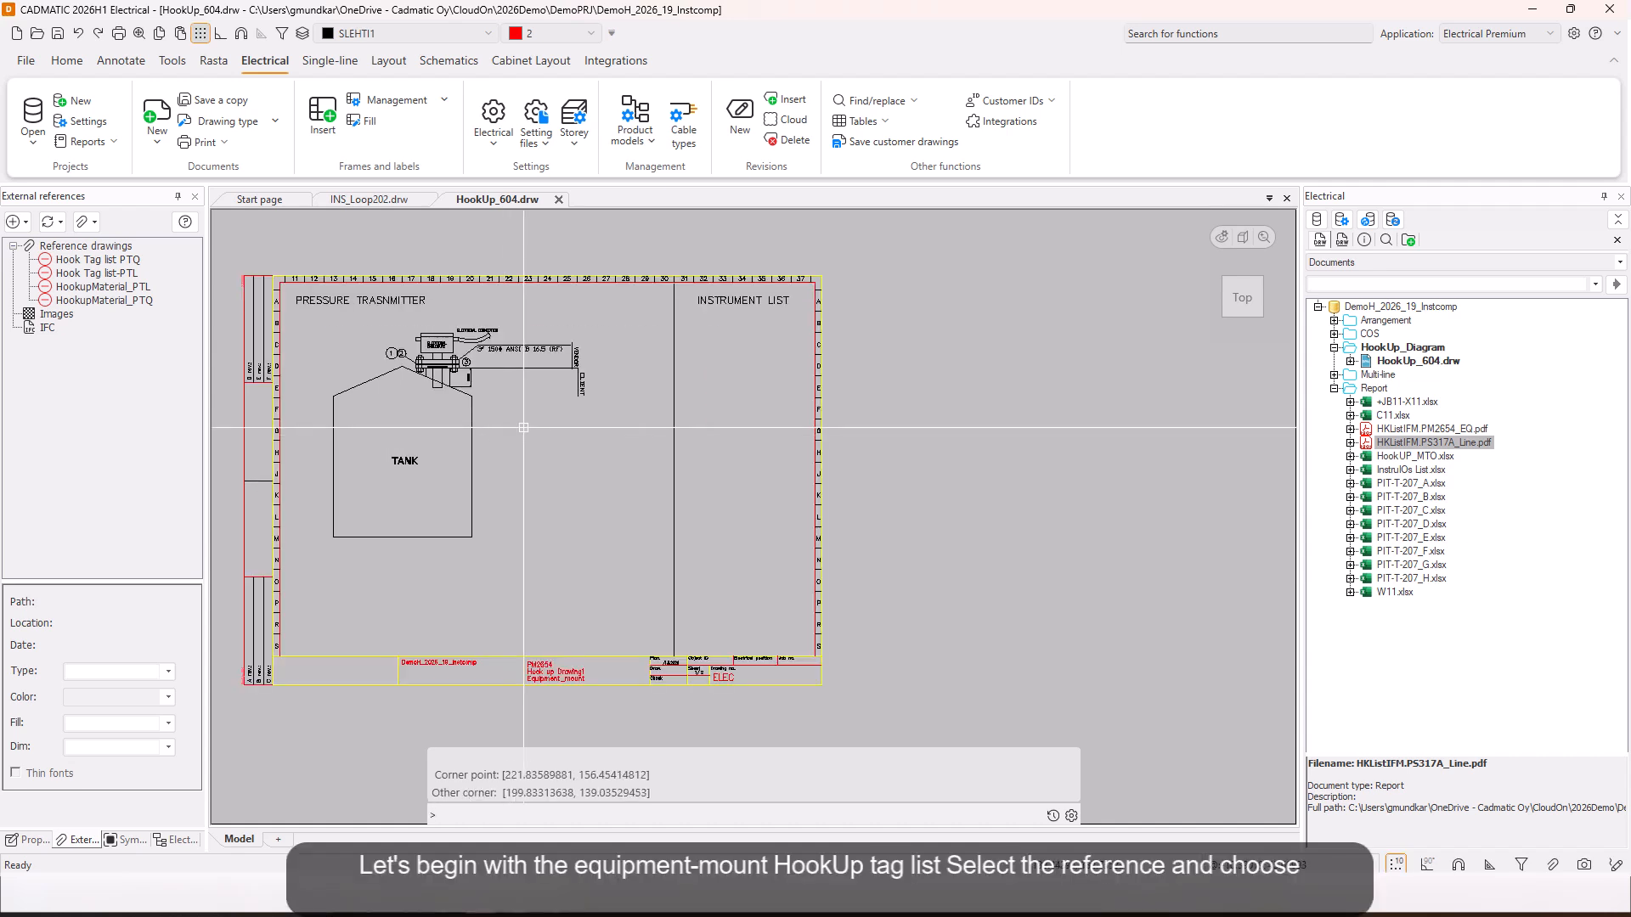
pyautogui.click(129, 262)
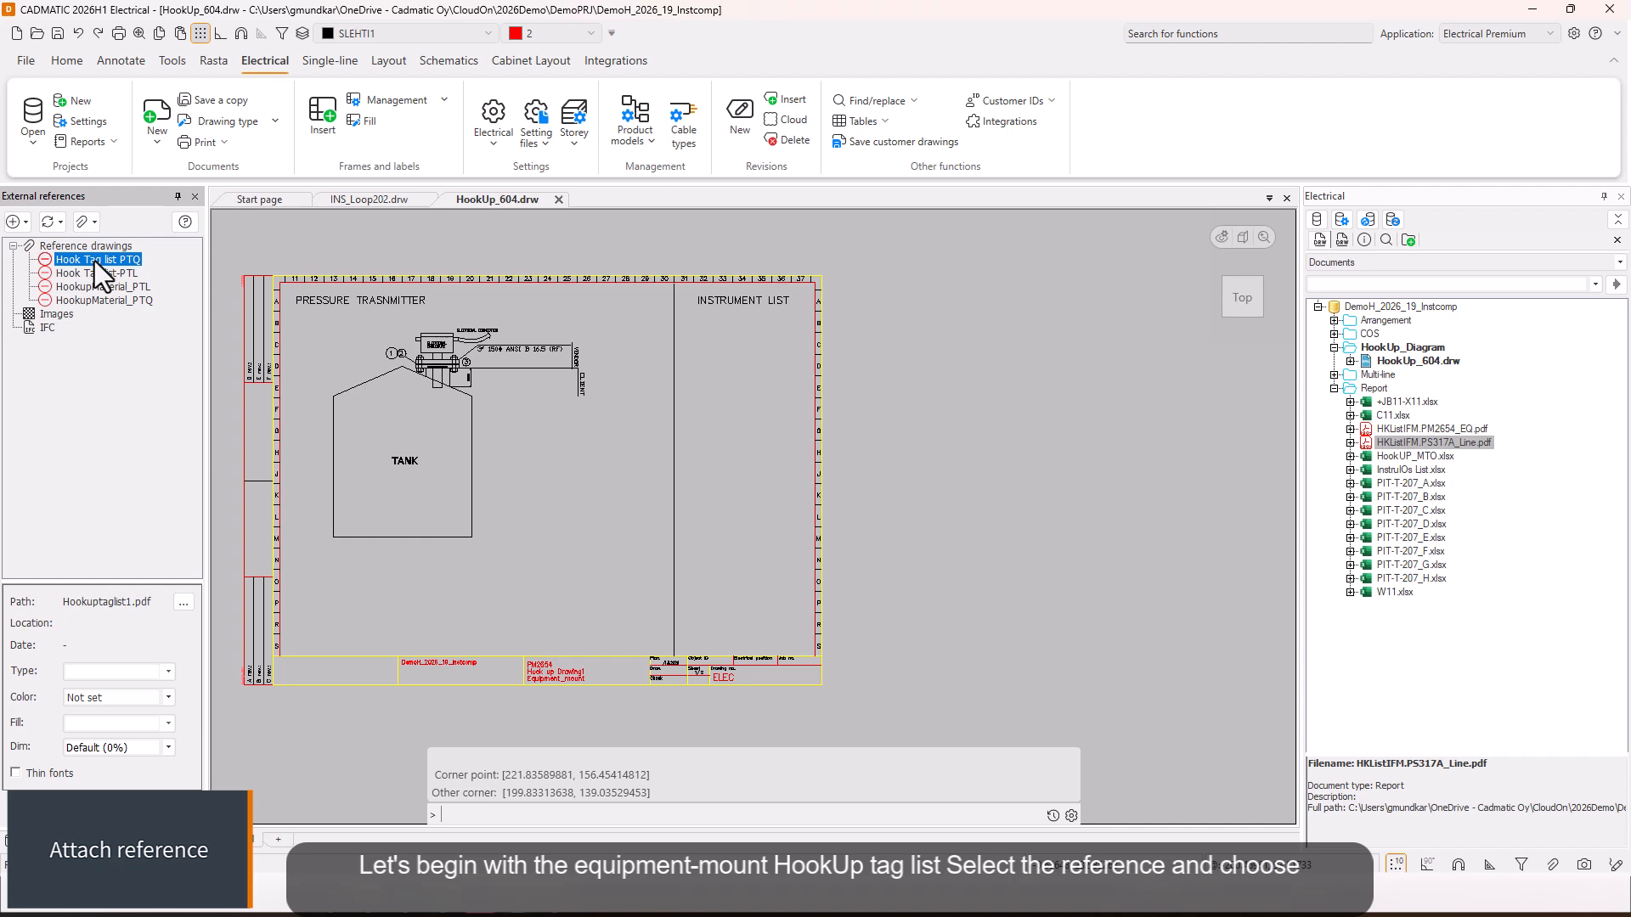
pyautogui.rightClick(95, 262)
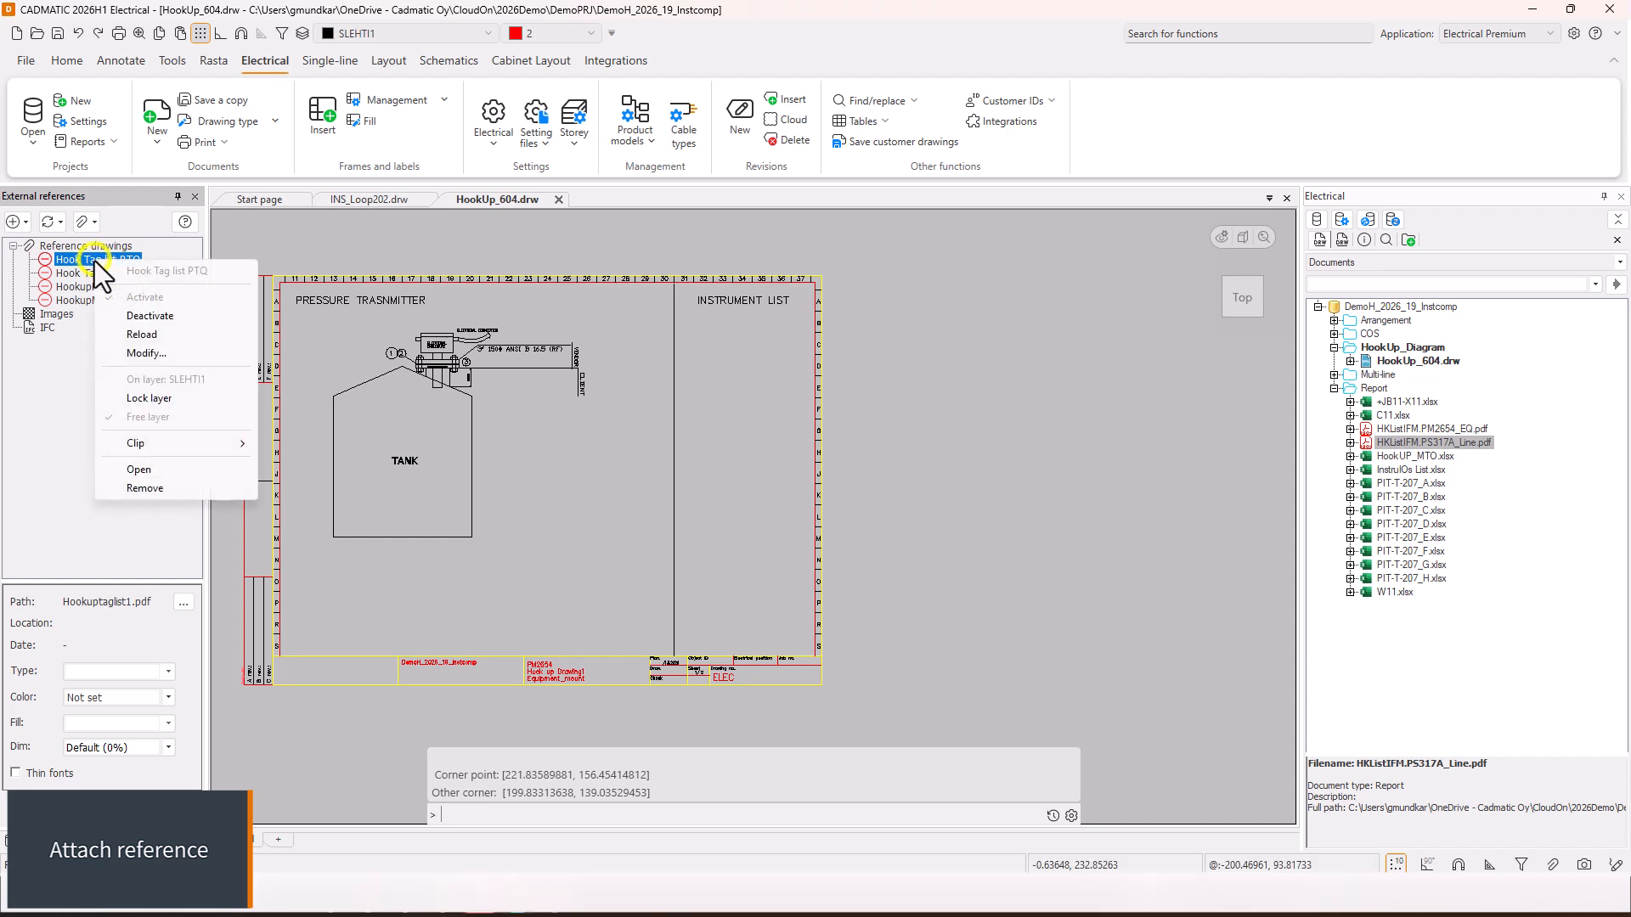
pyautogui.click(139, 351)
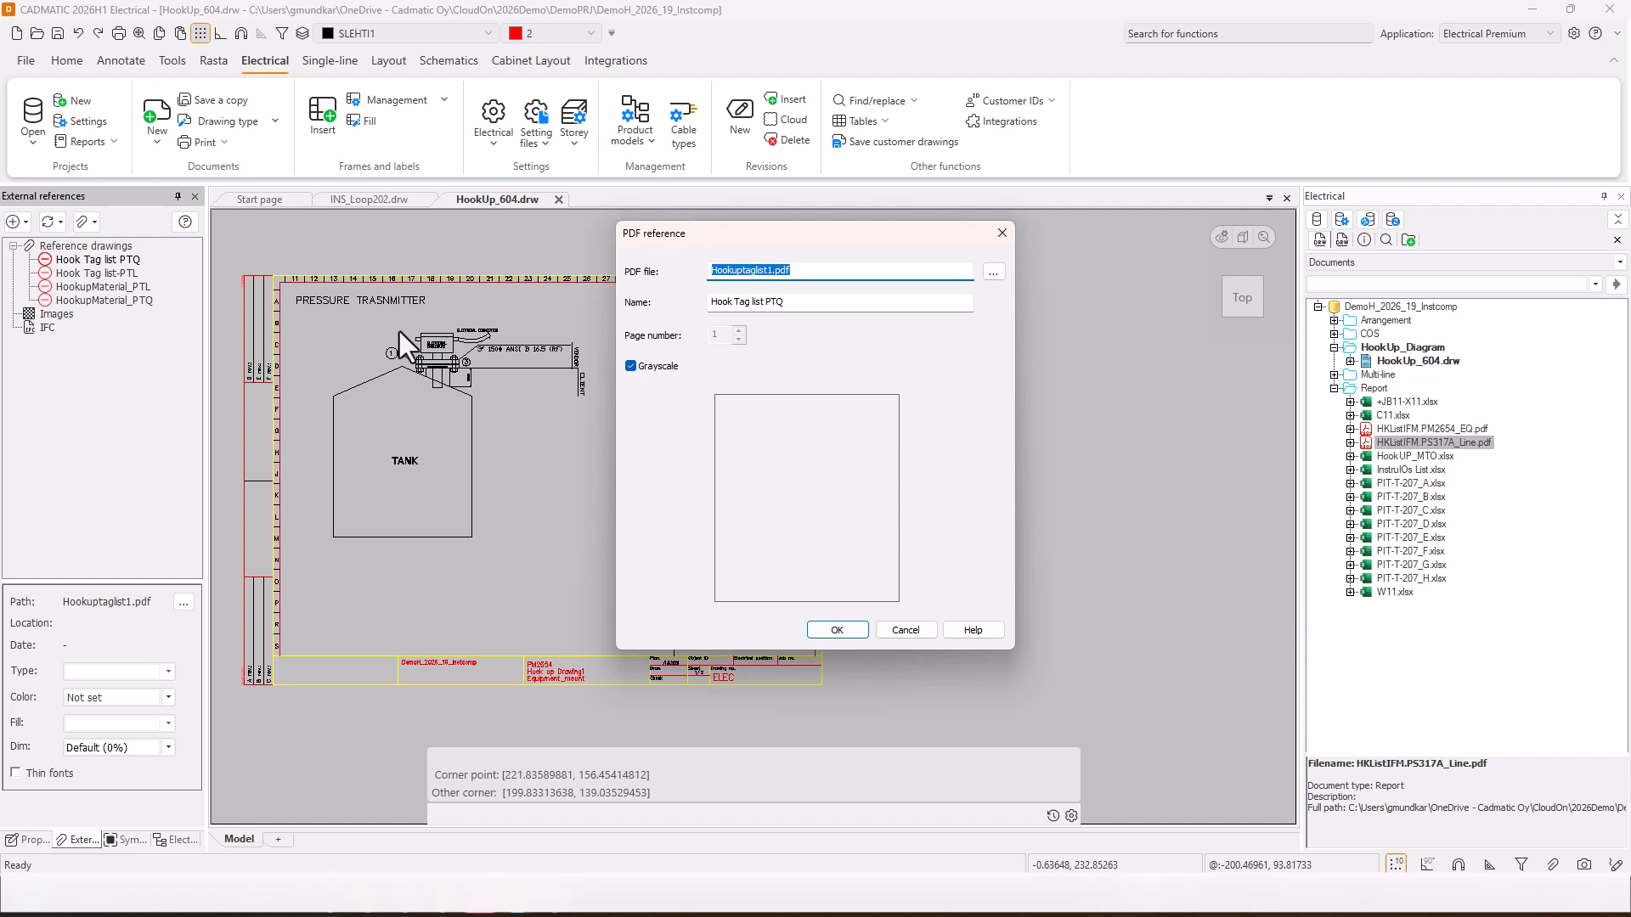
pyautogui.click(990, 272)
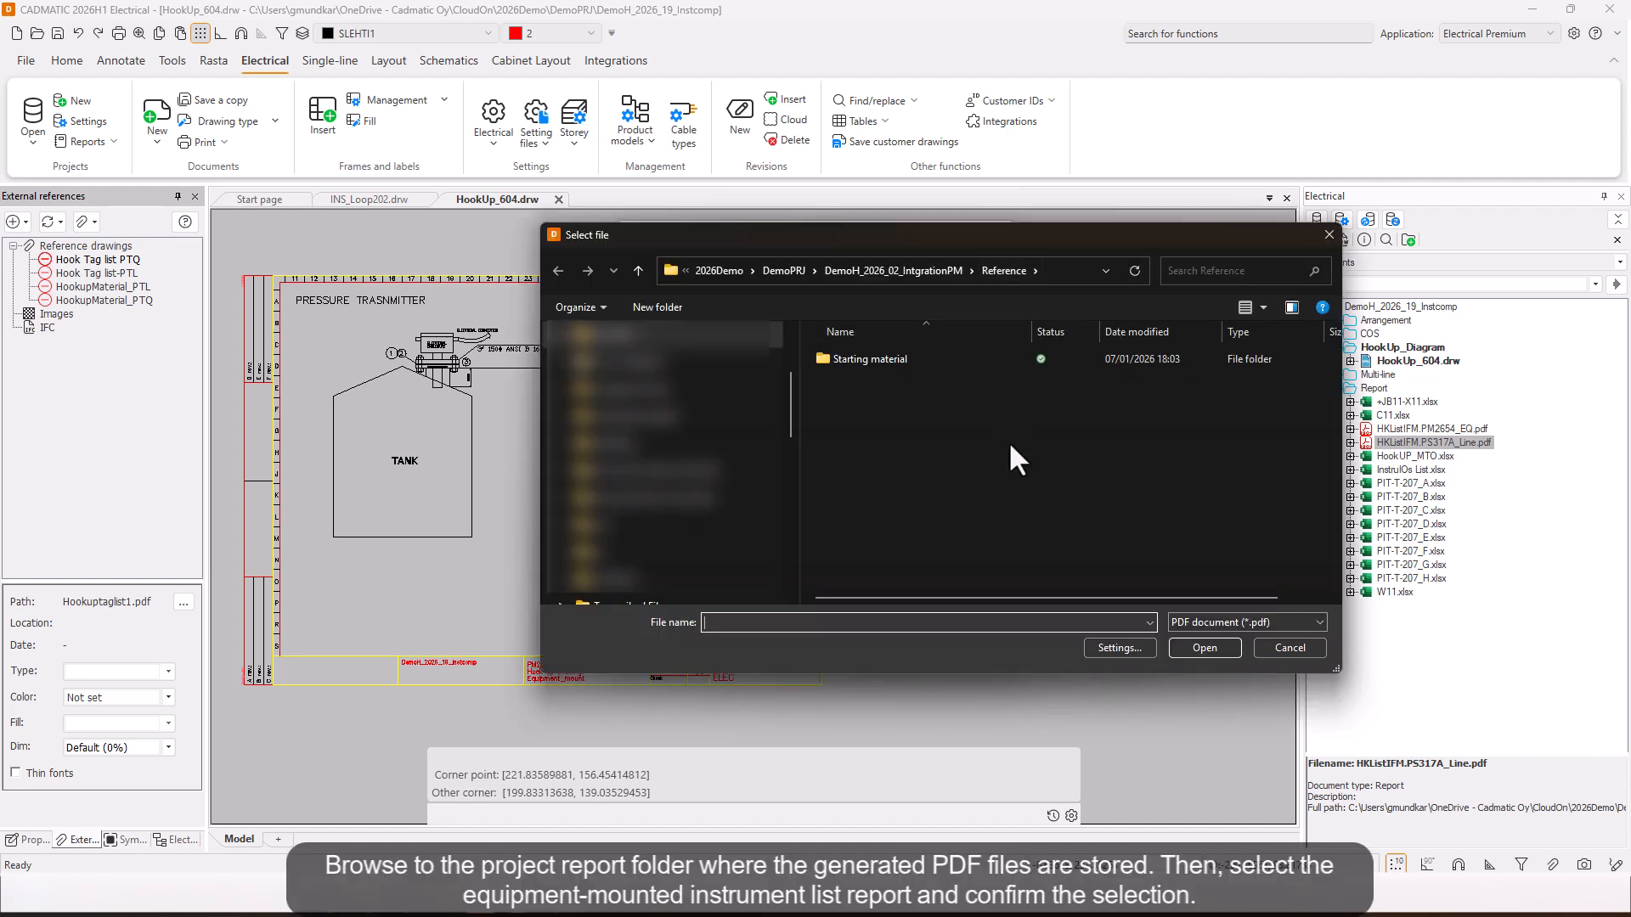
pyautogui.scroll(-5, 684, 522)
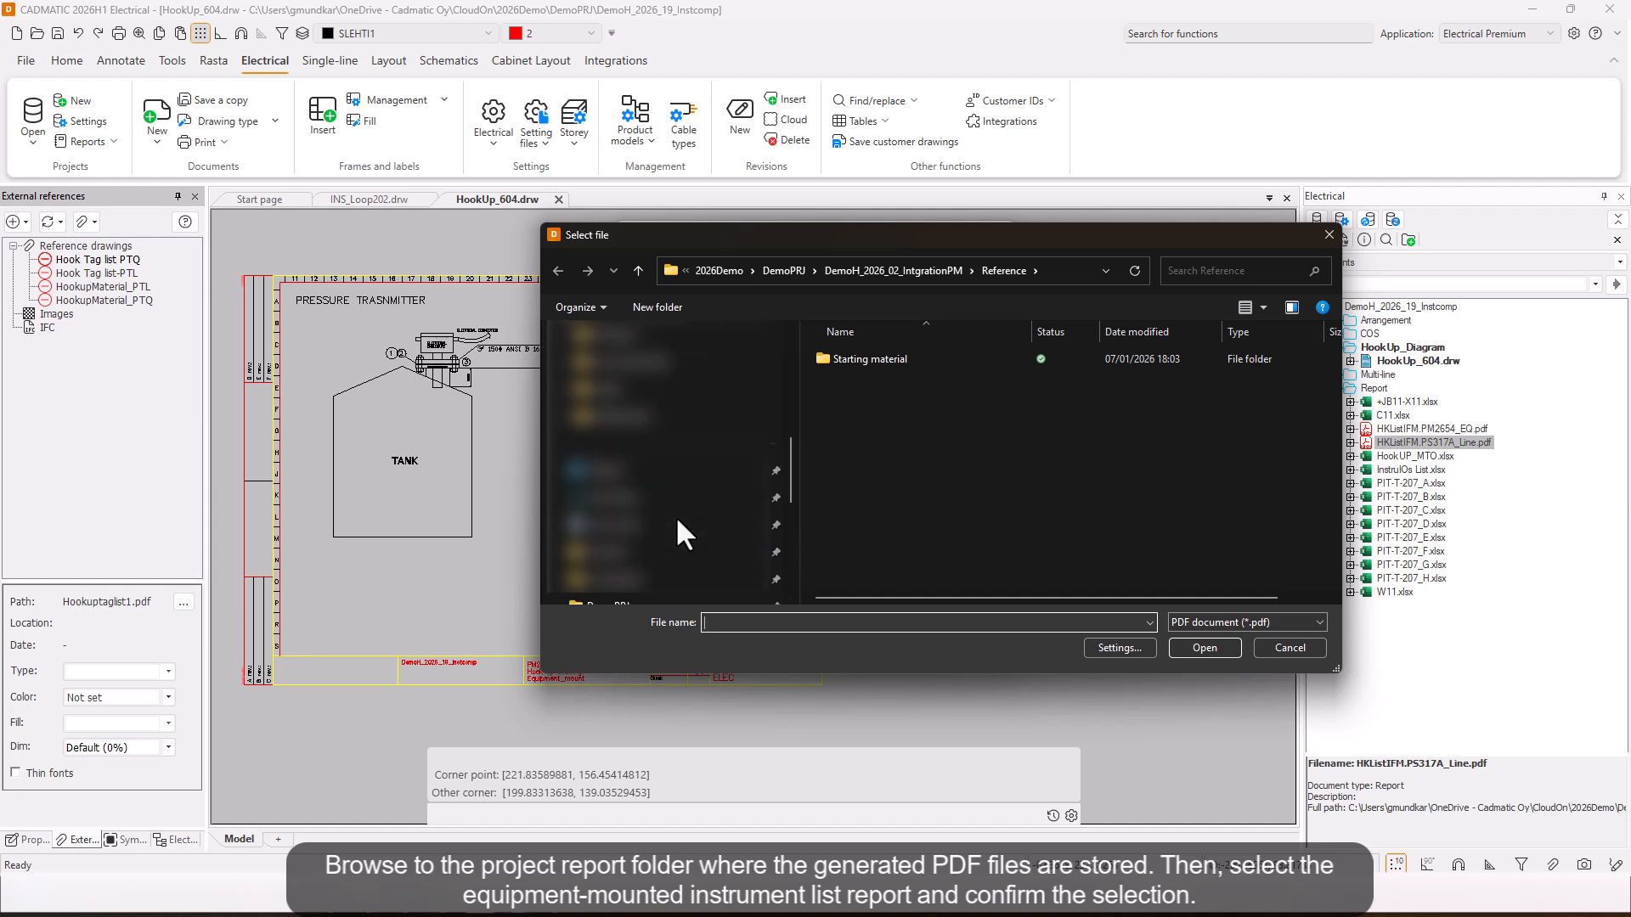
pyautogui.click(672, 416)
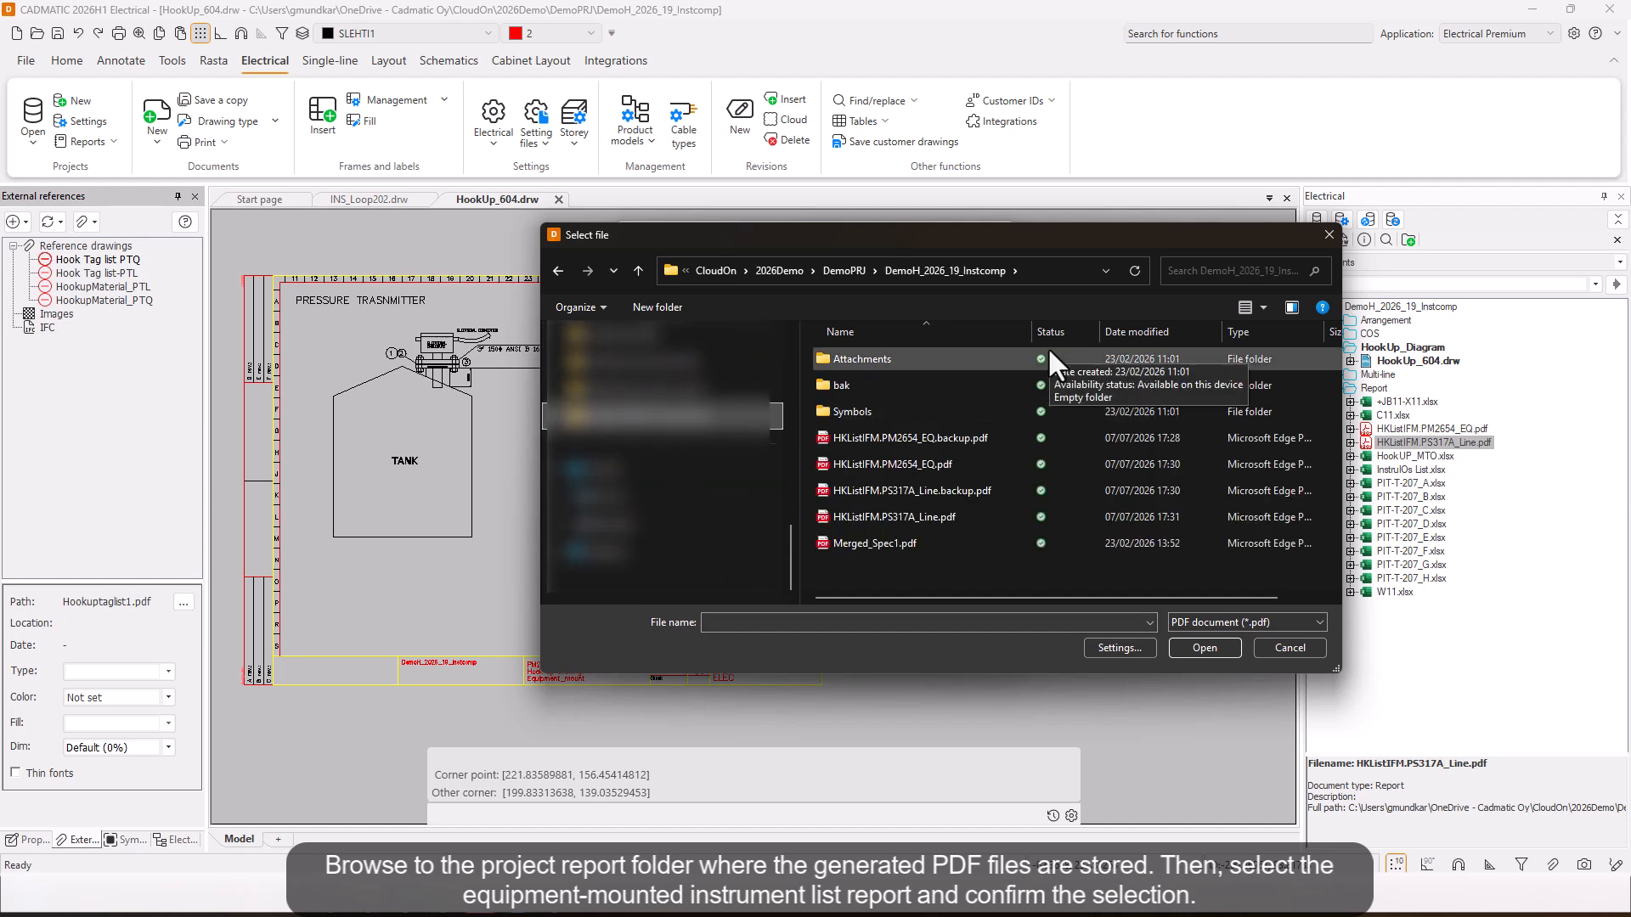
pyautogui.click(899, 461)
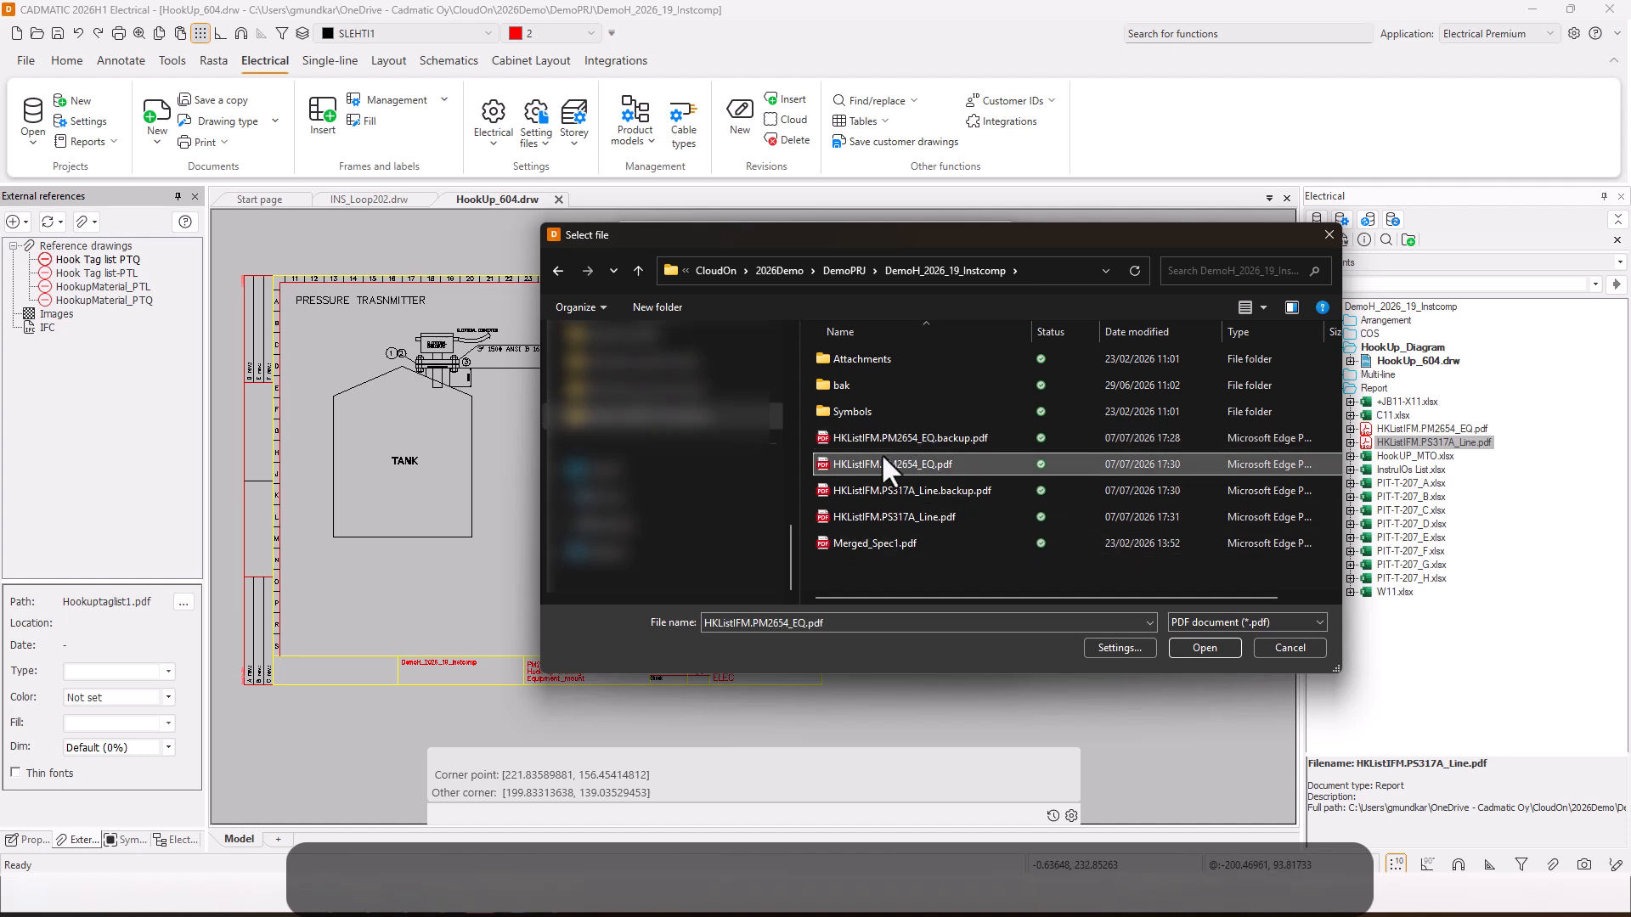
pyautogui.click(1223, 646)
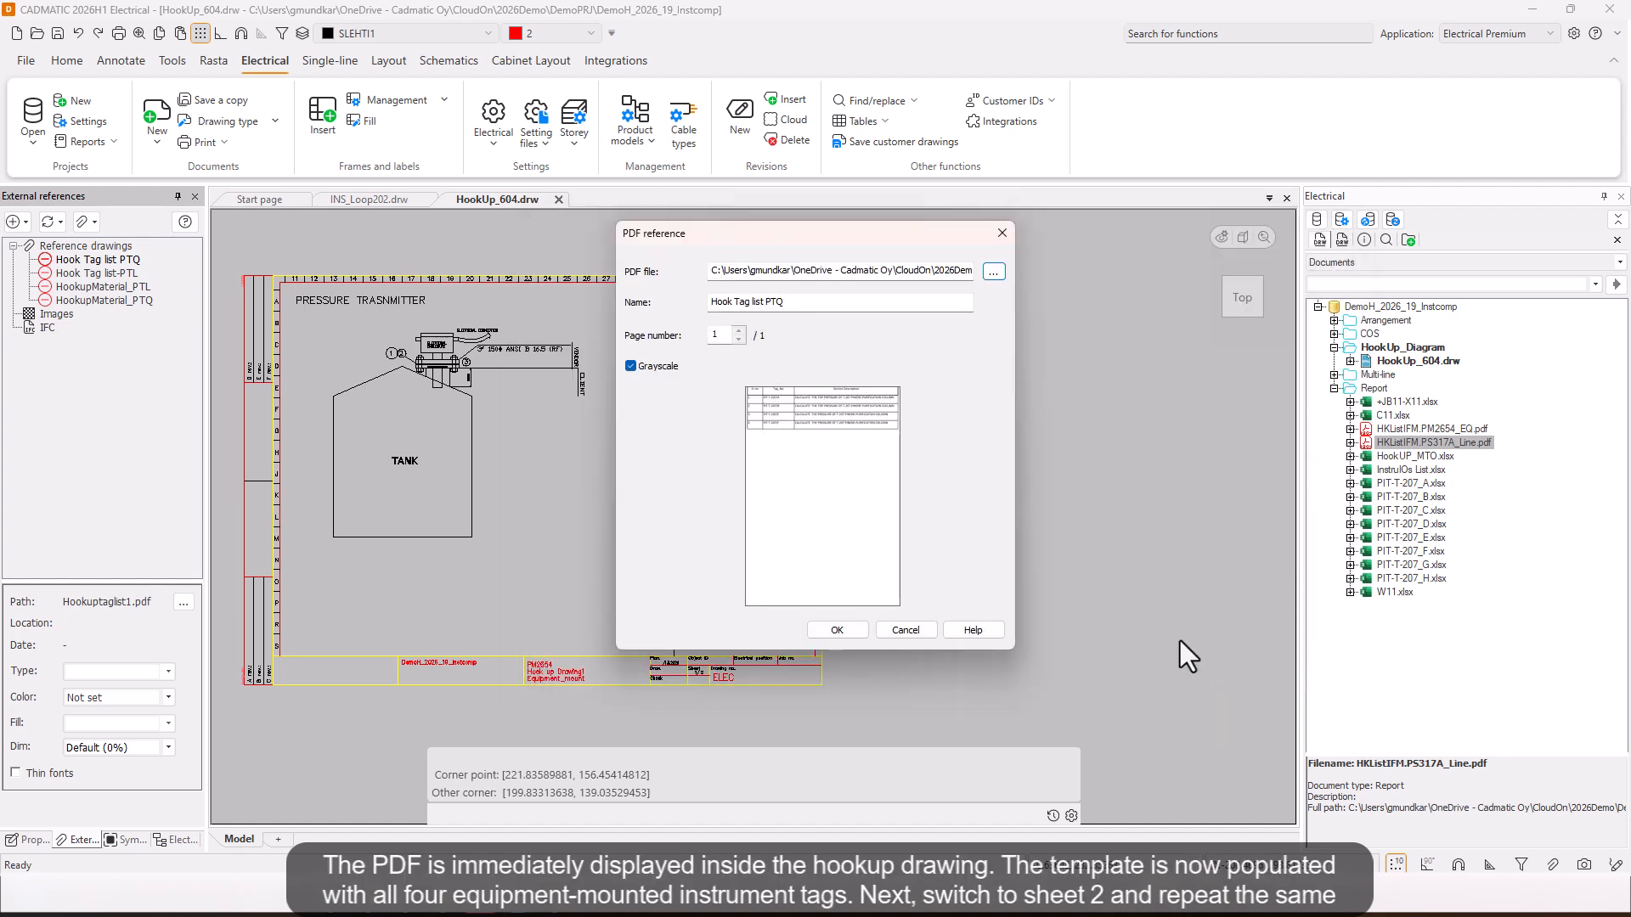
pyautogui.click(829, 628)
pyautogui.scroll(5, 703, 301)
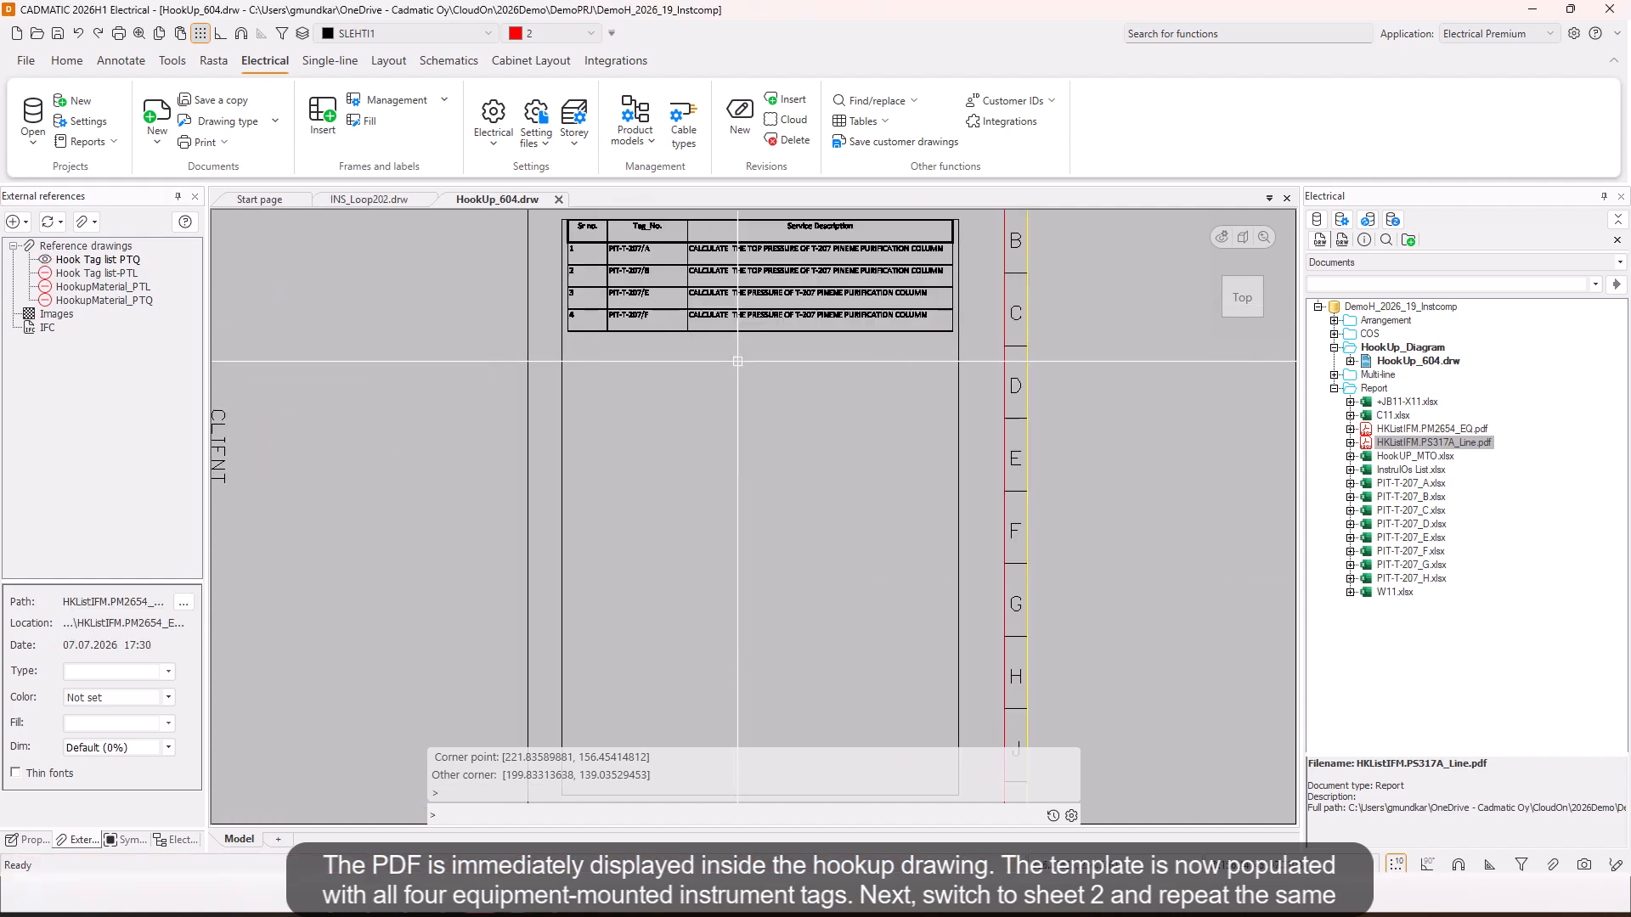
pyautogui.scroll(-6, 671, 419)
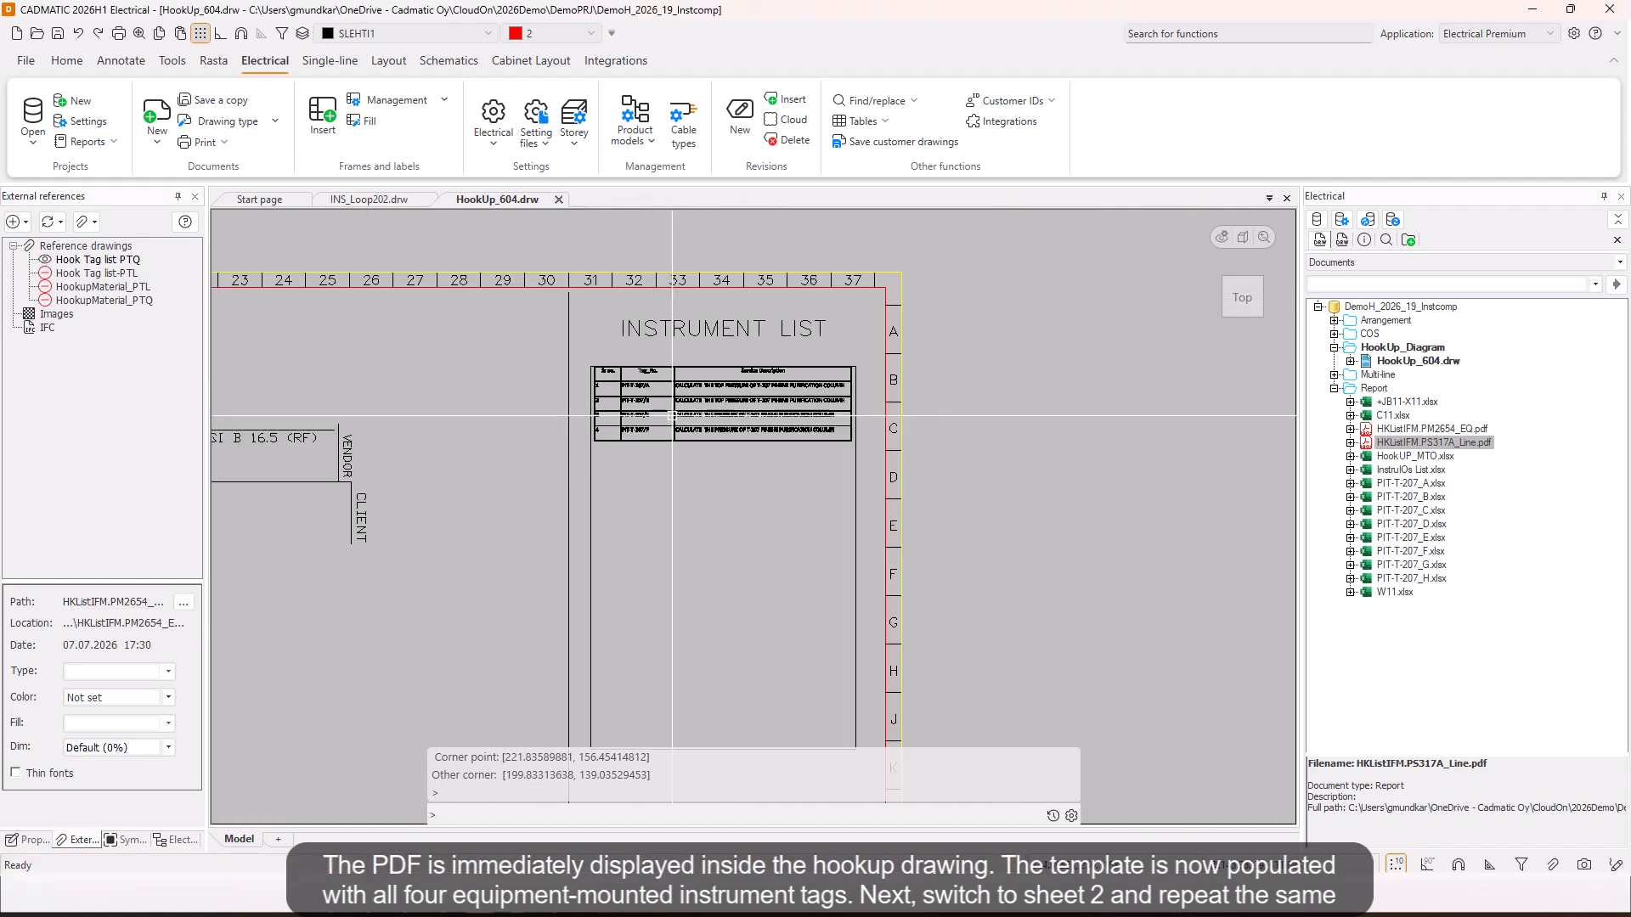
# Step: Switch to sheet 2 and assign the line-mount report HKListIFM.PS317A_Line.pdf to the Hook Tag list-PTL reference
pyautogui.press('pagedown')
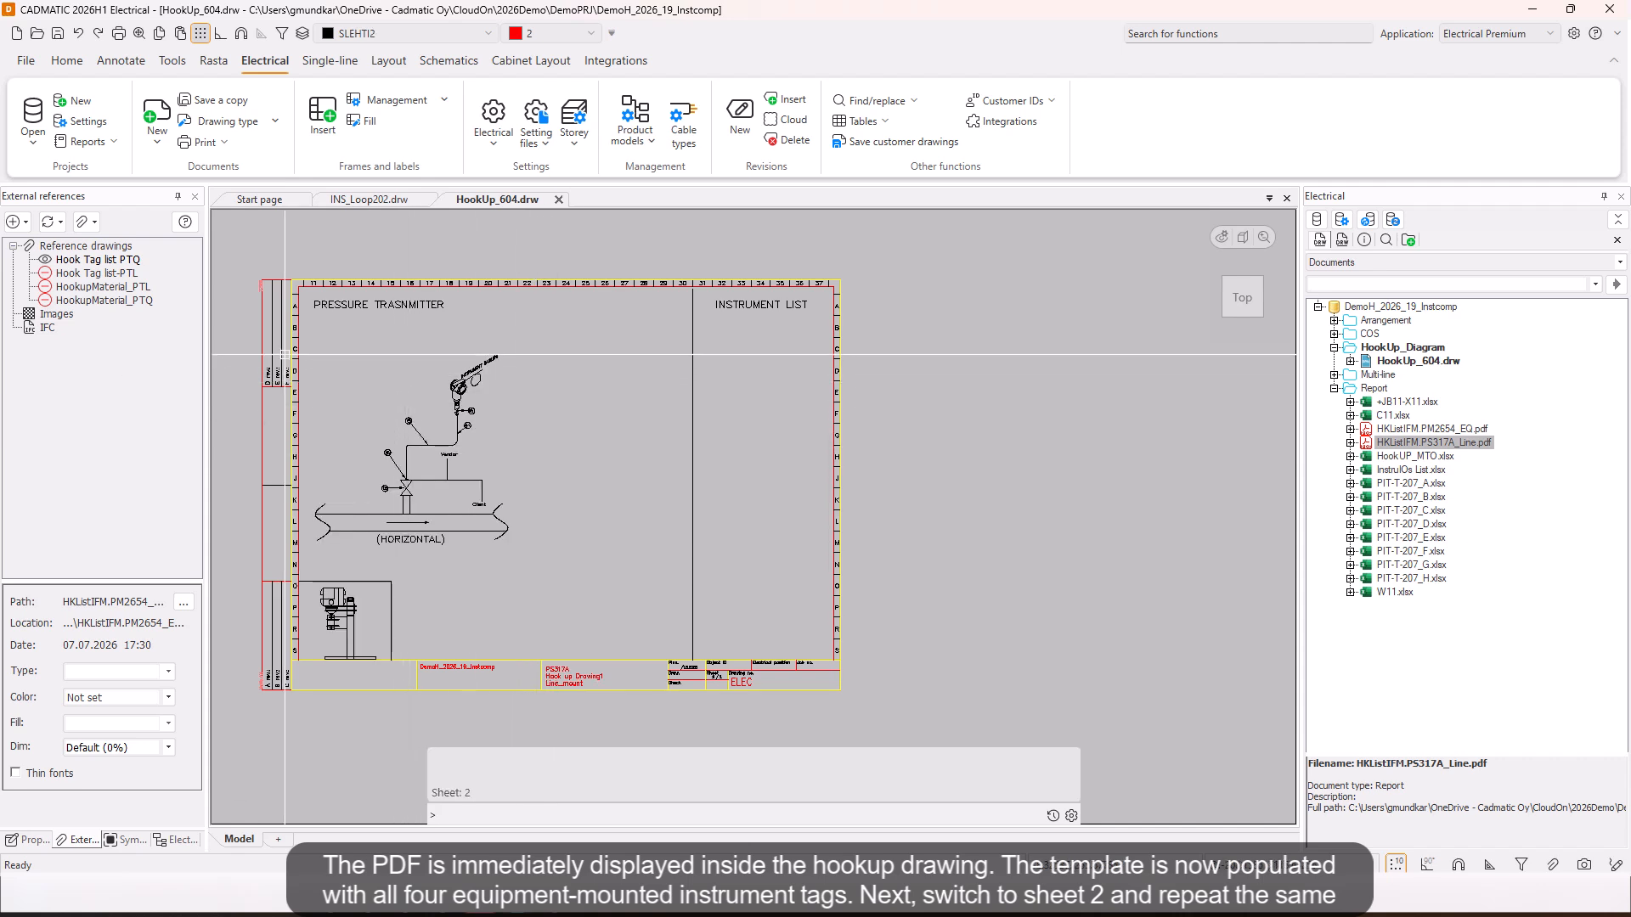
pyautogui.click(123, 274)
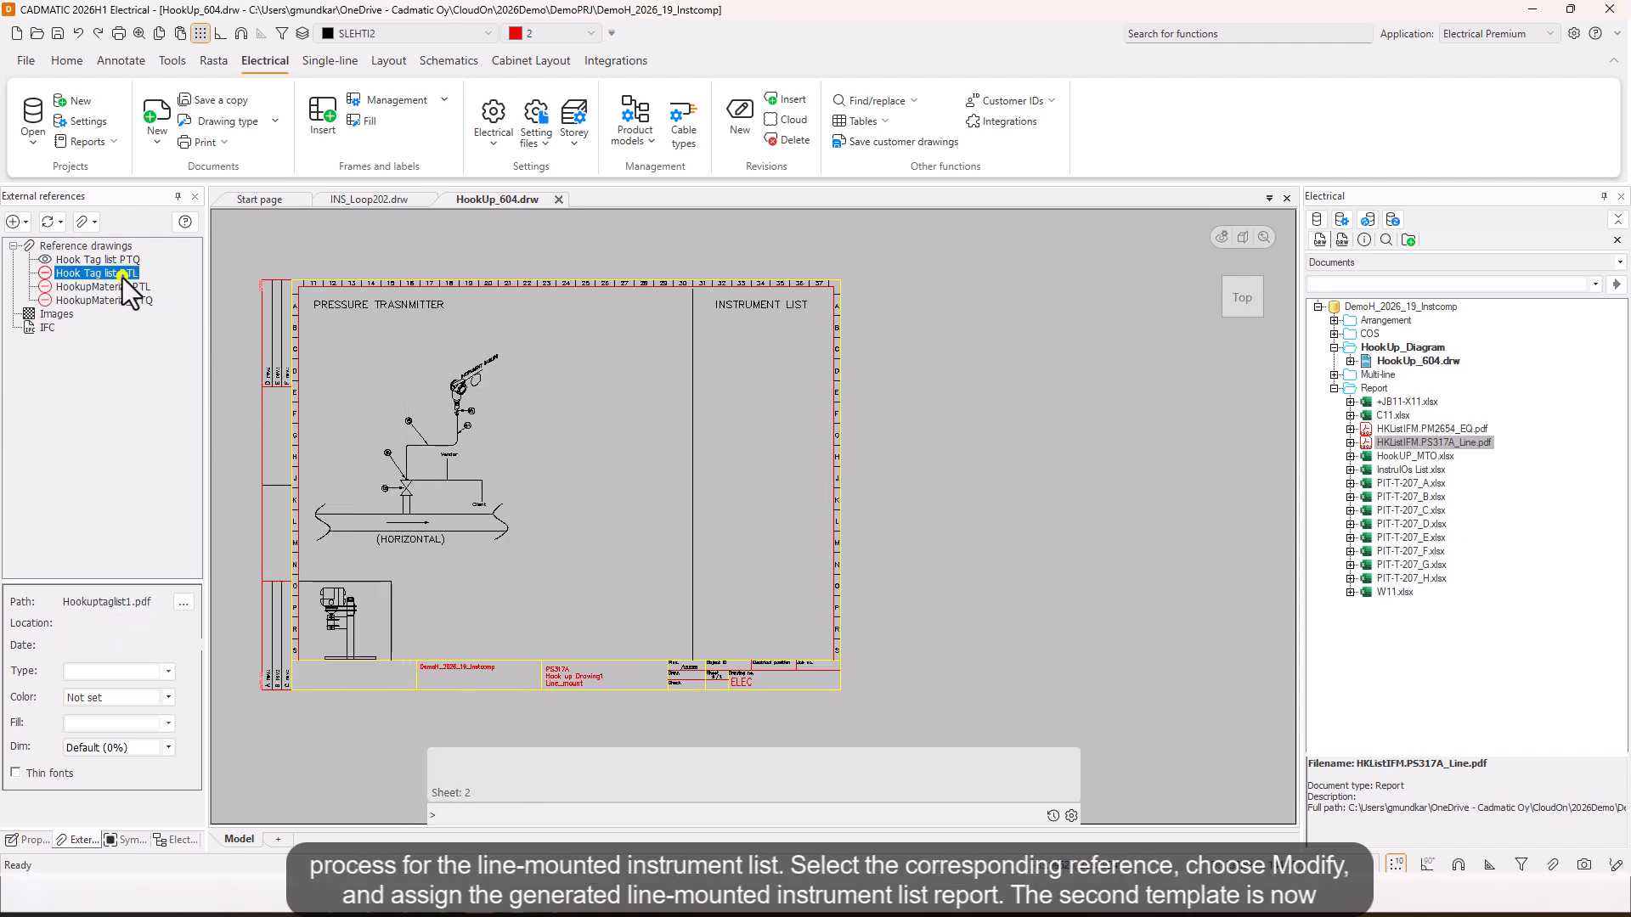
pyautogui.rightClick(122, 274)
pyautogui.click(168, 370)
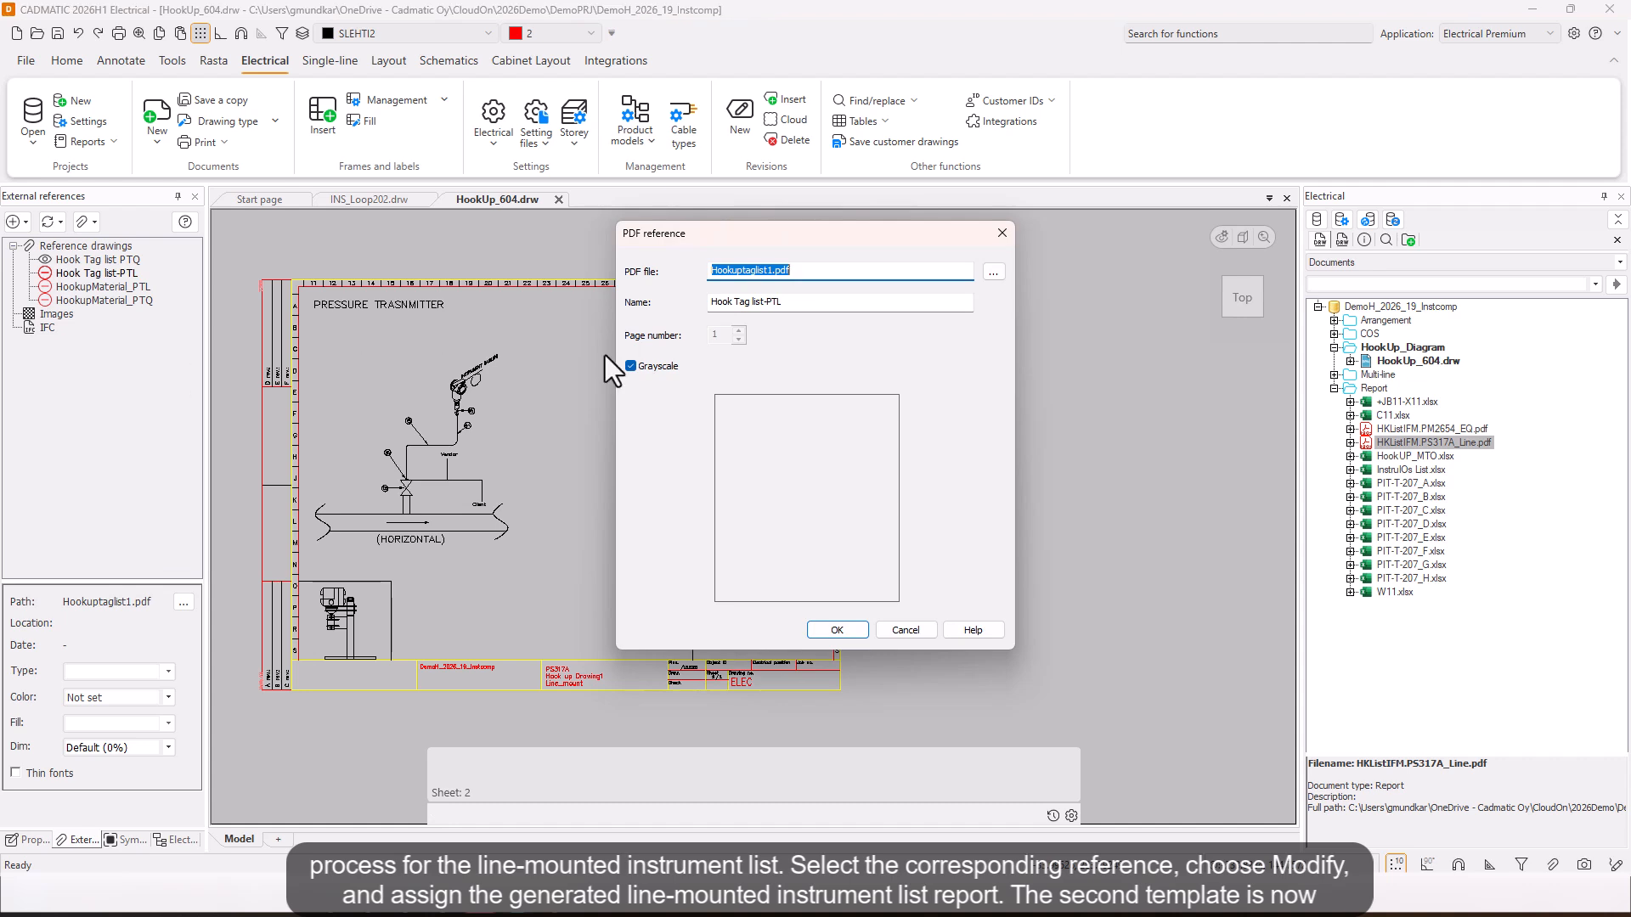
pyautogui.click(995, 274)
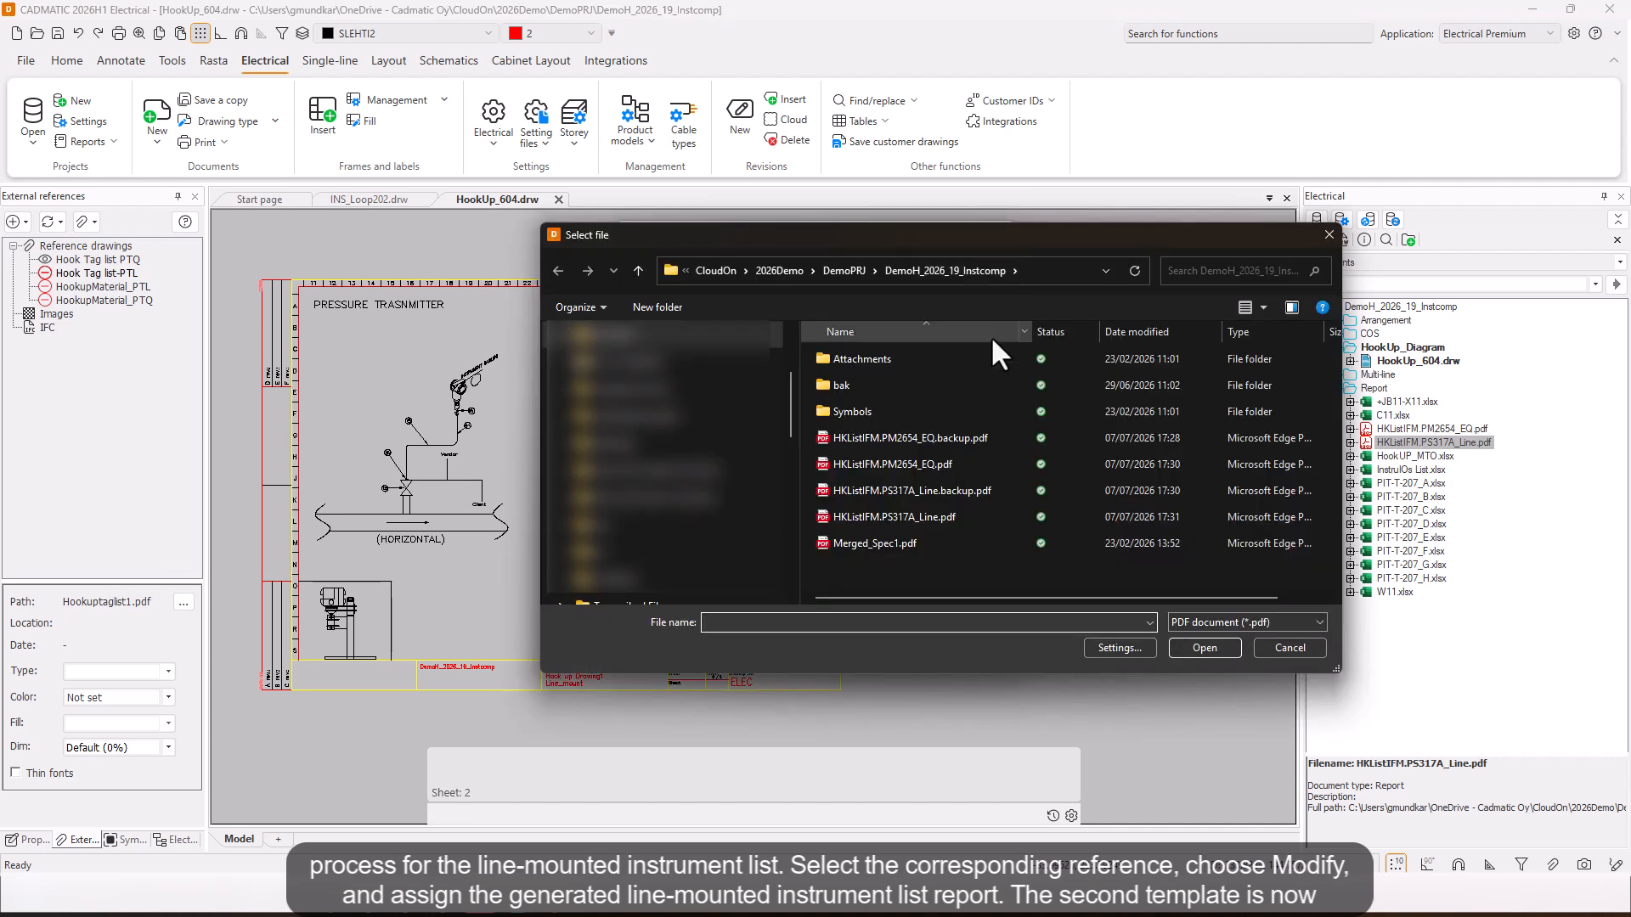
pyautogui.click(1007, 514)
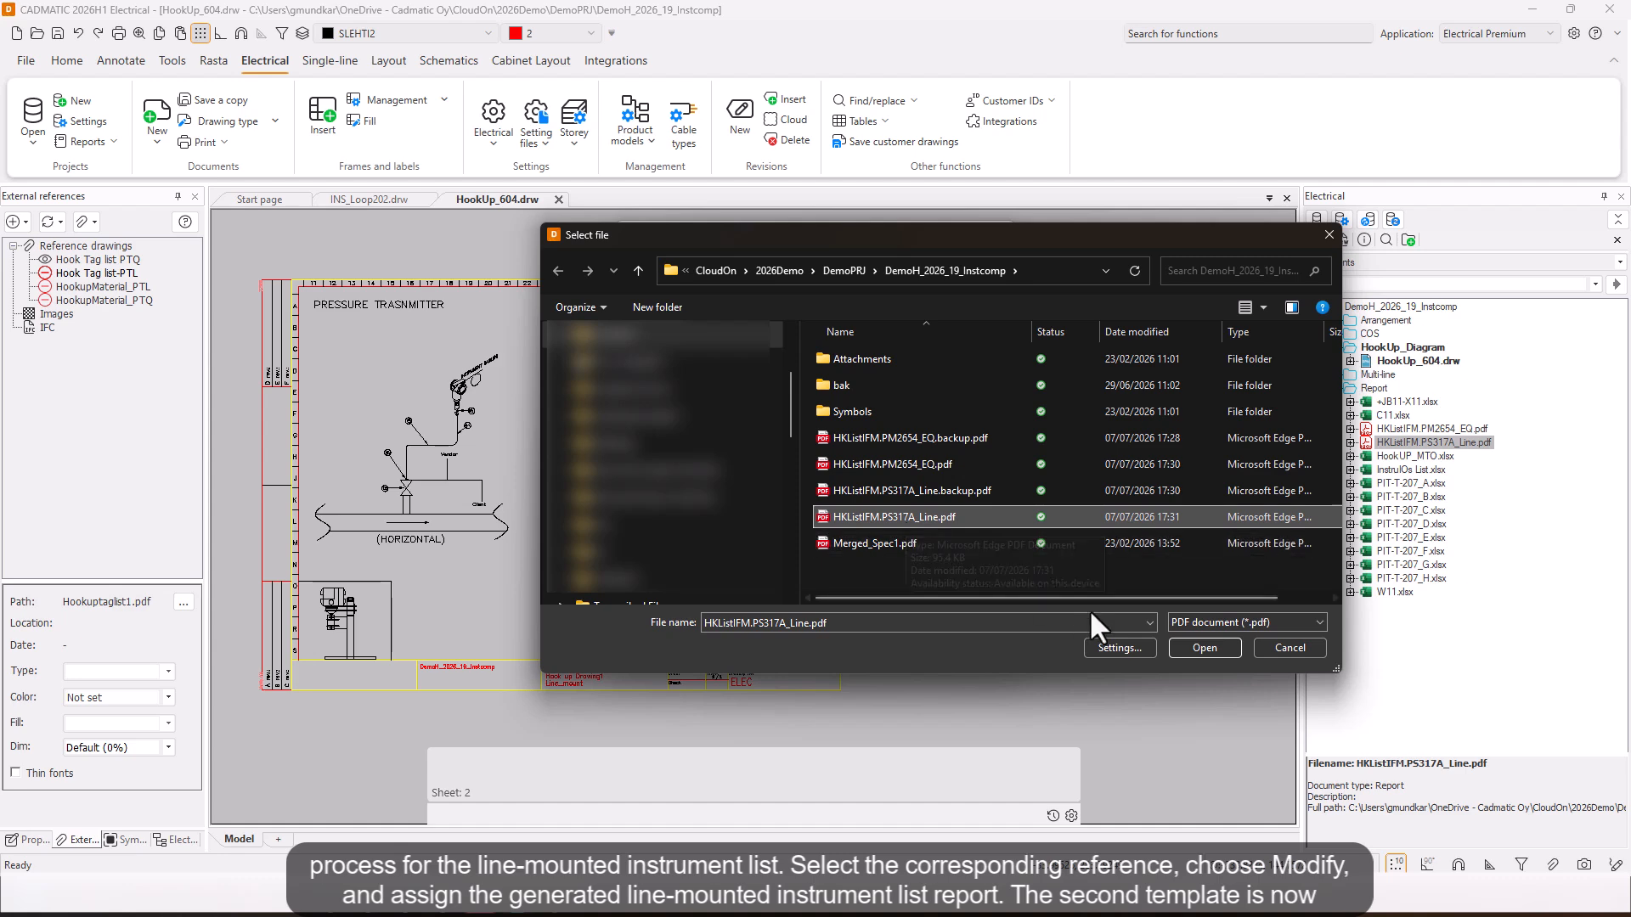
pyautogui.click(1212, 653)
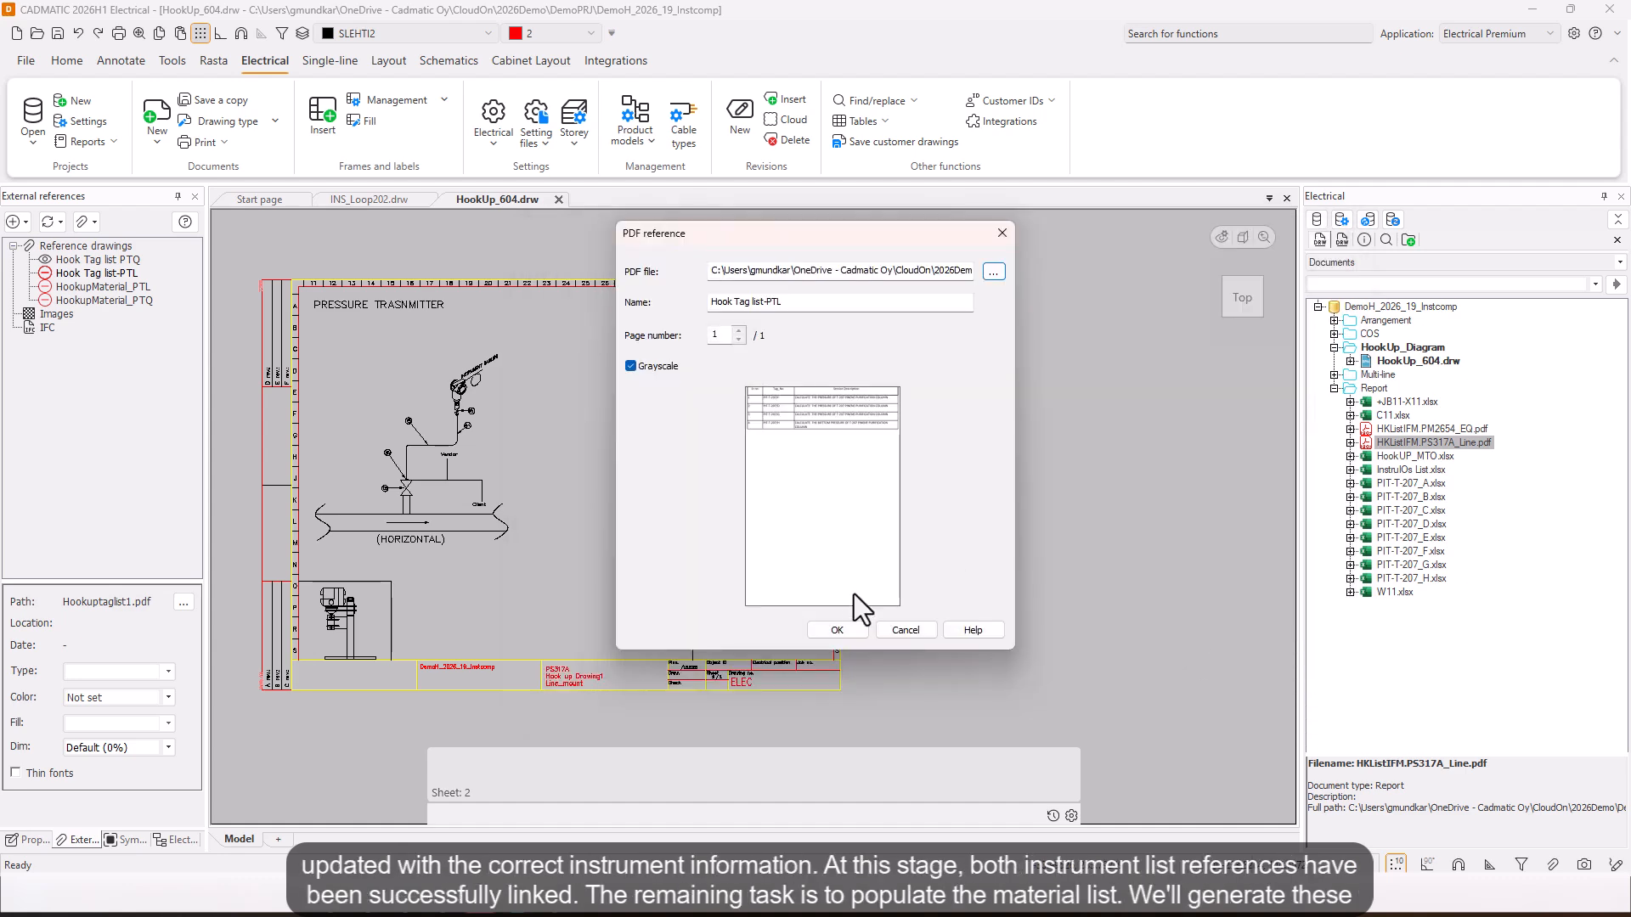
pyautogui.click(837, 629)
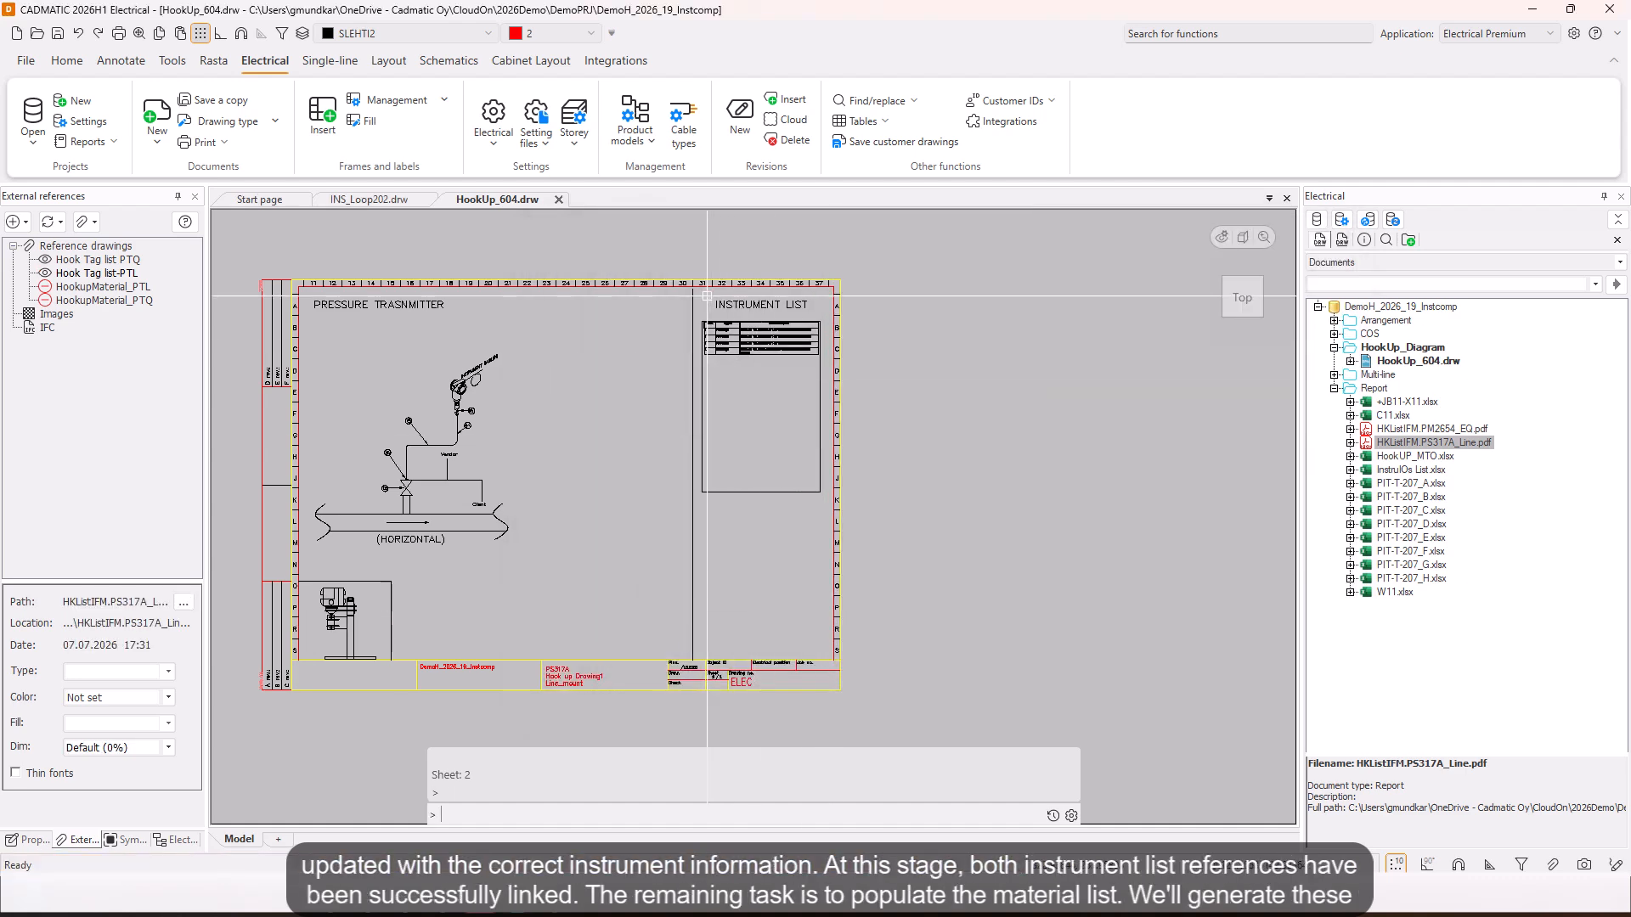
# Step: Inspect the linked instrument list table on sheet 2 of the hook-up drawing
pyautogui.scroll(5, 739, 335)
pyautogui.scroll(-4, 739, 346)
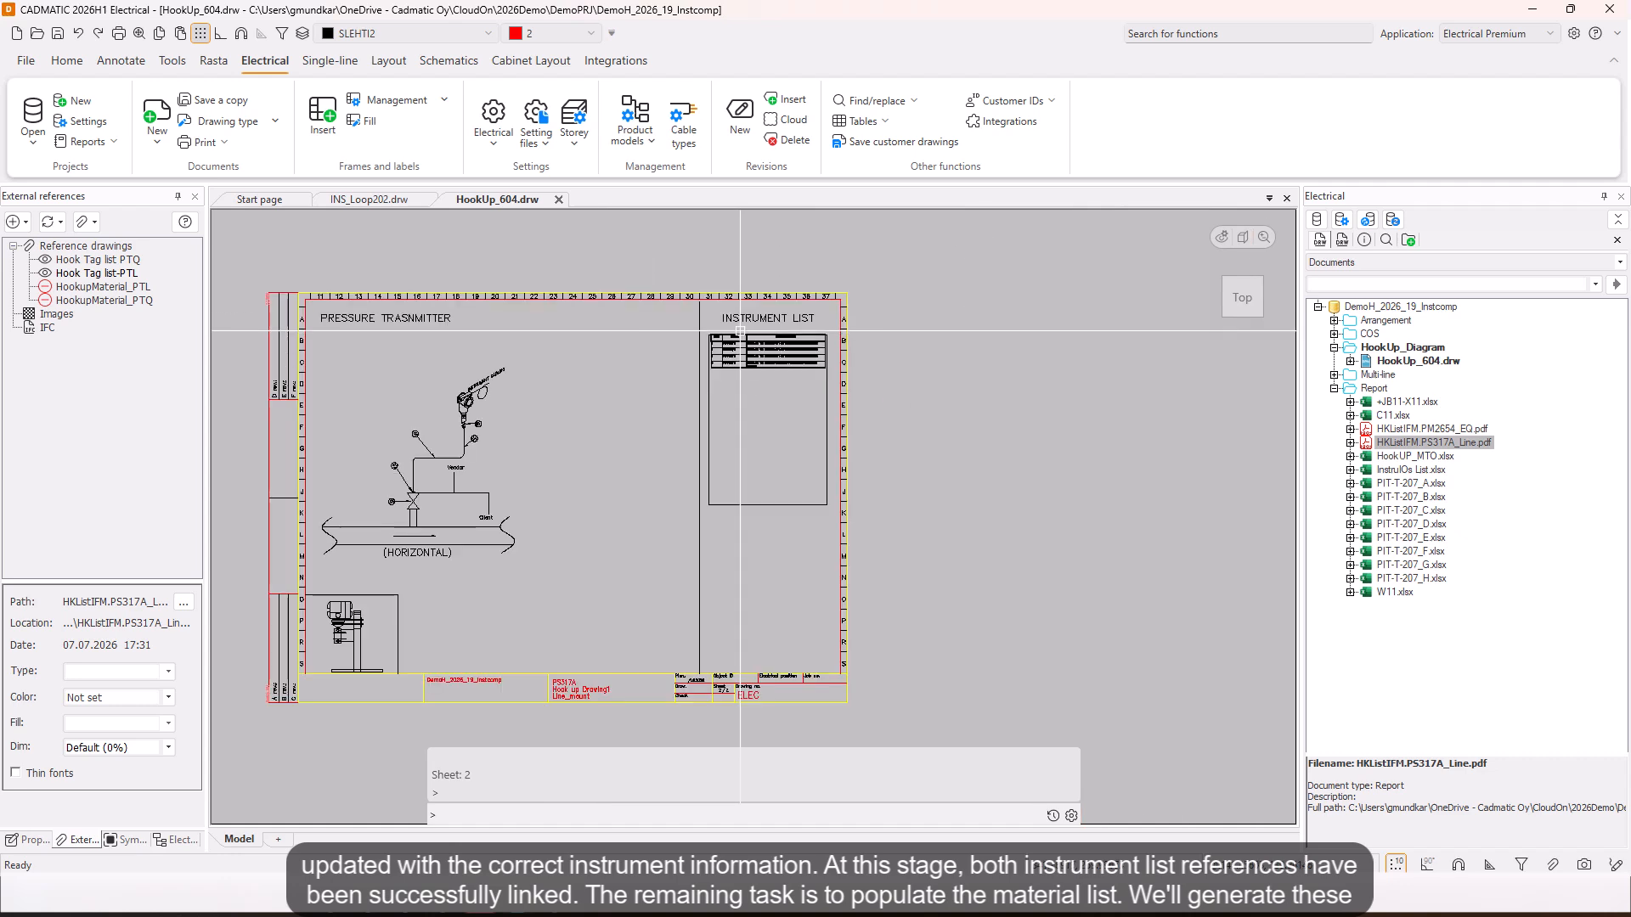
pyautogui.scroll(1, 755, 432)
pyautogui.click(768, 409)
pyautogui.click(729, 457)
pyautogui.scroll(1, 716, 334)
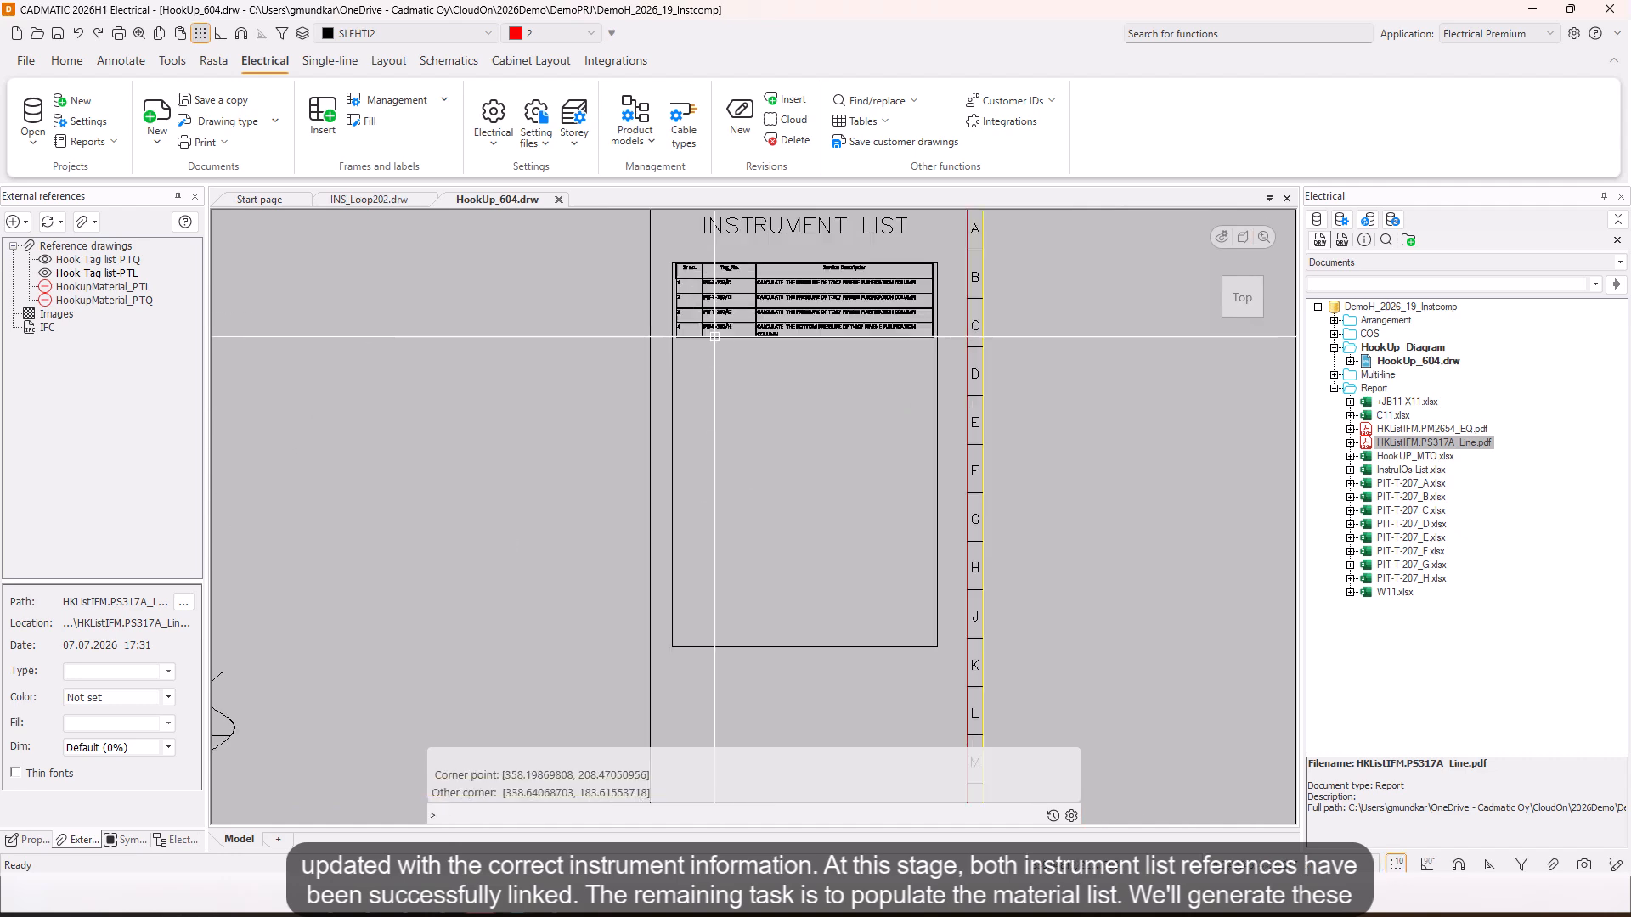
pyautogui.scroll(-2, 717, 337)
pyautogui.moveTo(720, 389); pyautogui.dragTo(715, 363, button='middle')
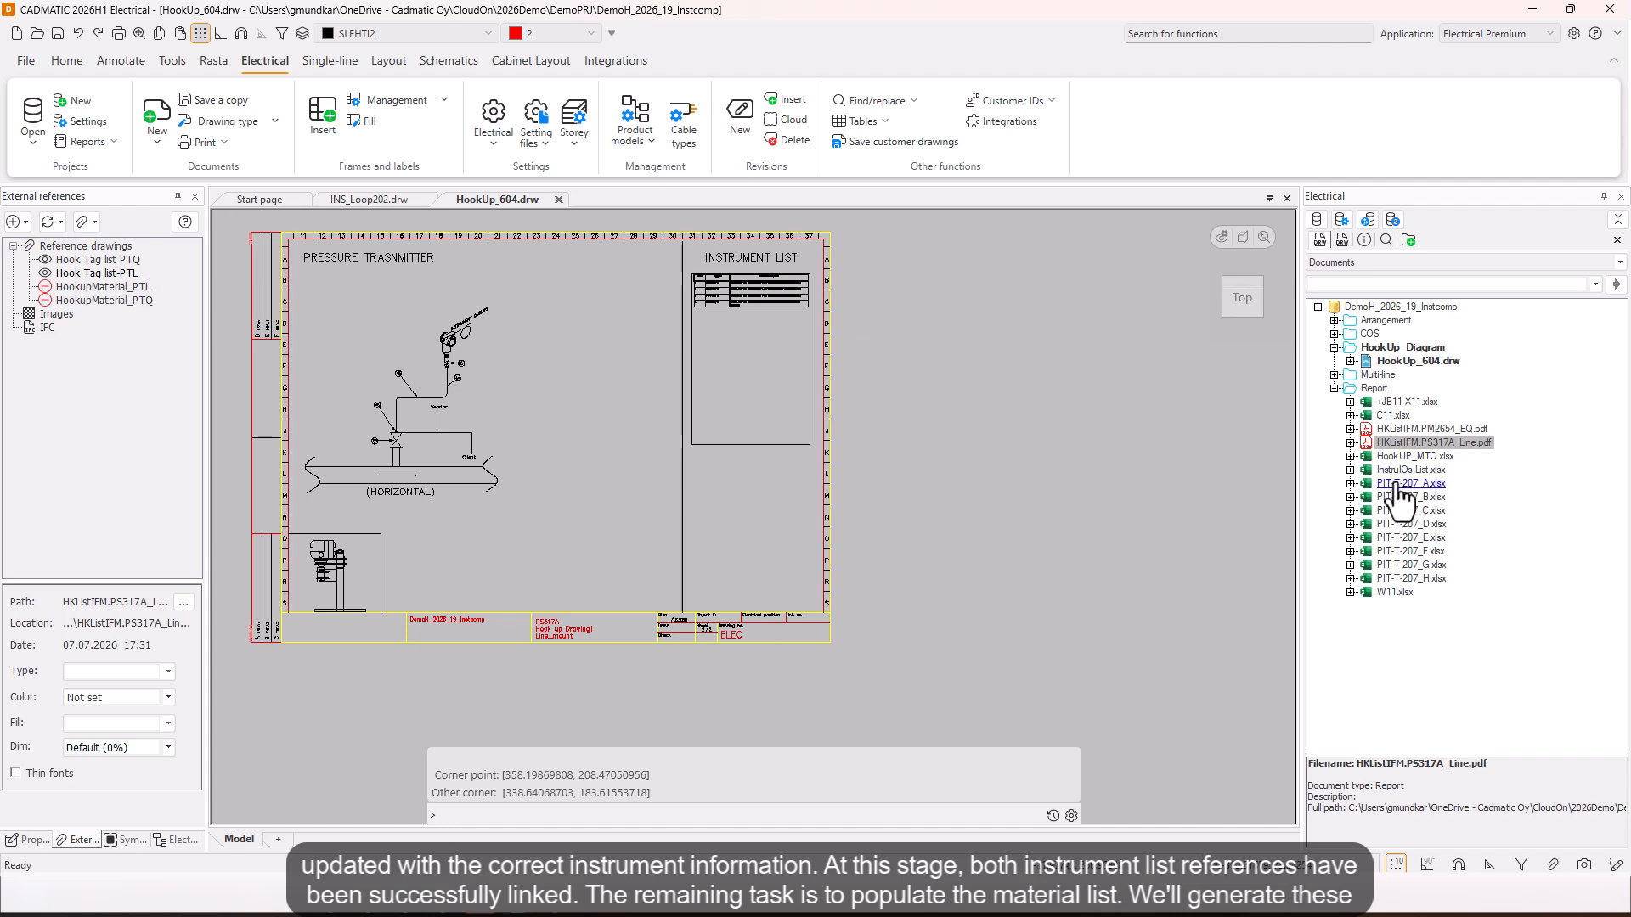
# Step: Start database reports for the Report folder and load the saved report settings (Common) HOOKUPmatereial
pyautogui.click(1373, 388)
pyautogui.rightClick(1373, 389)
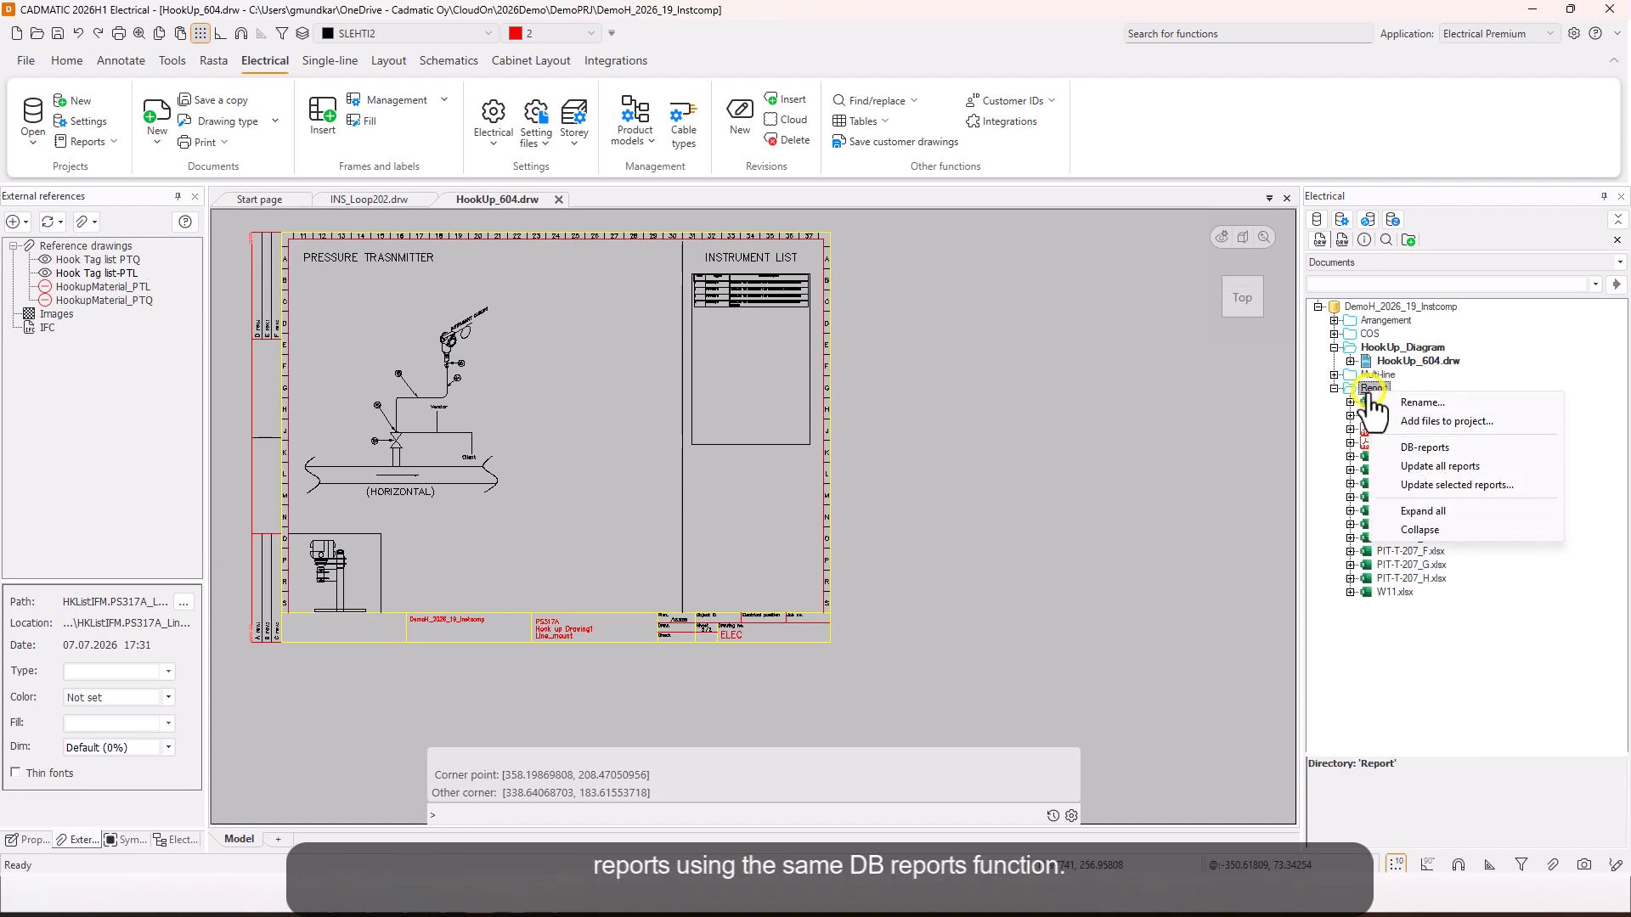
pyautogui.click(1430, 465)
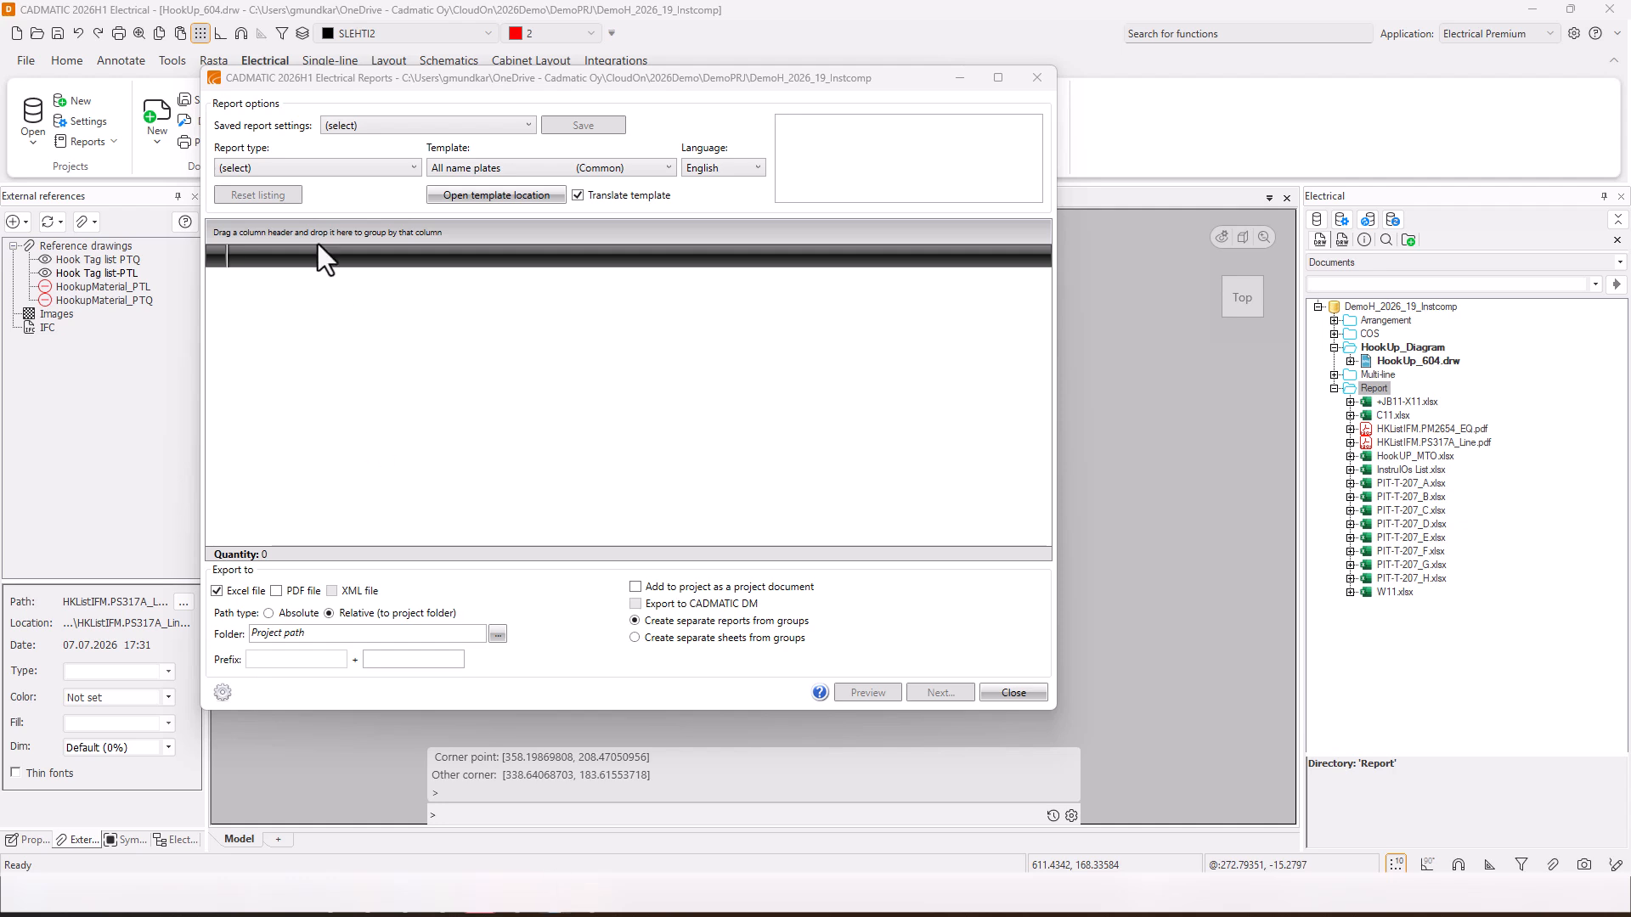
pyautogui.click(424, 126)
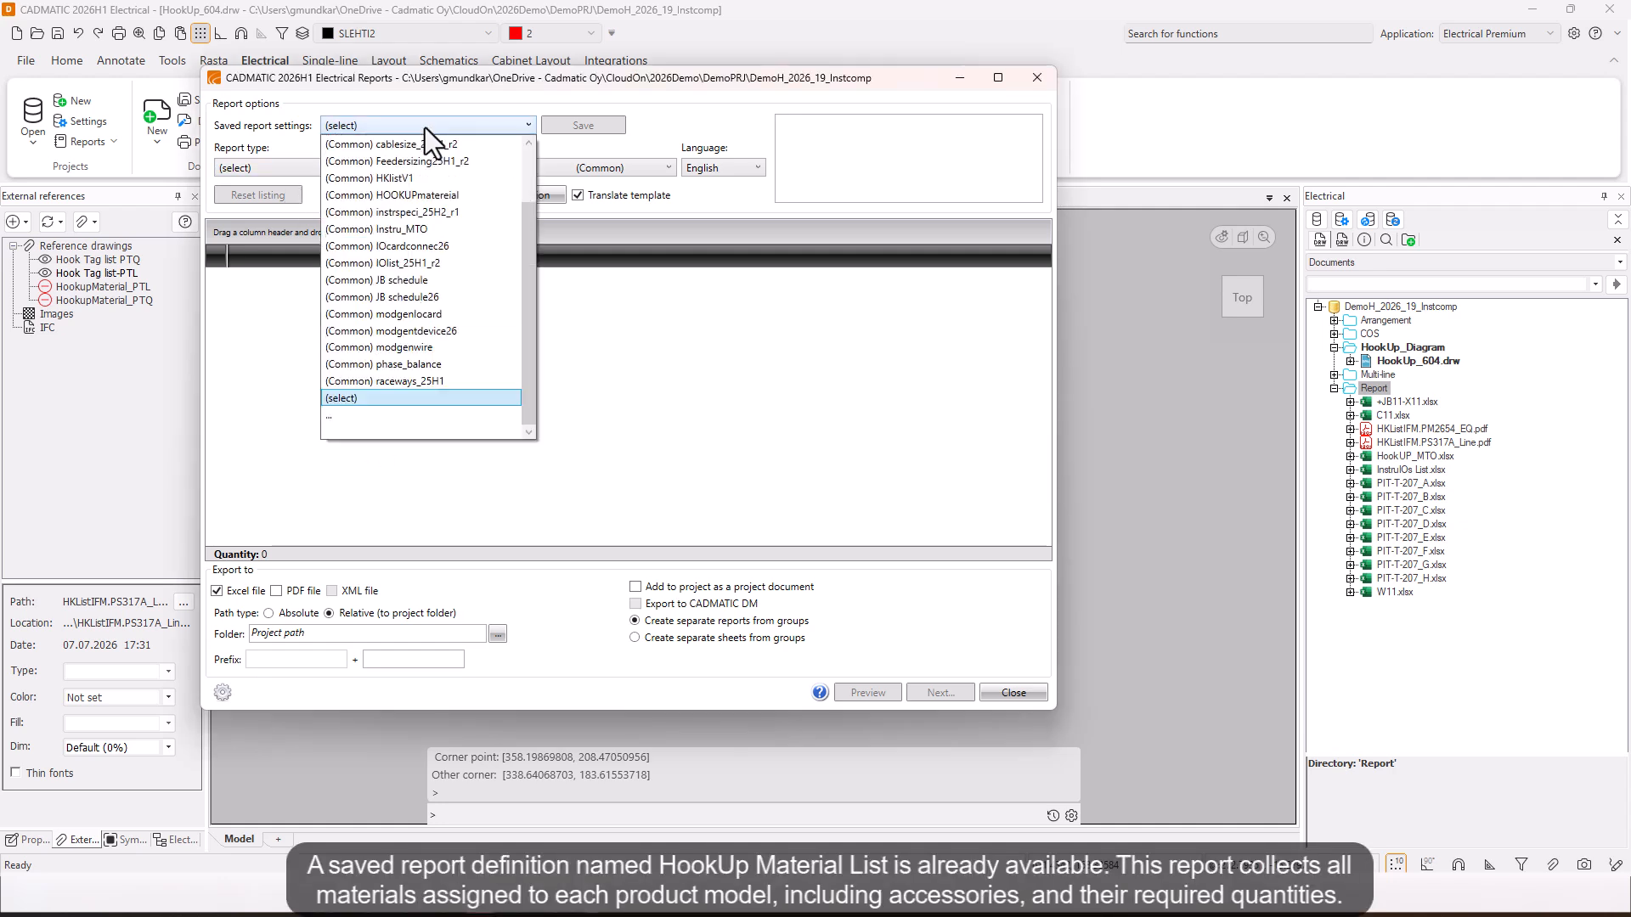
pyautogui.click(411, 194)
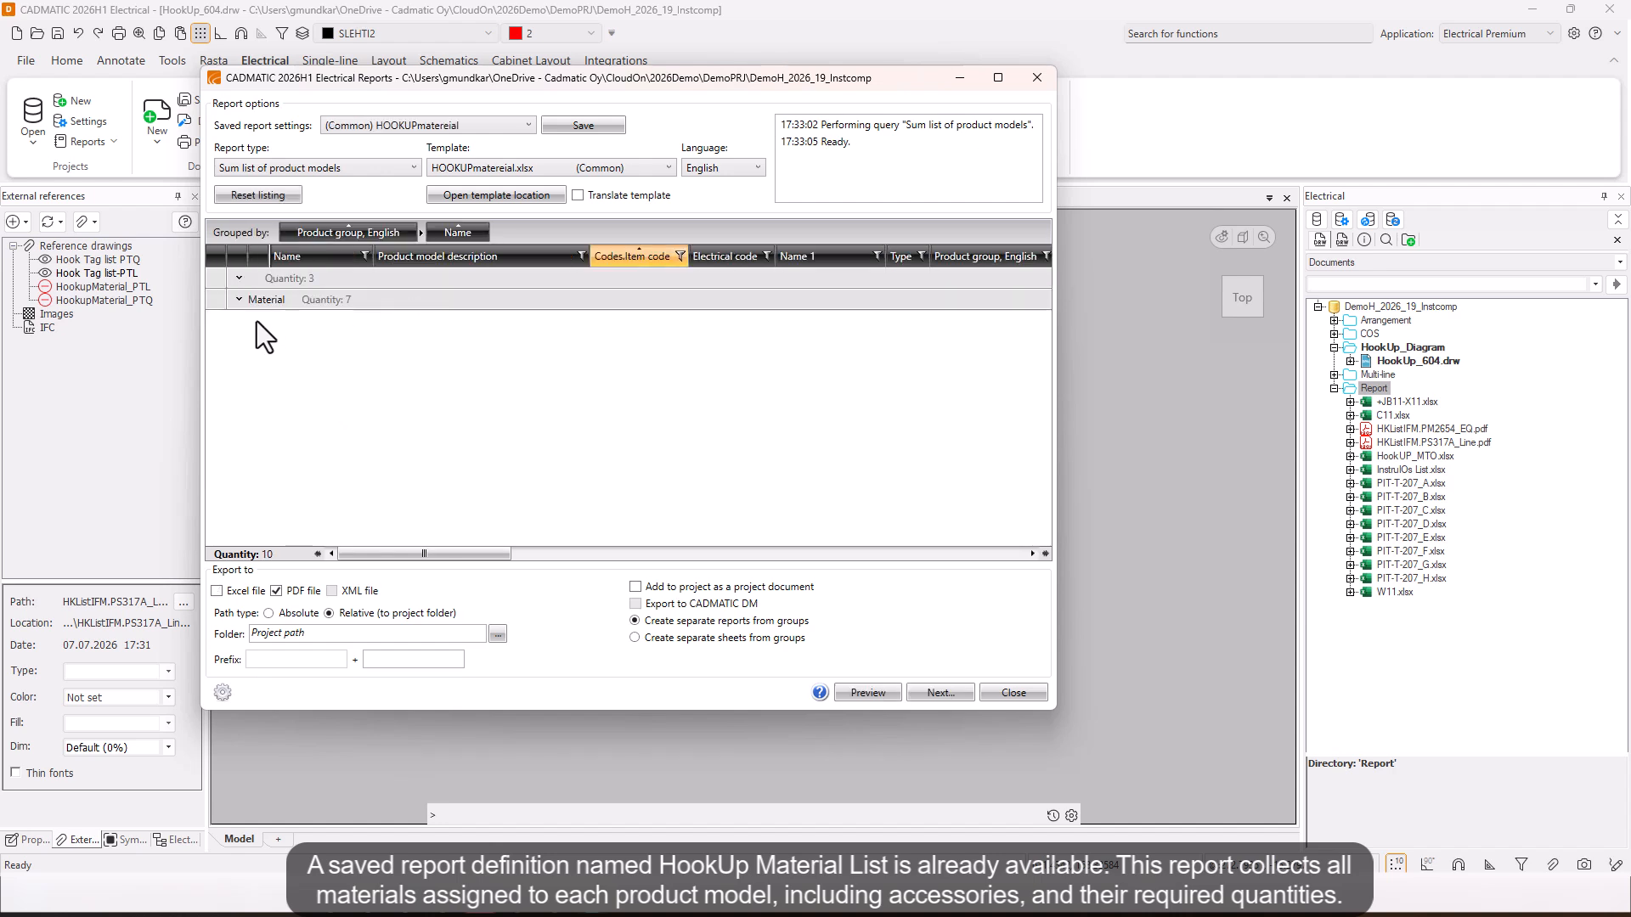
# Step: Review the Material group items of IFM.PM2654_EQ and IFM.PS317A_Line and enable adding the reports to the project as documents
pyautogui.click(240, 300)
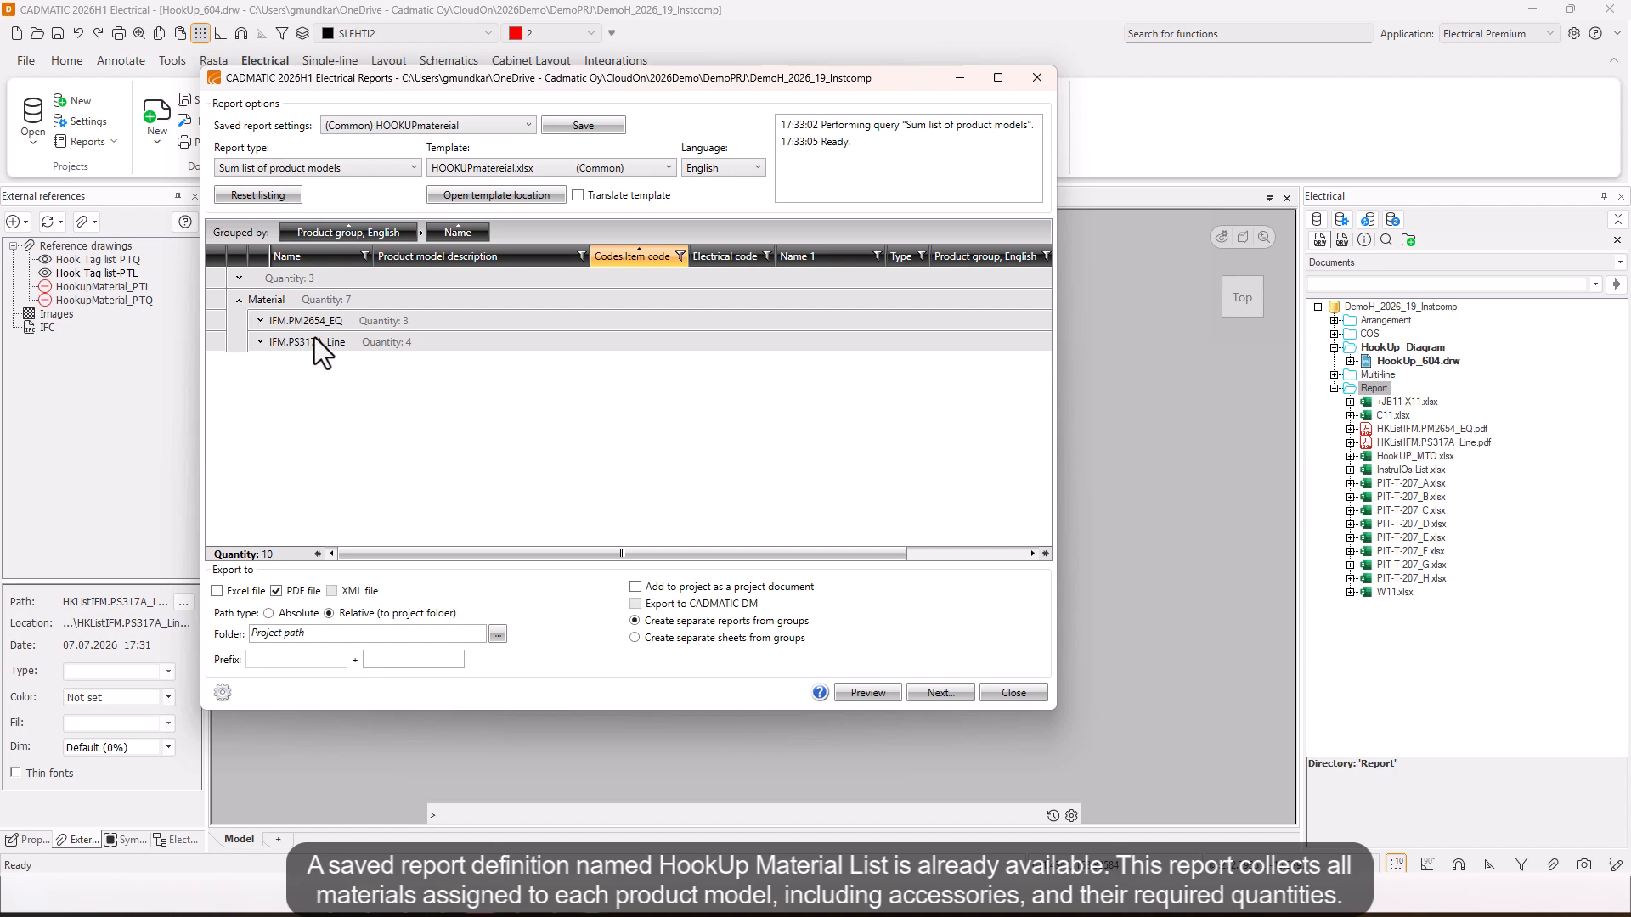
pyautogui.click(254, 321)
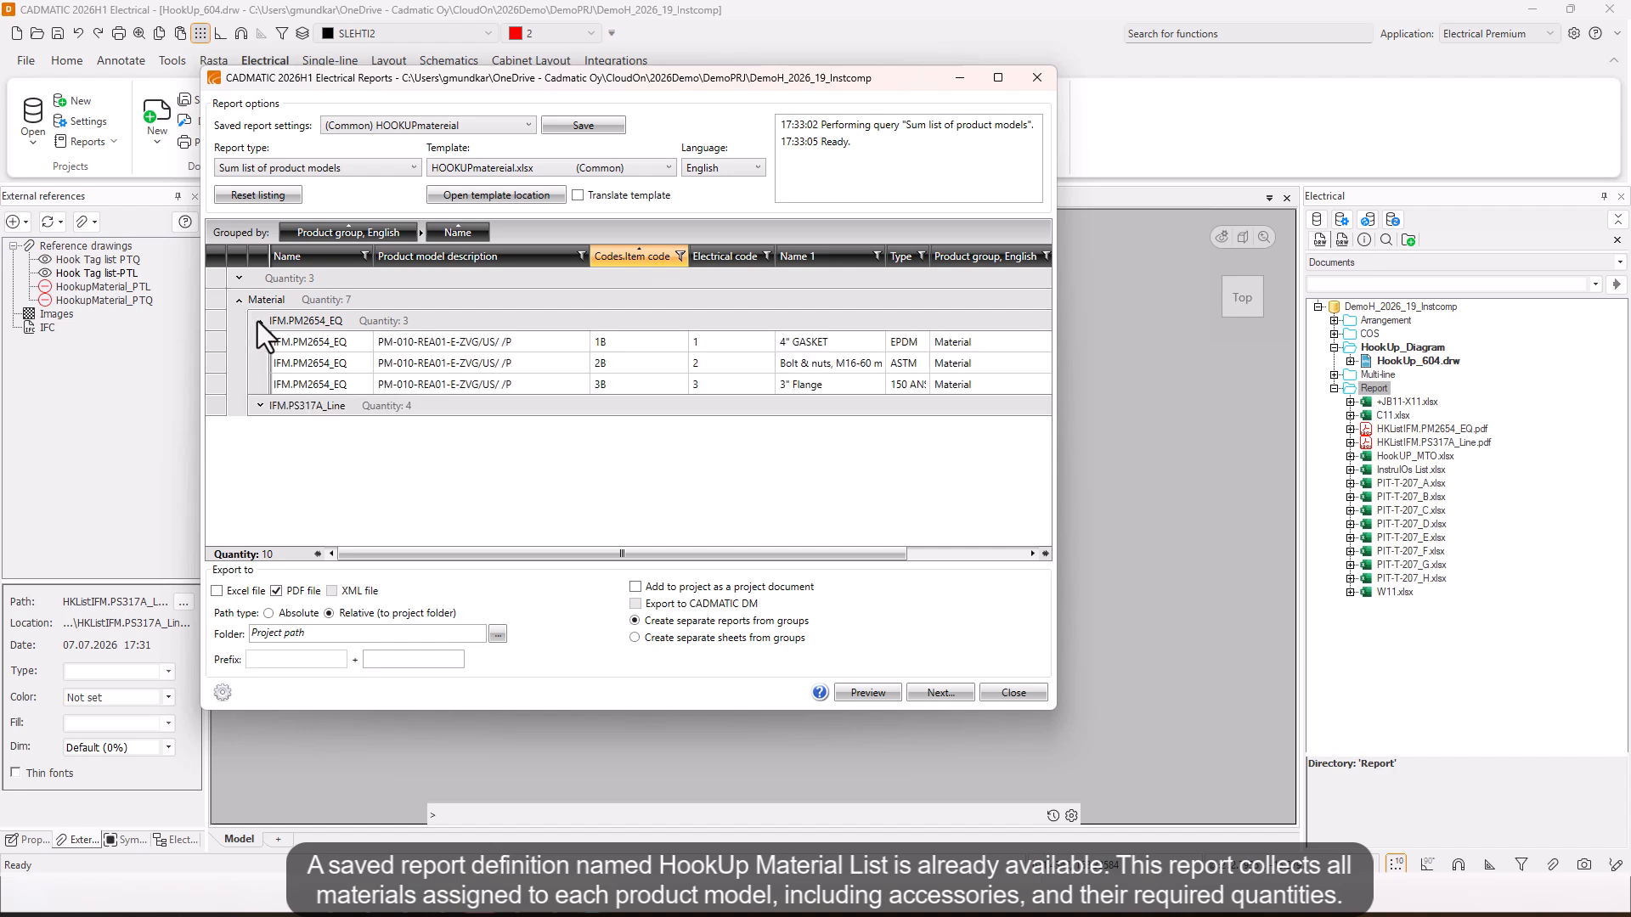
pyautogui.click(258, 321)
pyautogui.click(261, 342)
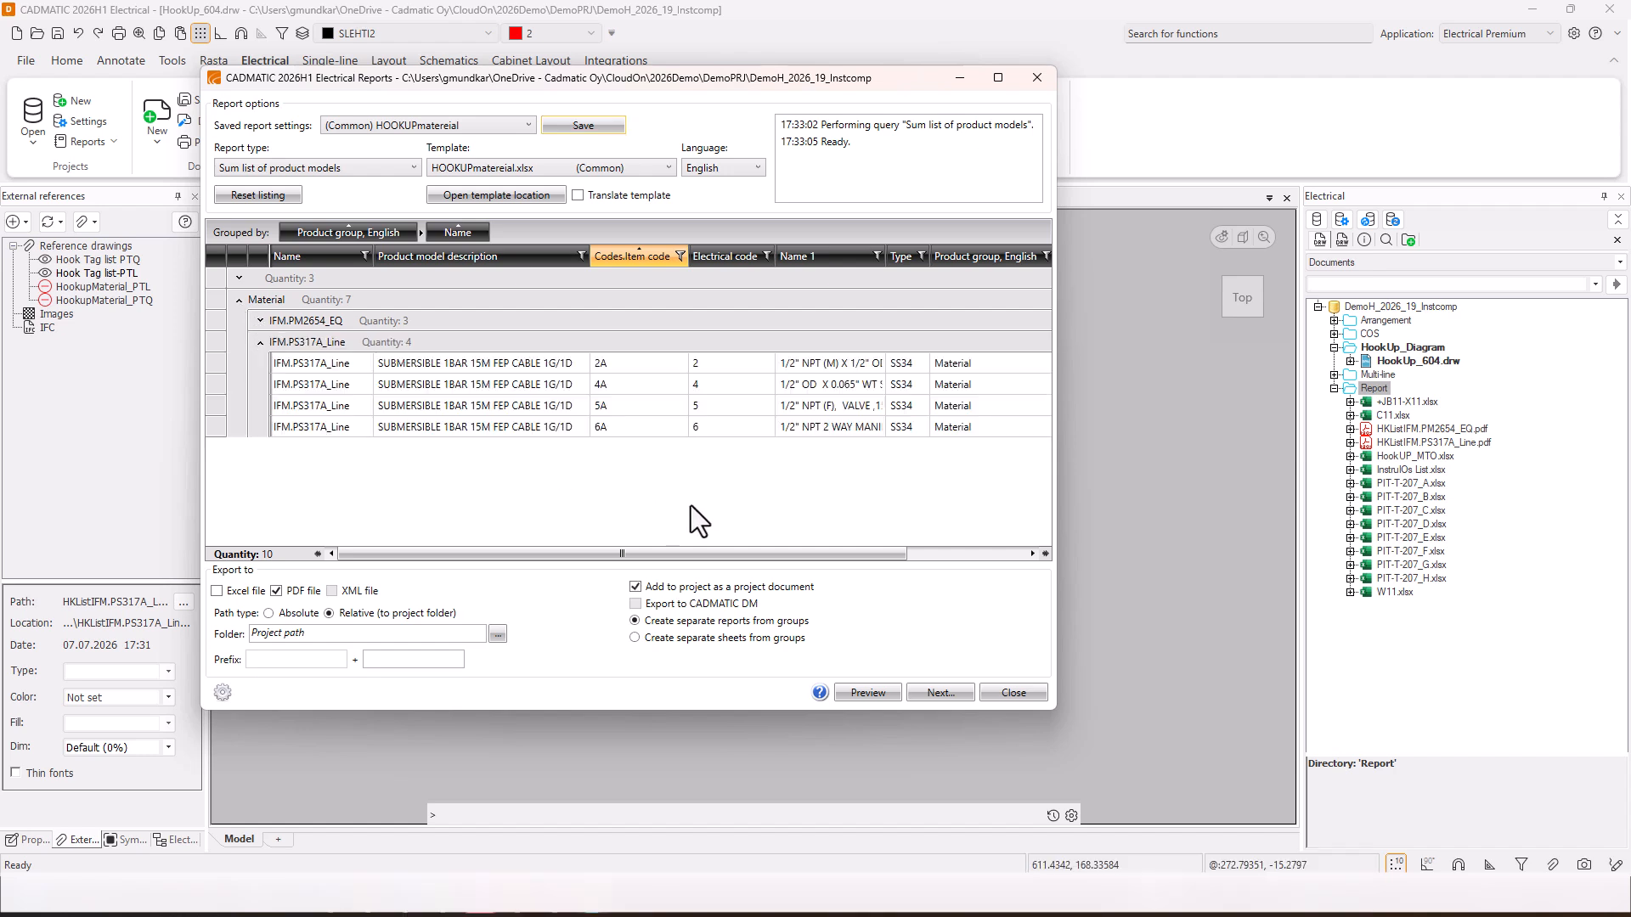
# Step: Proceed to creating the separate reports and include only the two Material rows, IFM.PM2654_EQ and IFM.PS317A_Line
pyautogui.click(925, 693)
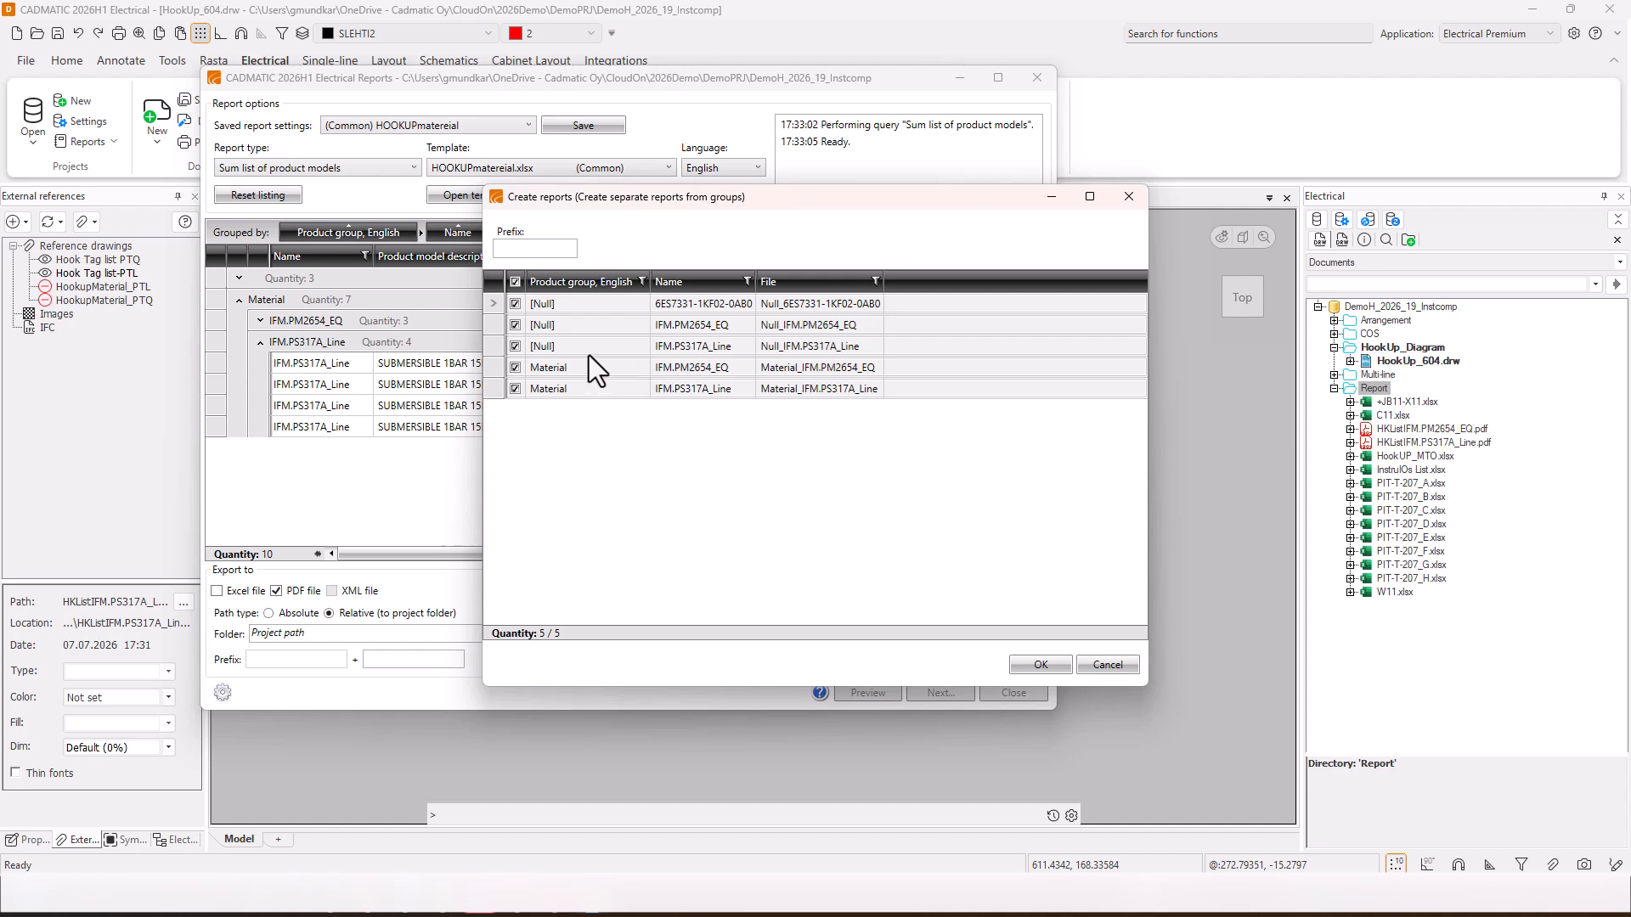
pyautogui.click(515, 283)
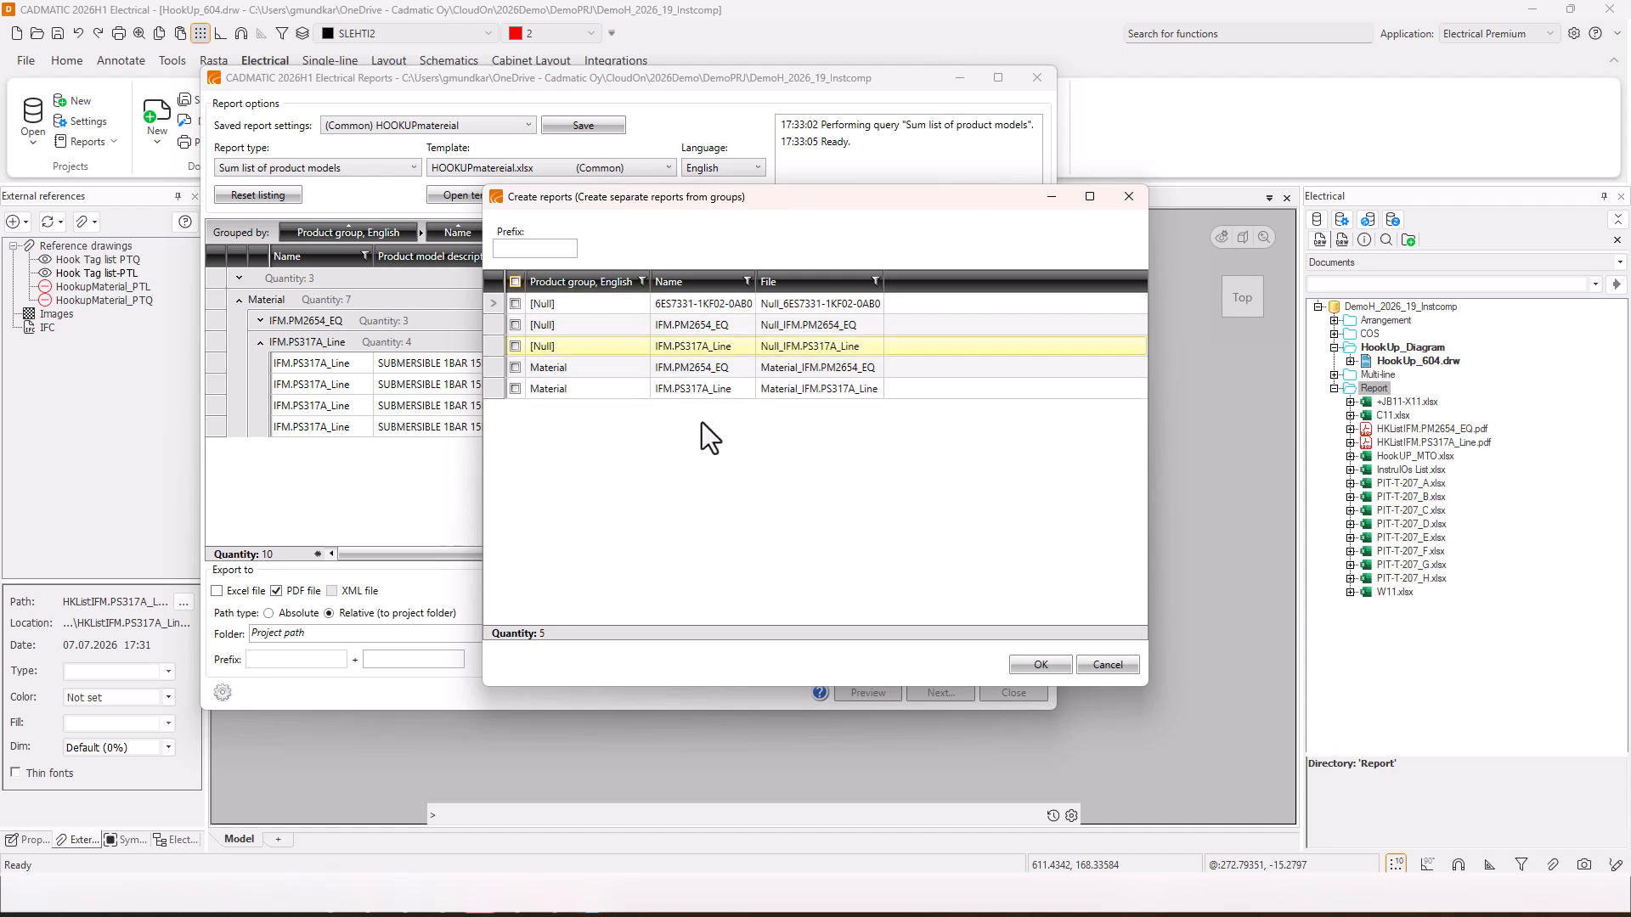
pyautogui.click(516, 367)
pyautogui.click(516, 388)
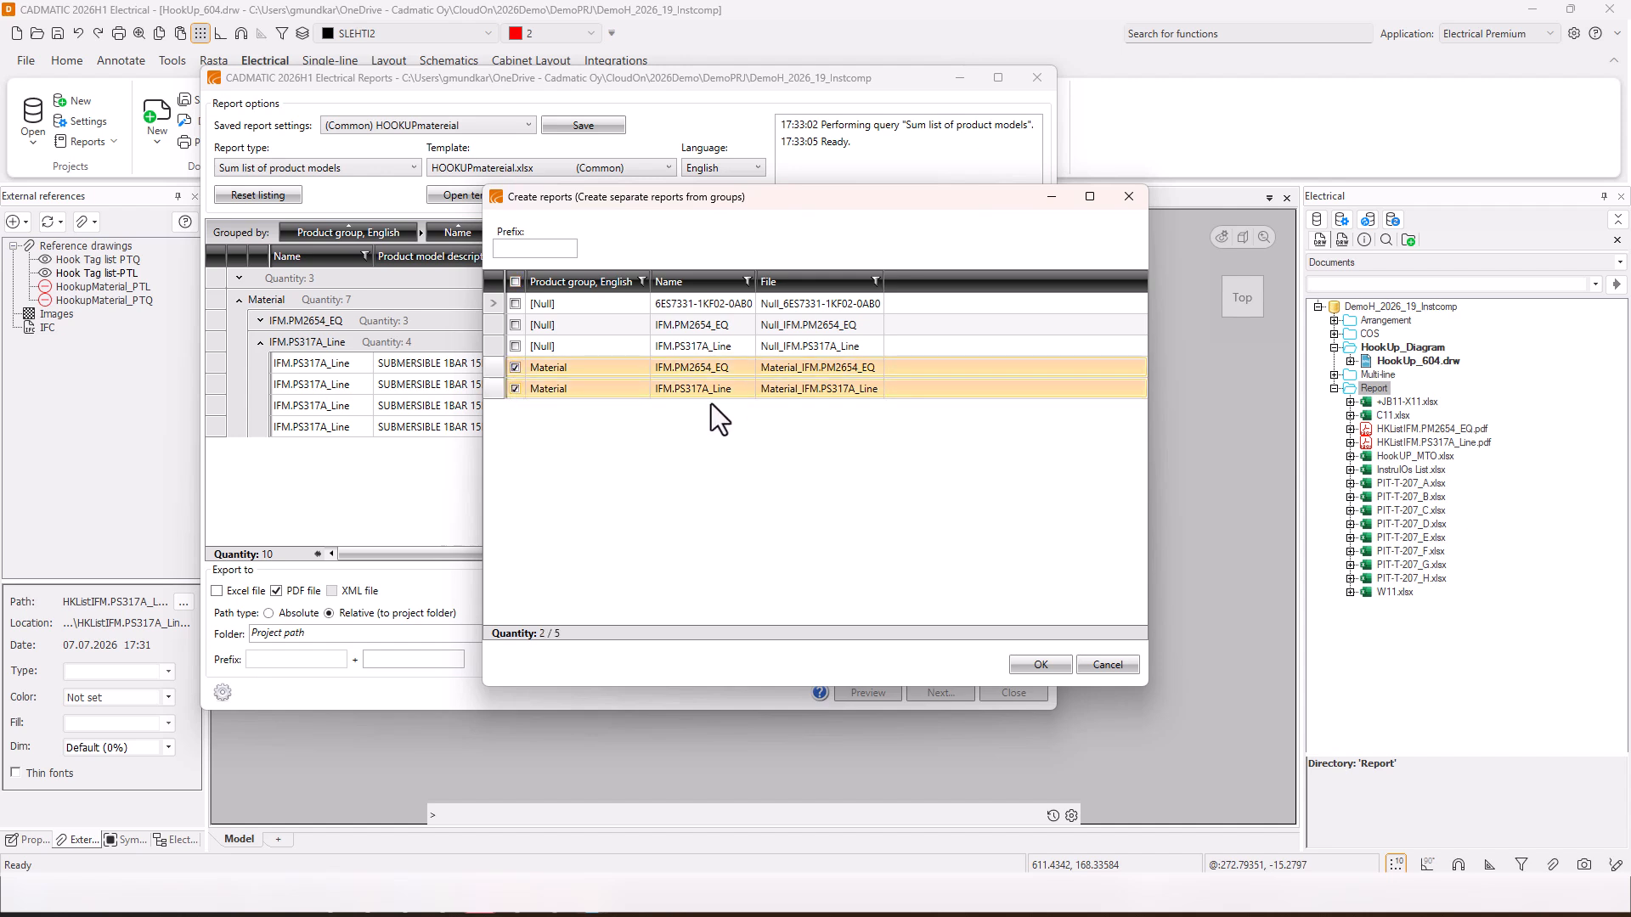
# Step: Generate both Material reports without a file name prefix, close the report tool and sync the changes from the database
pyautogui.click(535, 249)
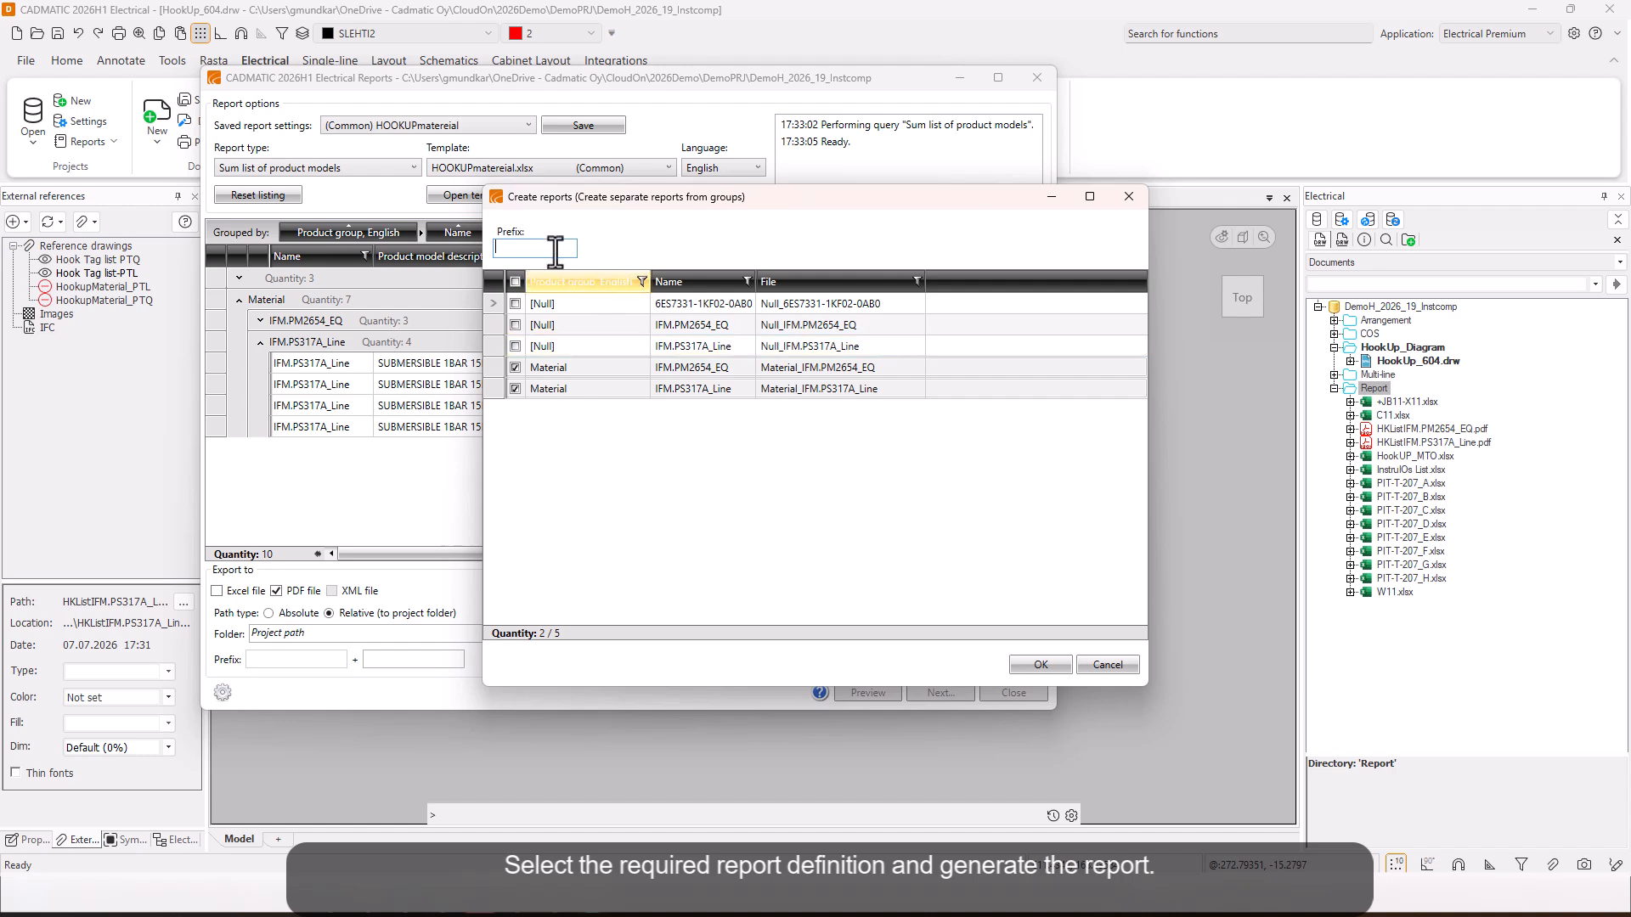
pyautogui.click(1040, 664)
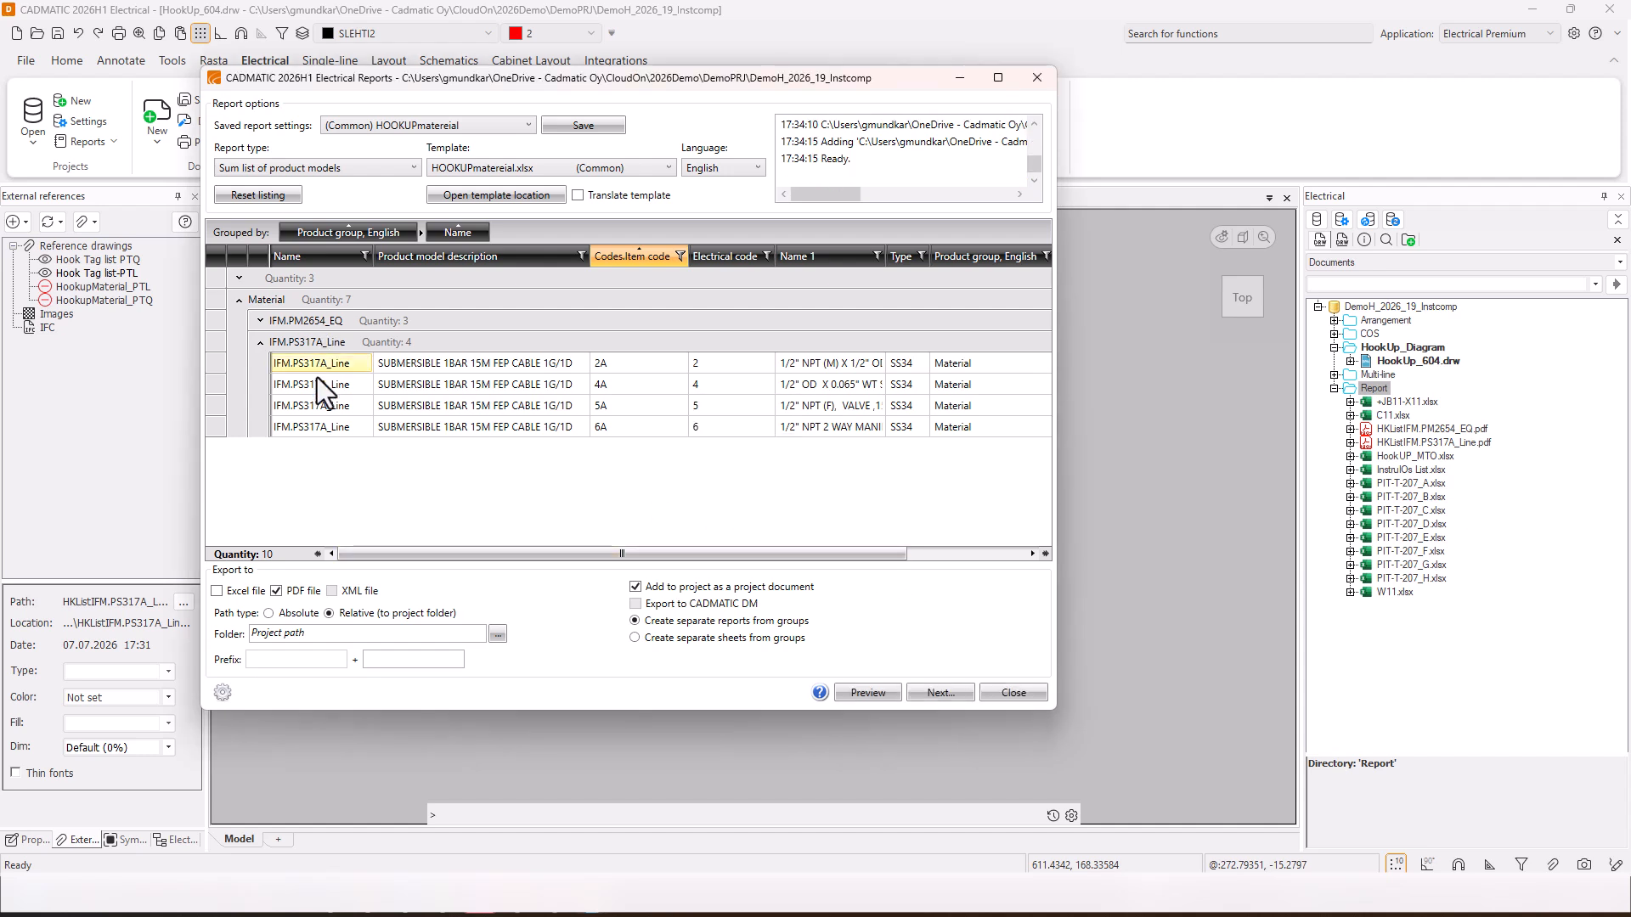
pyautogui.click(985, 695)
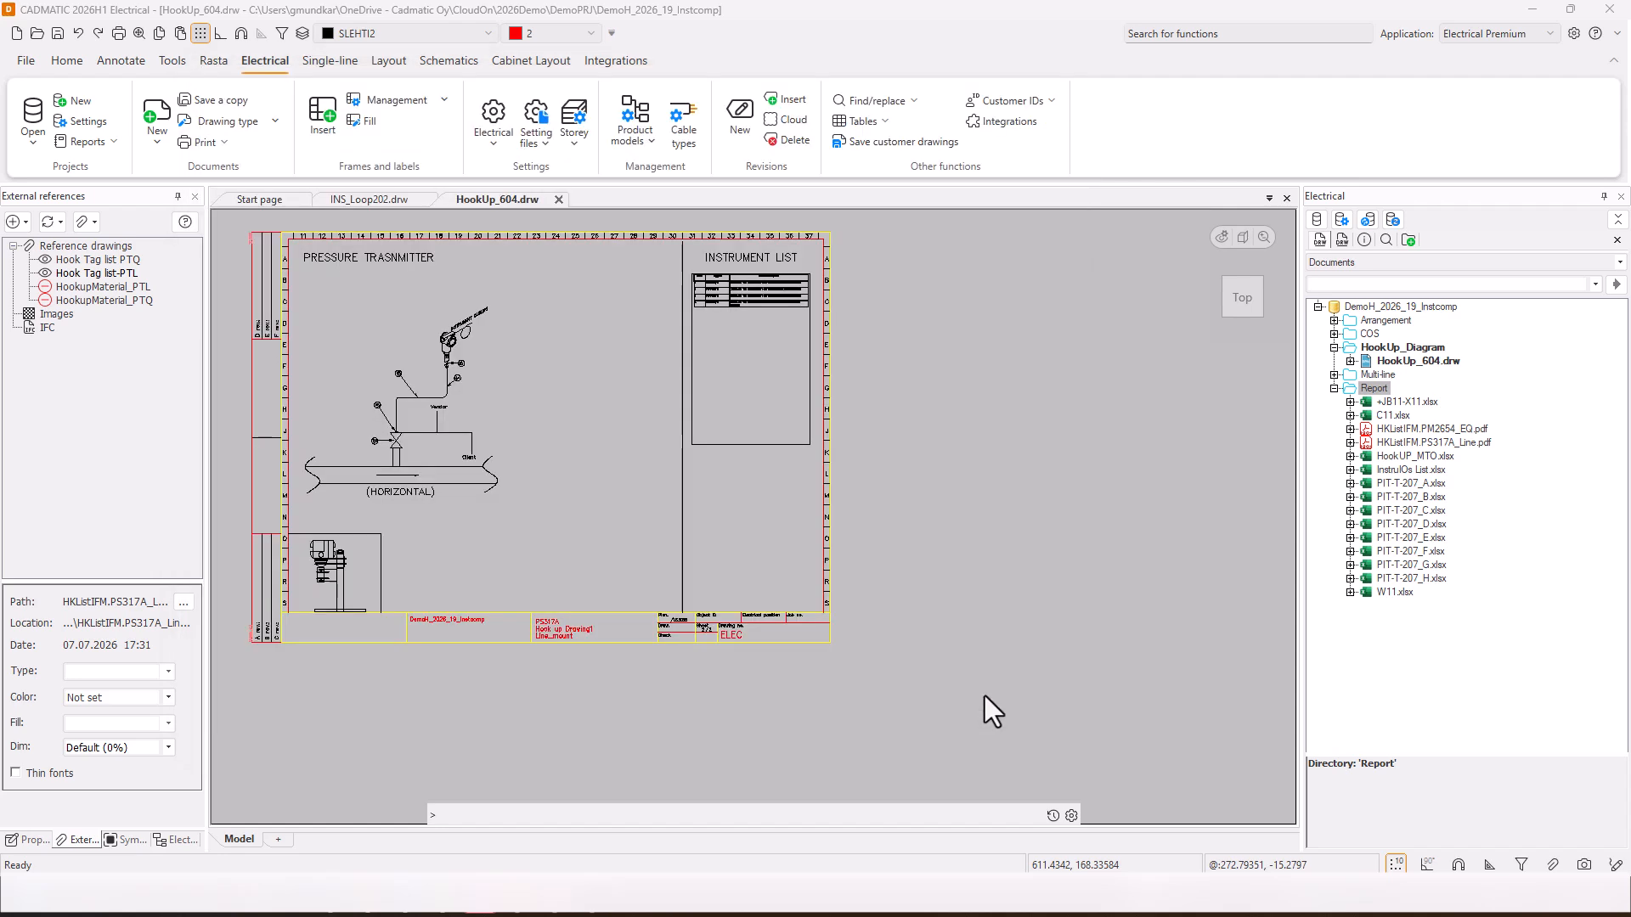
pyautogui.click(1393, 221)
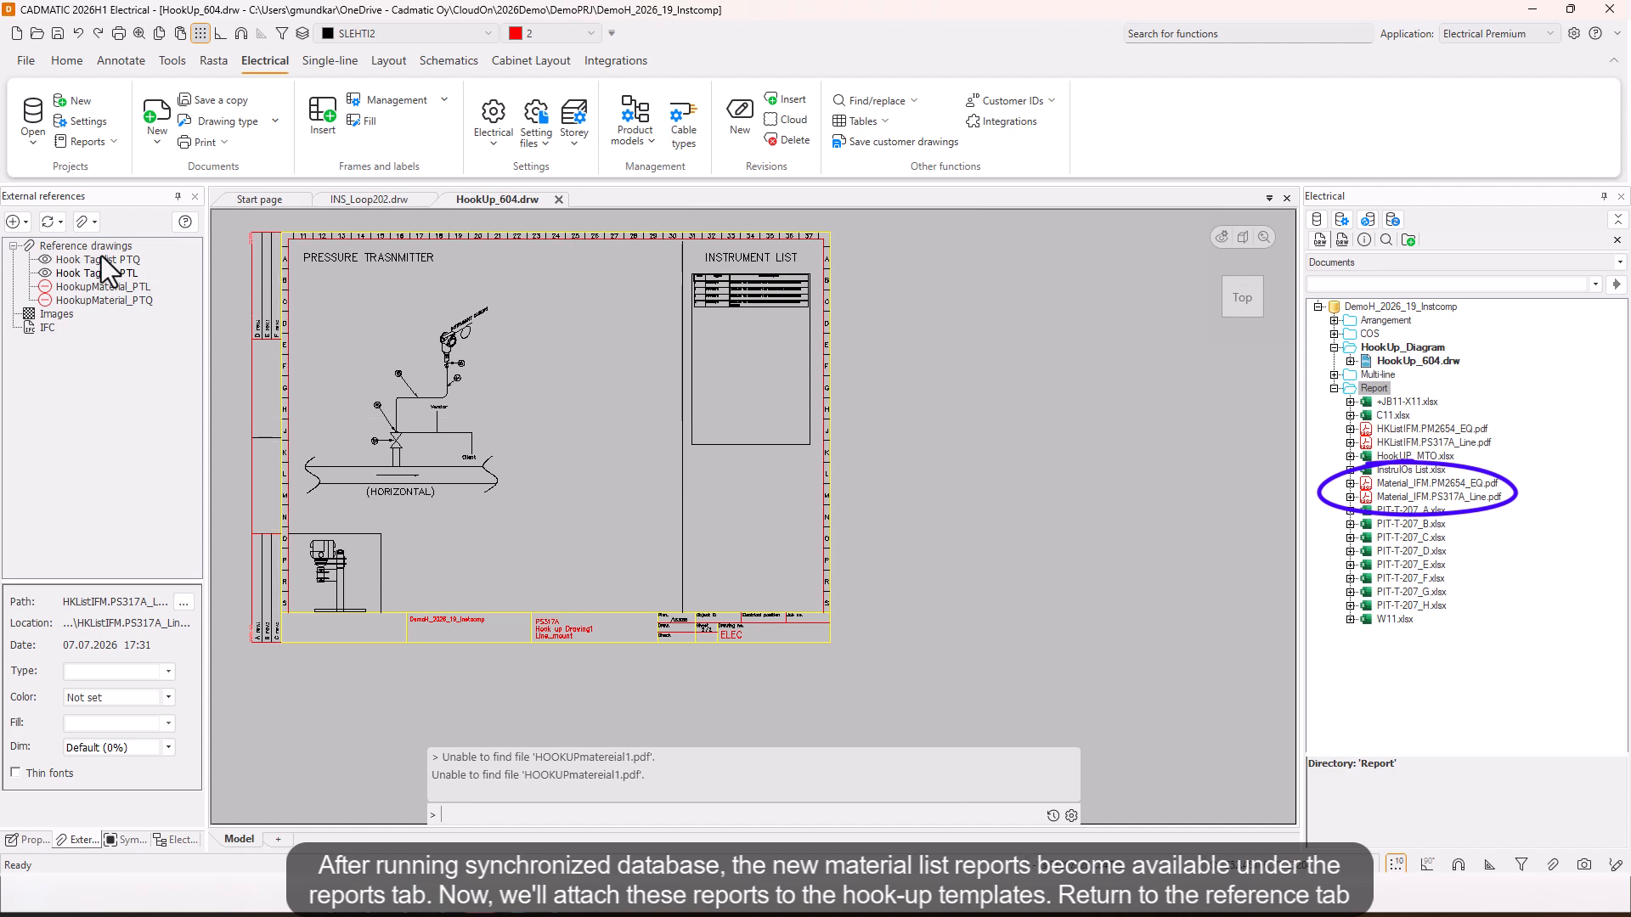
# Step: On the equipment-mounted sheet, point the HookupMaterial_PTQ PDF reference to Material_IFM.PM2654_EQ.pdf and check the material table
pyautogui.scroll(2, 583, 484)
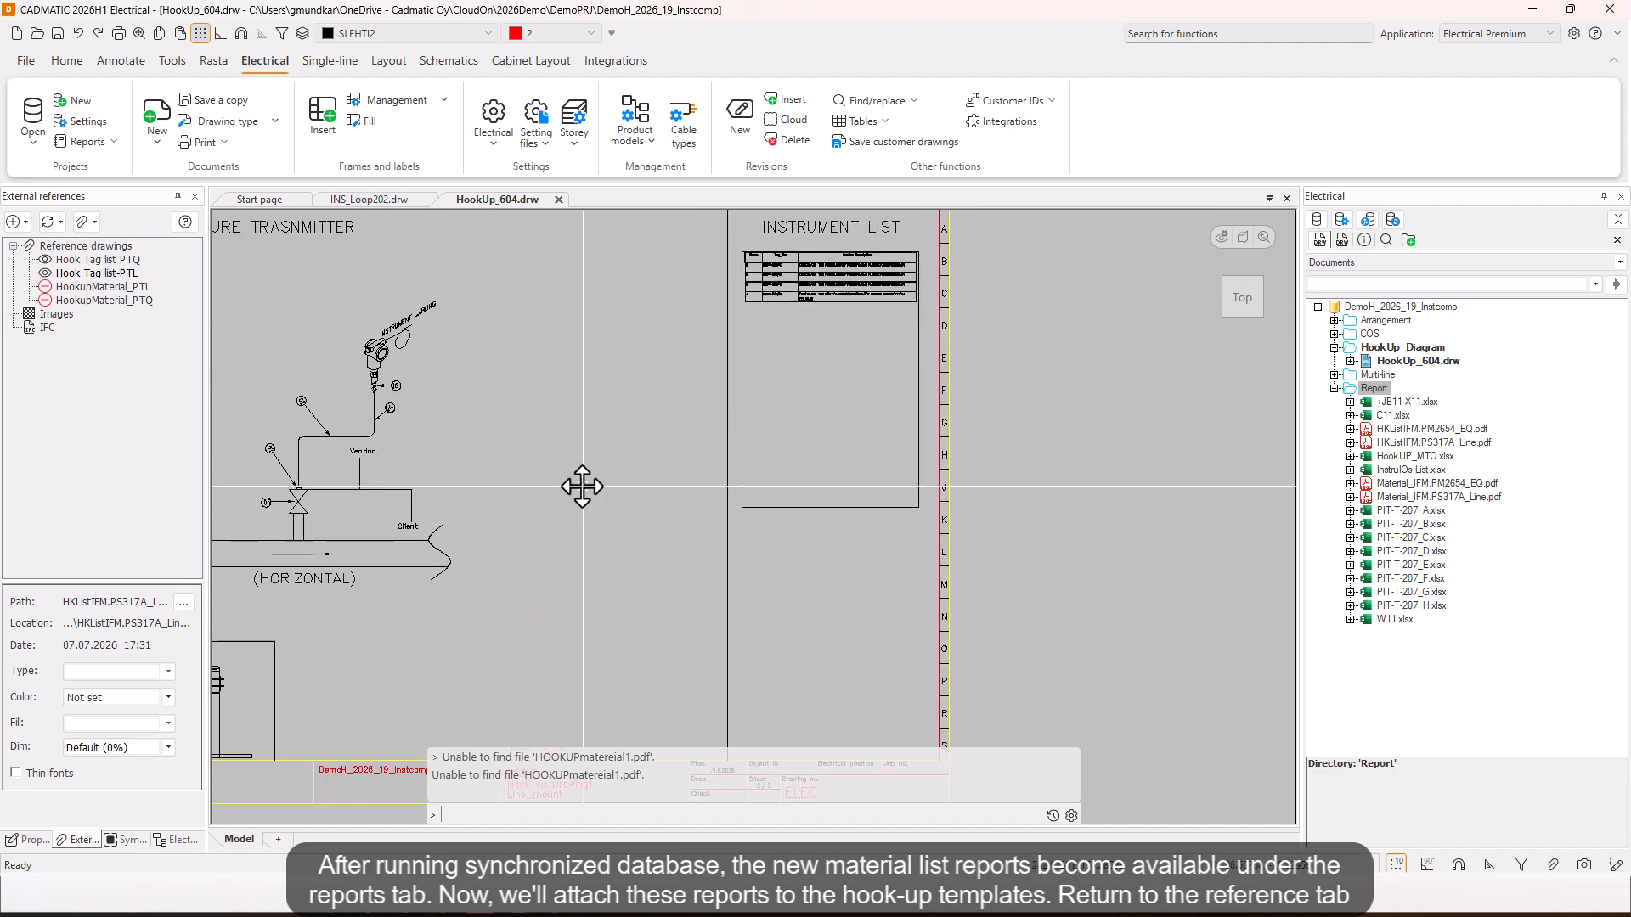
pyautogui.press('pageup')
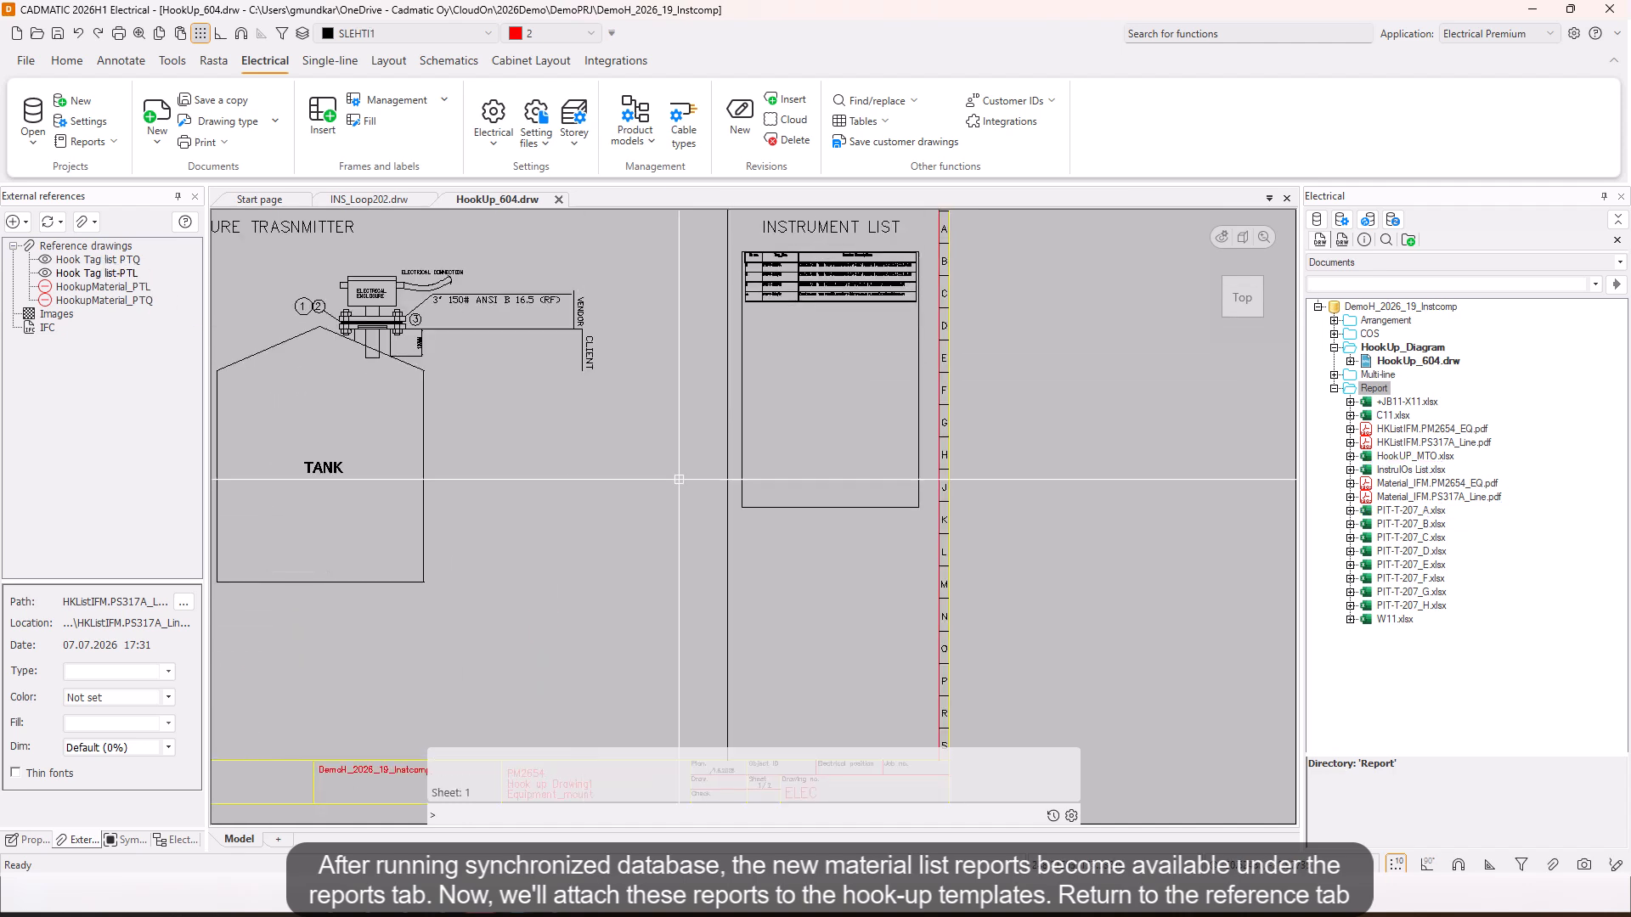
pyautogui.moveTo(683, 479); pyautogui.dragTo(691, 447, button='middle')
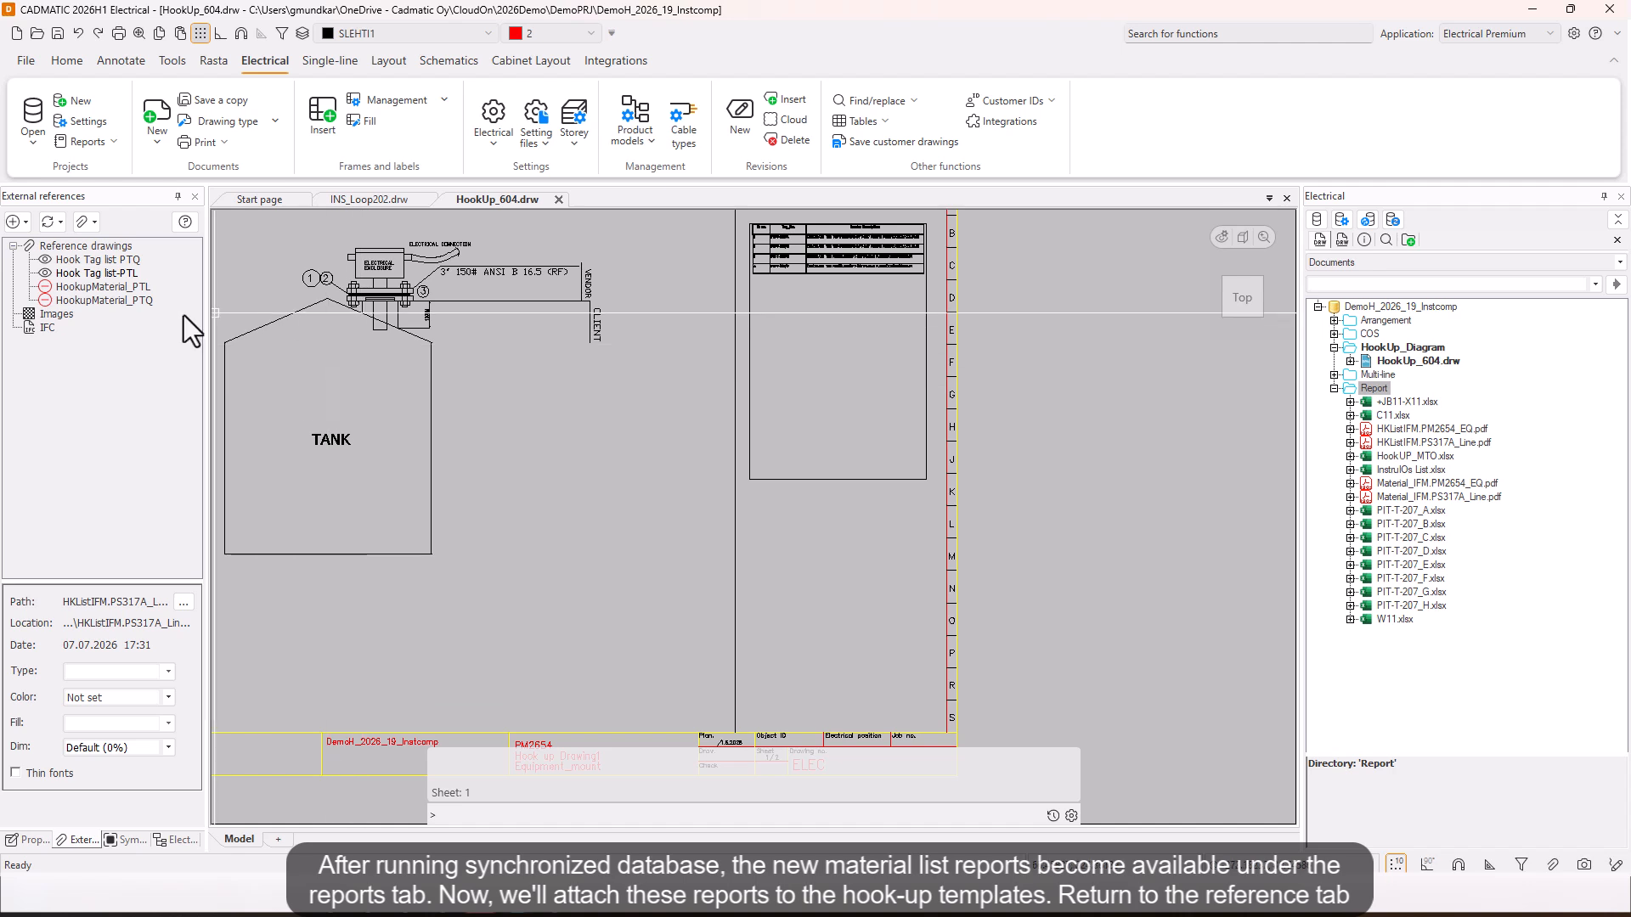
pyautogui.click(139, 303)
pyautogui.rightClick(139, 302)
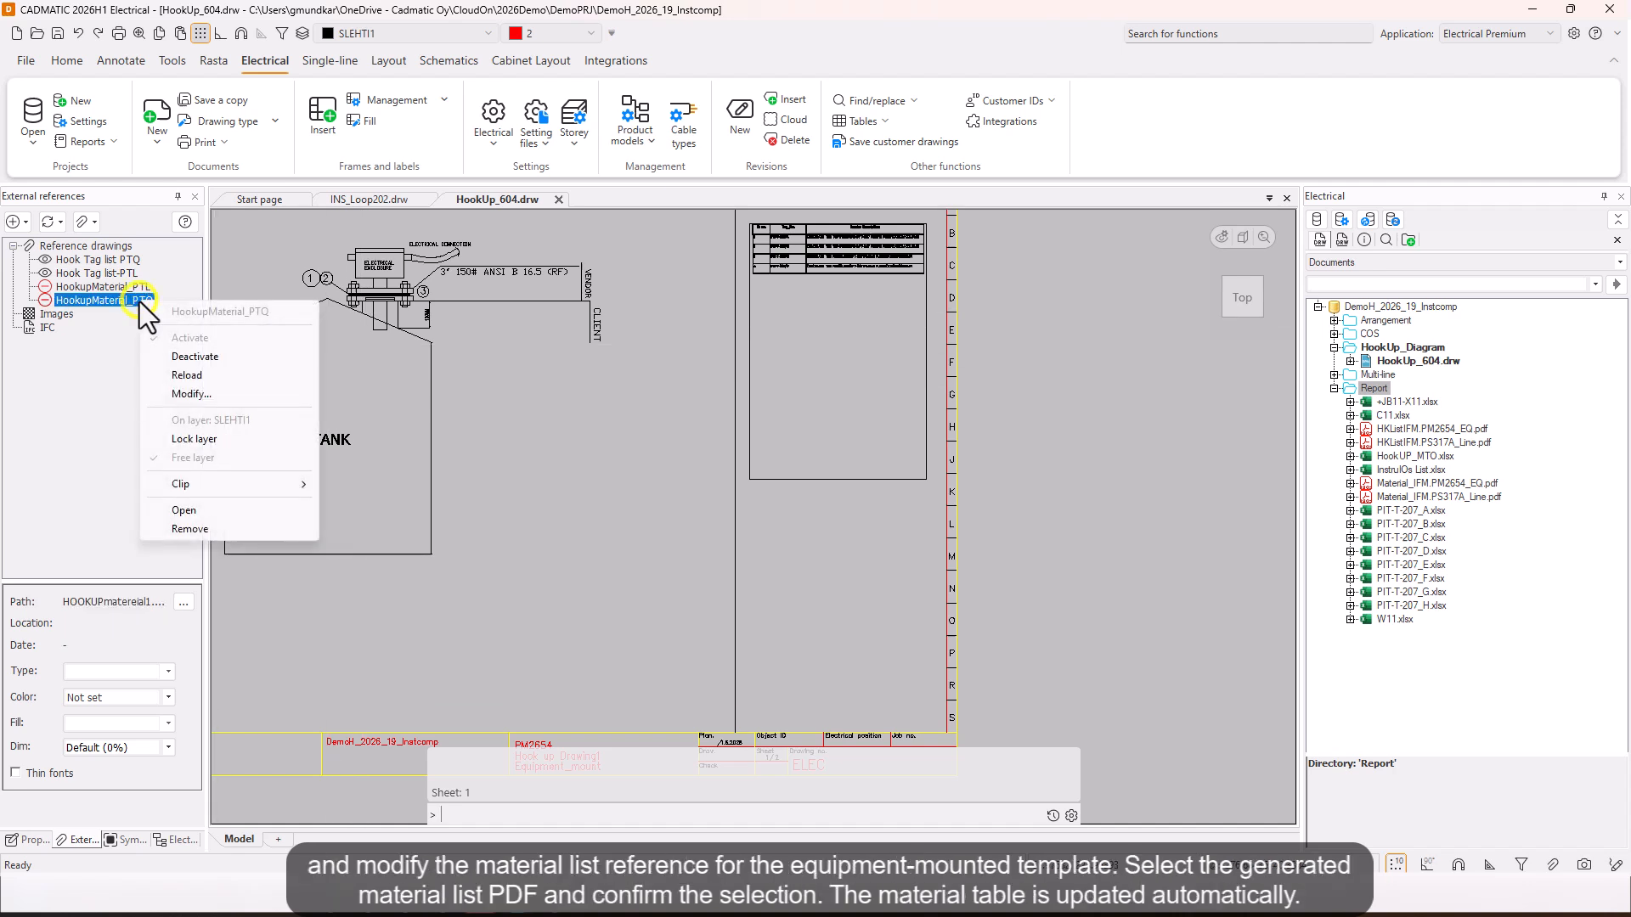
pyautogui.click(218, 390)
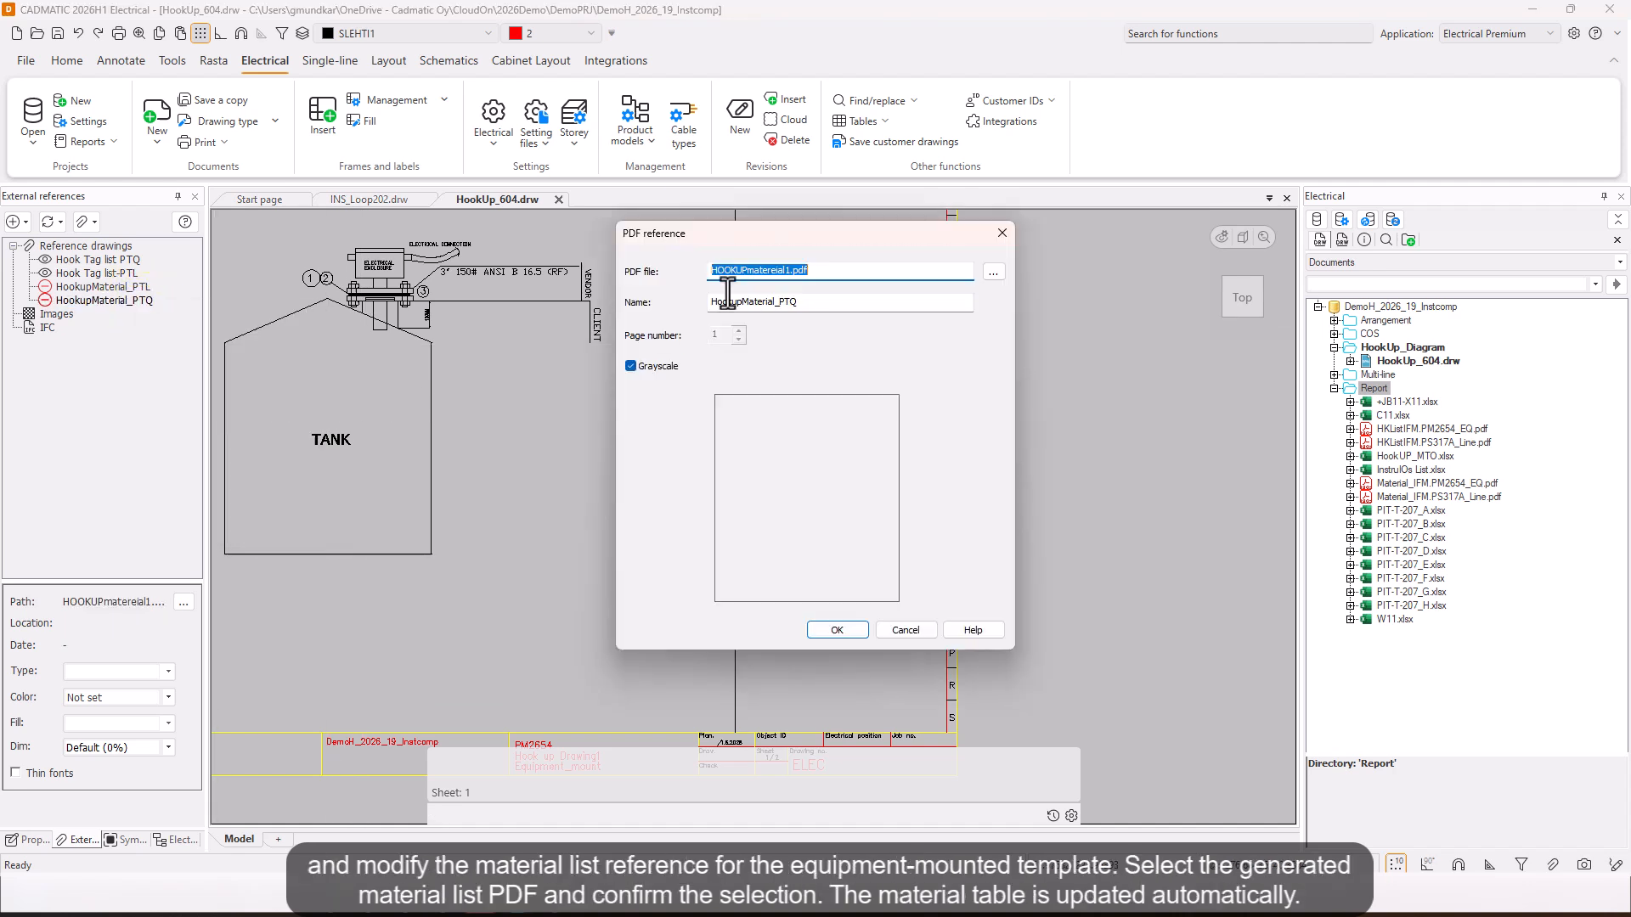
pyautogui.click(991, 273)
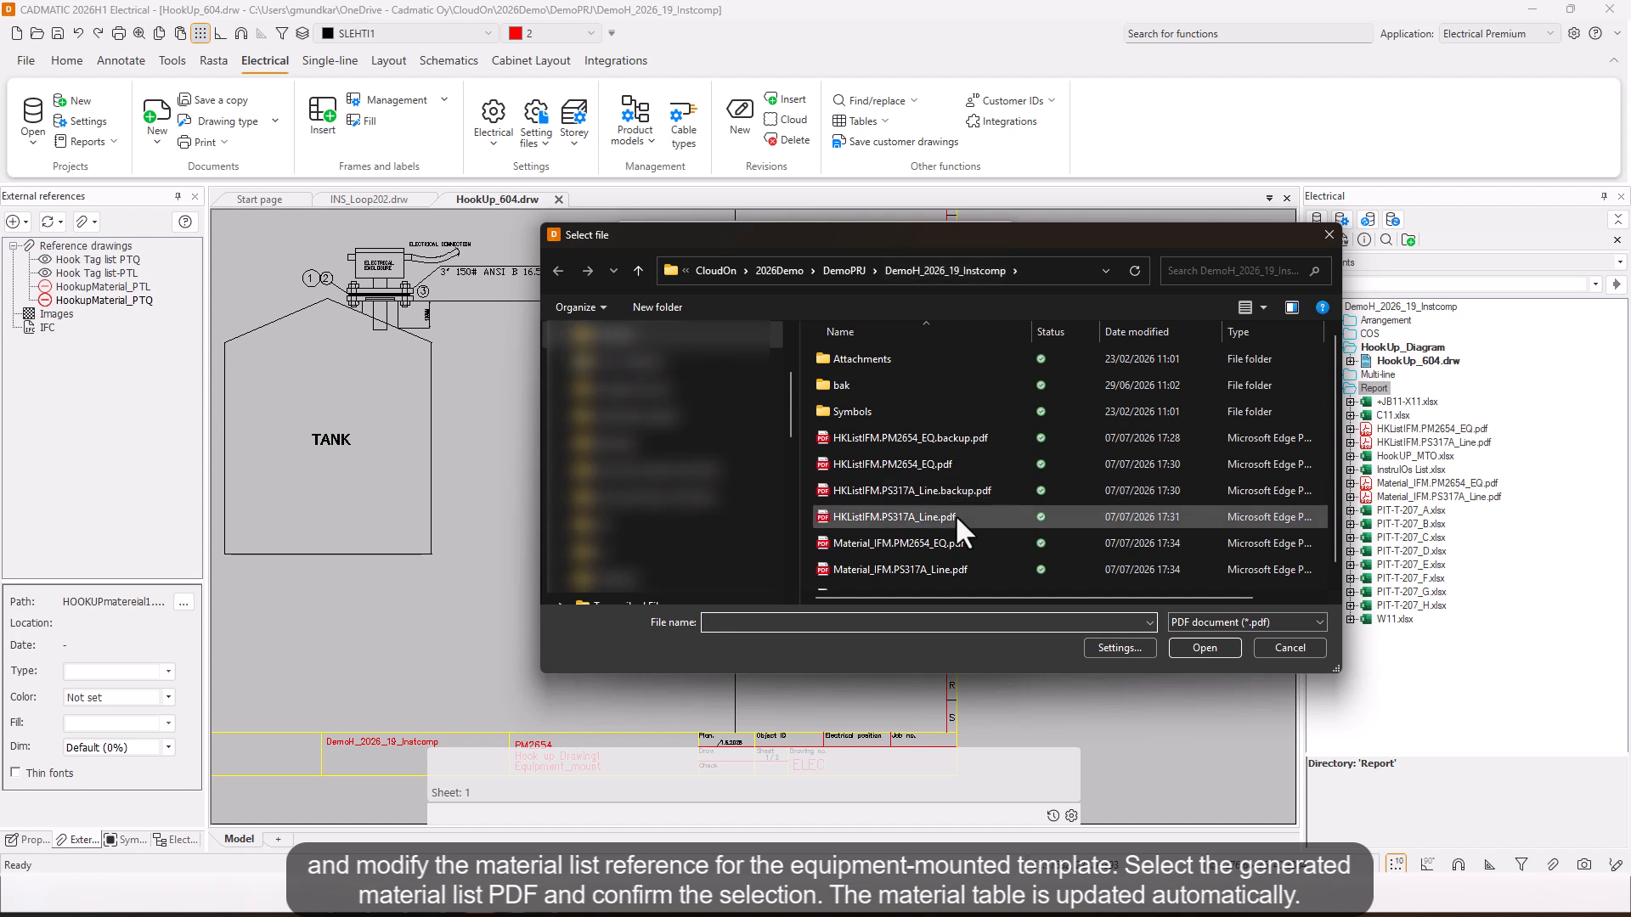
pyautogui.scroll(-1, 955, 513)
pyautogui.click(961, 524)
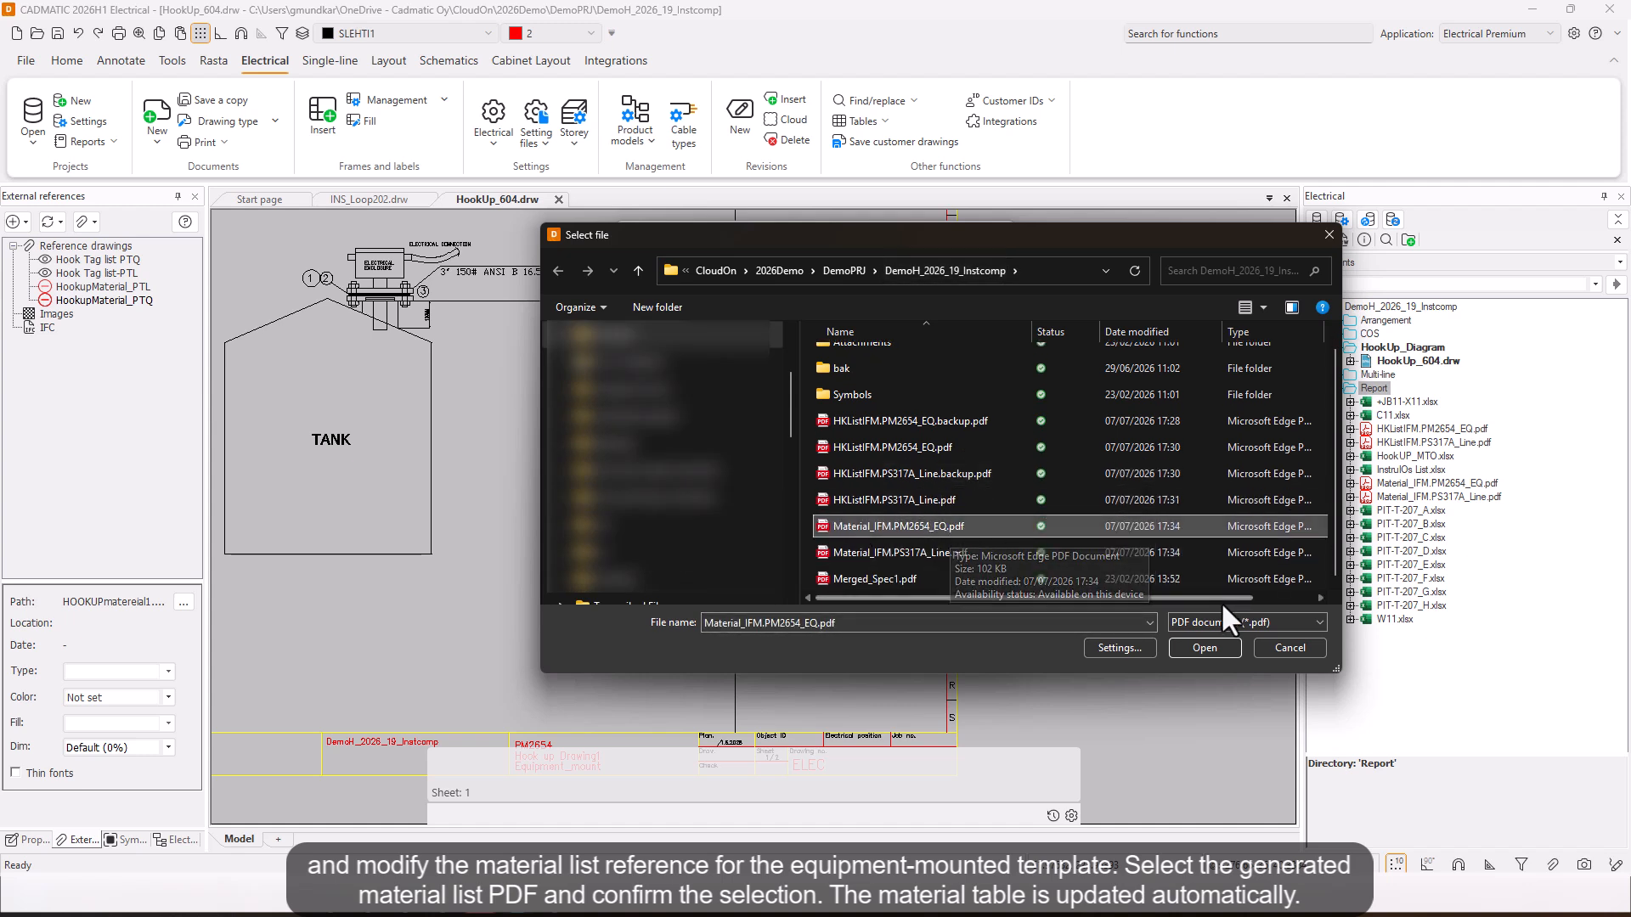
pyautogui.click(1204, 647)
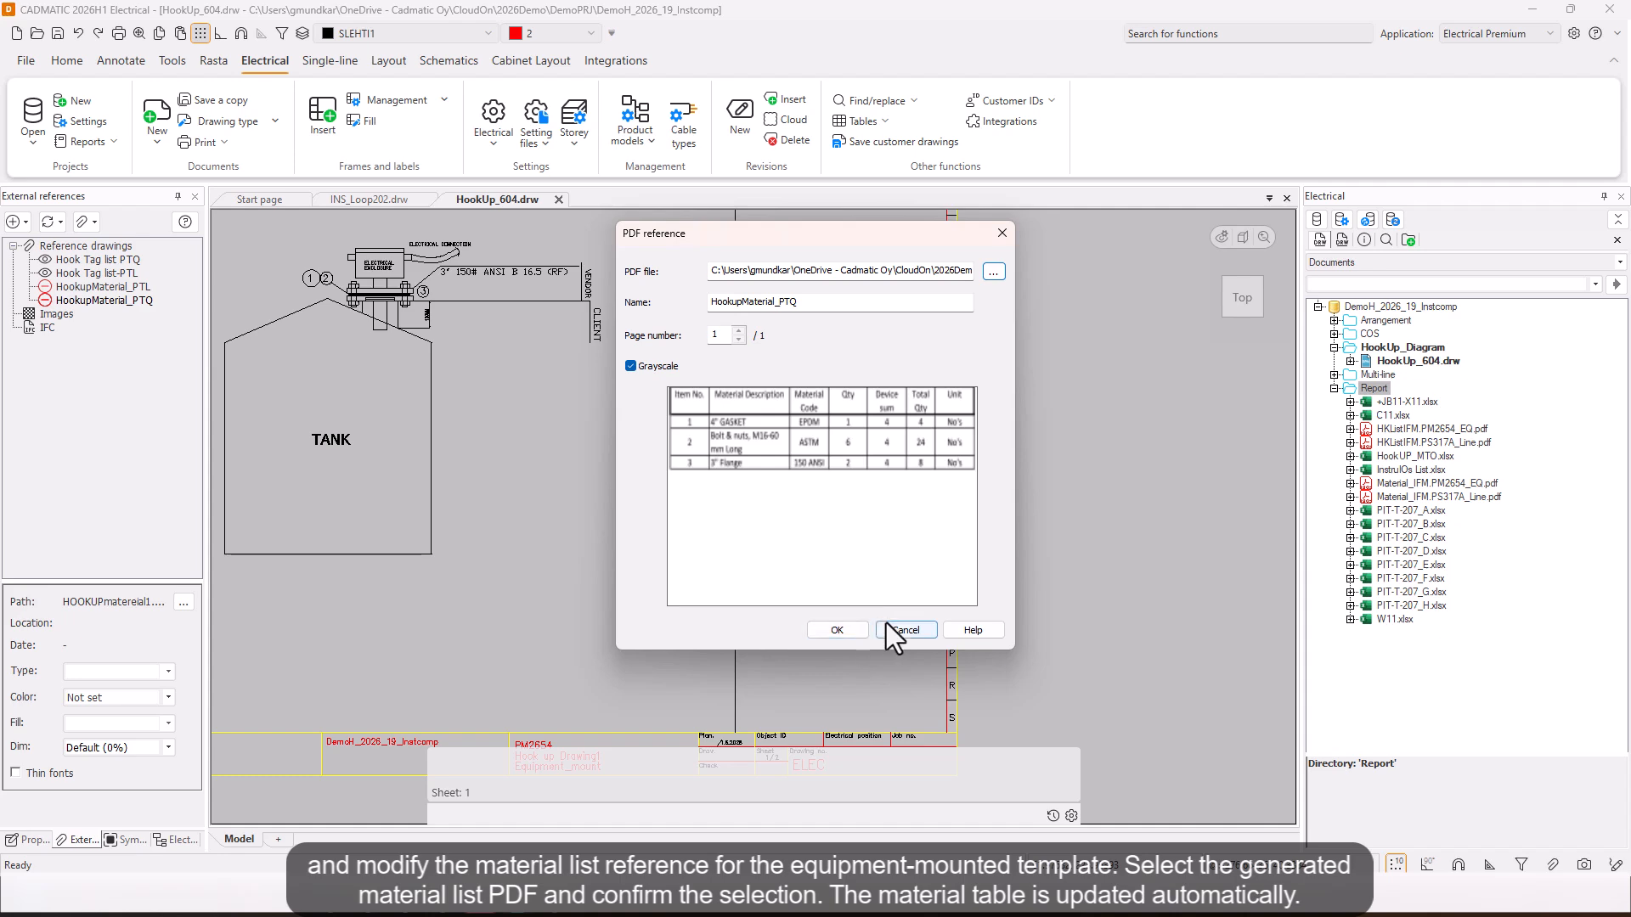
pyautogui.click(859, 629)
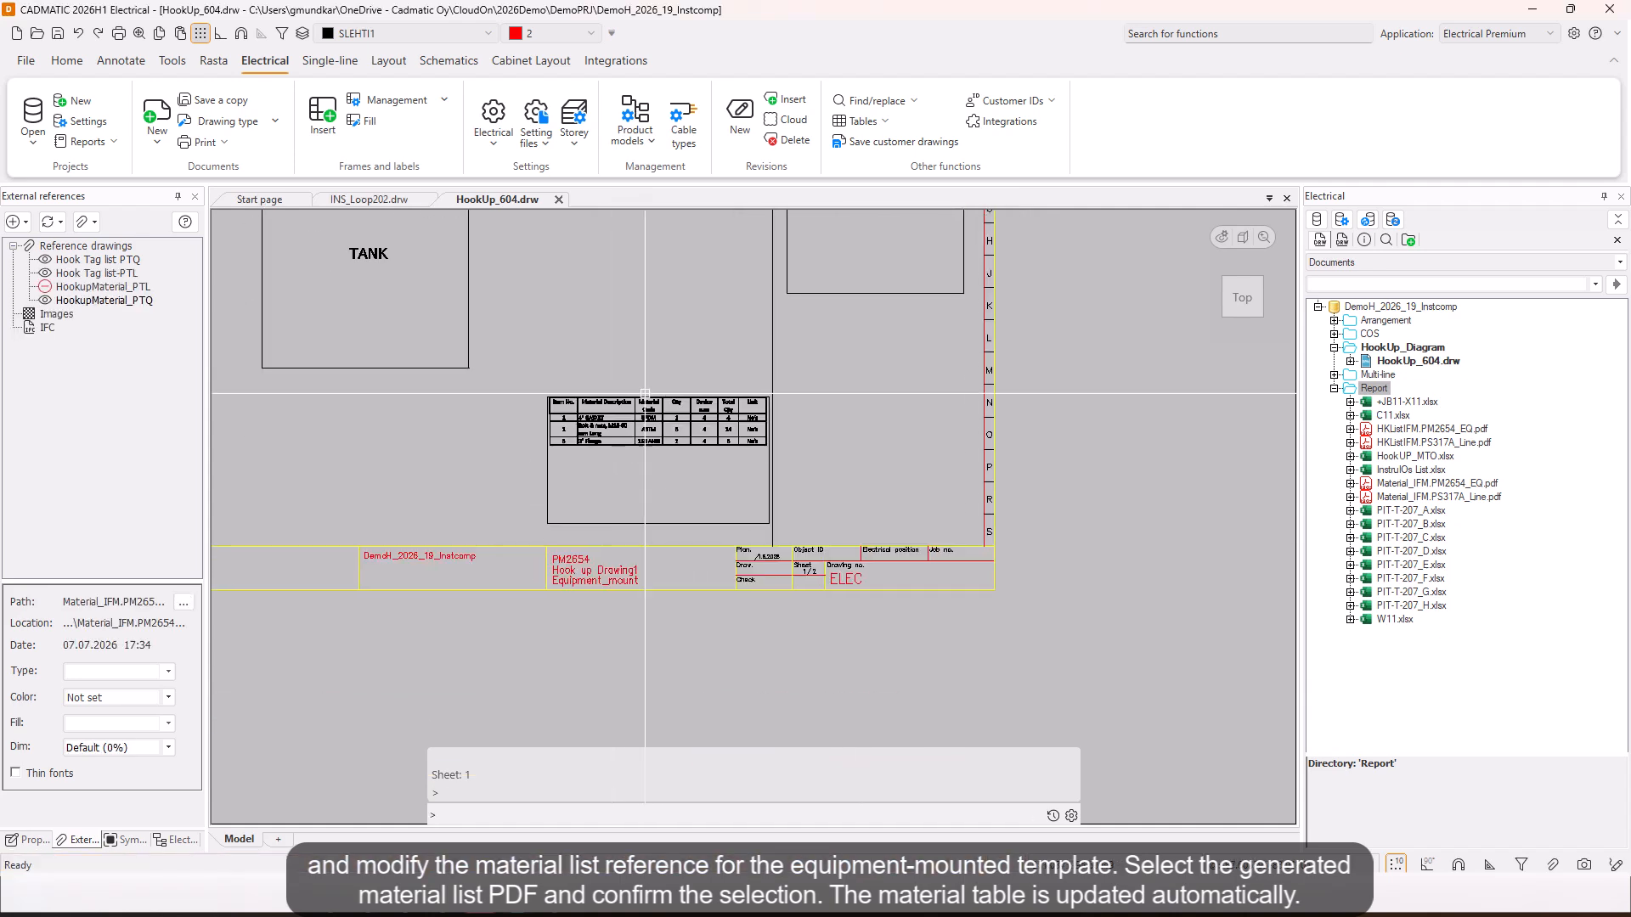
pyautogui.scroll(5, 645, 393)
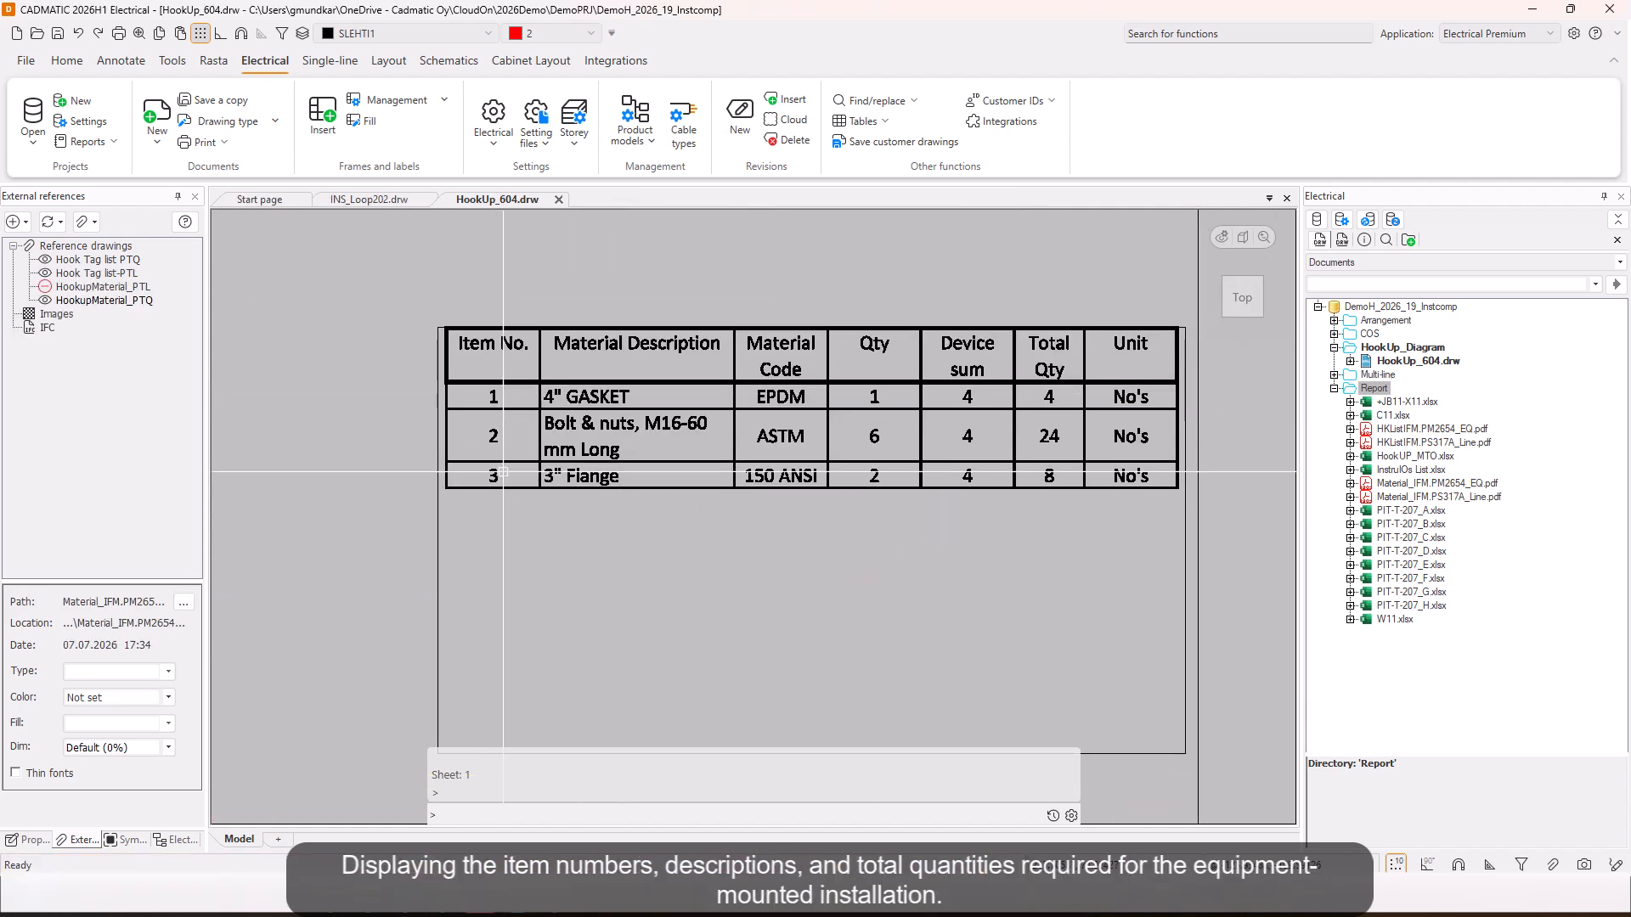
pyautogui.scroll(-3, 631, 449)
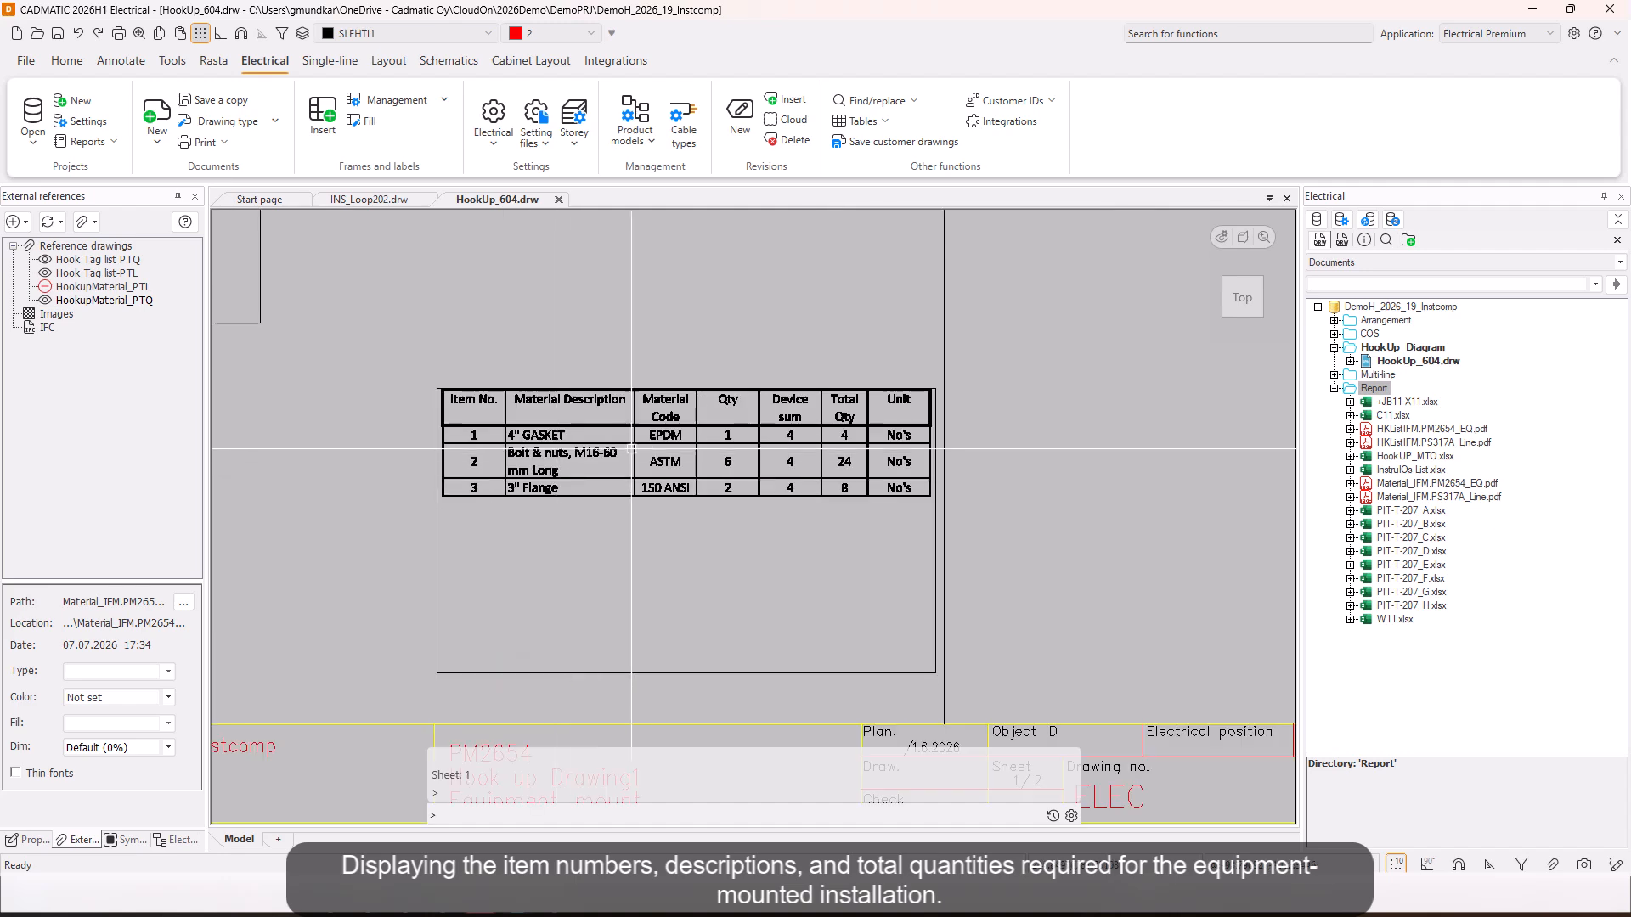
pyautogui.scroll(2, 712, 467)
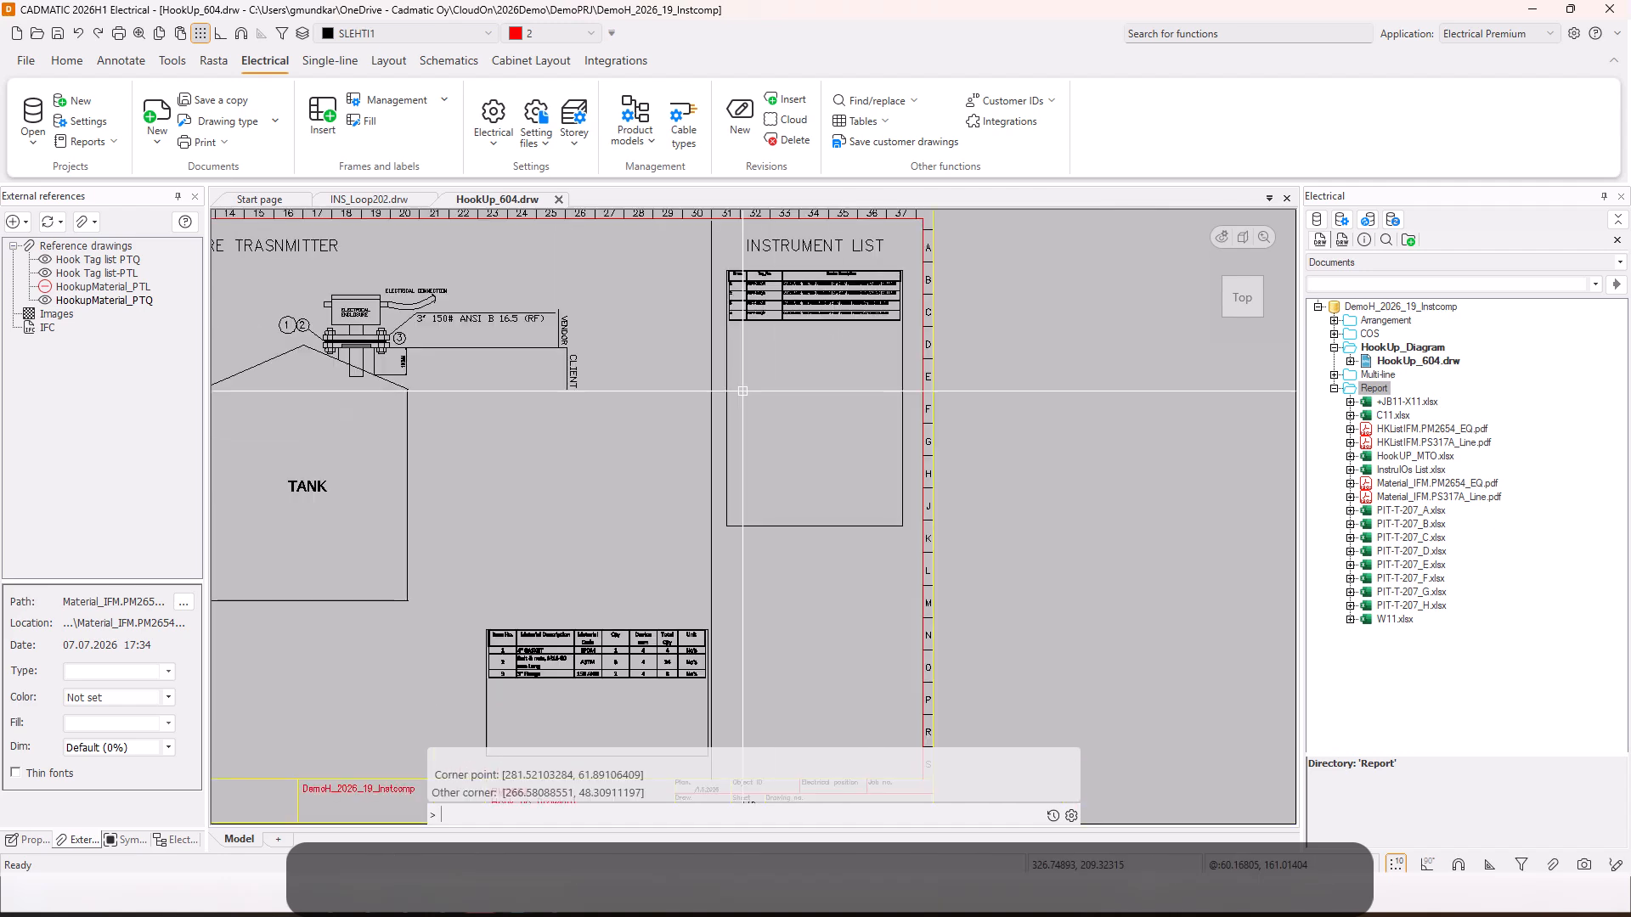
# Step: On the line-mounted sheet, point the HookupMaterial_PTL PDF reference to Material_IFM.PS317A_Line.pdf
pyautogui.press('pagedown')
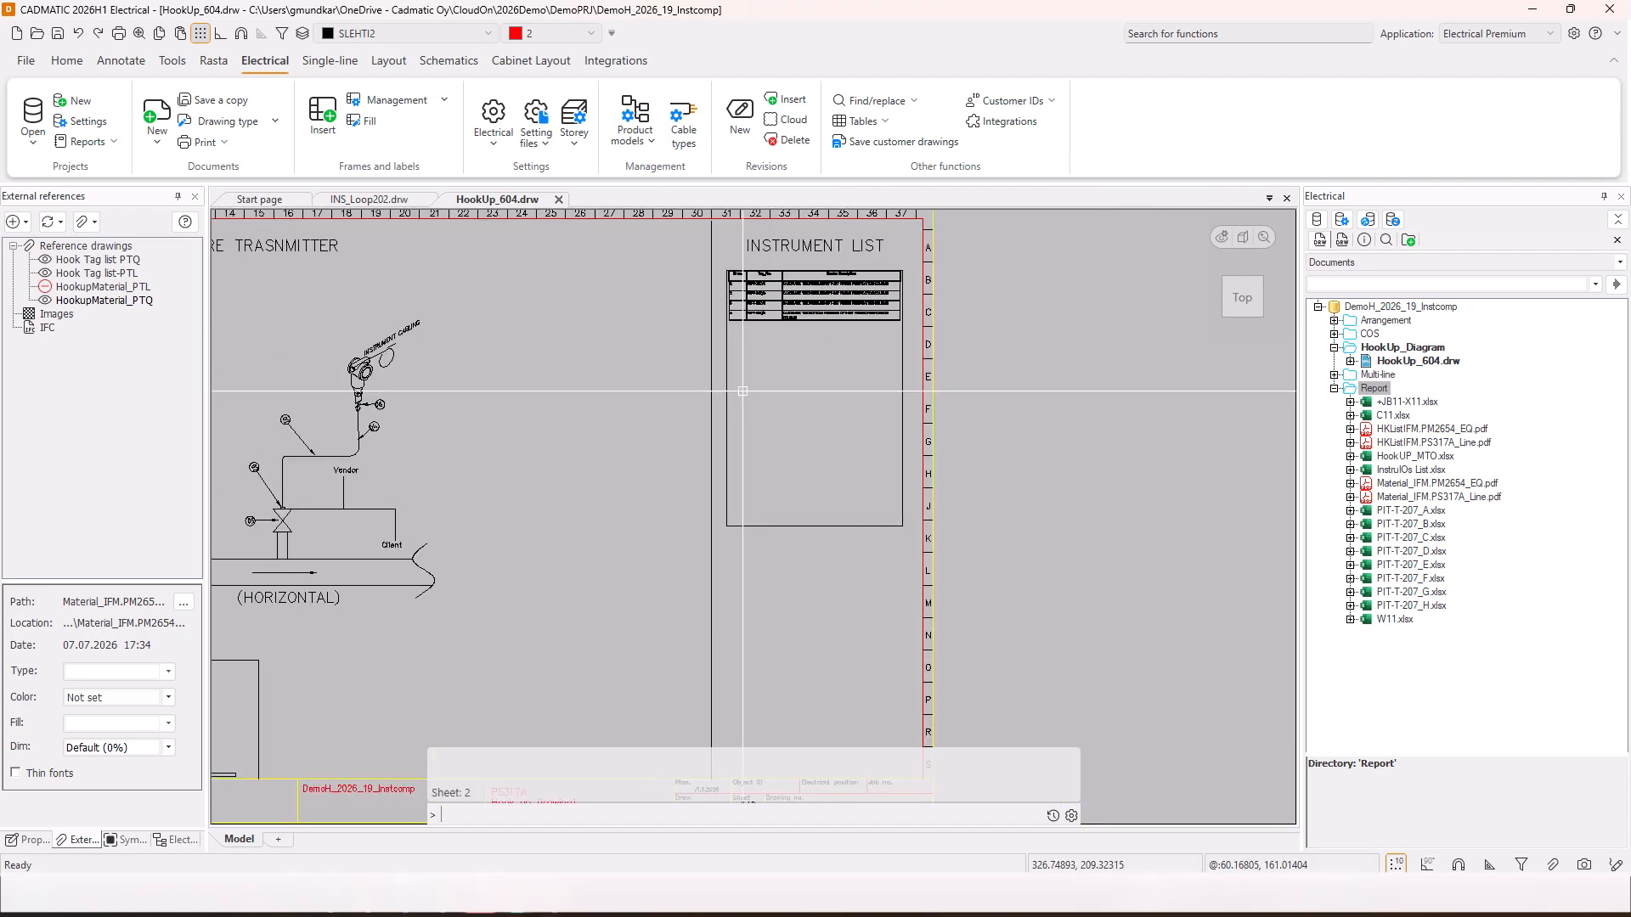
pyautogui.moveTo(612, 571); pyautogui.dragTo(628, 450, button='middle')
pyautogui.scroll(1, 562, 663)
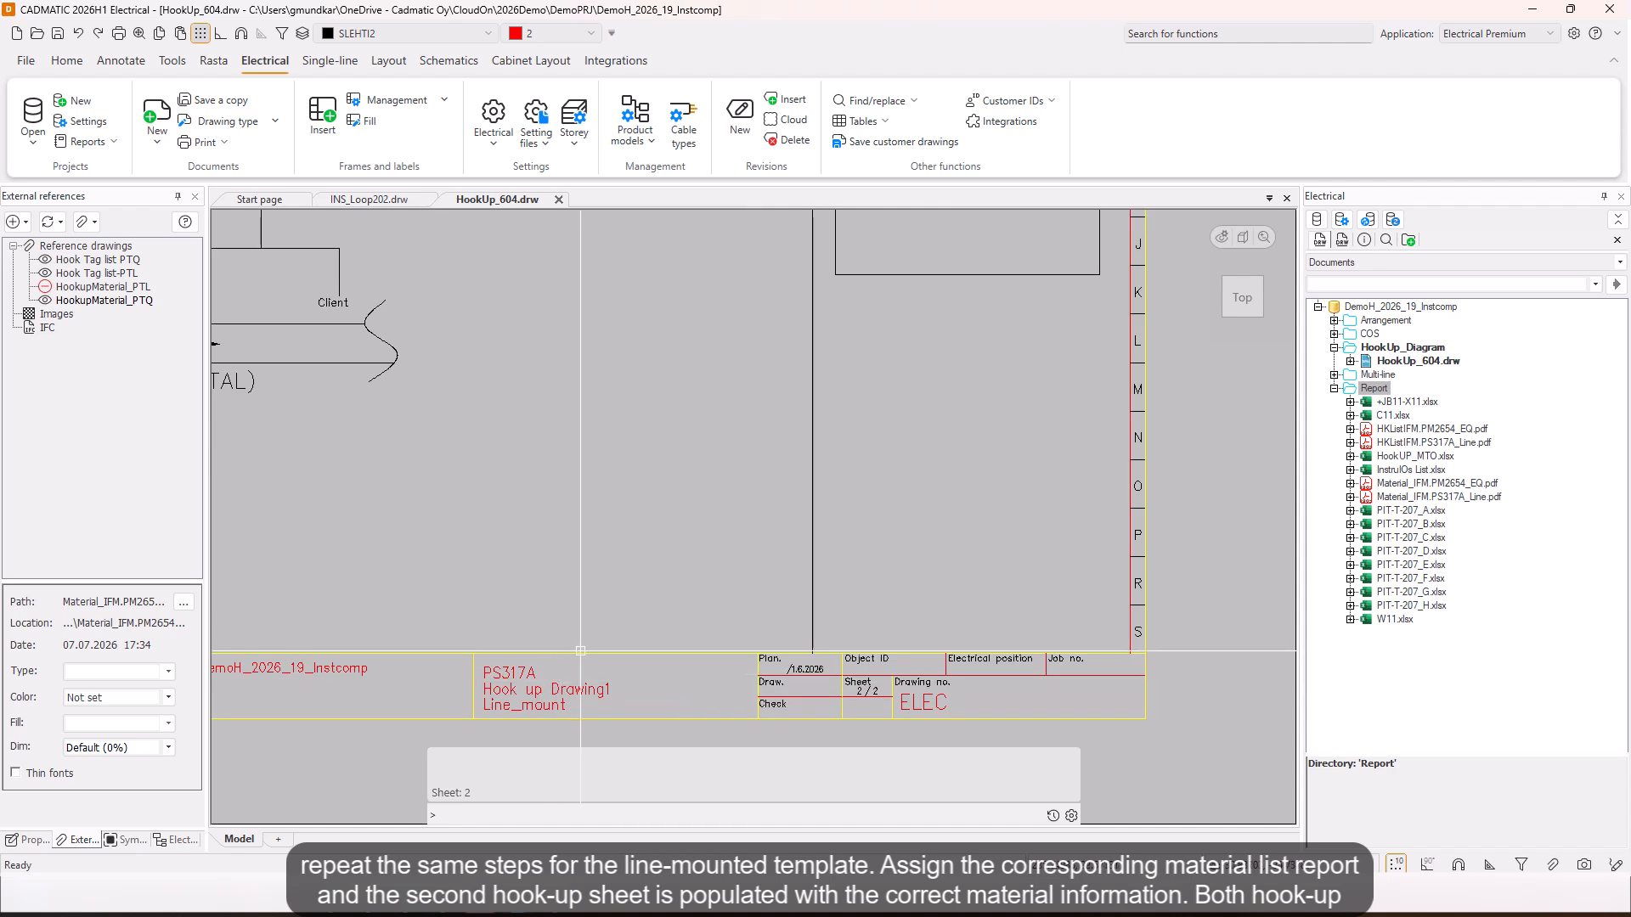
pyautogui.click(126, 286)
pyautogui.rightClick(126, 286)
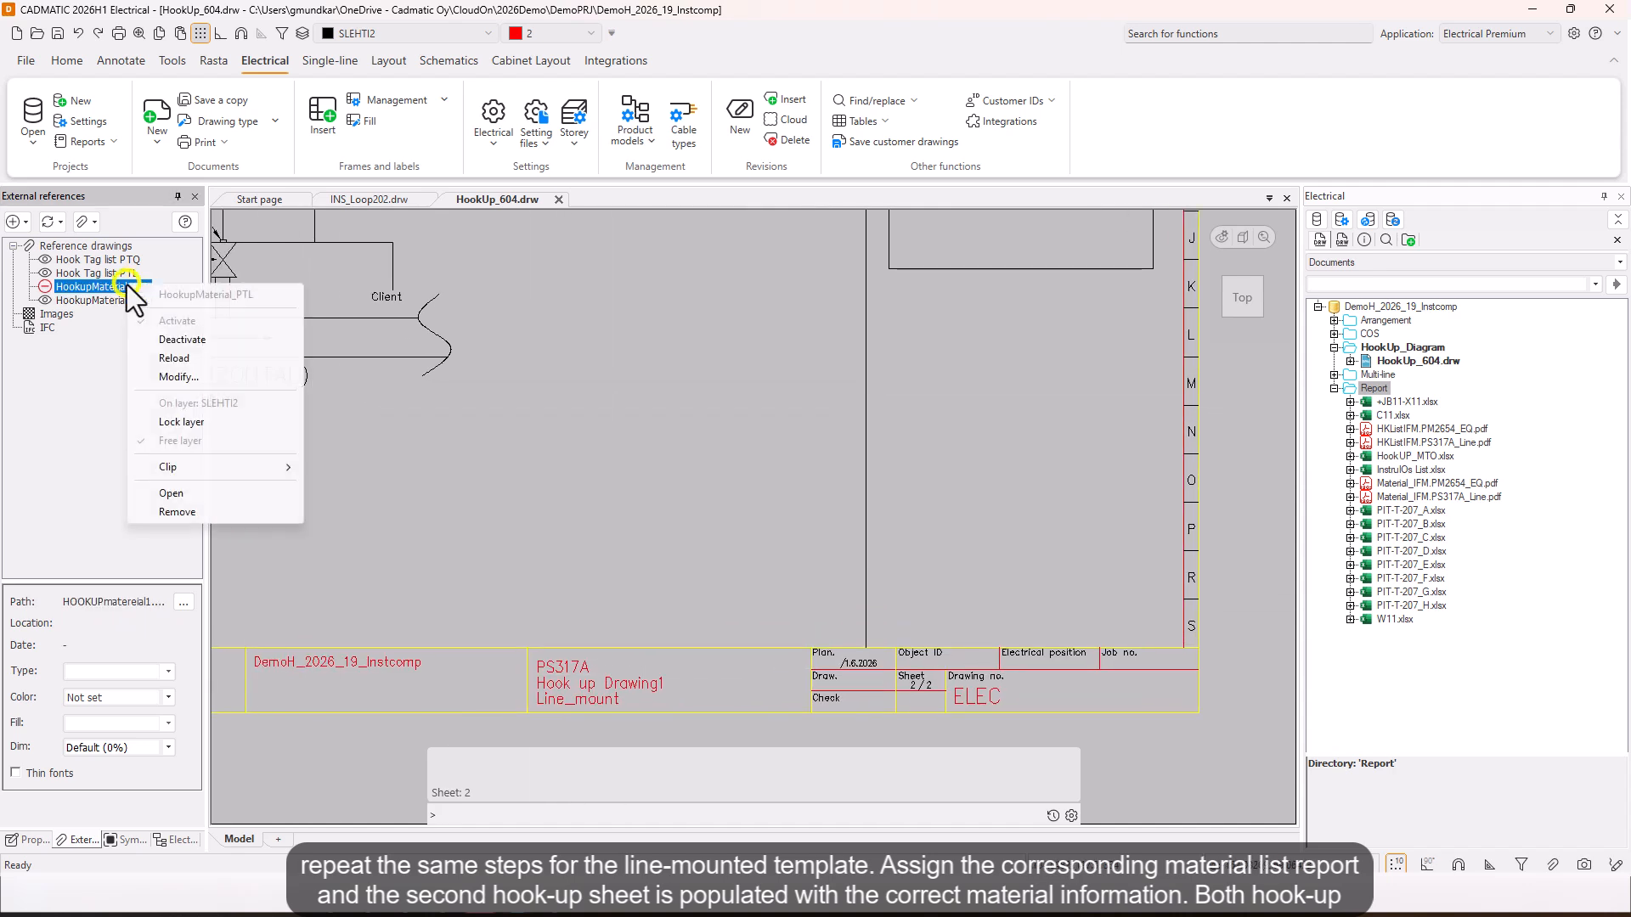
pyautogui.click(180, 376)
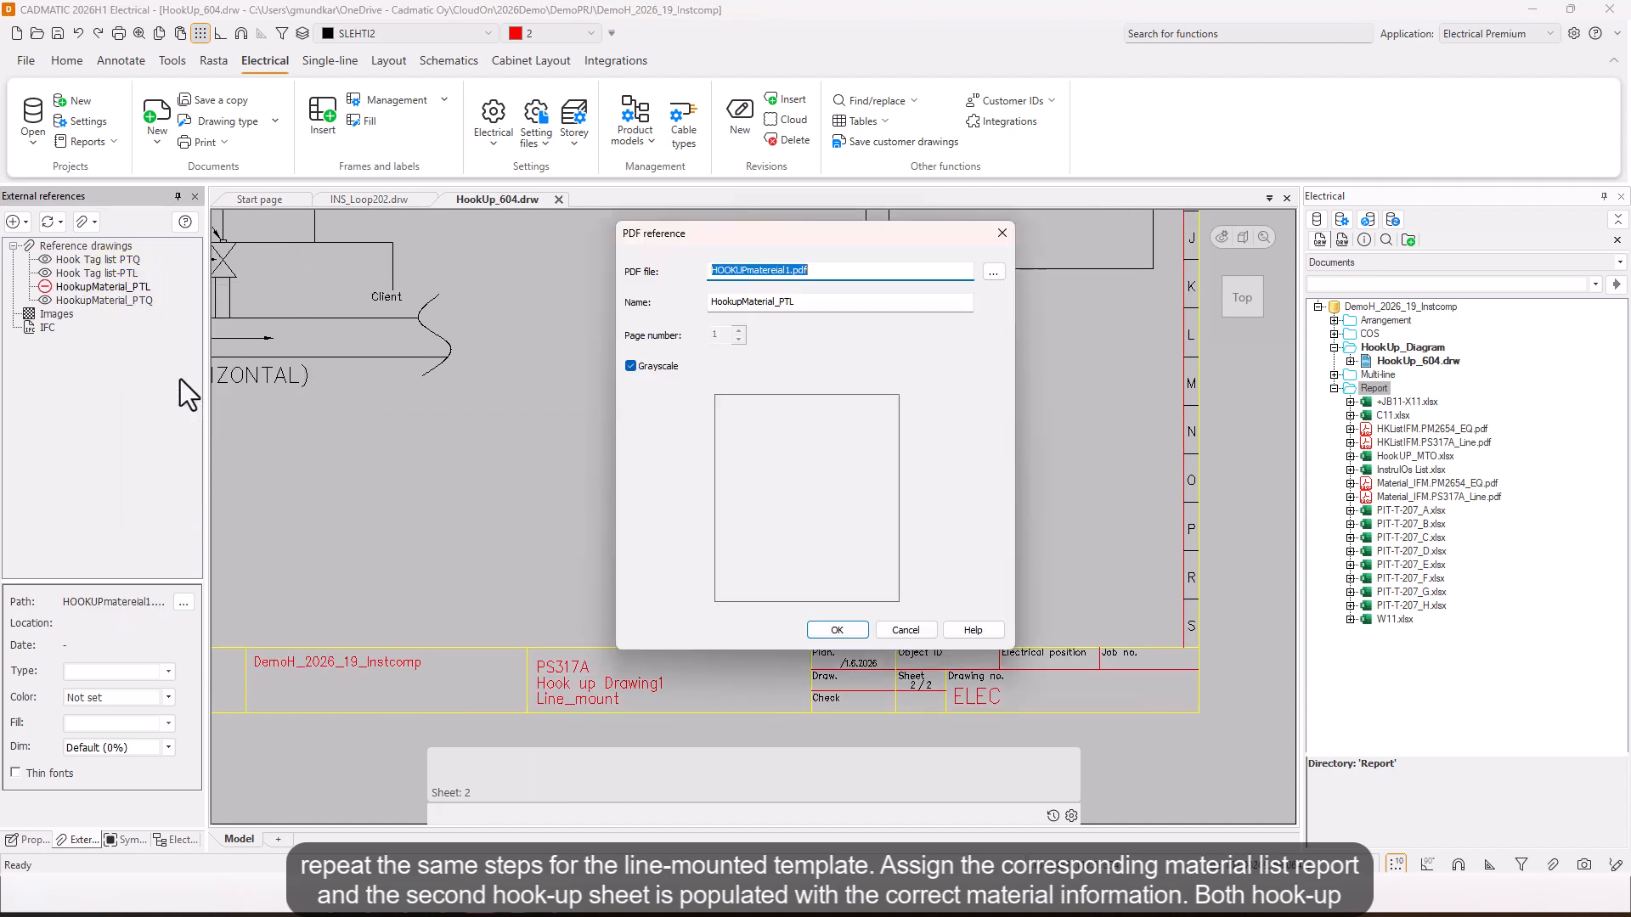
pyautogui.click(992, 271)
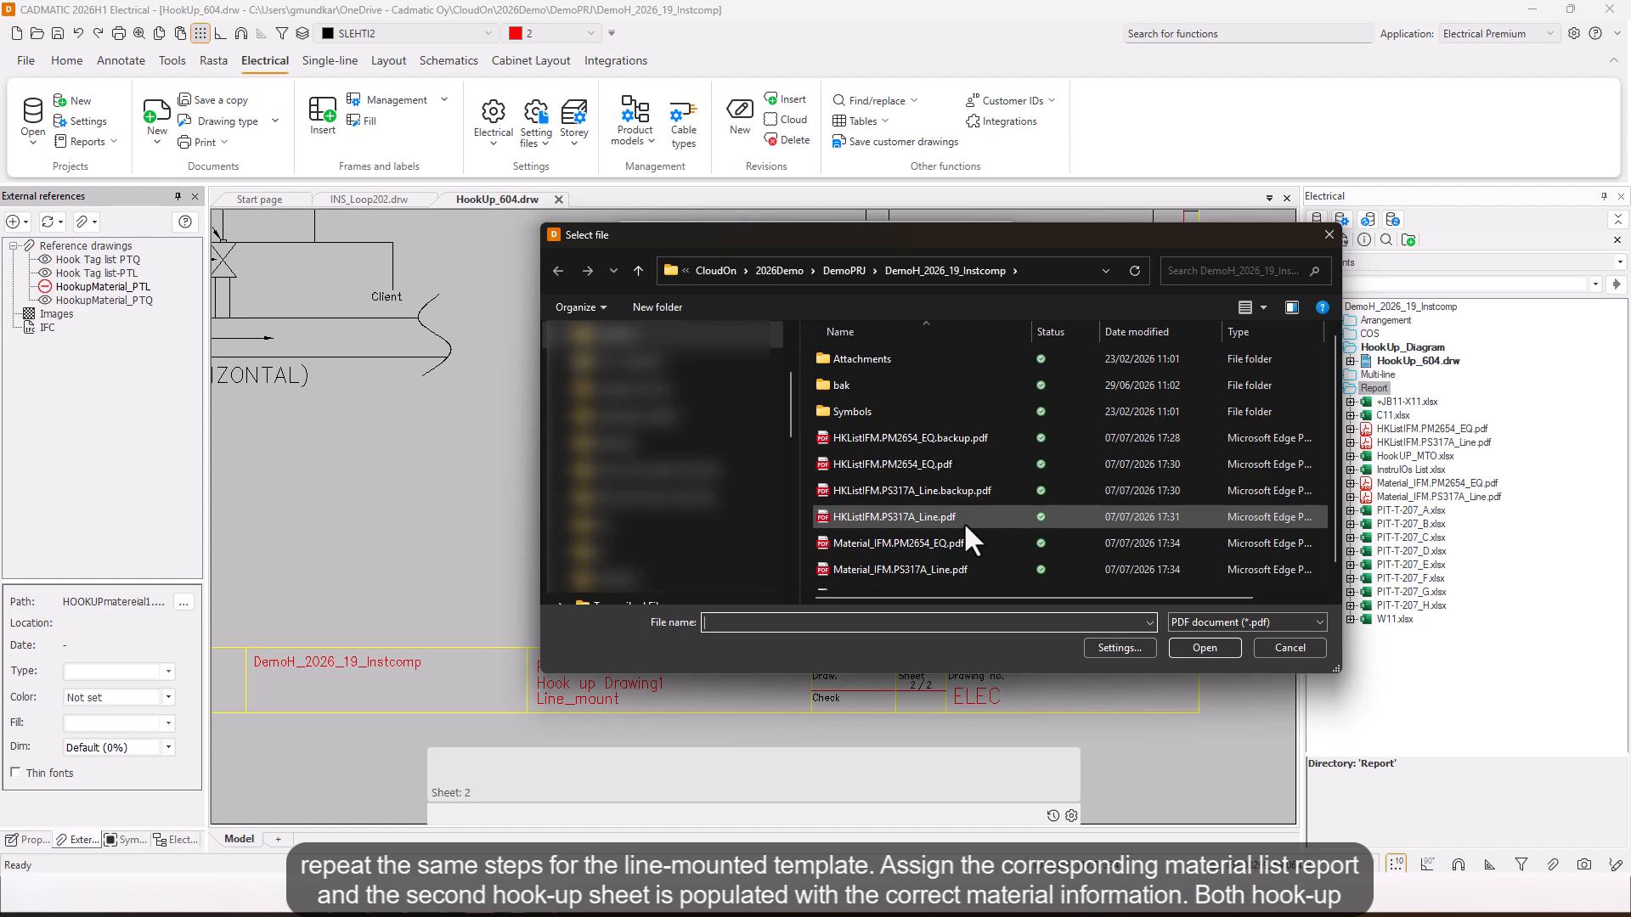
pyautogui.click(937, 571)
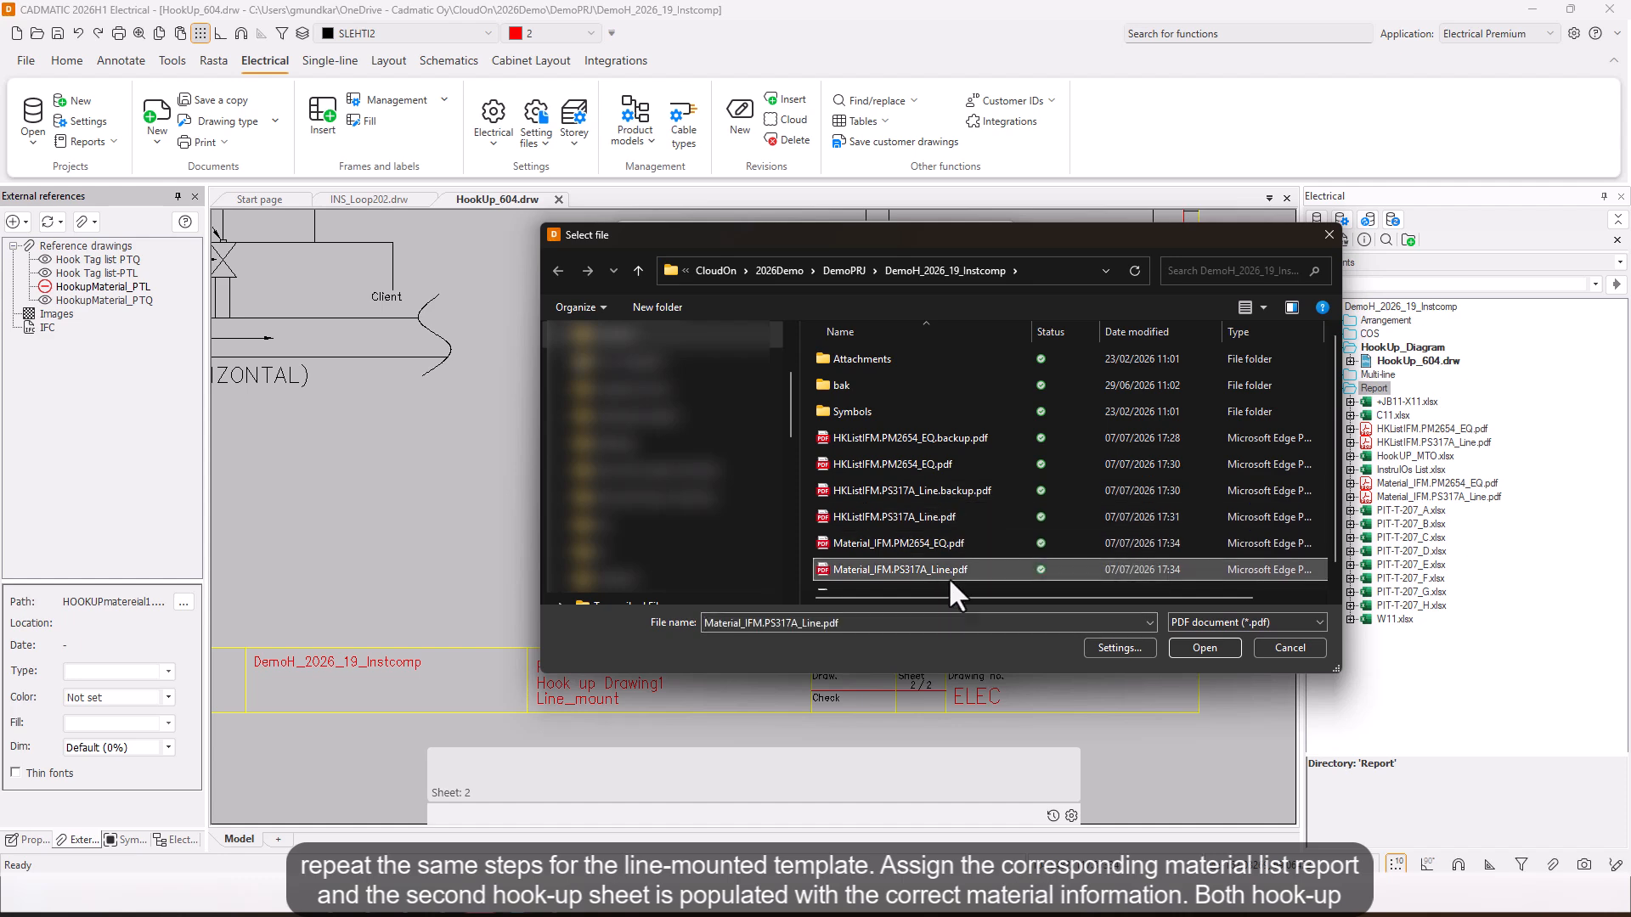
pyautogui.click(1206, 648)
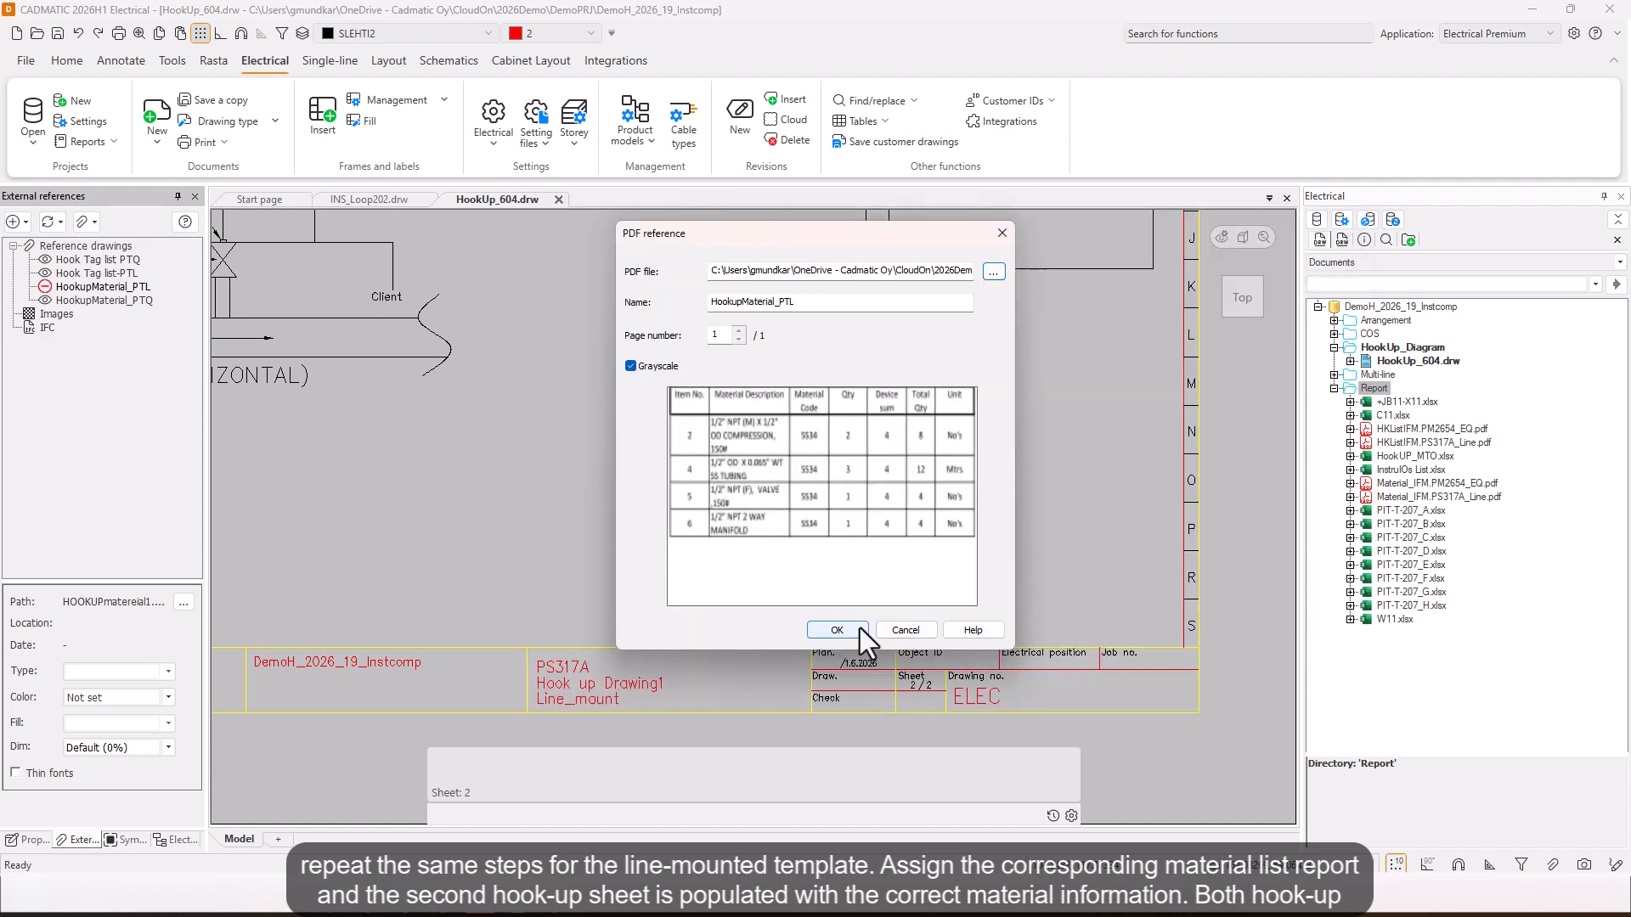
pyautogui.click(837, 629)
# Step: Examine the material table, the instrument list and the overall layout of the line-mounted hook-up sheet
pyautogui.scroll(3, 629, 493)
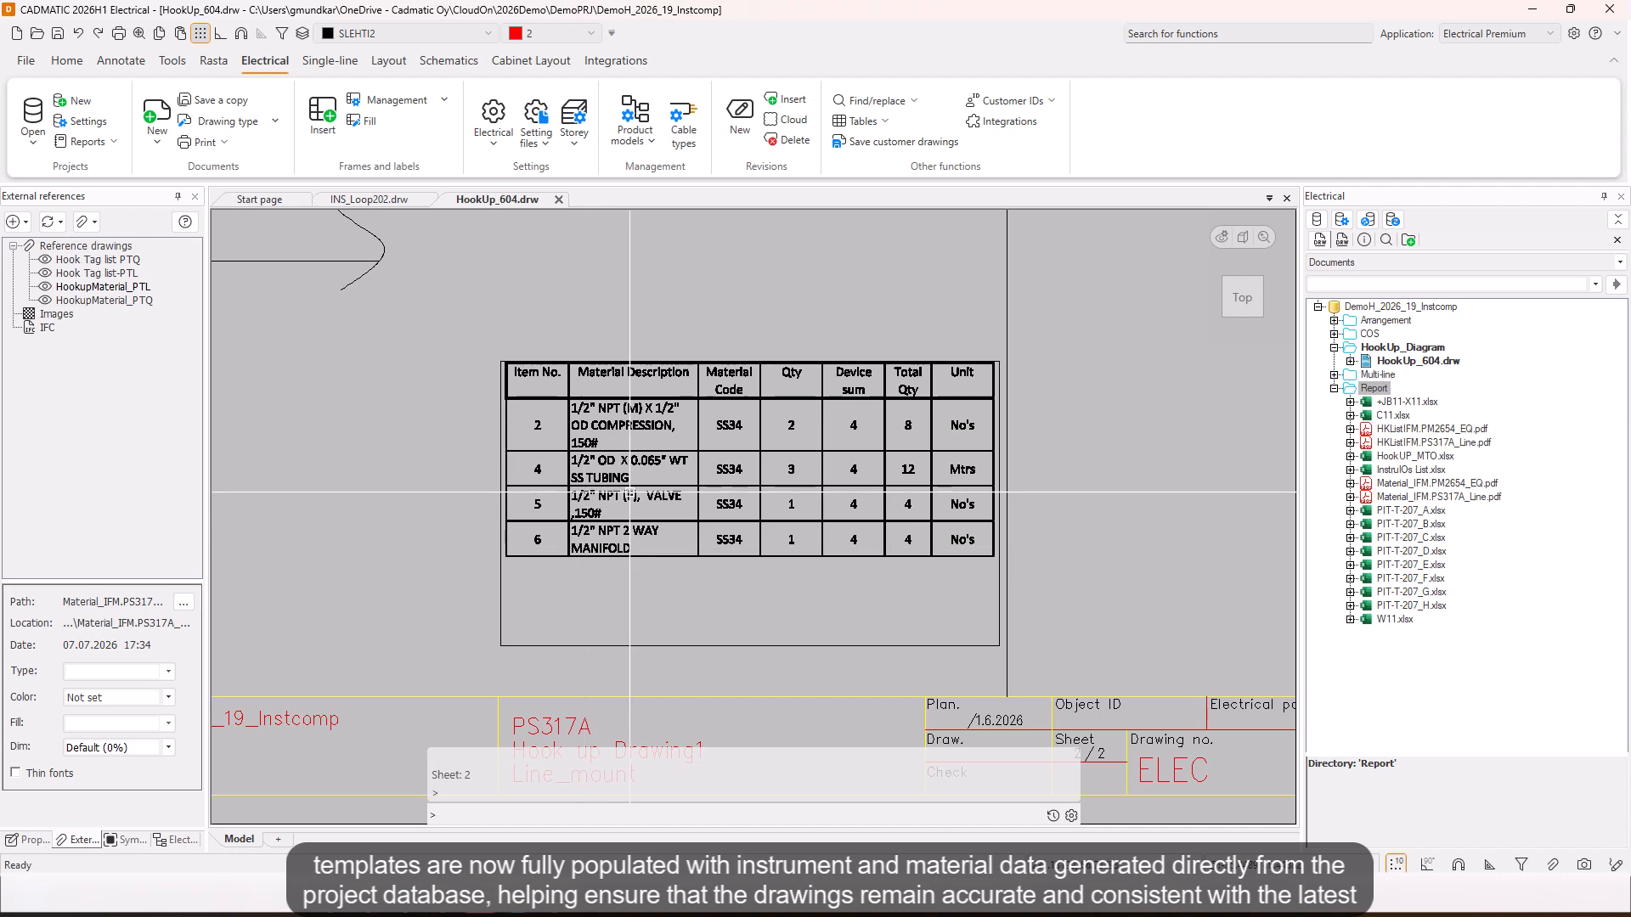
pyautogui.scroll(2, 675, 468)
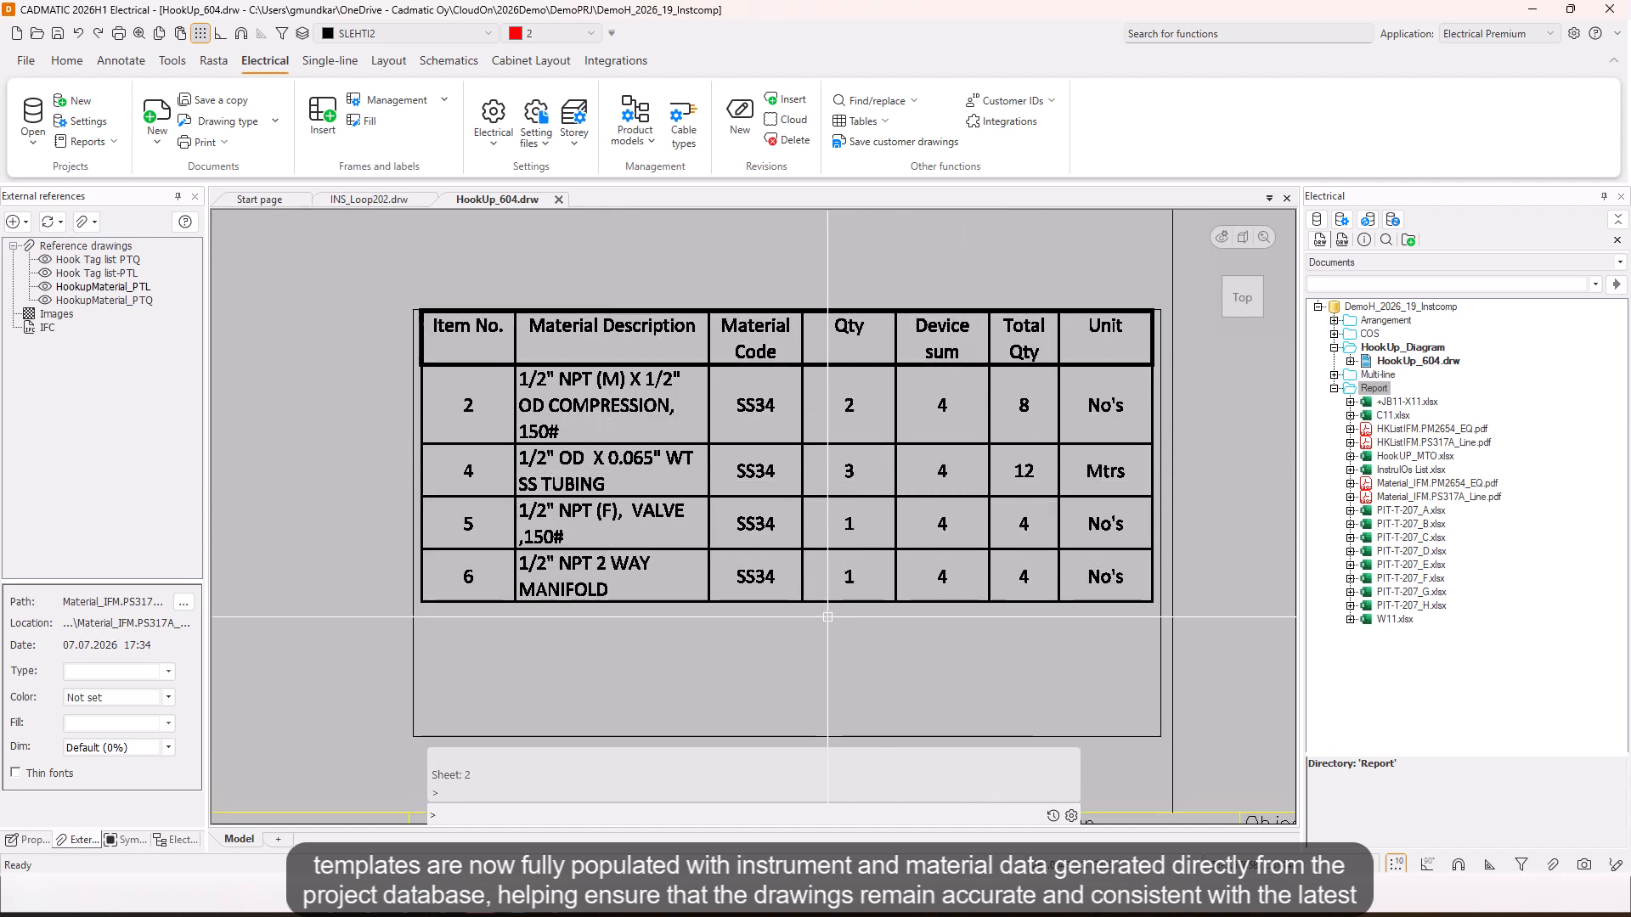
pyautogui.scroll(-5, 848, 573)
pyautogui.moveTo(983, 475); pyautogui.dragTo(888, 488, button='middle')
pyautogui.scroll(3, 839, 412)
pyautogui.moveTo(825, 420); pyautogui.dragTo(788, 430, button='middle')
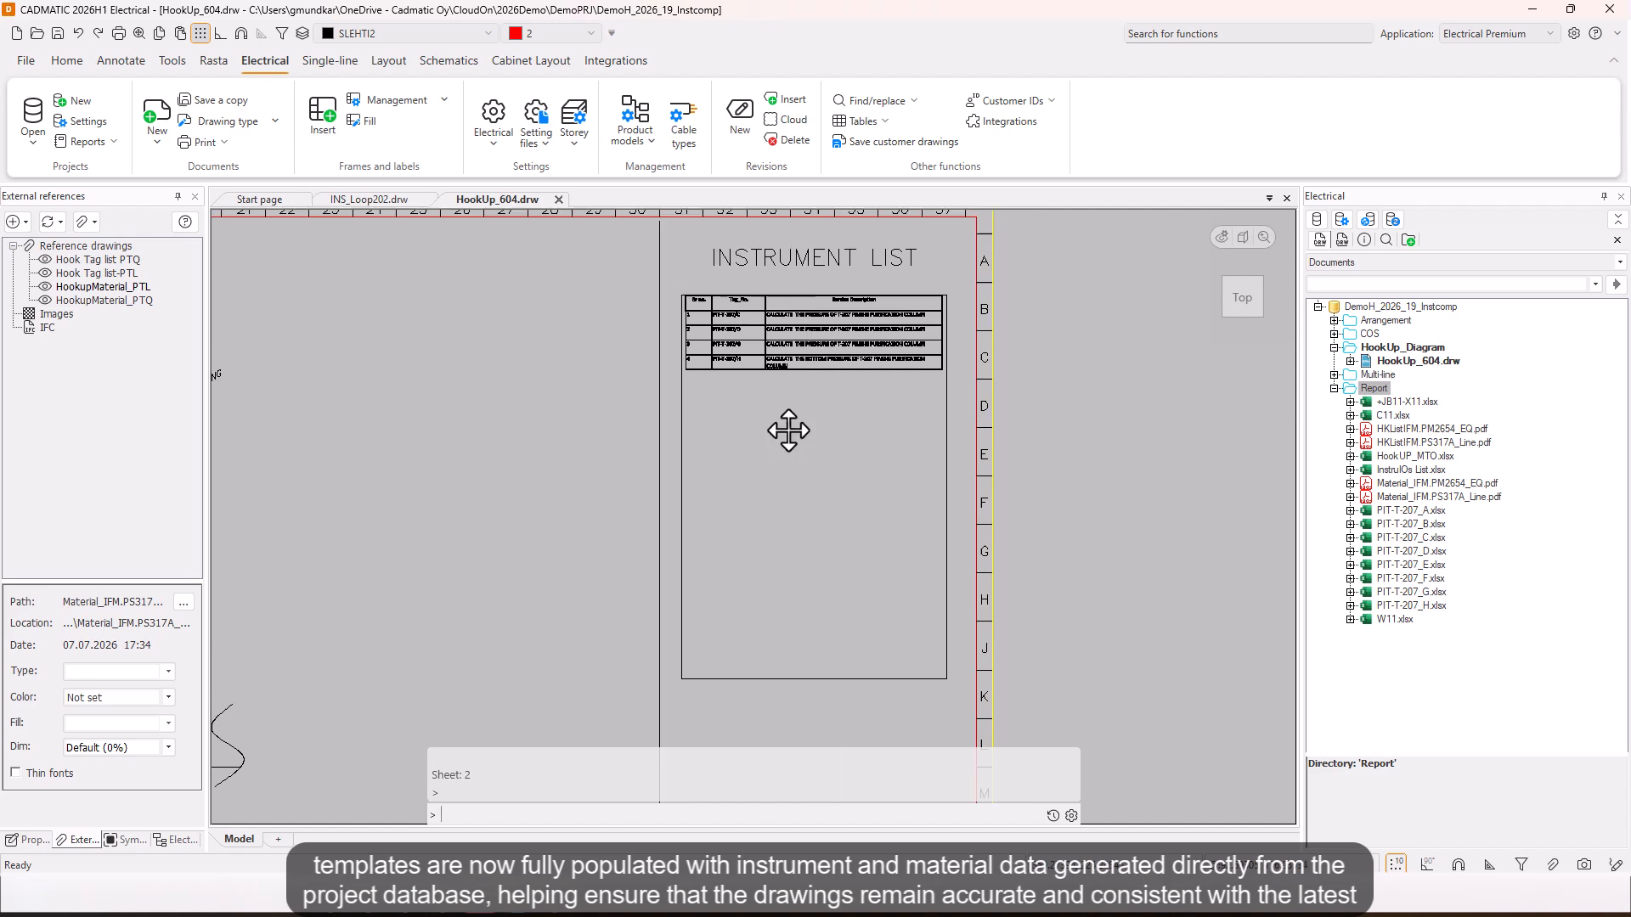
pyautogui.scroll(-3, 788, 430)
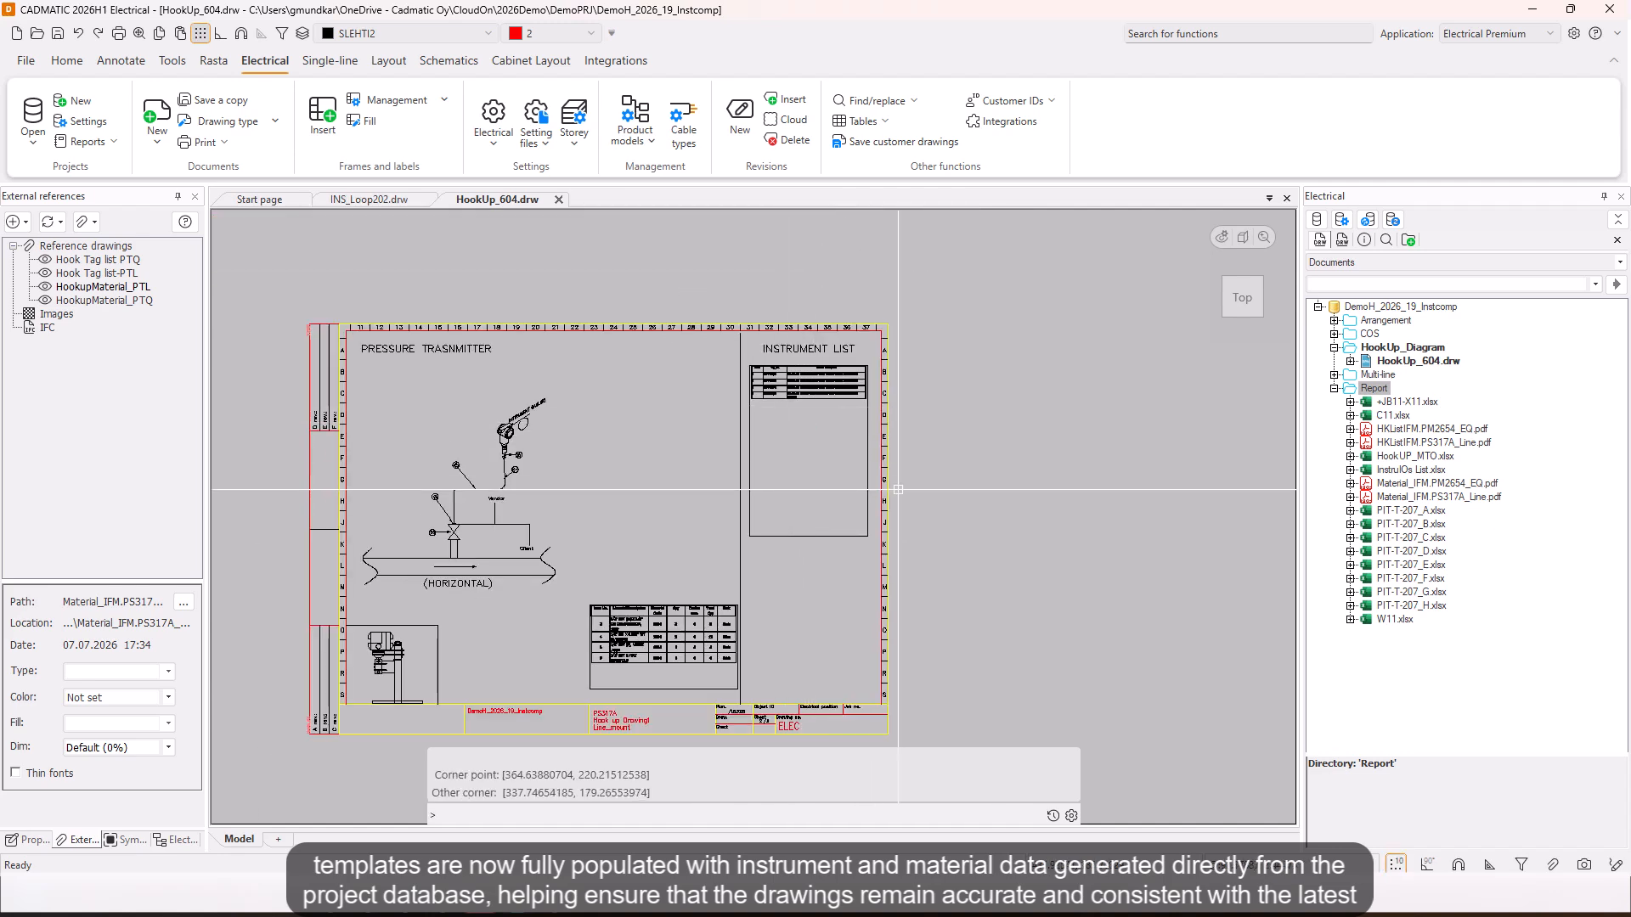
pyautogui.moveTo(773, 509); pyautogui.dragTo(776, 452, button='middle')
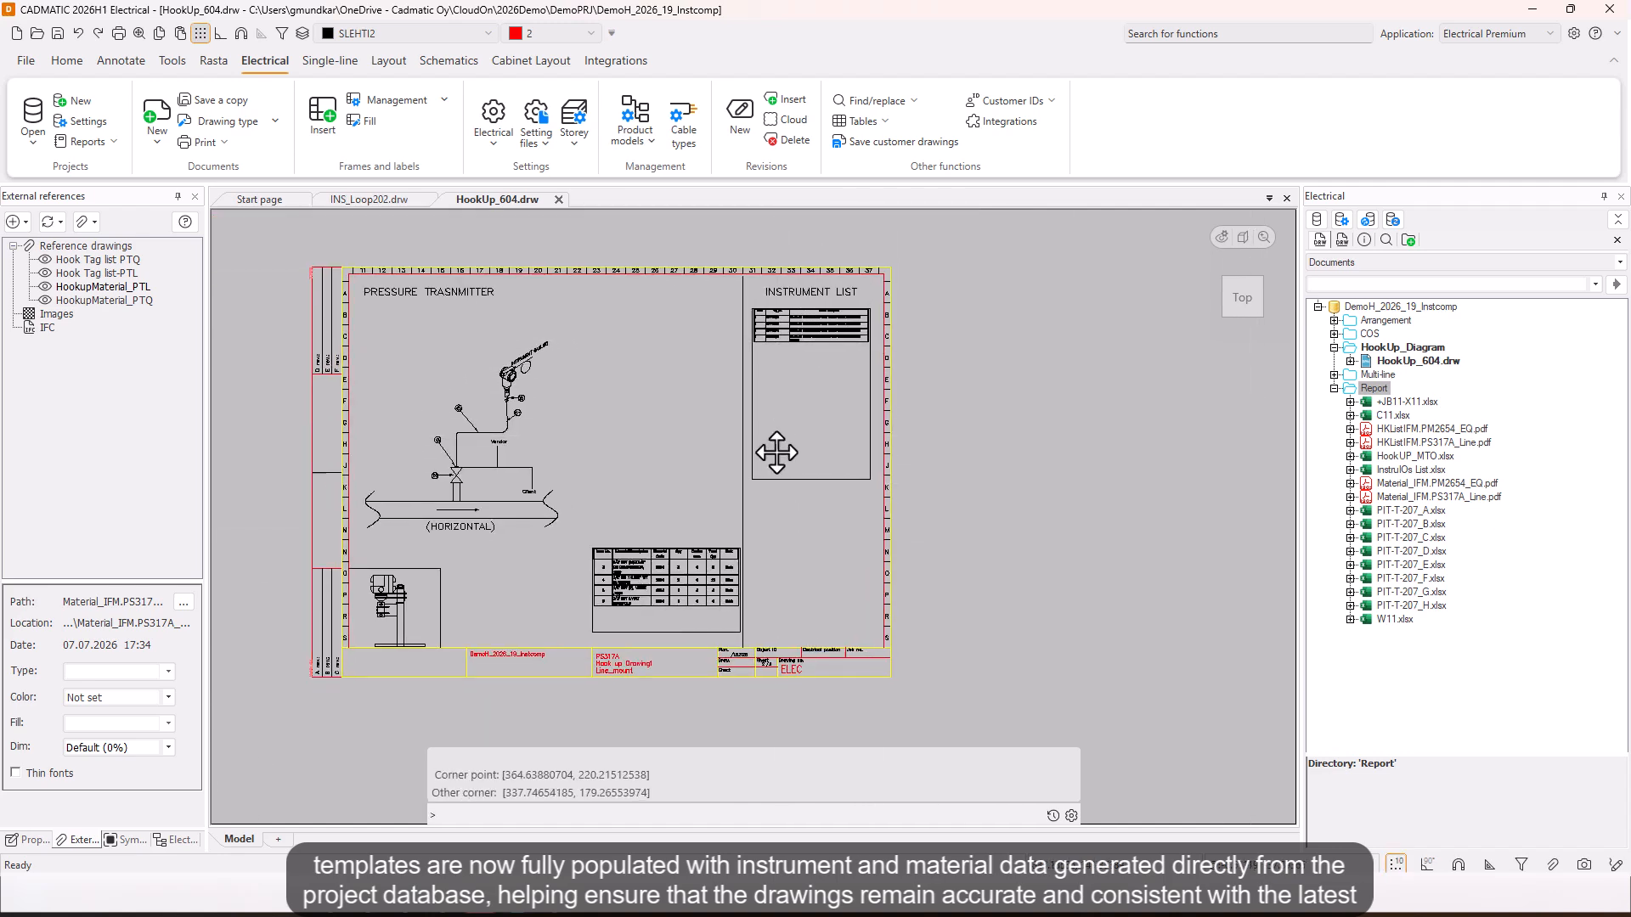
pyautogui.scroll(3, 555, 567)
pyautogui.scroll(-3, 555, 567)
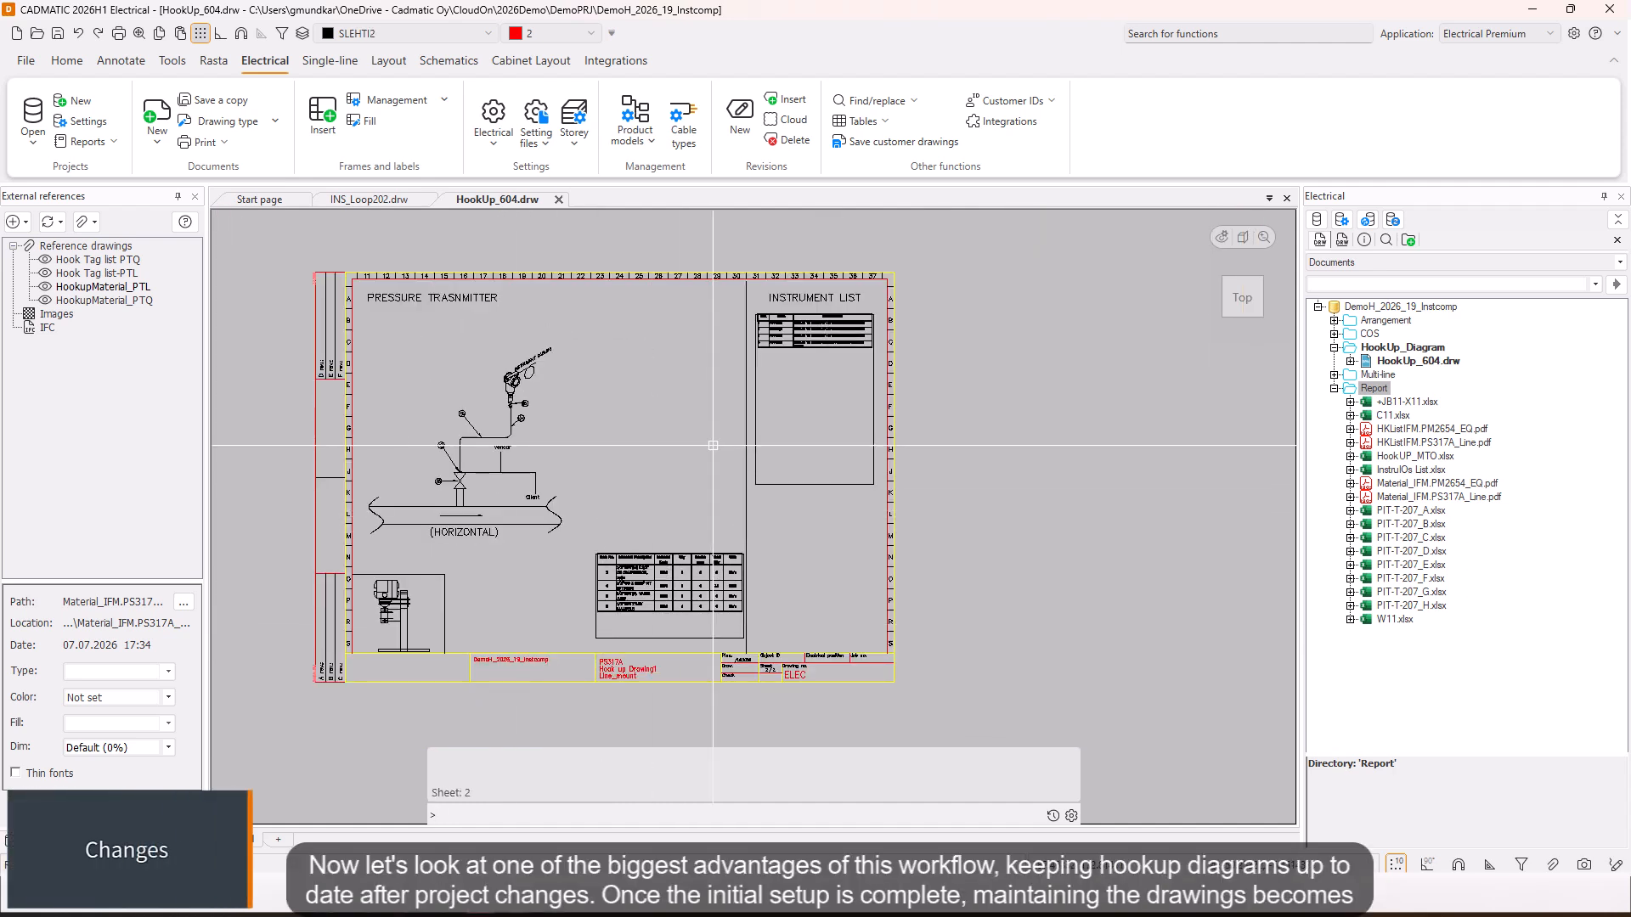
# Step: Show the project's product models and expand the PessureT folder down to the devices under IFM.PM2654_EQ and IFM.PS317A_Line
pyautogui.click(1415, 263)
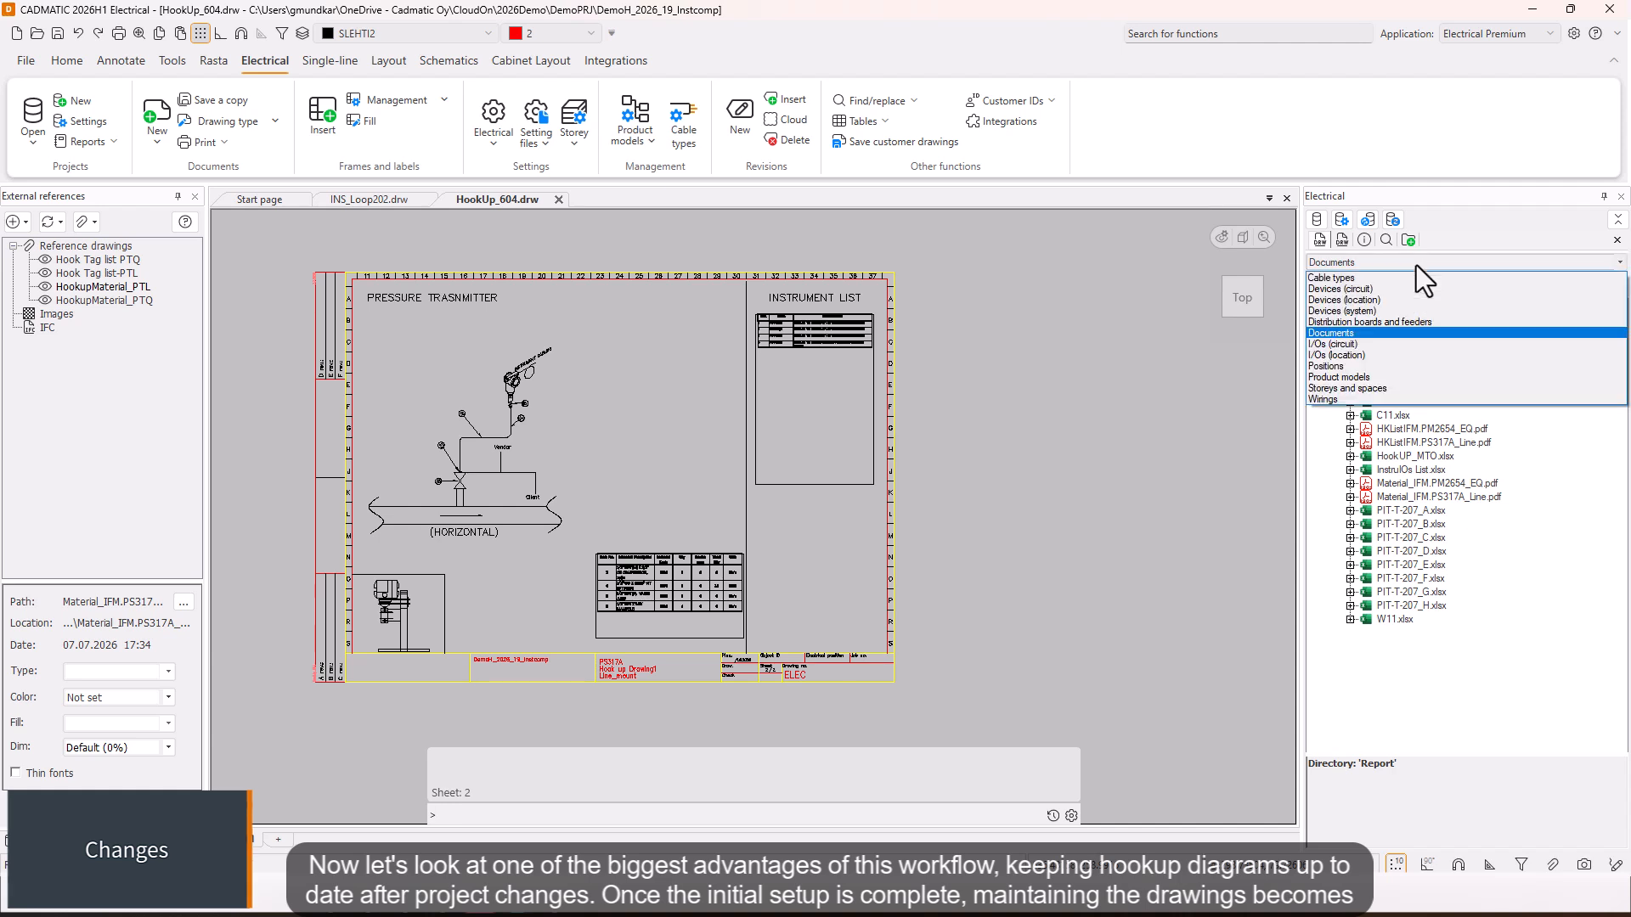
pyautogui.click(1383, 376)
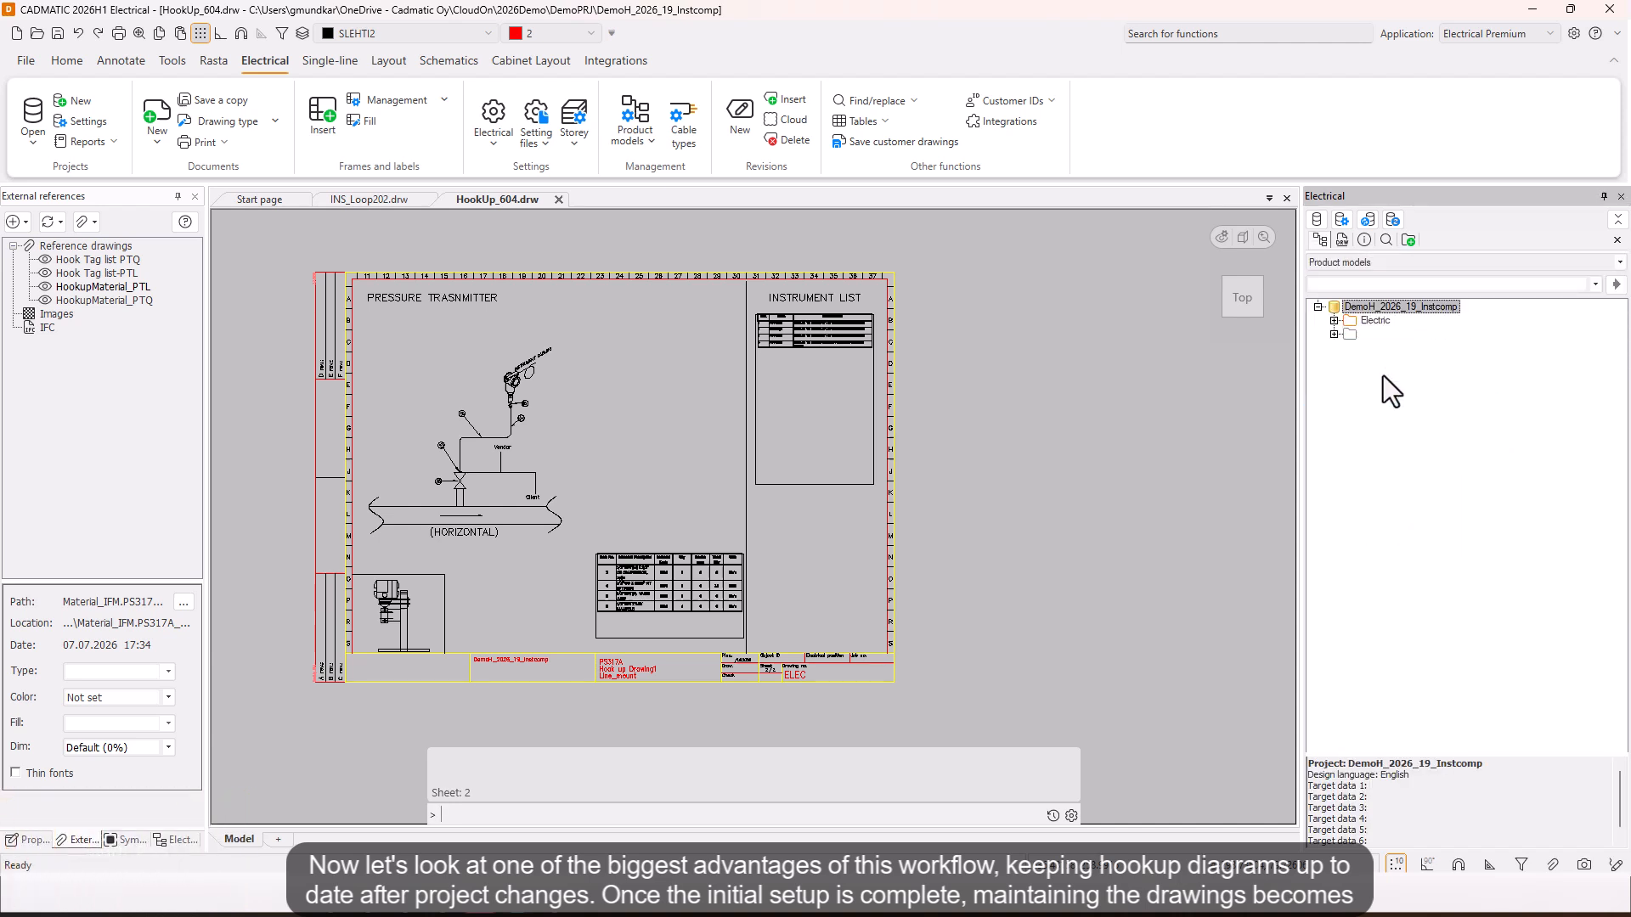
pyautogui.click(1334, 321)
pyautogui.click(1366, 361)
pyautogui.click(1383, 376)
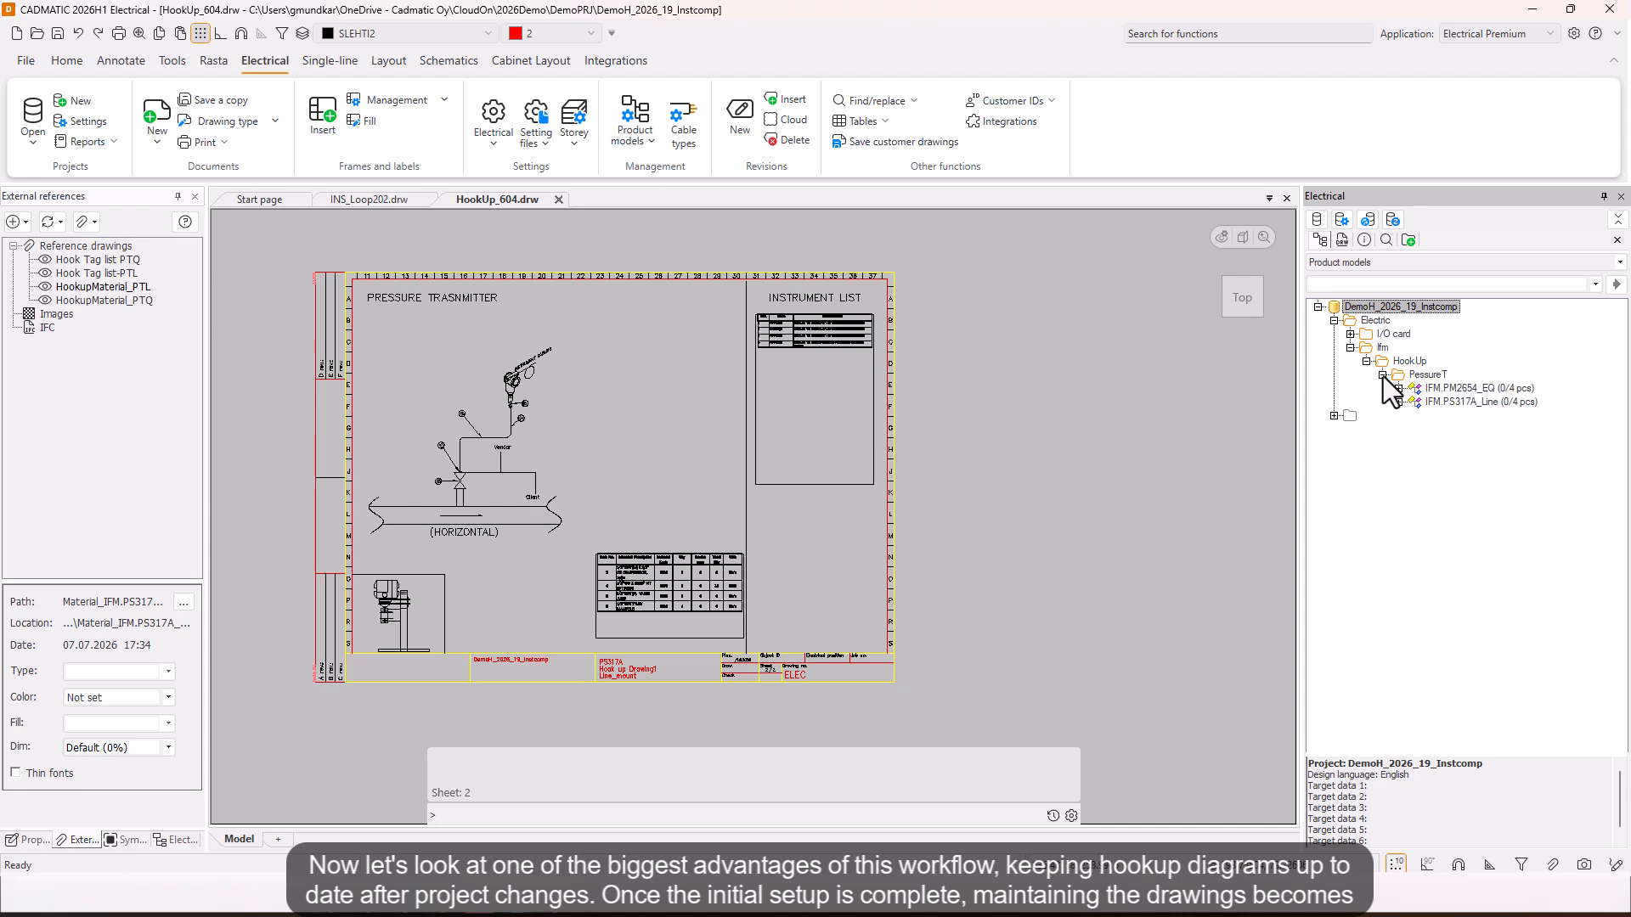
pyautogui.click(1398, 389)
pyautogui.click(1398, 456)
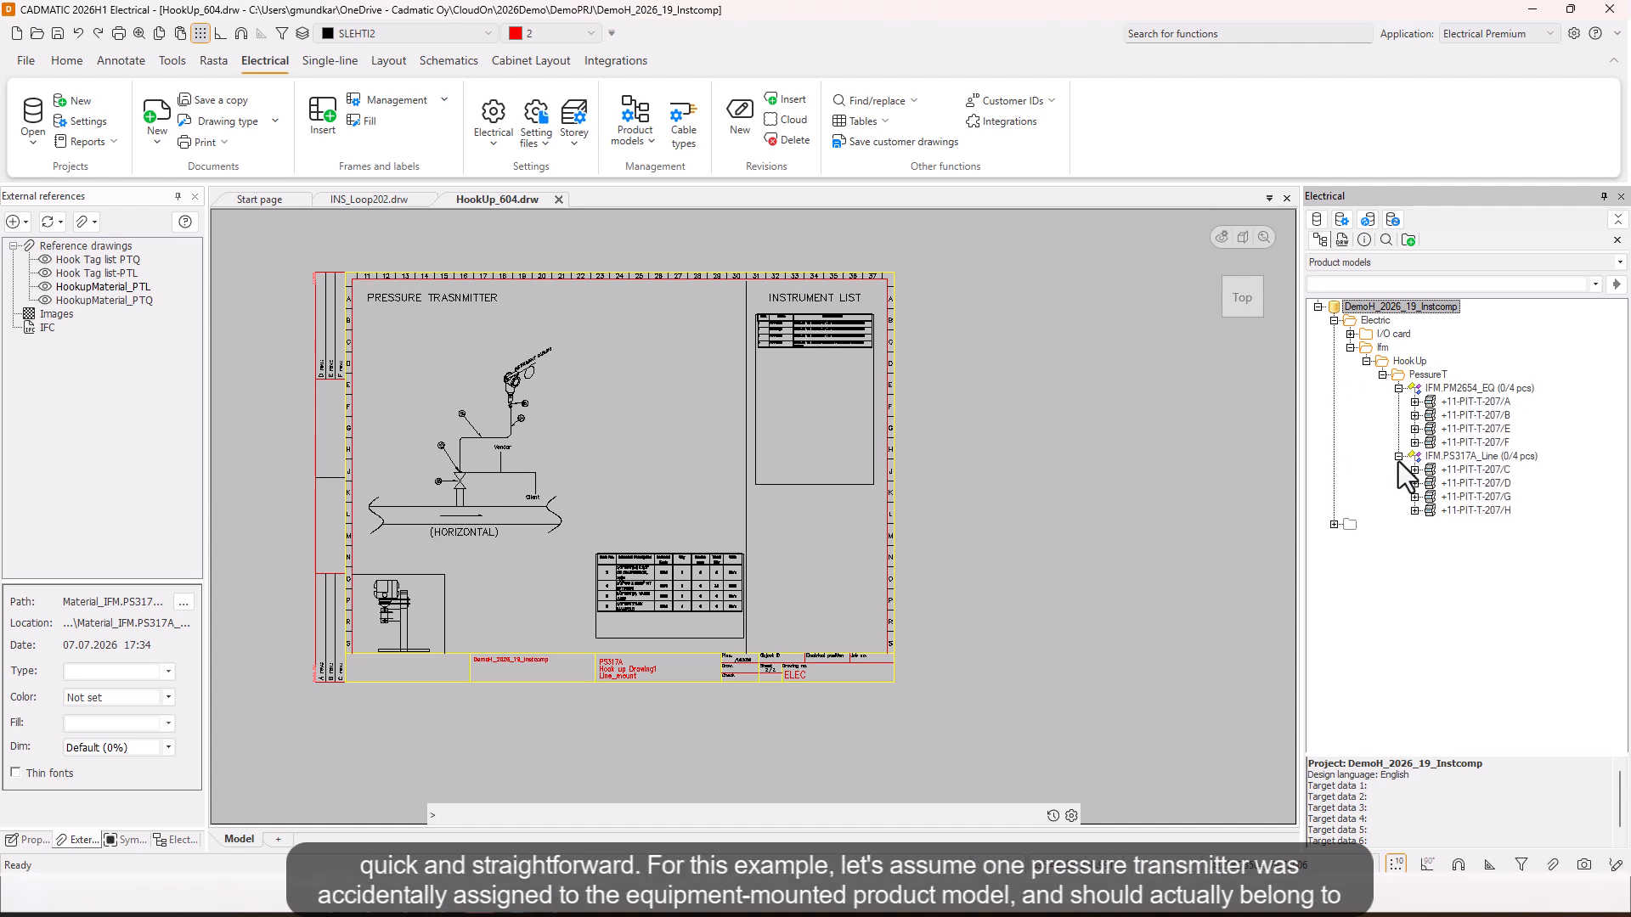
# Step: Change the product model of transmitter PIT-T-207/F to IFM.PS317A_Line, updating the device with the preselected model data
pyautogui.click(1486, 442)
pyautogui.rightClick(1486, 442)
pyautogui.click(1444, 474)
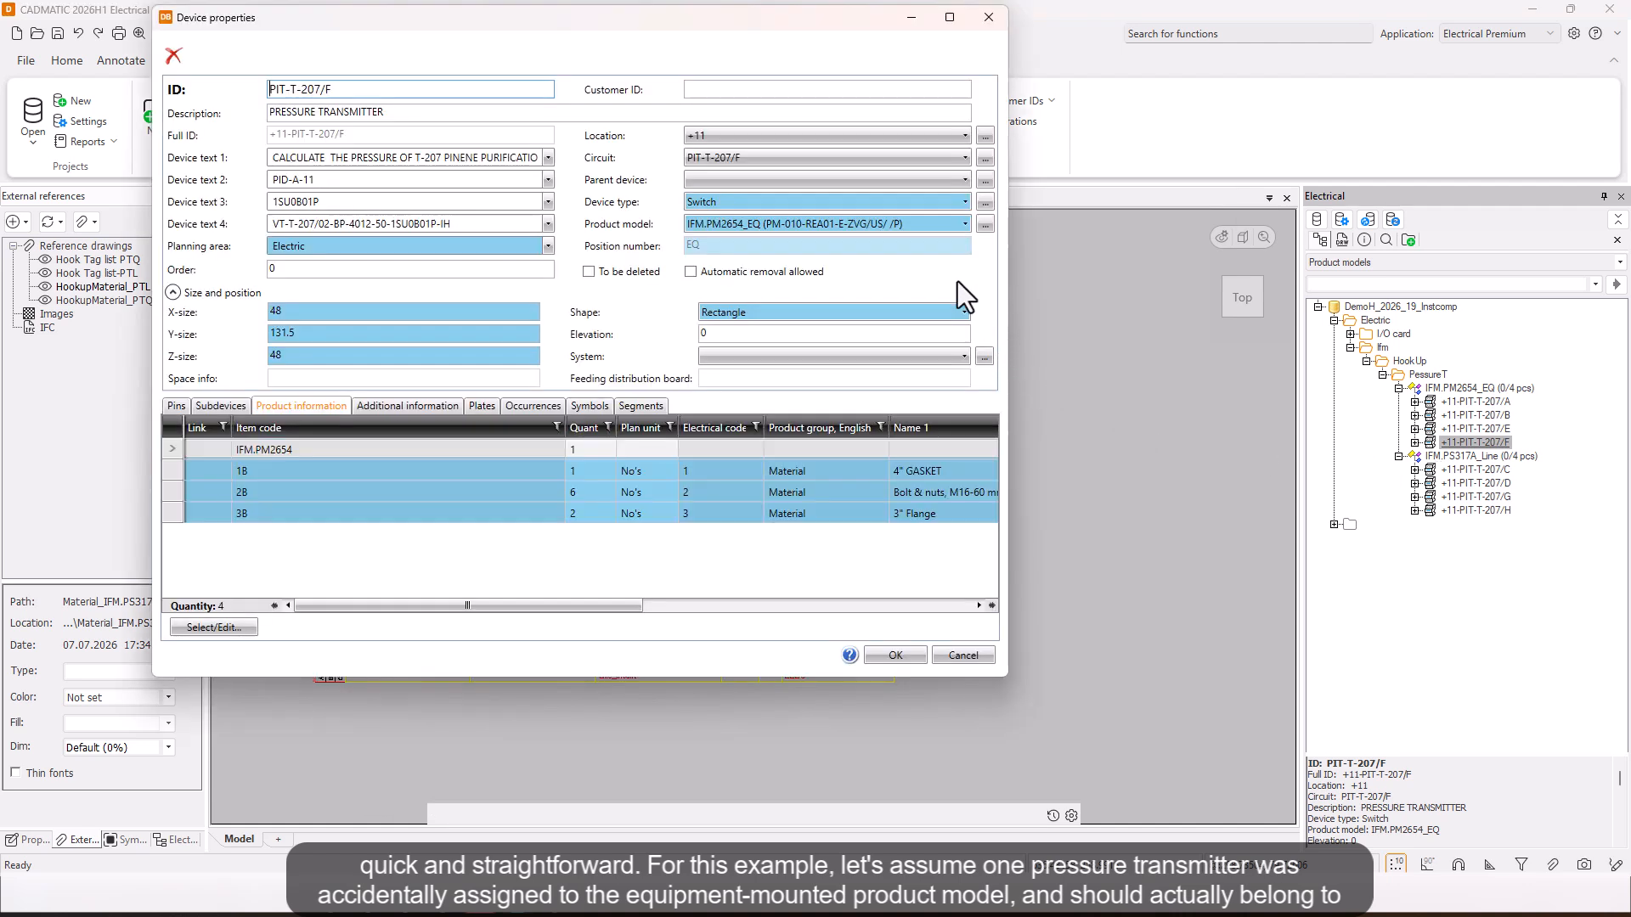
pyautogui.click(946, 226)
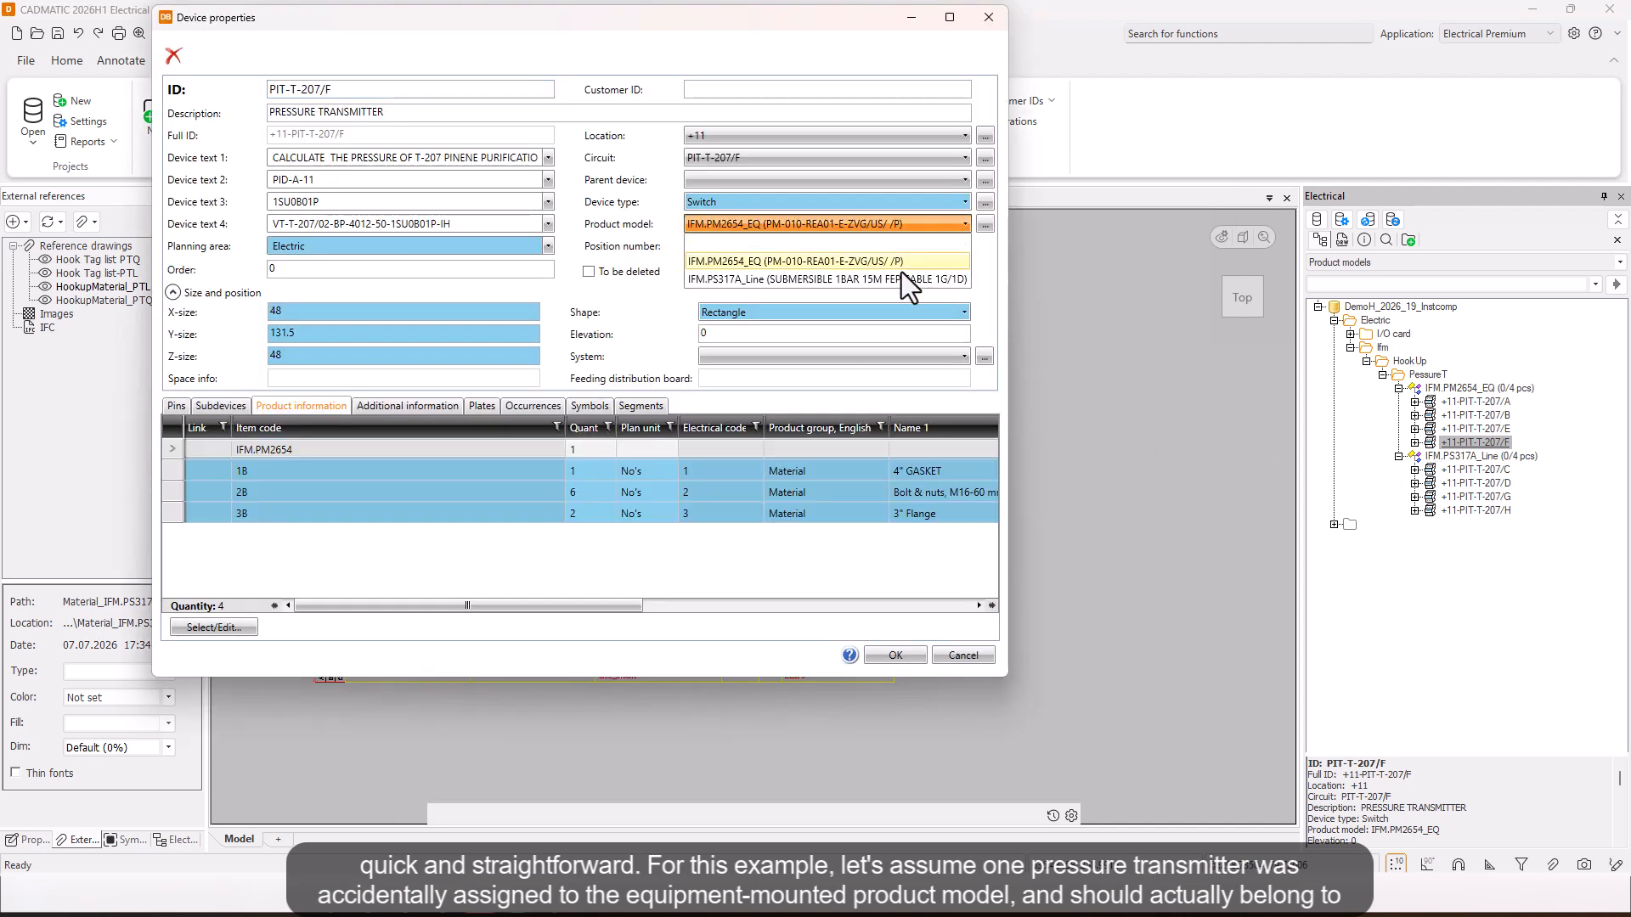
pyautogui.click(878, 282)
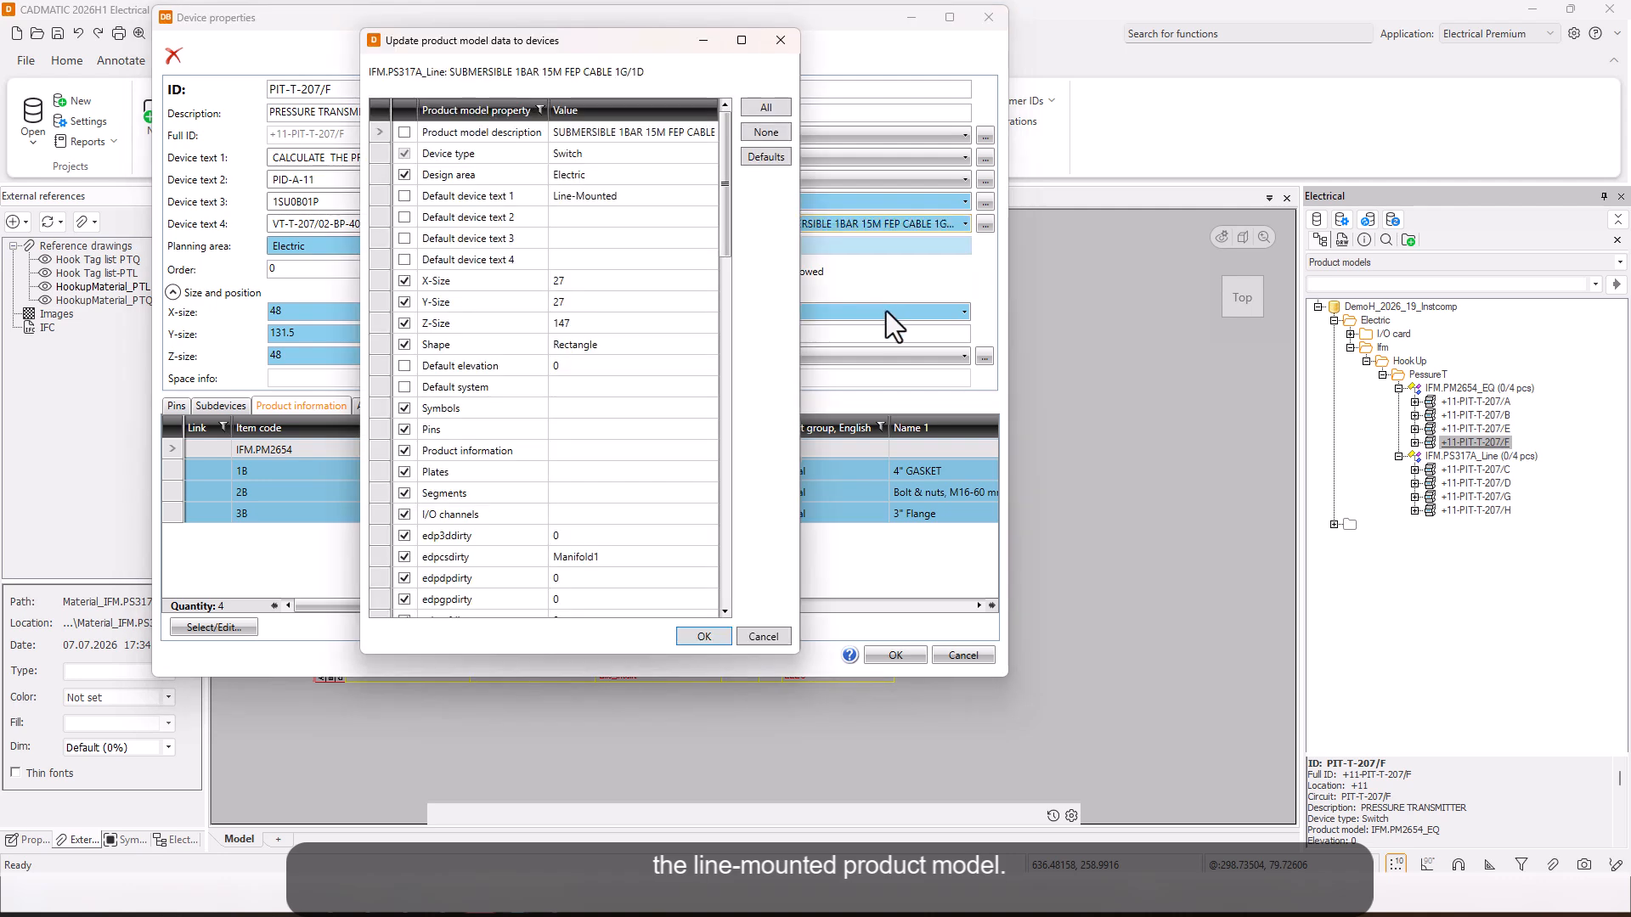
pyautogui.click(712, 638)
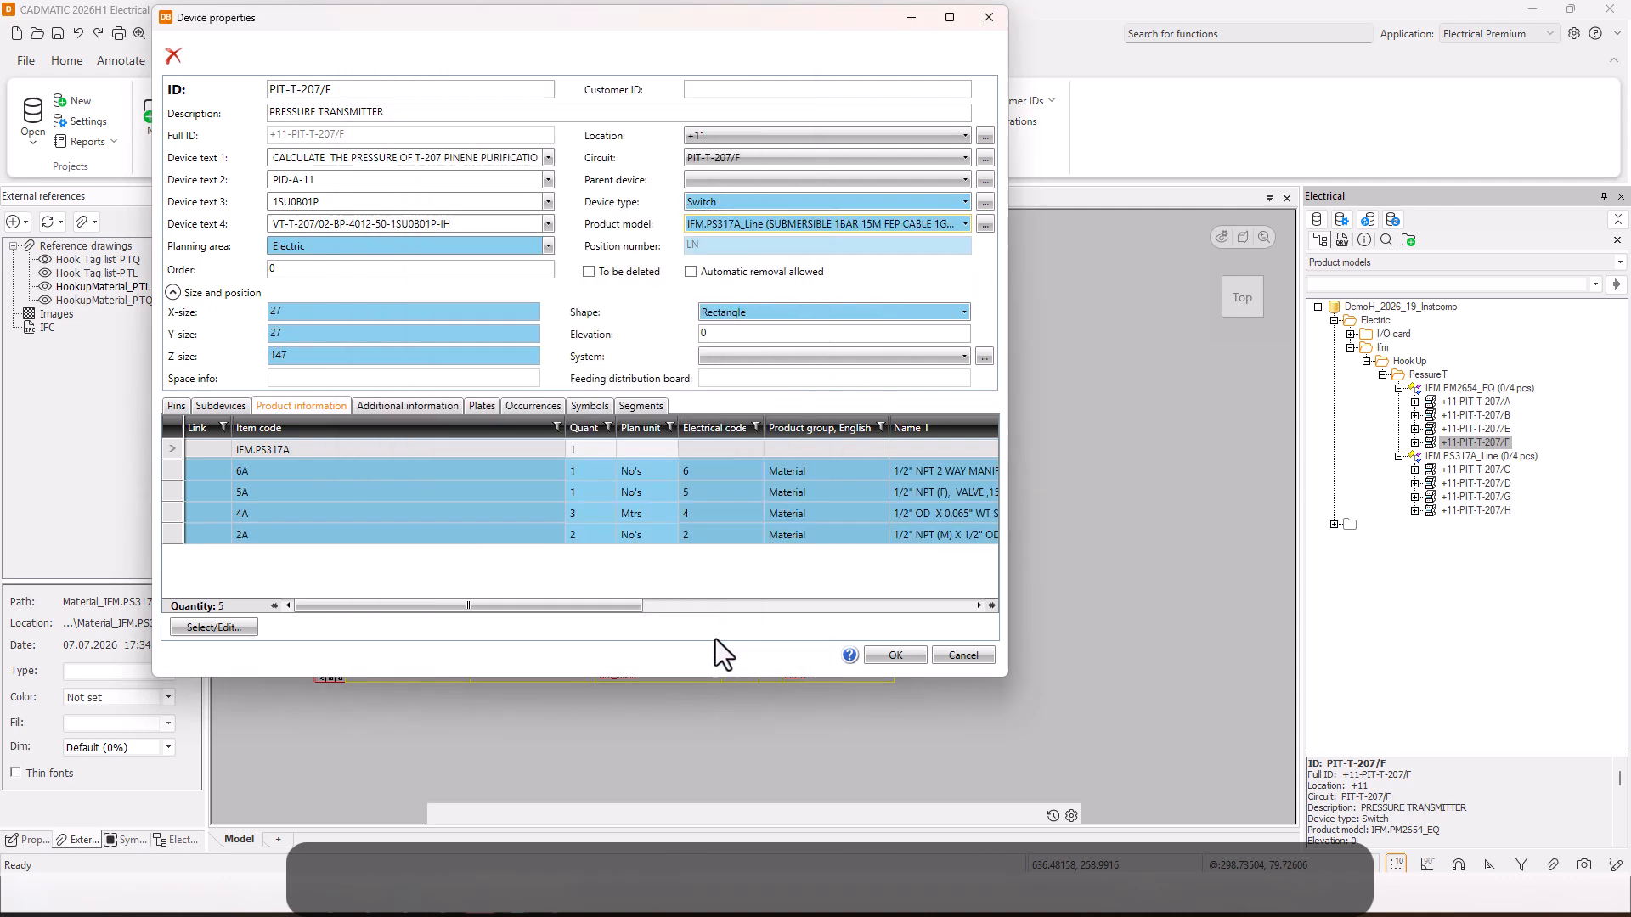
pyautogui.click(883, 659)
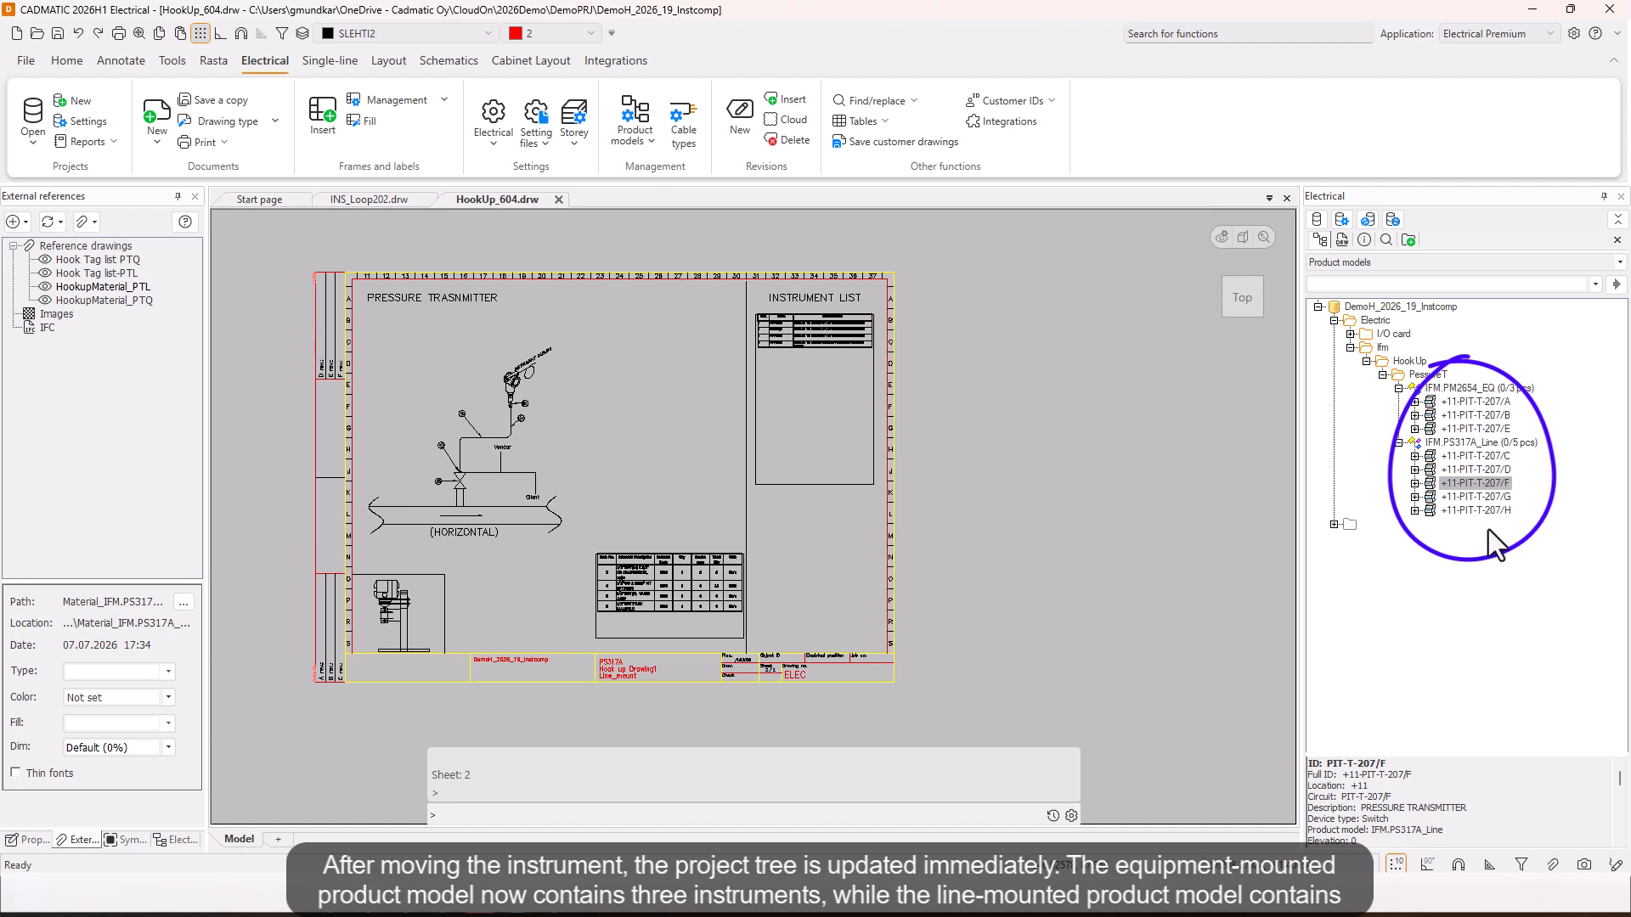
pyautogui.moveTo(698, 464); pyautogui.dragTo(655, 495)
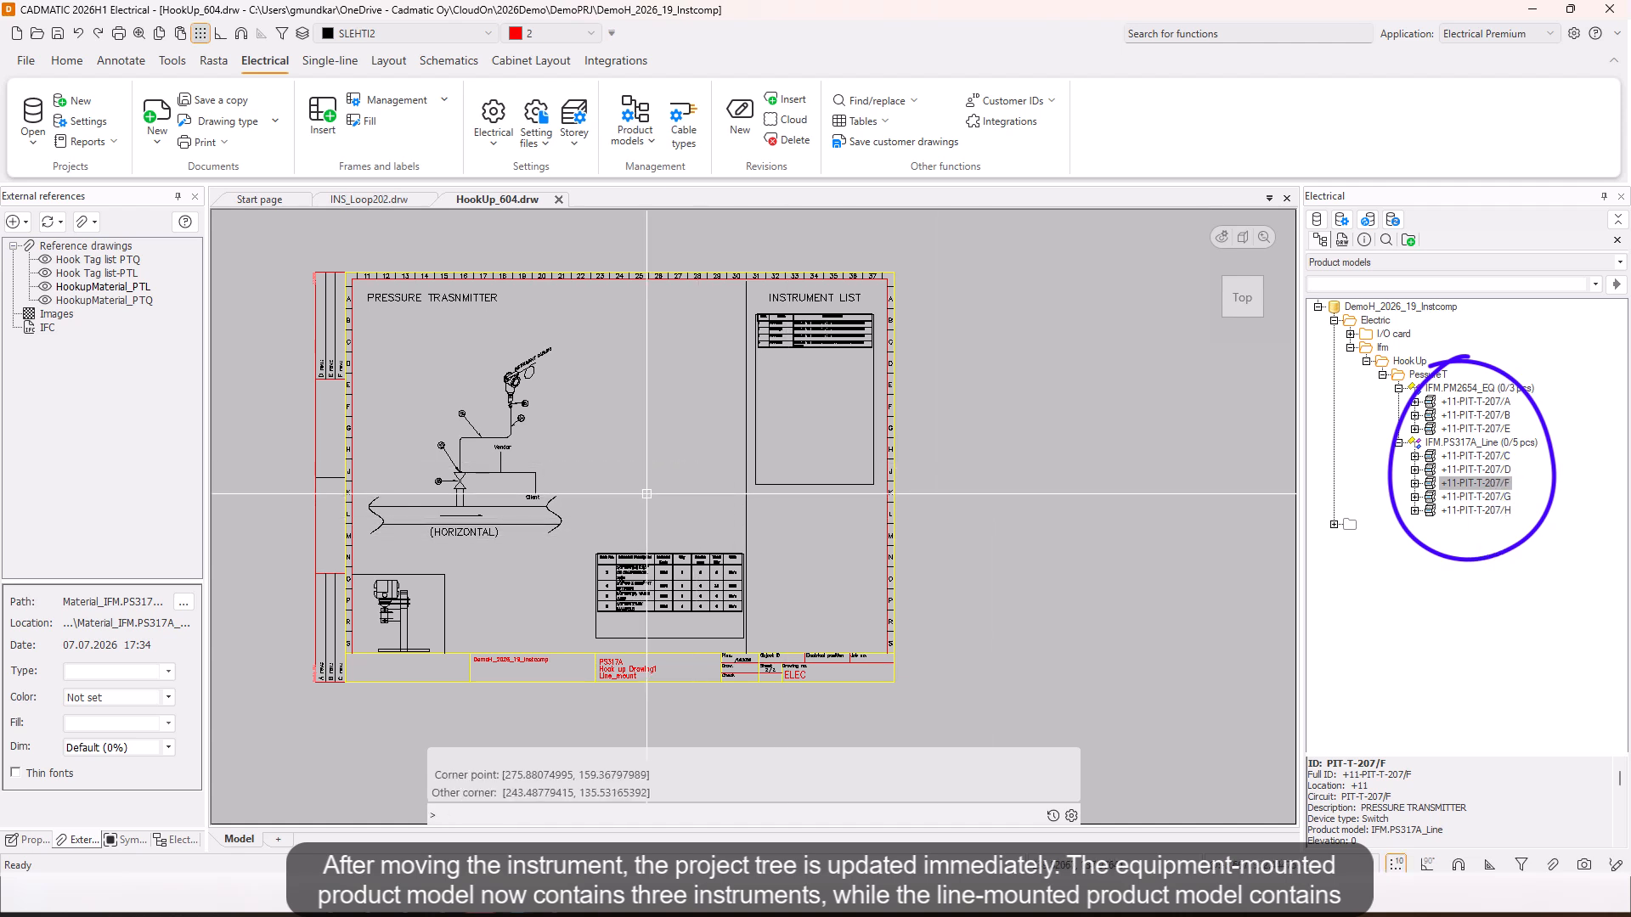
# Step: Save the drawing and show the project's documents with the Report folder expanded
pyautogui.click(56, 35)
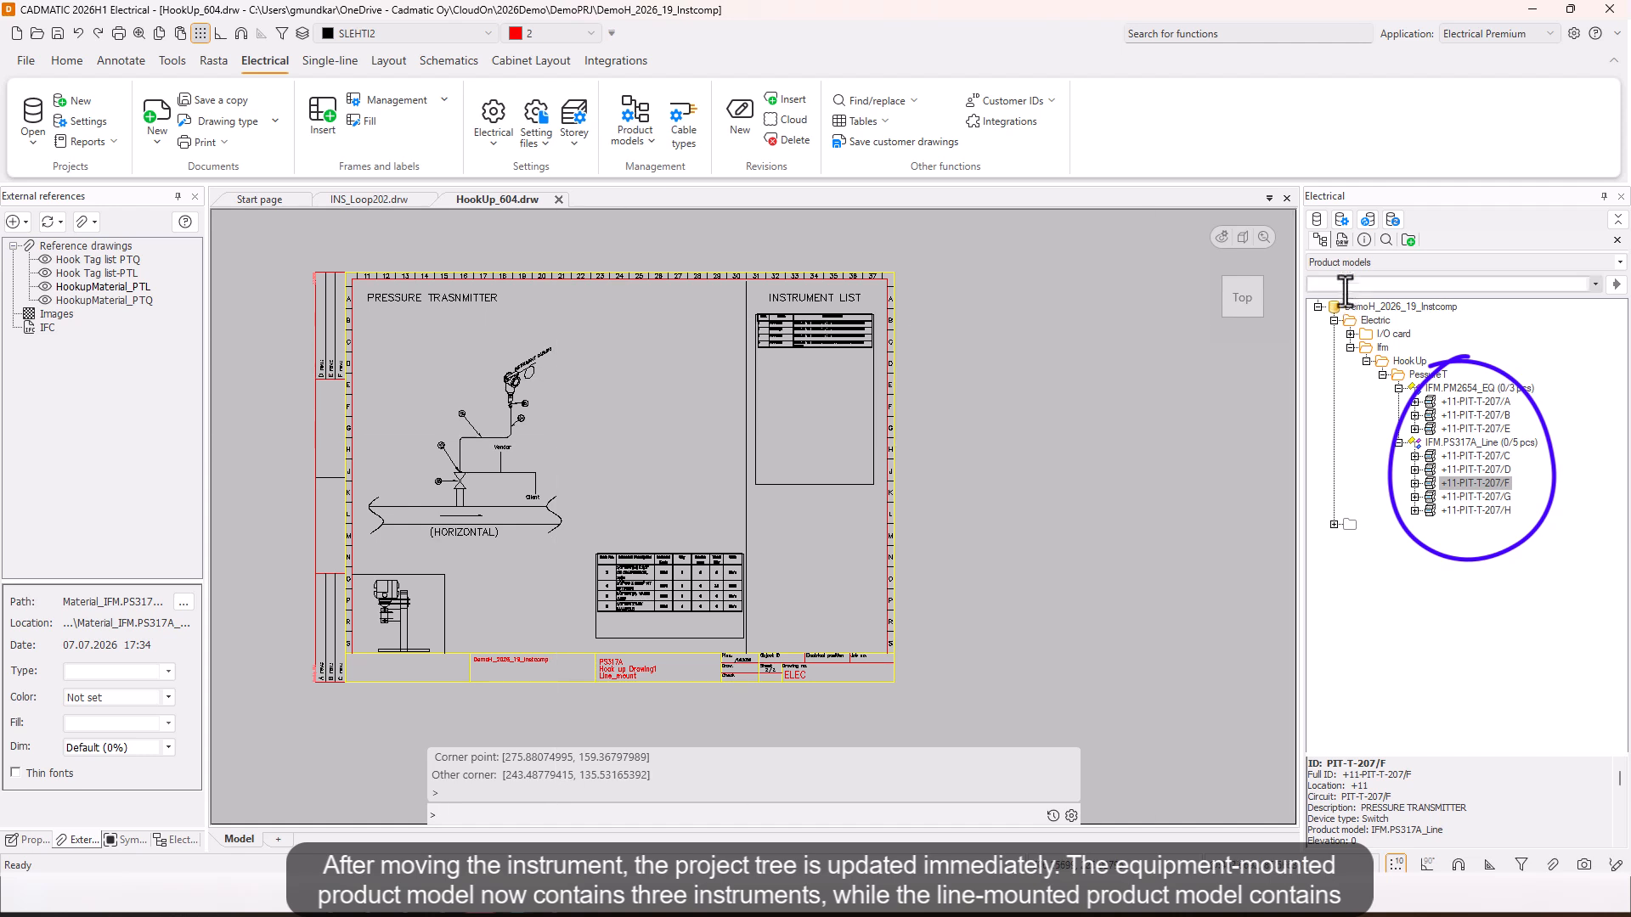
pyautogui.click(1369, 263)
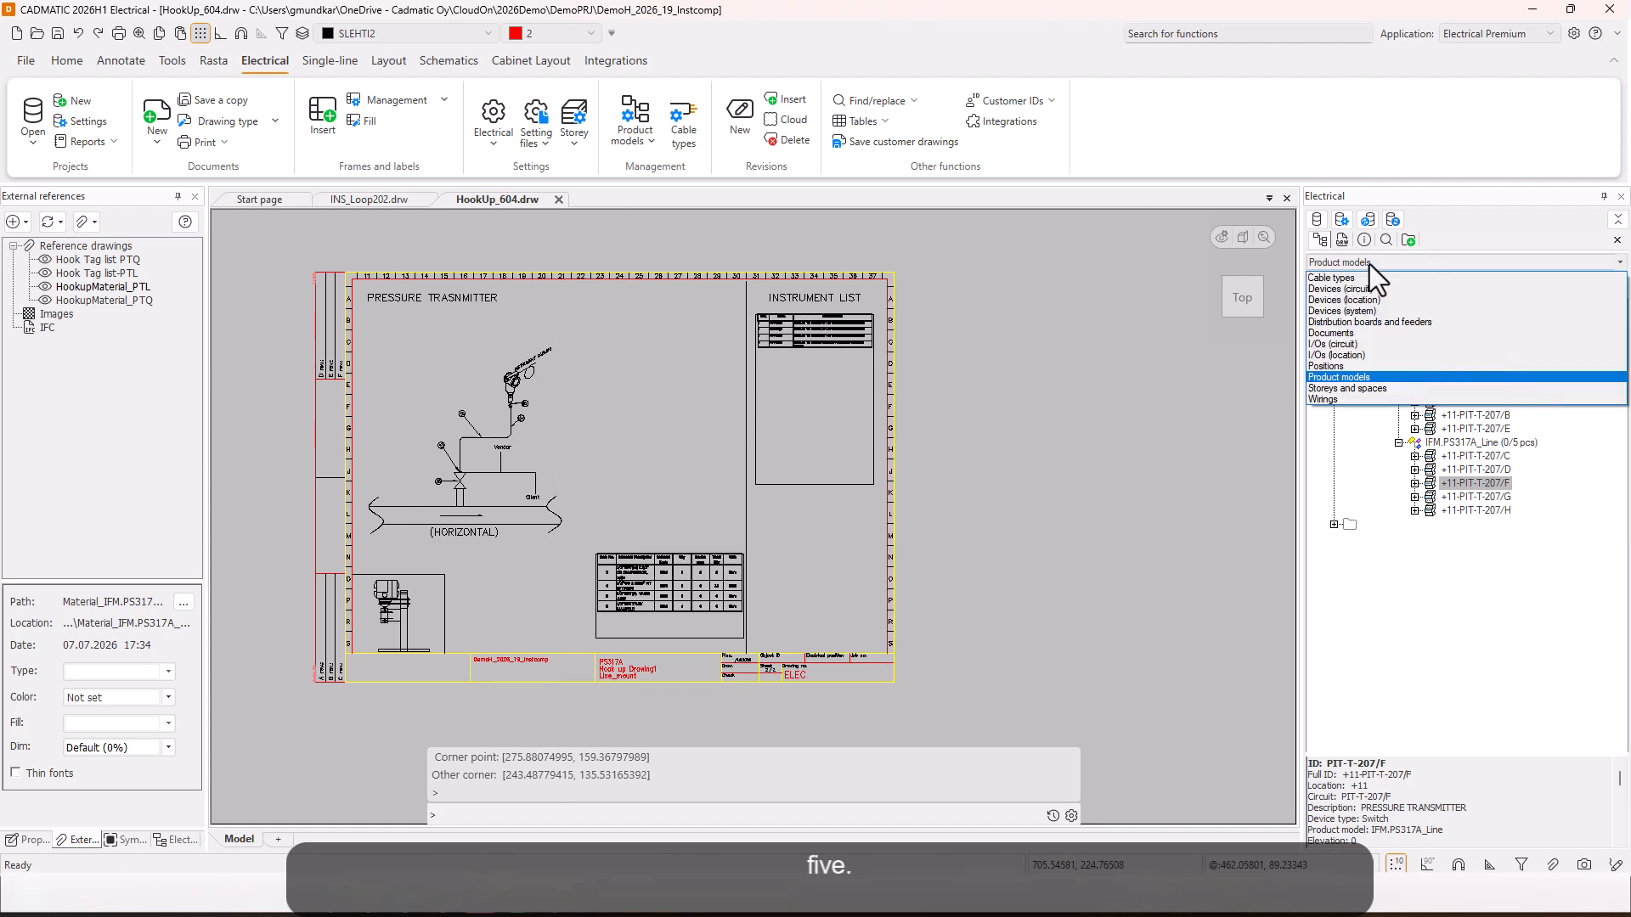
pyautogui.click(1363, 335)
pyautogui.click(1334, 374)
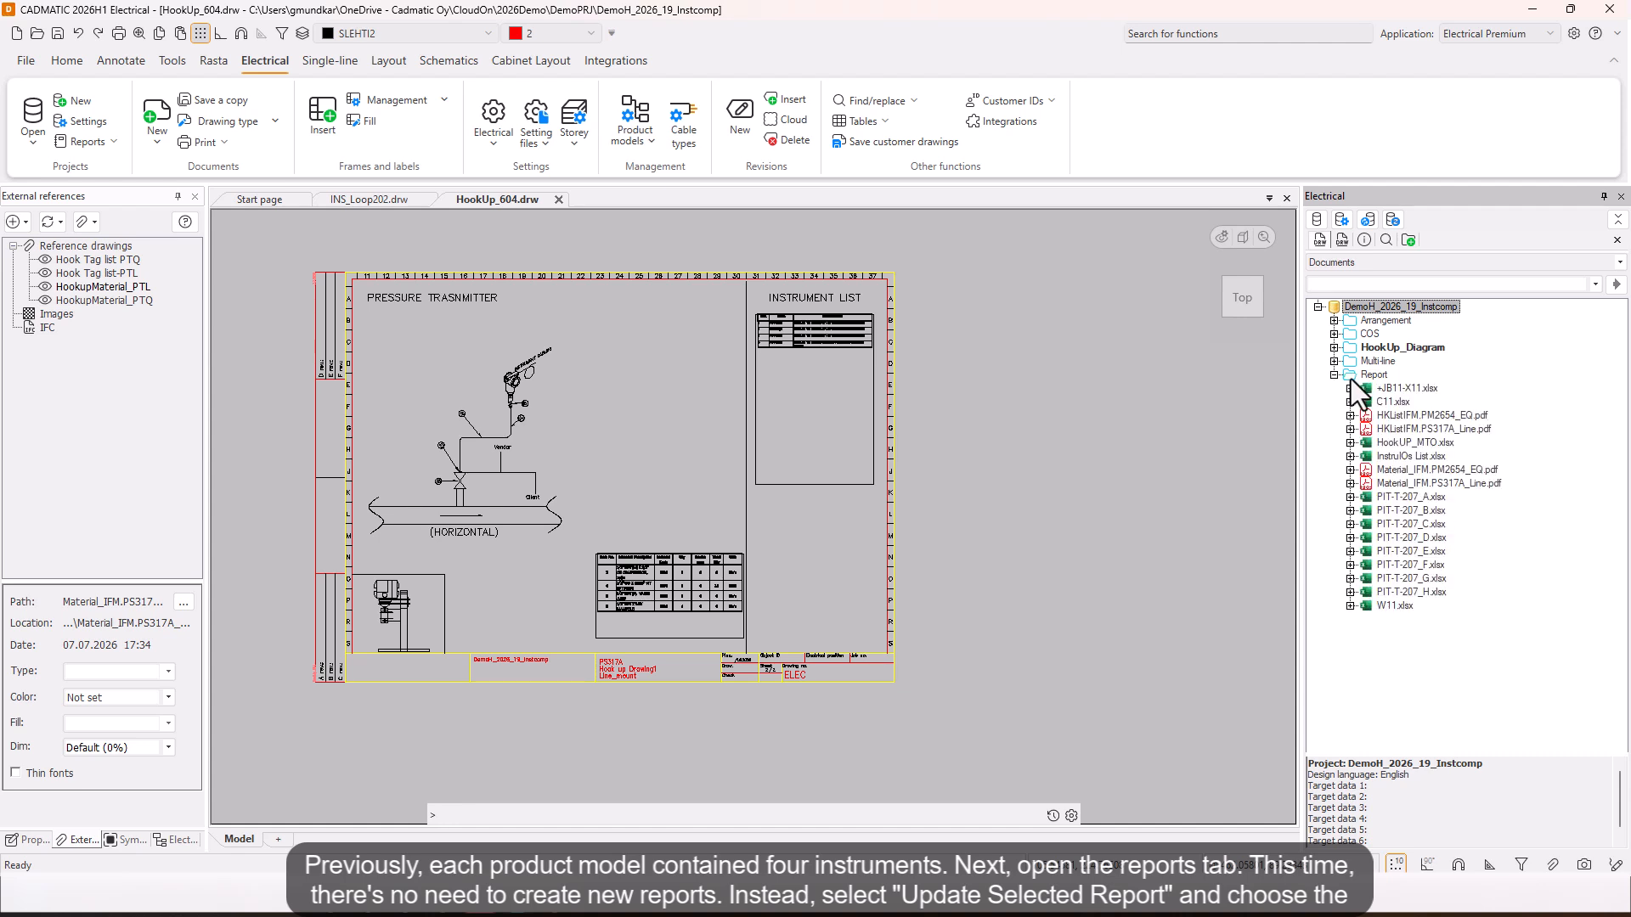
# Step: Update only the HKListIFM and Material_IFM PDF reports of the PM2654_EQ and PS317A_Line product models in the Report folder
pyautogui.click(1371, 377)
pyautogui.rightClick(1371, 377)
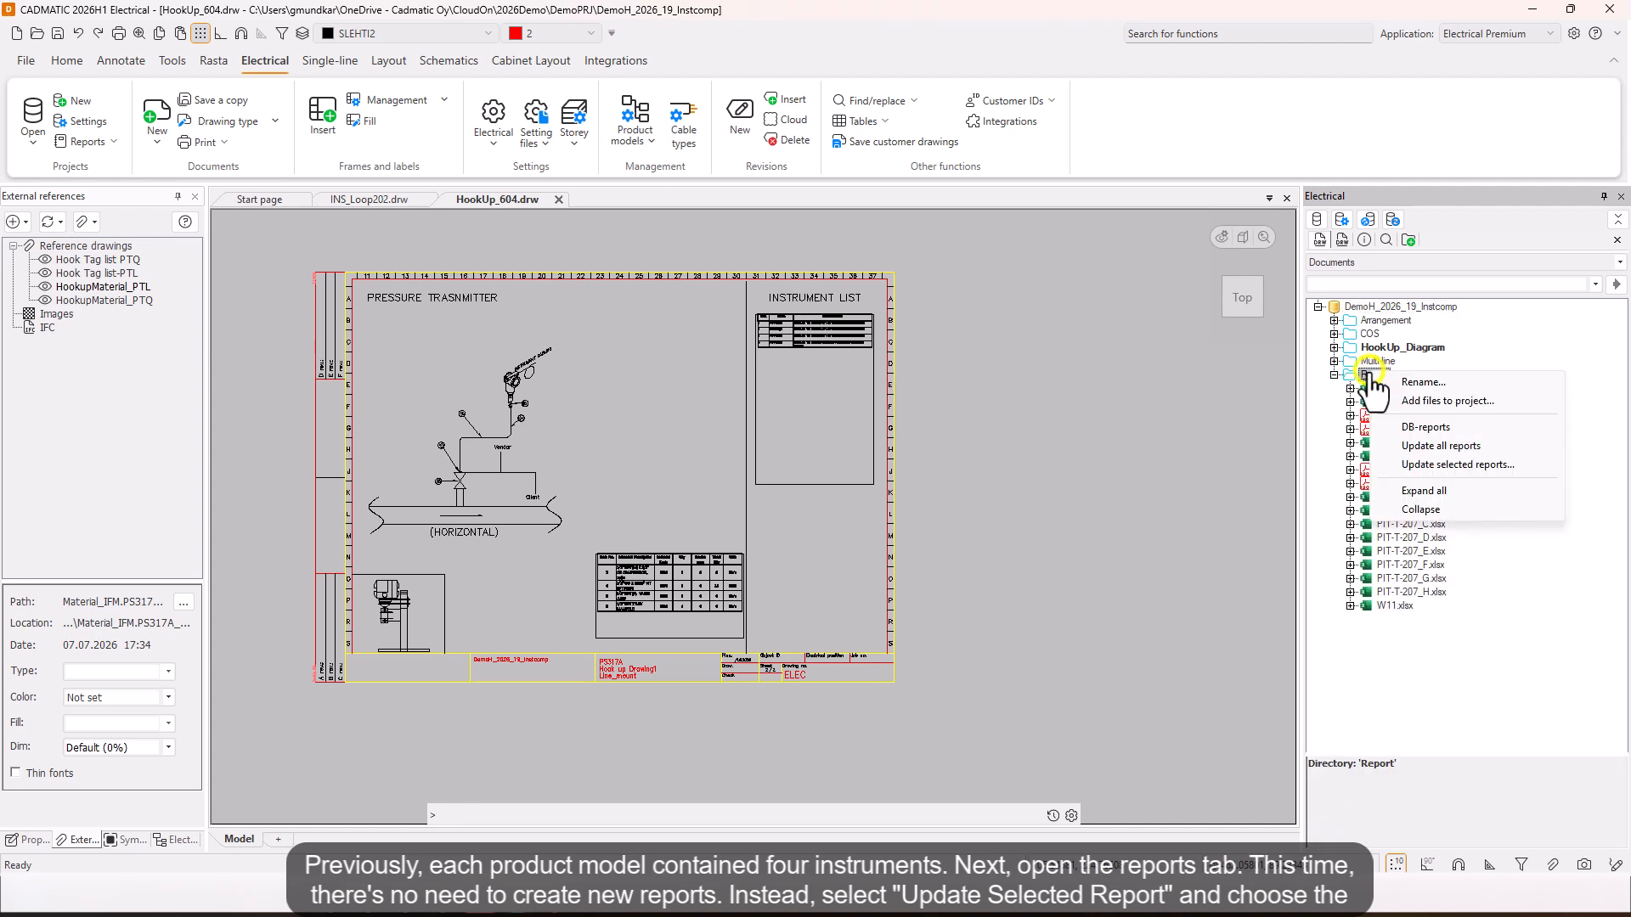
pyautogui.click(1470, 465)
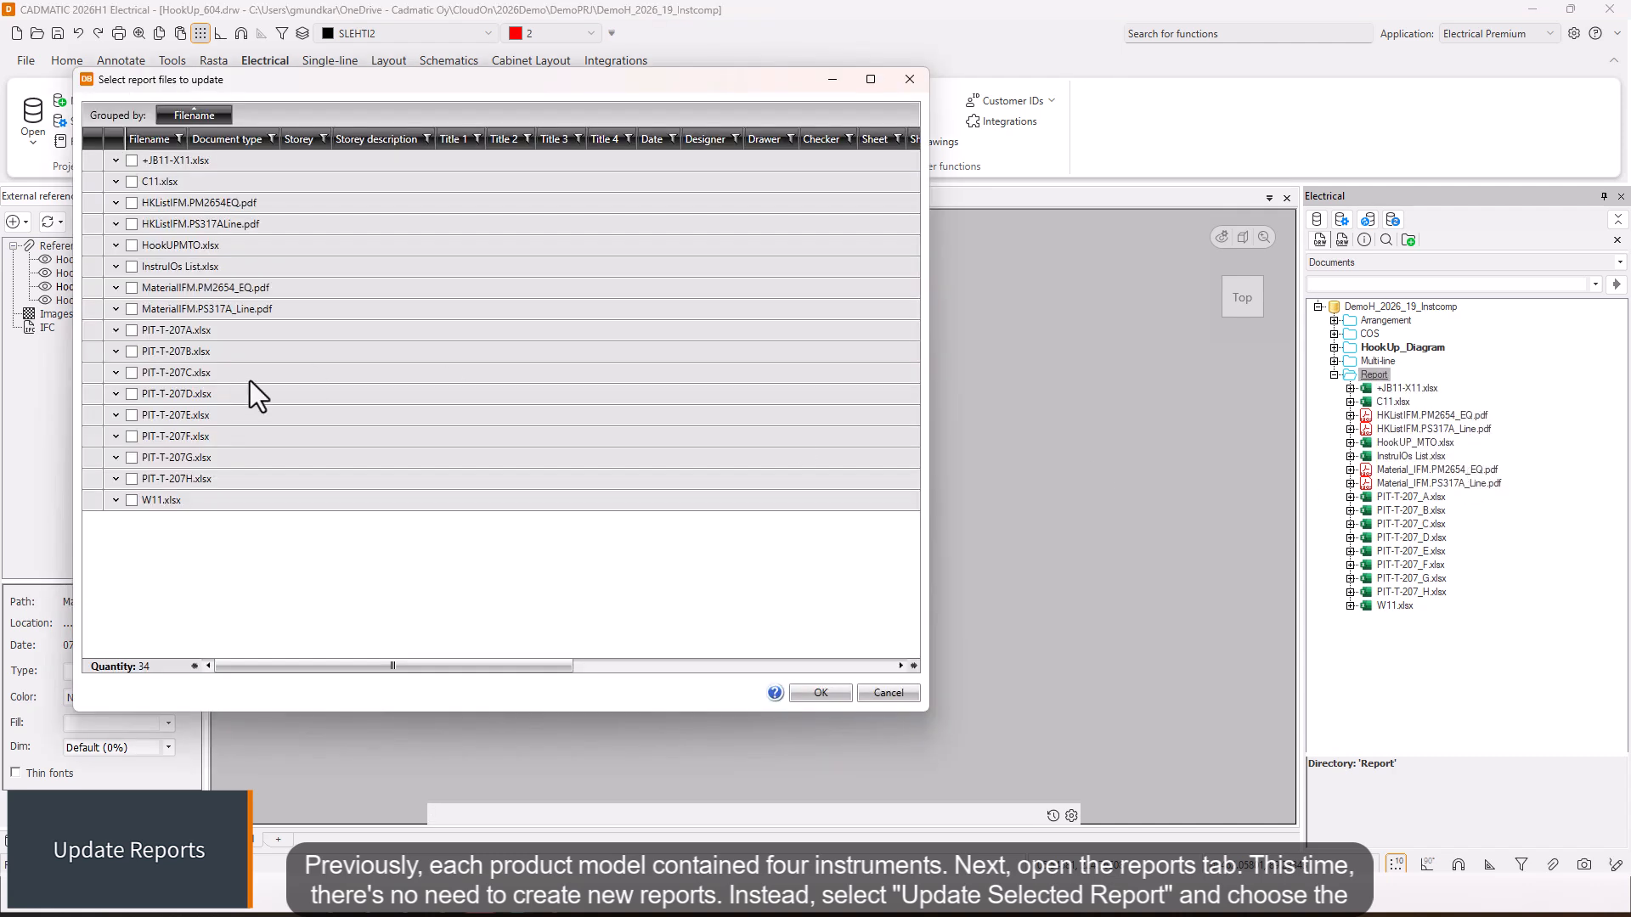
pyautogui.click(132, 202)
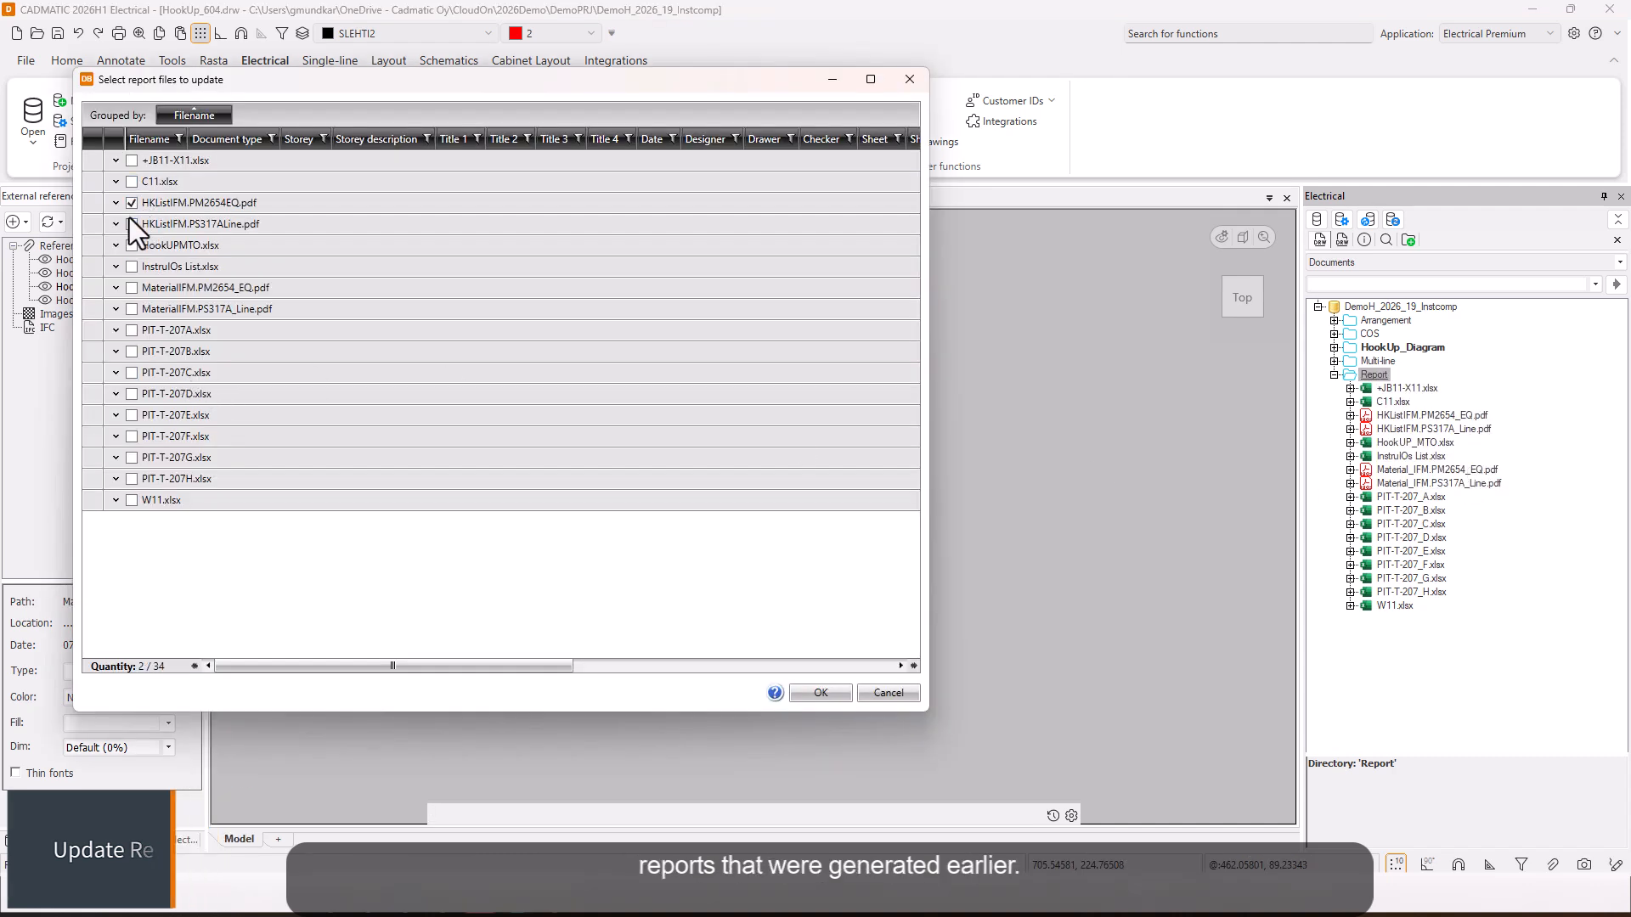
pyautogui.click(134, 225)
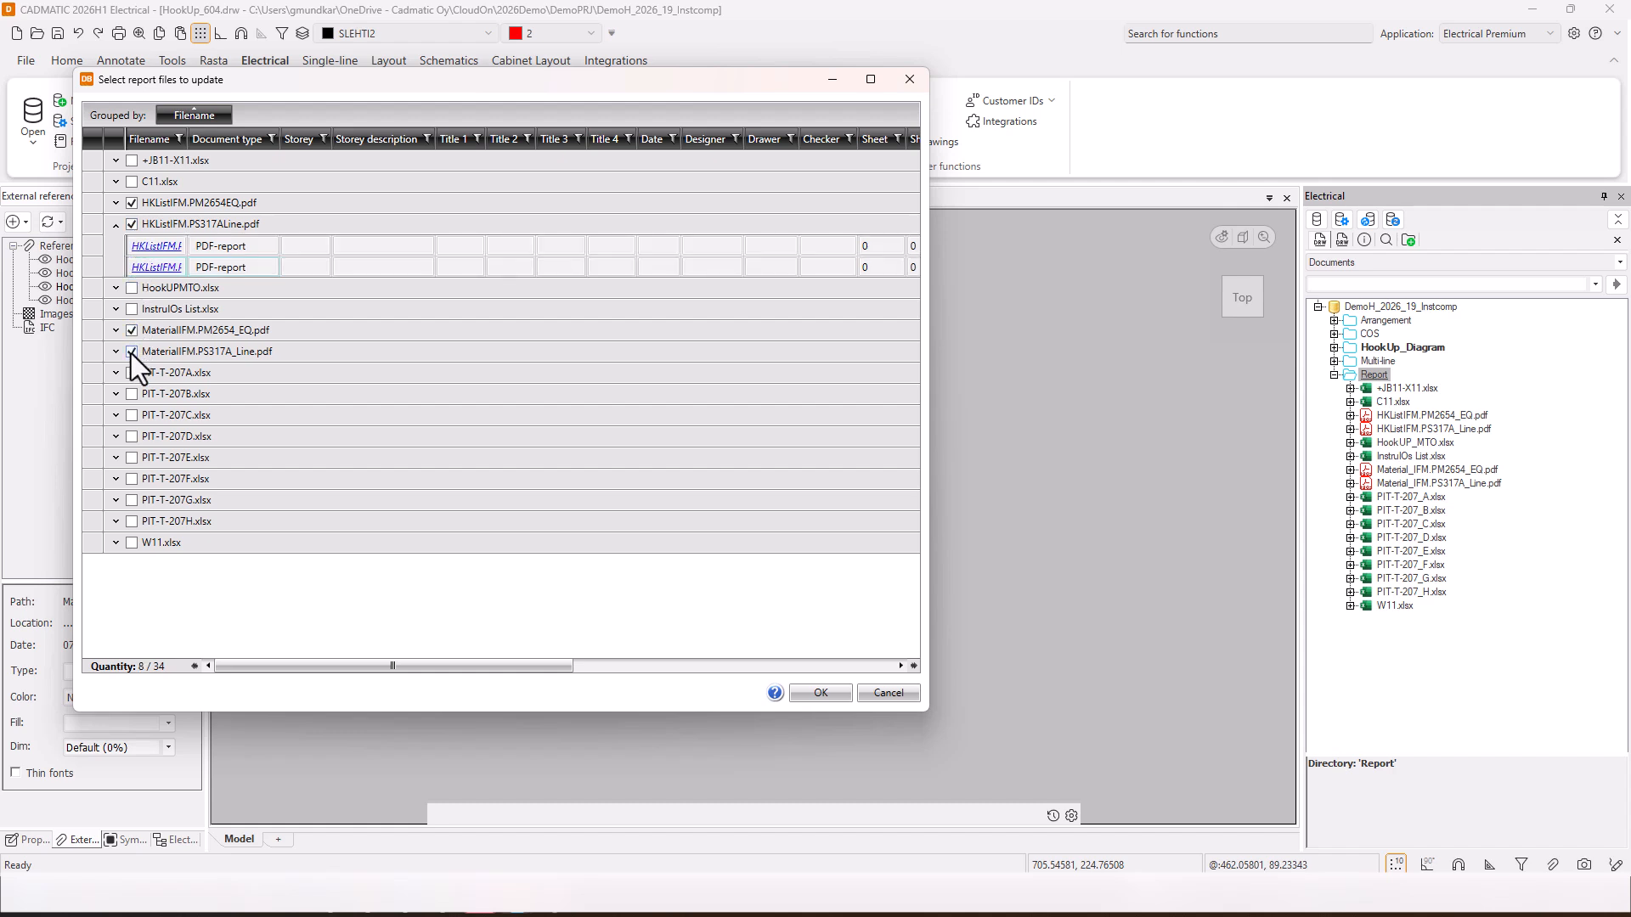
pyautogui.click(806, 690)
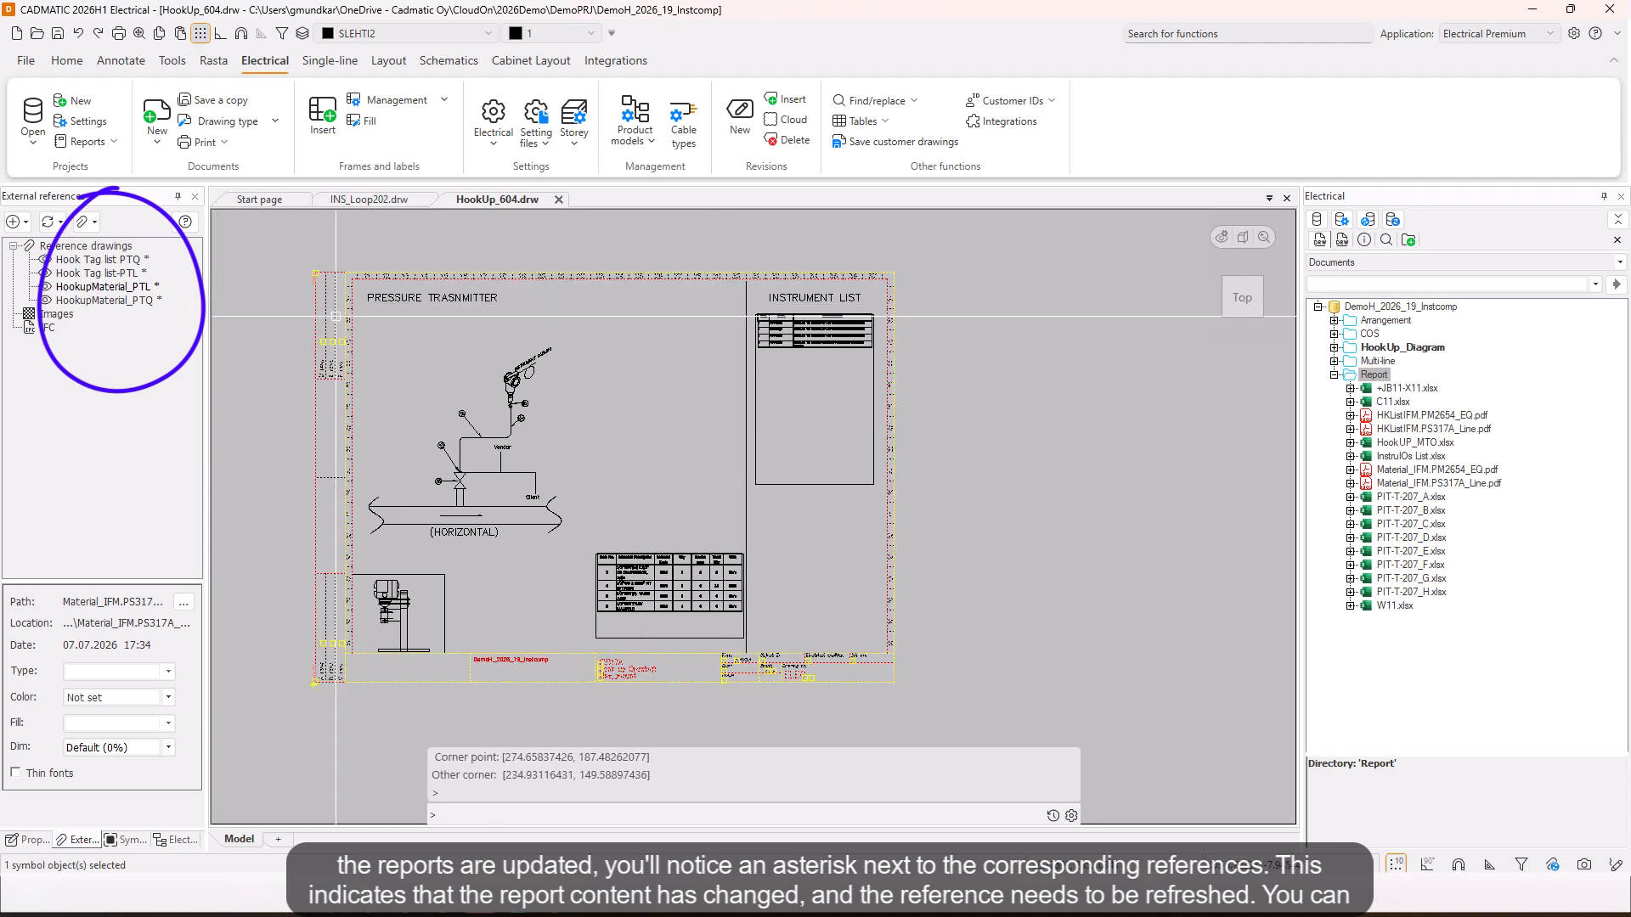
pyautogui.moveTo(344, 322); pyautogui.dragTo(343, 353, button='middle')
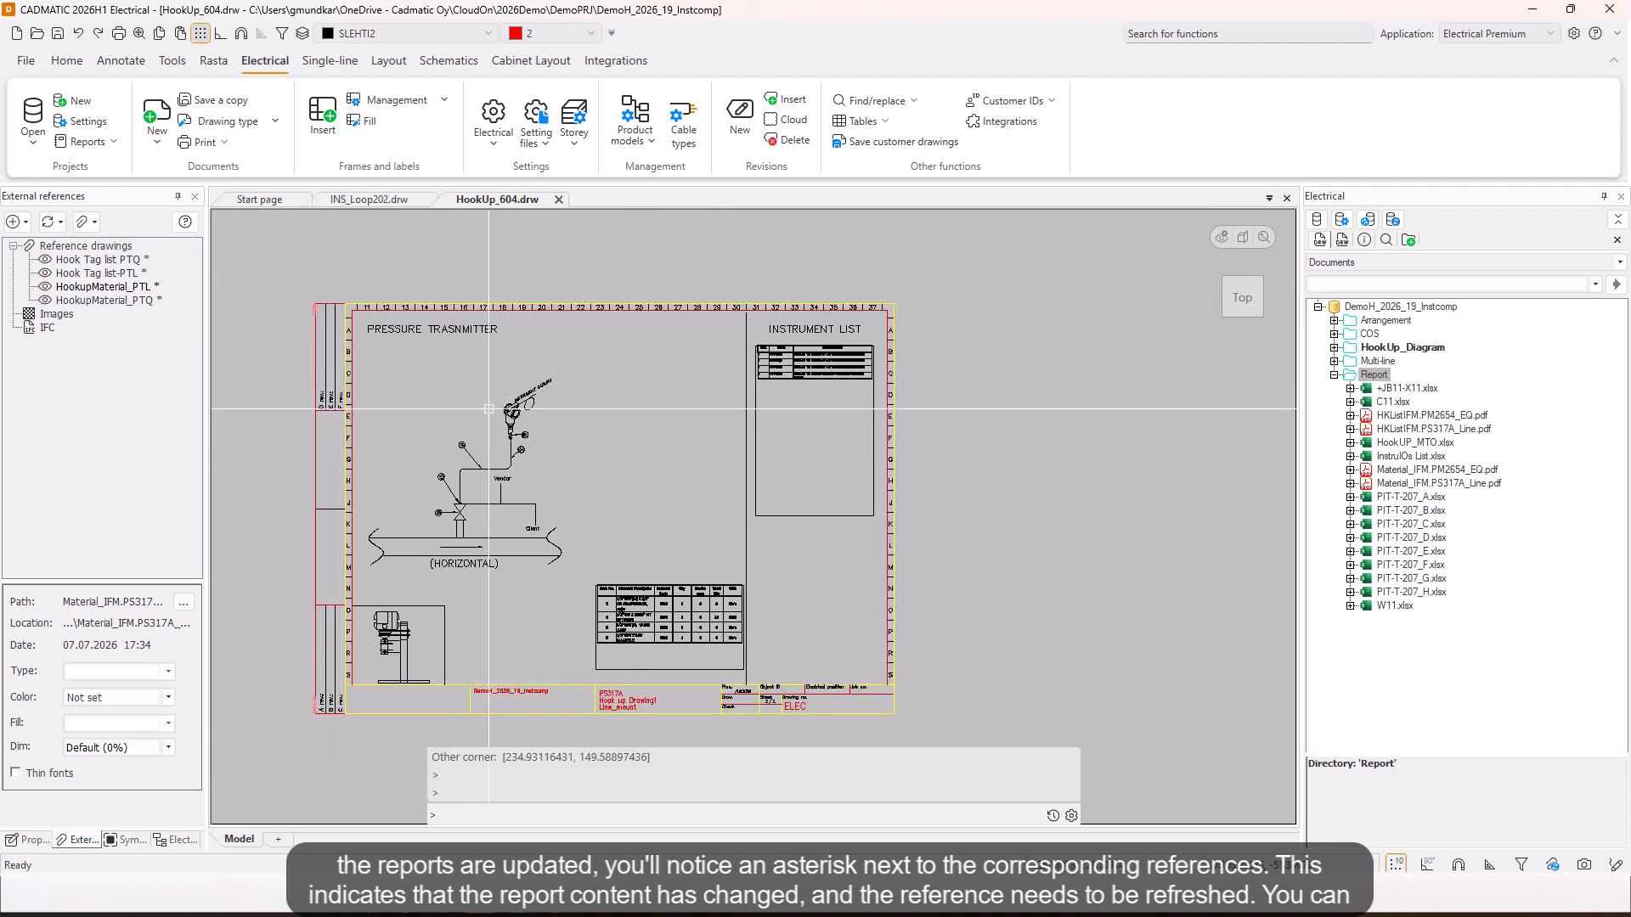
pyautogui.moveTo(314, 410); pyautogui.dragTo(305, 344, button='middle')
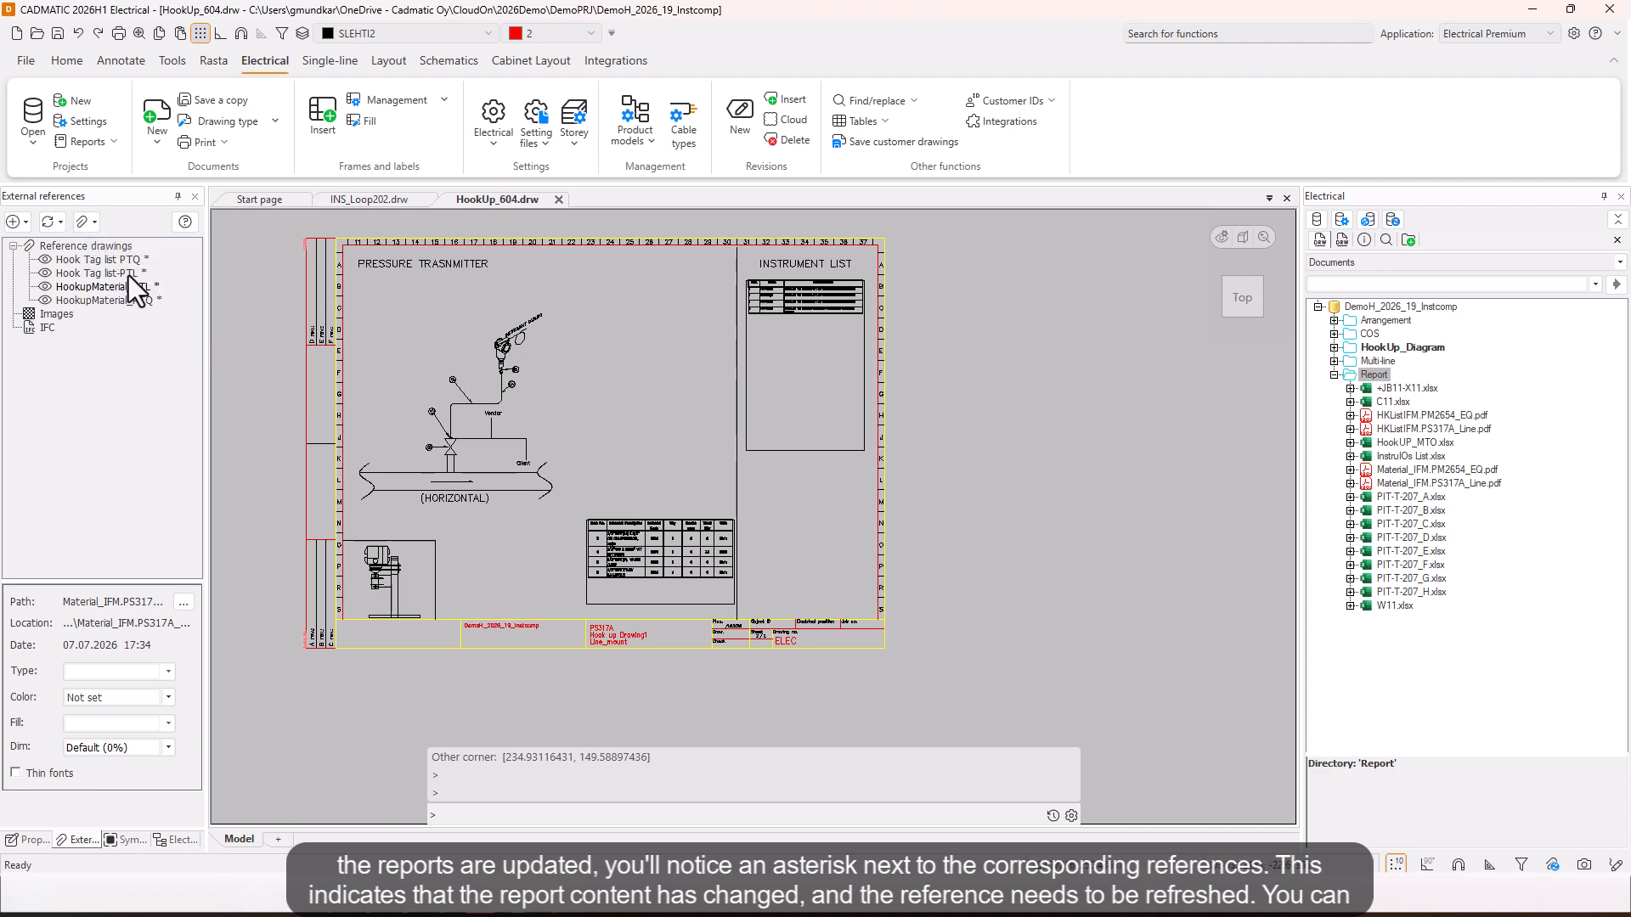
pyautogui.click(62, 221)
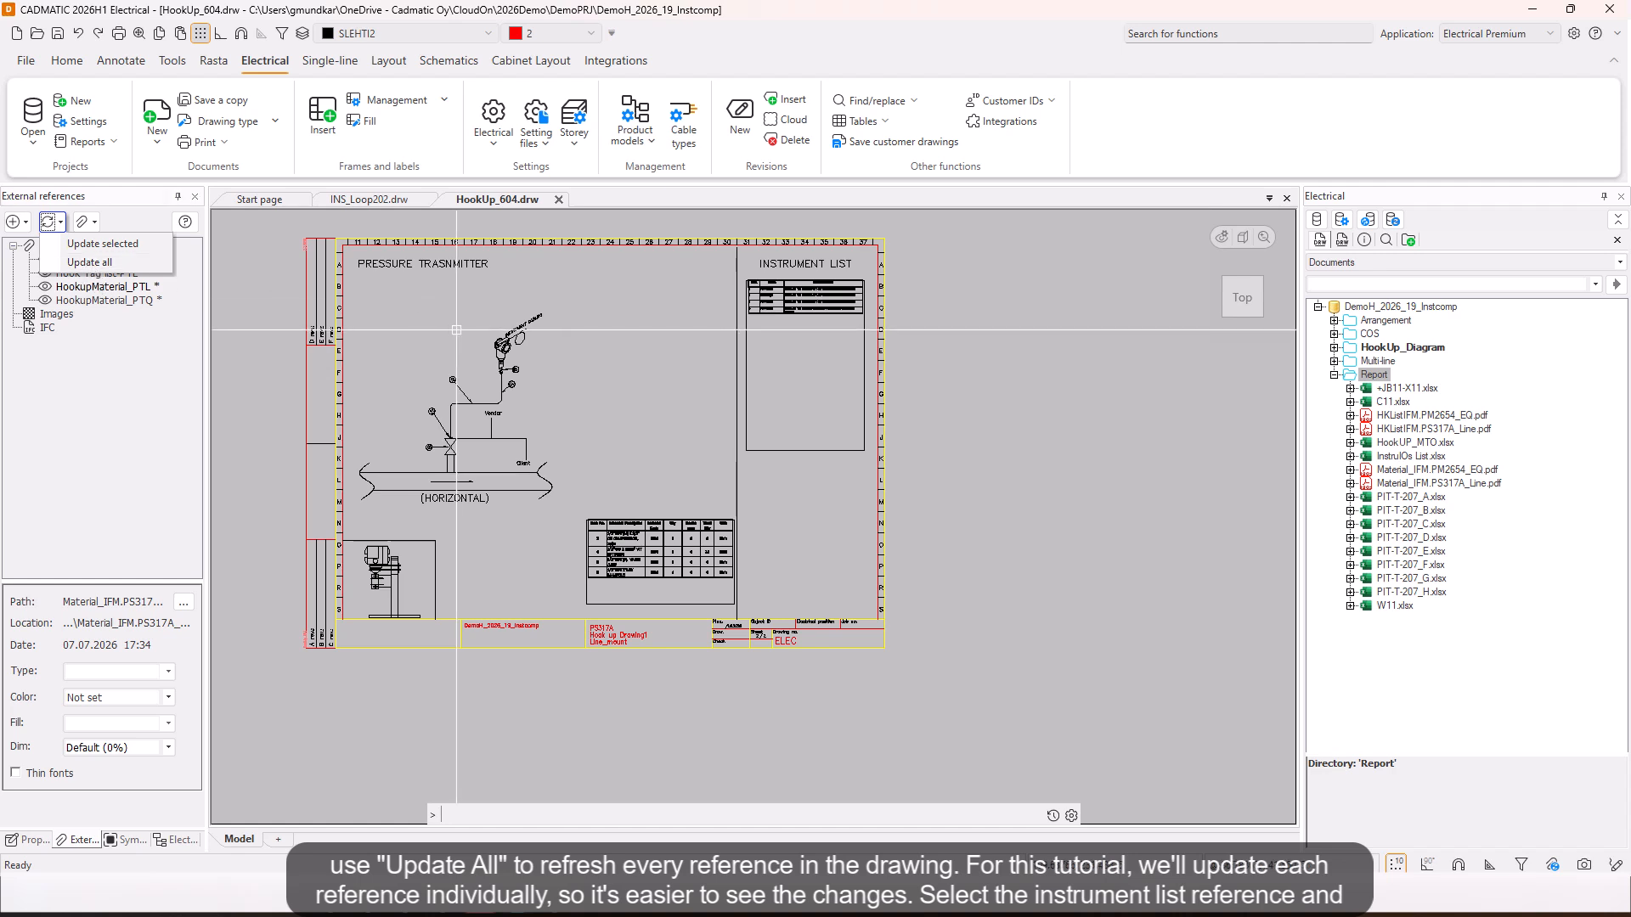
pyautogui.click(86, 262)
# Step: On the equipment-mounted hook-up sheet, reload the Hook Tag list PTQ reference to refresh its instrument list
pyautogui.moveTo(430, 352); pyautogui.dragTo(426, 395, button='middle')
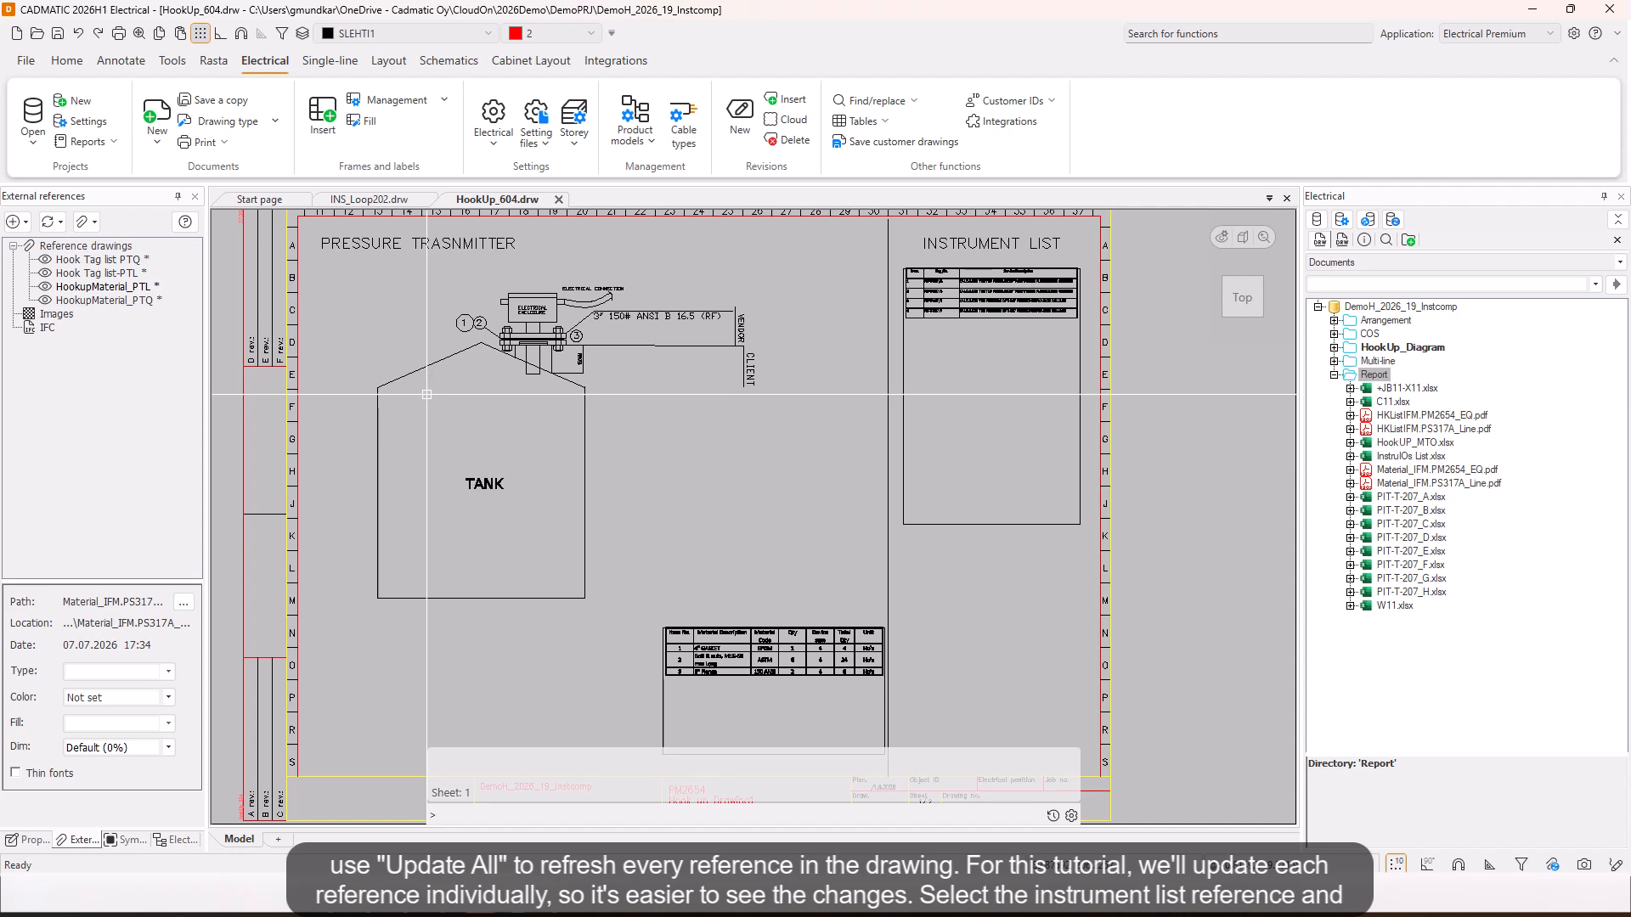
pyautogui.scroll(5, 863, 353)
pyautogui.moveTo(863, 353); pyautogui.dragTo(726, 422, button='middle')
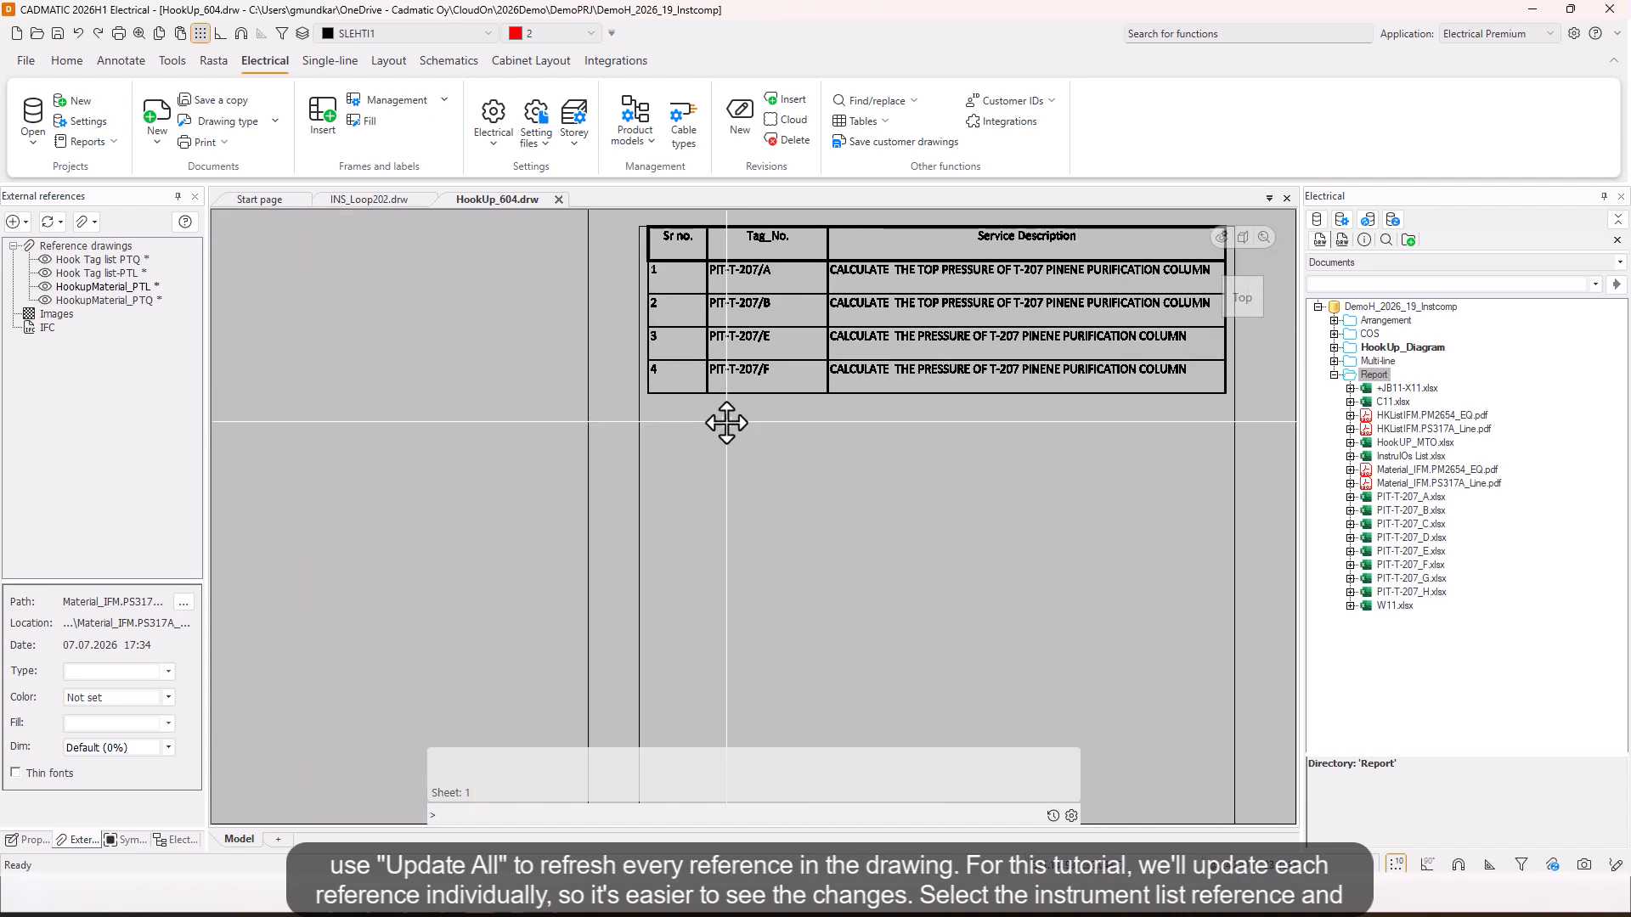
pyautogui.scroll(-3, 727, 422)
pyautogui.scroll(1, 735, 408)
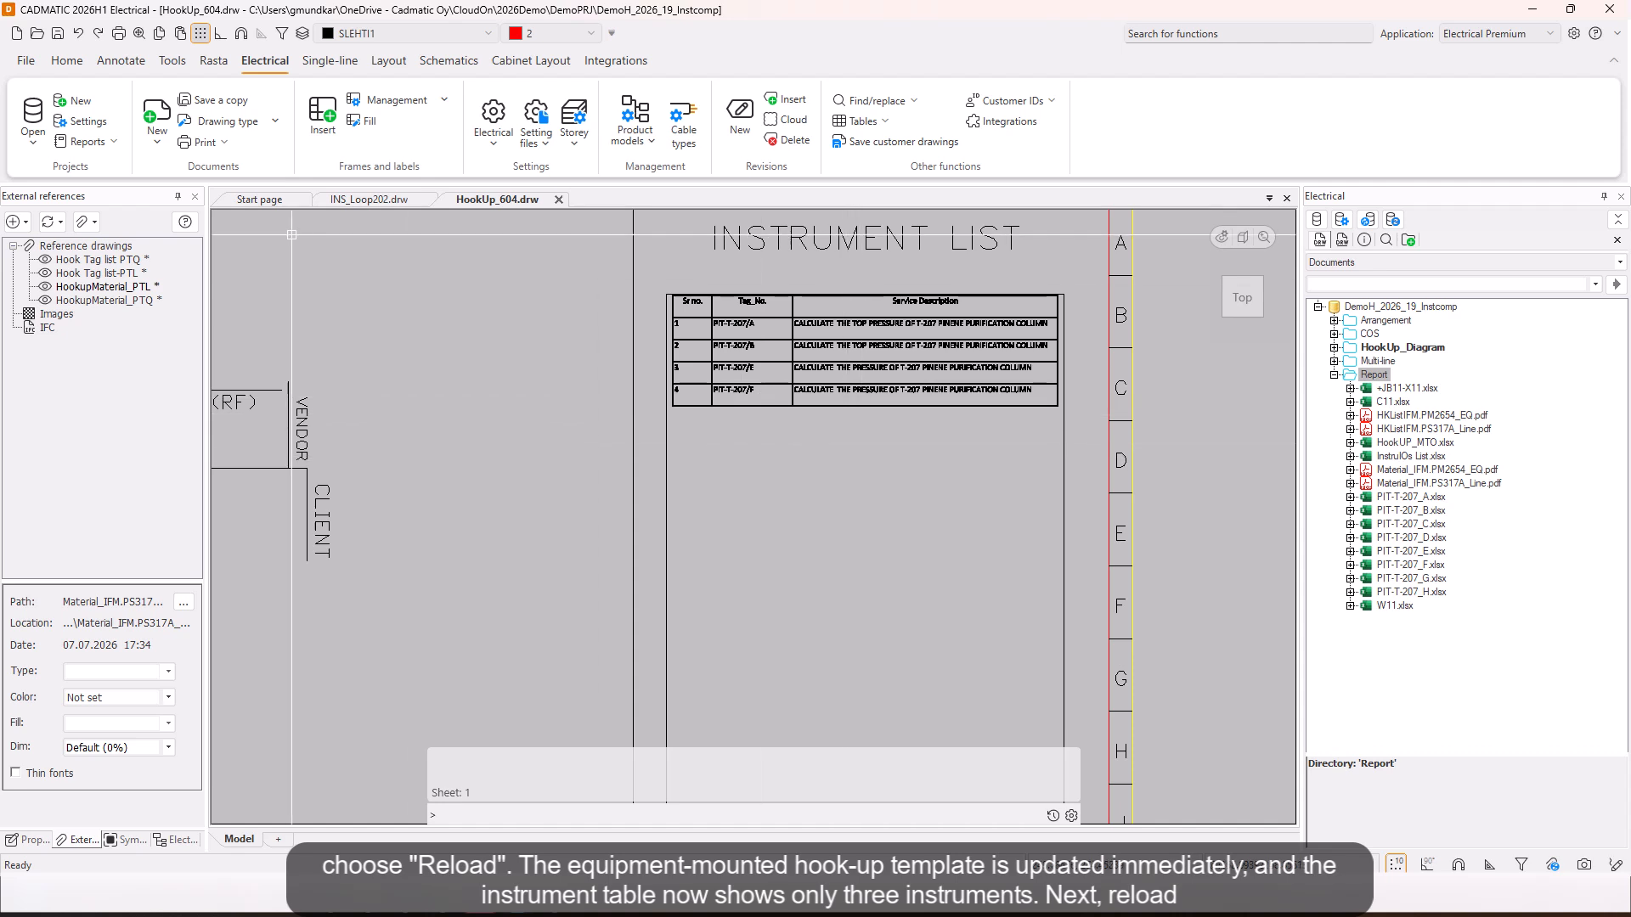
pyautogui.click(84, 262)
pyautogui.rightClick(84, 264)
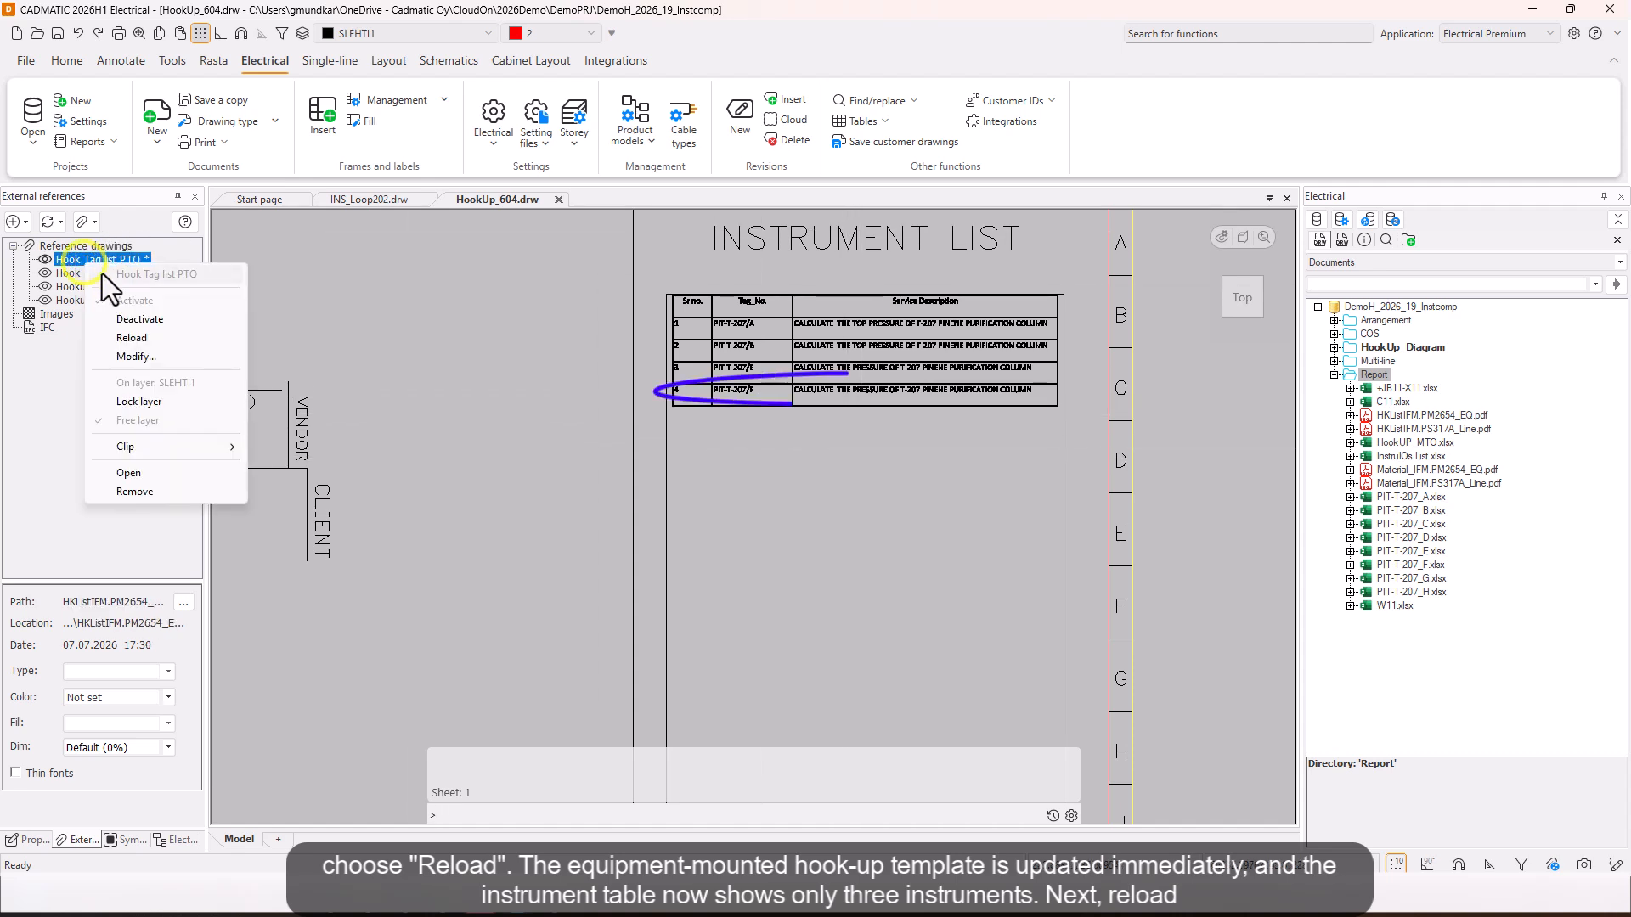
pyautogui.click(136, 338)
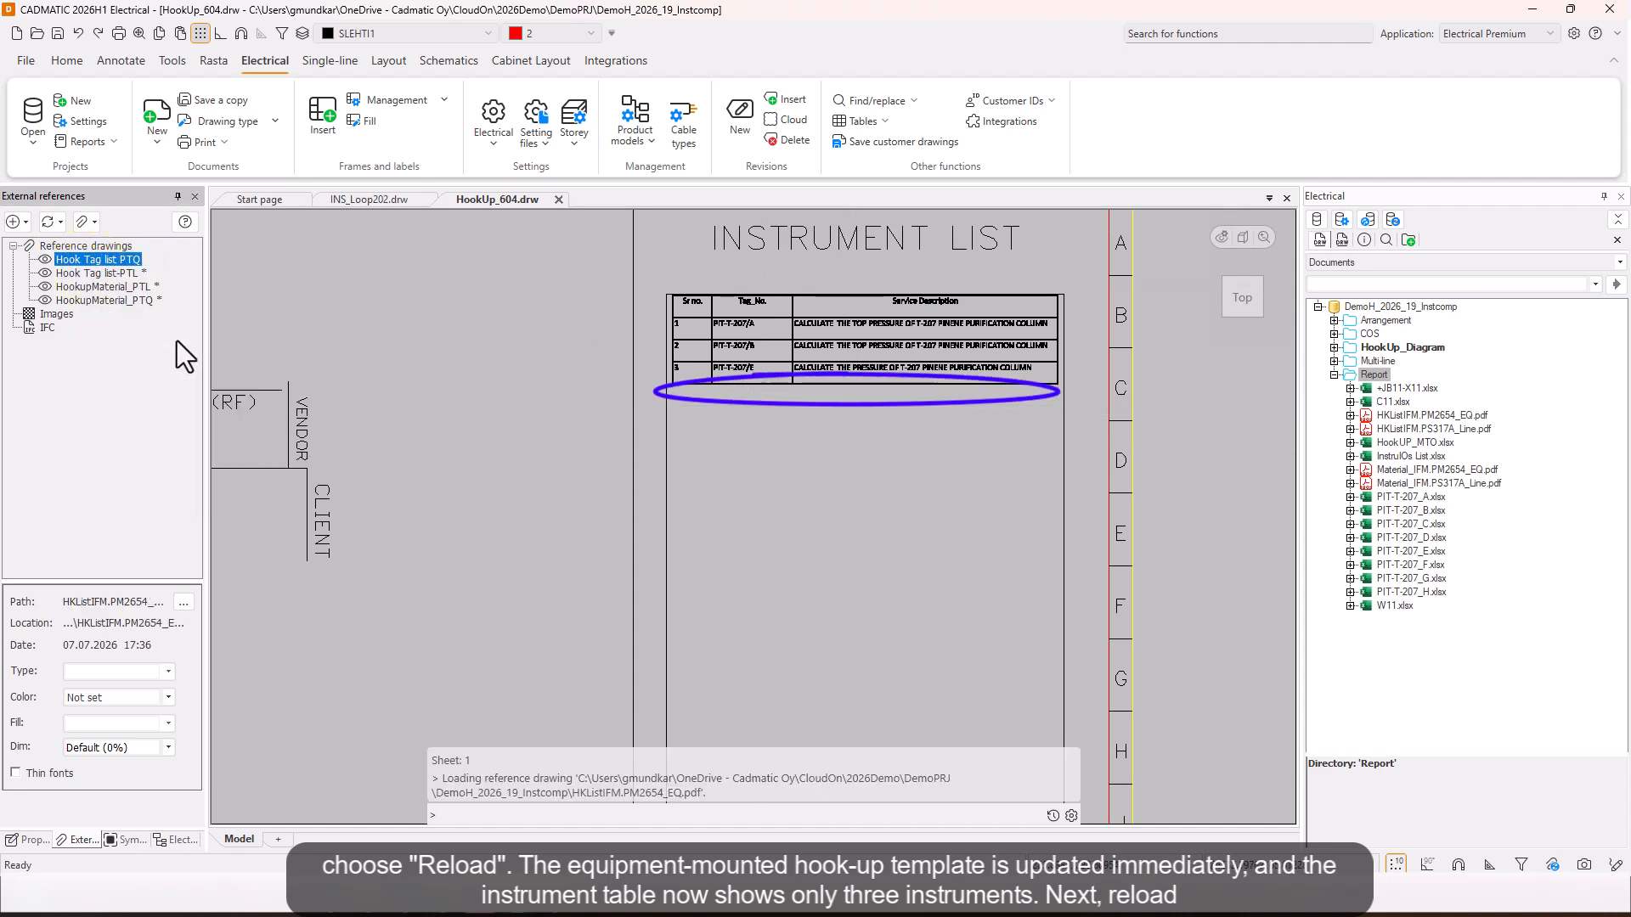
pyautogui.scroll(2, 891, 350)
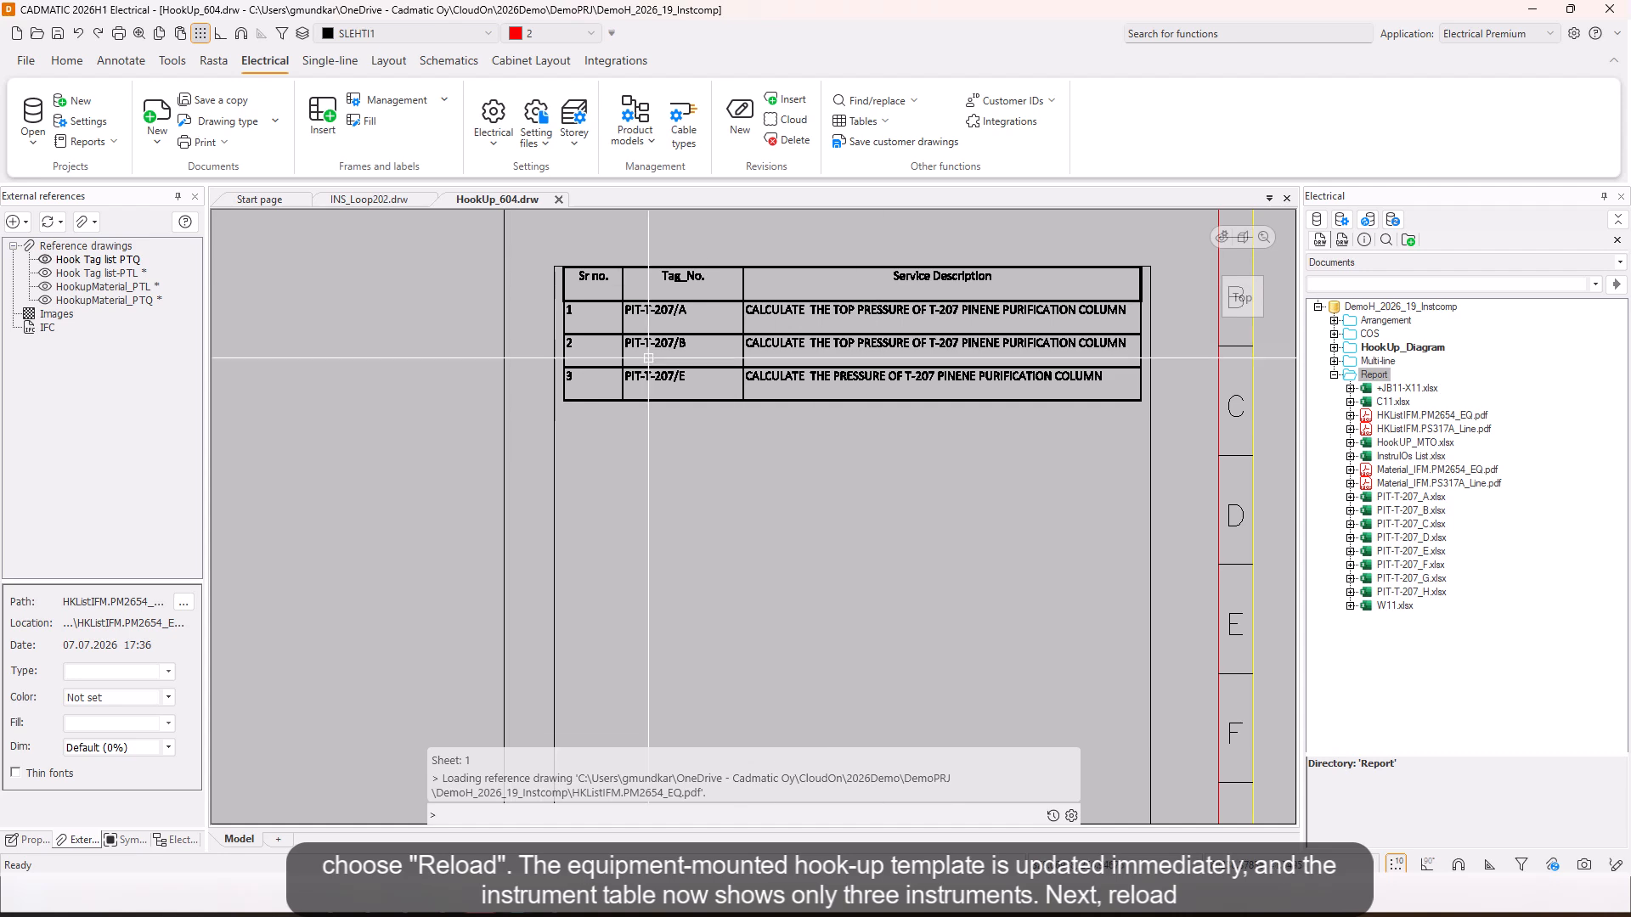
# Step: Reload the HookupMaterial_PTQ reference to refresh the material table on the equipment-mounted hook-up sheet
pyautogui.scroll(-3, 803, 300)
pyautogui.scroll(1, 811, 333)
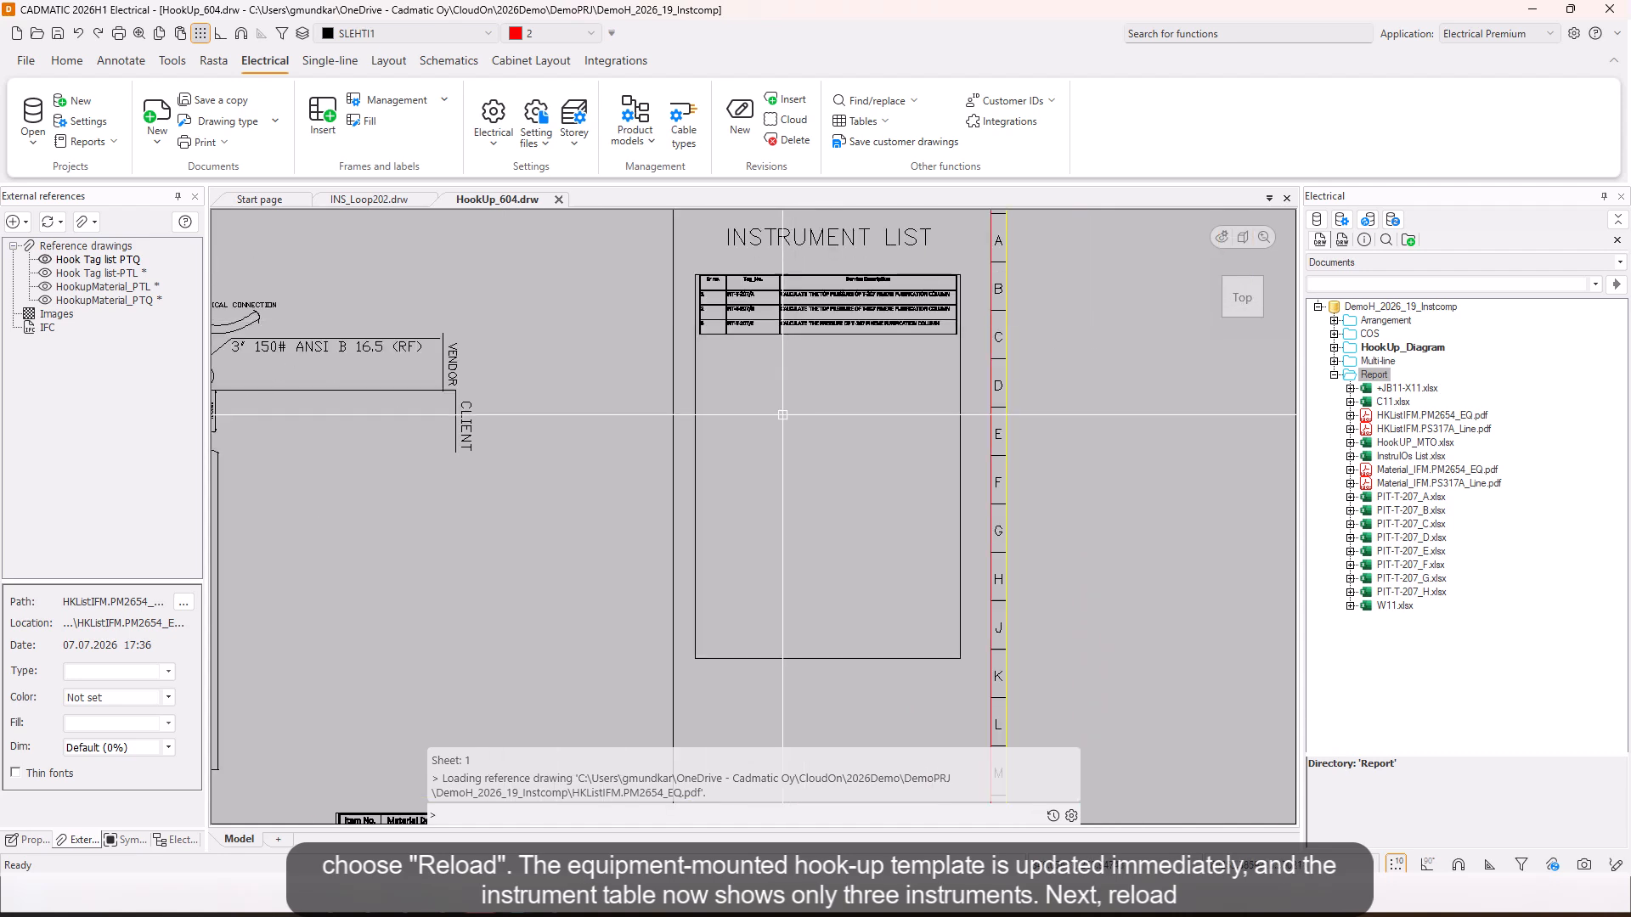
pyautogui.moveTo(761, 426); pyautogui.dragTo(761, 237, button='middle')
pyautogui.scroll(2, 448, 737)
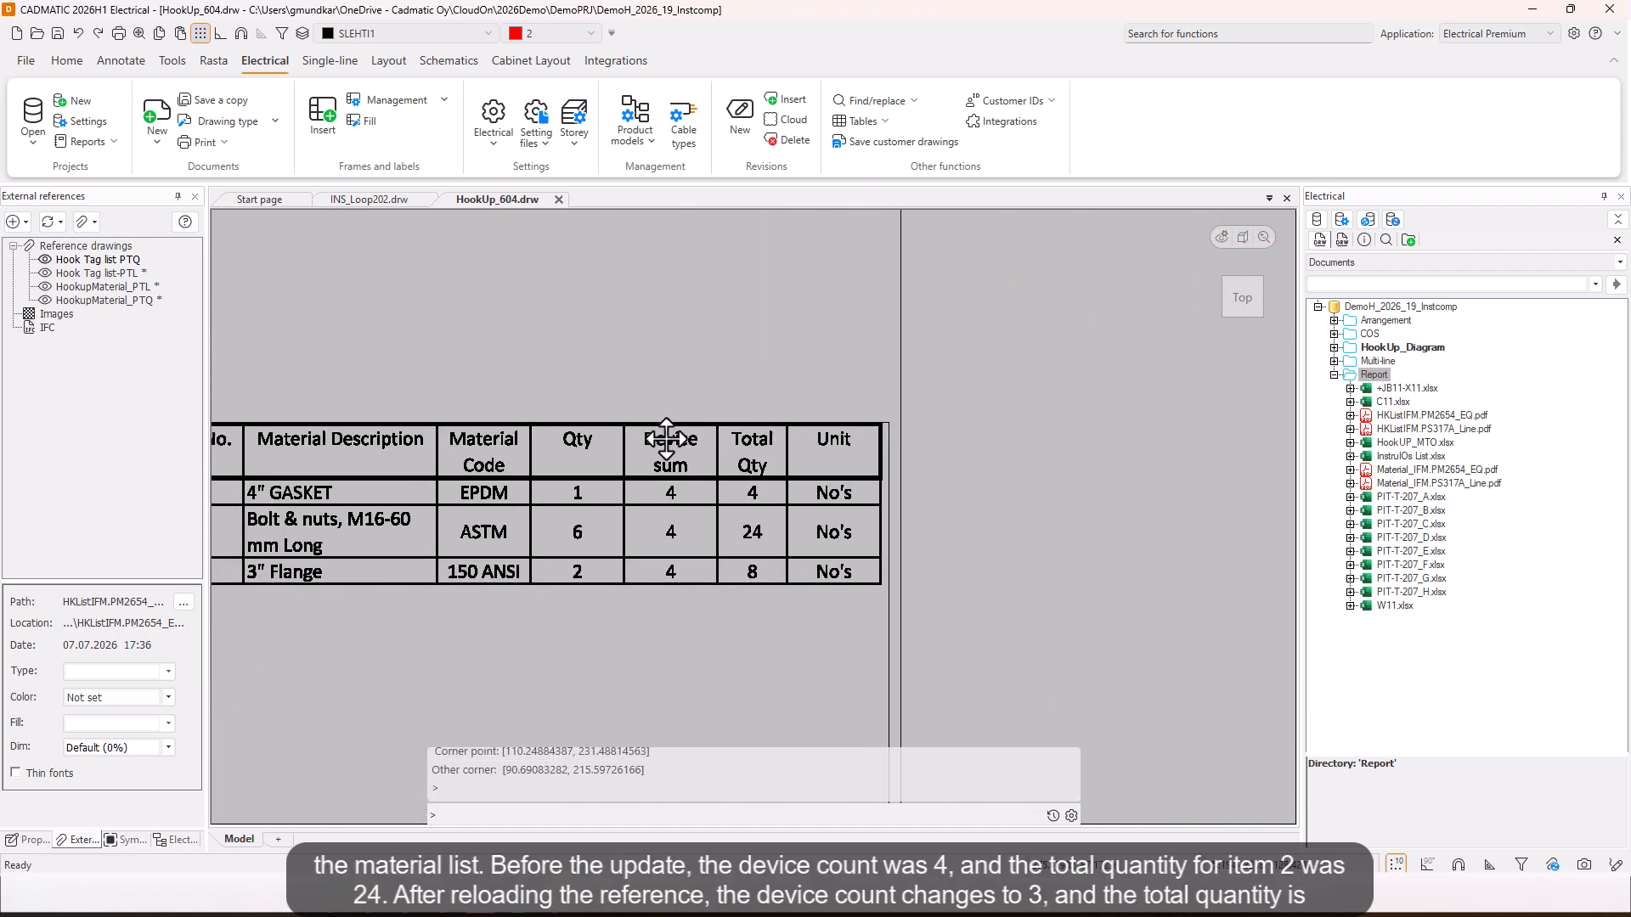
pyautogui.scroll(-2, 691, 522)
pyautogui.scroll(2, 691, 523)
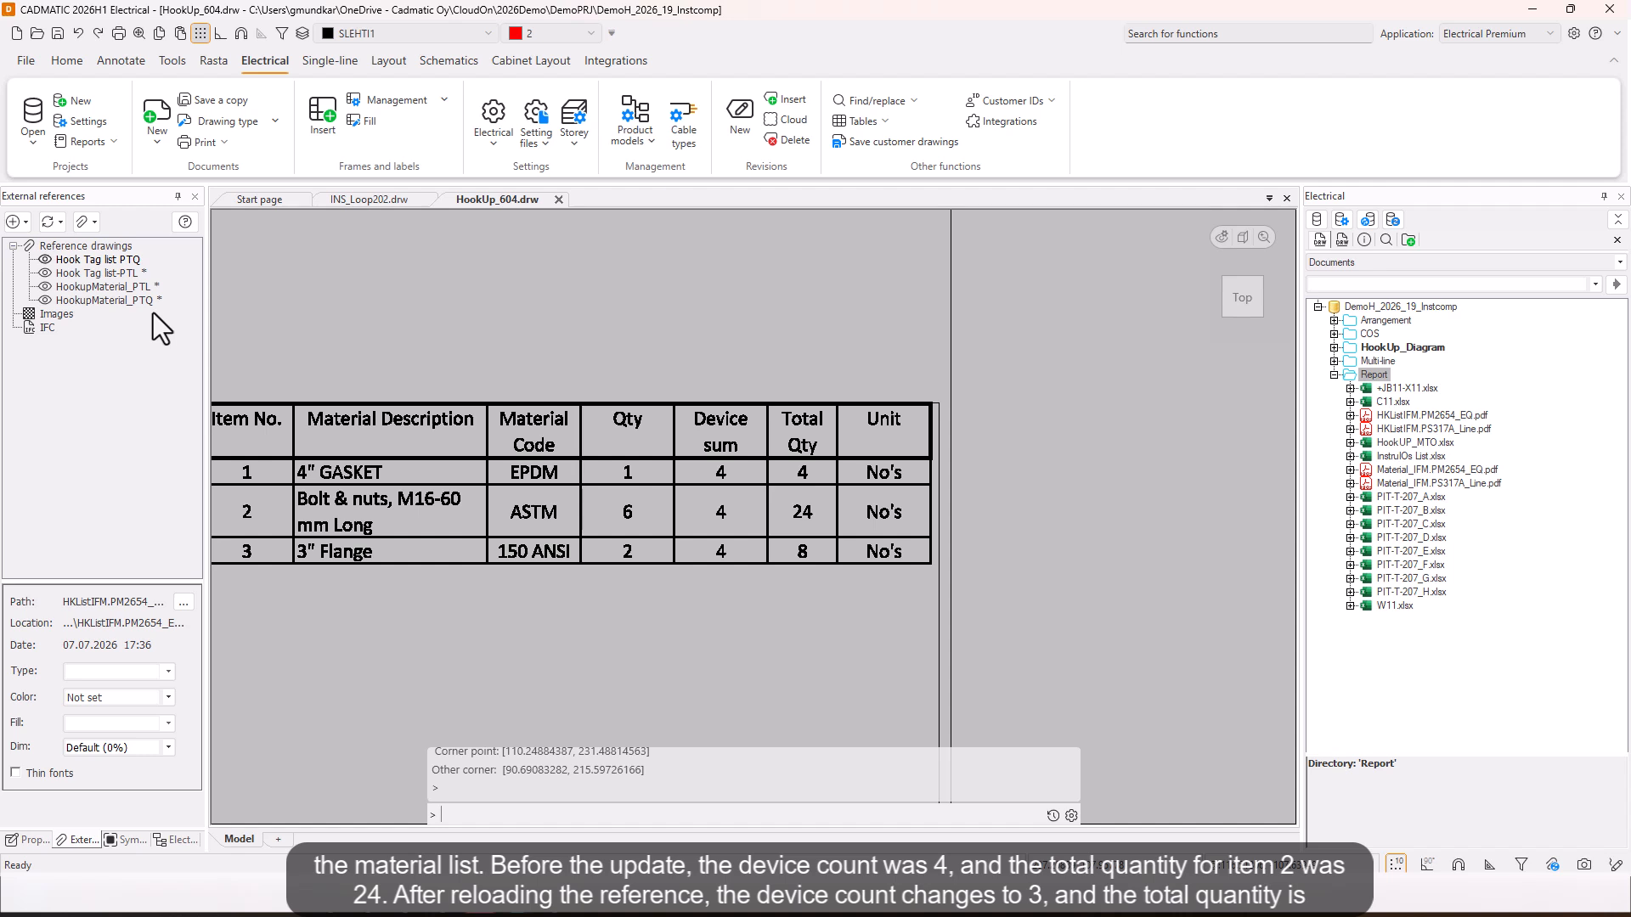
pyautogui.click(125, 303)
pyautogui.rightClick(127, 303)
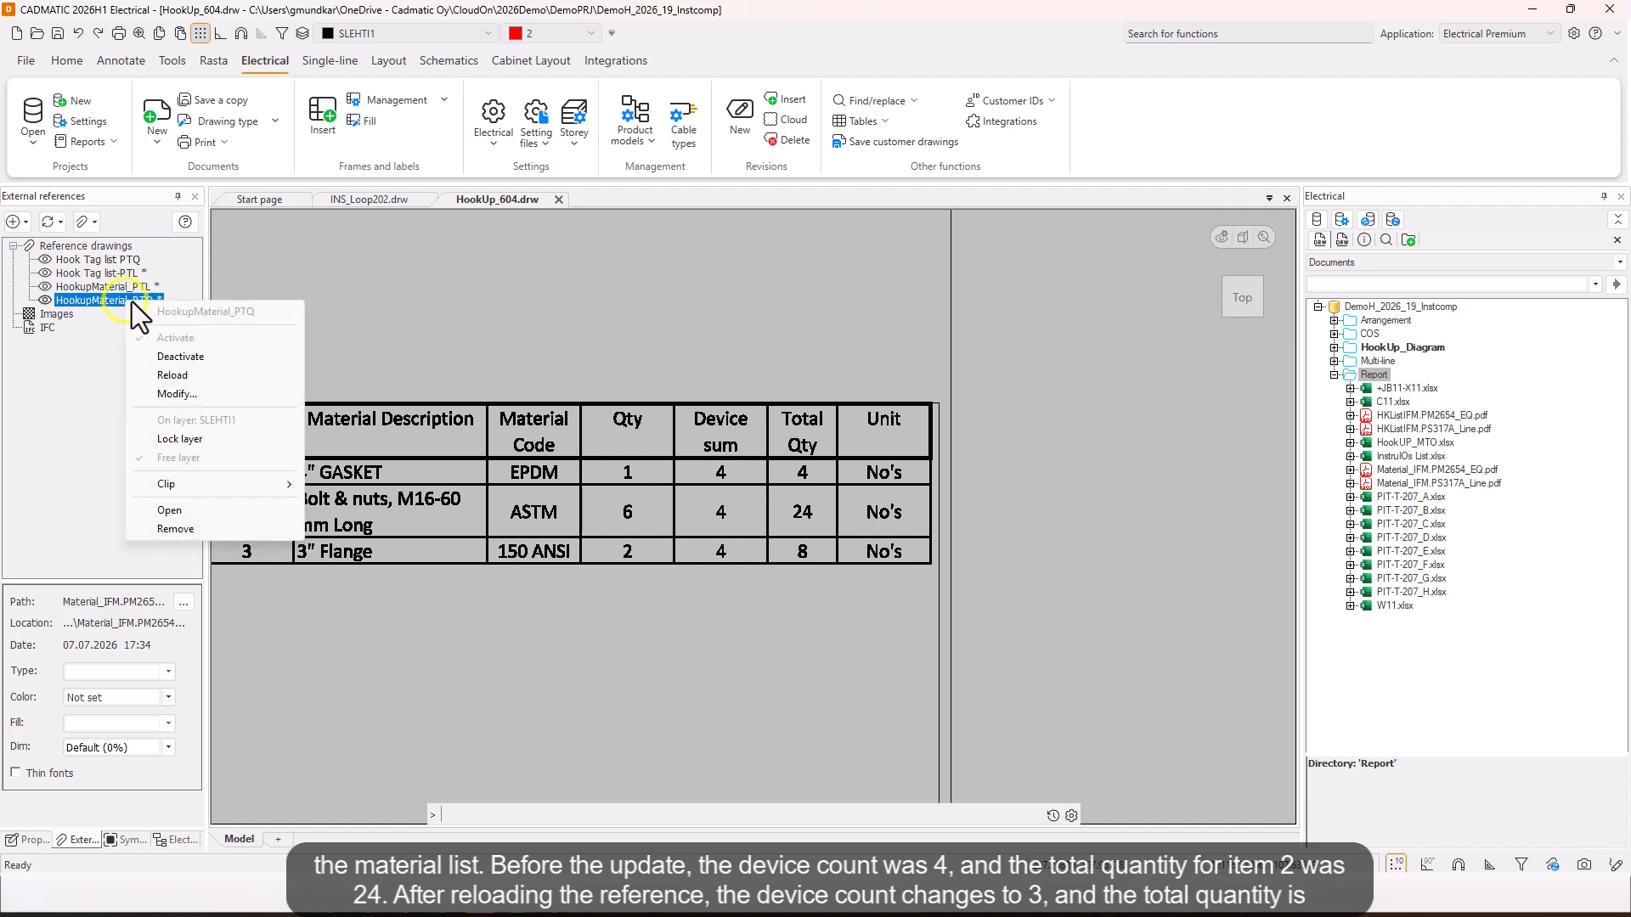
pyautogui.click(173, 376)
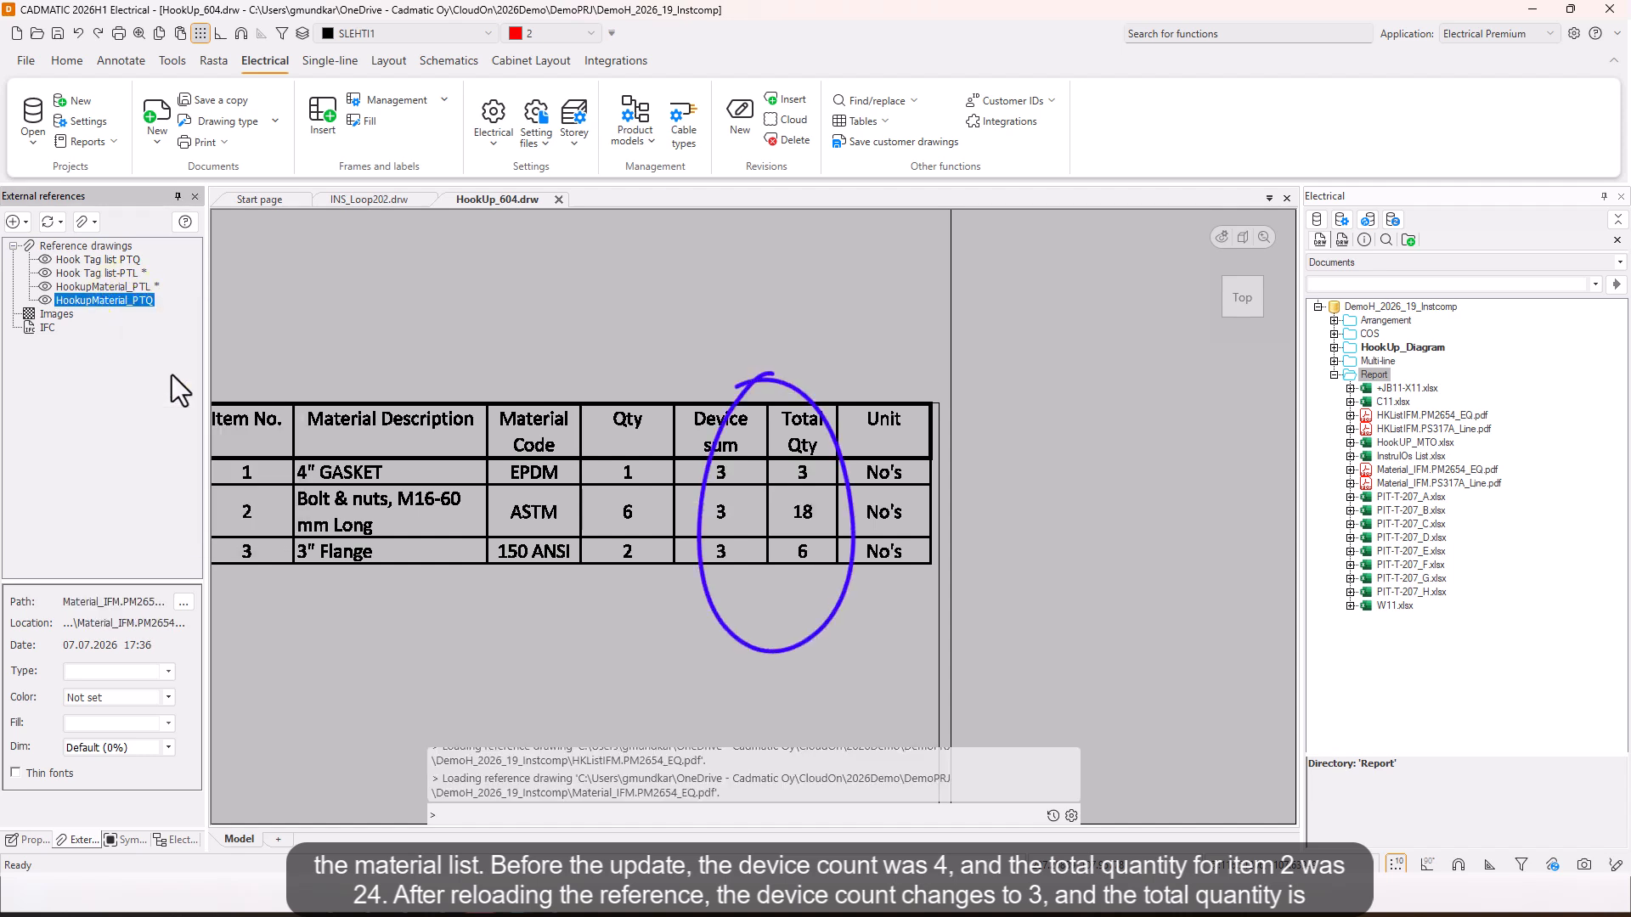
pyautogui.scroll(2, 611, 511)
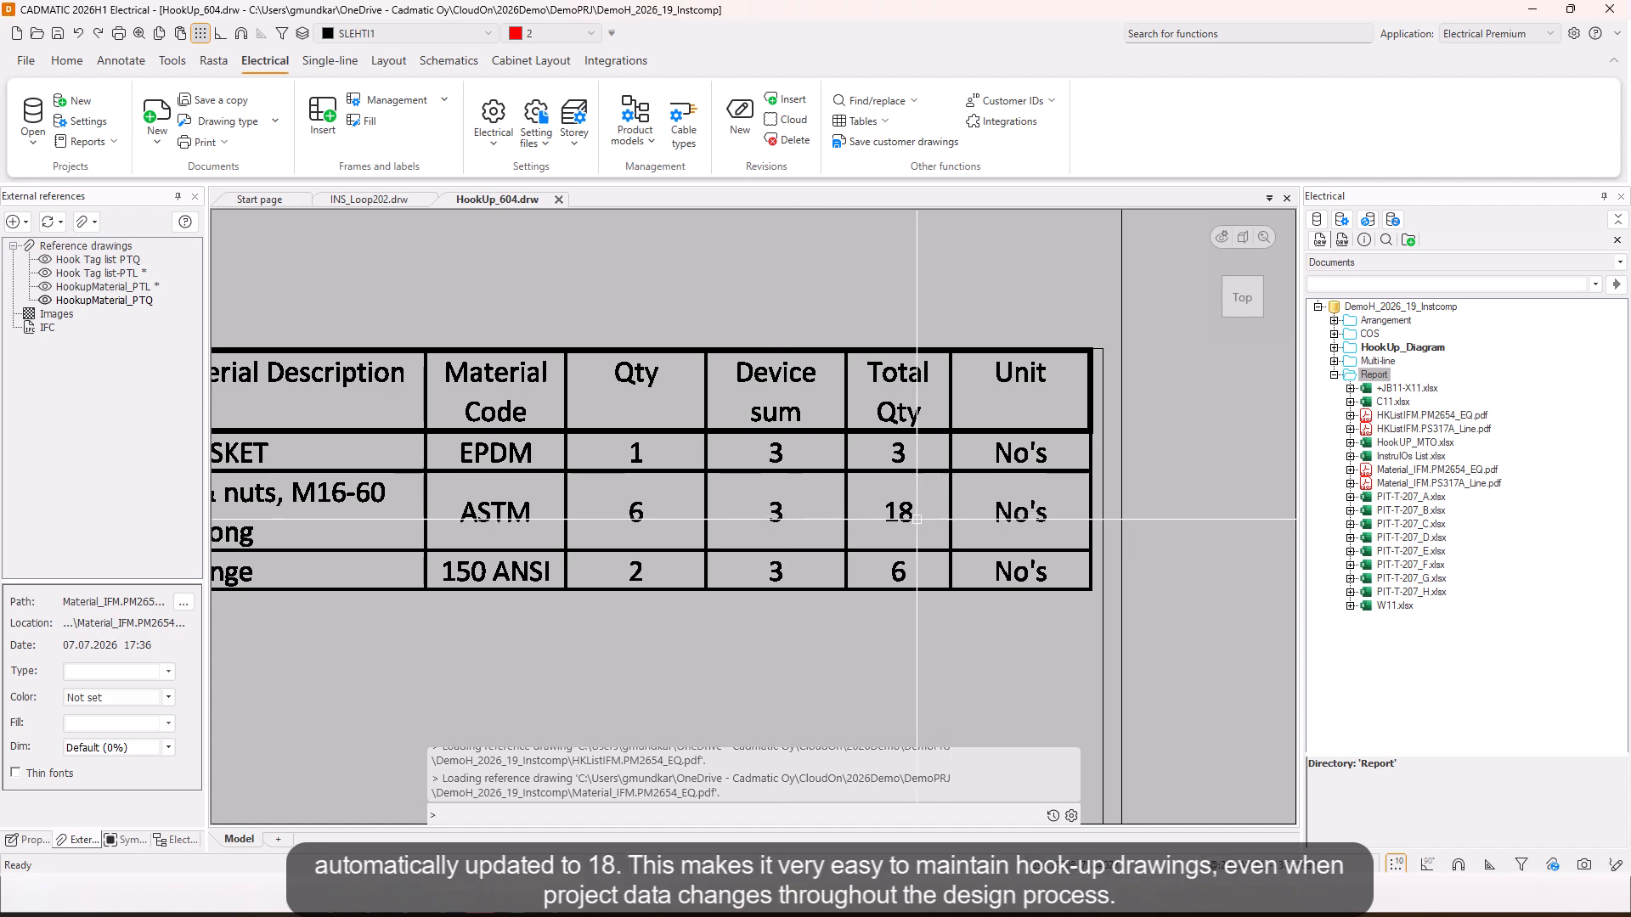
# Step: Switch to the line-mounted hook-up sheet and reload the Hook Tag list-PTL reference to refresh its instrument list
pyautogui.scroll(-5, 793, 534)
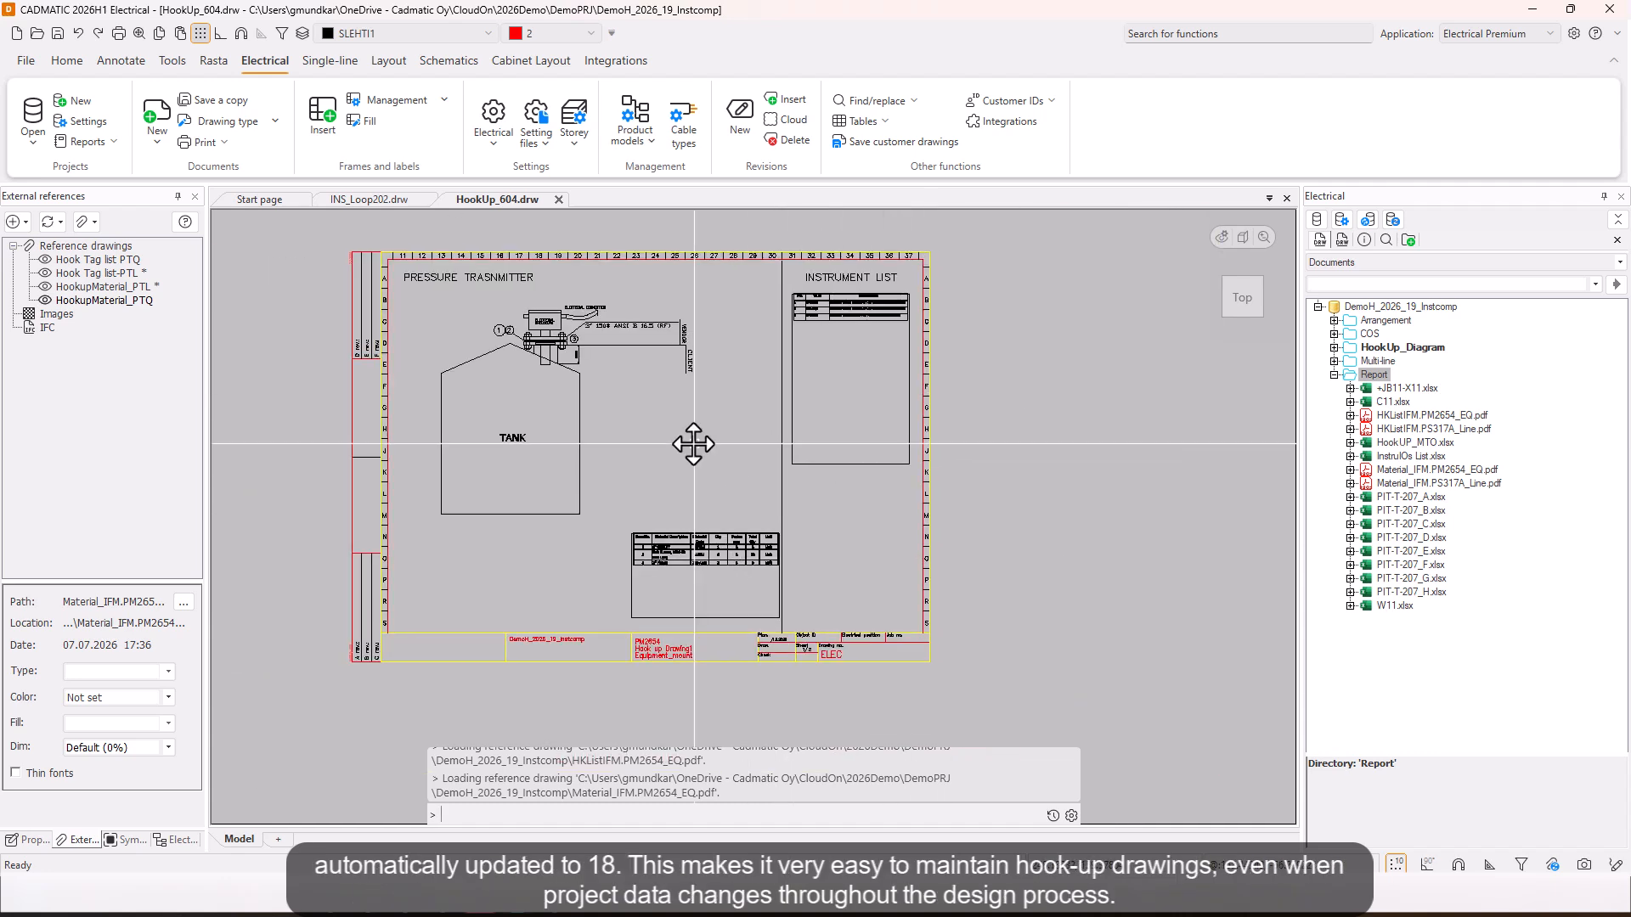
pyautogui.press('pagedown')
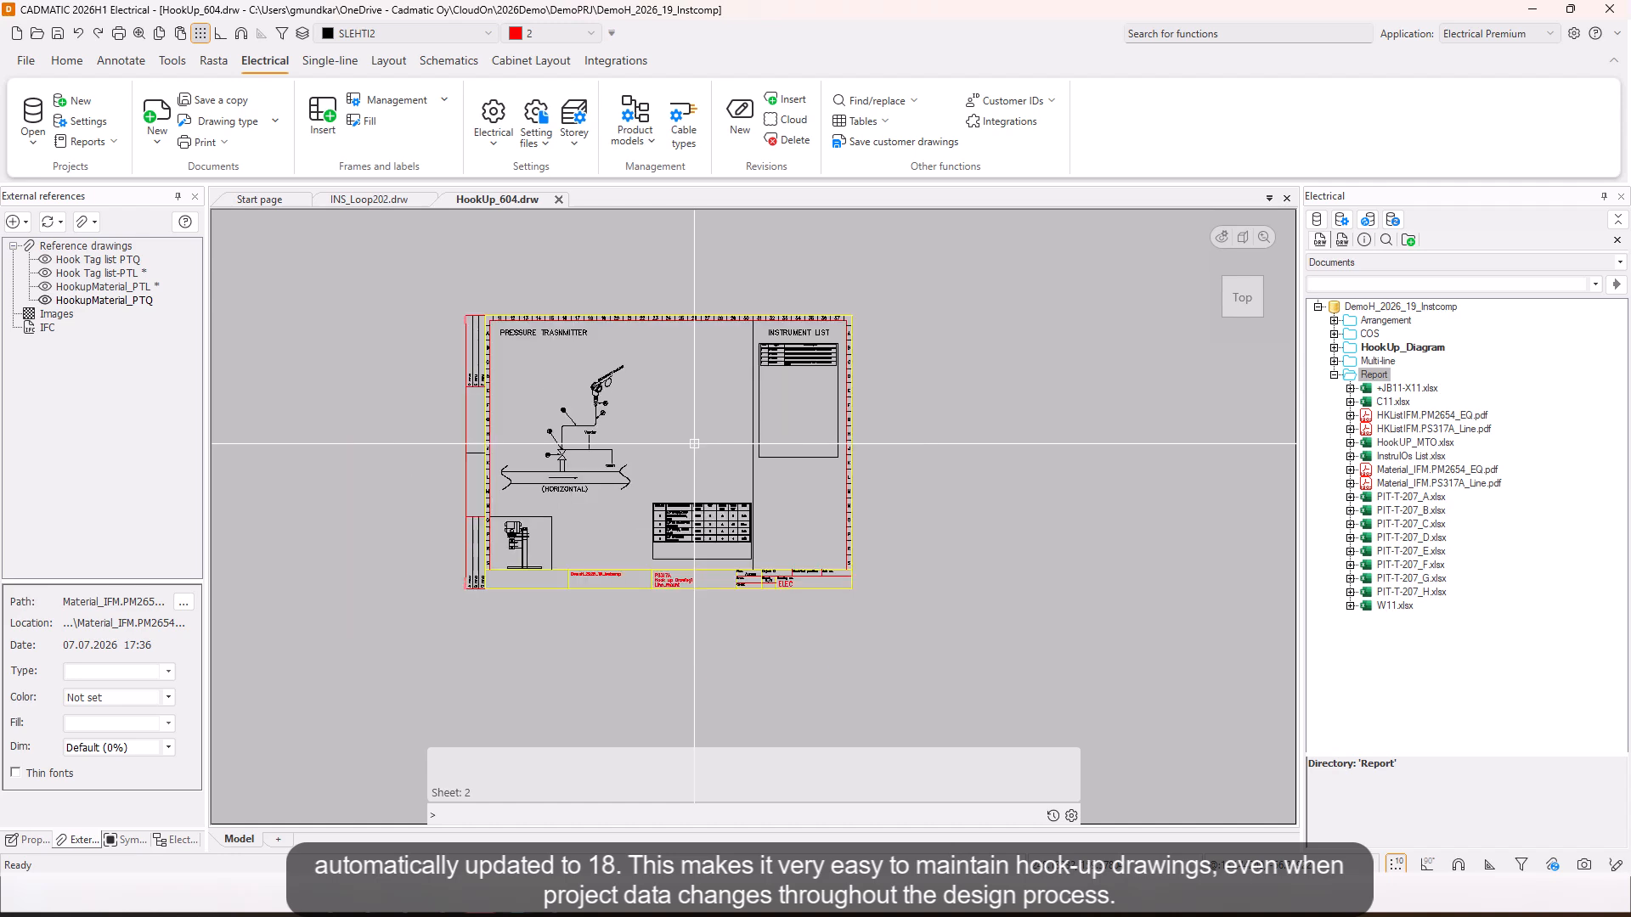
pyautogui.scroll(5, 693, 443)
pyautogui.moveTo(655, 402); pyautogui.dragTo(646, 435, button='middle')
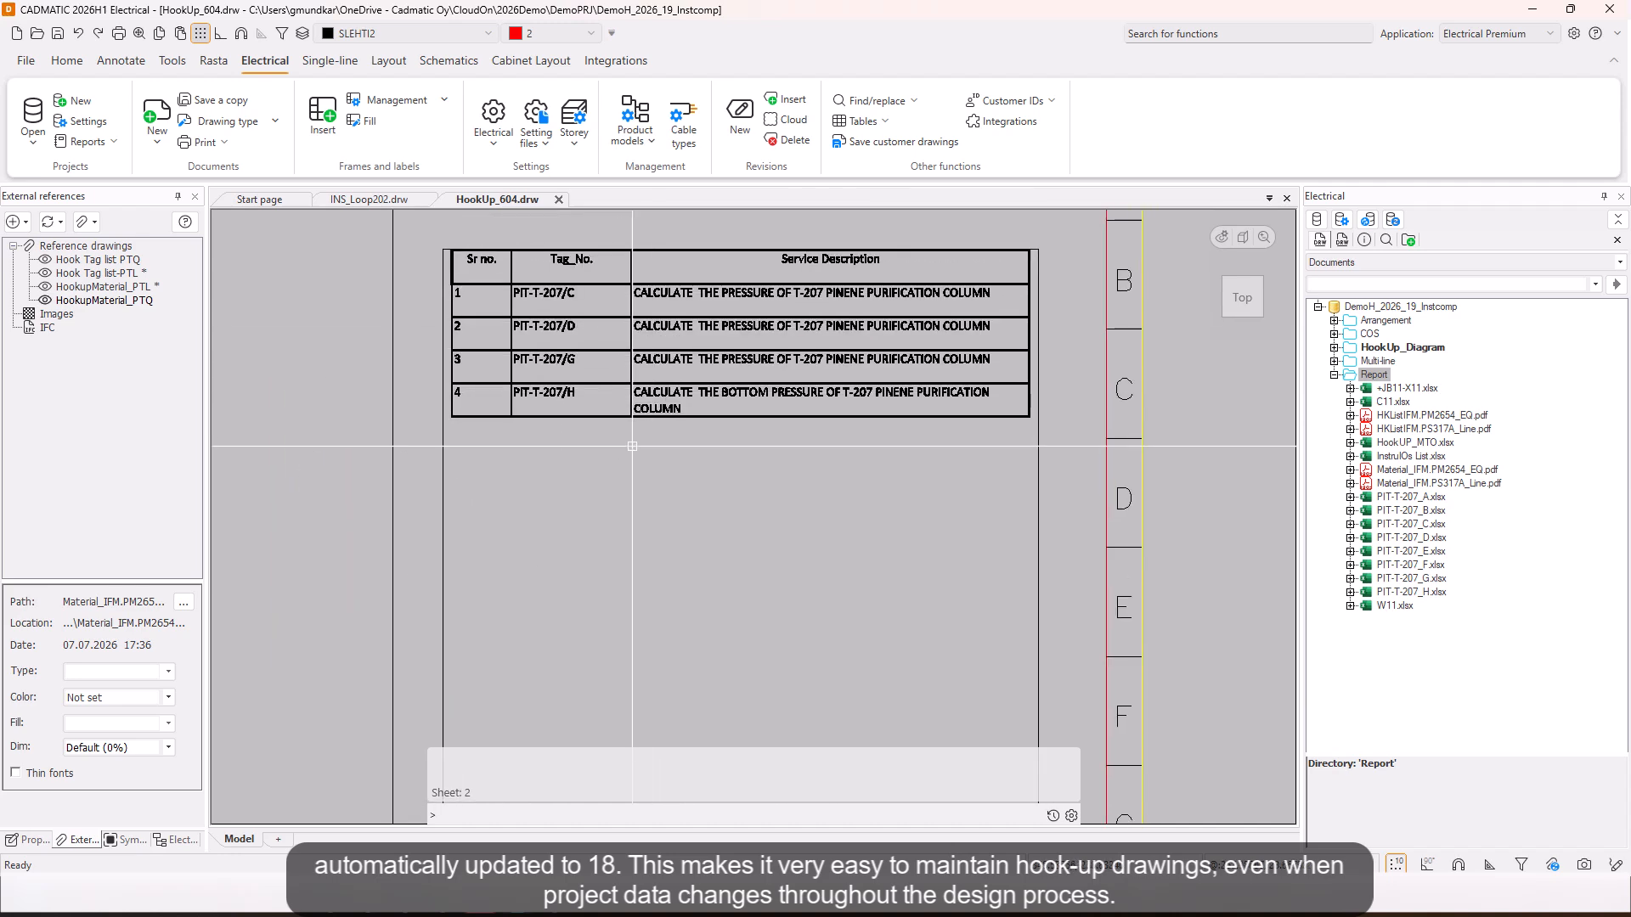
pyautogui.scroll(-2, 624, 445)
pyautogui.scroll(2, 596, 443)
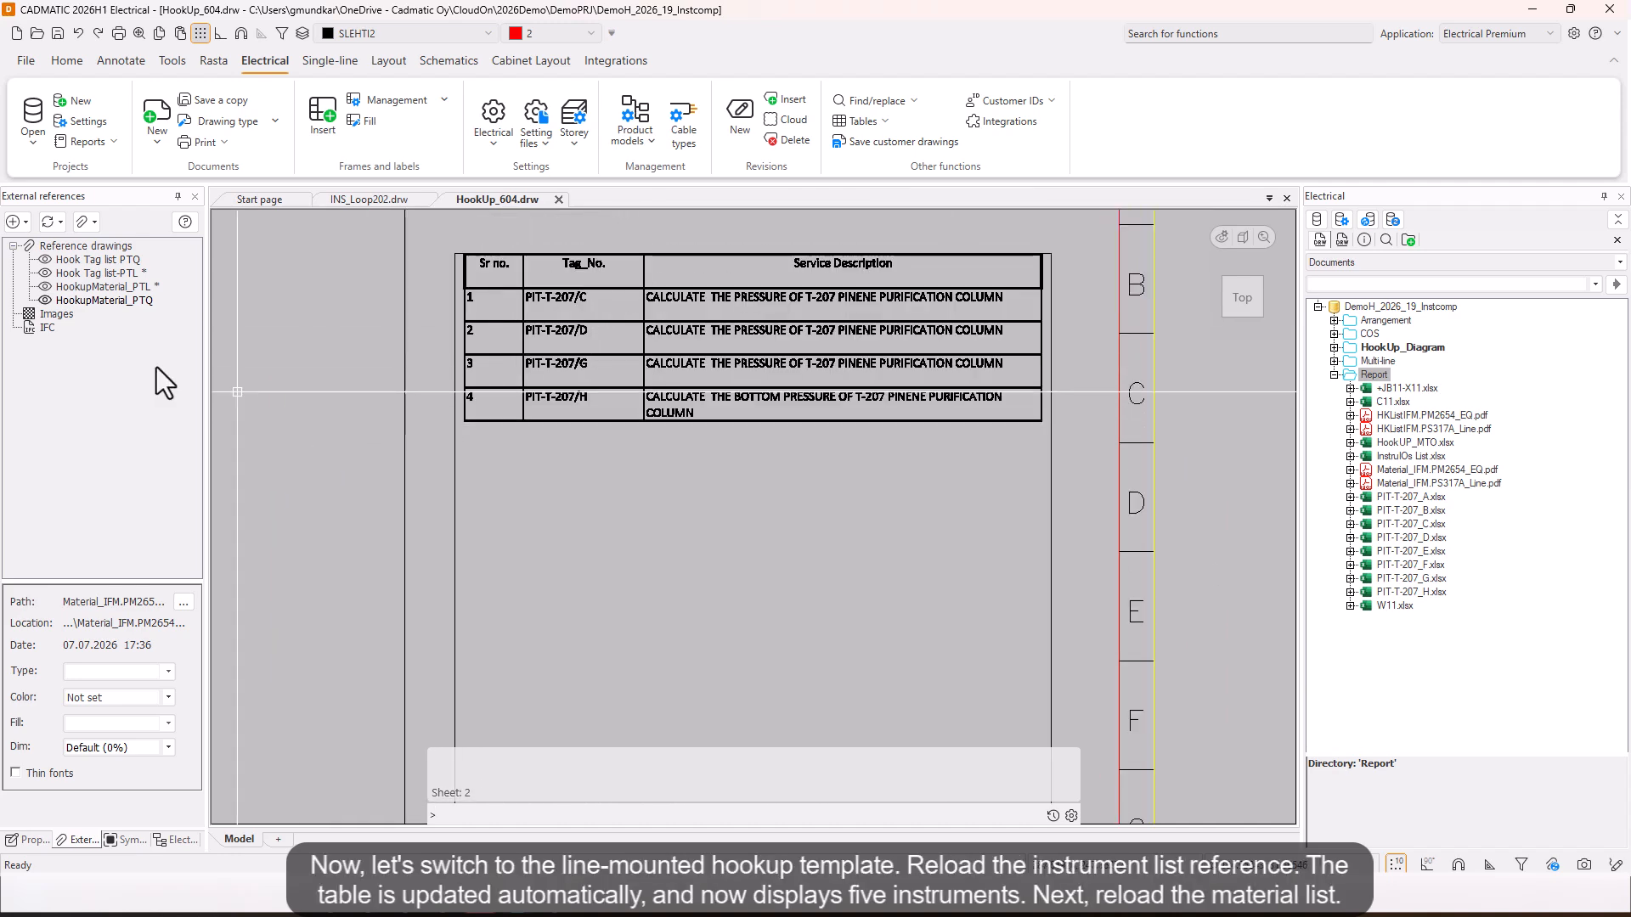
pyautogui.click(141, 277)
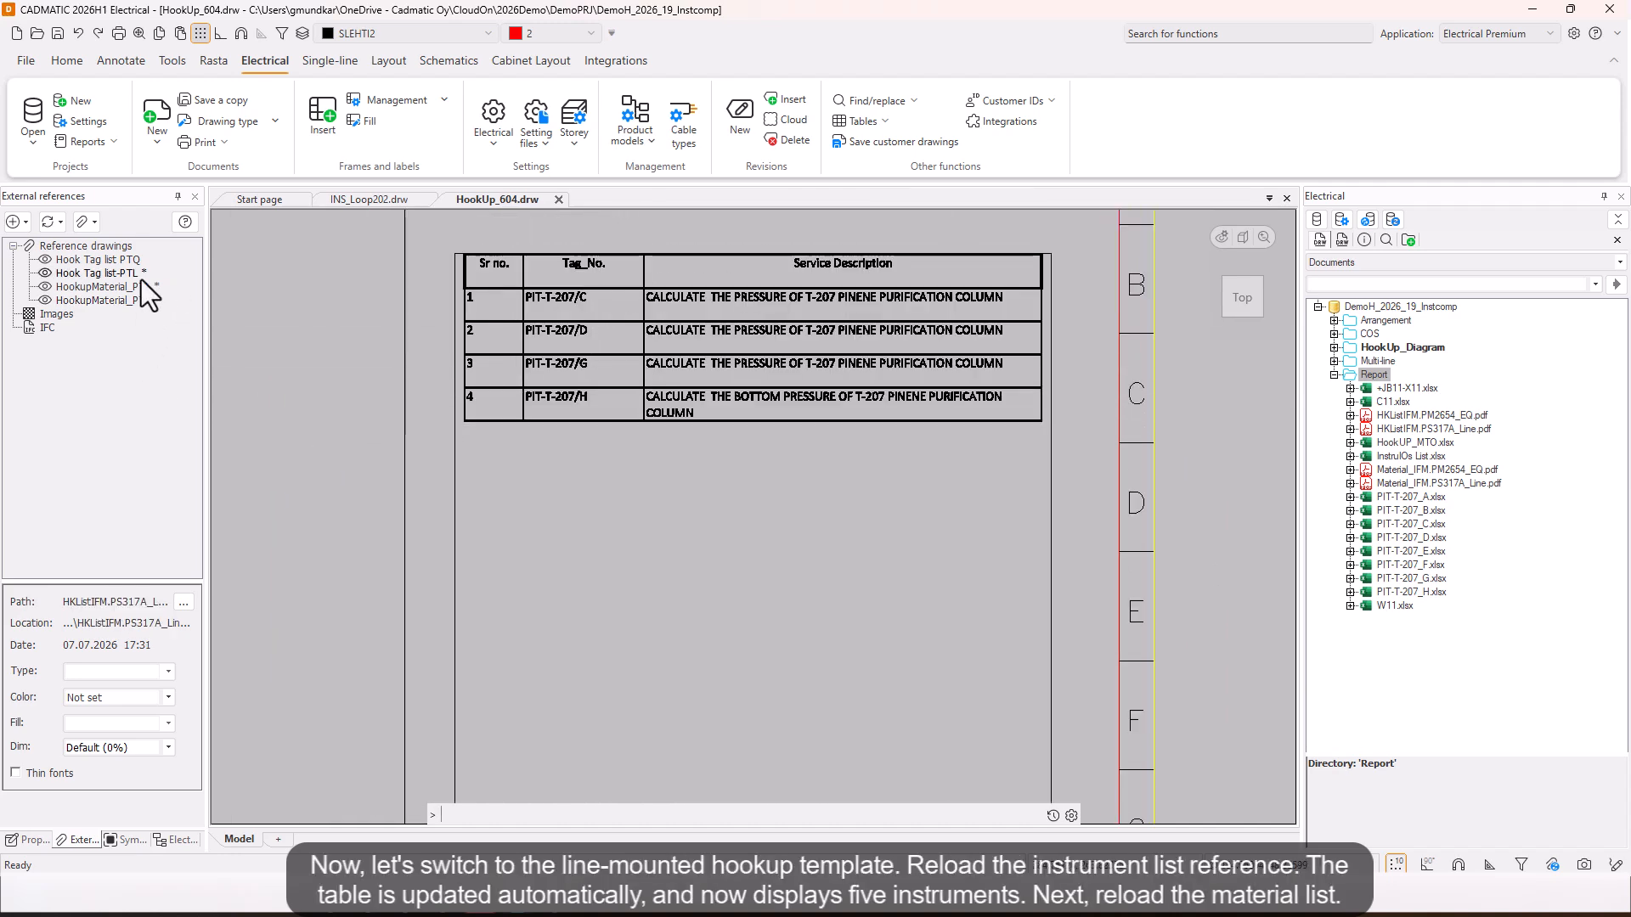
pyautogui.rightClick(62, 270)
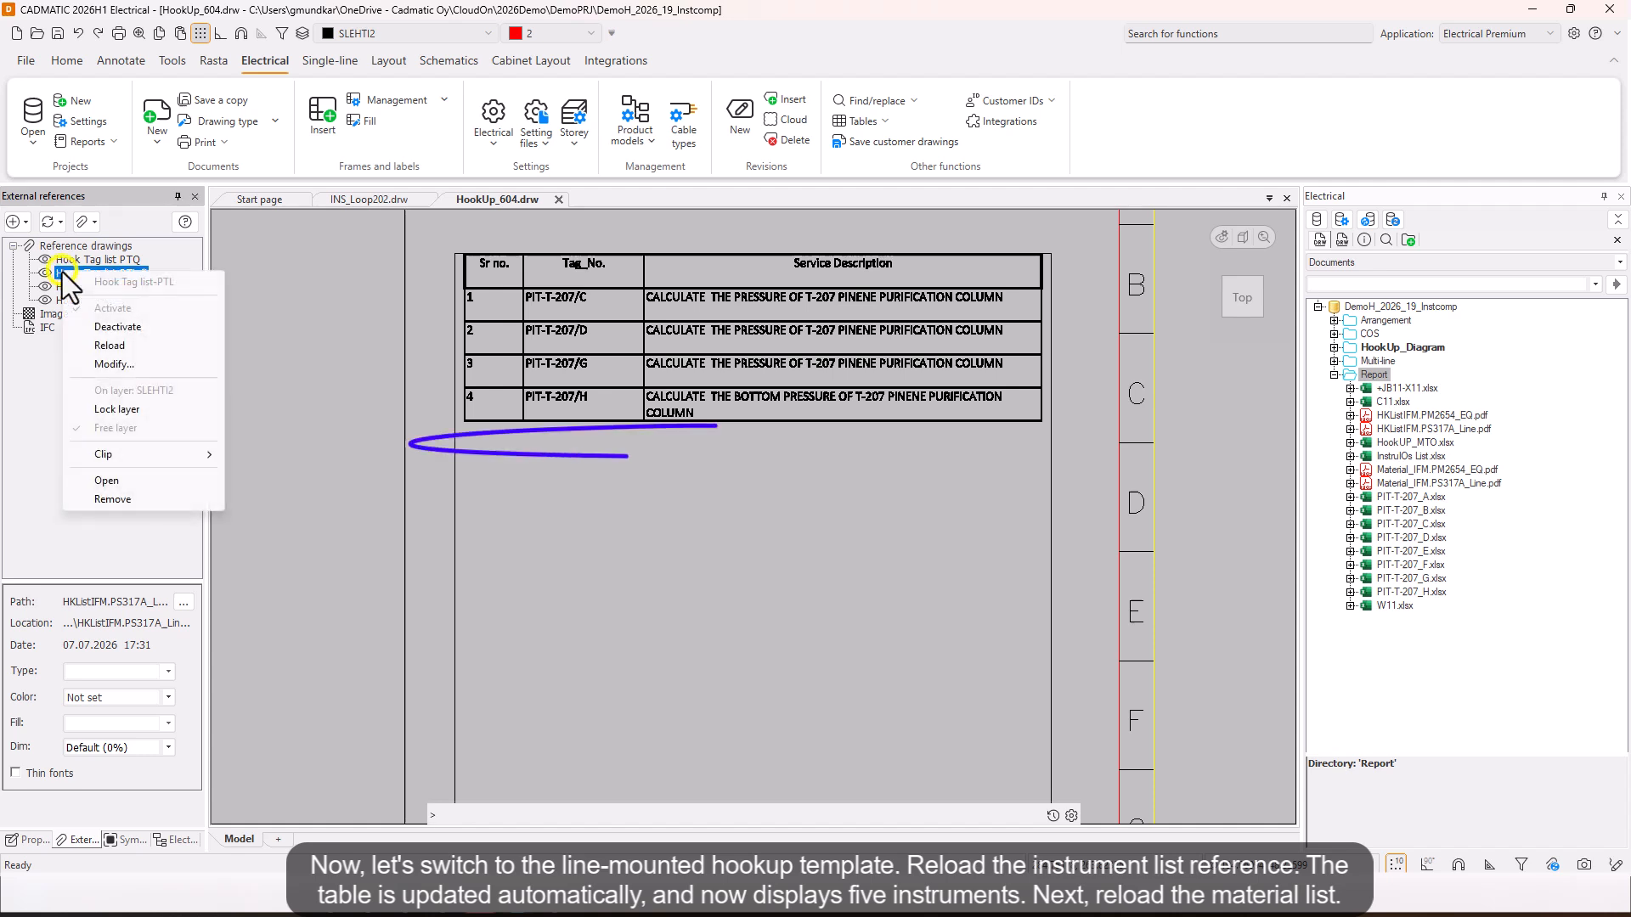
pyautogui.click(94, 344)
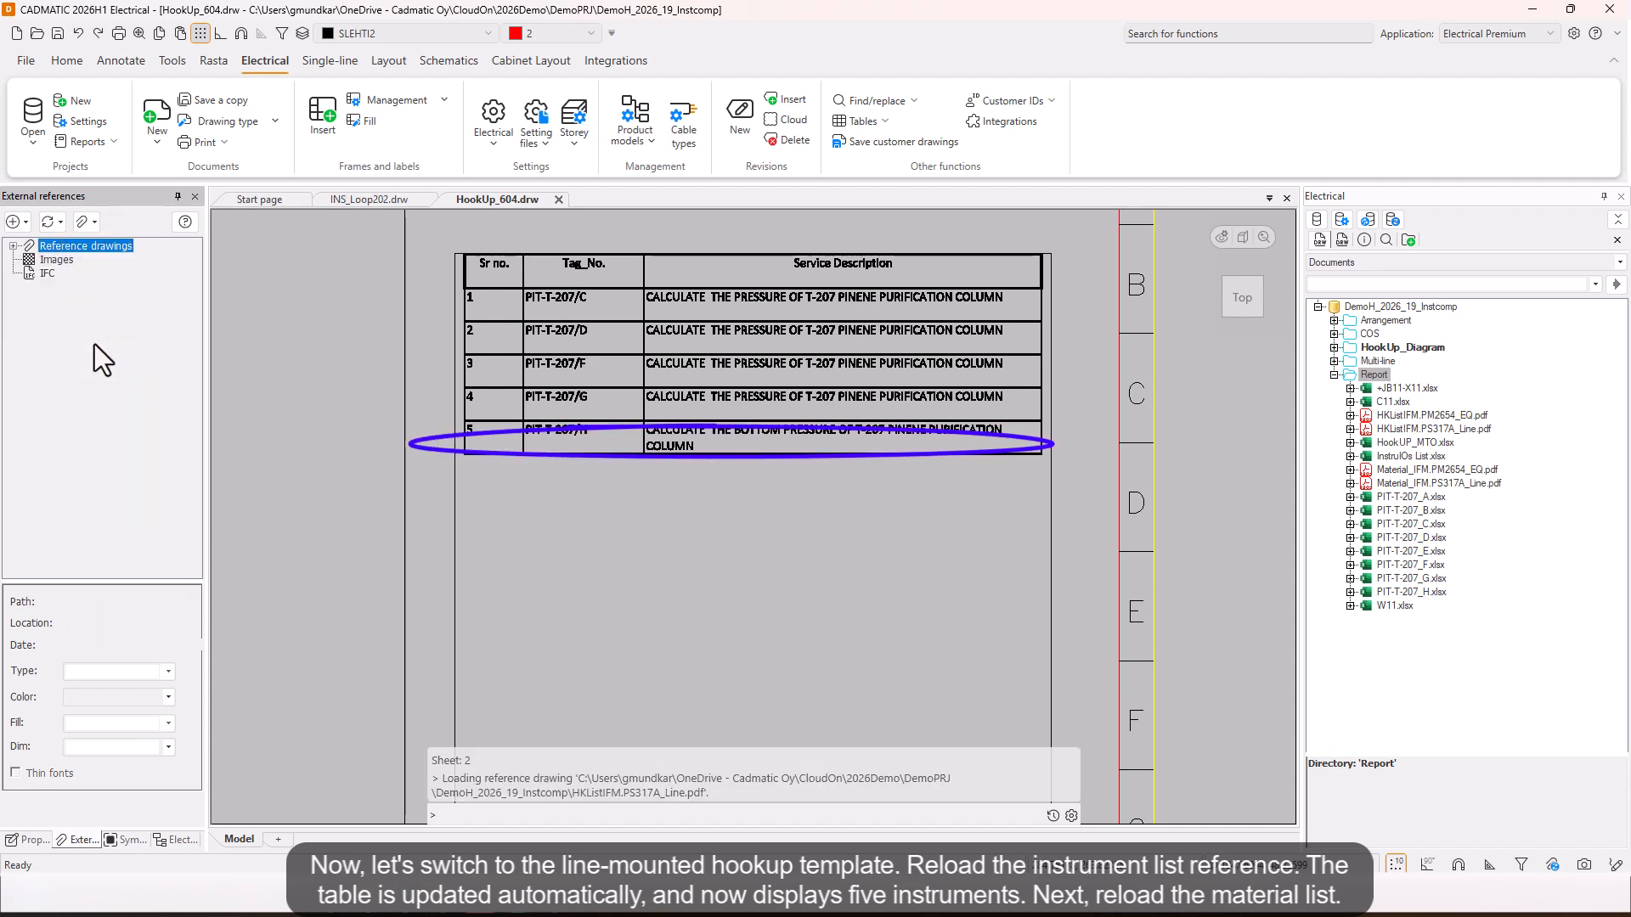
pyautogui.scroll(2, 530, 401)
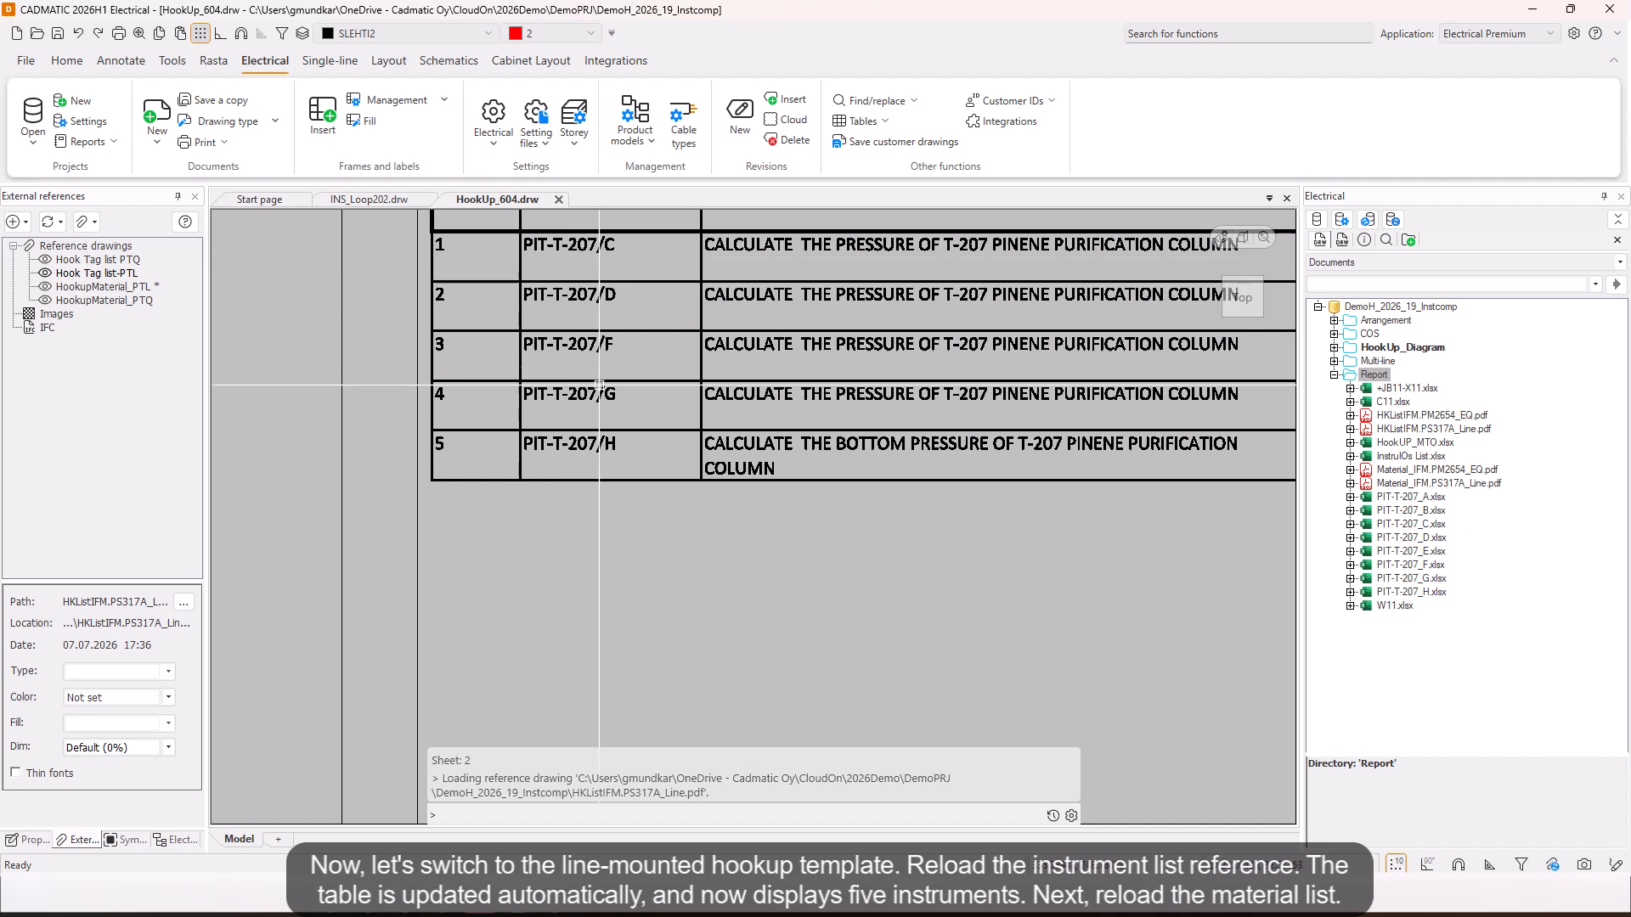
# Step: Reload the HookupMaterial_PTL reference to refresh the material table on the line-mounted hook-up sheet
pyautogui.scroll(-2, 638, 453)
pyautogui.scroll(-5, 637, 454)
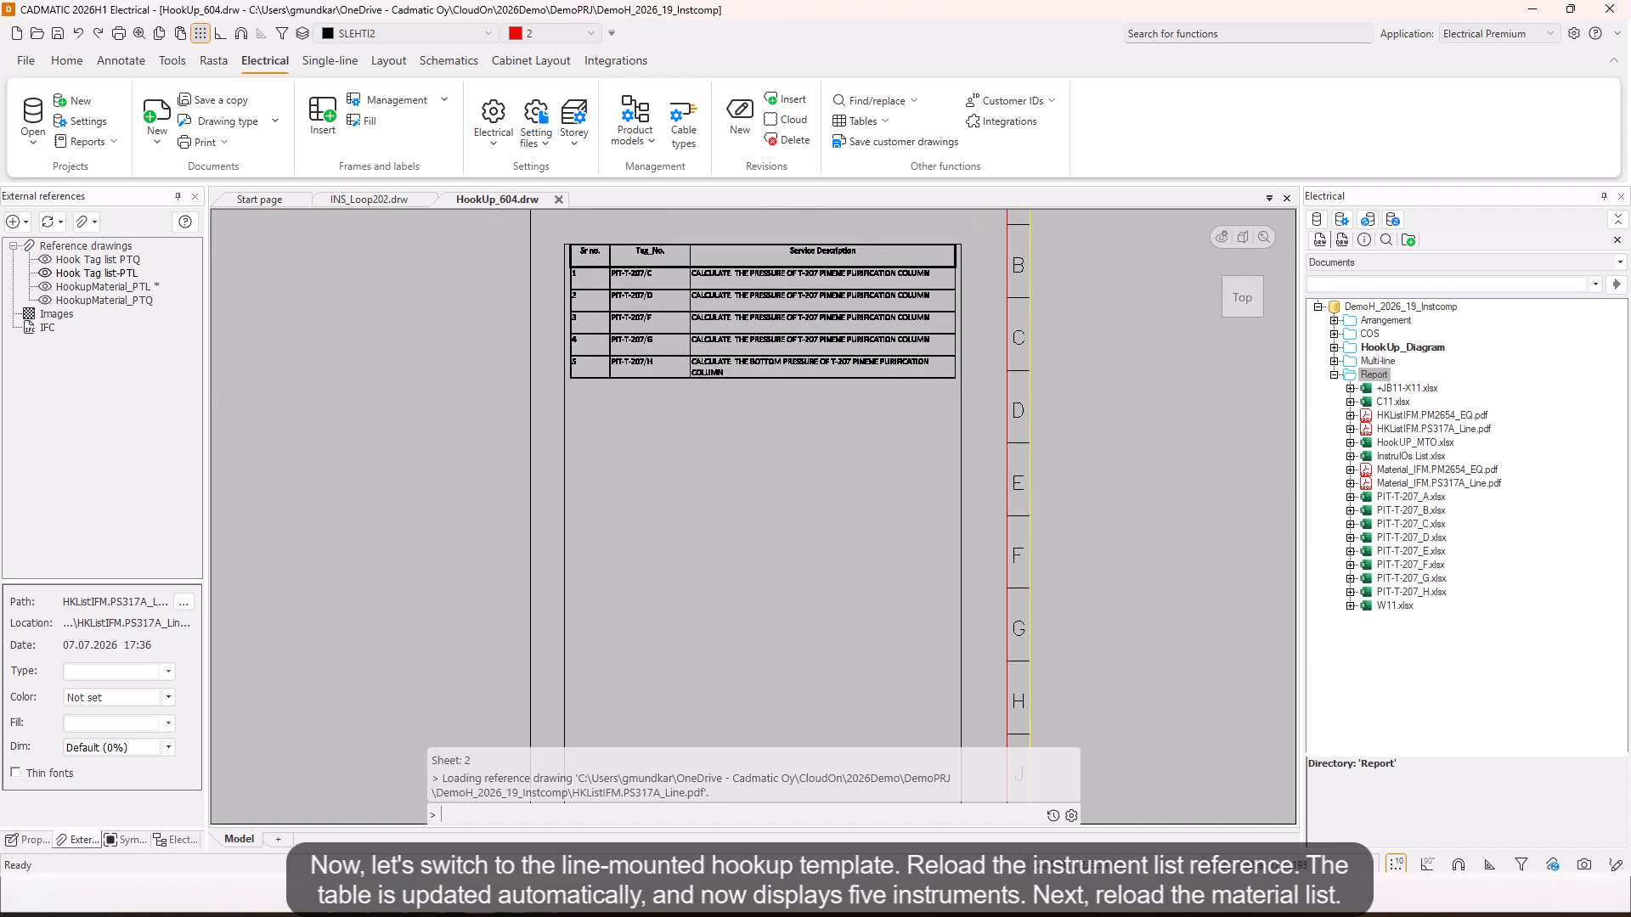
pyautogui.moveTo(682, 433); pyautogui.dragTo(738, 248, button='middle')
pyautogui.scroll(3, 579, 561)
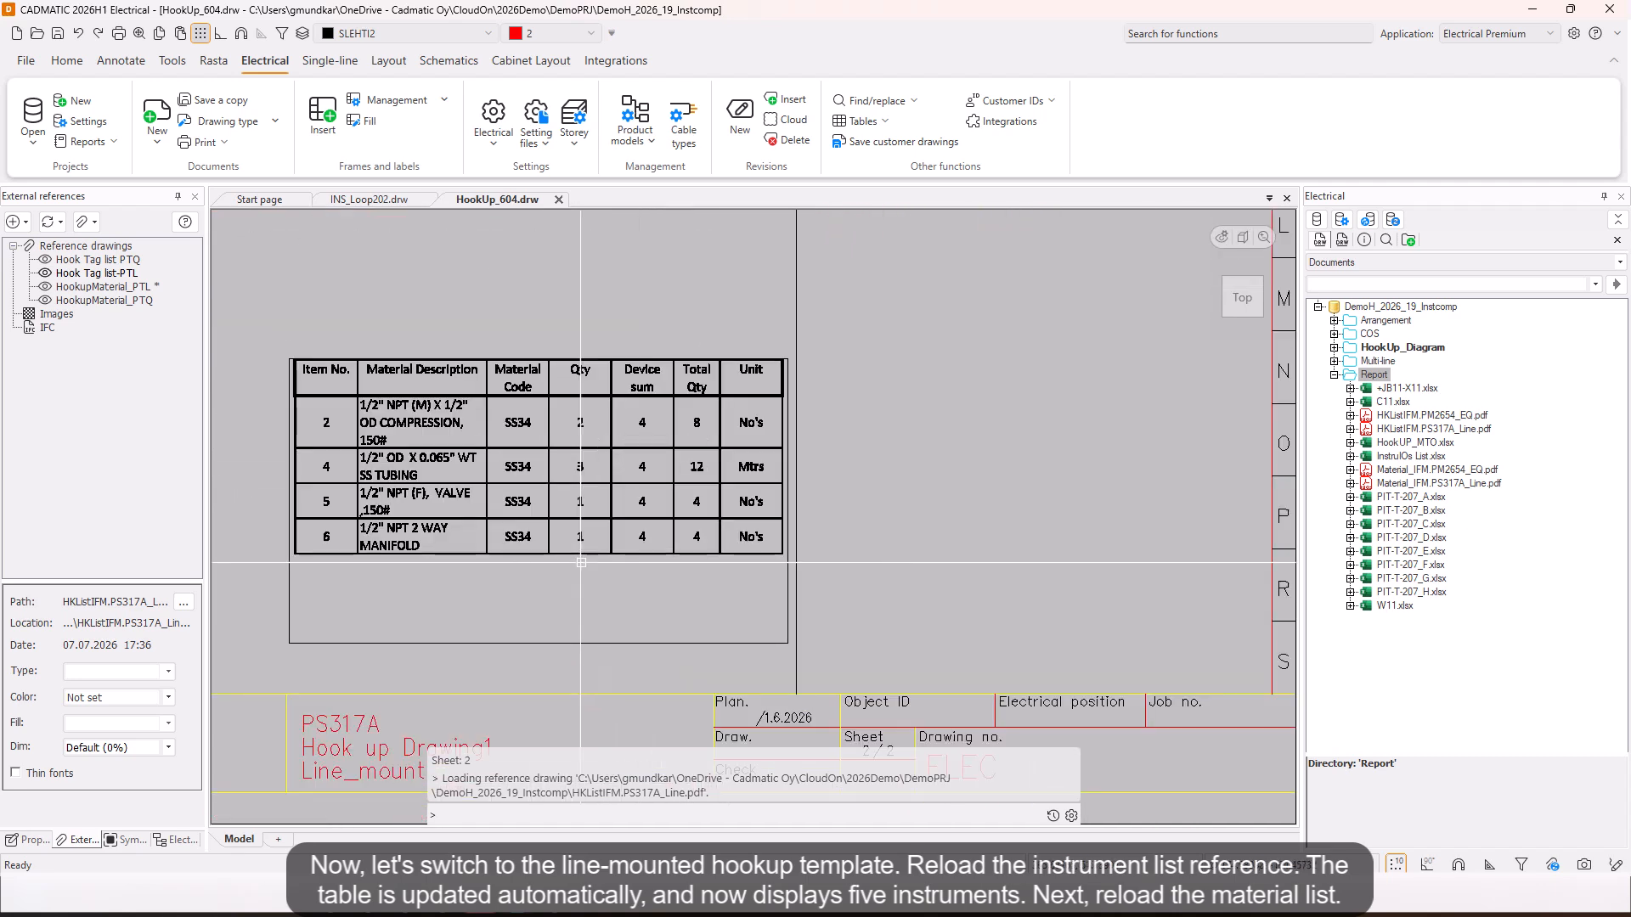
pyautogui.moveTo(577, 564); pyautogui.dragTo(608, 573, button='middle')
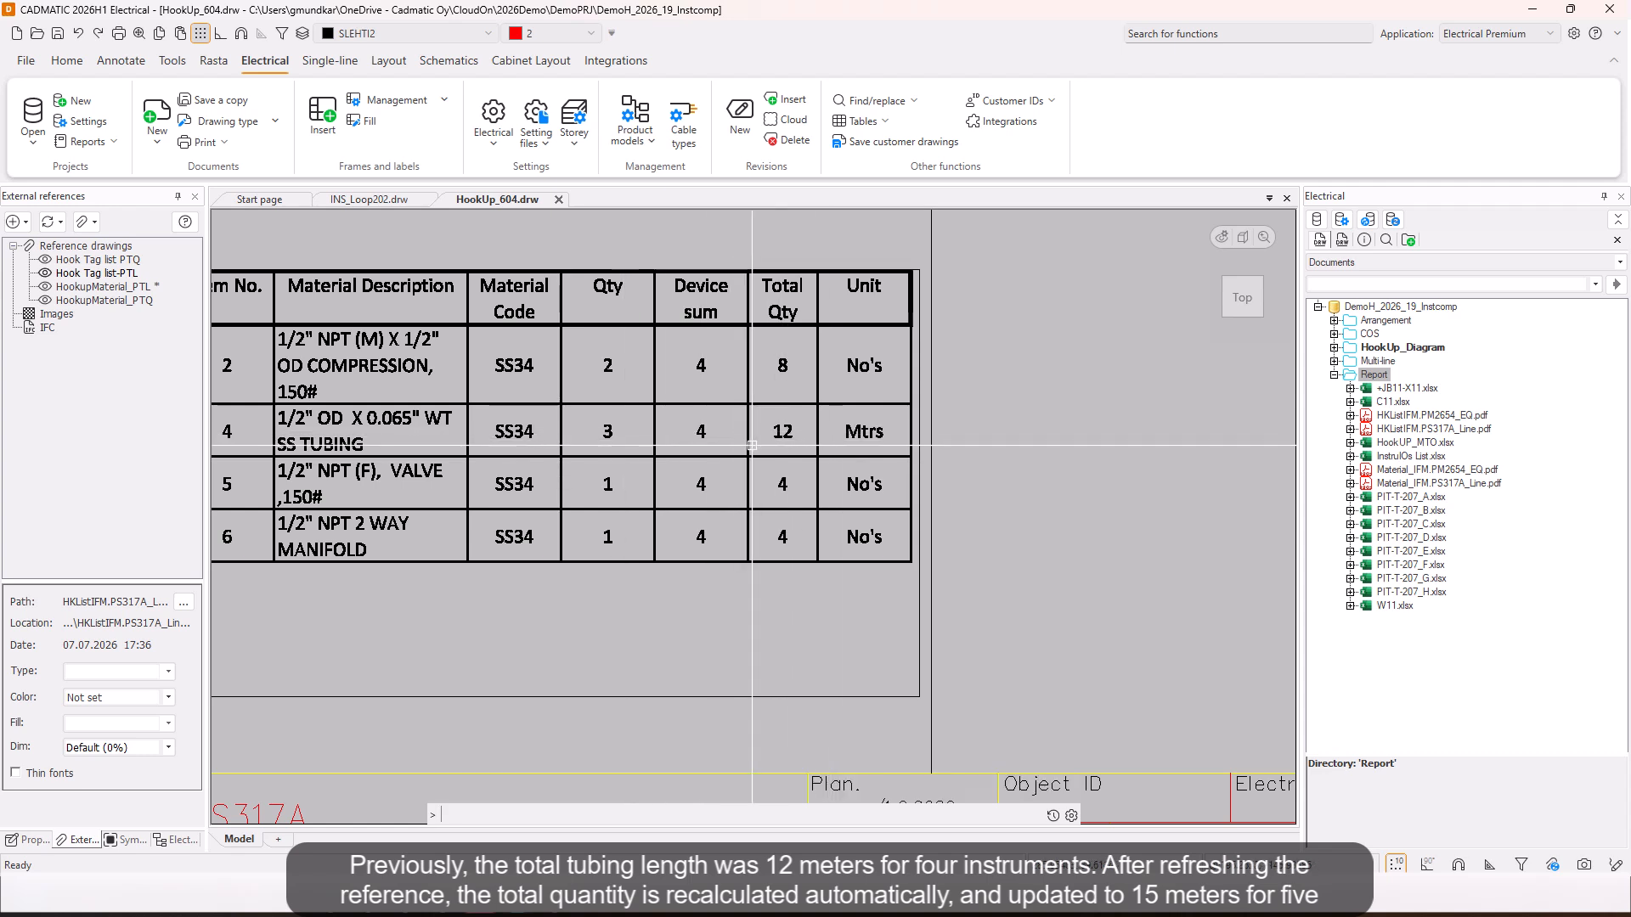
pyautogui.click(136, 287)
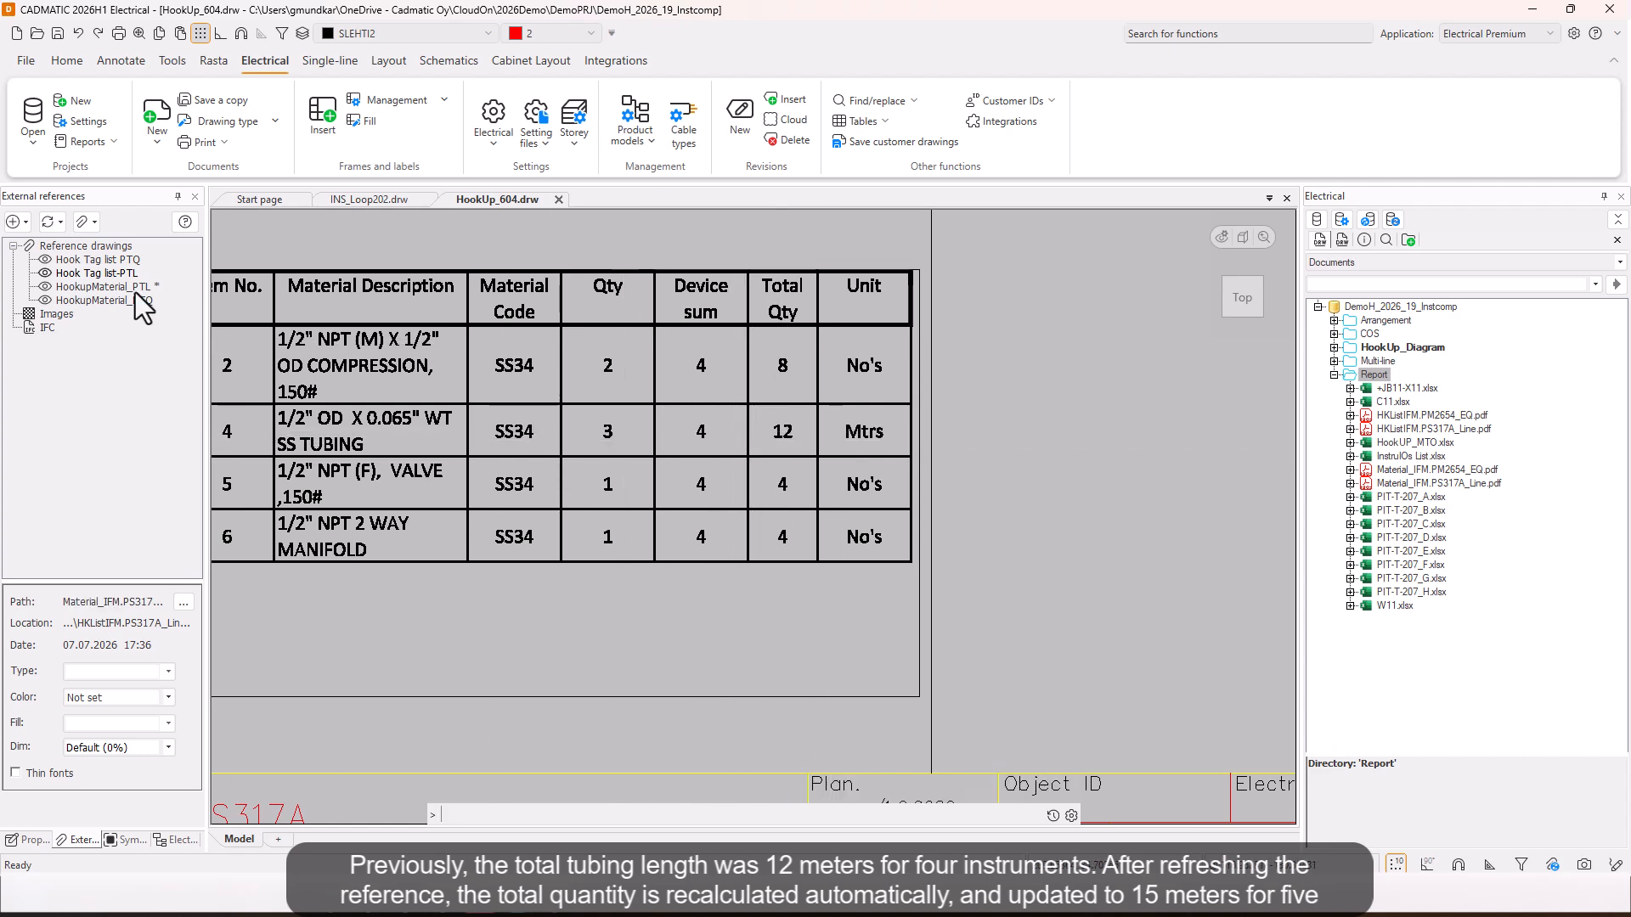
pyautogui.rightClick(136, 287)
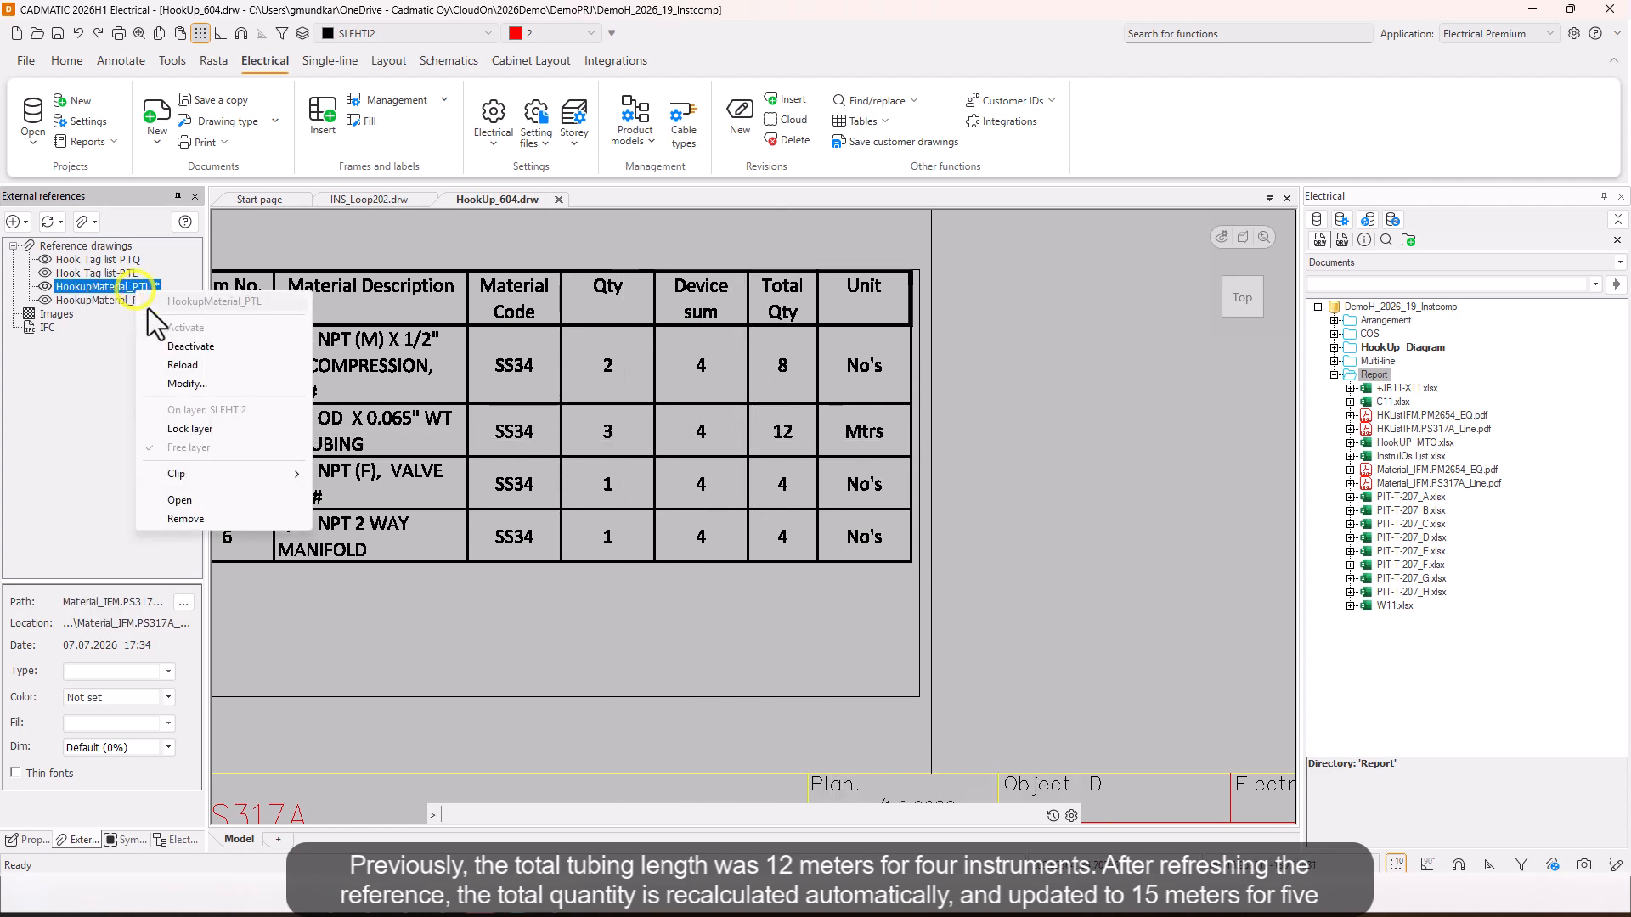
pyautogui.click(212, 371)
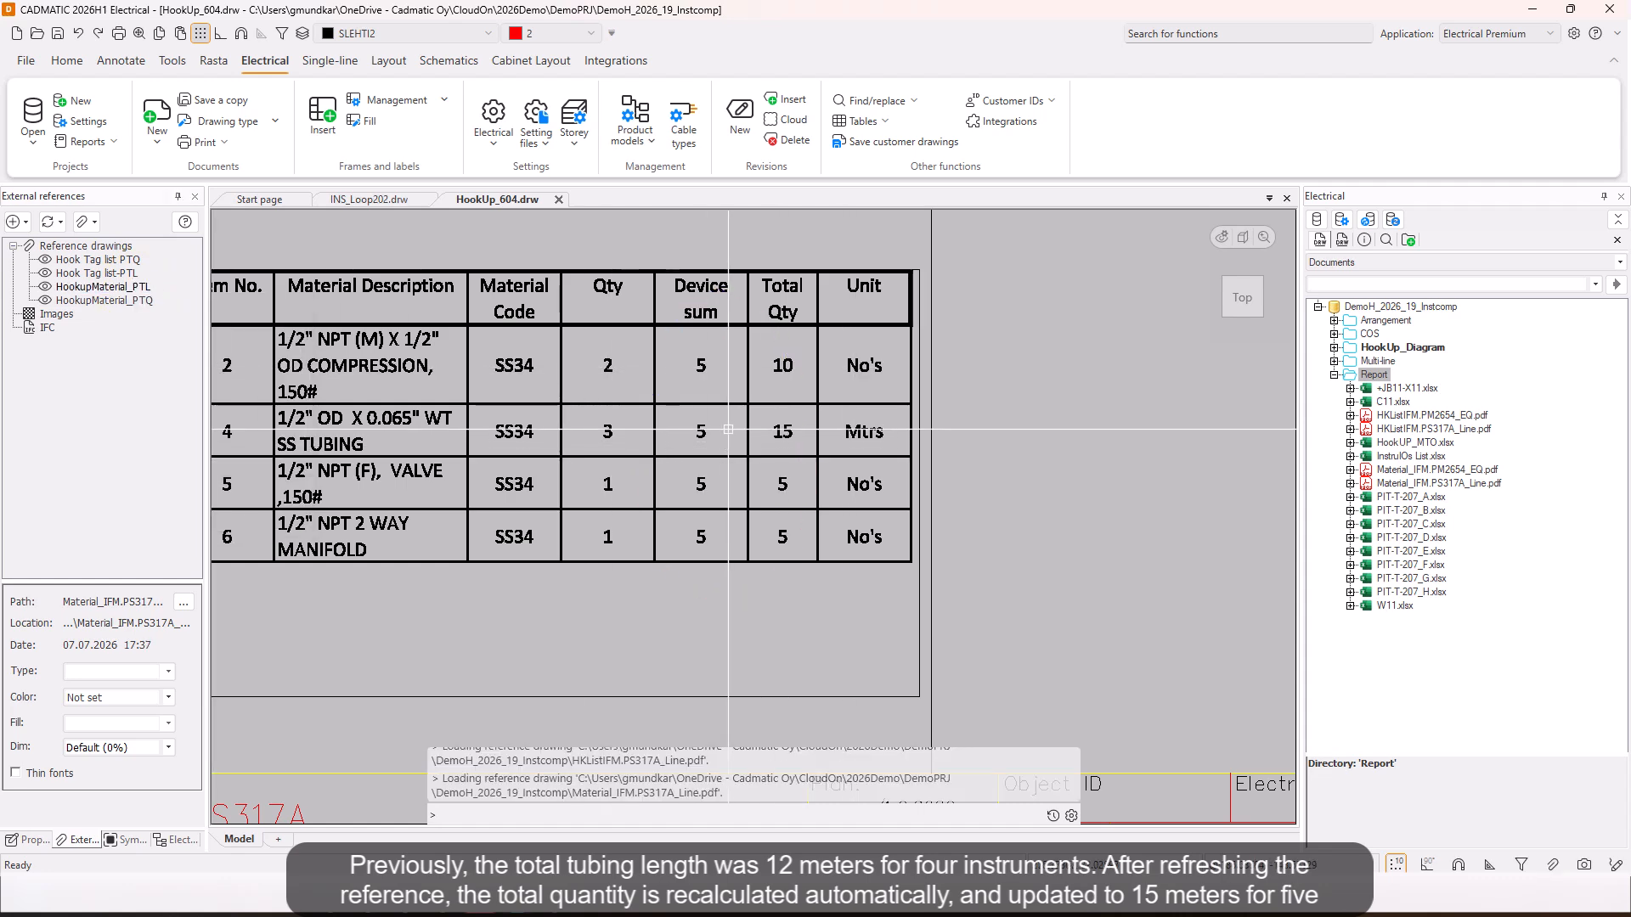
# Step: Switch back to the equipment-mounted hook-up sheet
pyautogui.scroll(-6, 762, 563)
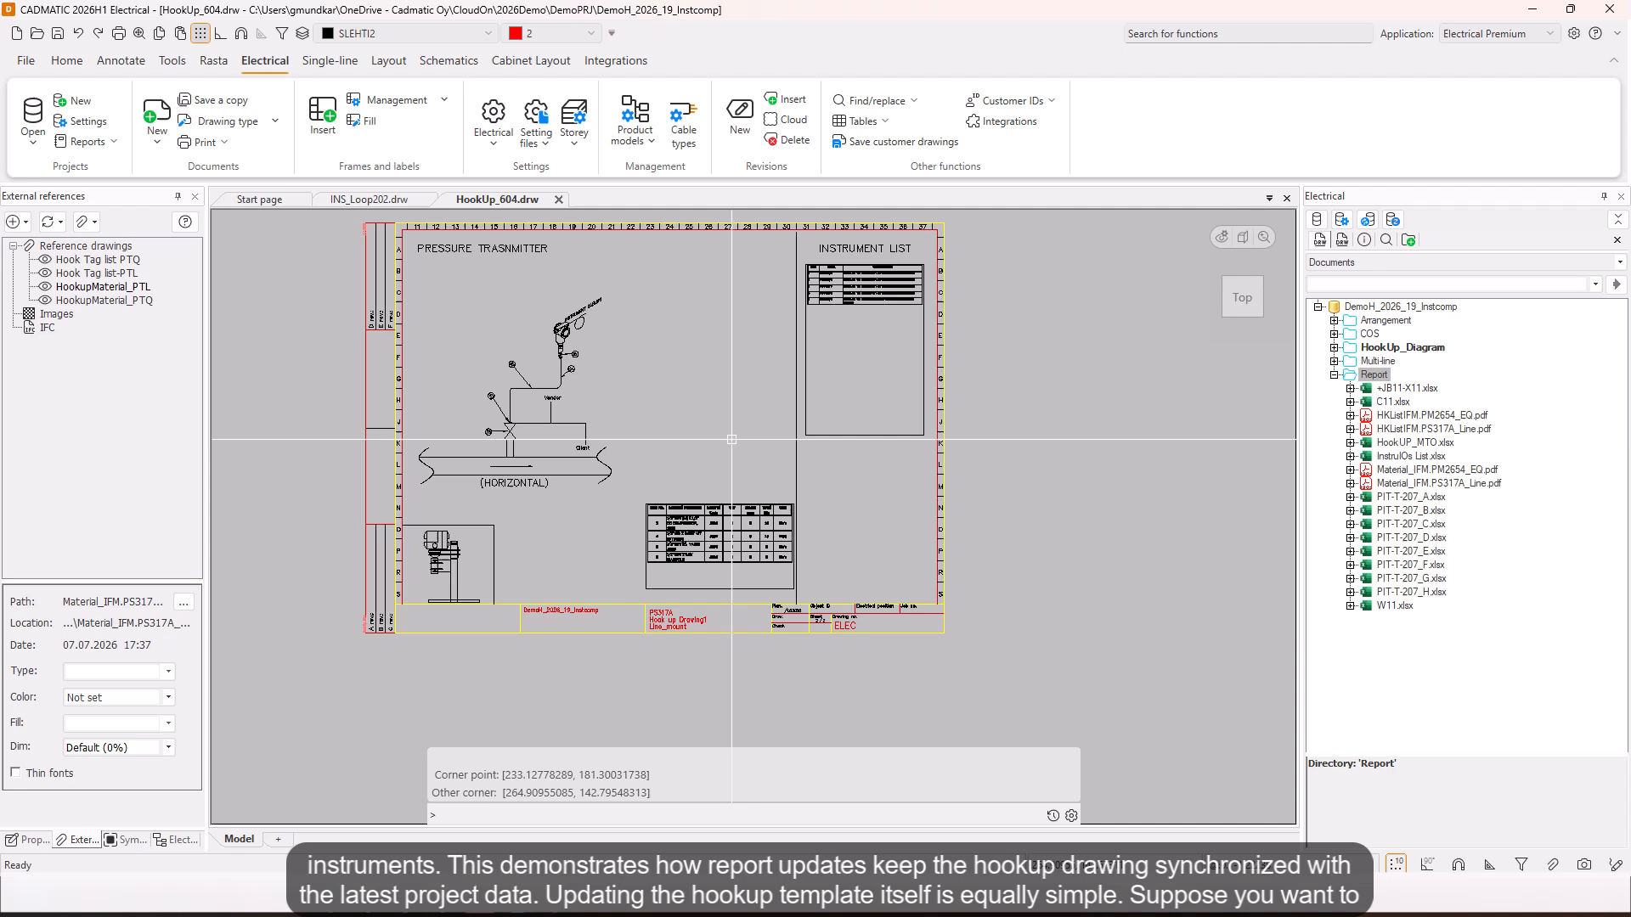
pyautogui.scroll(1, 731, 440)
pyautogui.moveTo(731, 440); pyautogui.dragTo(708, 497, button='middle')
pyautogui.scroll(-1, 676, 523)
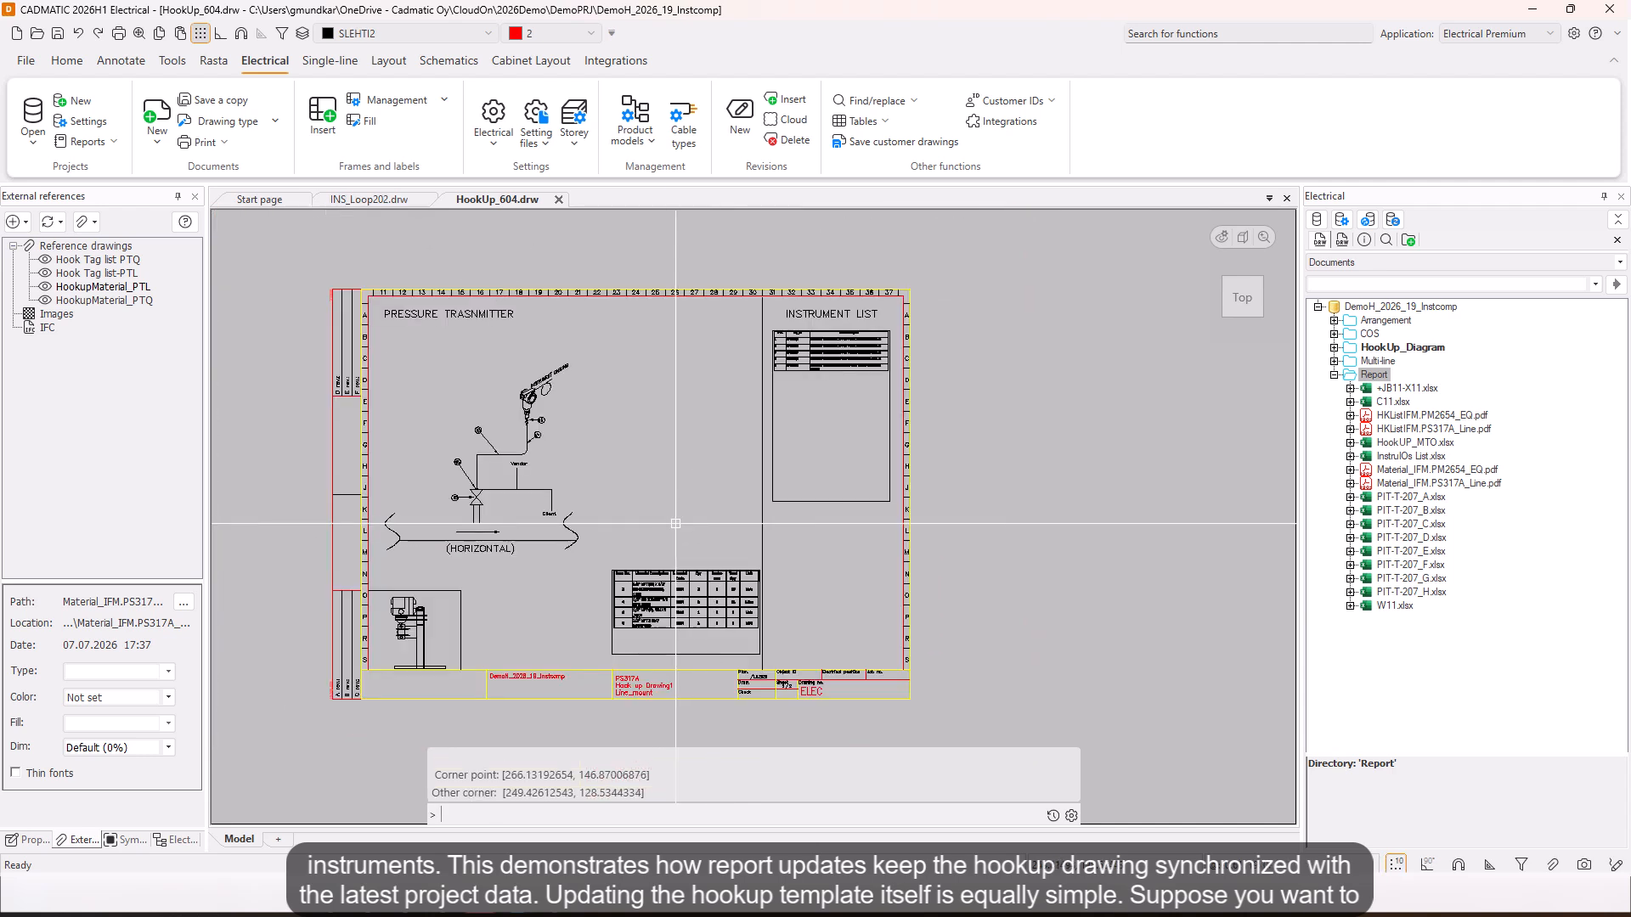
pyautogui.press('pageup')
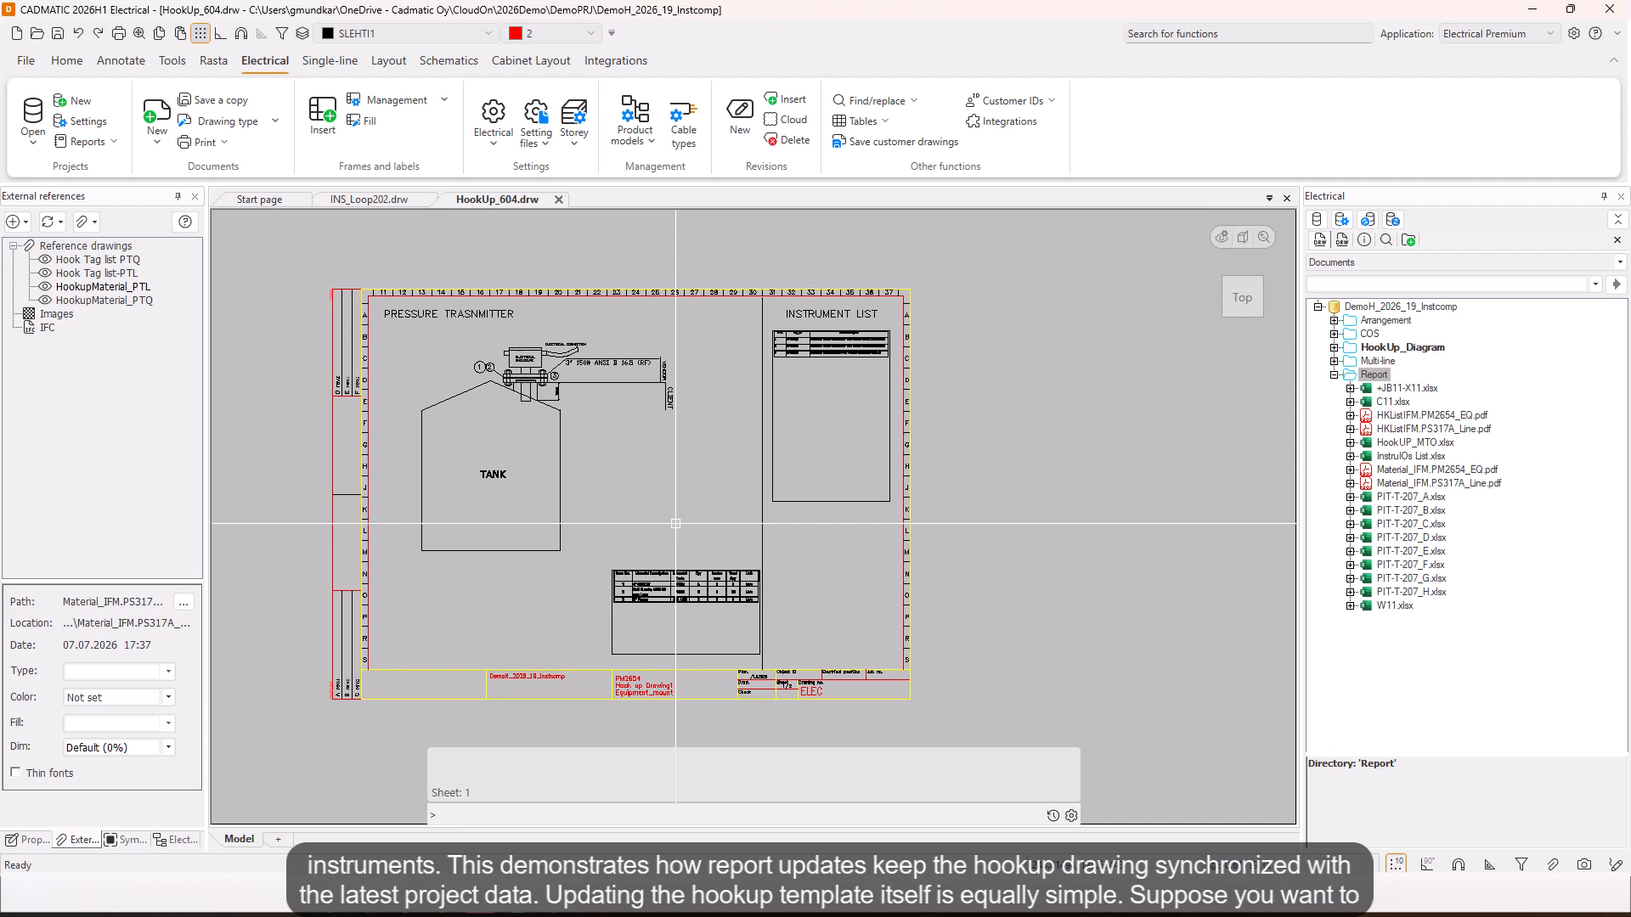
# Step: Copy the item 2 balloon with its number, without grid snapping, placing the copy diagonally above the original beside the electrical enclosure
pyautogui.scroll(4, 529, 349)
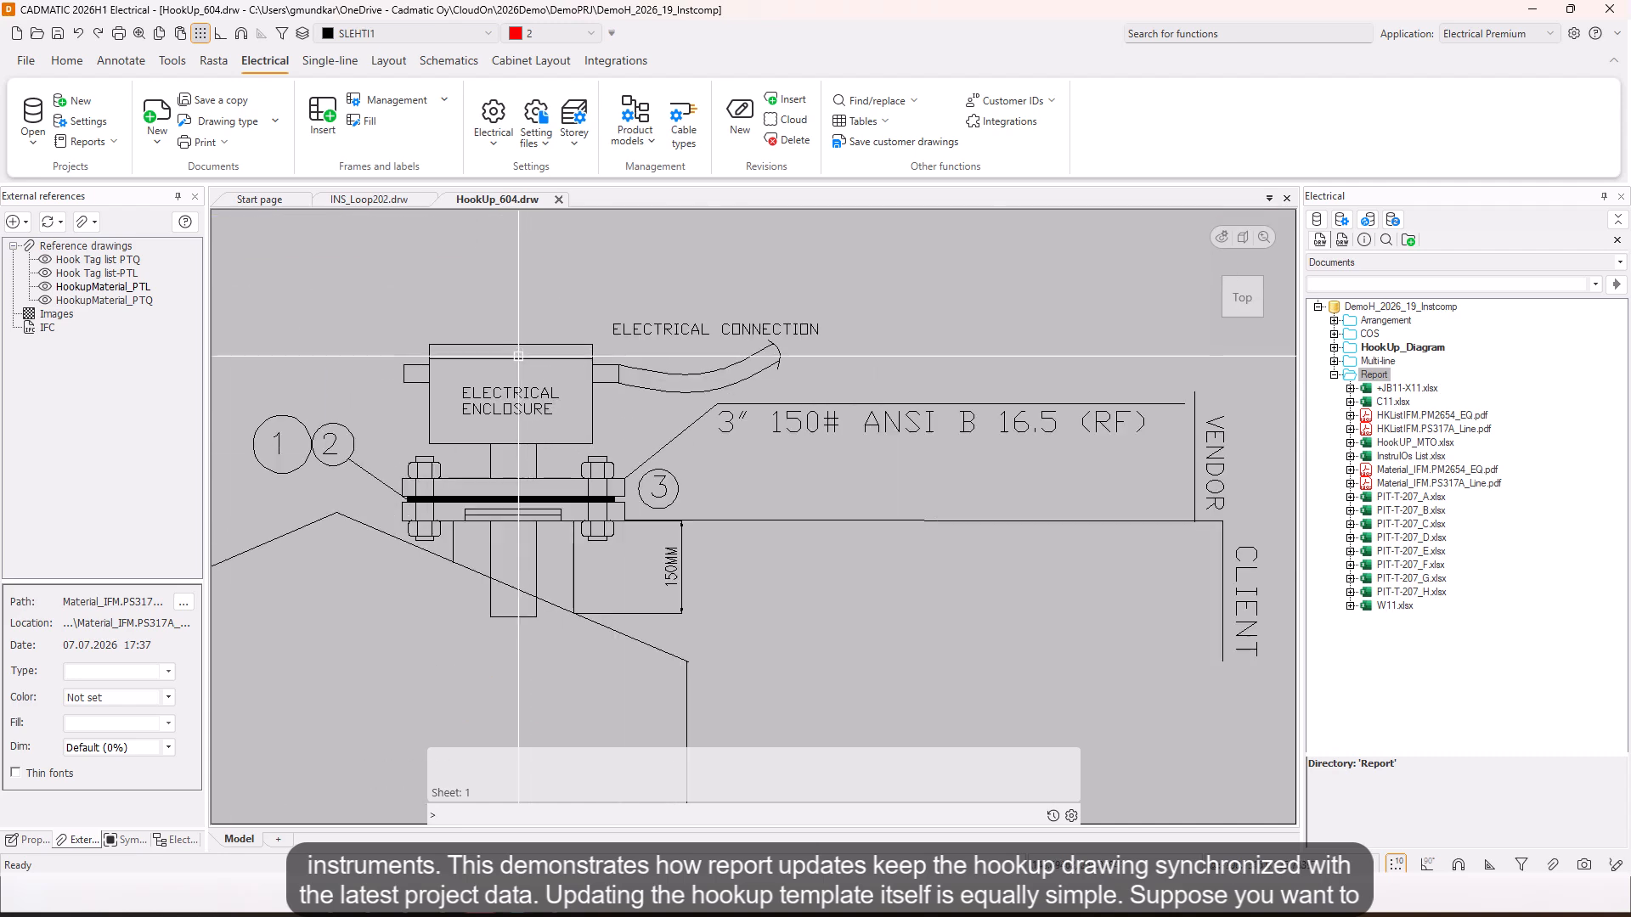
pyautogui.moveTo(392, 506); pyautogui.dragTo(496, 492, button='middle')
pyautogui.scroll(1, 430, 434)
pyautogui.click(430, 434)
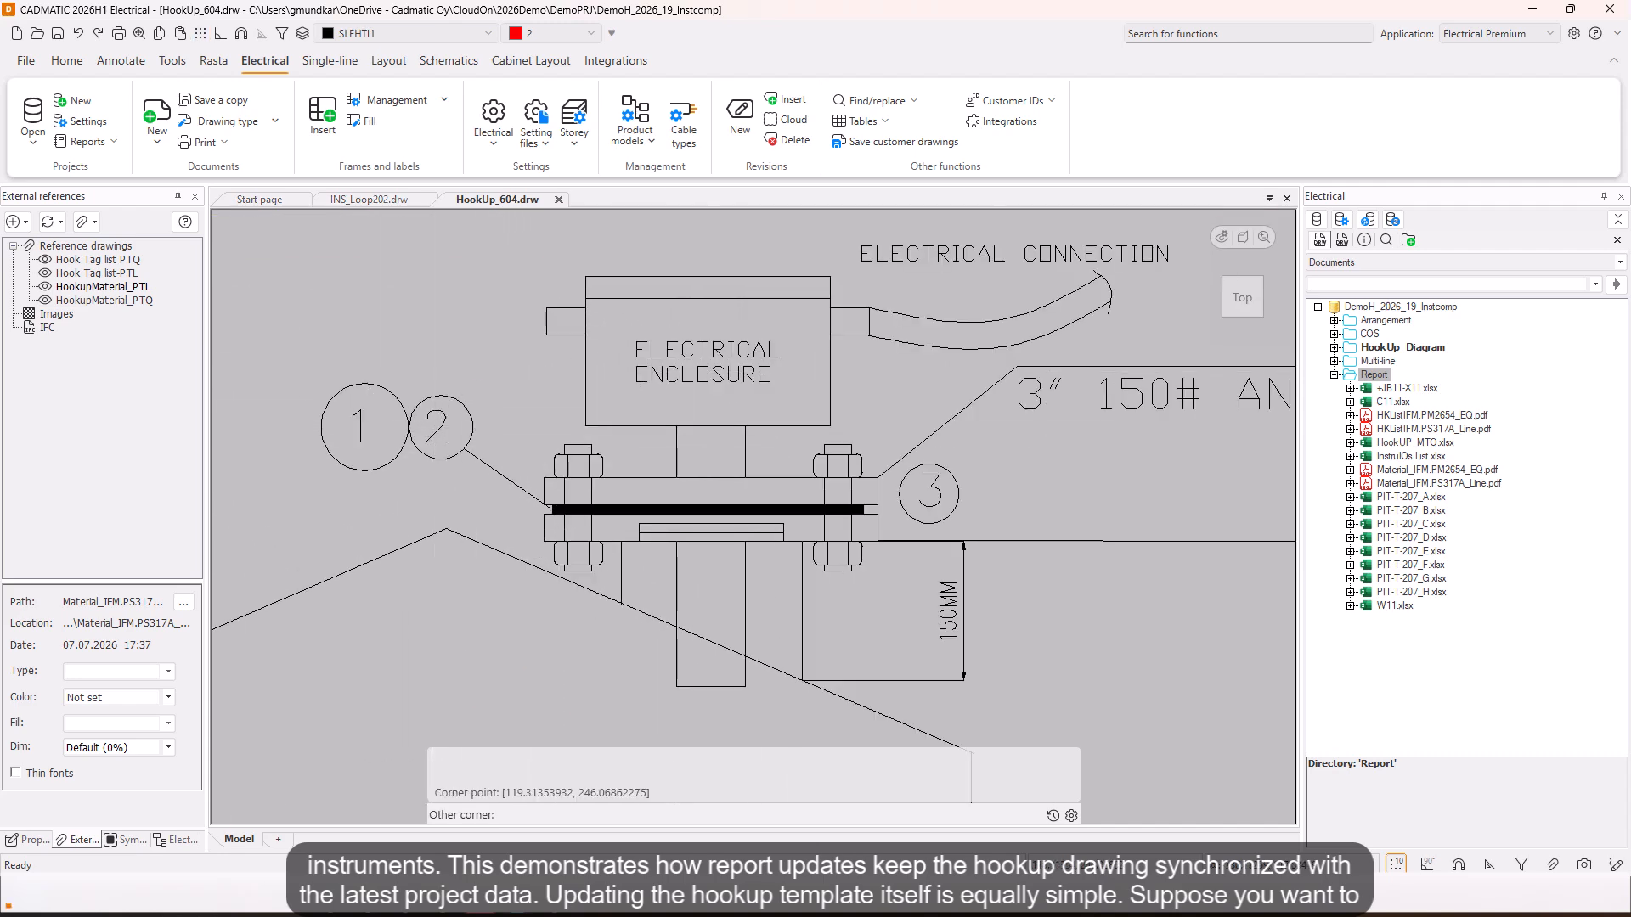
pyautogui.click(444, 412)
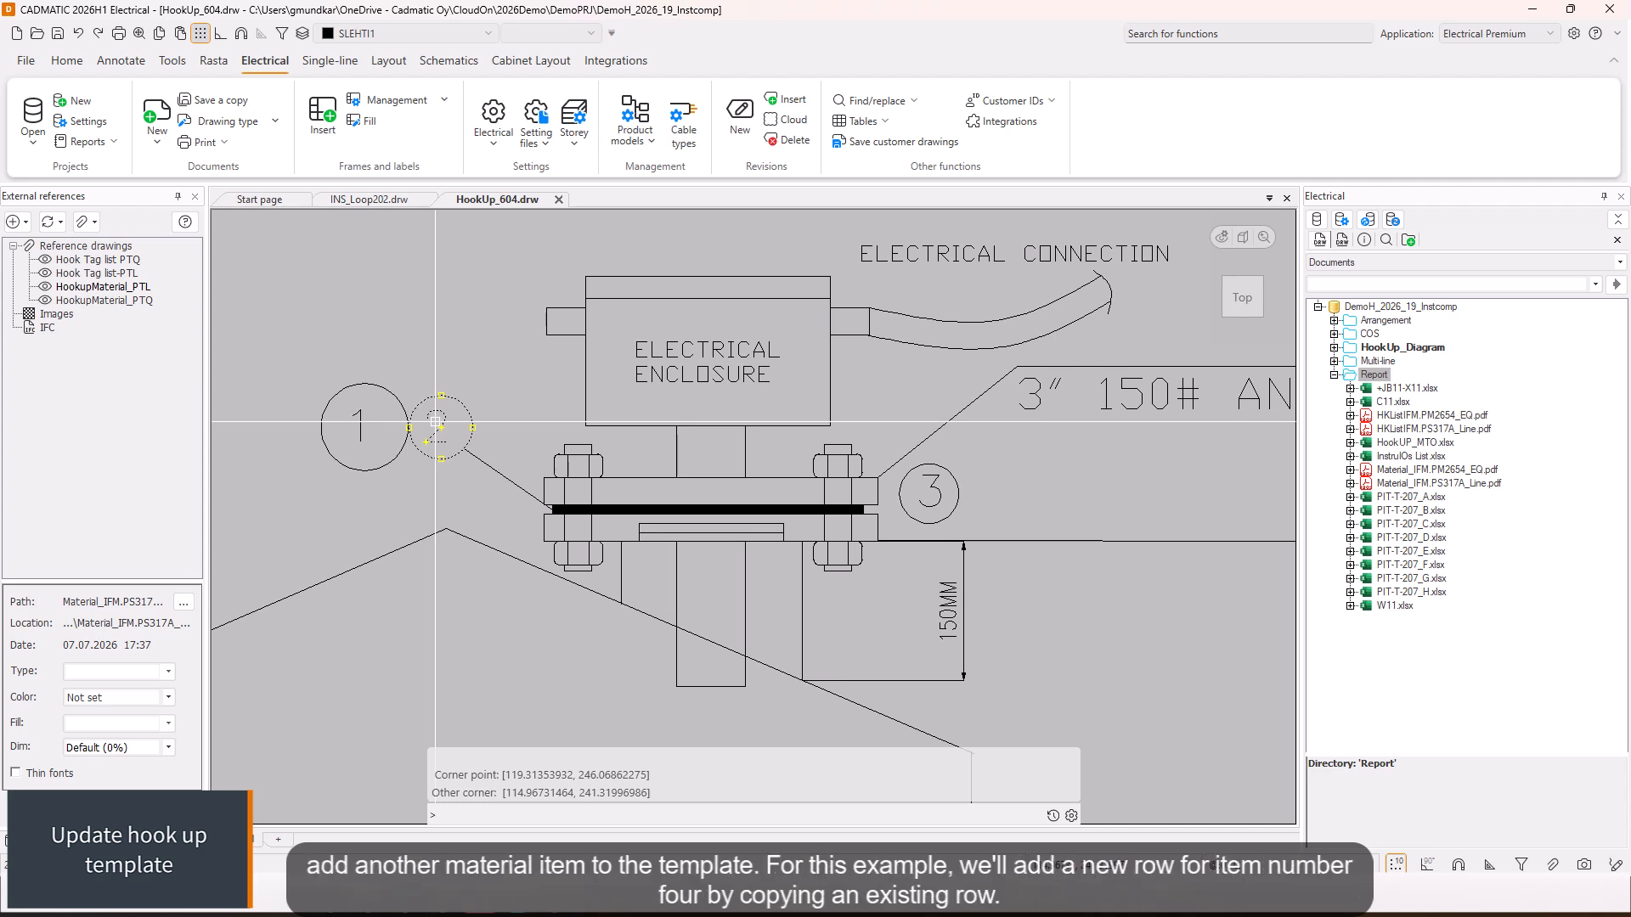
pyautogui.write('co')
pyautogui.press('Return')
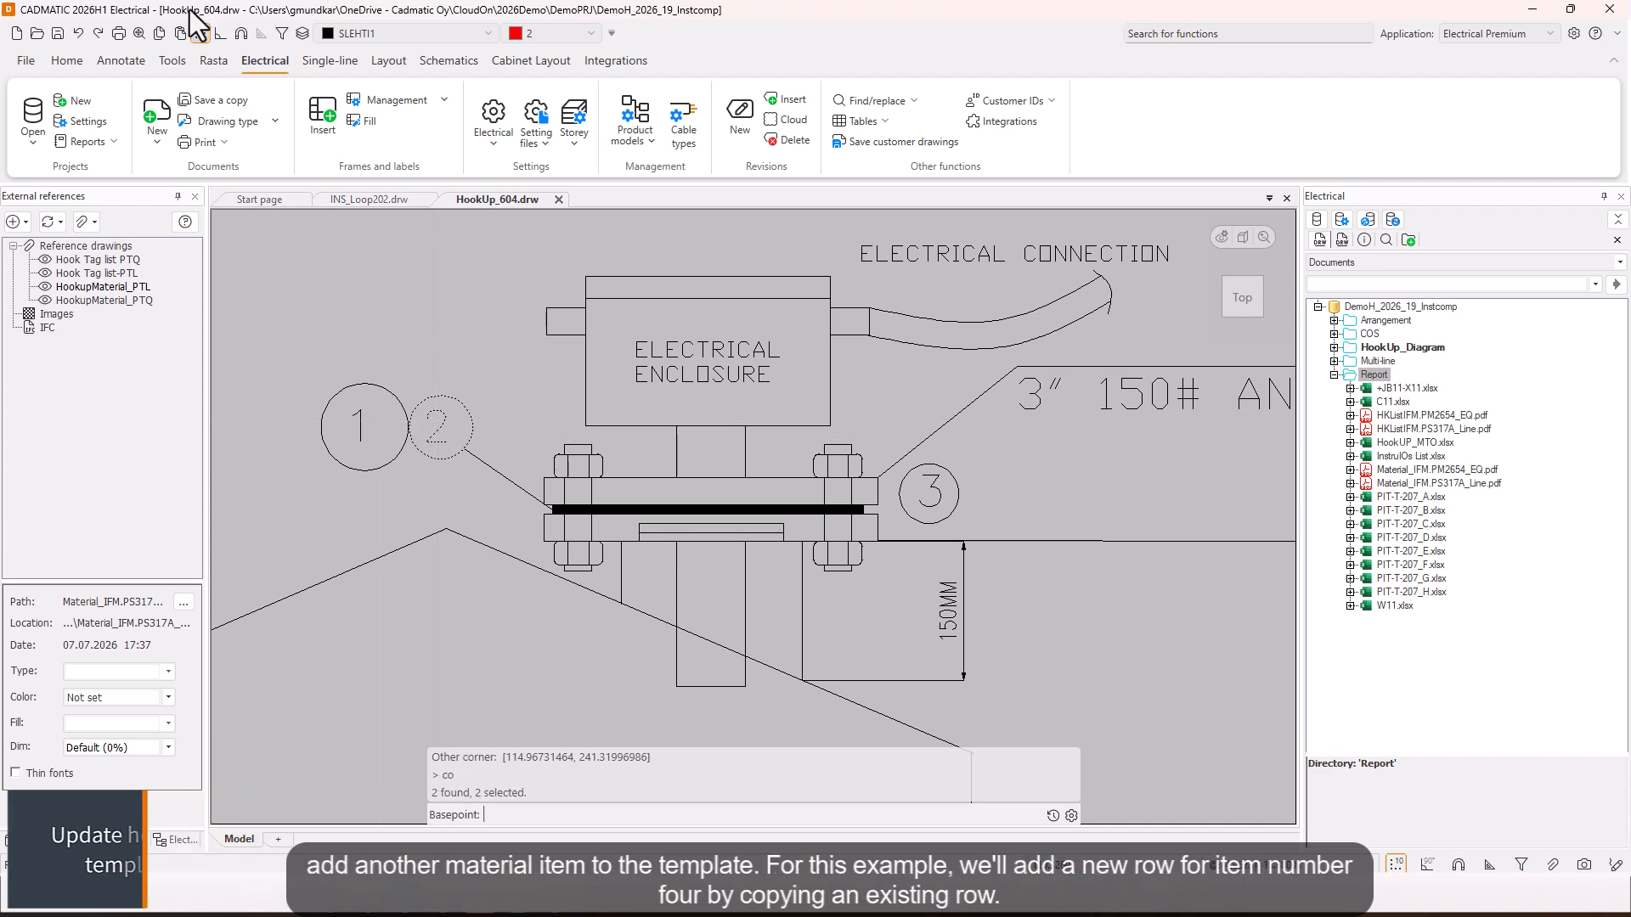
pyautogui.click(199, 33)
pyautogui.click(441, 446)
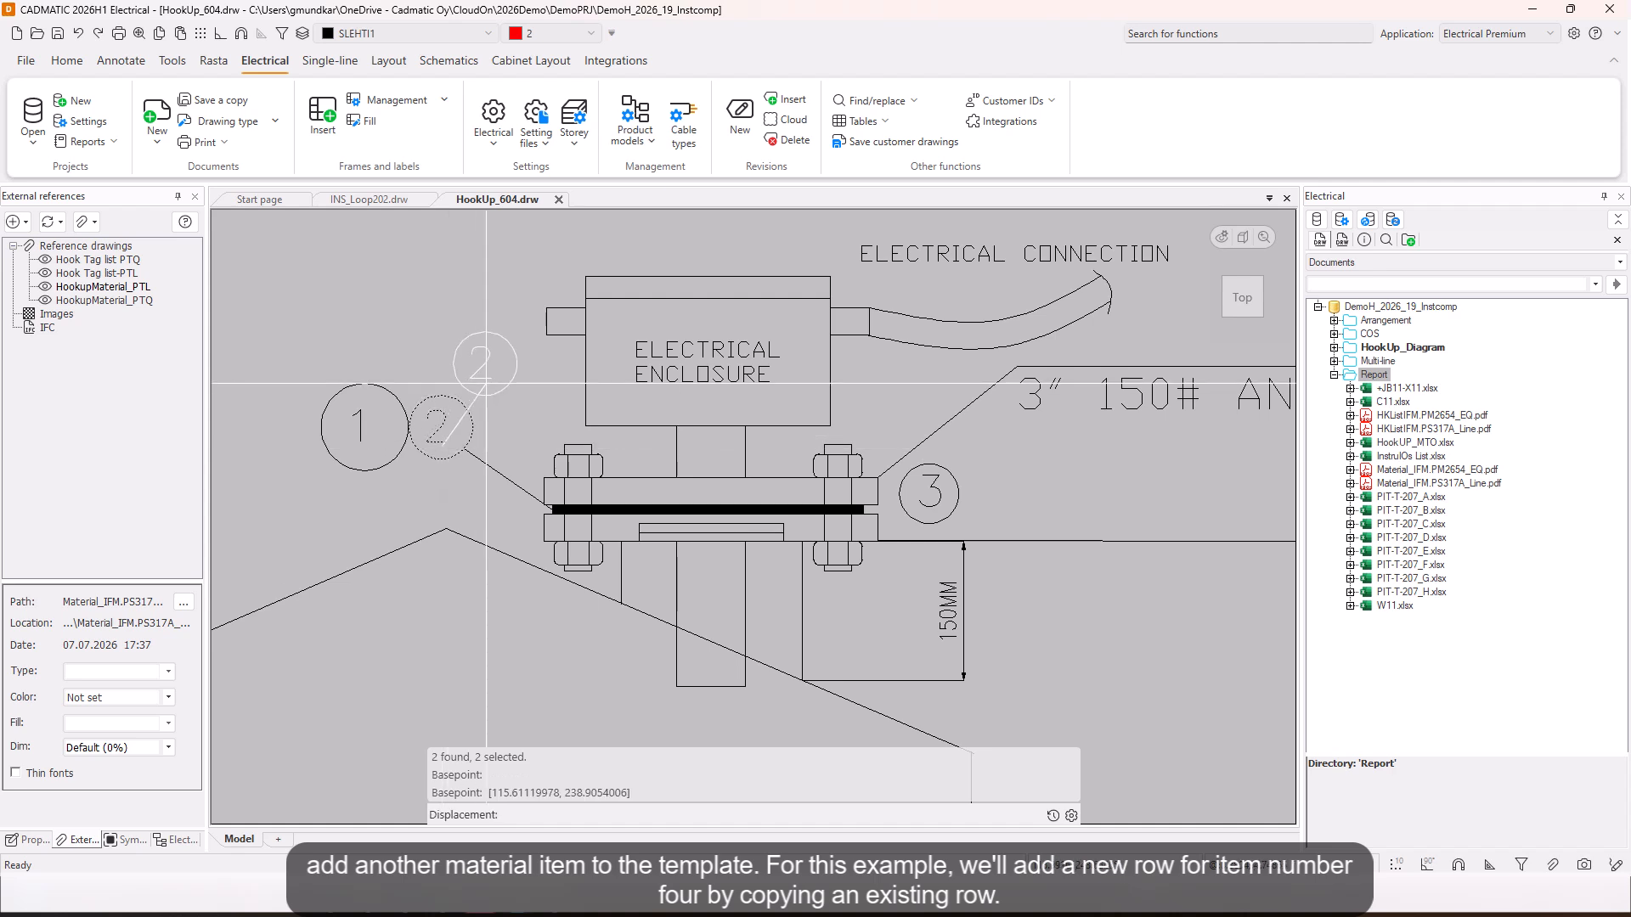
pyautogui.scroll(3, 486, 383)
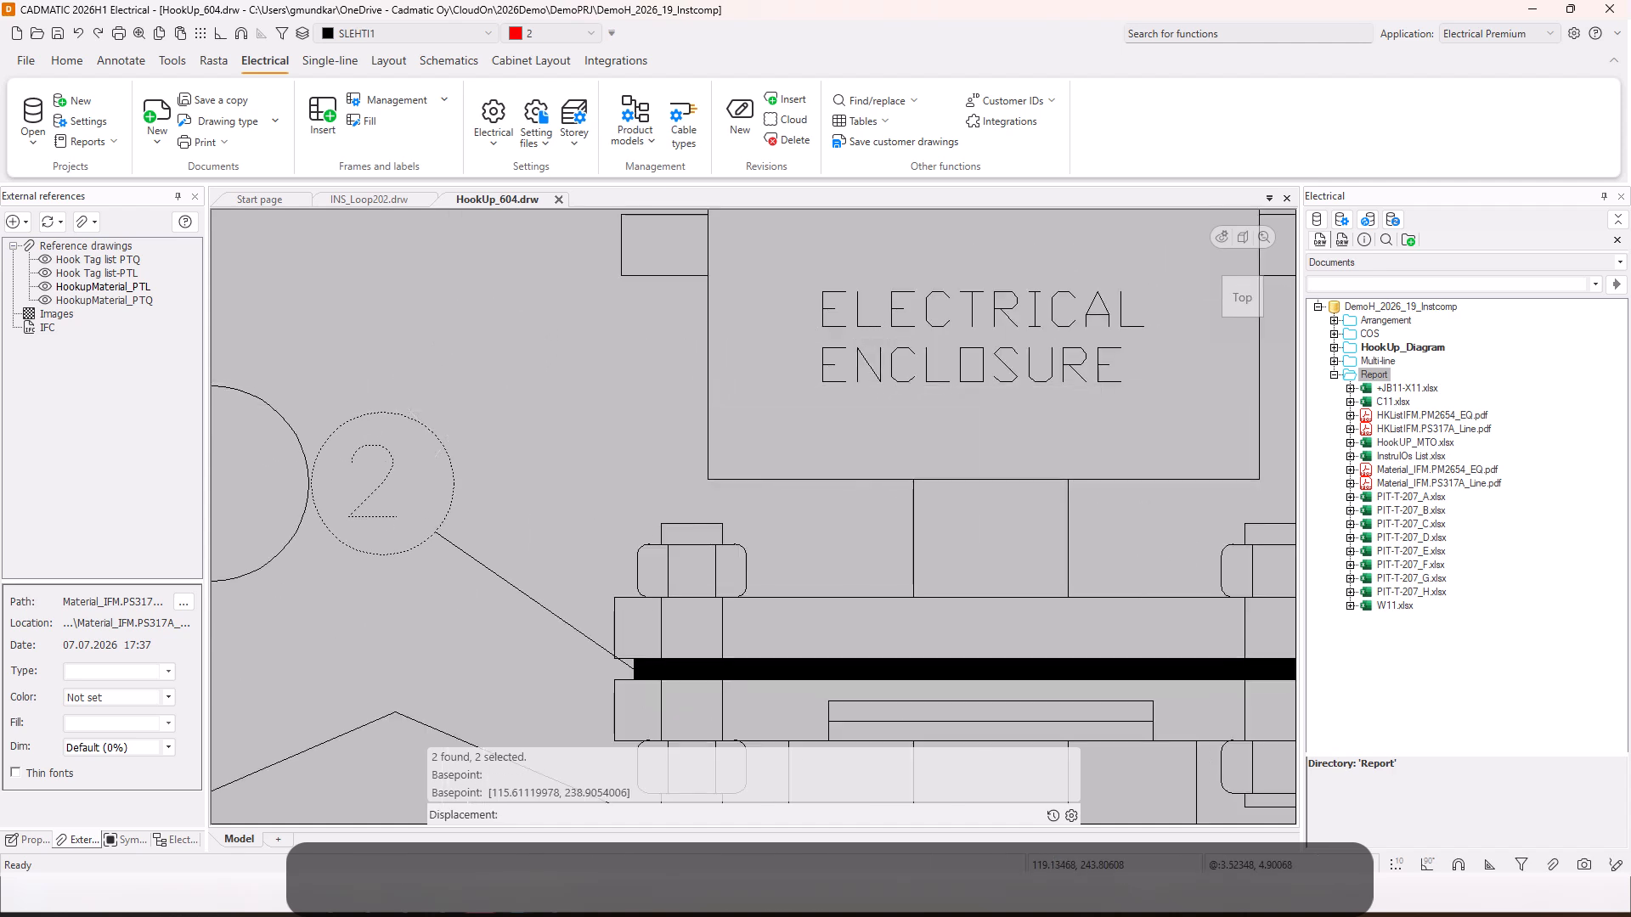
pyautogui.click(468, 411)
pyautogui.press('Escape')
# Step: Change the number in the copied balloon to 4
pyautogui.doubleClick(475, 346)
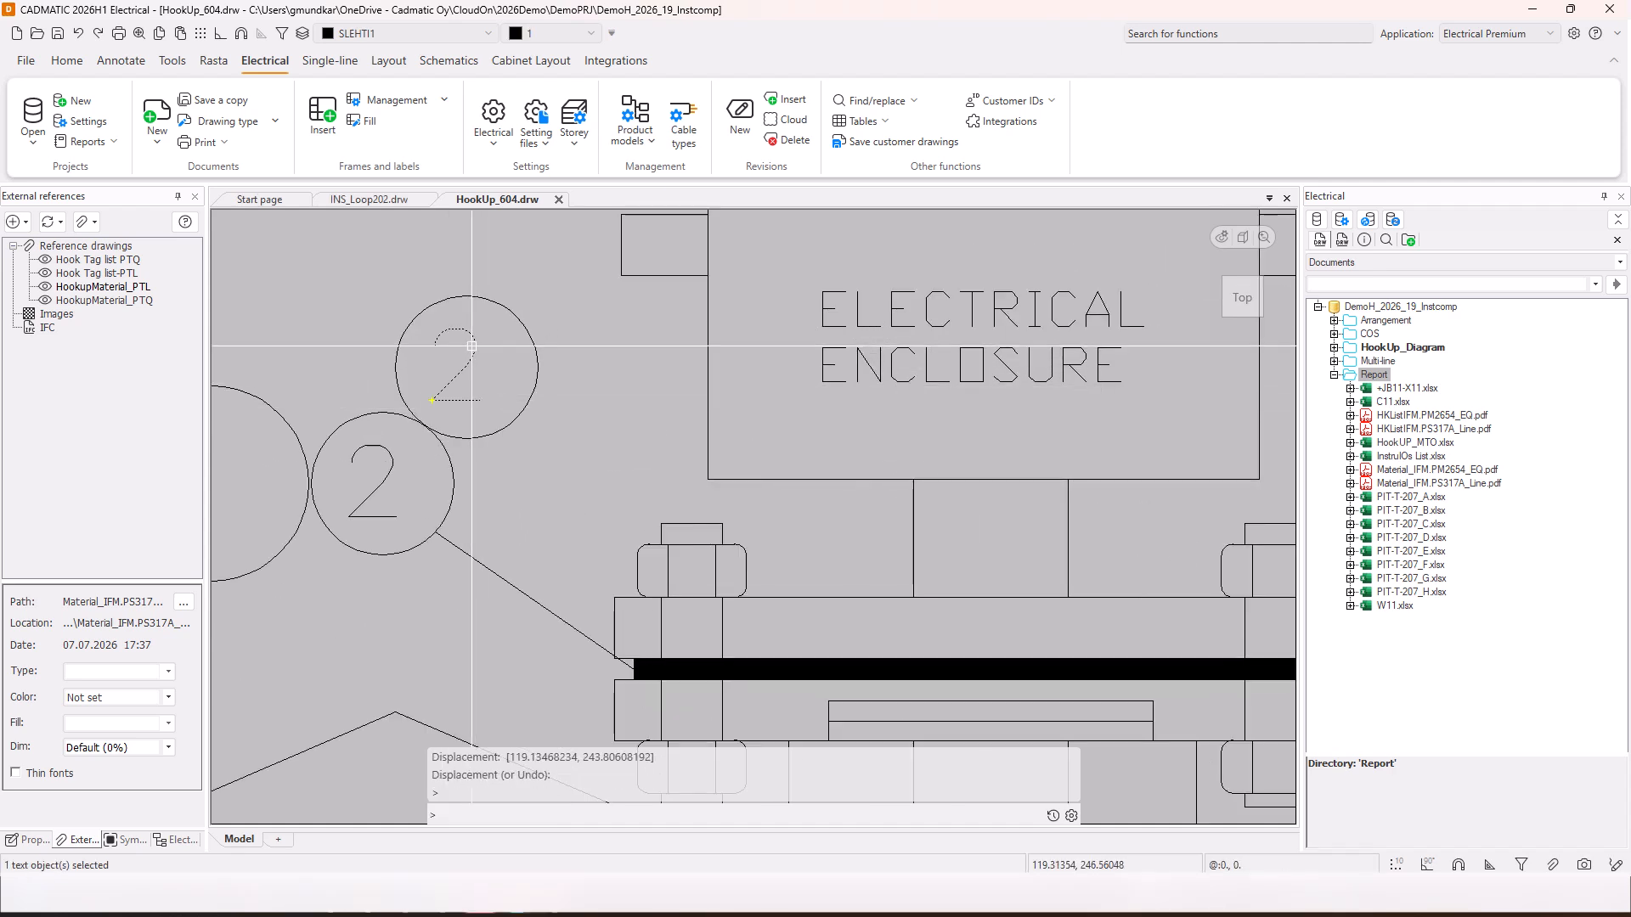
pyautogui.write('4')
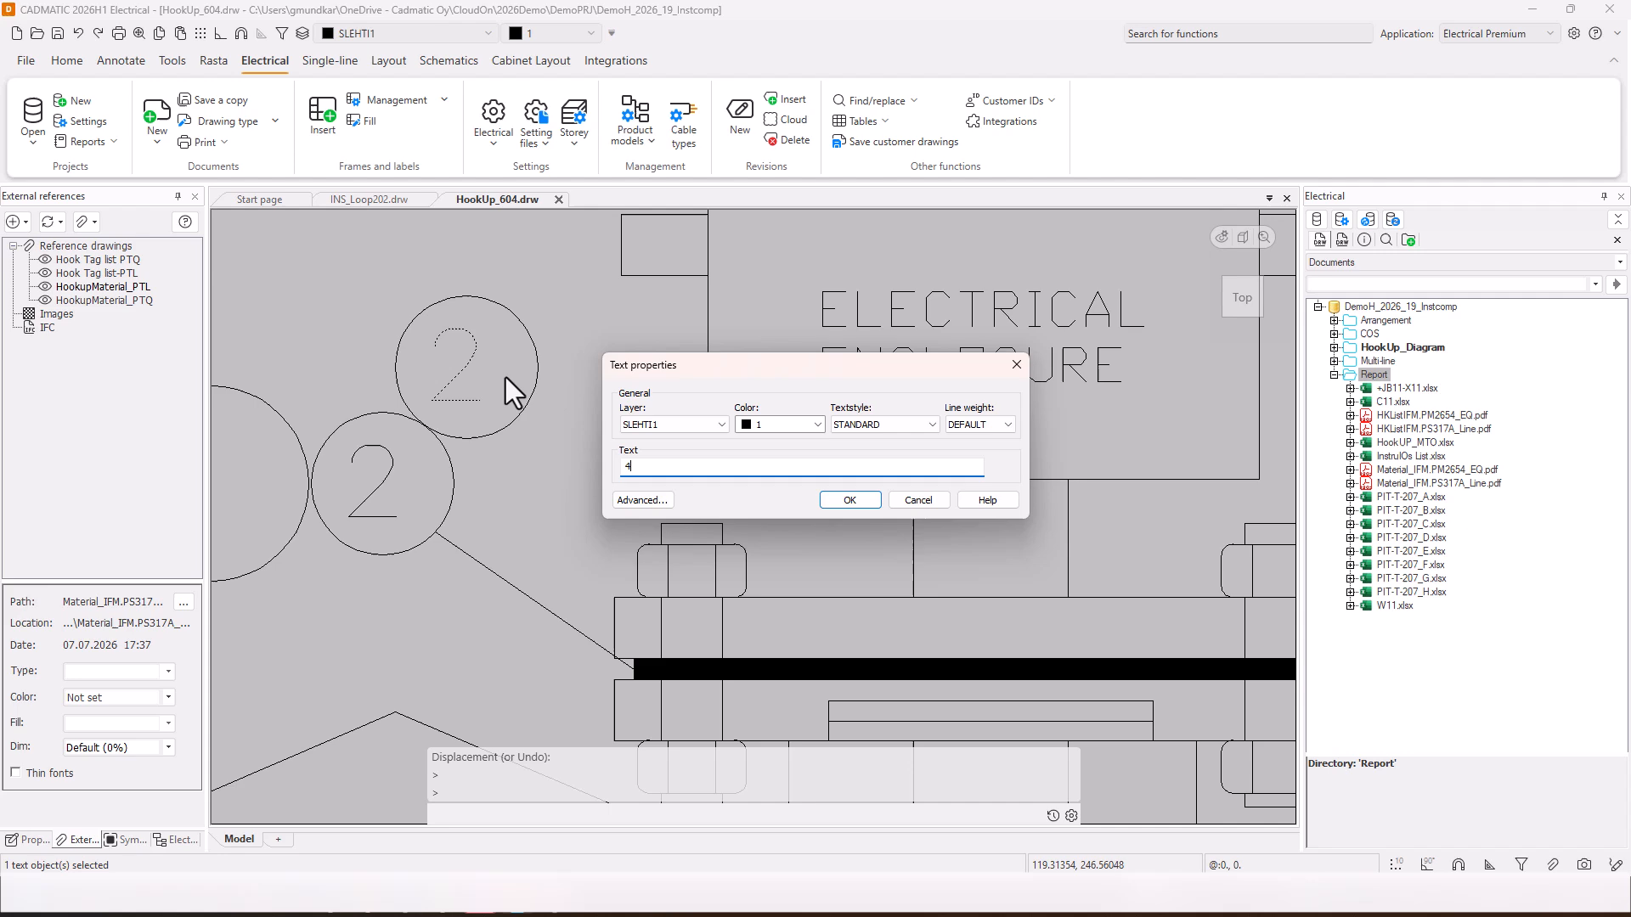
pyautogui.click(850, 501)
# Step: Show the project's product models and open the properties of IFM.PM2654_EQ under Electric, Ifm, HookUp, PessureT
pyautogui.scroll(-10, 601, 432)
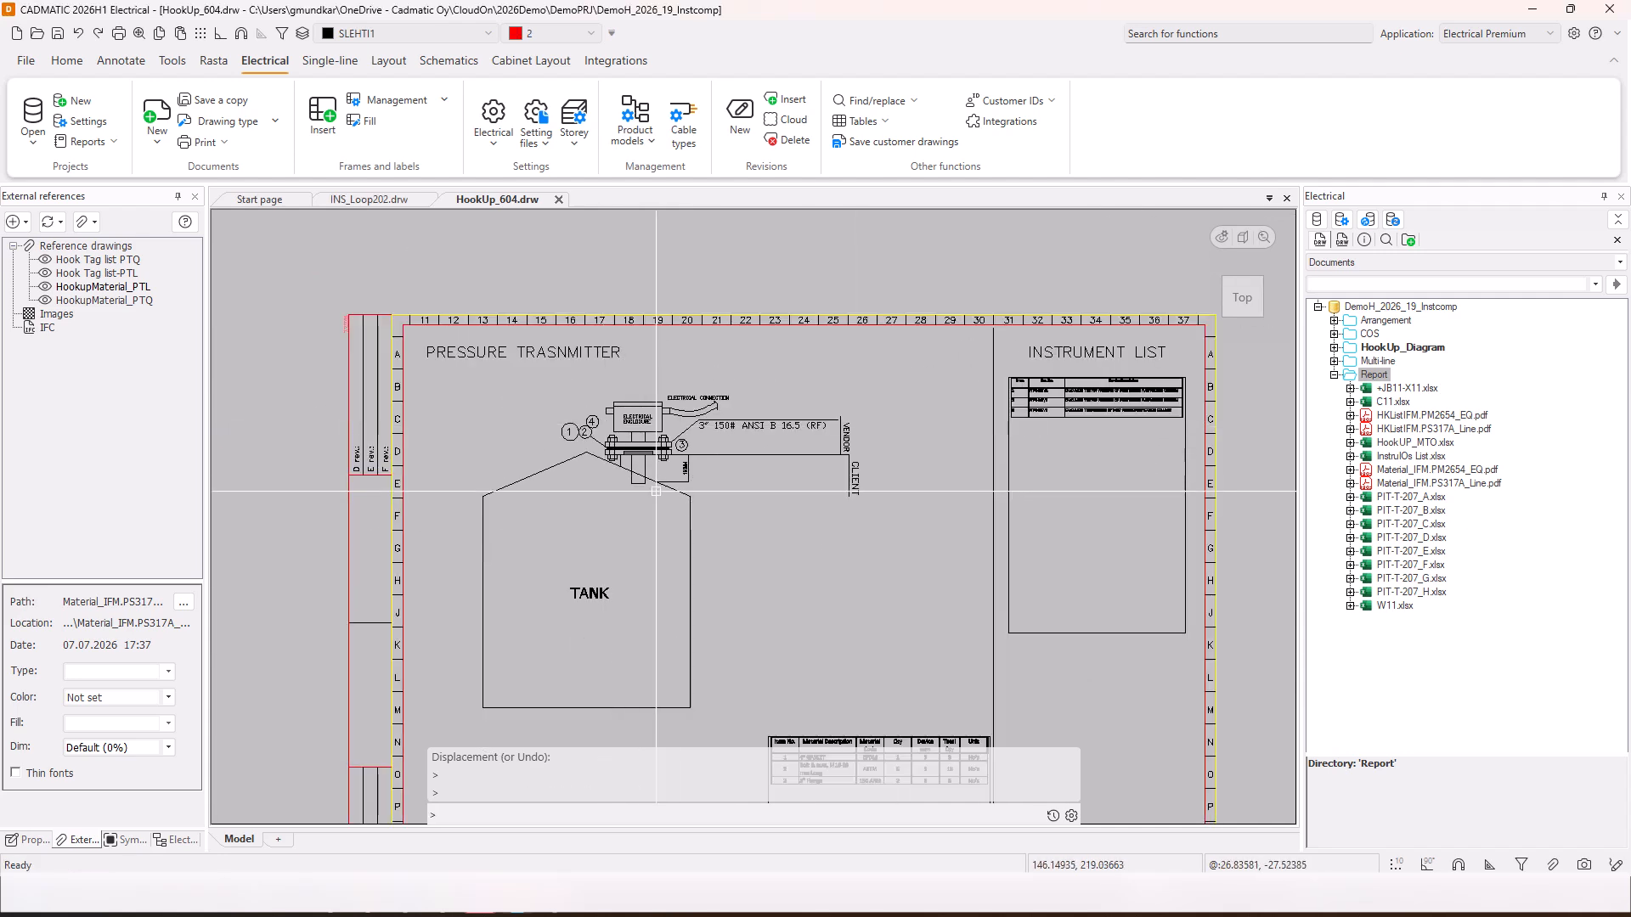
pyautogui.moveTo(658, 488); pyautogui.dragTo(461, 241, button='middle')
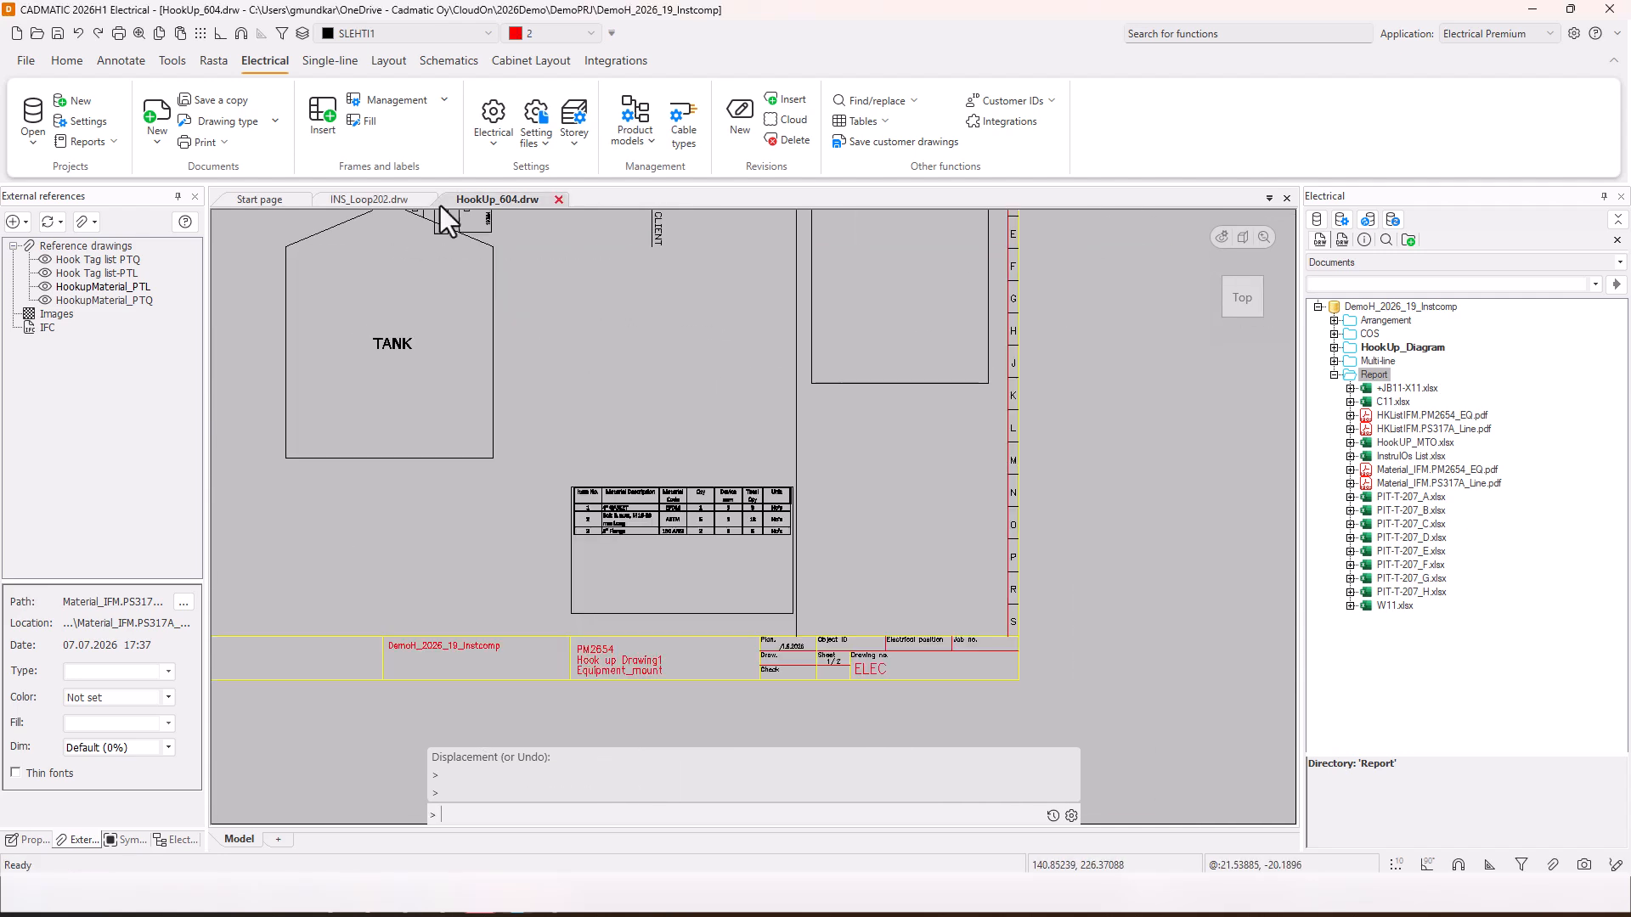
pyautogui.click(1354, 256)
pyautogui.click(1358, 376)
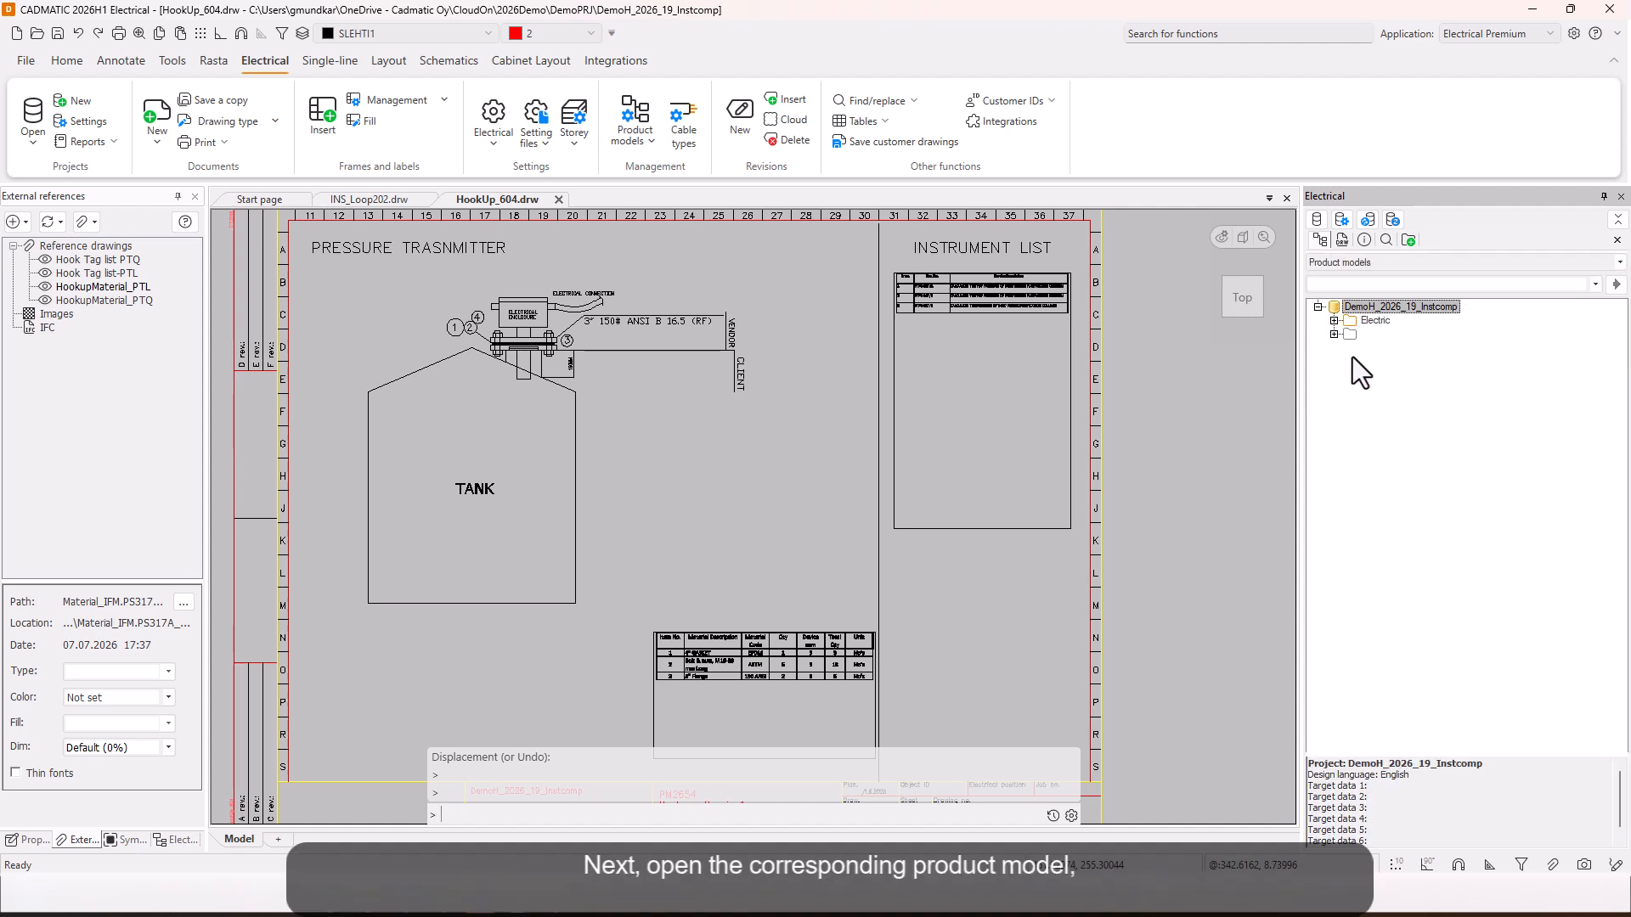
pyautogui.click(1334, 321)
pyautogui.click(1366, 361)
pyautogui.click(1382, 375)
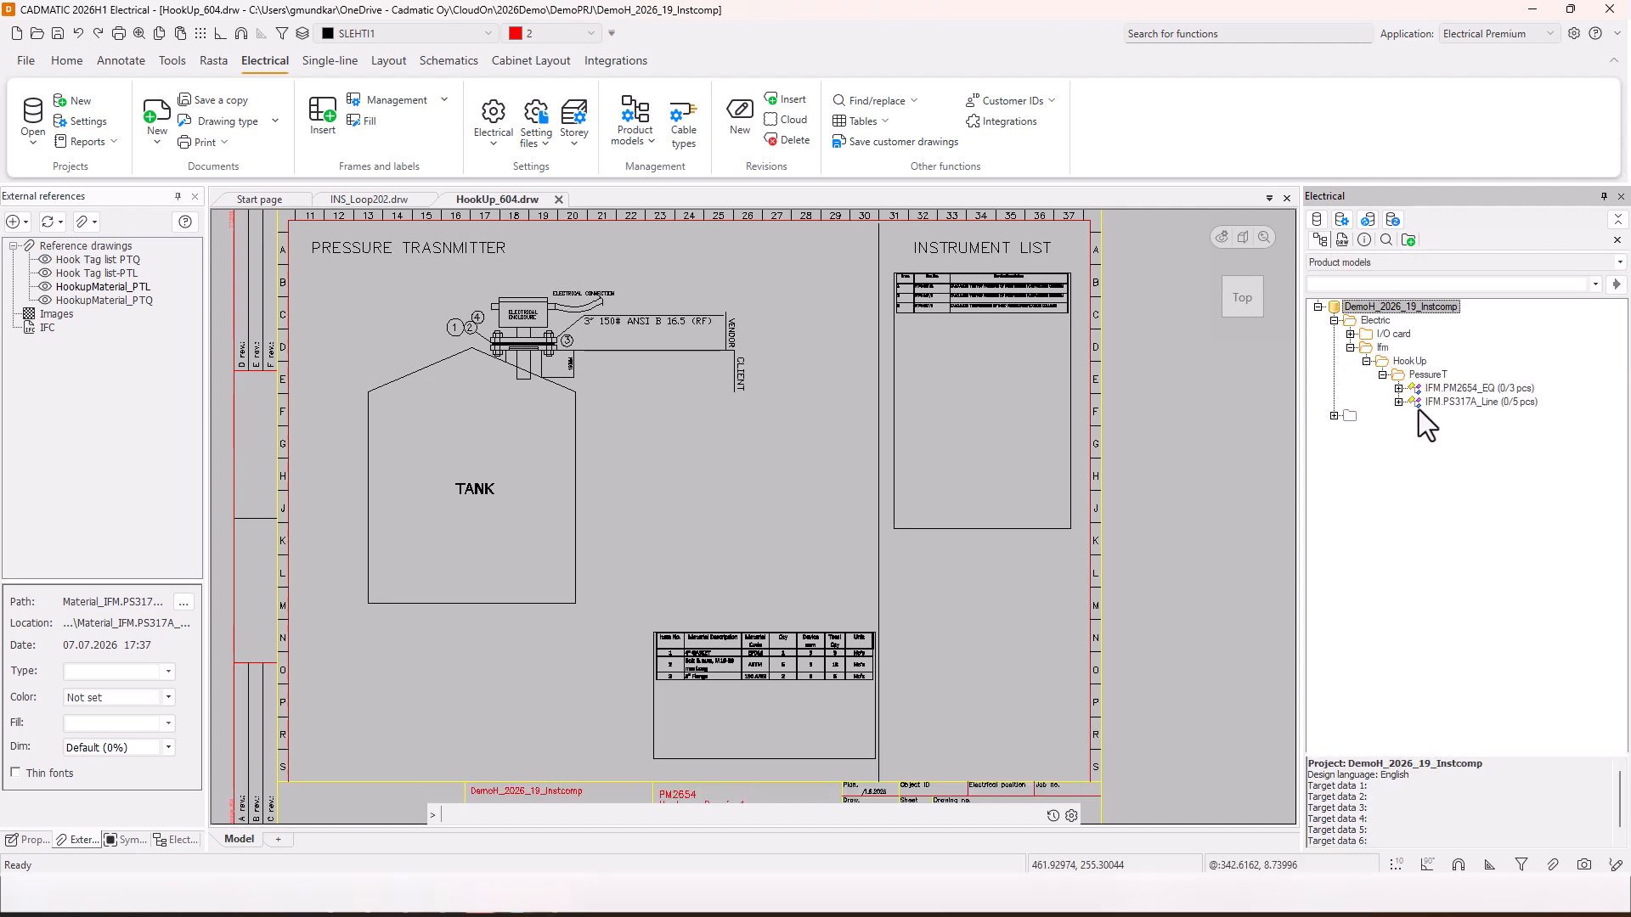
pyautogui.rightClick(1463, 388)
pyautogui.click(1476, 395)
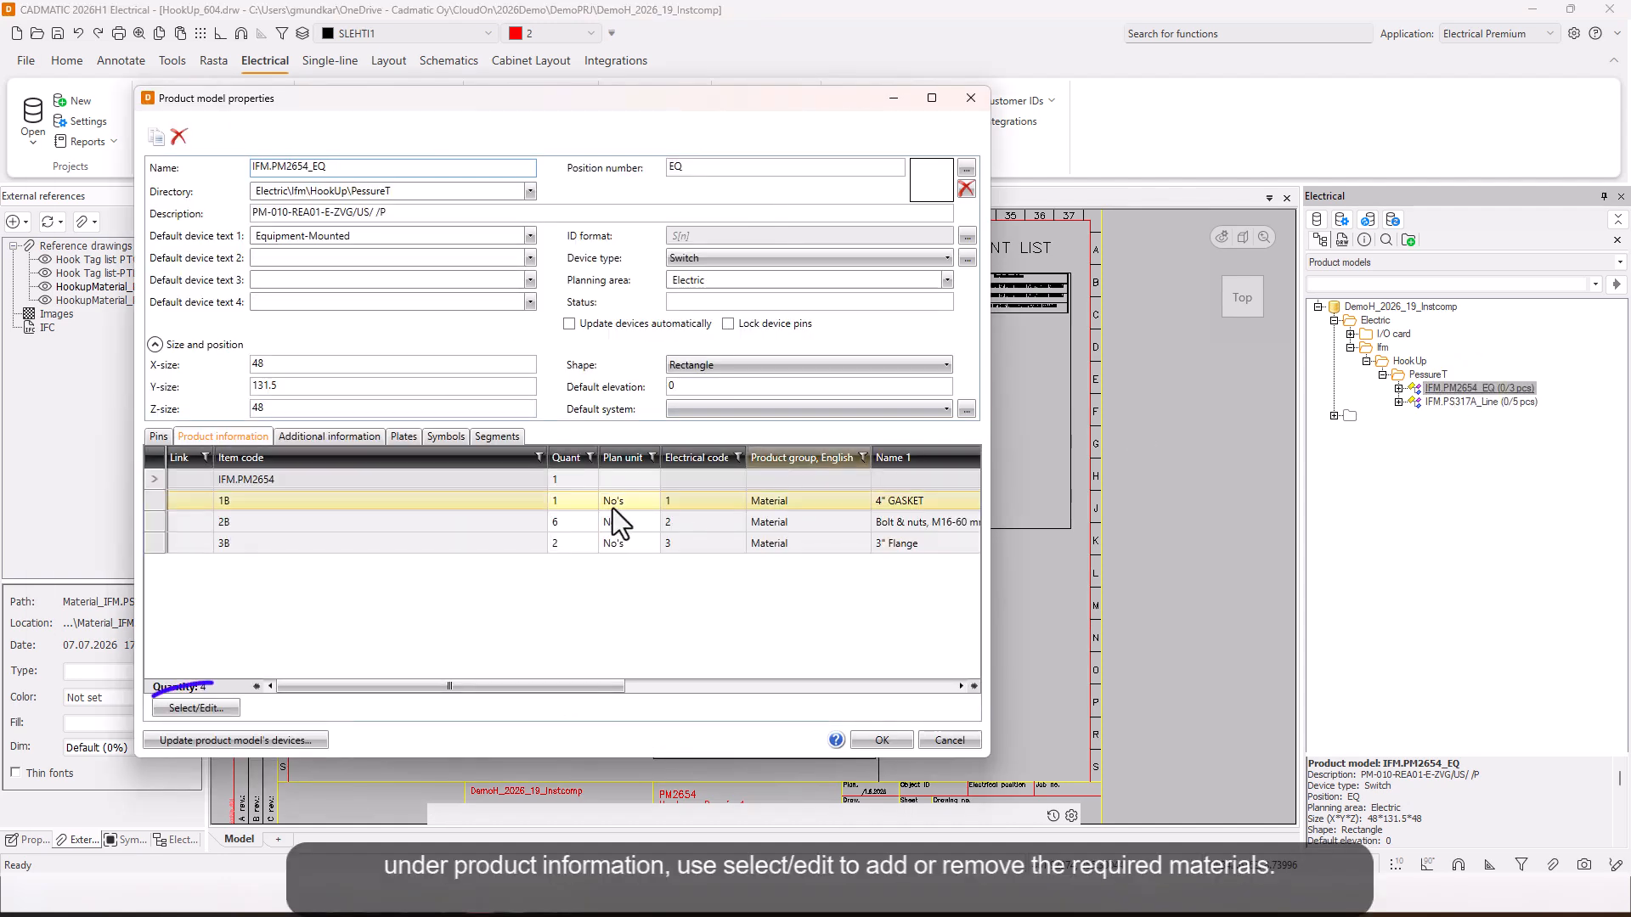
# Step: Add project material 4B, Nut washer, M16-60, to the IFM.PM2654_EQ product information with a quantity of 12
pyautogui.click(223, 710)
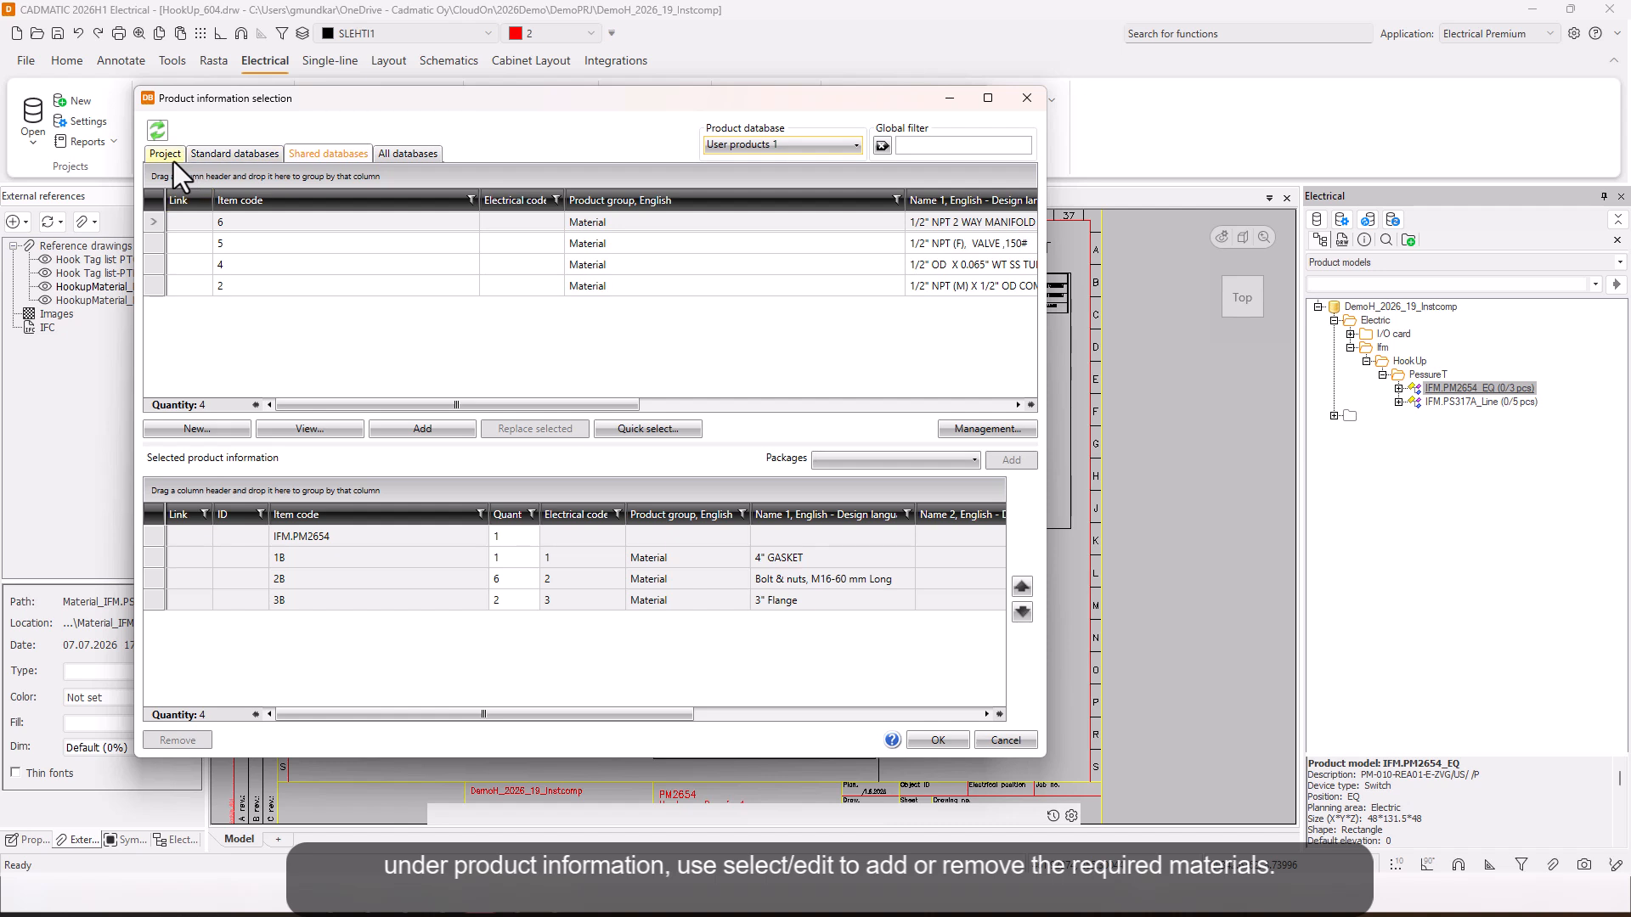
pyautogui.click(173, 160)
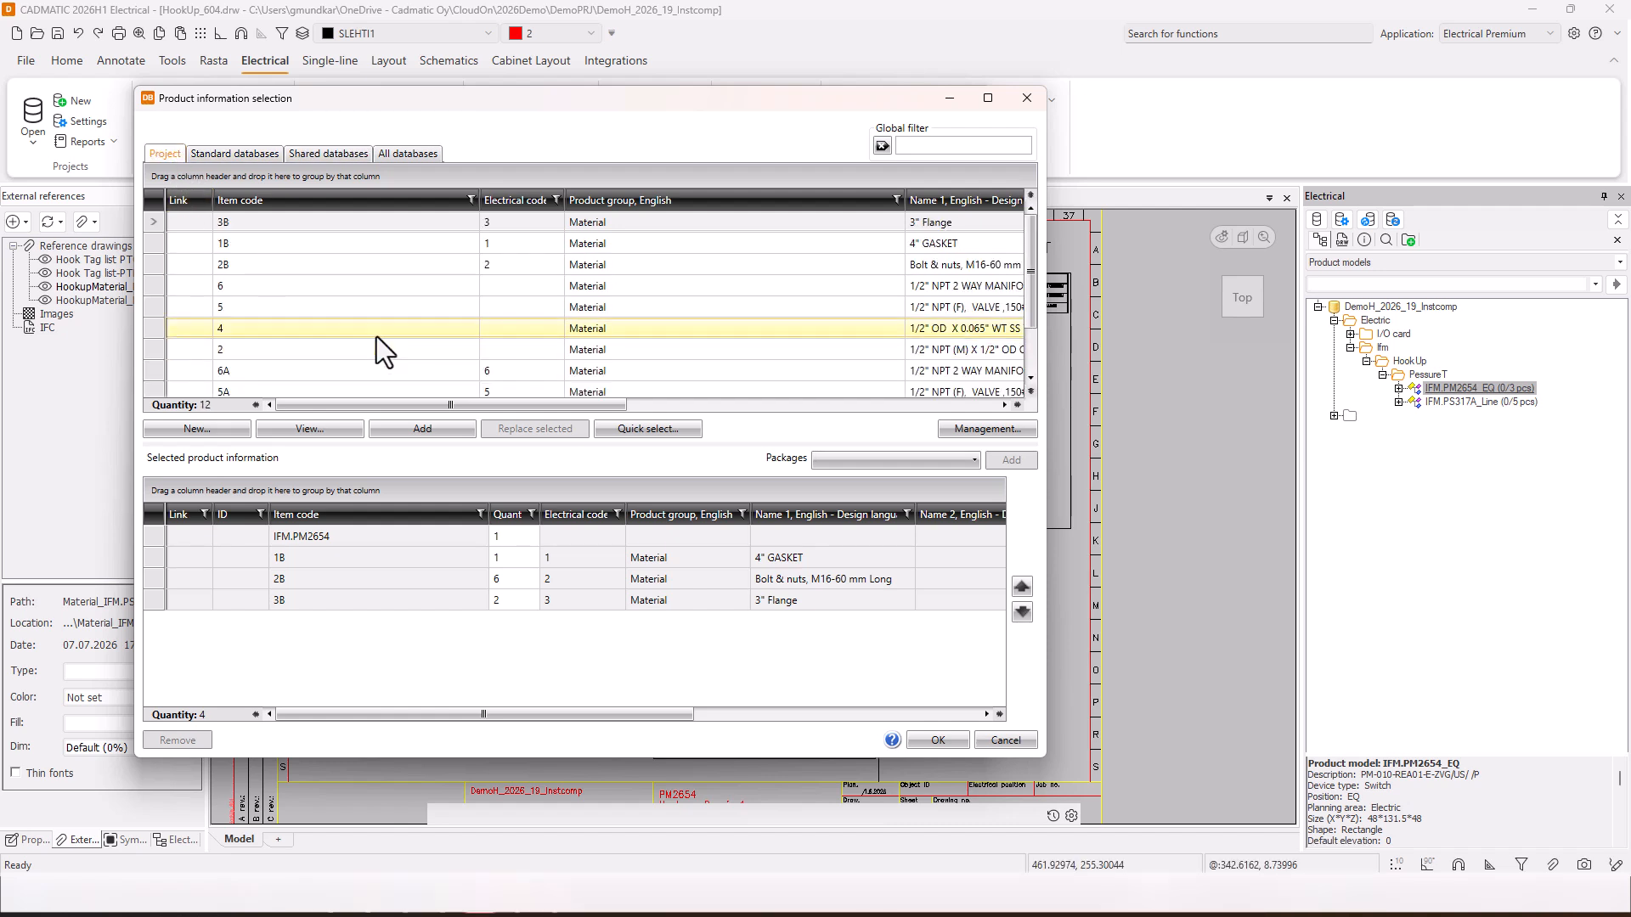
pyautogui.scroll(-1, 375, 337)
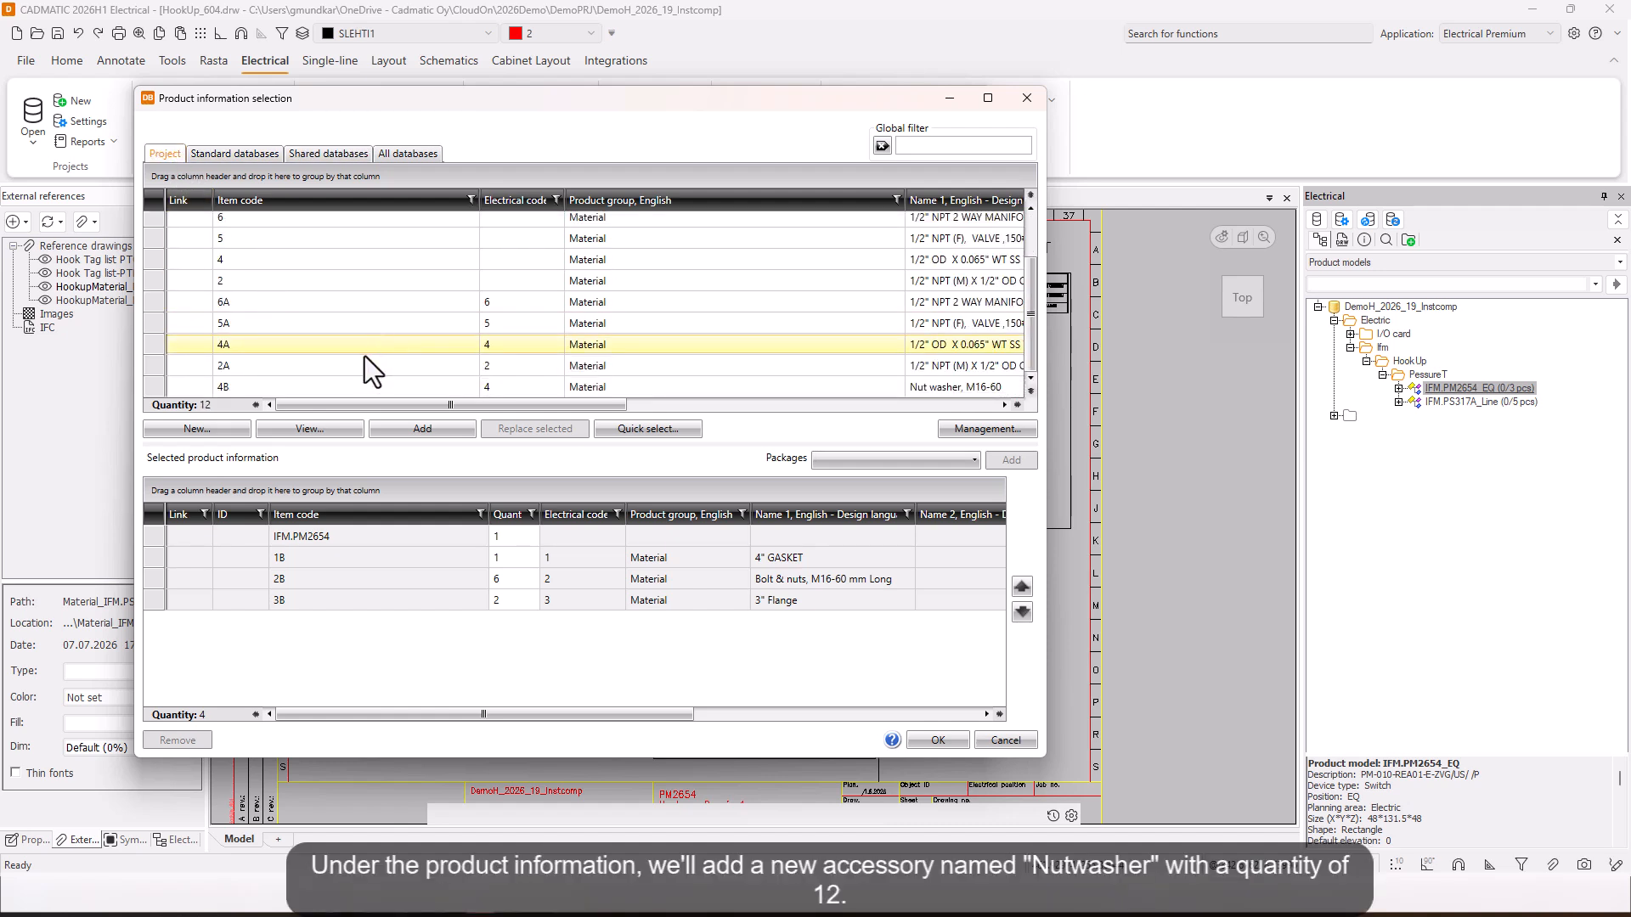
pyautogui.click(338, 384)
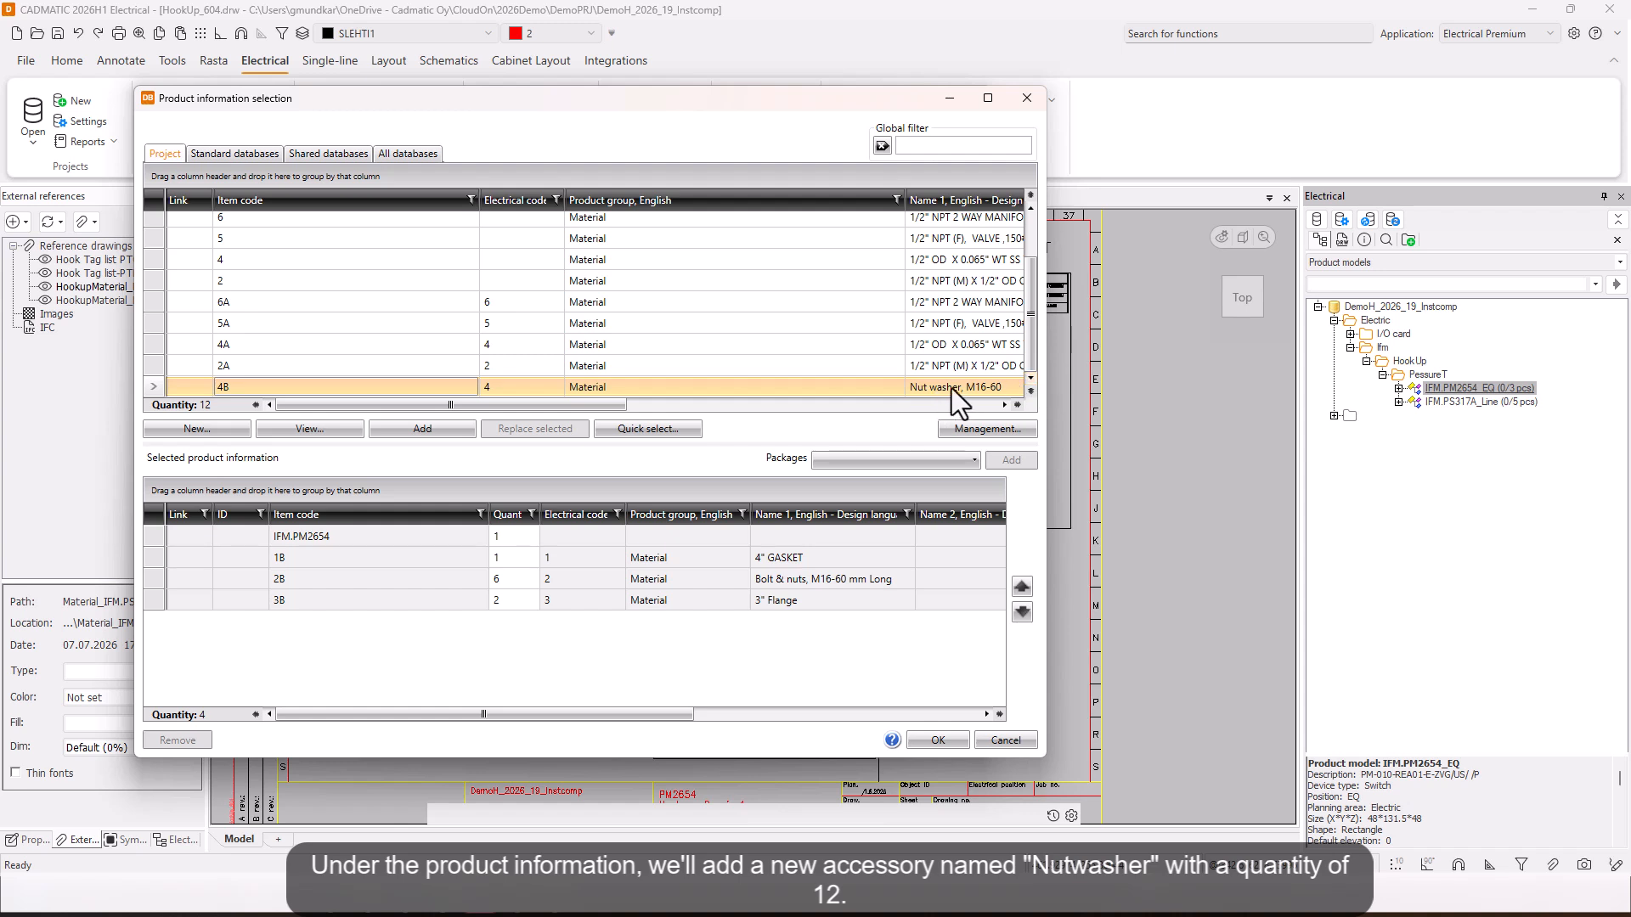
pyautogui.click(437, 429)
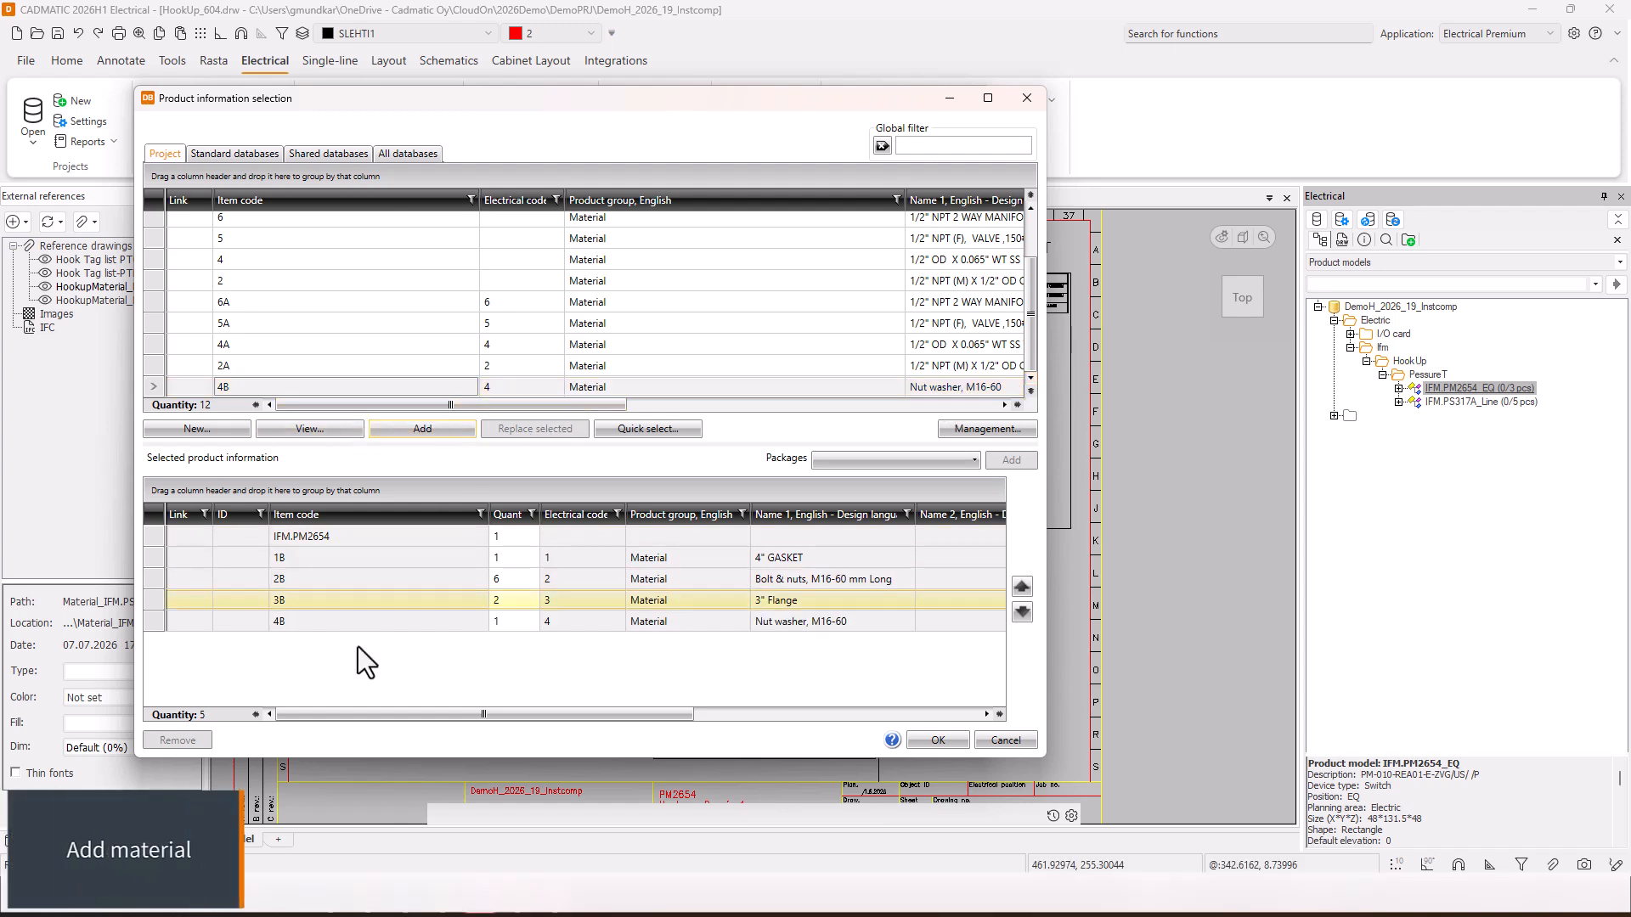
pyautogui.click(509, 626)
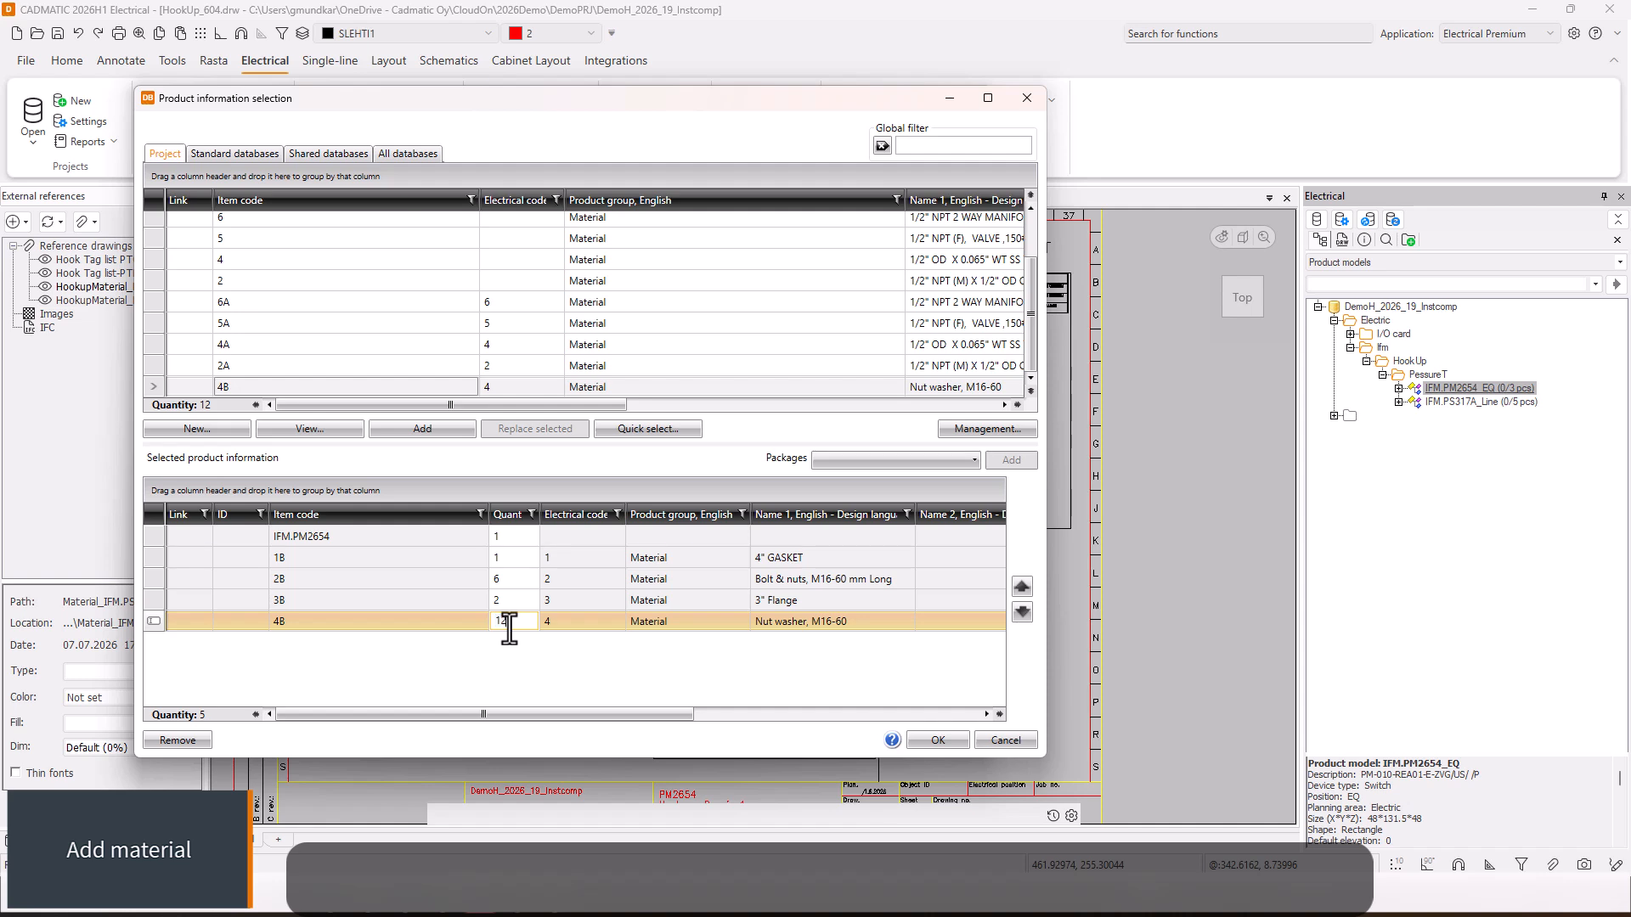
pyautogui.press('Return')
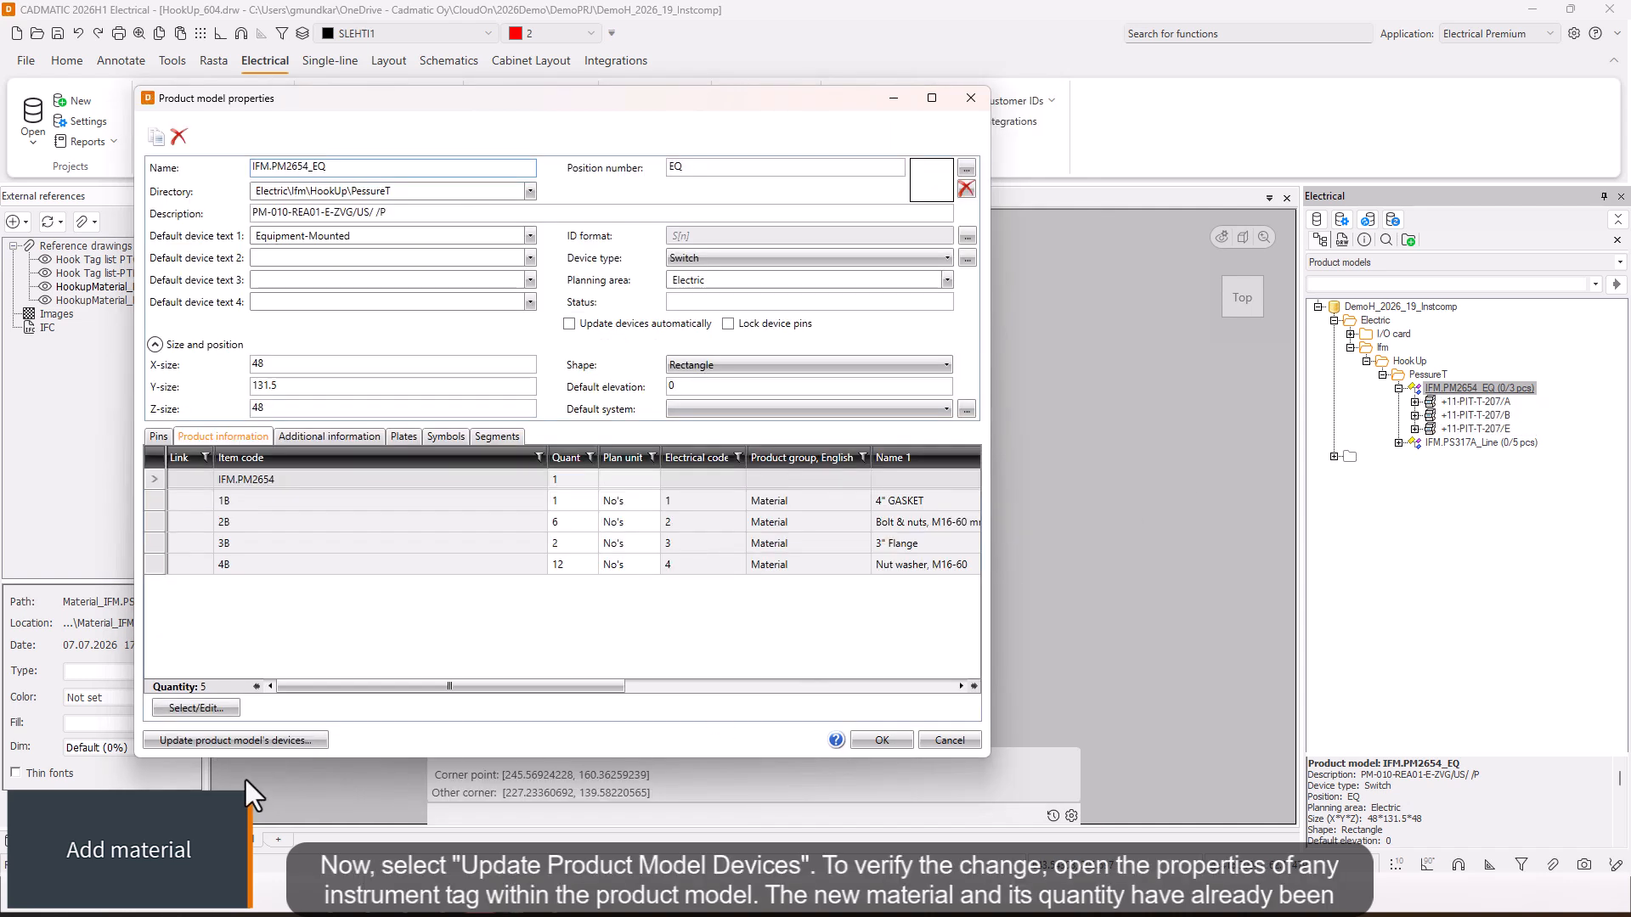
# Step: Update the product model's devices with the preselected properties, including product information, and accept the IFM.PM2654_EQ changes
pyautogui.click(252, 743)
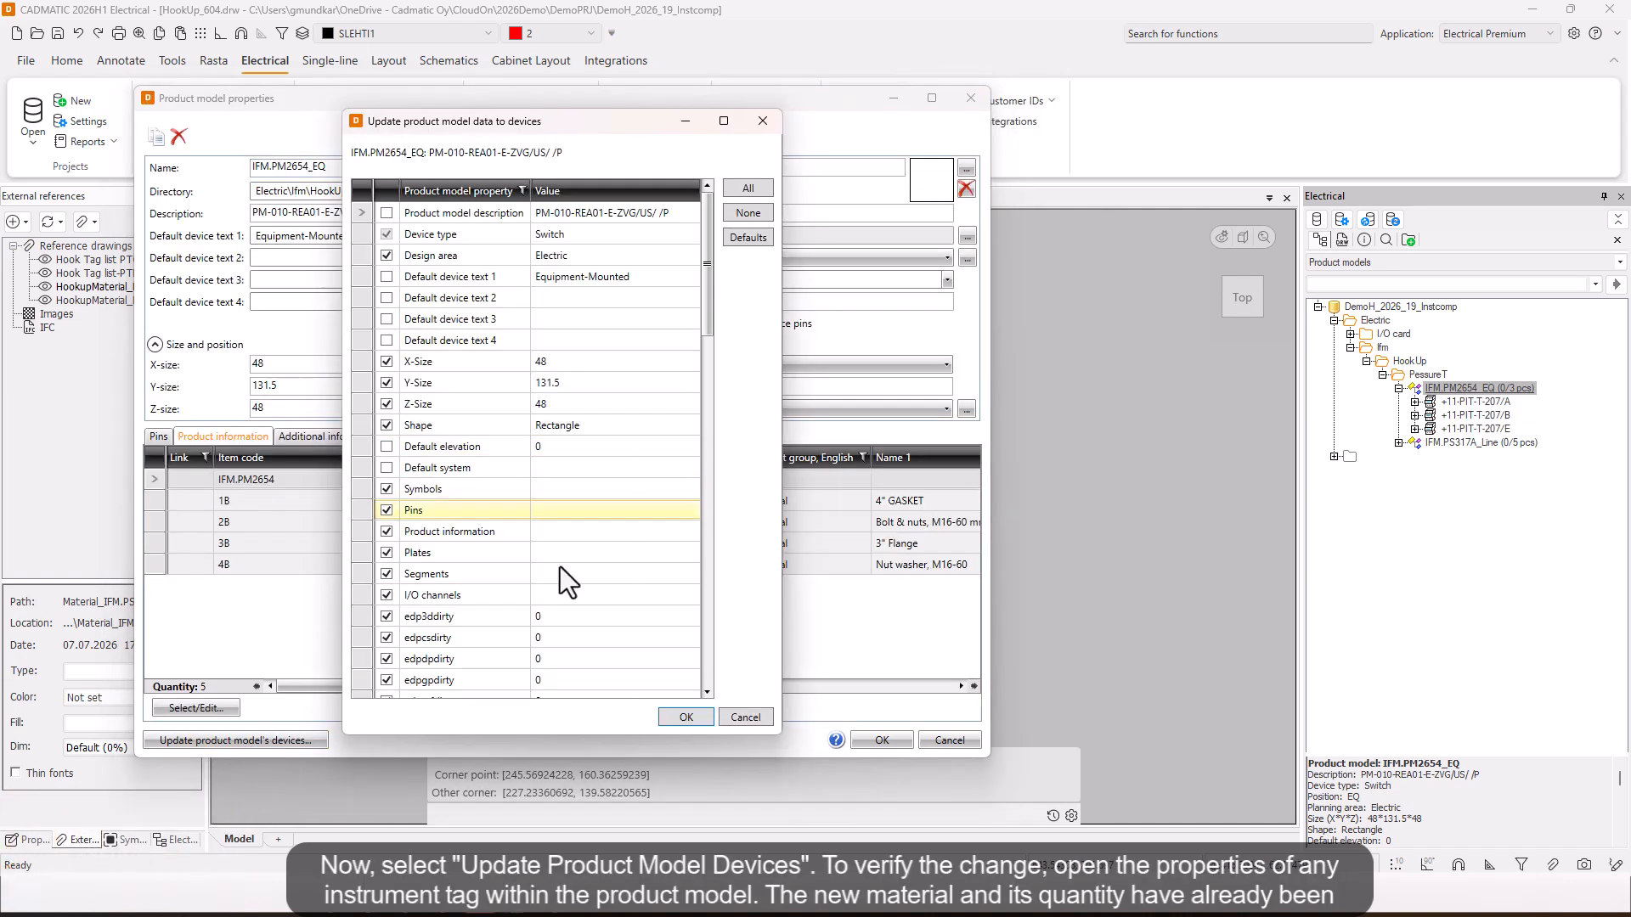
pyautogui.click(690, 716)
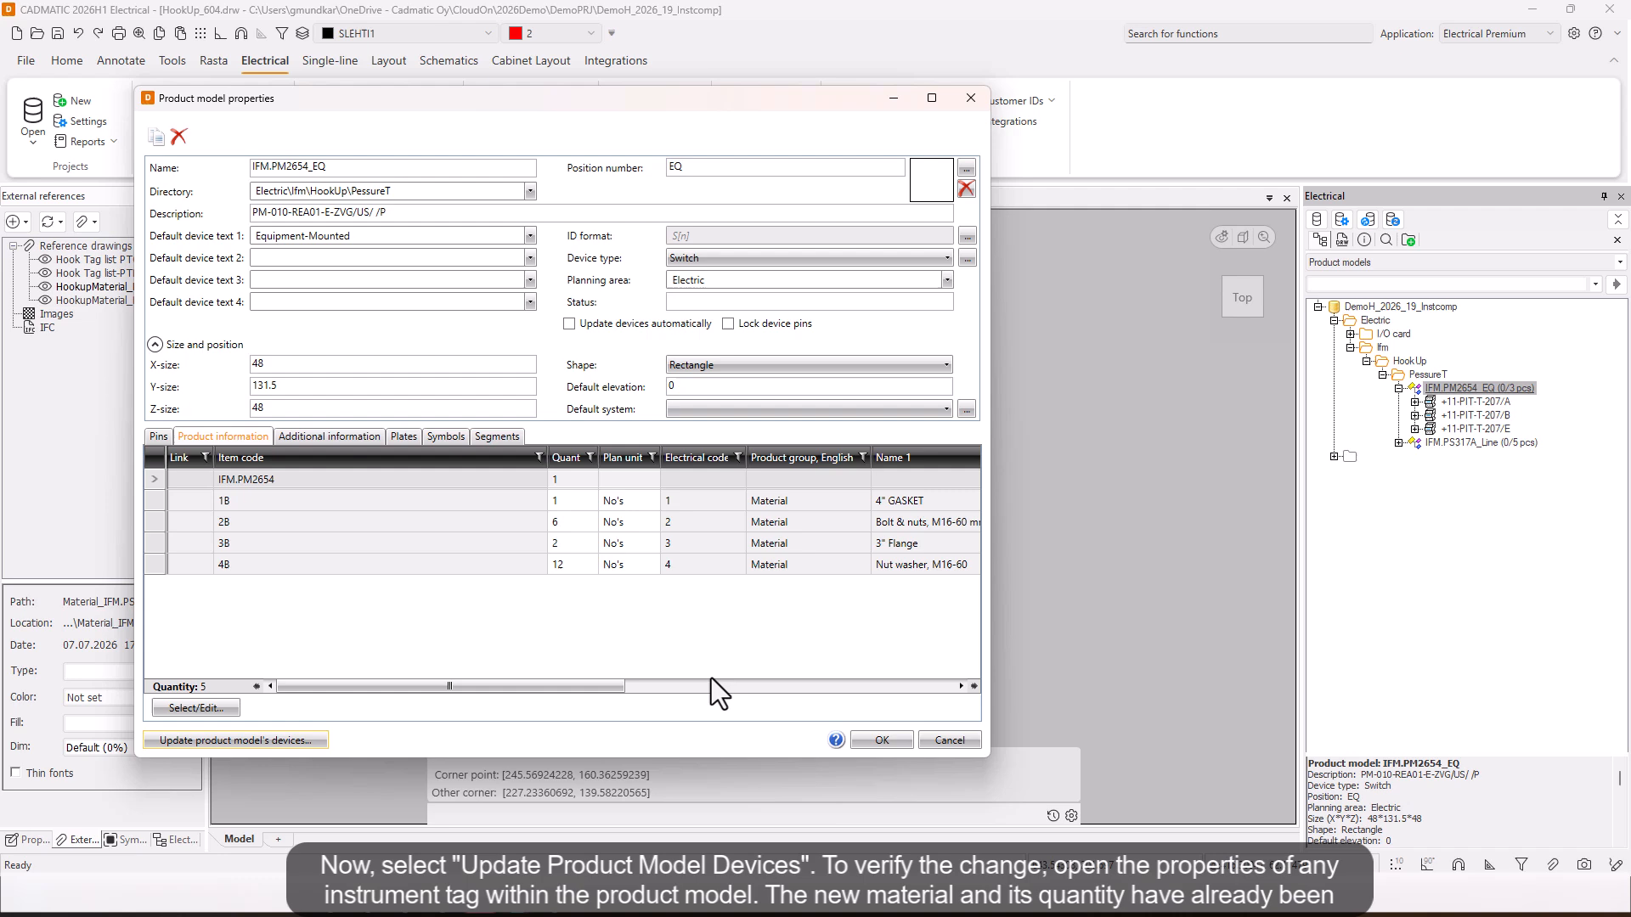
pyautogui.click(892, 740)
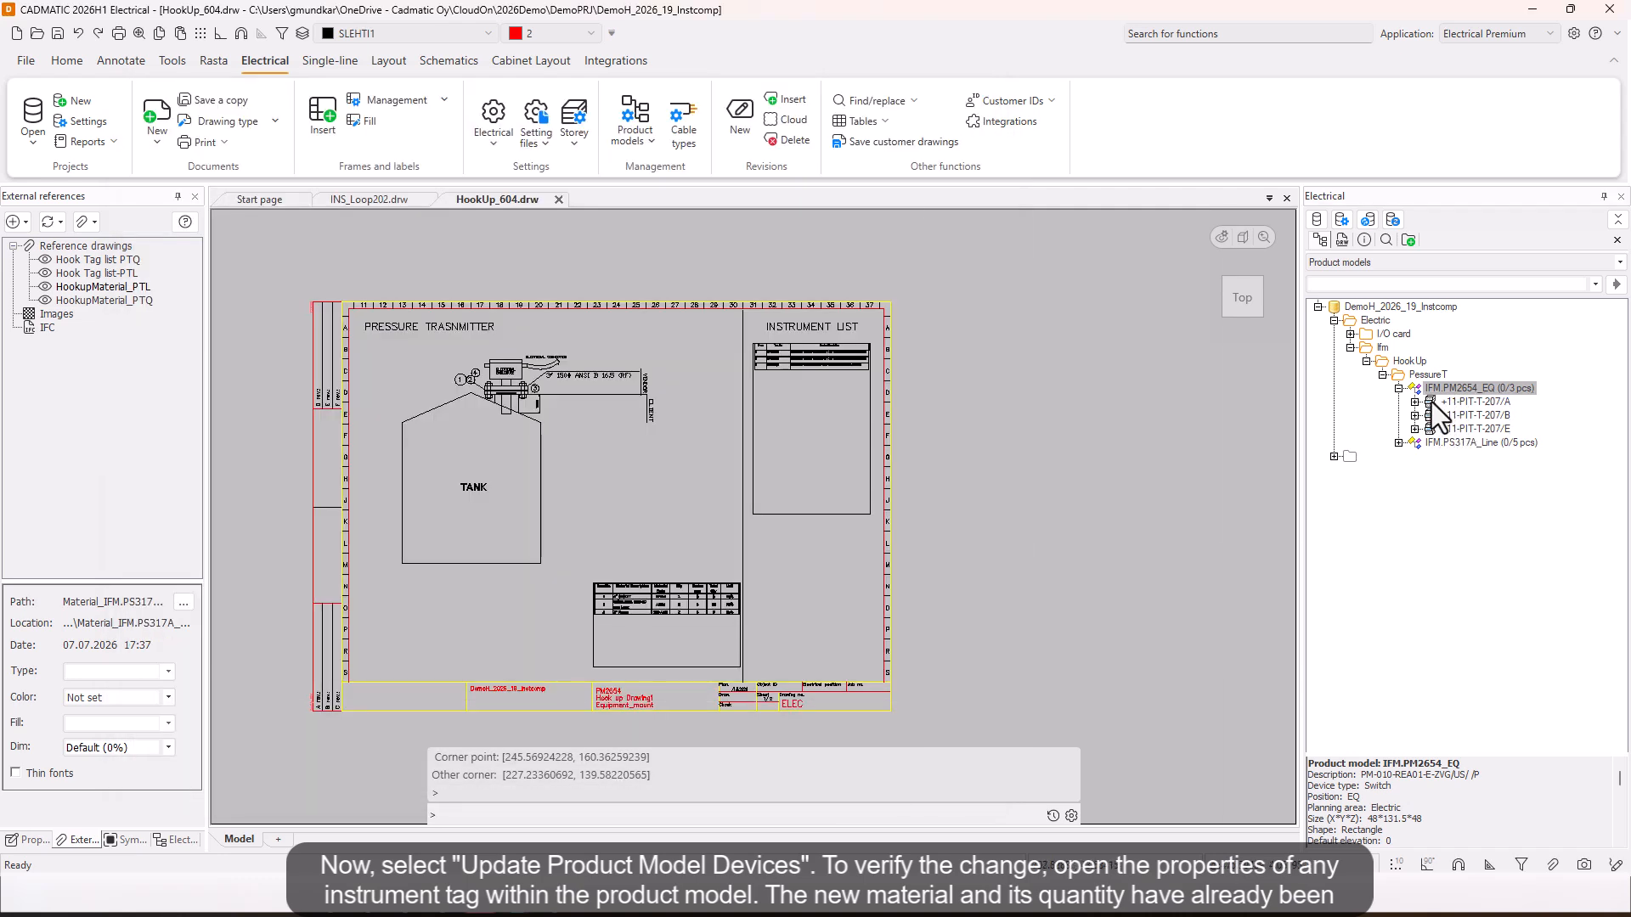
# Step: Check the product information of device PIT-T-207/A for the added nut washer and its quantity
pyautogui.rightClick(1458, 404)
pyautogui.click(1455, 416)
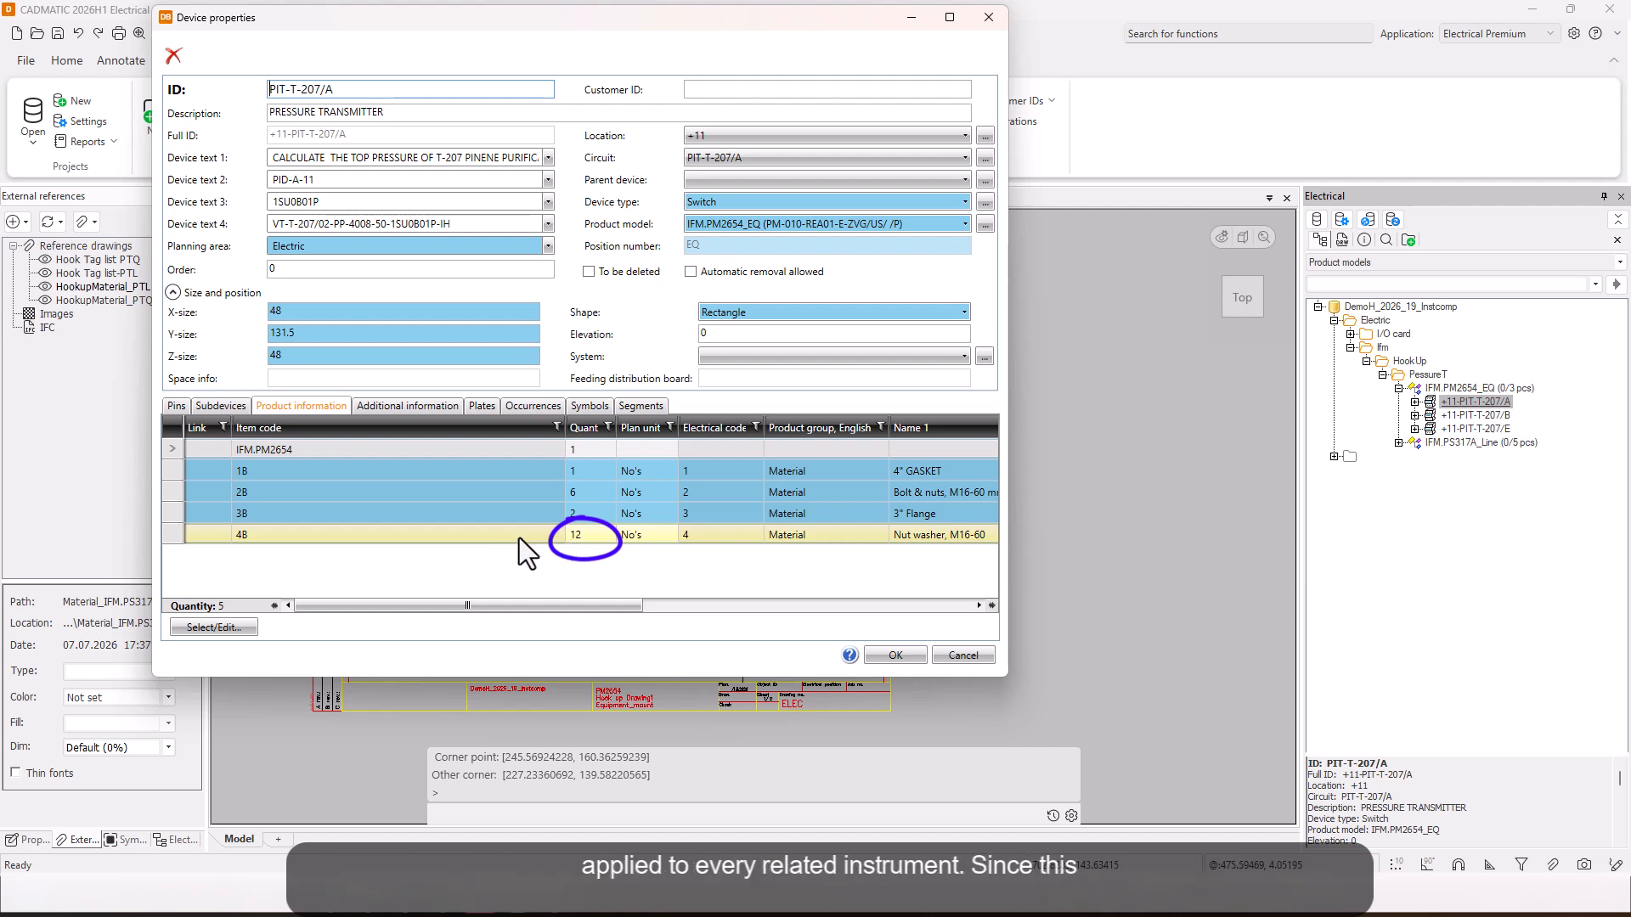
pyautogui.click(896, 655)
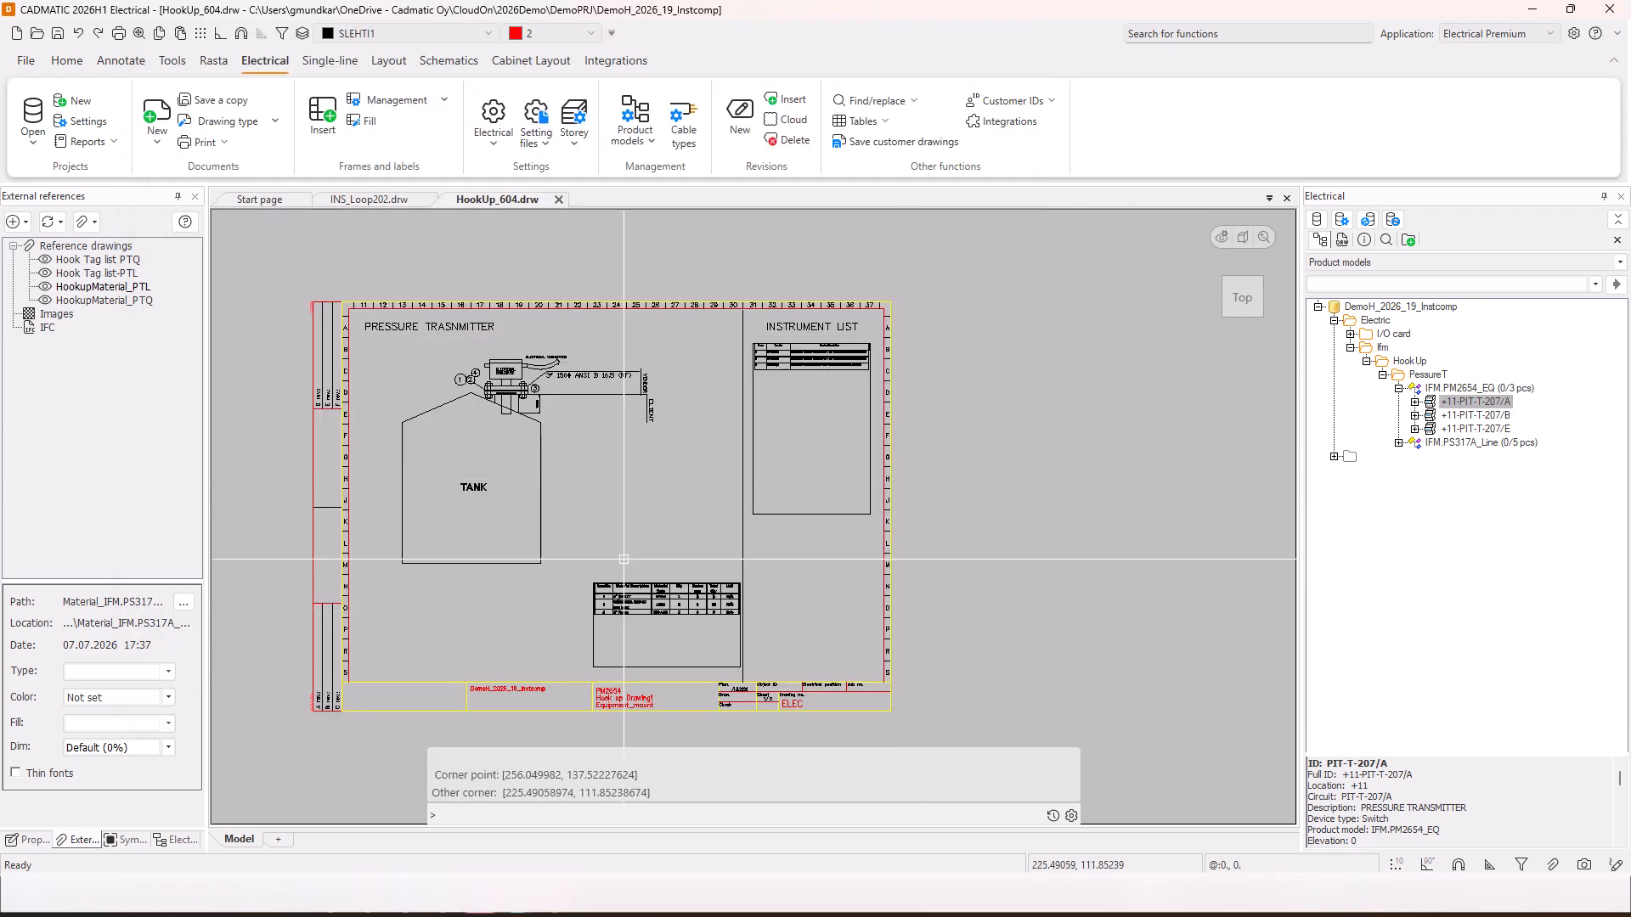
# Step: List the project's documents in the Electrical pane and expand the Report folder
pyautogui.click(1439, 265)
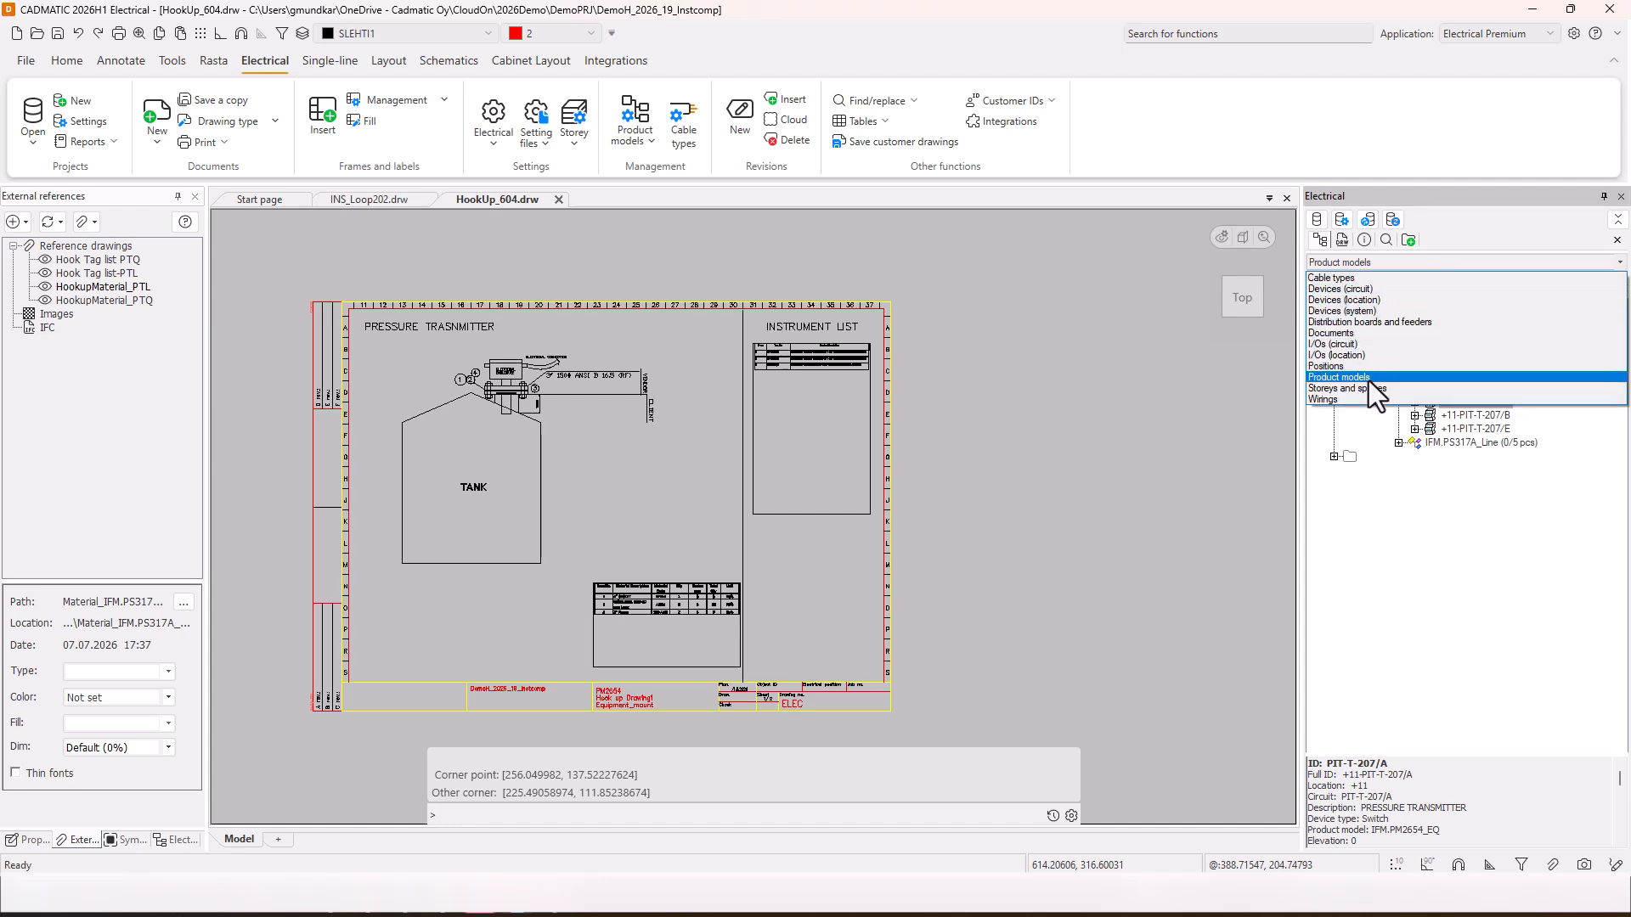
pyautogui.click(1375, 336)
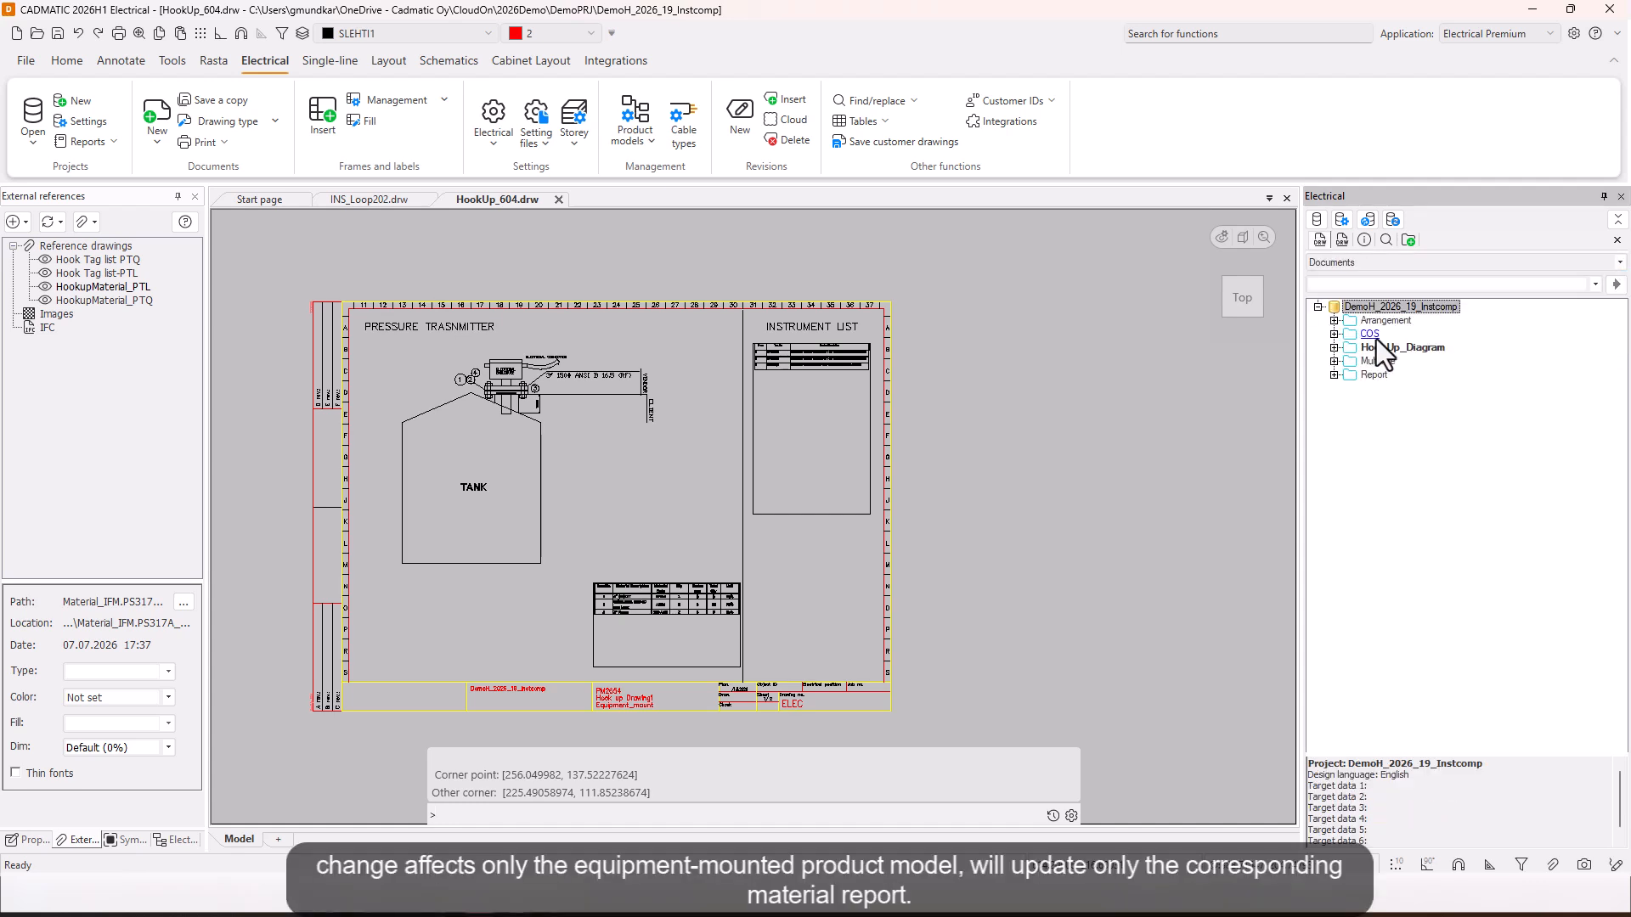
pyautogui.scroll(3, 699, 603)
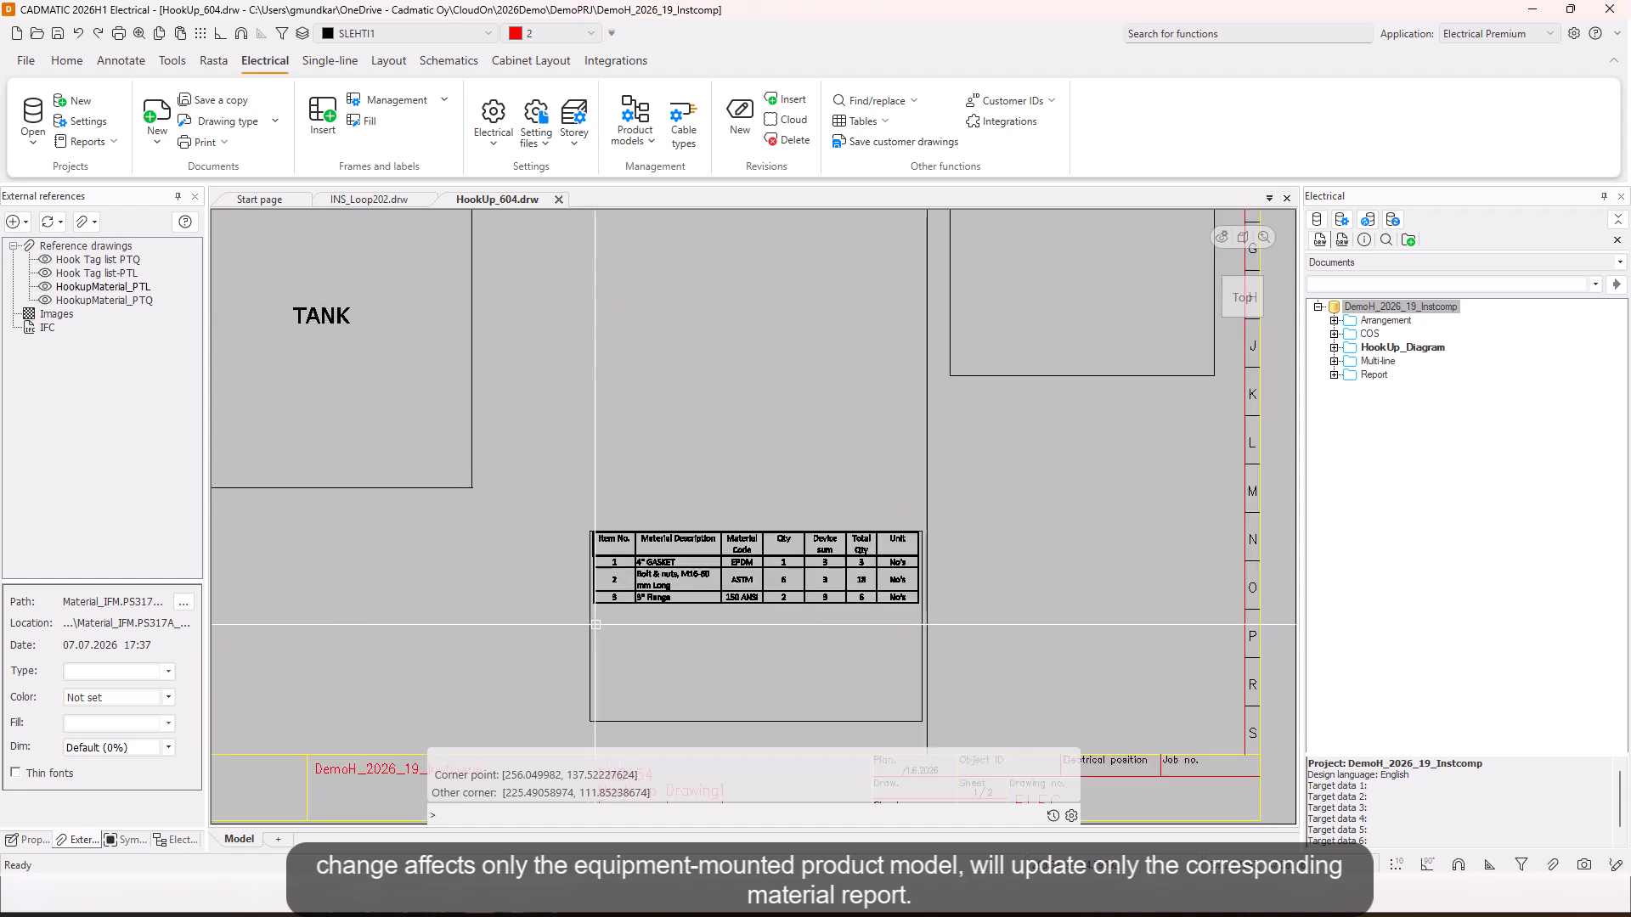
pyautogui.scroll(-3, 699, 603)
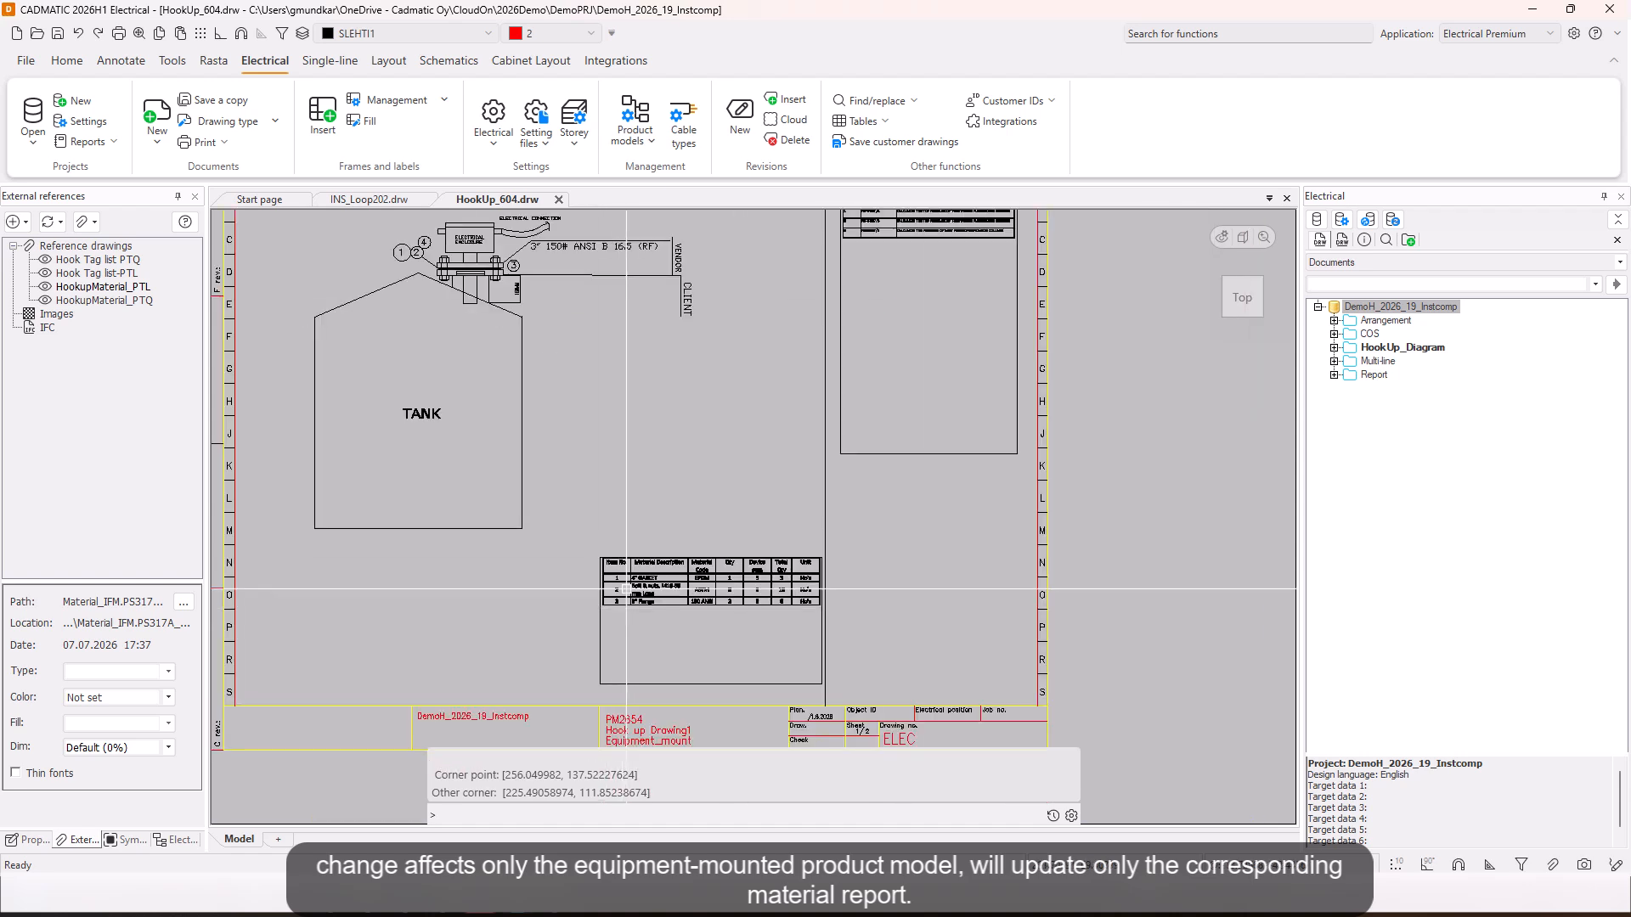
pyautogui.click(1335, 374)
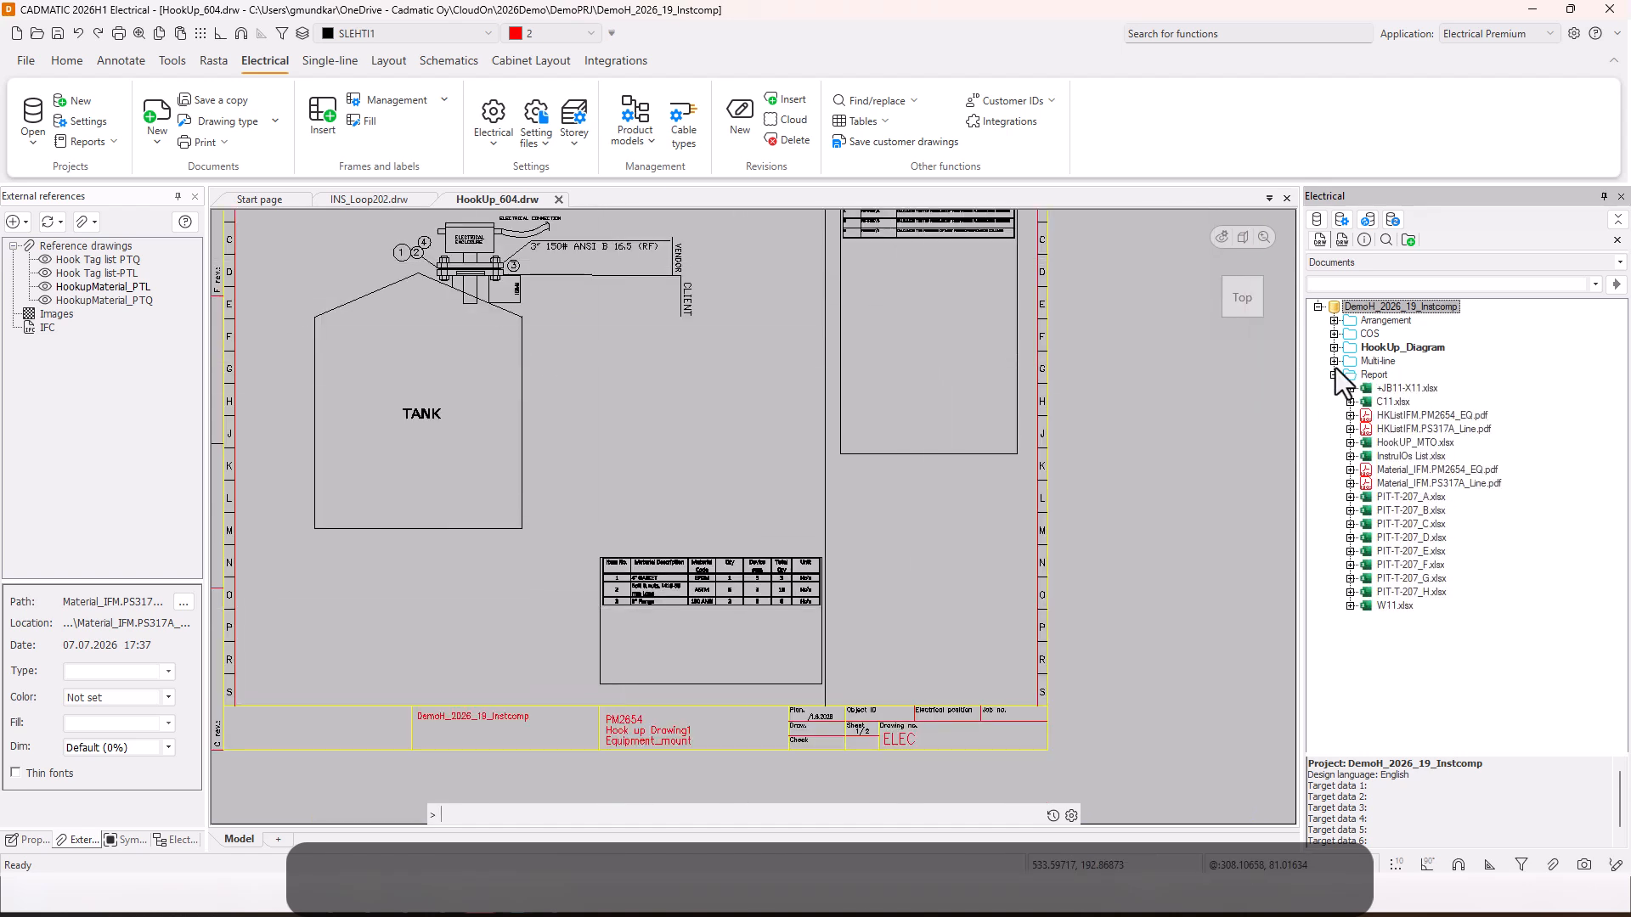
# Step: Update only the Material_IFM.PM2654_EQ.pdf report through the Report folder's selected-reports update
pyautogui.click(1369, 374)
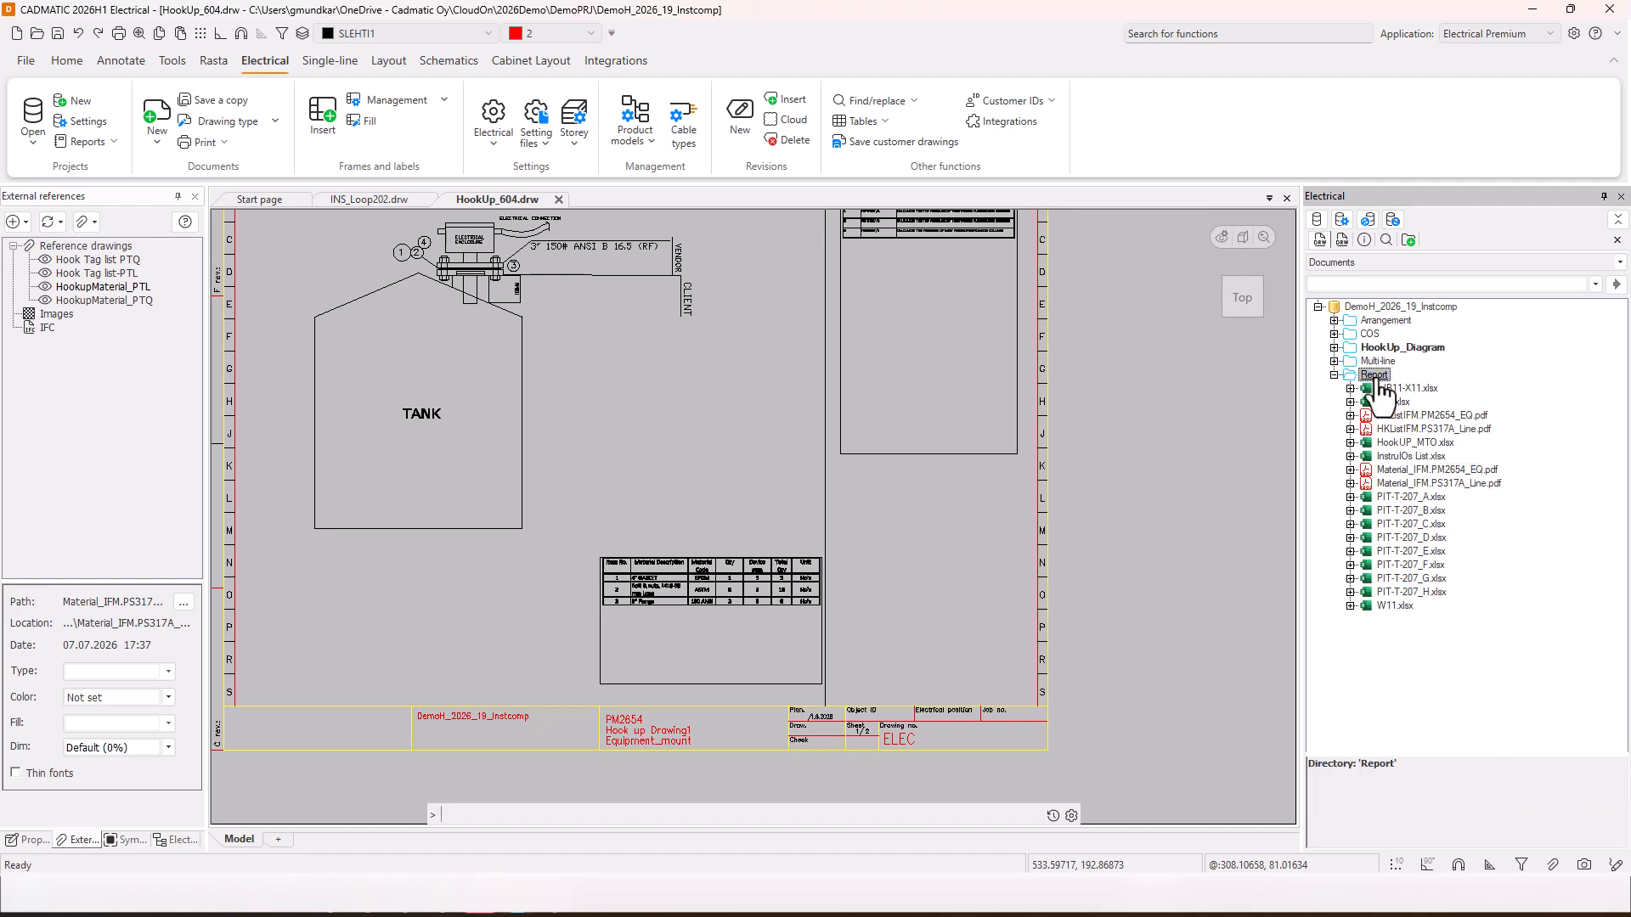
pyautogui.rightClick(1374, 375)
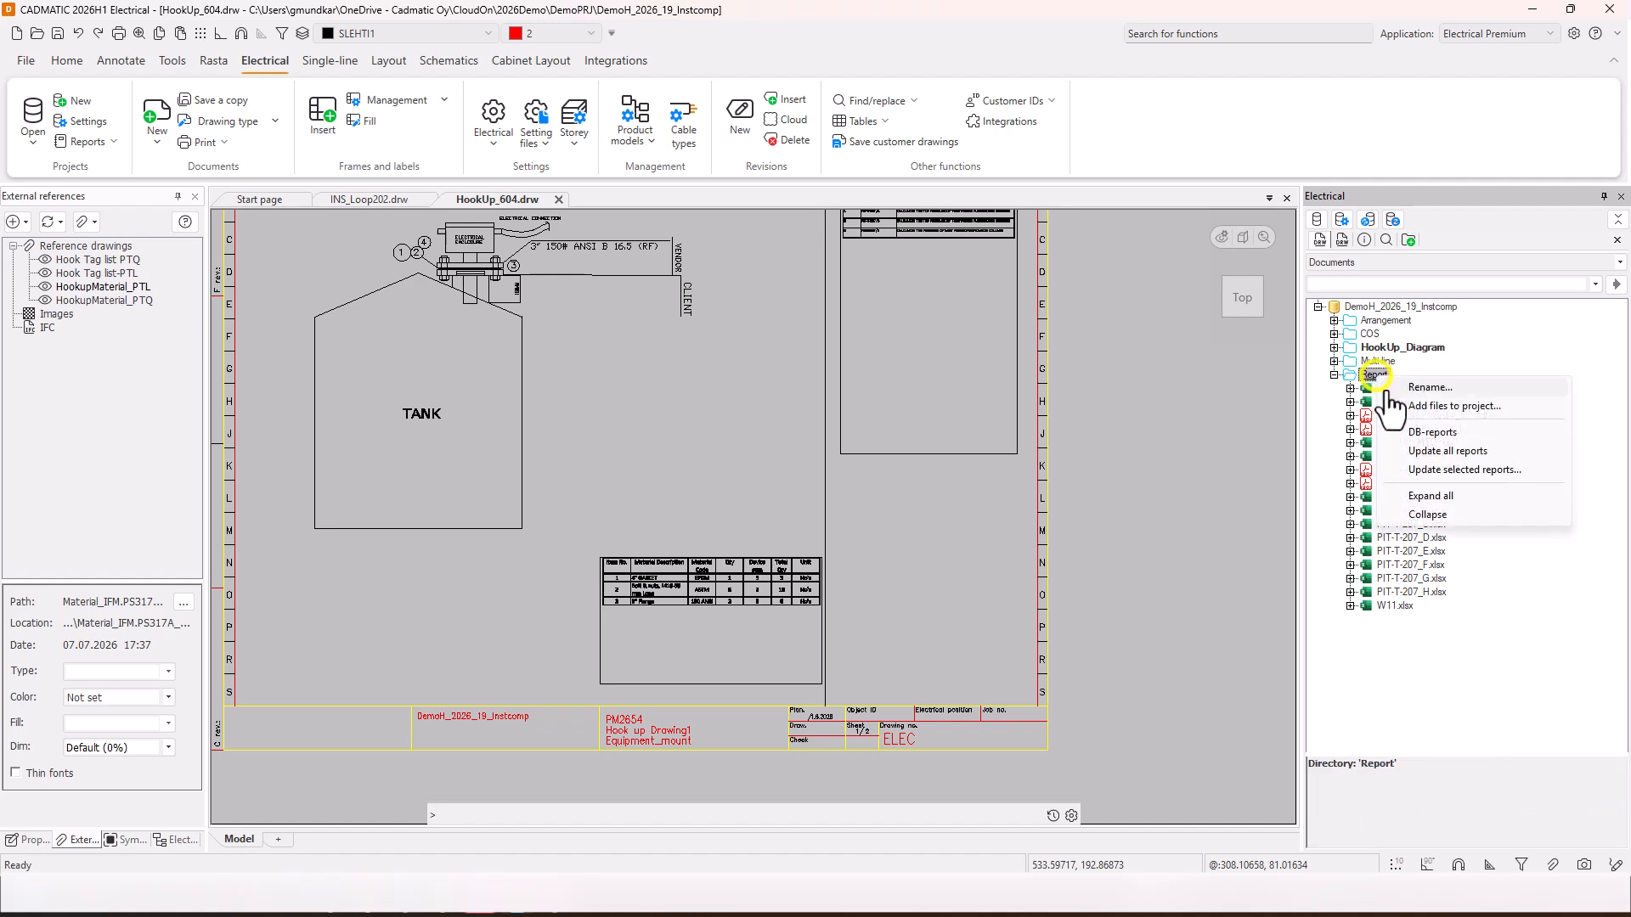
pyautogui.click(1469, 467)
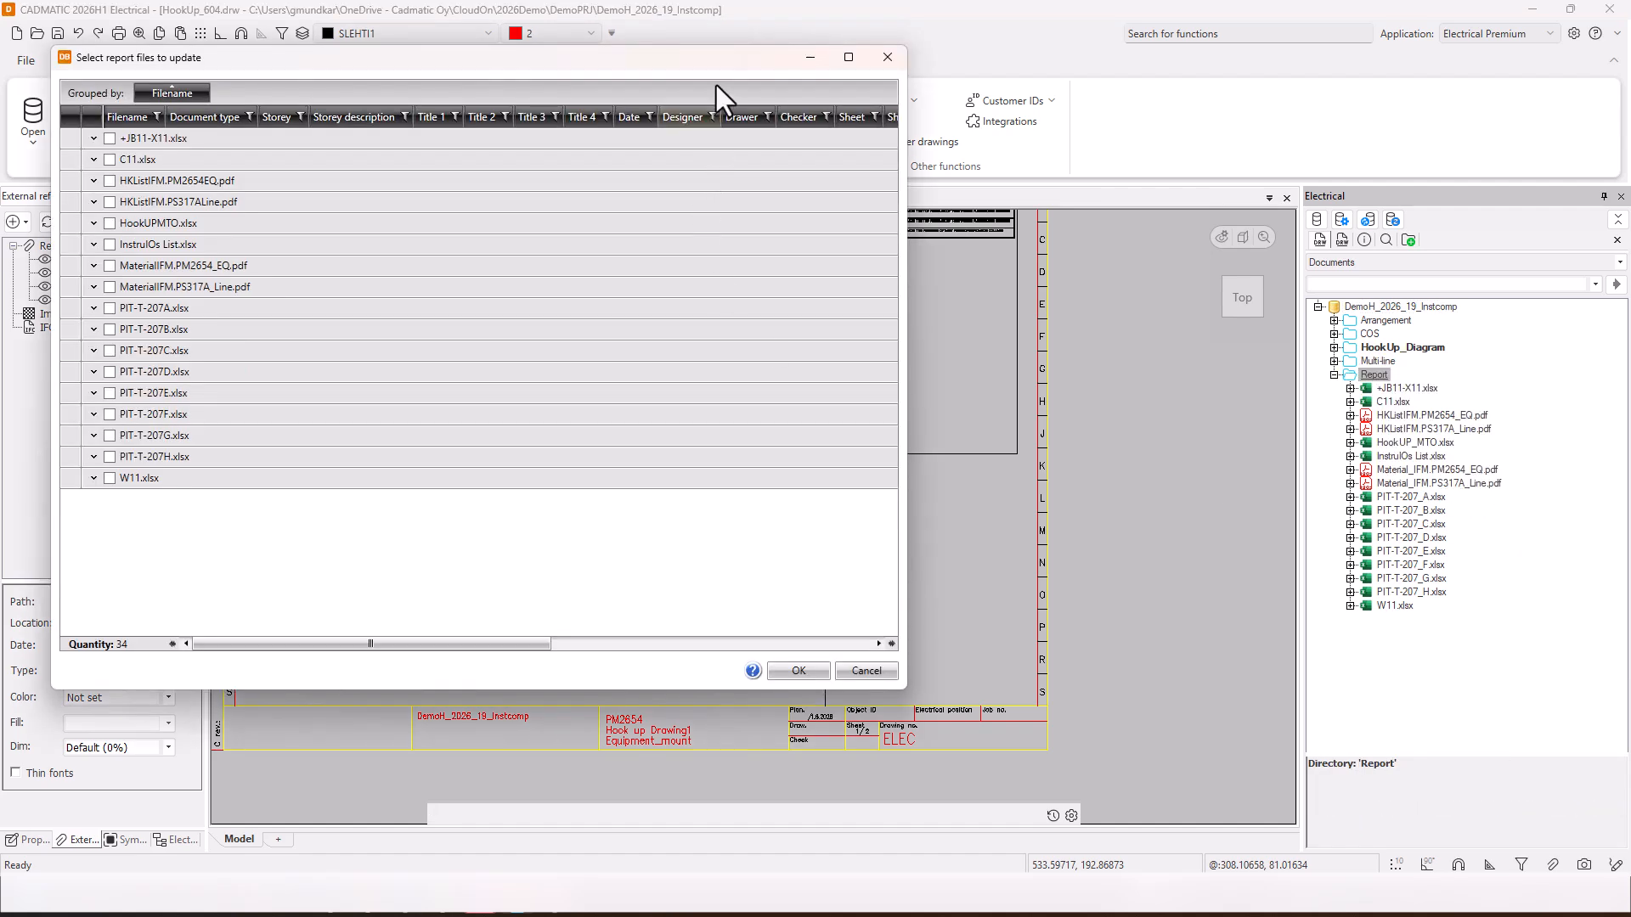
pyautogui.moveTo(724, 64); pyautogui.dragTo(1433, 214)
pyautogui.click(818, 415)
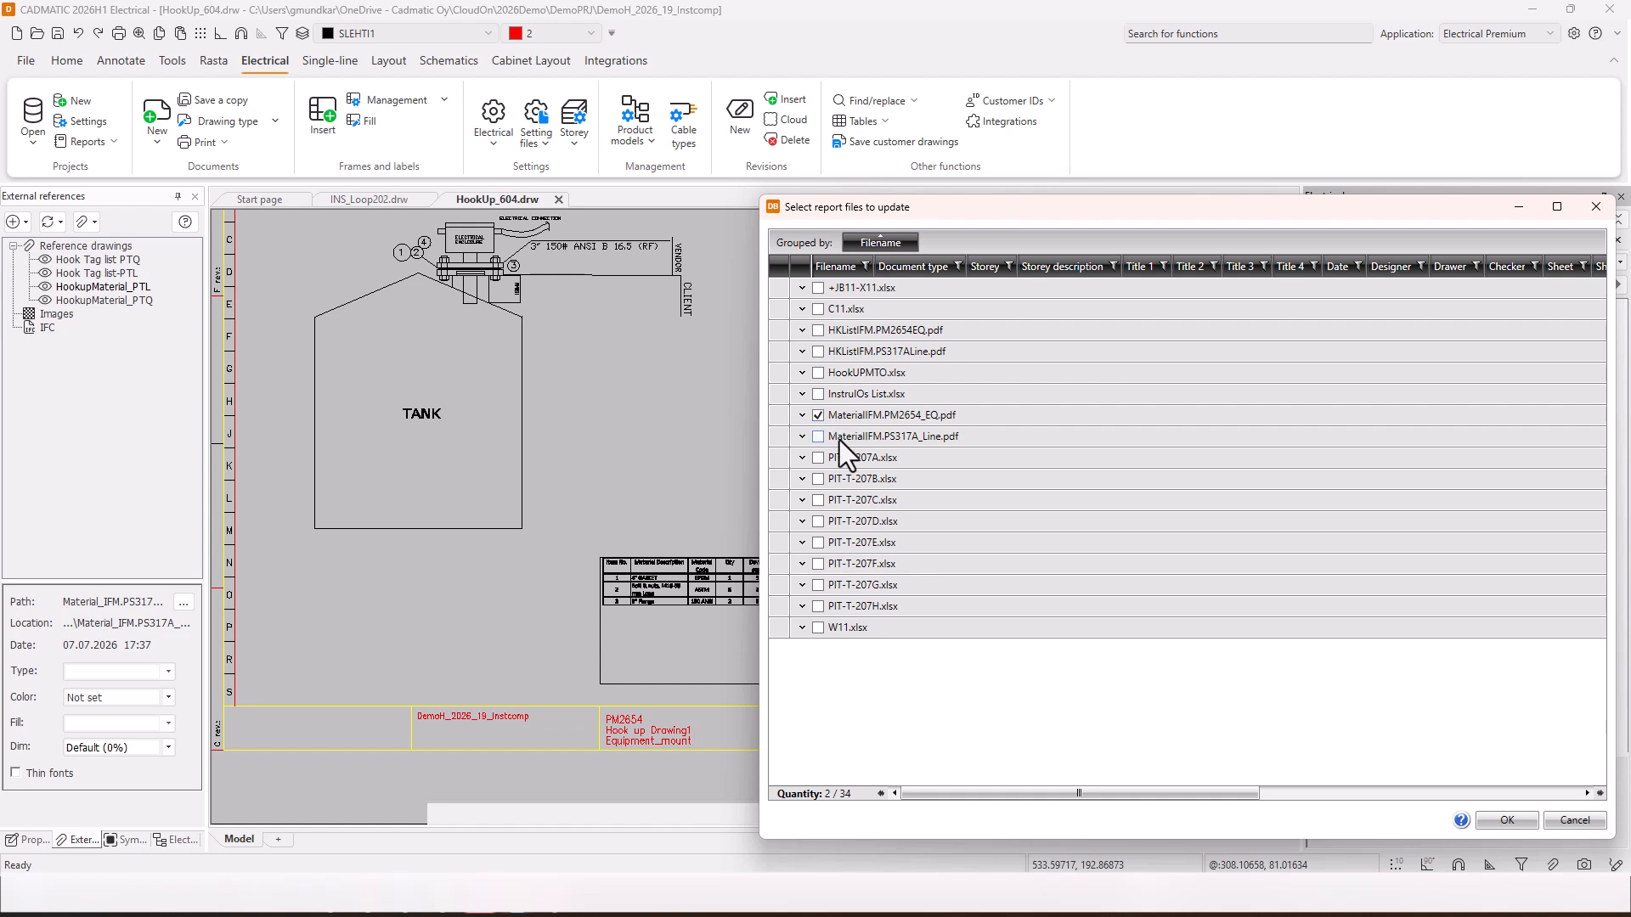
pyautogui.click(1505, 823)
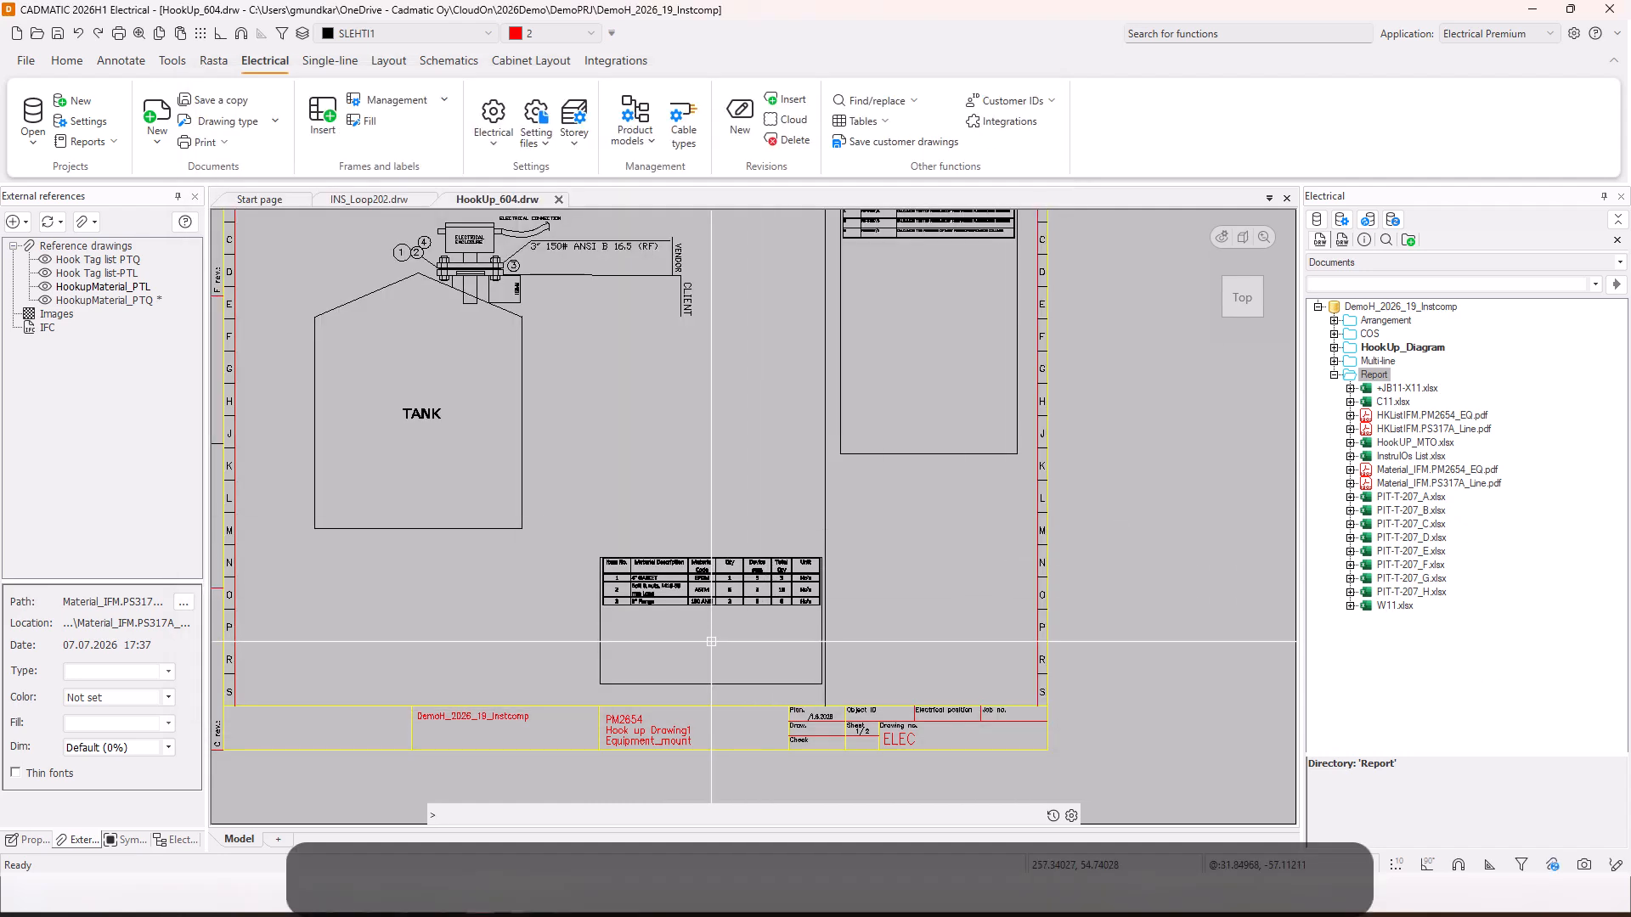
# Step: Reload the HookupMaterial_PTQ reference drawing to refresh the material list on the equipment-mount sheet
pyautogui.scroll(3, 779, 627)
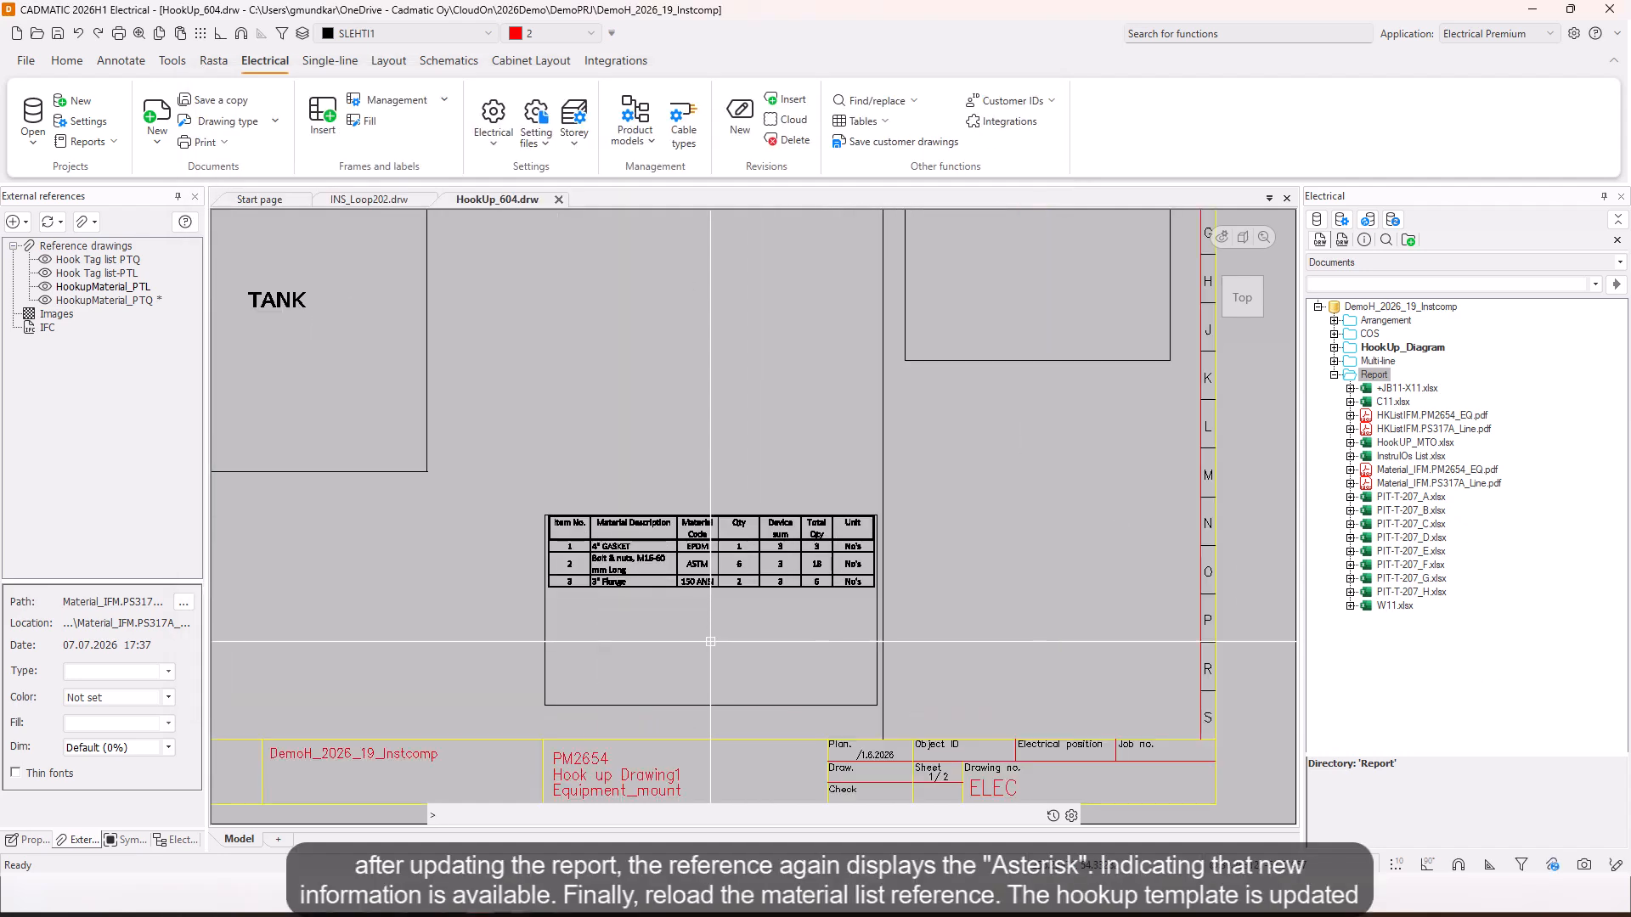
pyautogui.click(114, 304)
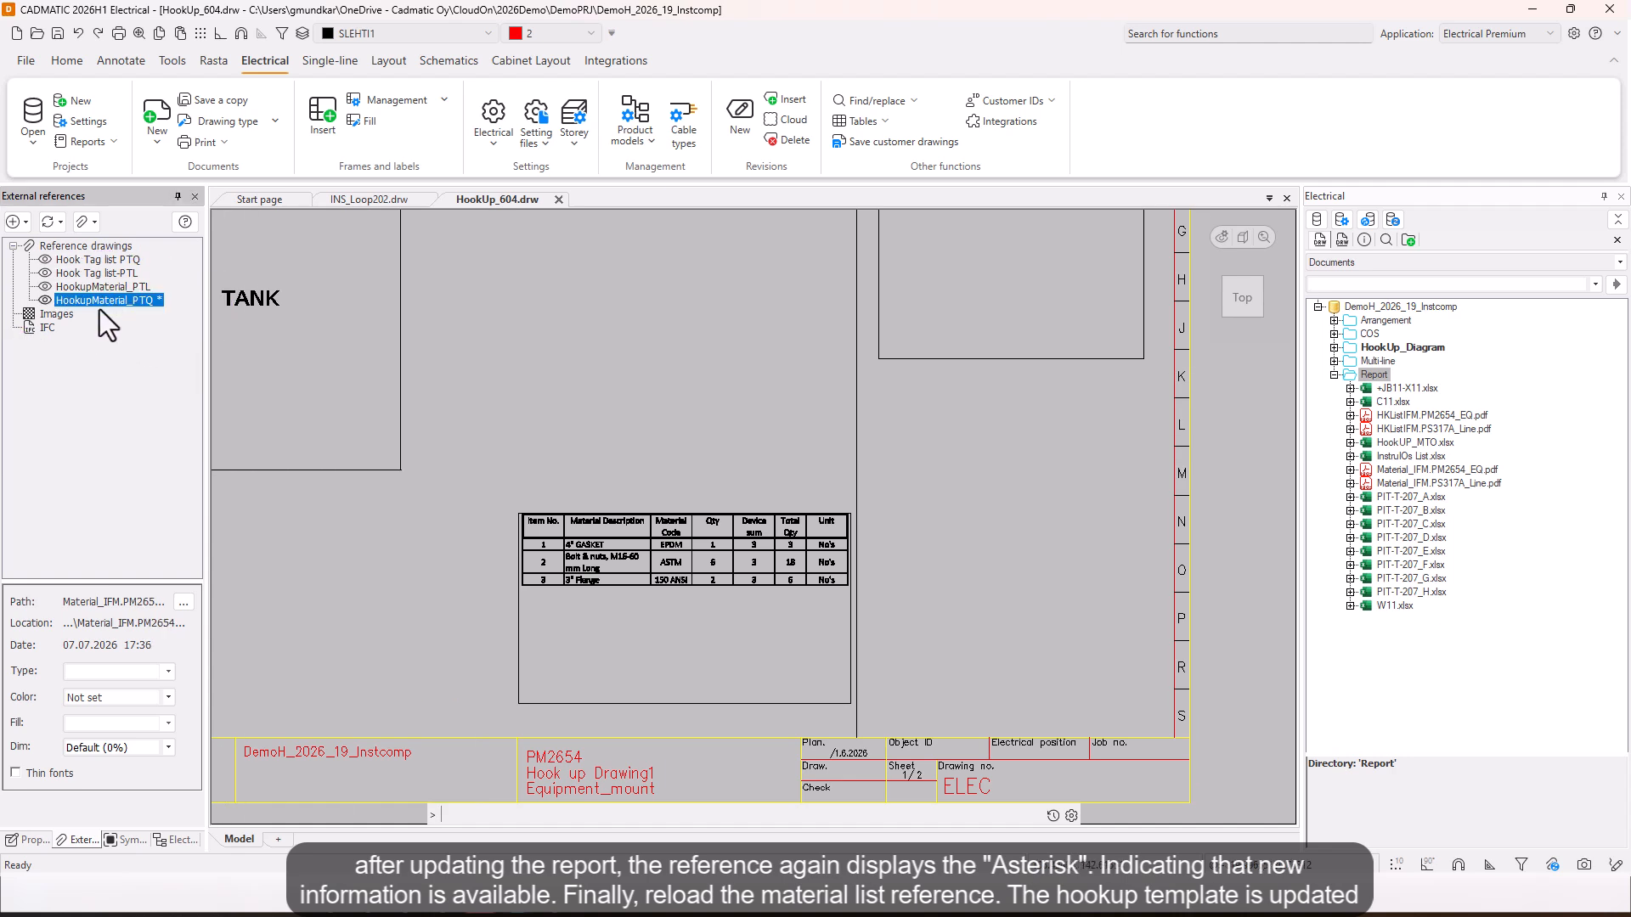
pyautogui.rightClick(103, 308)
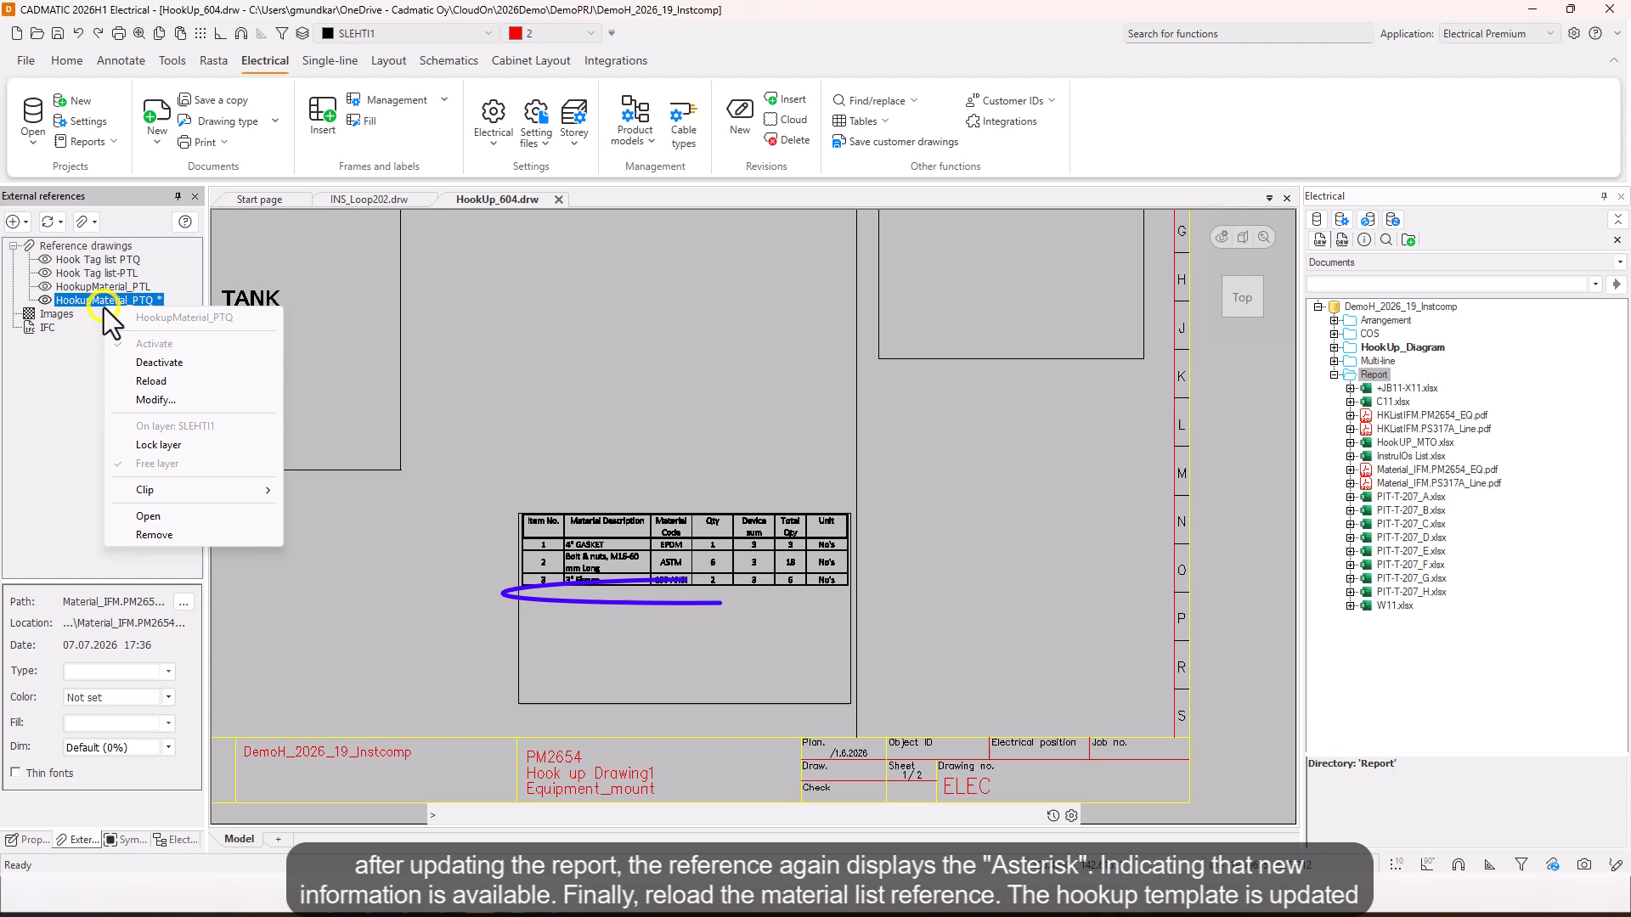
pyautogui.click(153, 382)
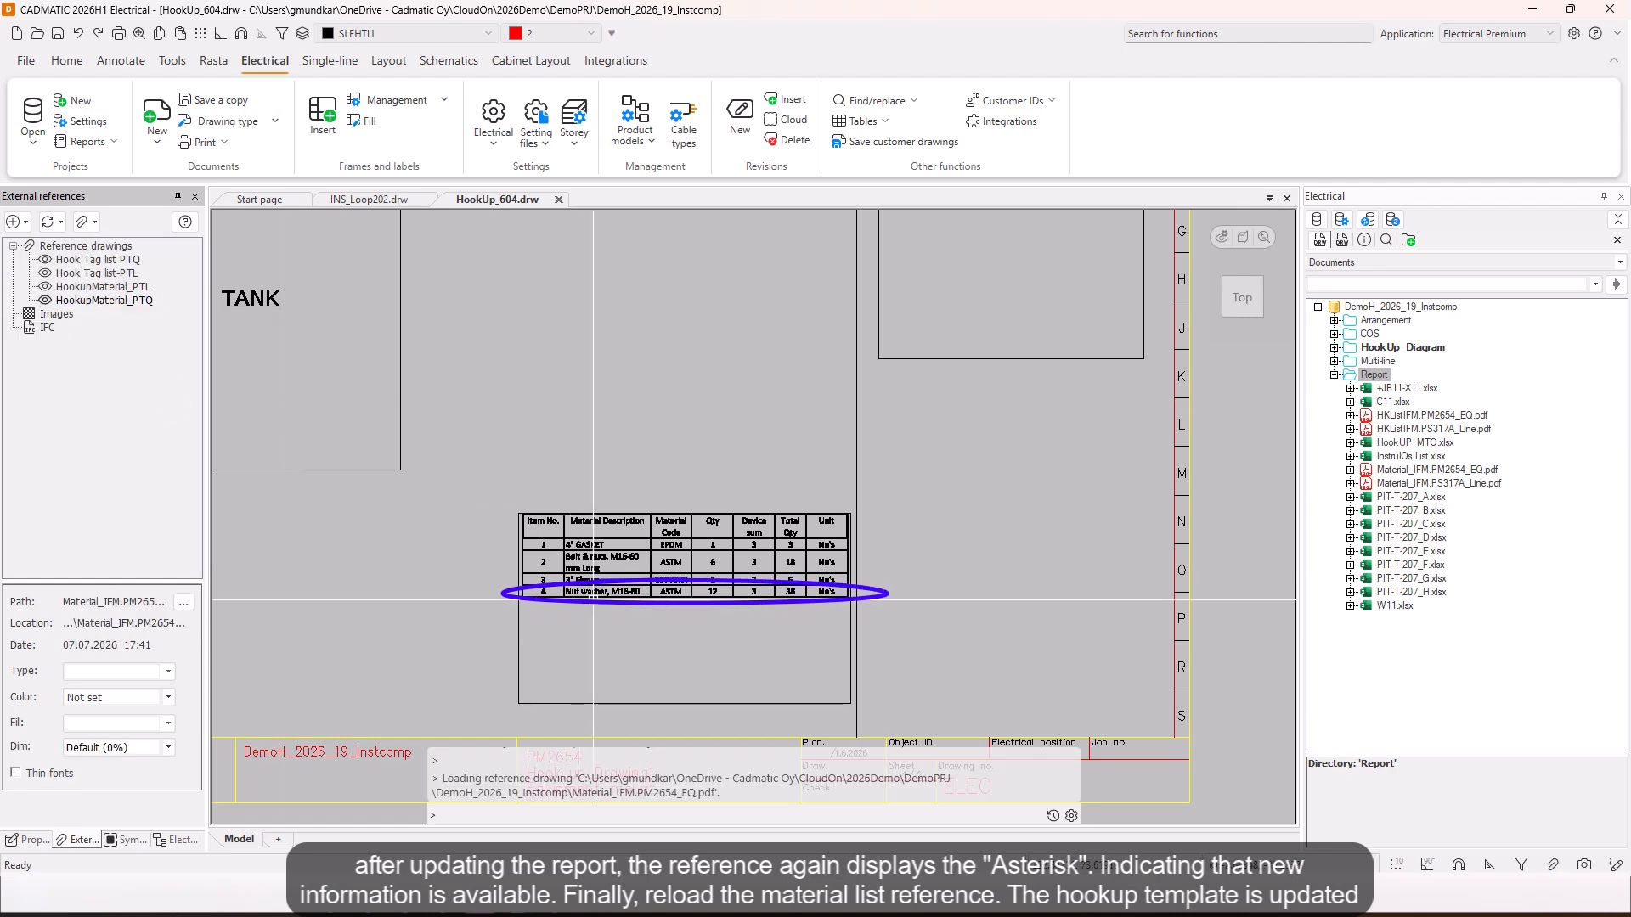
pyautogui.scroll(2, 628, 602)
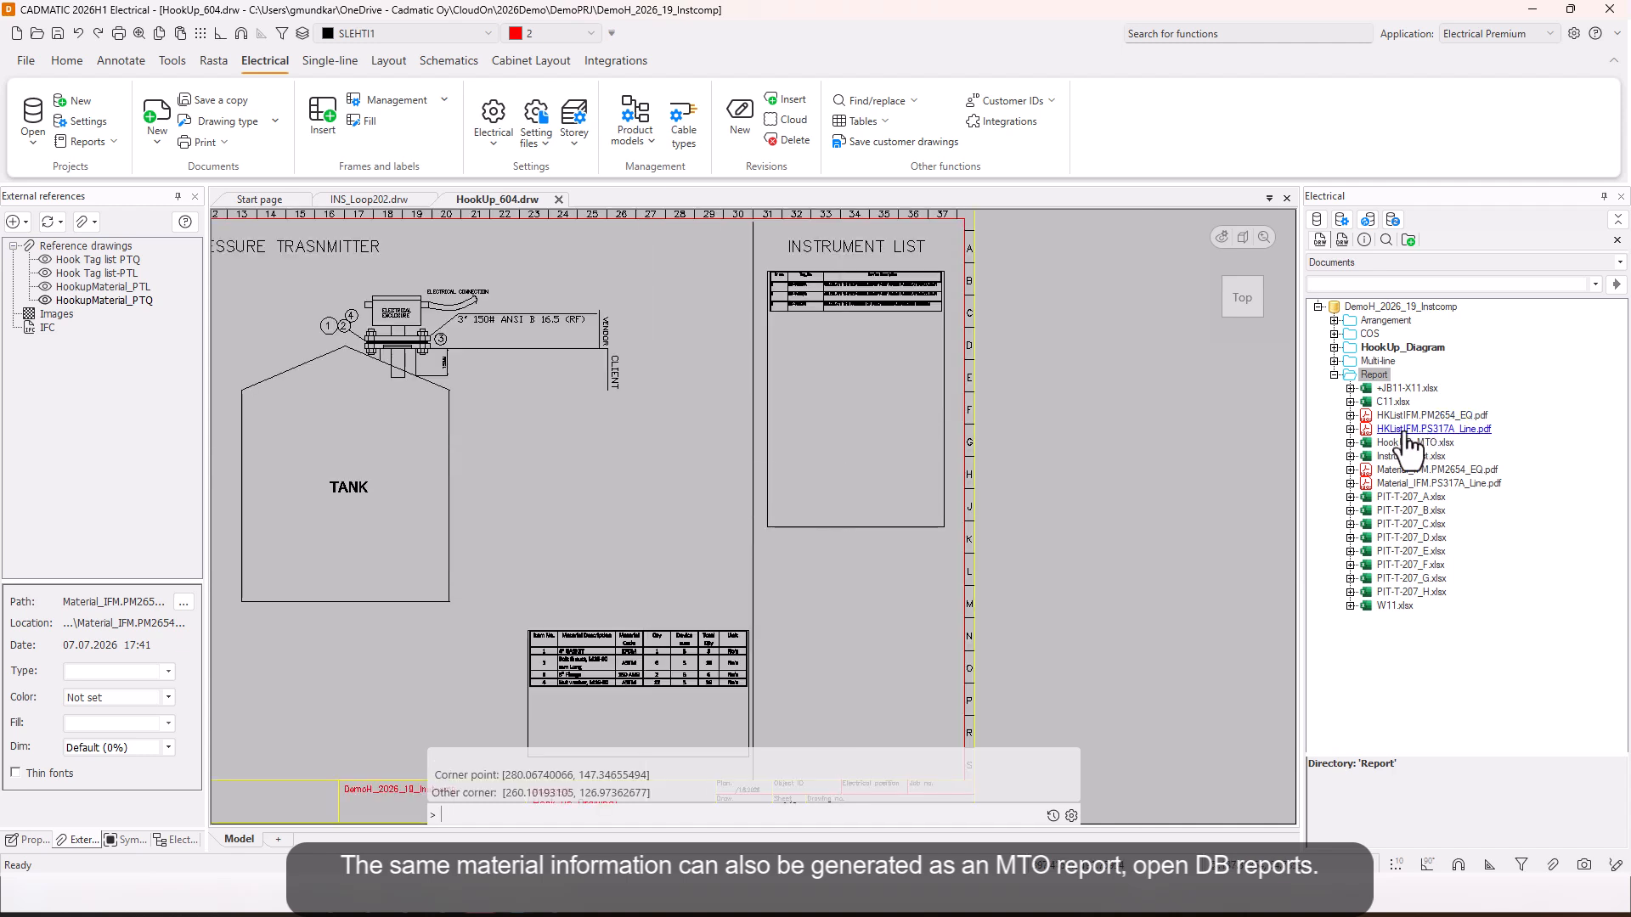
# Step: Start DB-reports from the Report folder and load the saved report settings (Common) Instru_MTO
pyautogui.rightClick(1376, 374)
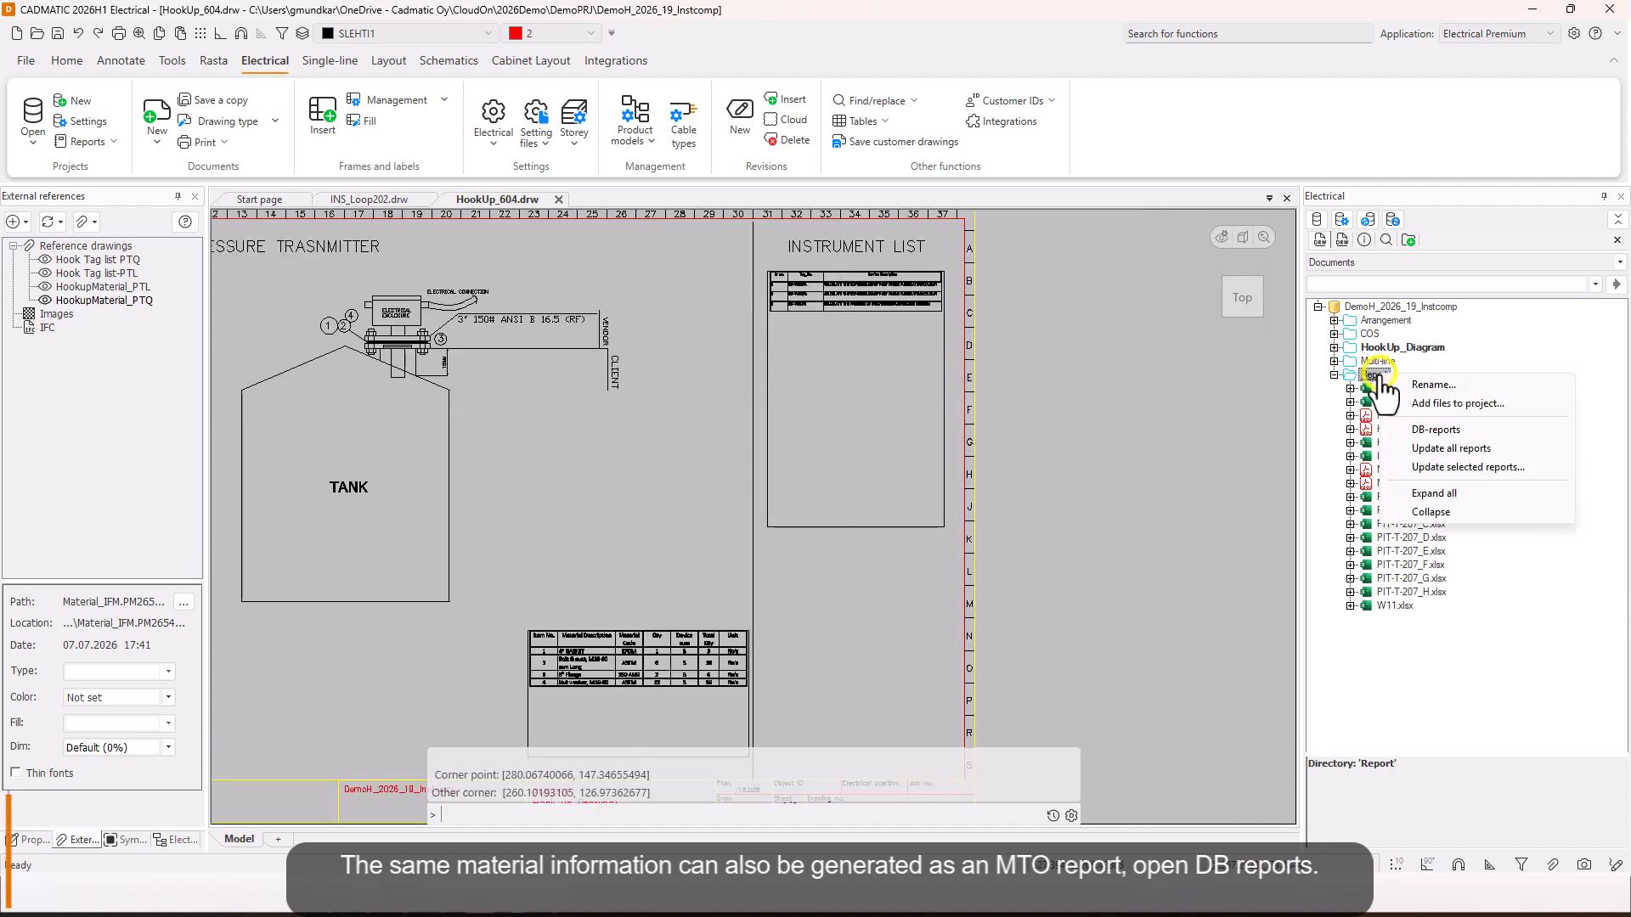
pyautogui.click(1438, 429)
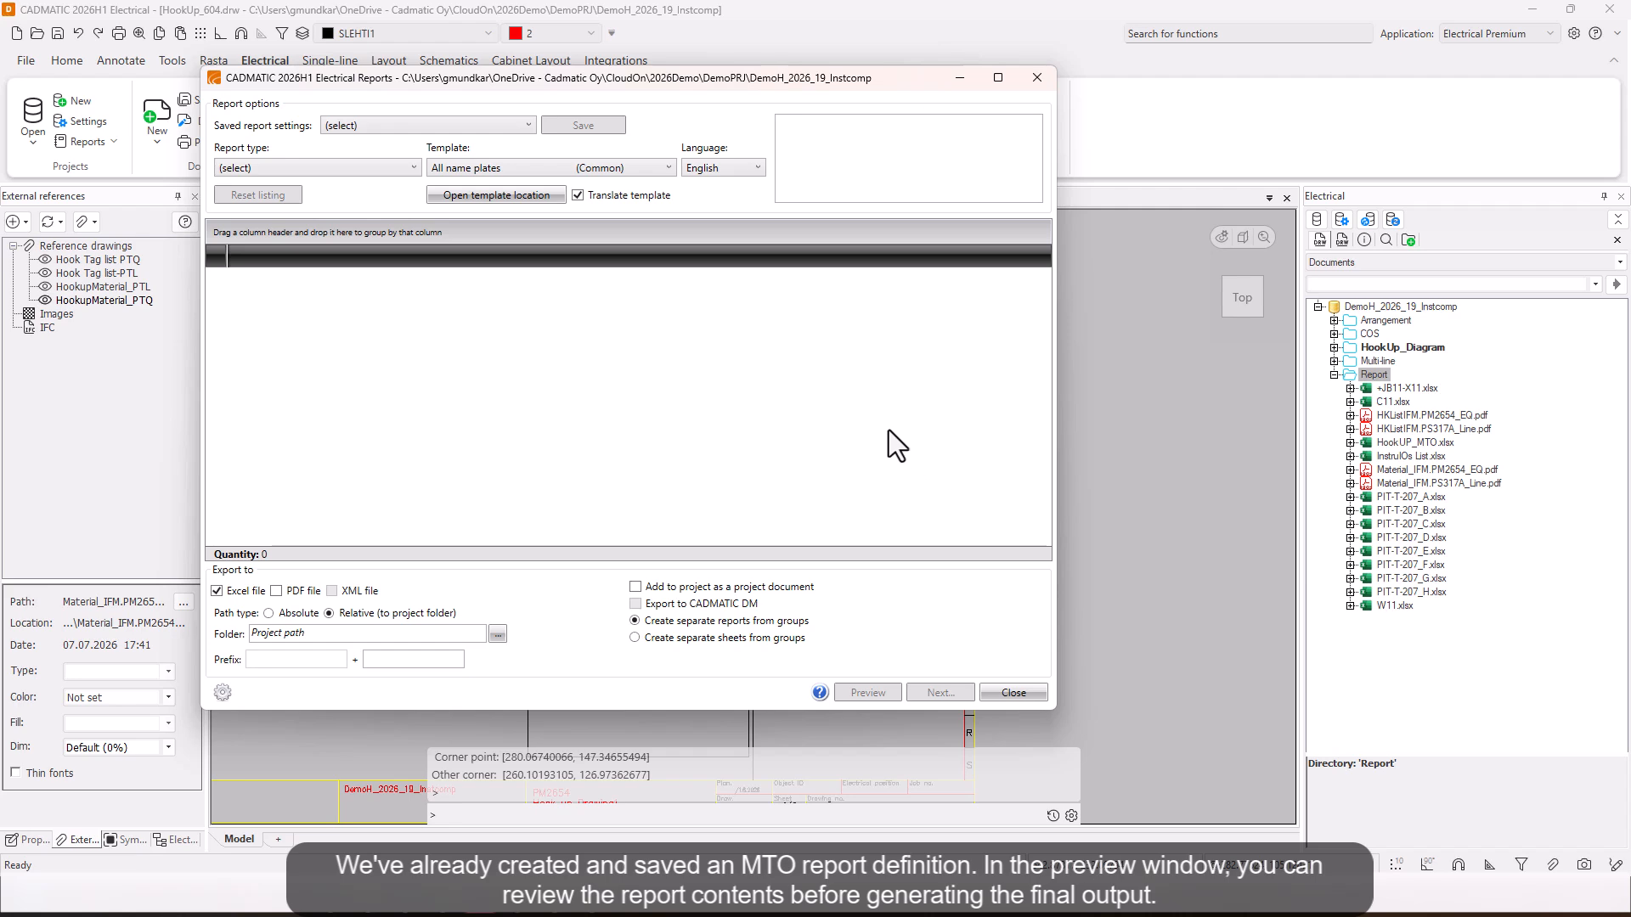
pyautogui.click(480, 126)
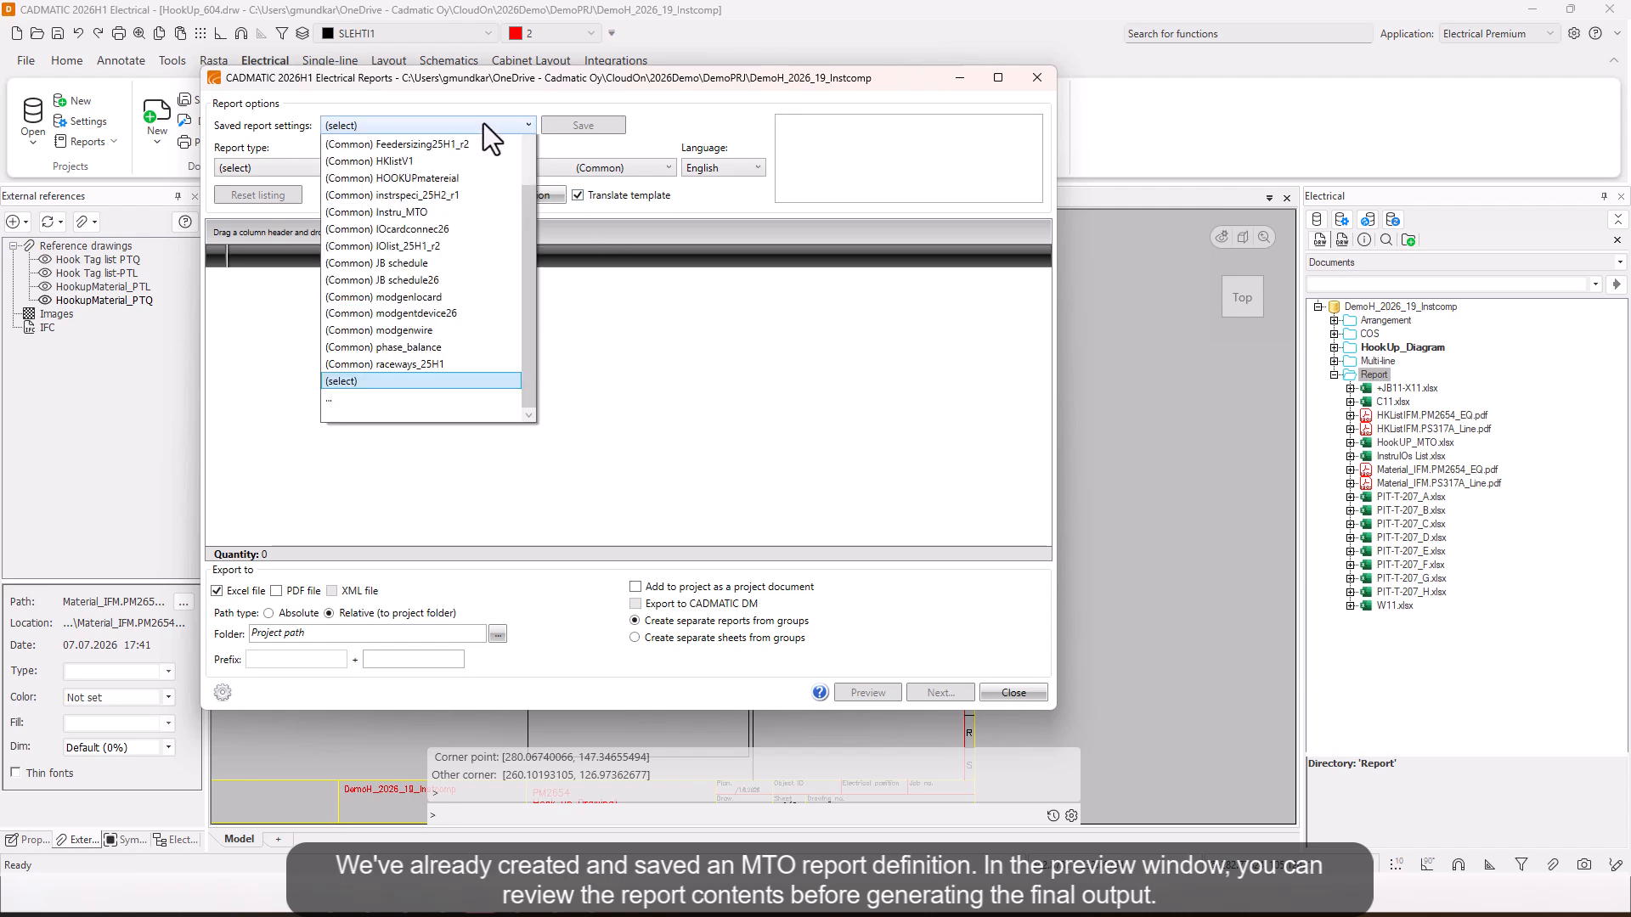
pyautogui.click(436, 227)
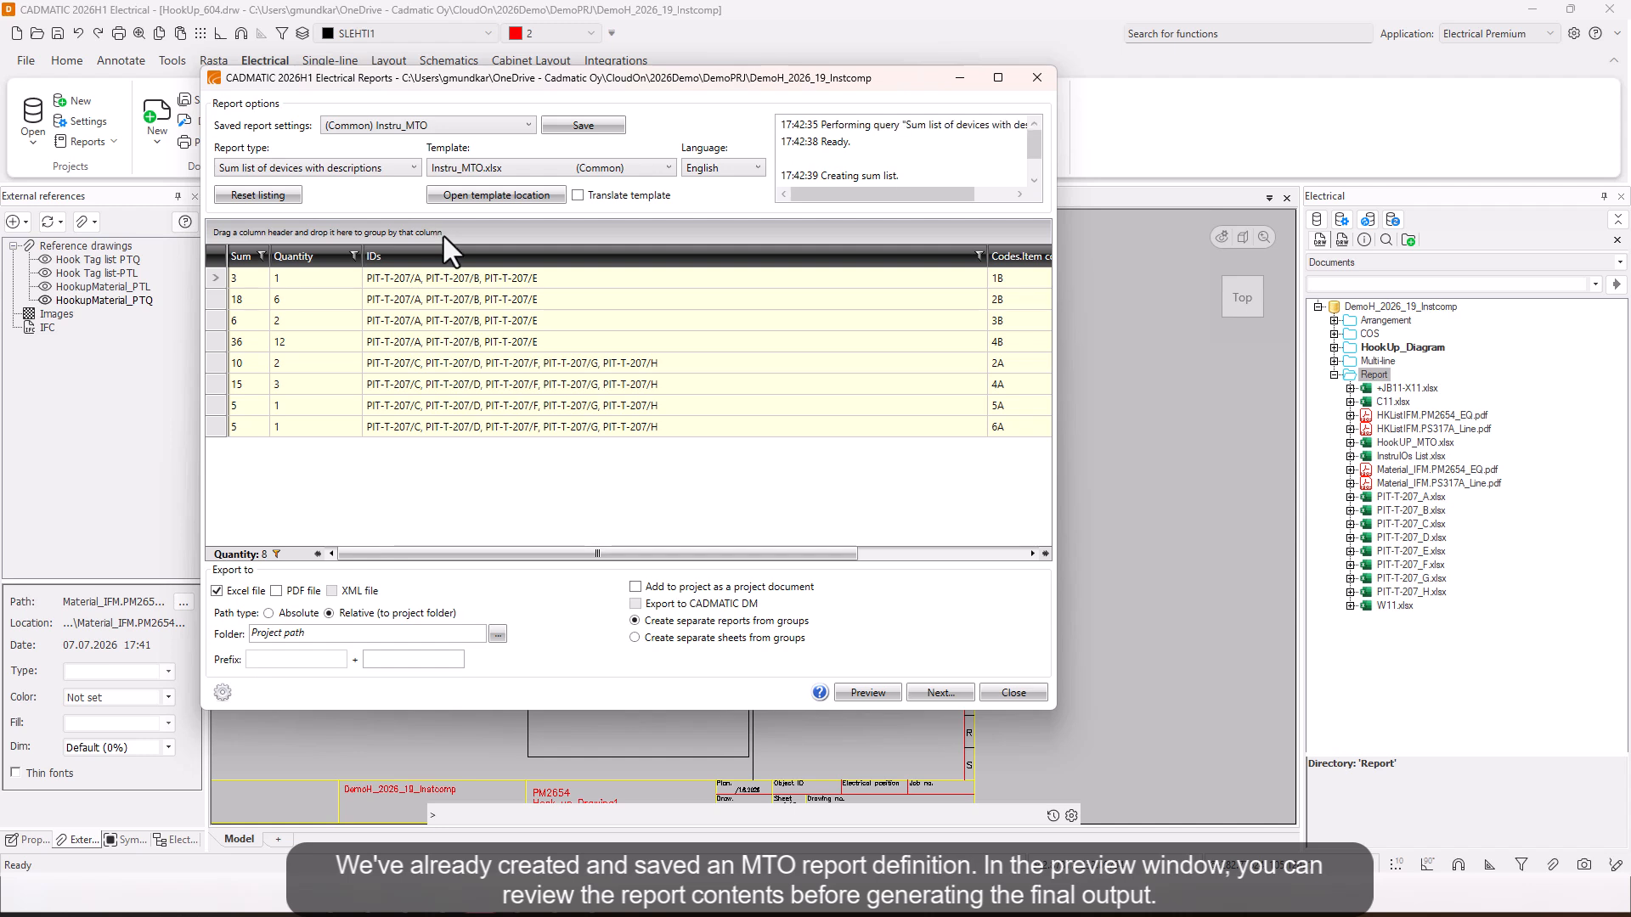
# Step: Generate the MTO listing as an Excel report named MTO_Instru_Hookup, added to the project as a project document, and close the report window
pyautogui.click(644, 589)
pyautogui.moveTo(634, 553); pyautogui.dragTo(950, 615)
pyautogui.click(920, 695)
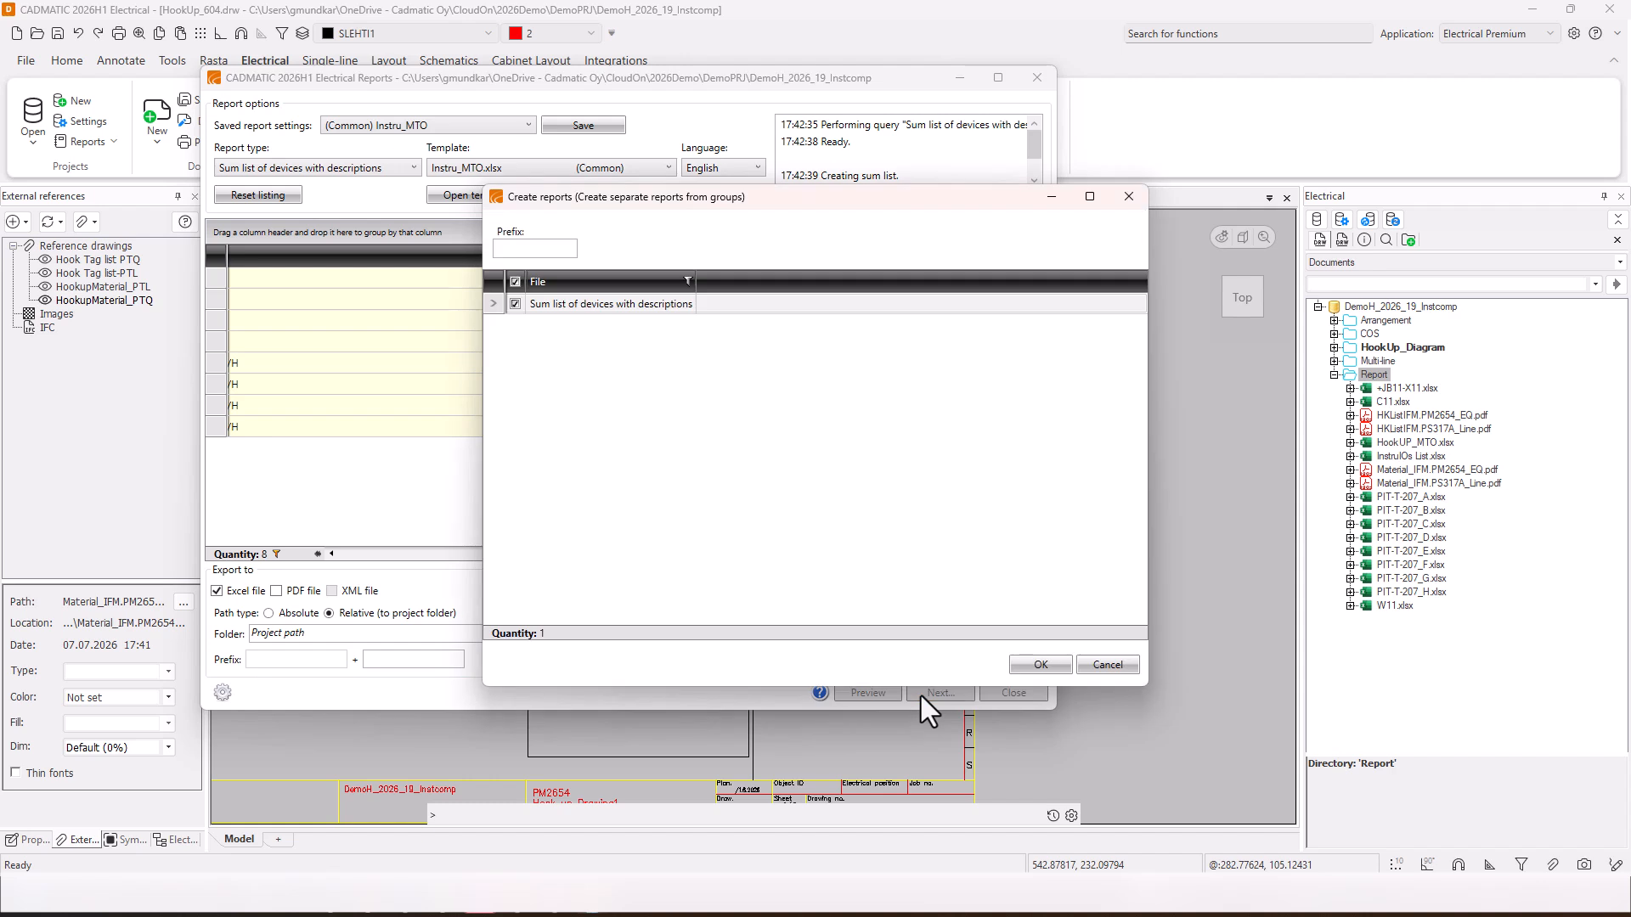
pyautogui.click(635, 304)
pyautogui.hotkey('ctrl', 'a')
pyautogui.write('M')
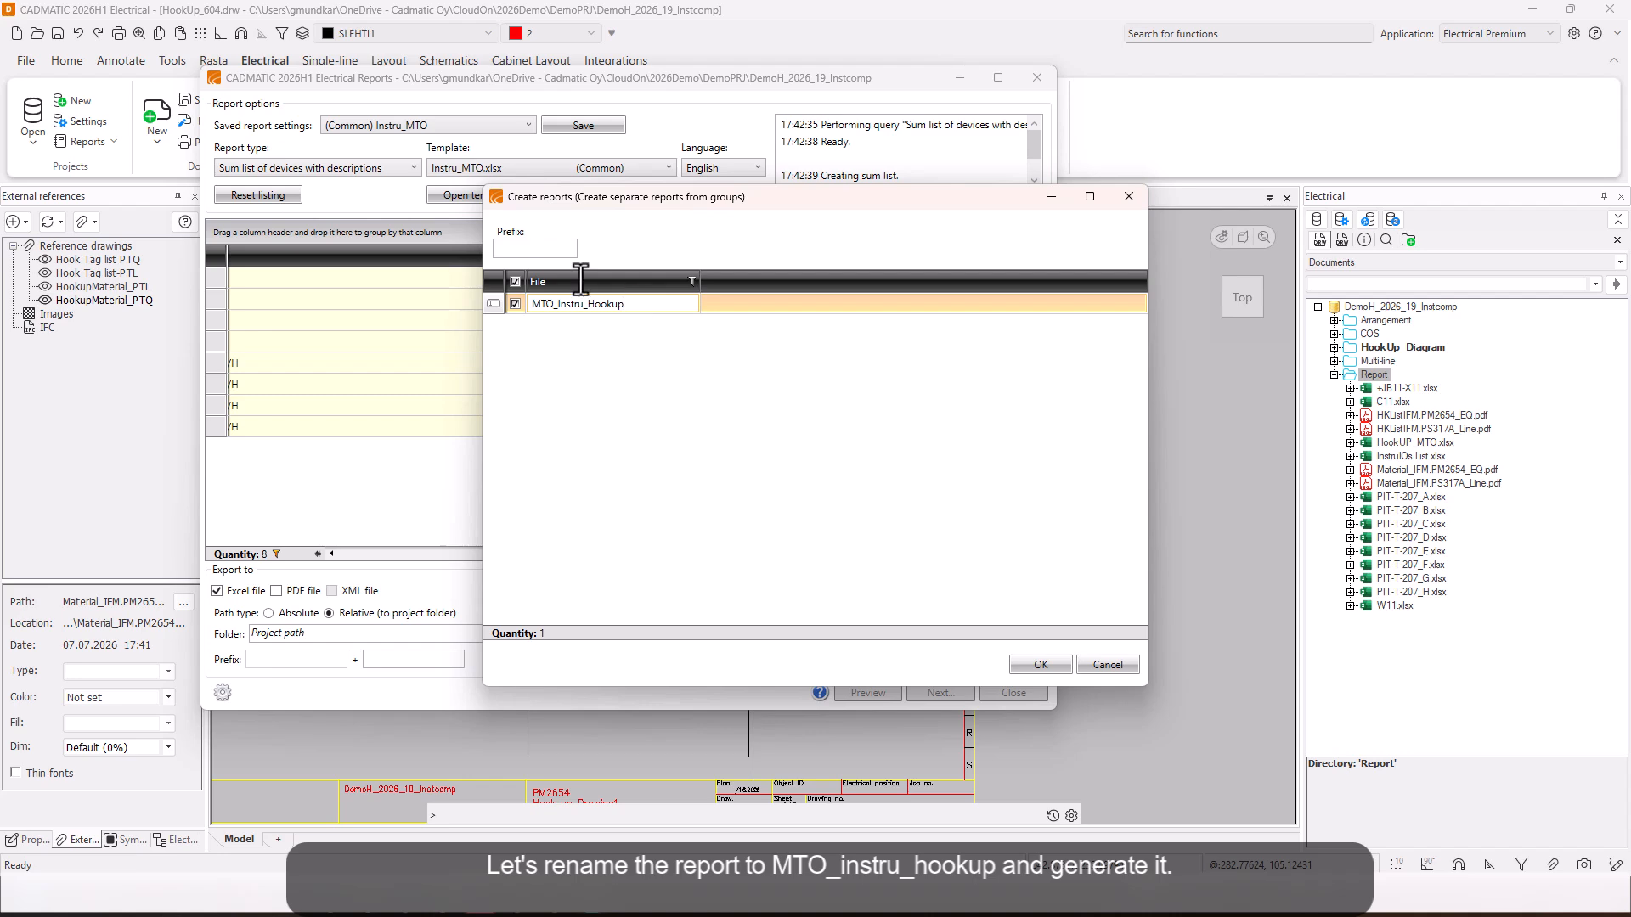
pyautogui.click(1041, 664)
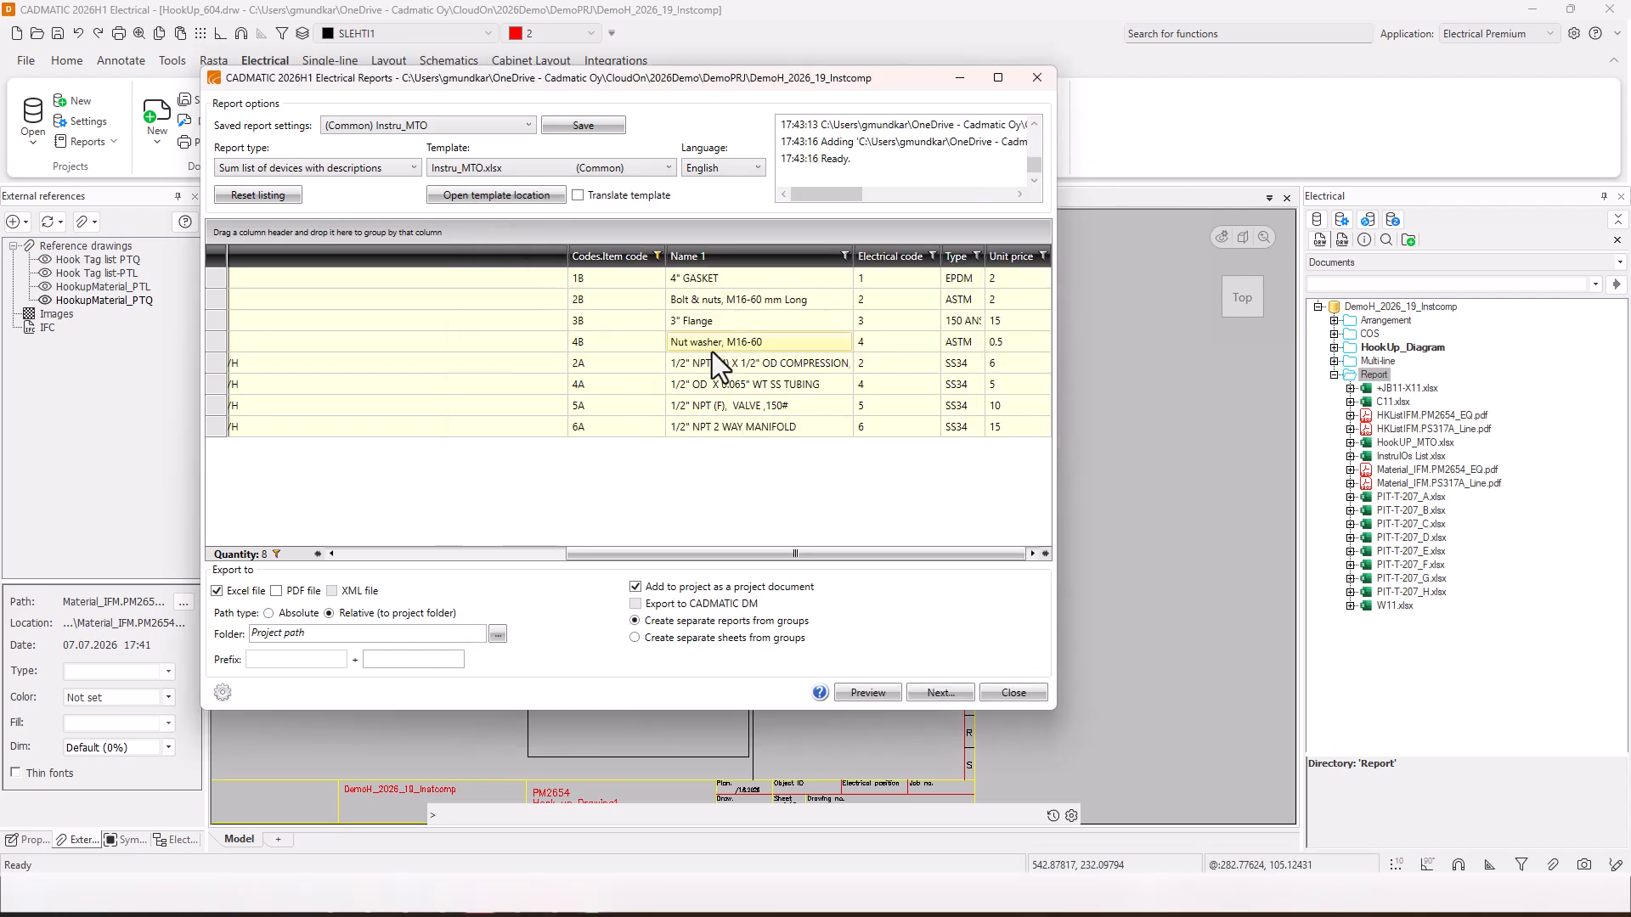
pyautogui.click(1006, 691)
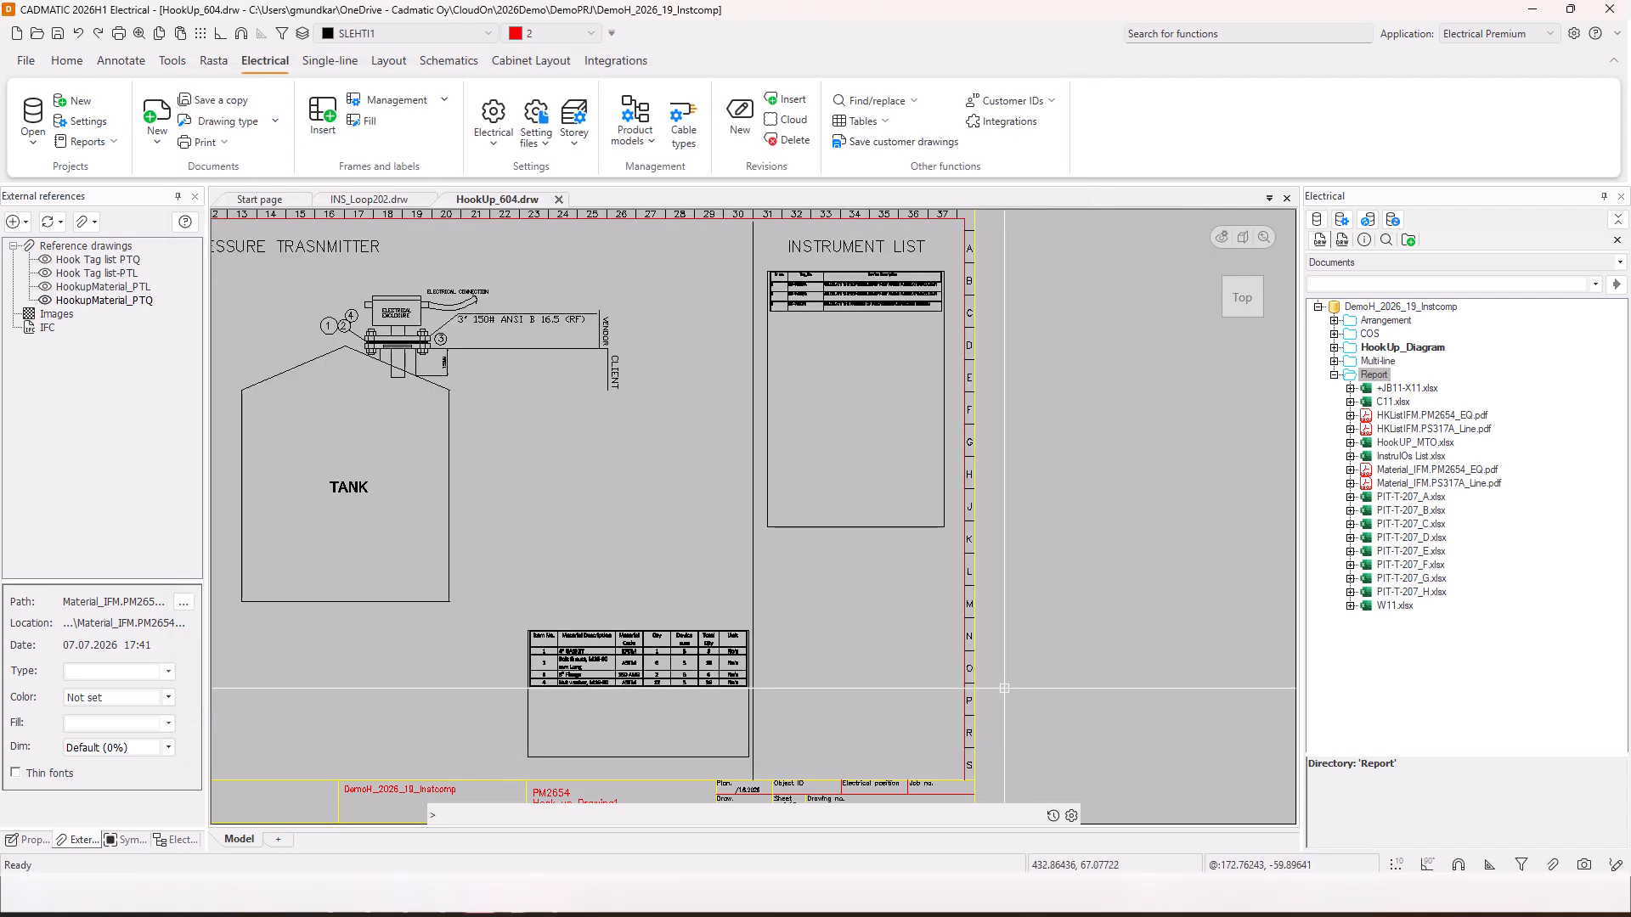
# Step: Synchronize the project database and open the MTO_Instru_Hookup.xlsx report in Excel
pyautogui.click(1391, 221)
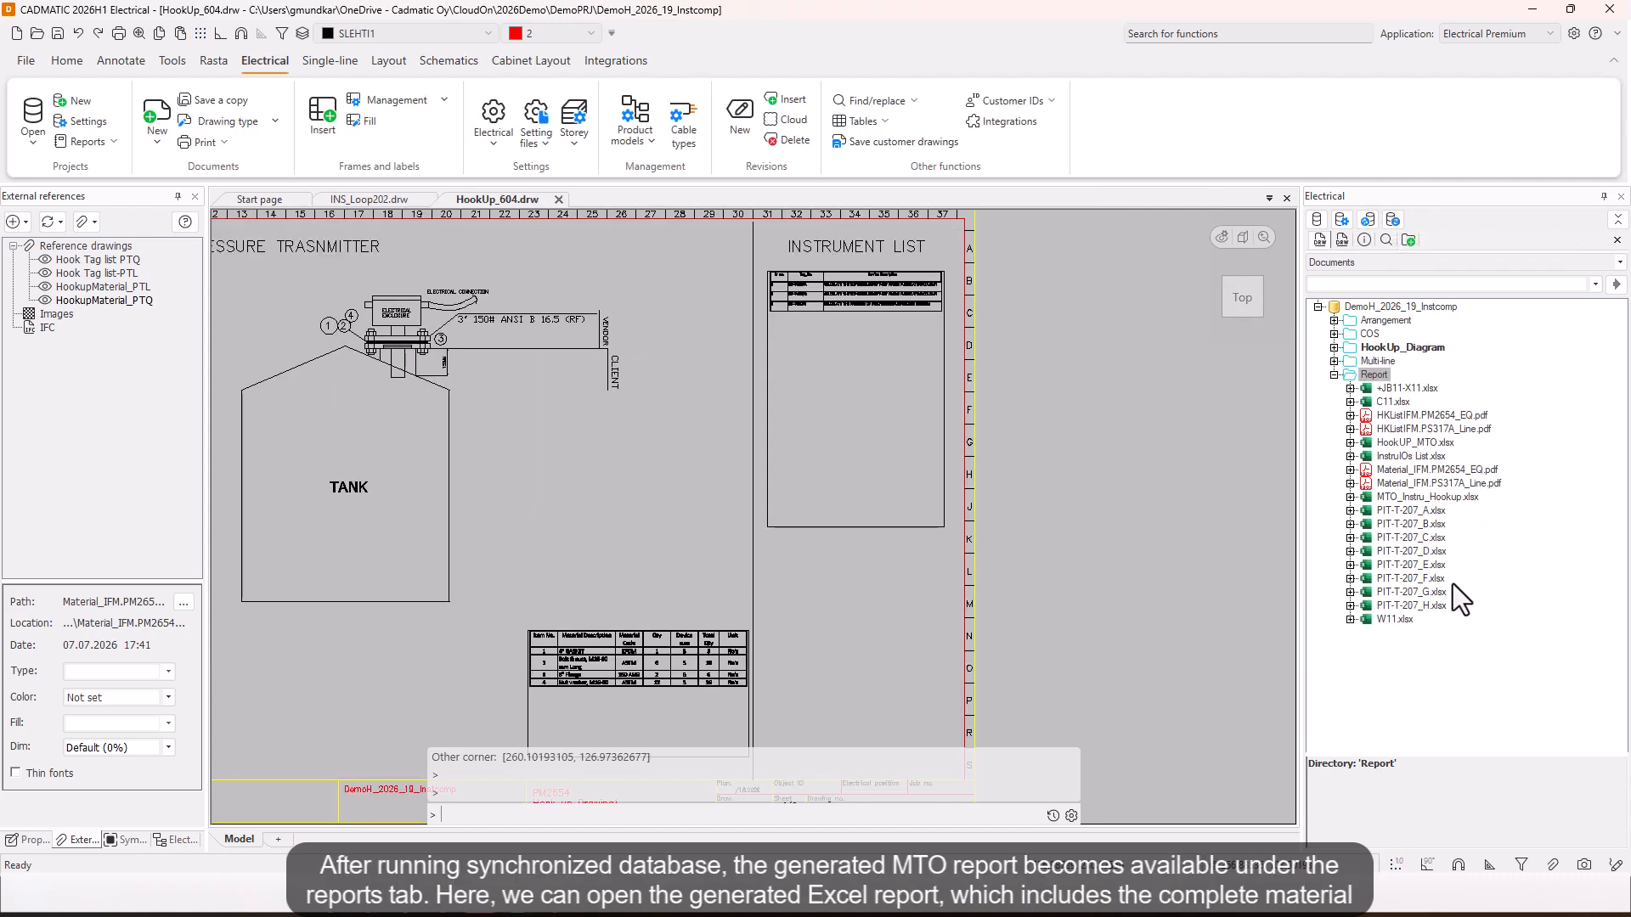
pyautogui.click(1414, 497)
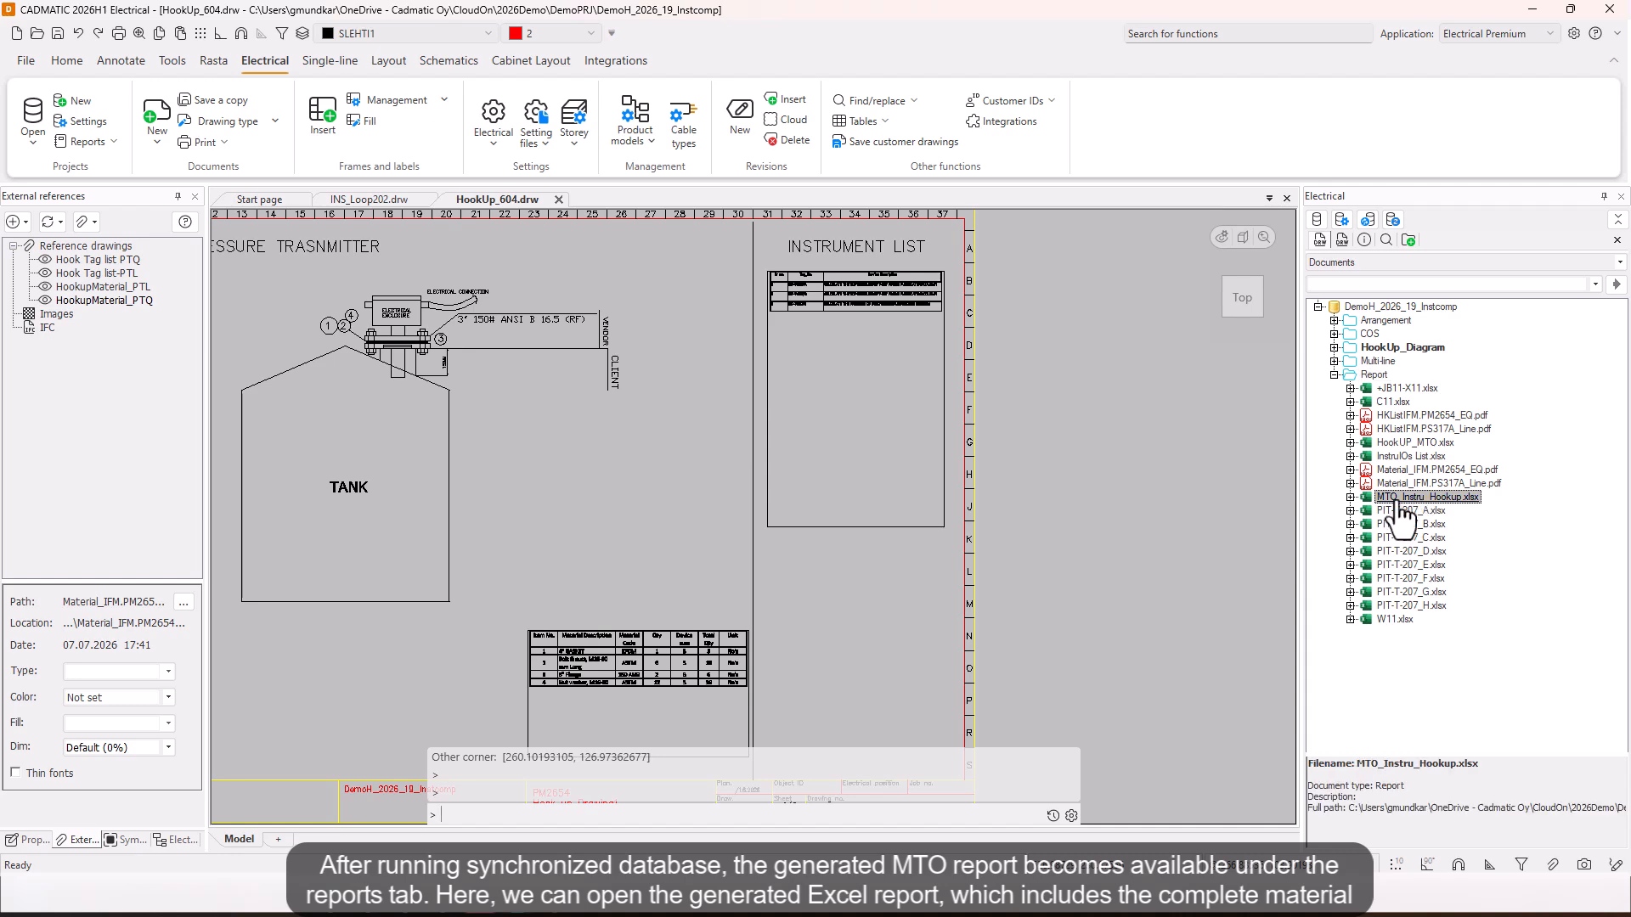
pyautogui.click(1350, 498)
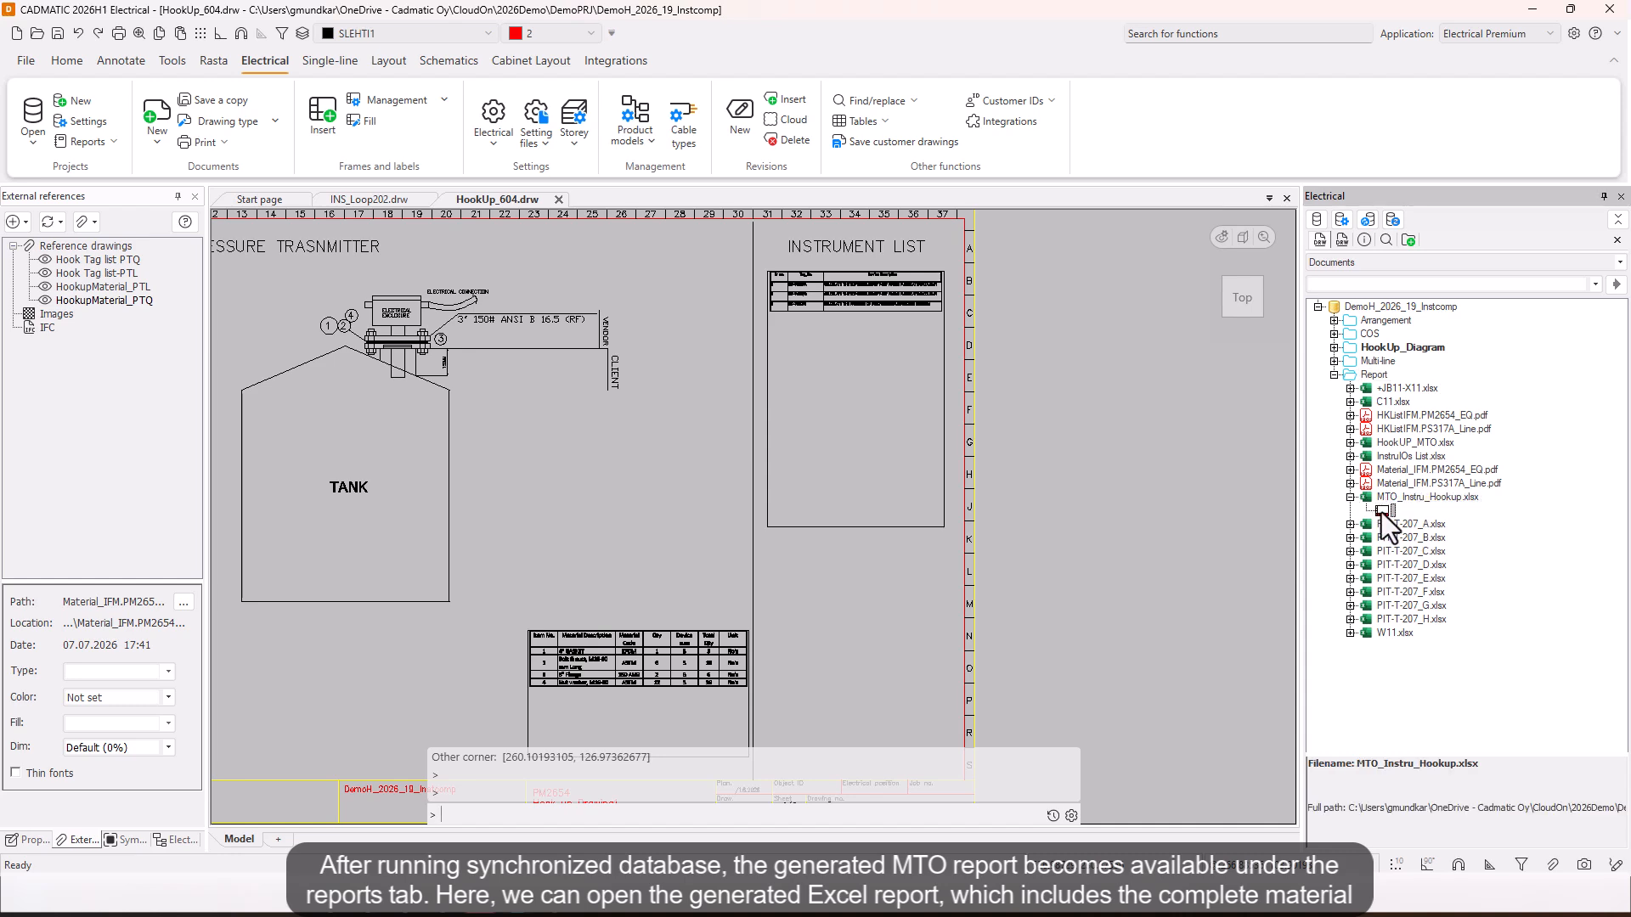
pyautogui.doubleClick(1381, 512)
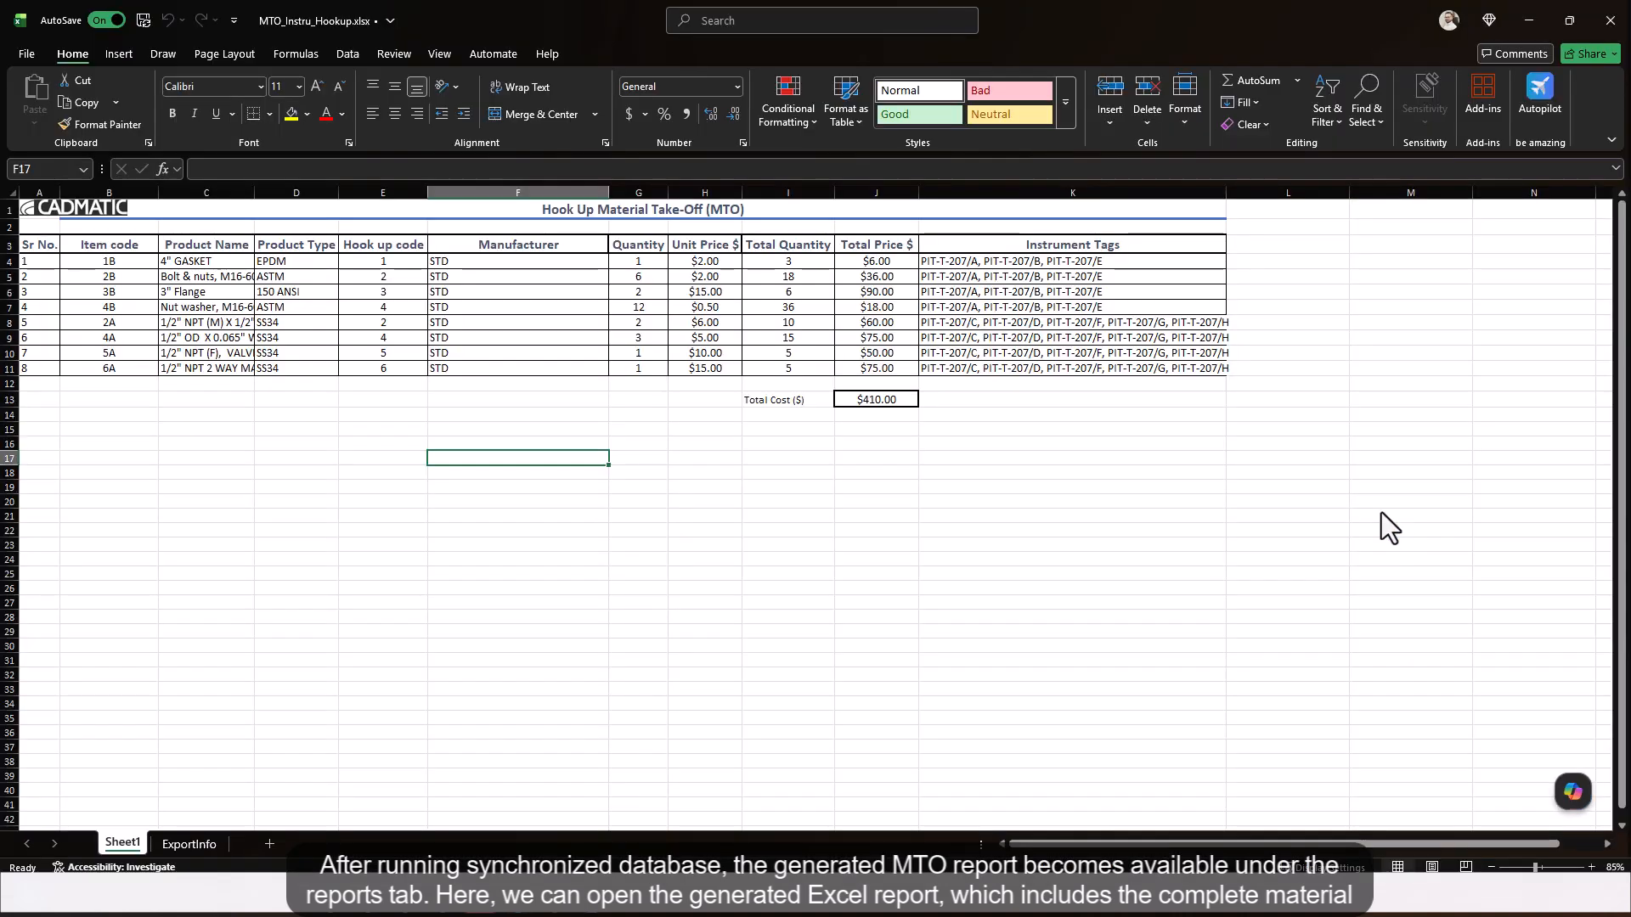
# Step: Widen the Item code and Product Name columns of the material take-off so the full product names fit
pyautogui.click(844, 521)
pyautogui.click(456, 503)
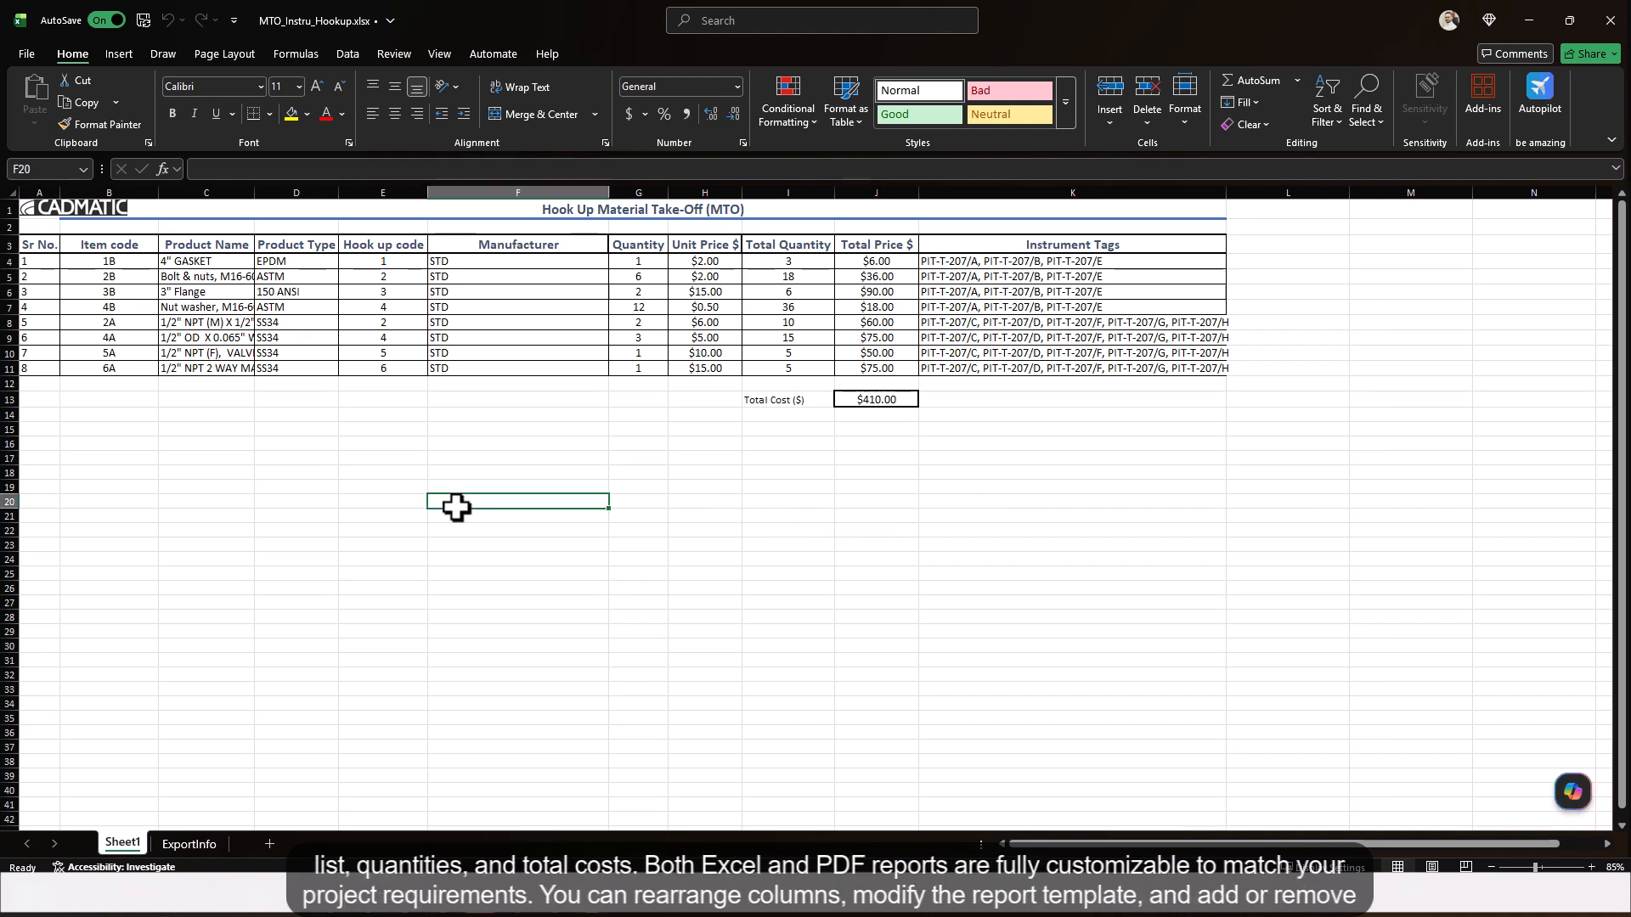
pyautogui.moveTo(158, 193); pyautogui.dragTo(405, 195)
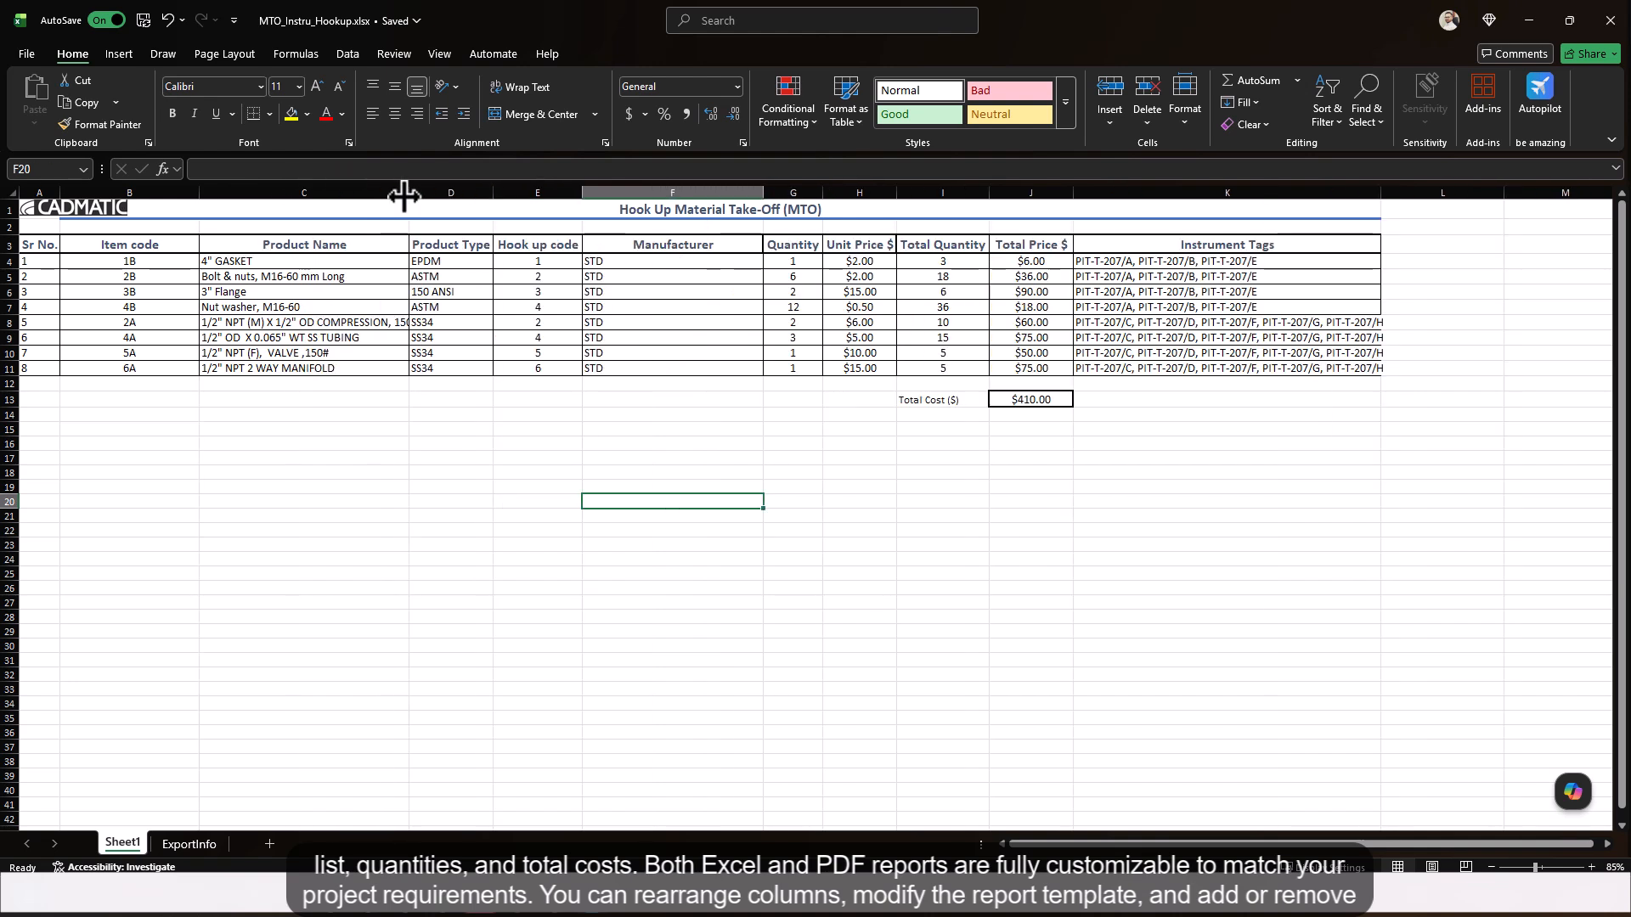
# Step: Check the quantity, total quantity and total price cells of item 4A in the take-off, and close the workbook
pyautogui.click(8, 308)
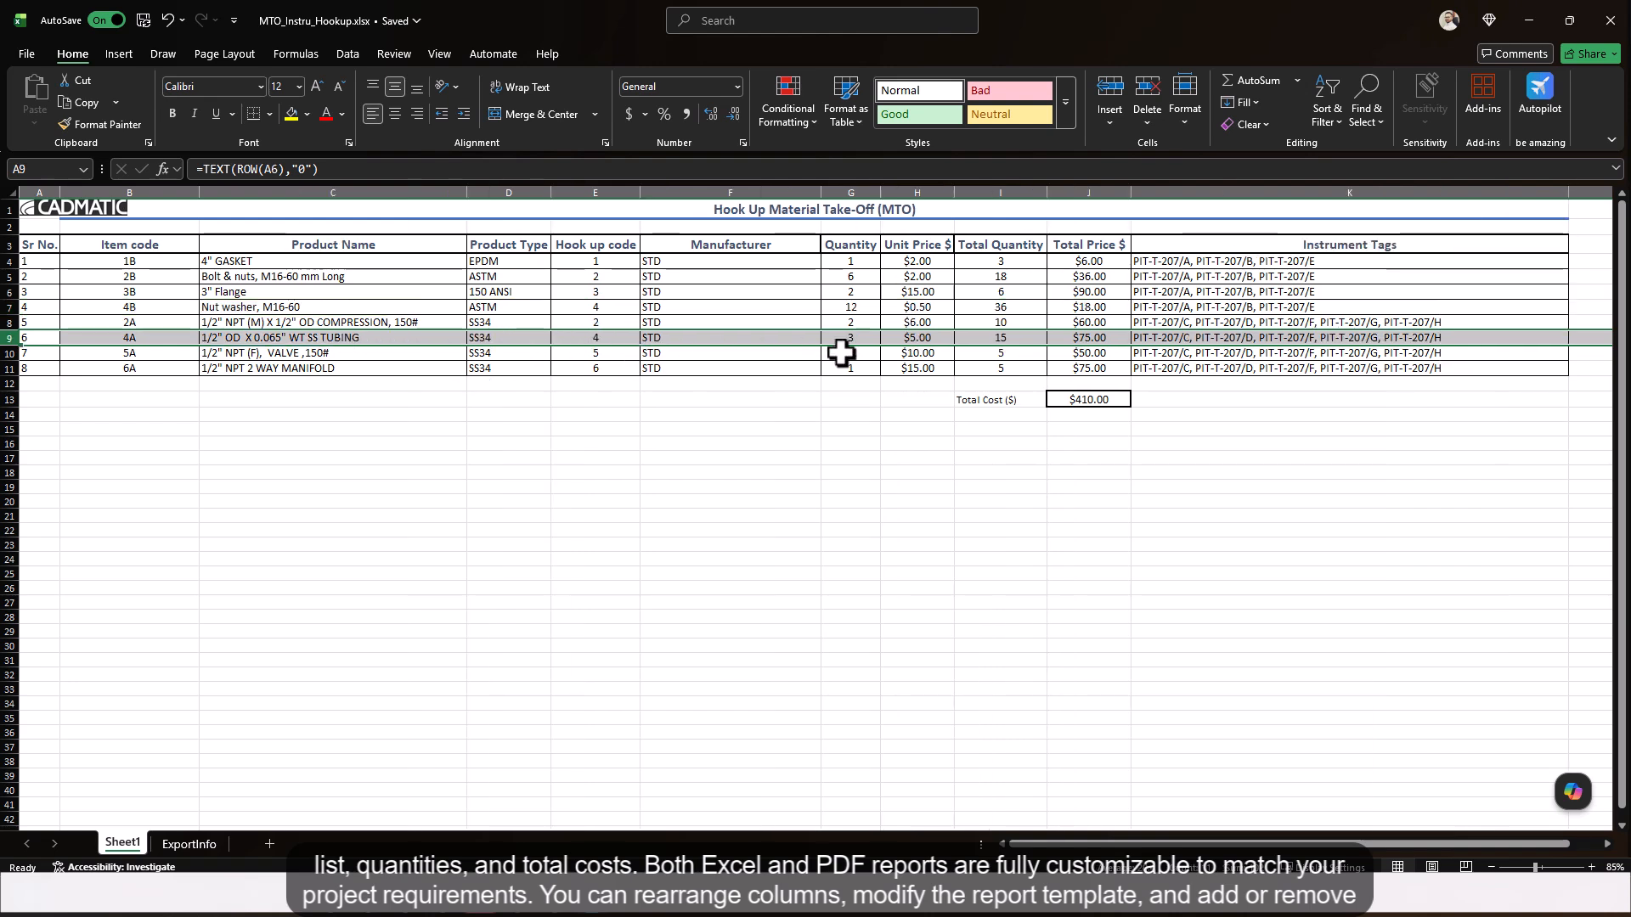
pyautogui.click(873, 338)
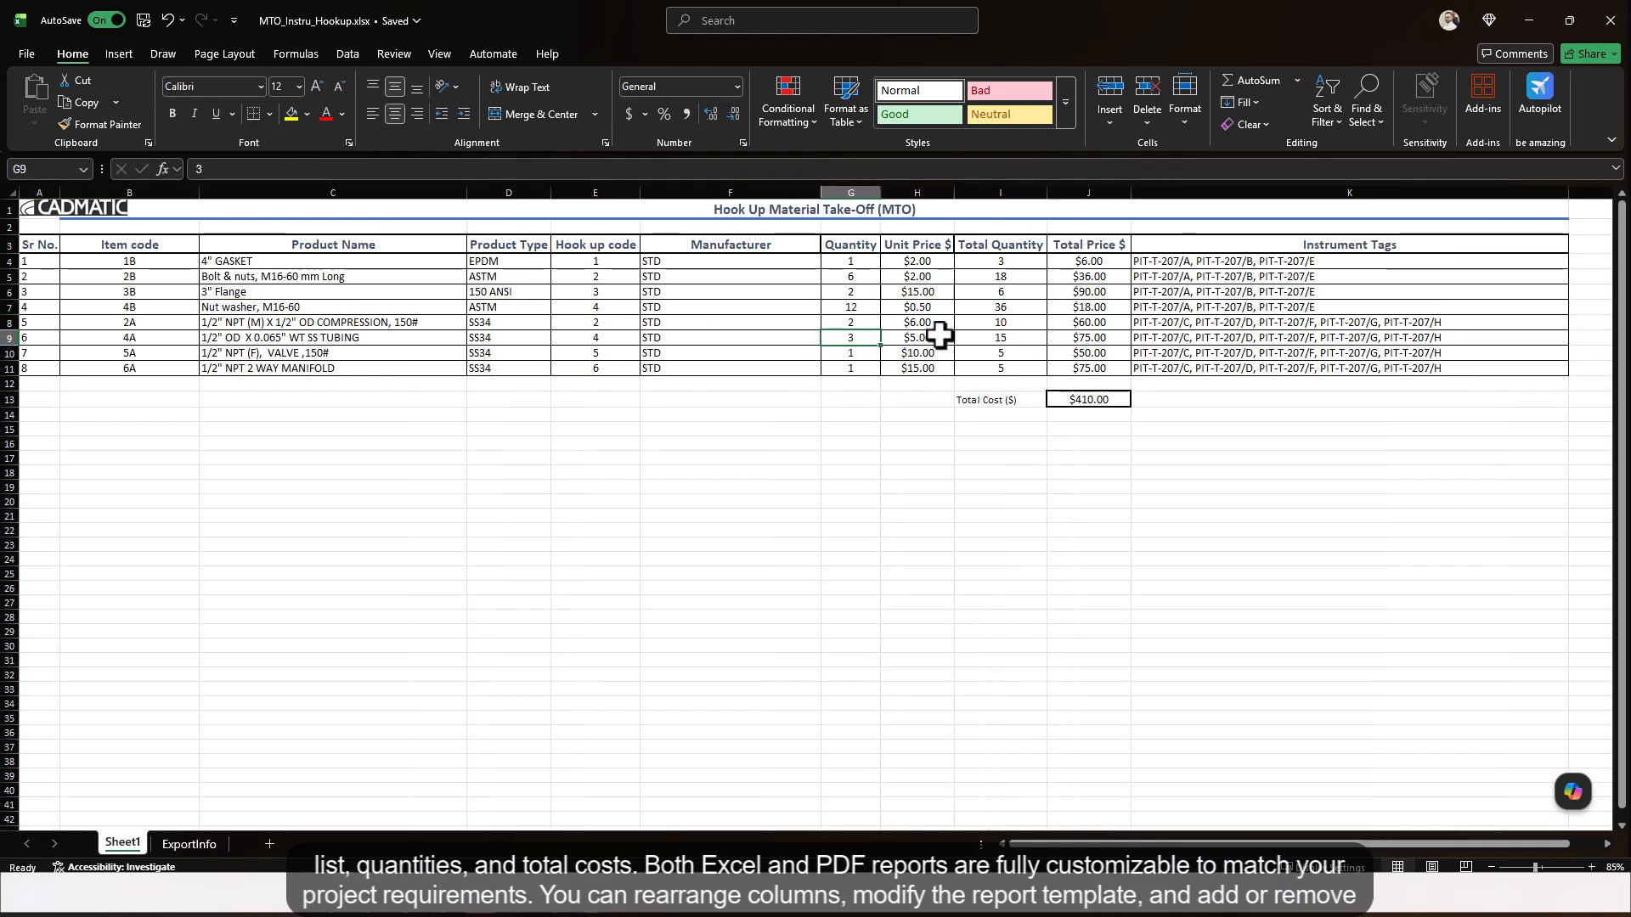
pyautogui.click(1008, 338)
pyautogui.click(1072, 338)
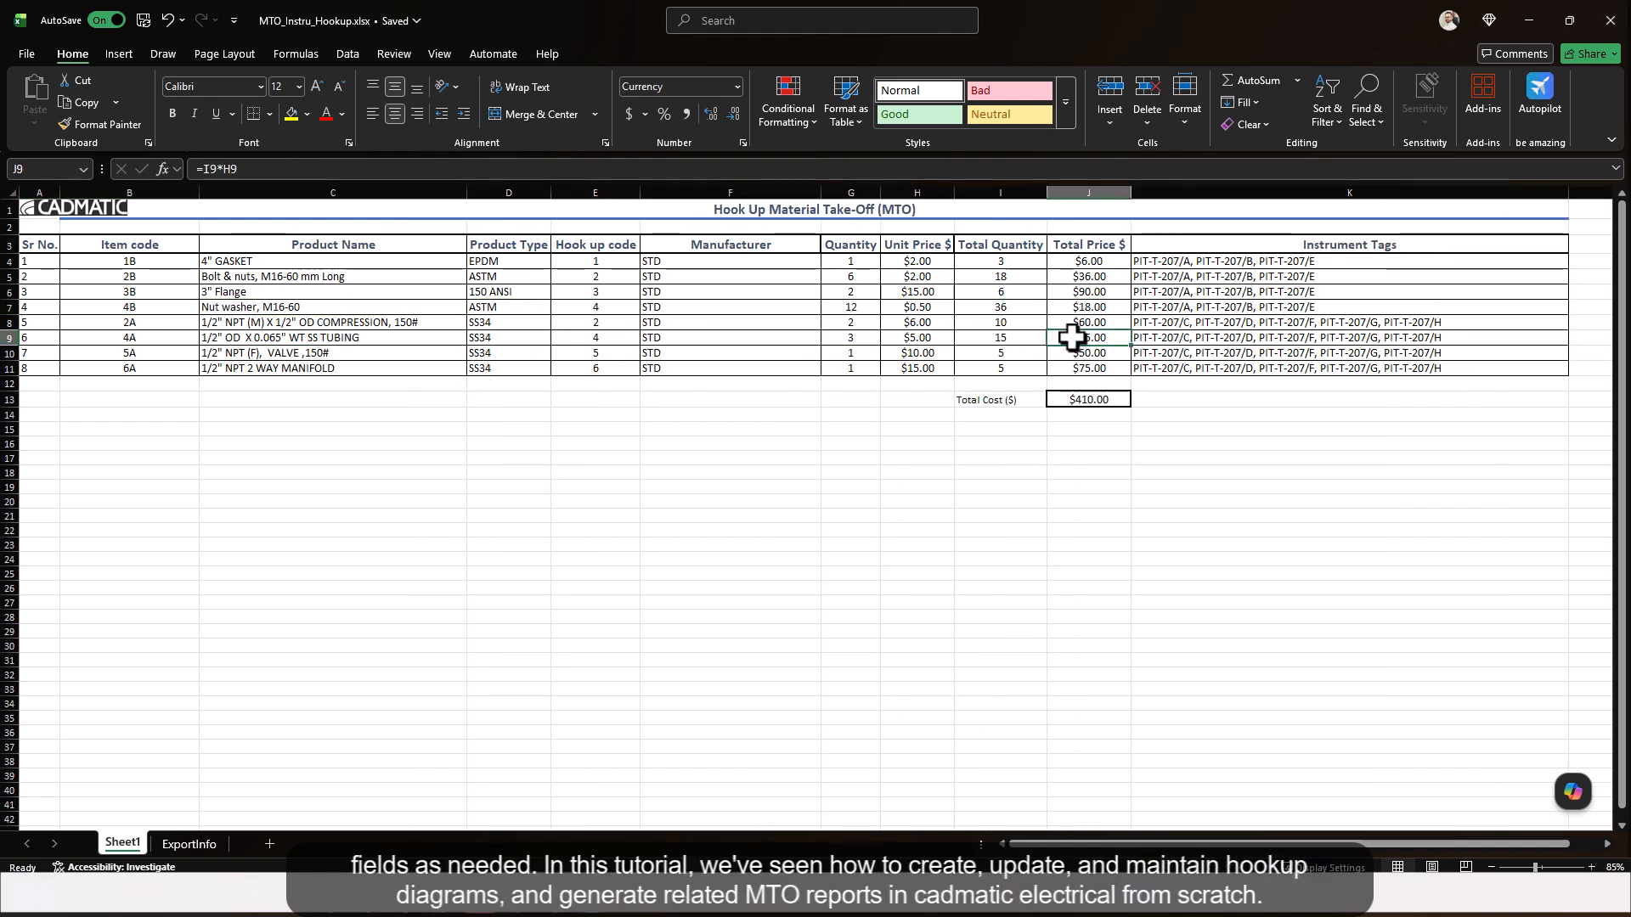
pyautogui.click(857, 441)
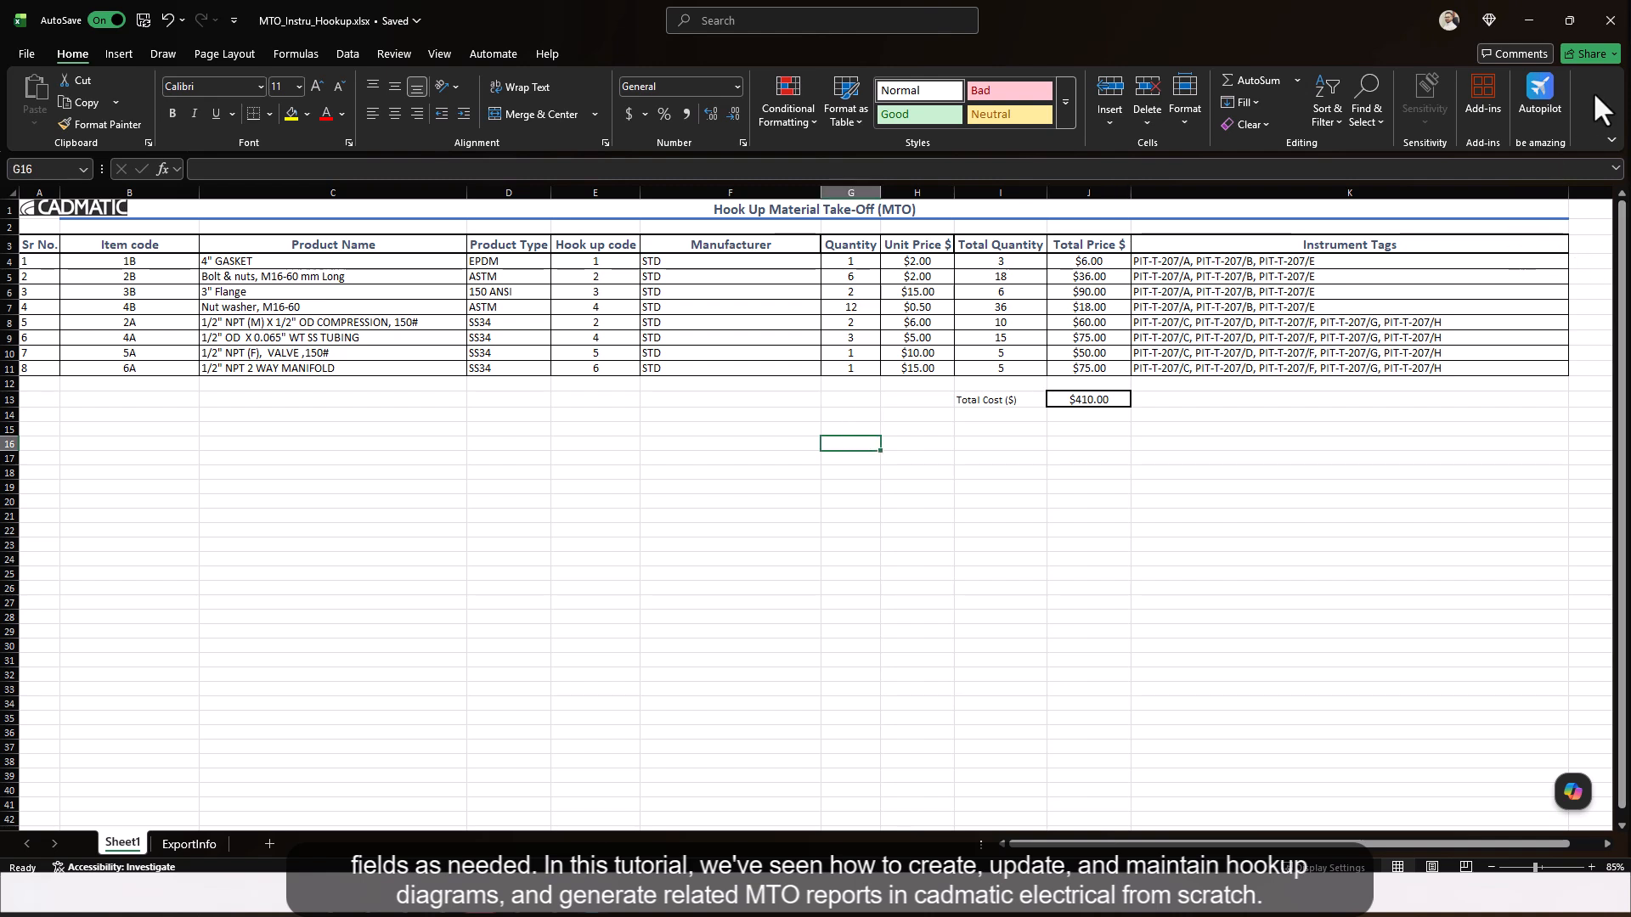
pyautogui.click(1598, 26)
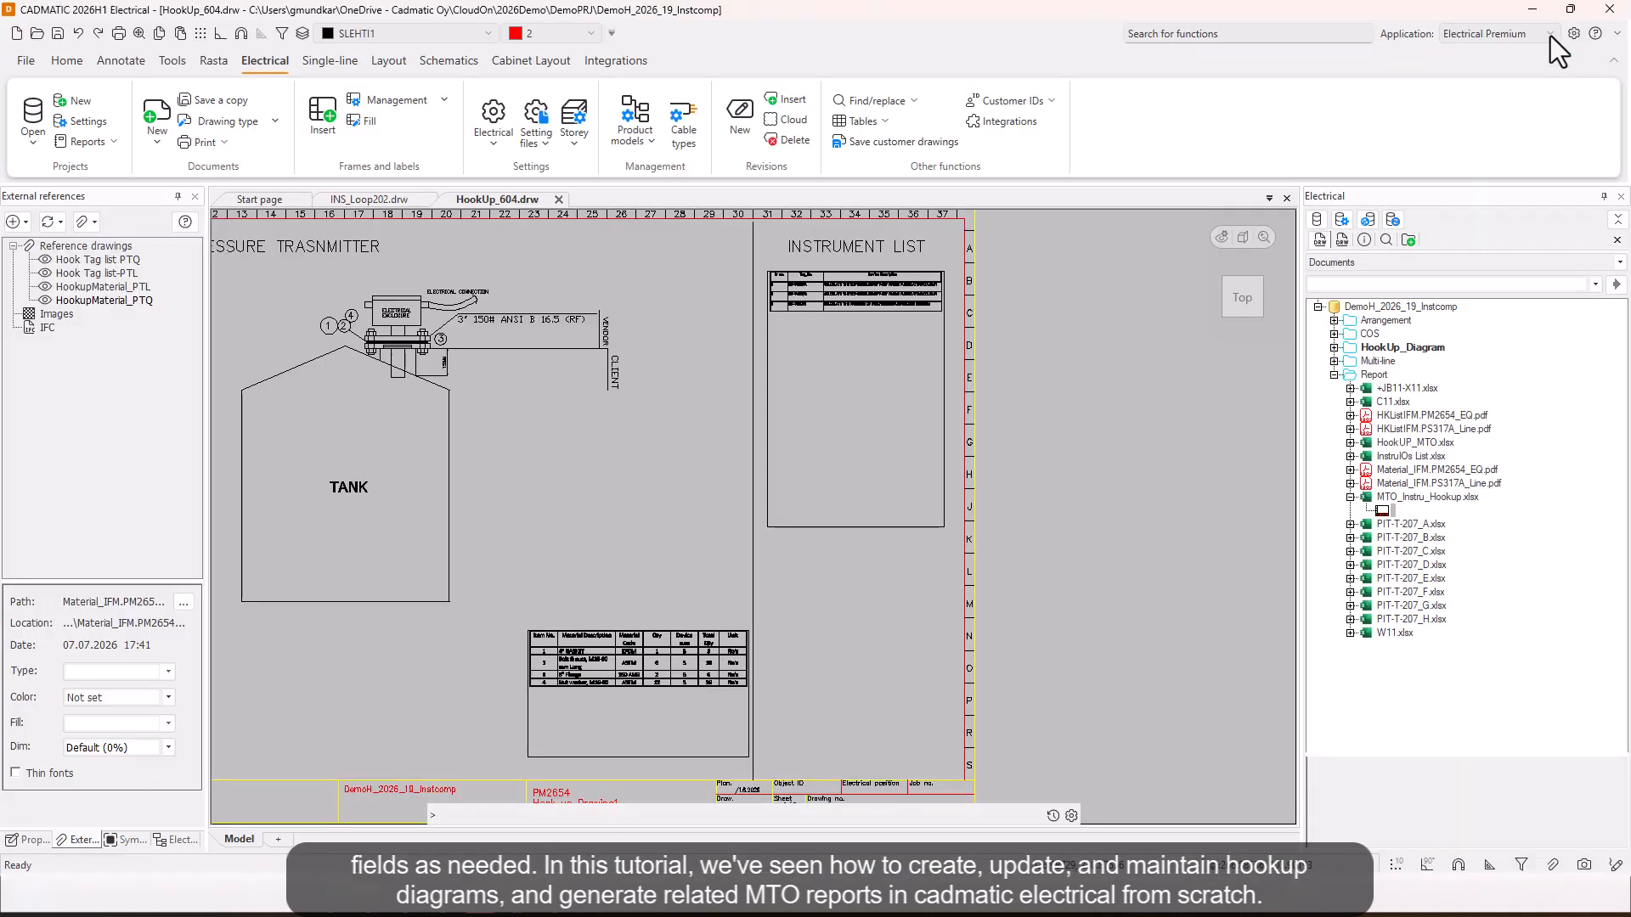
# Step: Show sheet 2 of the HookUp_604.drw drawing with the line-mounted transmitter hook-up
pyautogui.click(624, 467)
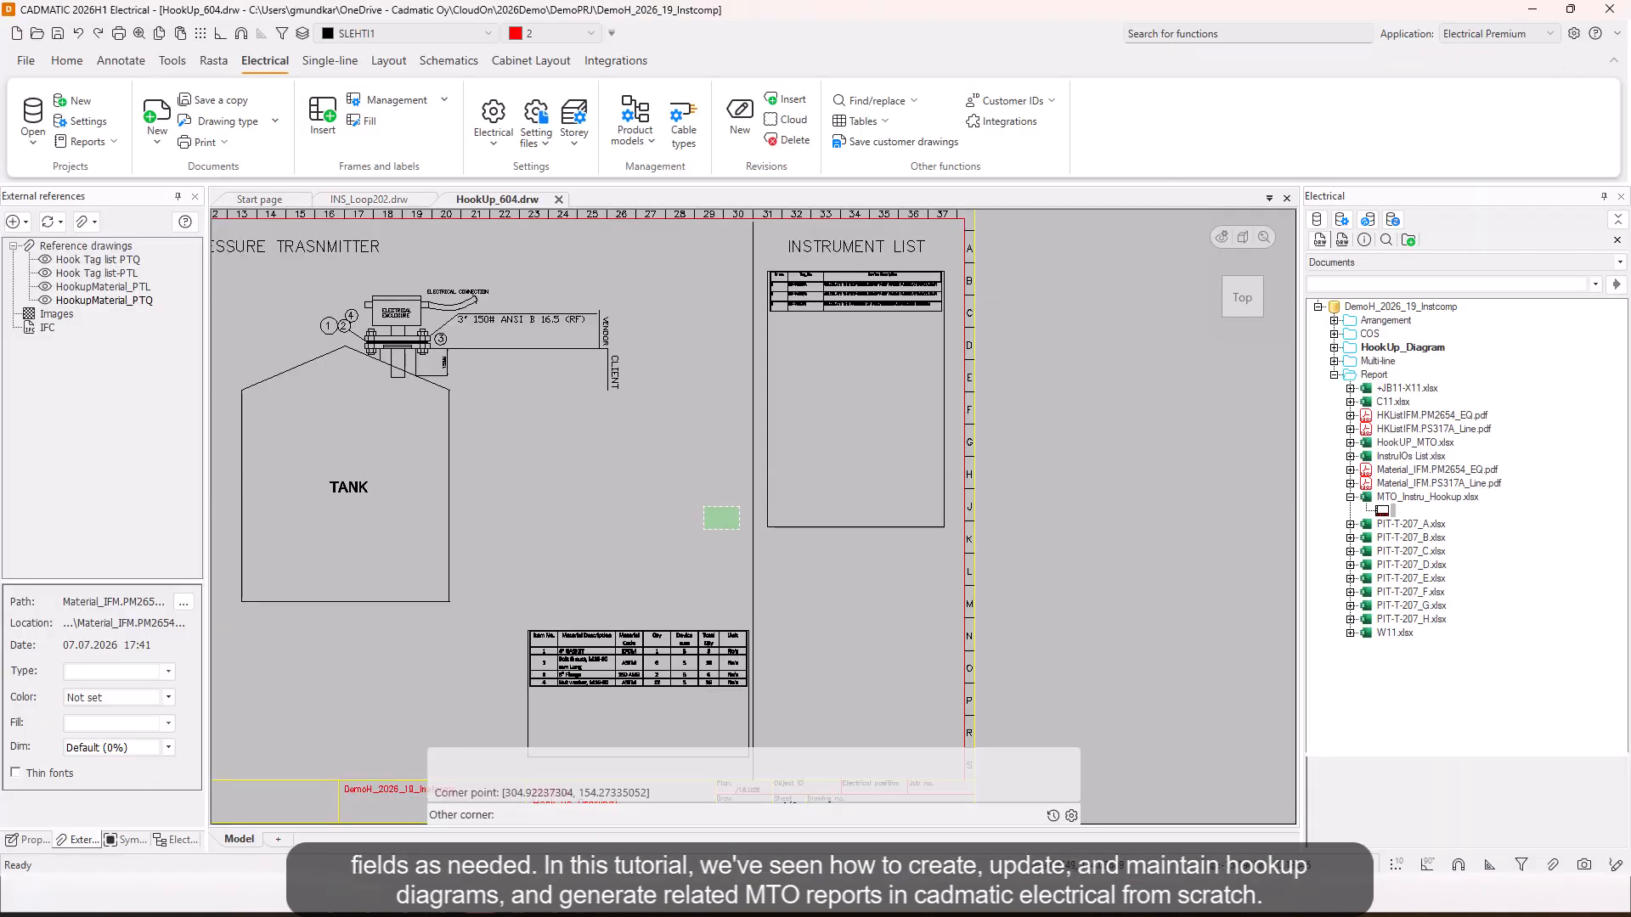
pyautogui.click(703, 529)
pyautogui.press('pagedown')
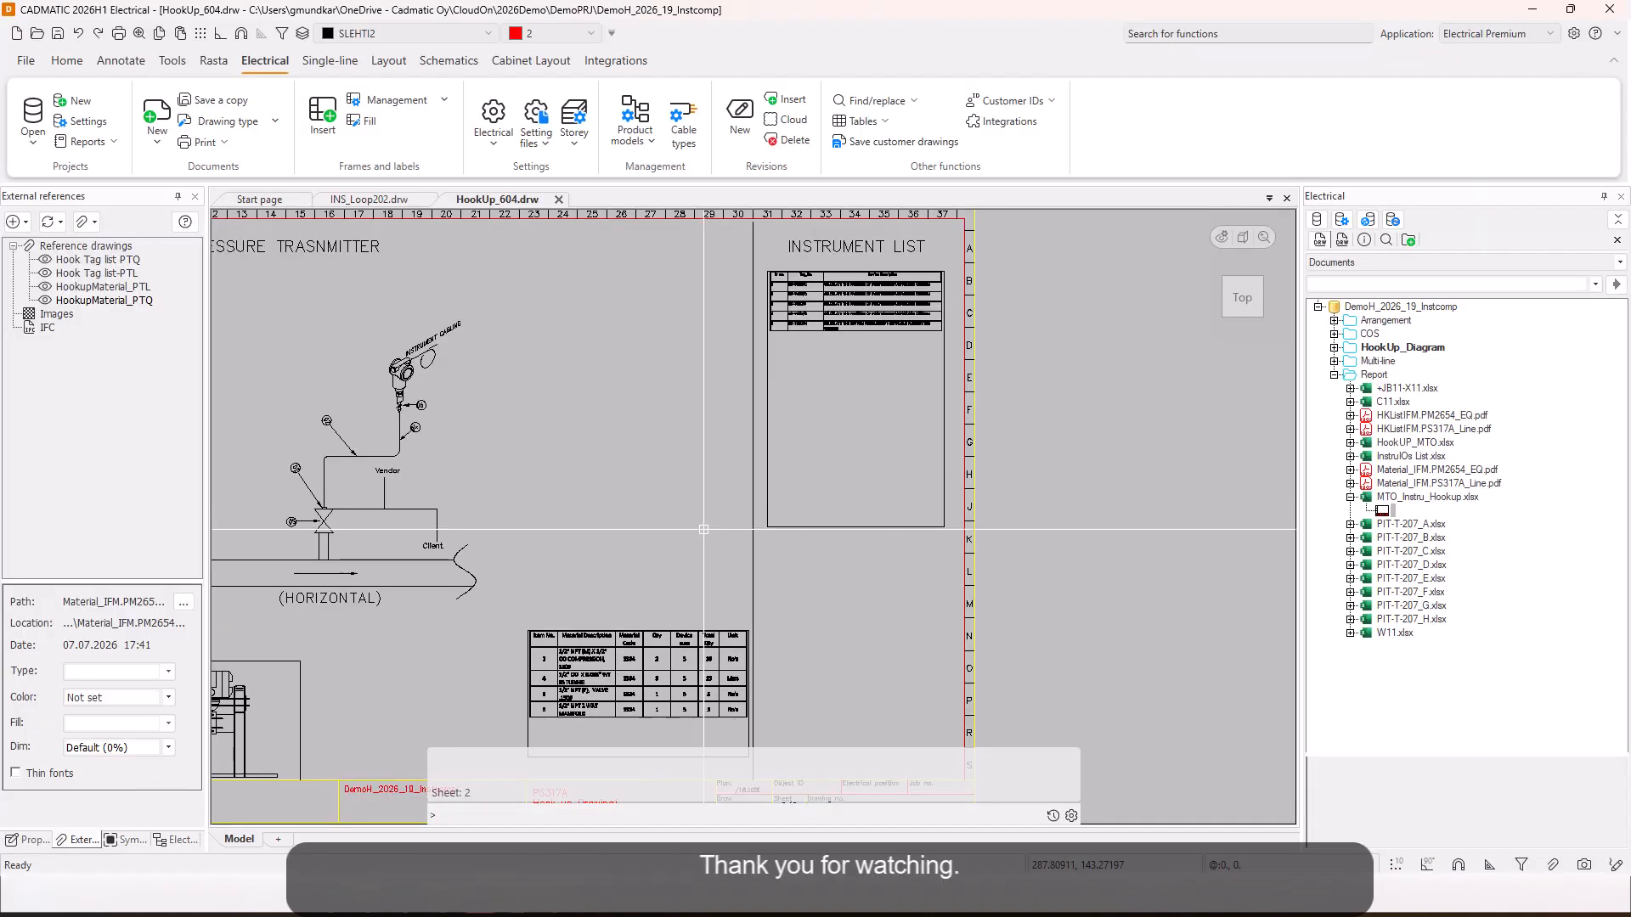